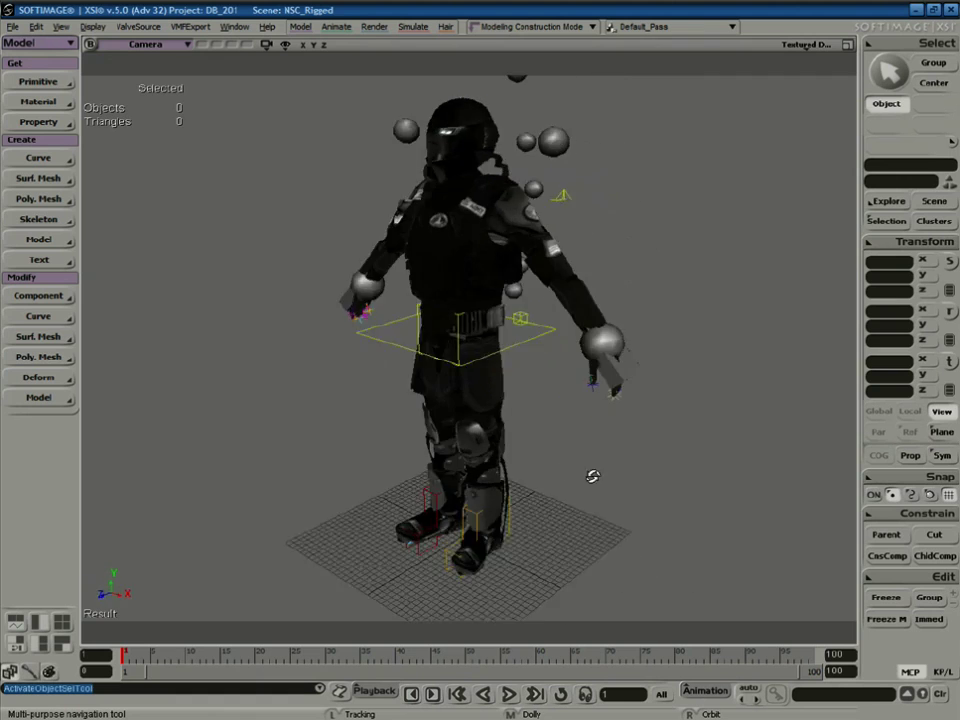
Examine the rigged soldier character from several viewing angles
key("v")
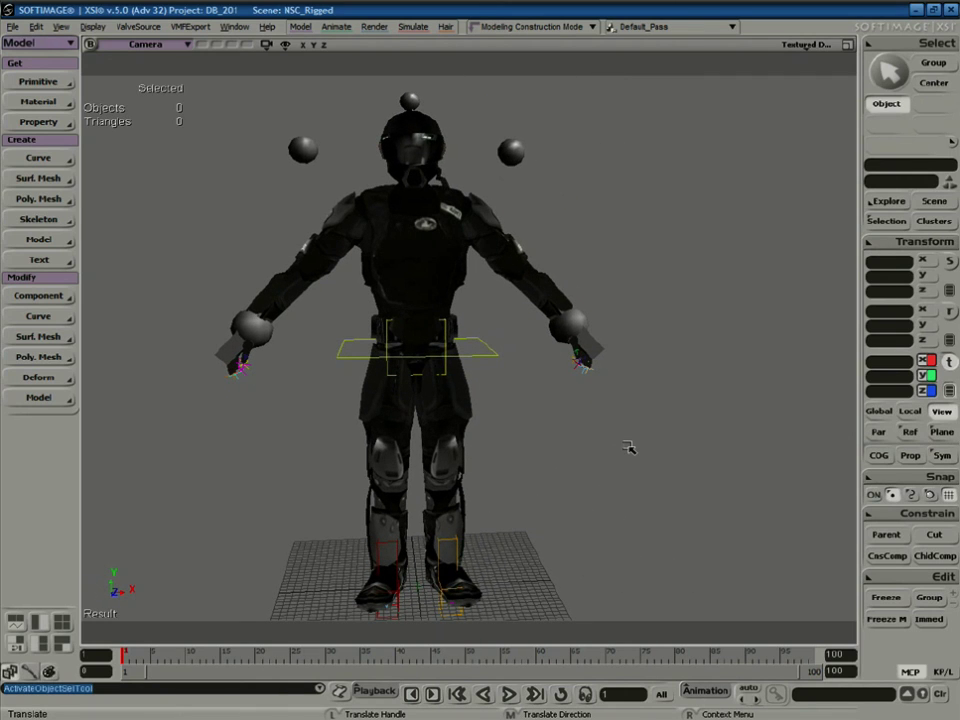
key("space")
key("v")
key("s")
left_click_drag(670, 335, 690, 332)
right_click_drag(690, 332, 735, 334)
key("v")
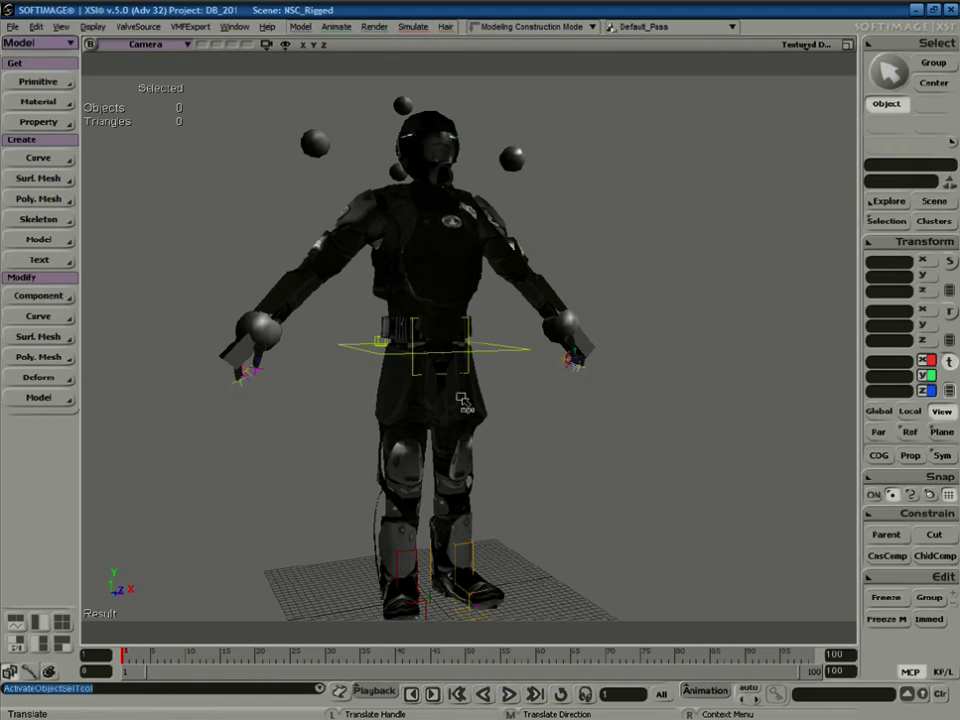
key("space")
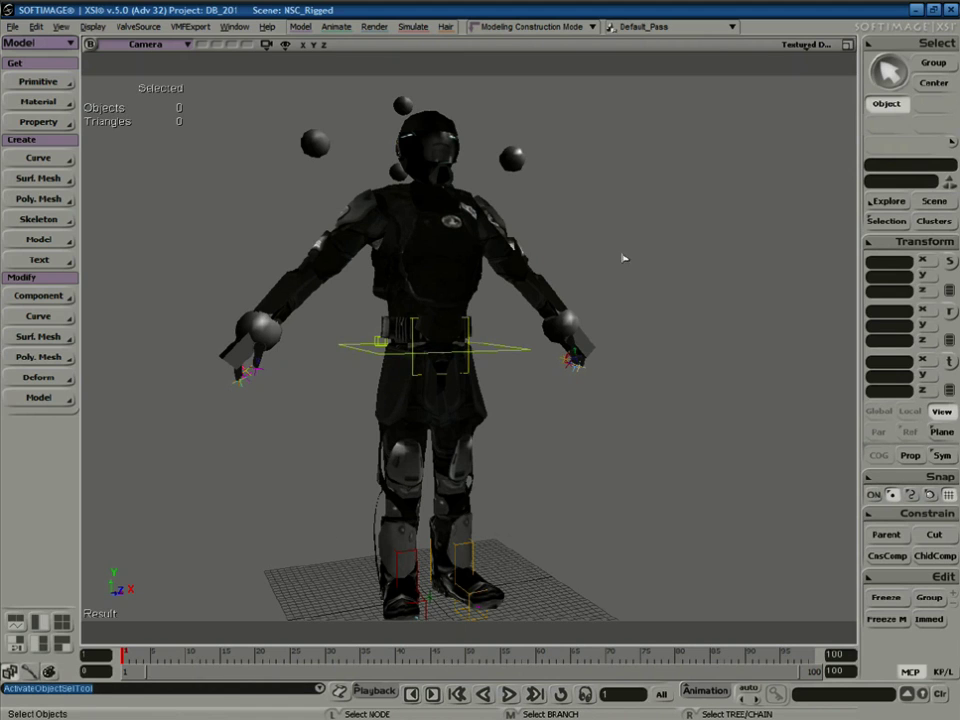
key("s")
right_click_drag(656, 411, 592, 472)
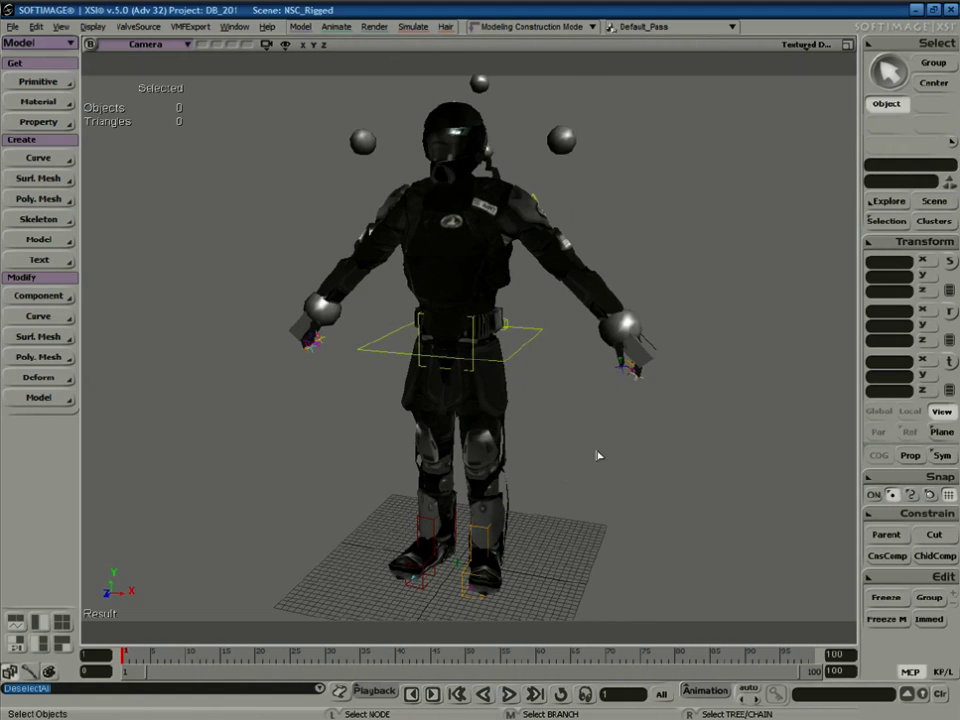
Minimize the scene window and copy the texture file nsc.tga from C:\Databases\DB_201\Pictures
left_click(919, 9)
left_click(399, 487)
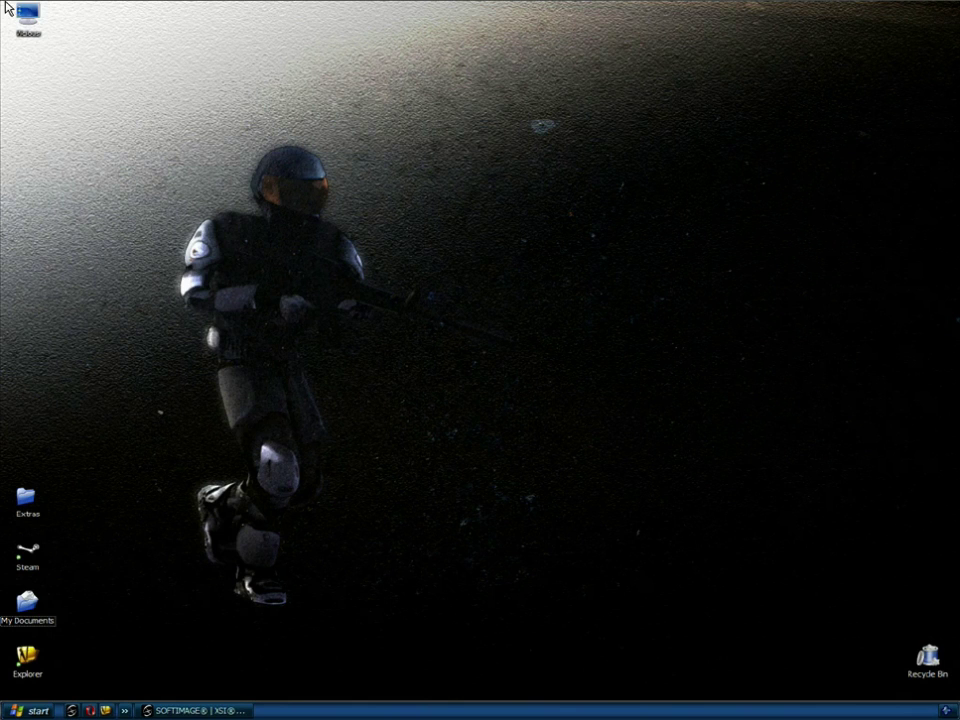
left_click(31, 17)
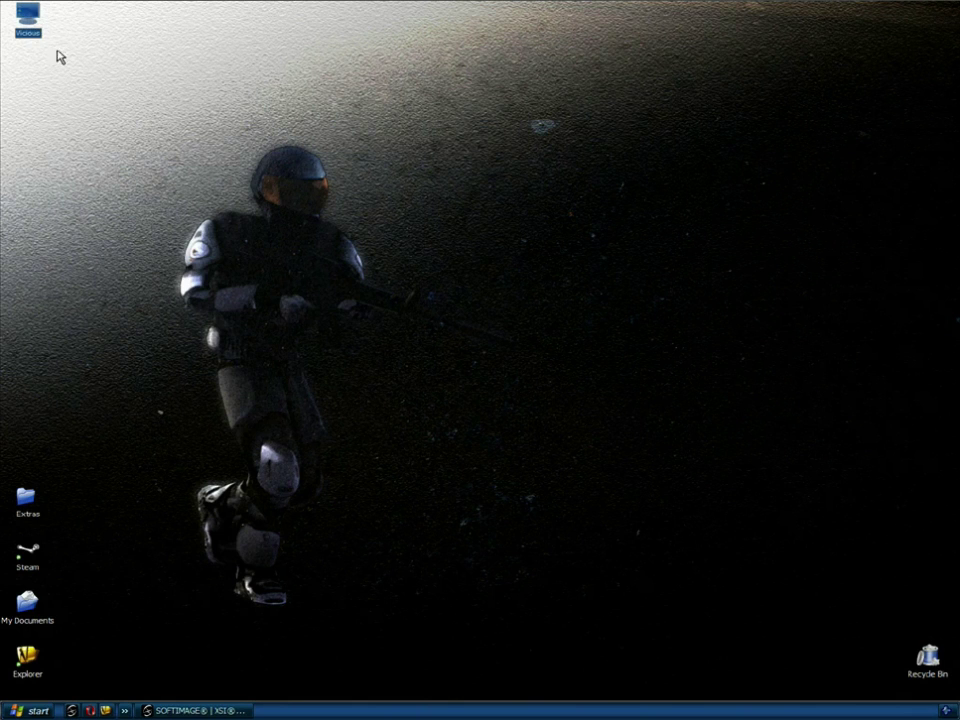
double_click(22, 22)
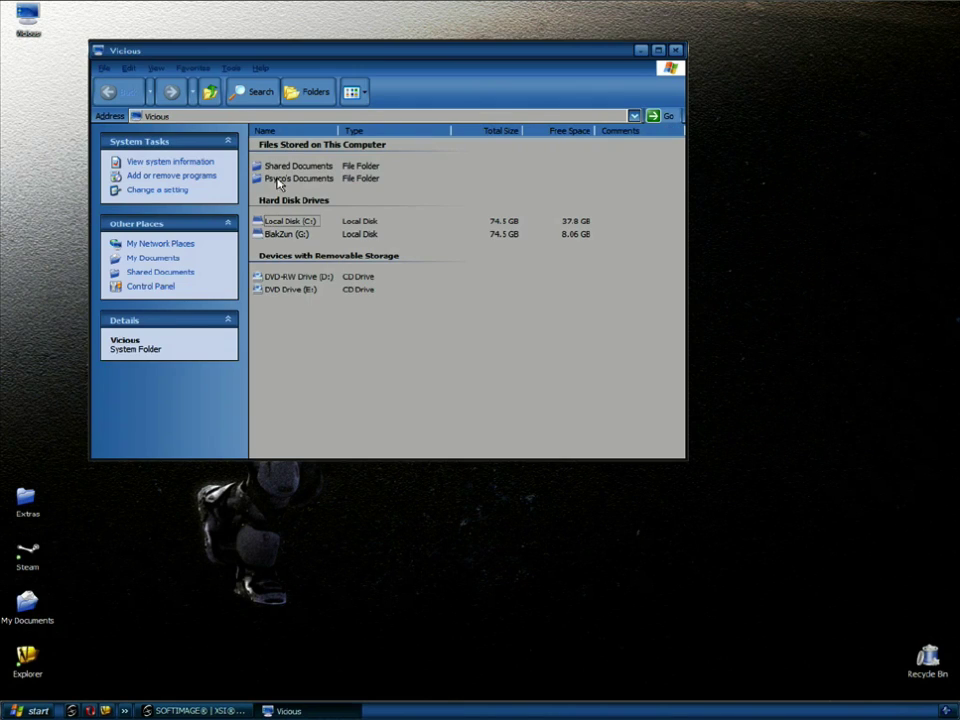
left_click(265, 222)
double_click(265, 222)
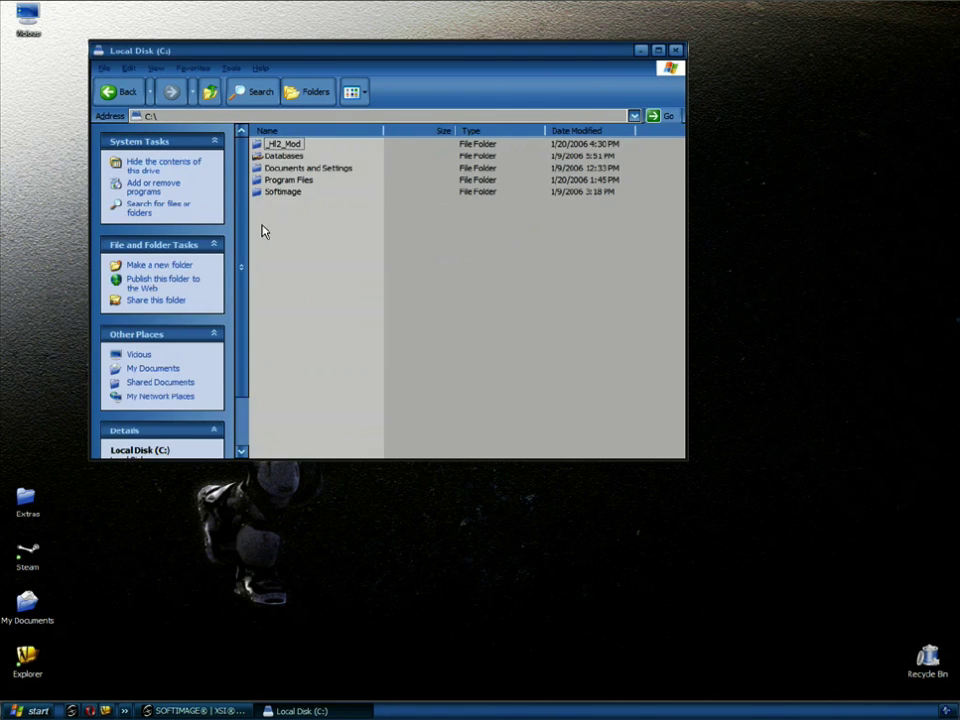
double_click(262, 157)
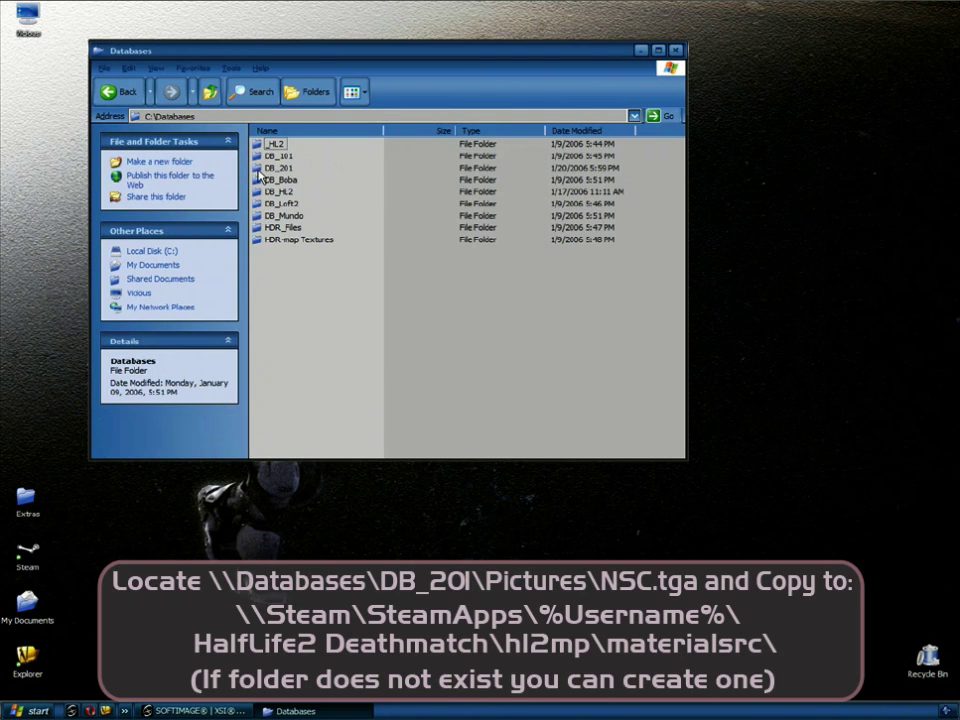
double_click(272, 168)
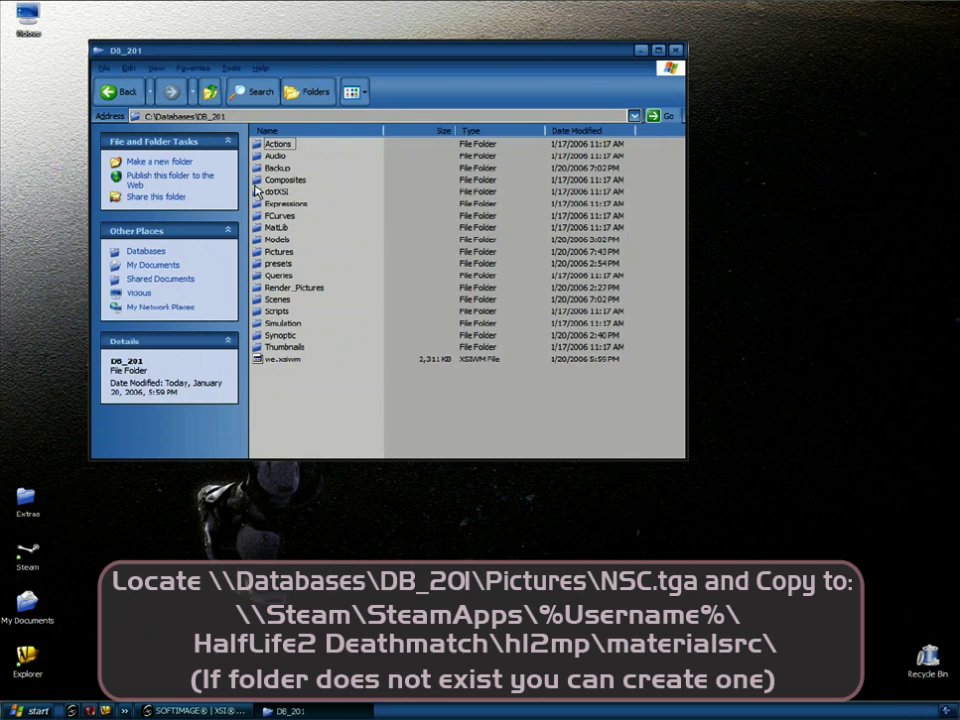
left_click(258, 253)
double_click(258, 253)
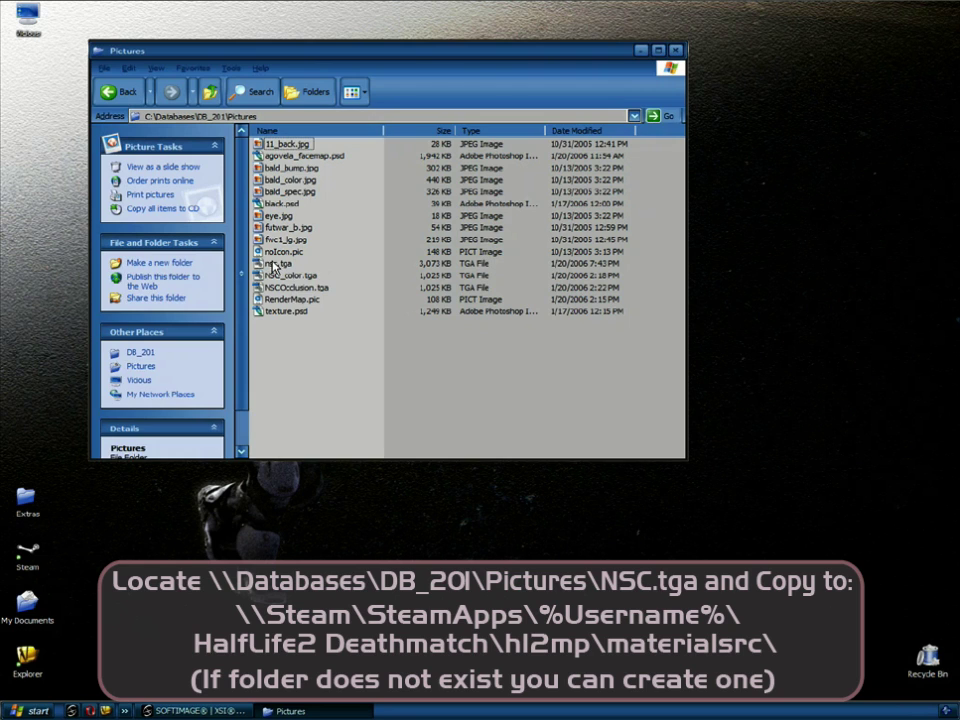
left_click(282, 264)
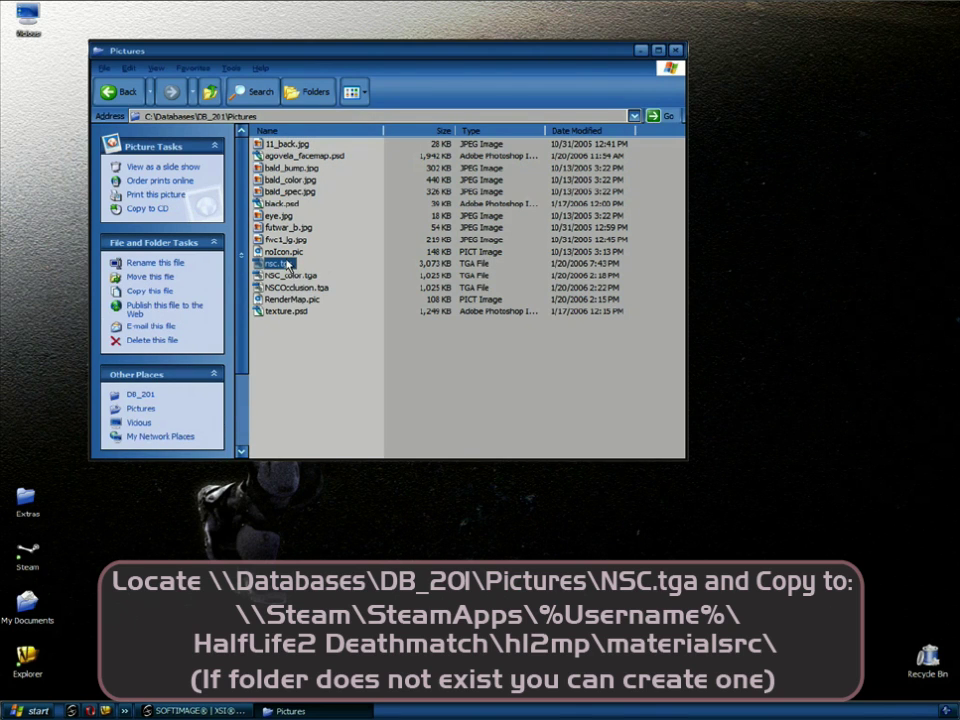
Paste nsc.tga into the half-life 2 deathmatch\hl2mp\materialsrc folder under the user's folder in C:\Program Files\Steam\SteamApps
left_click(212, 96)
left_click(212, 96)
left_click(212, 96)
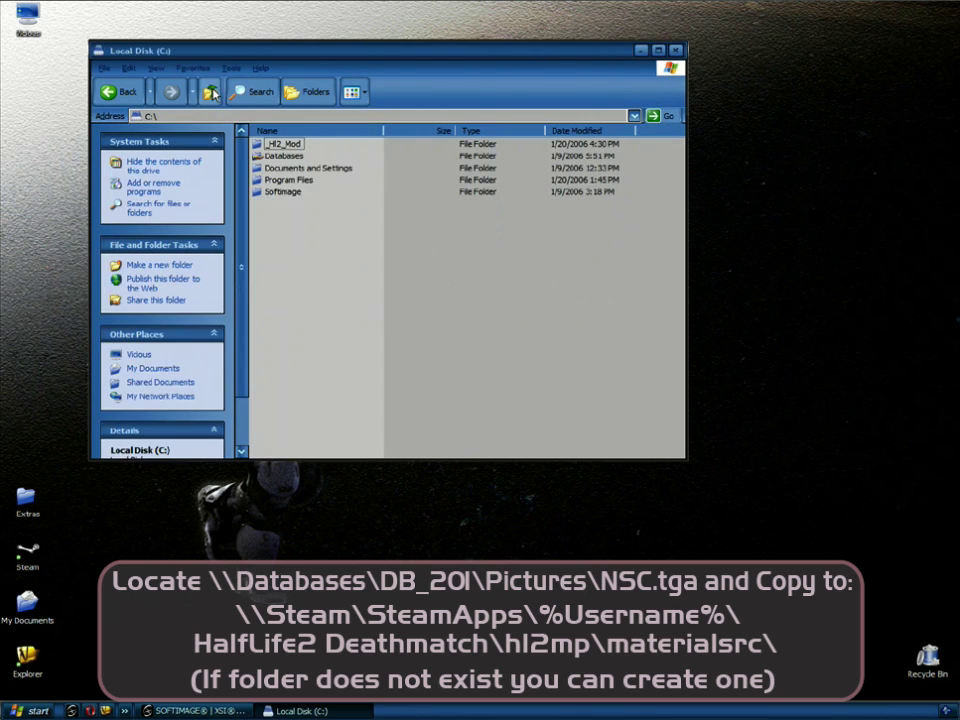
double_click(274, 181)
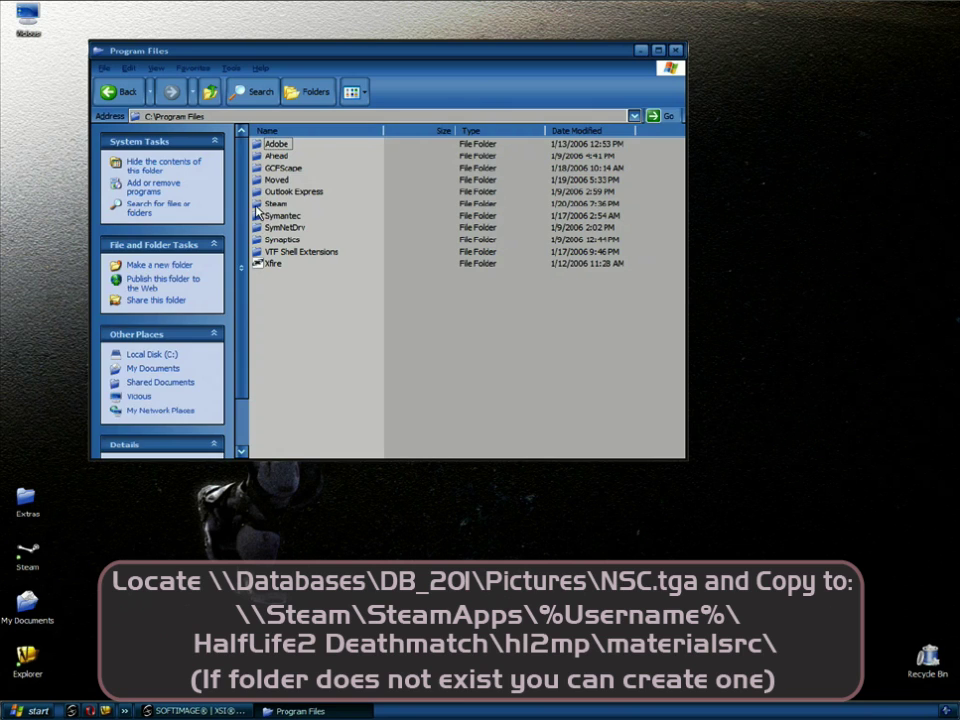
double_click(258, 205)
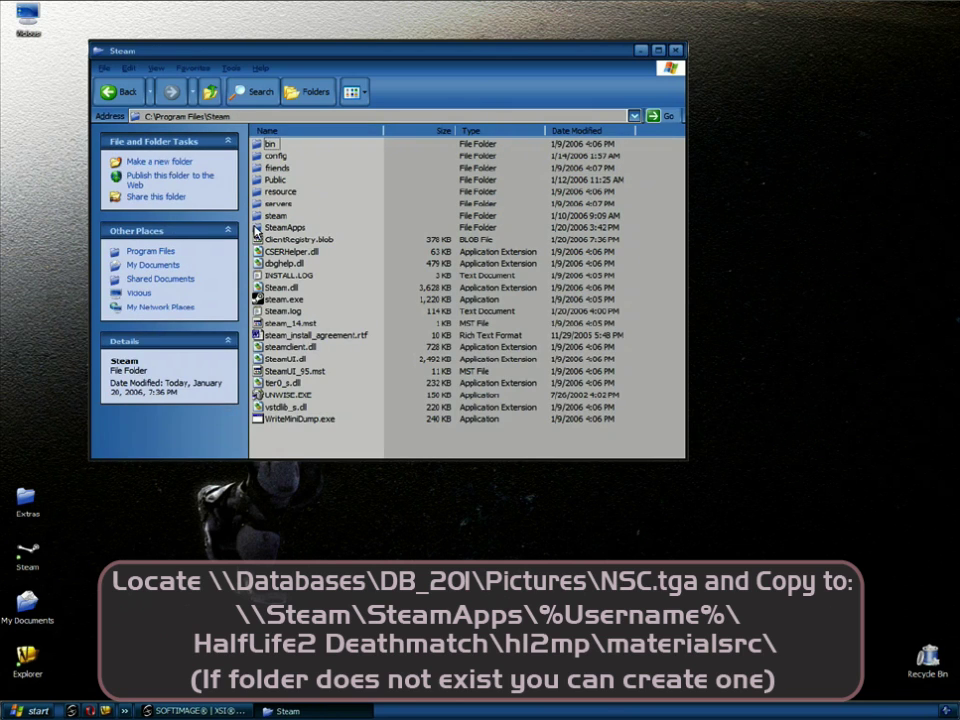
double_click(258, 229)
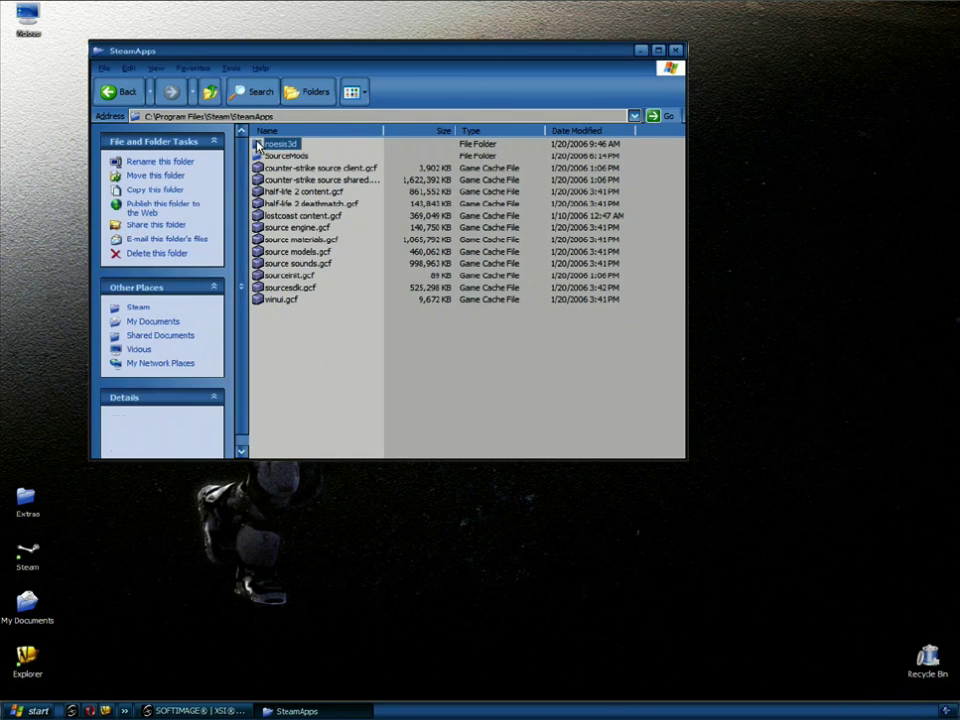
double_click(258, 146)
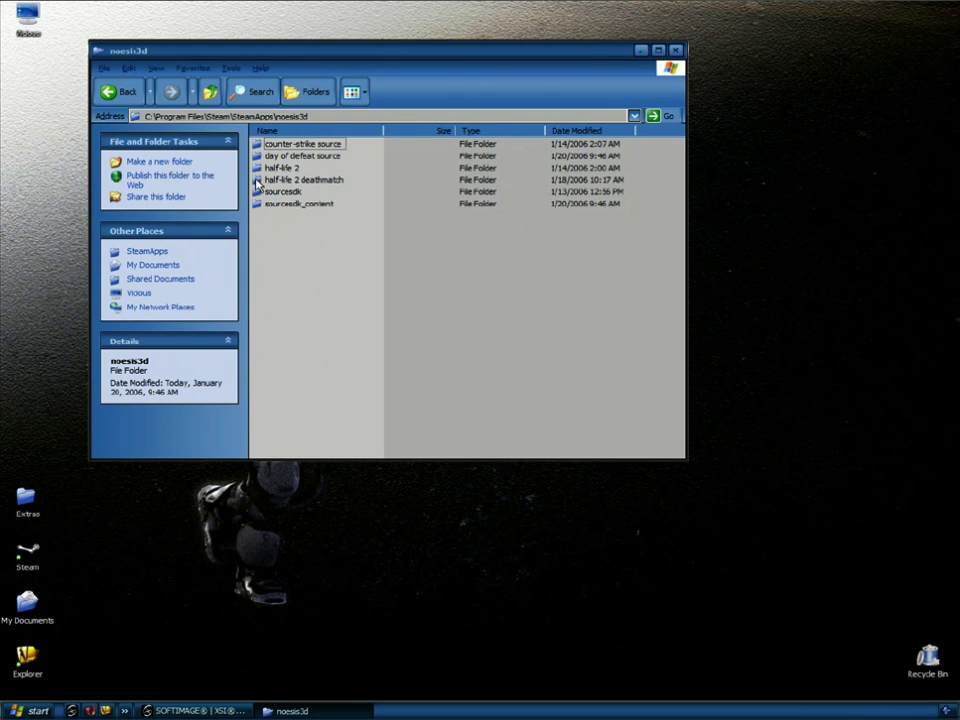
double_click(258, 181)
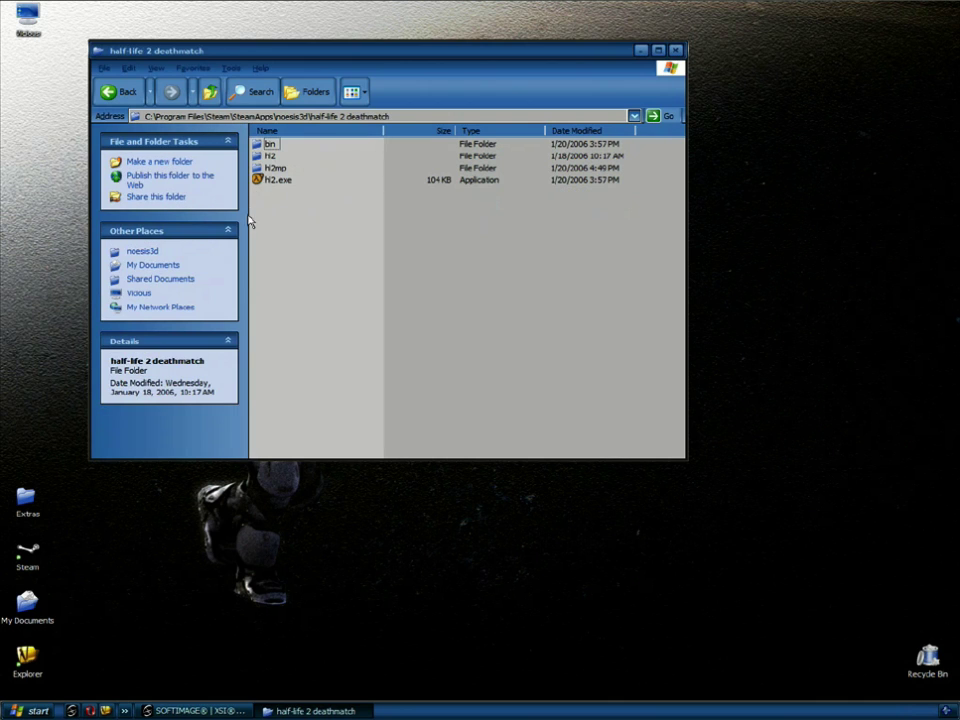
double_click(257, 170)
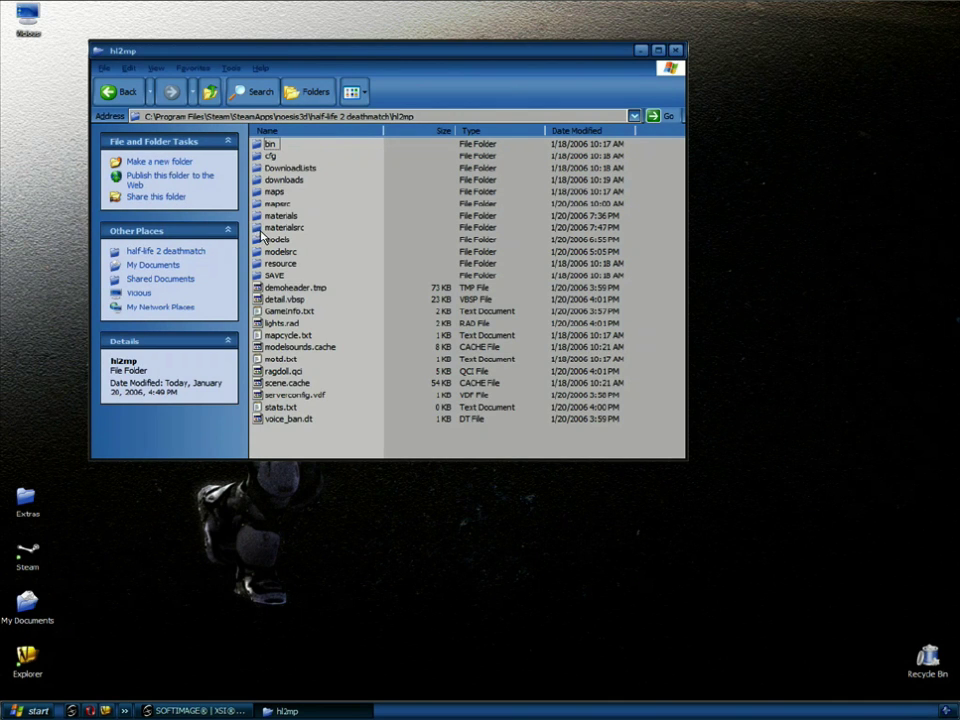
double_click(258, 228)
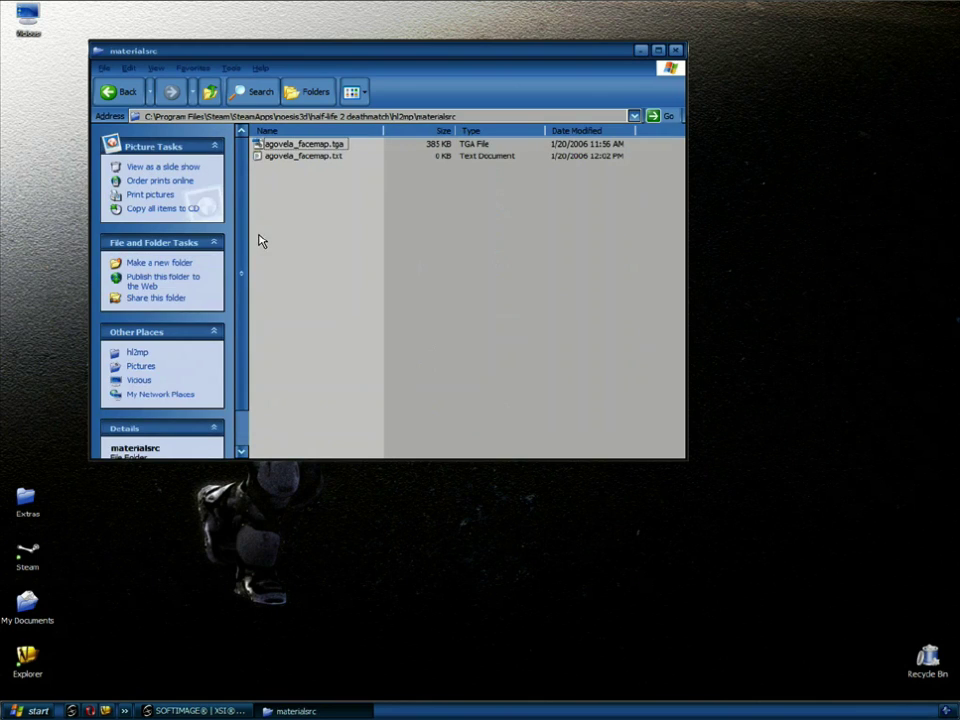
key("ctrl+v")
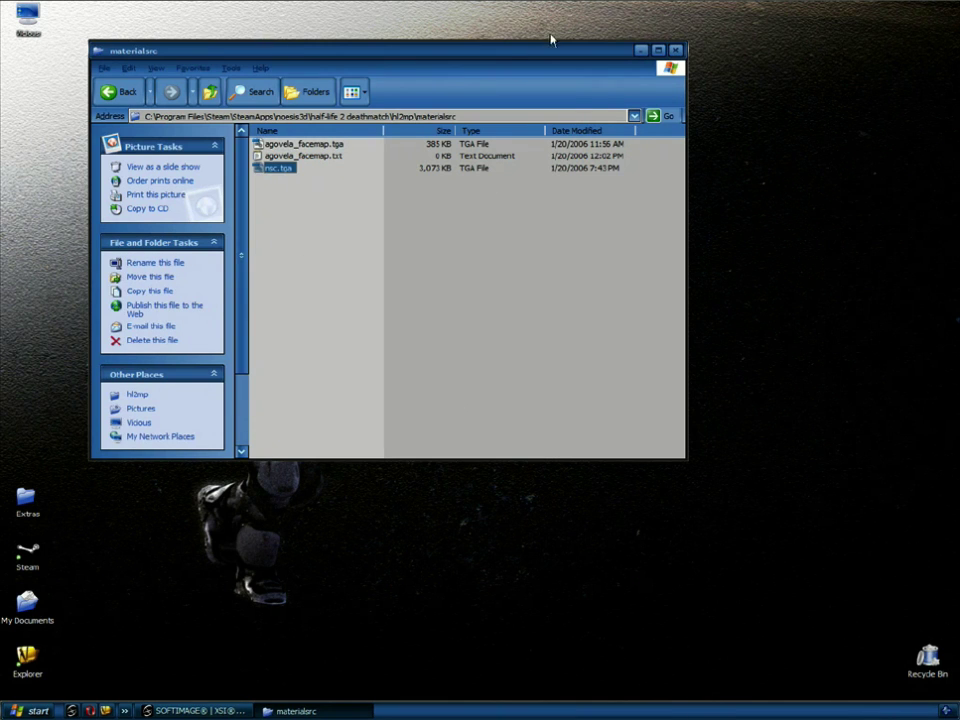
Reposition and resize the materialsrc folder window so its address fits, and copy the full folder path
left_click_drag(551, 40, 844, 25)
left_click_drag(383, 445, 504, 399)
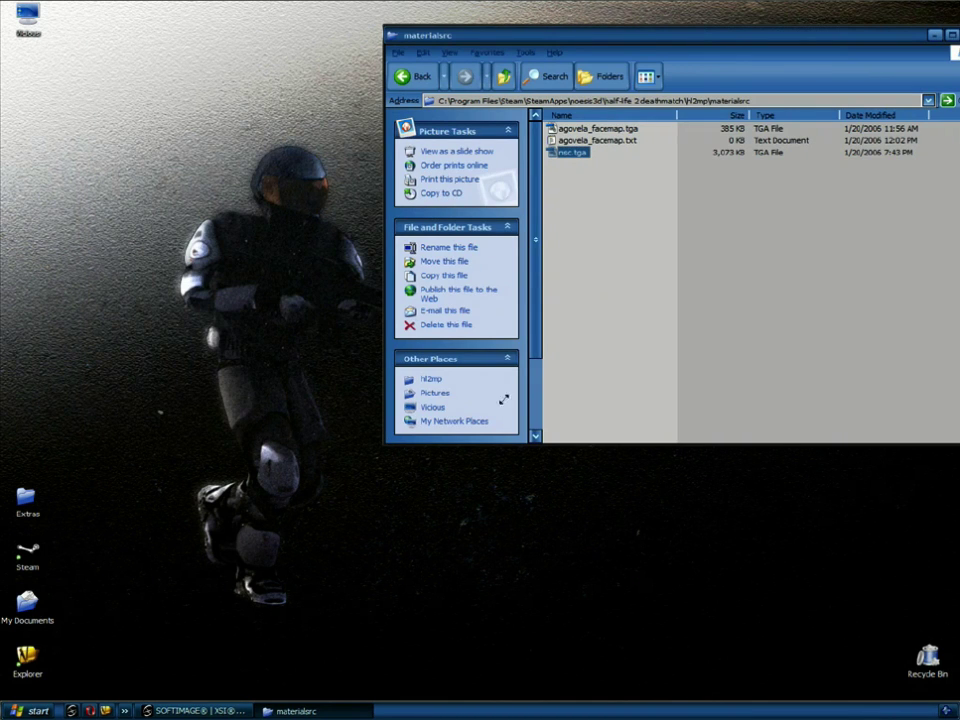
left_click_drag(640, 288, 637, 292)
left_click_drag(810, 38, 754, 17)
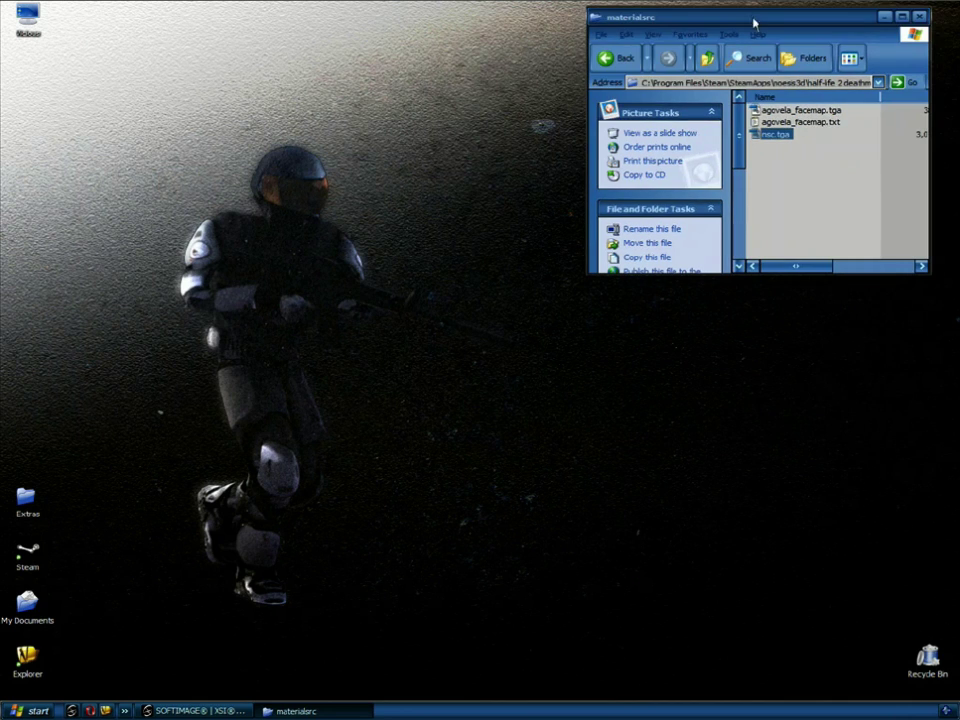
left_click_drag(589, 272, 482, 452)
left_click(852, 82)
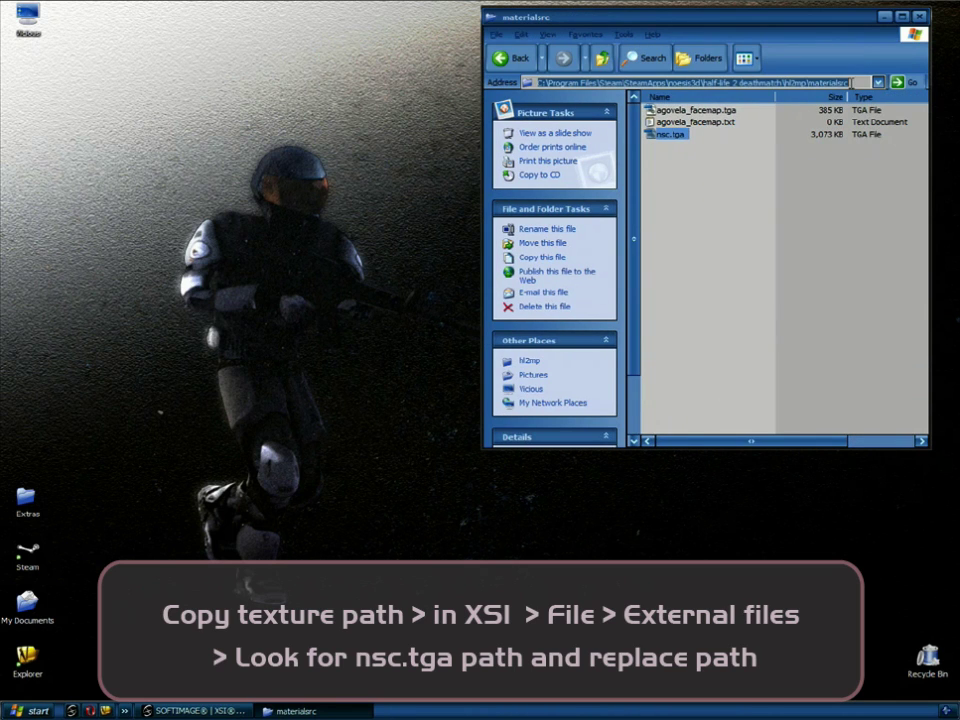
left_click(714, 259)
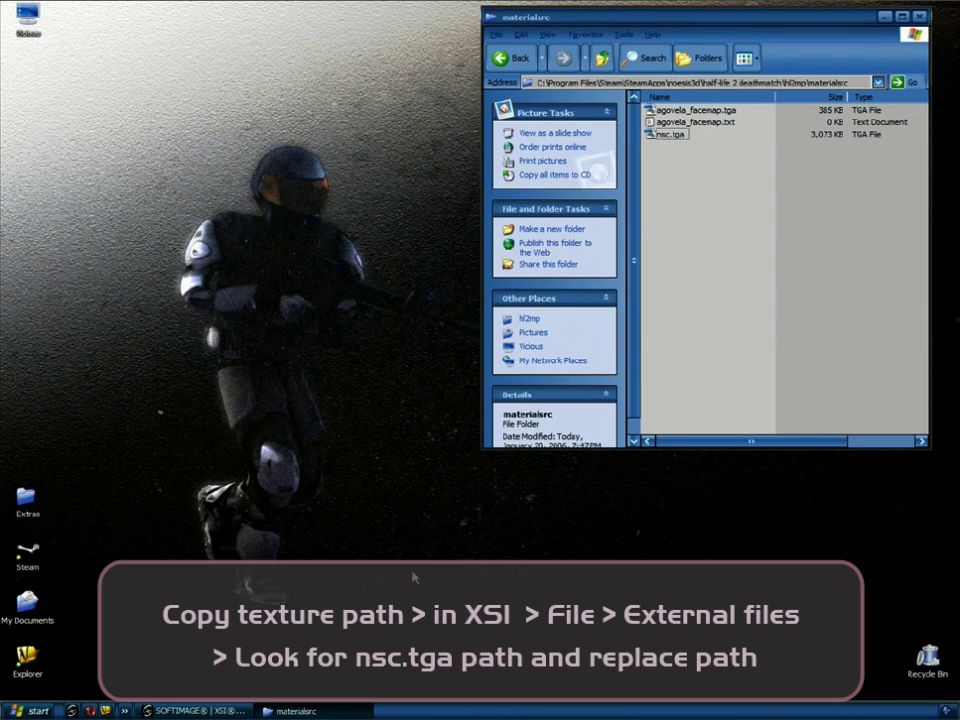
Switch back to XSI and change the nsc.tga external file path from Pictures to the copied hl2mp\materialsrc folder path
left_click(244, 708)
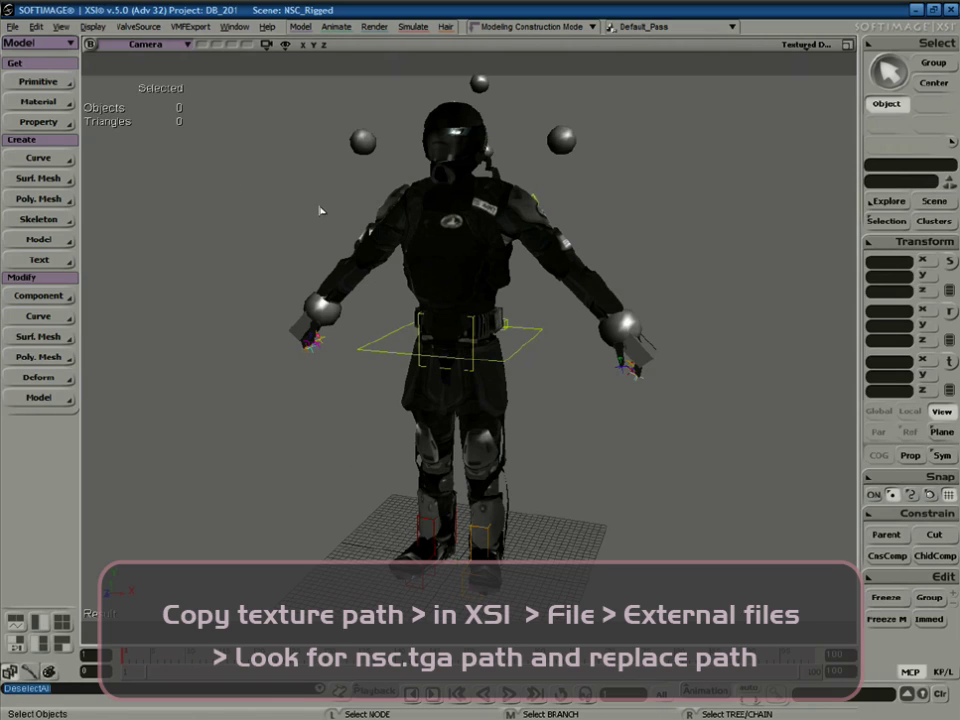
left_click(14, 28)
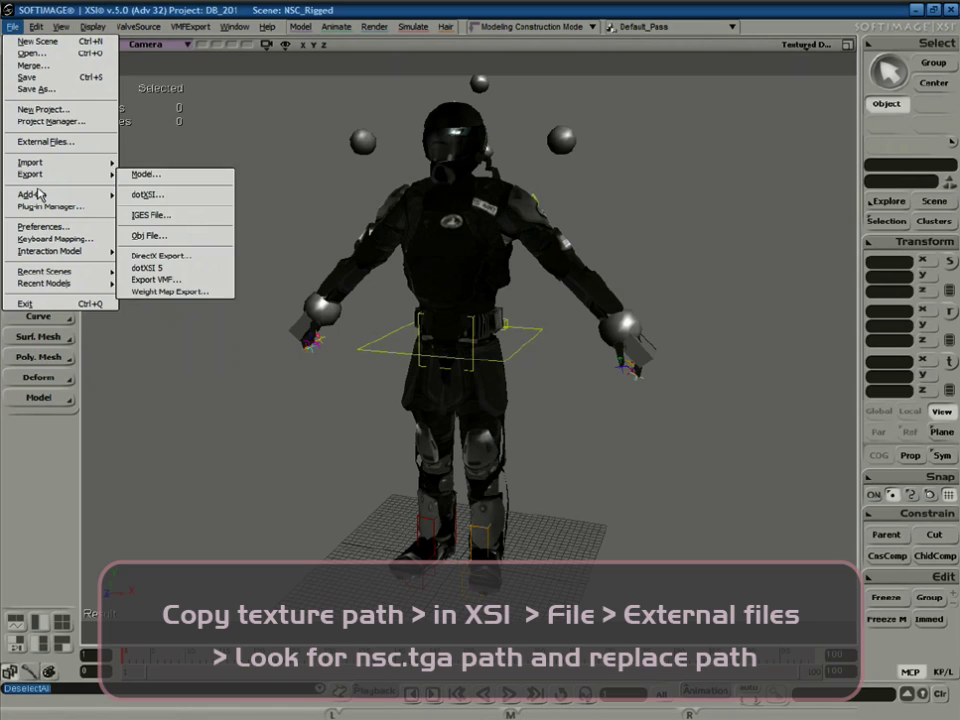
left_click(50, 141)
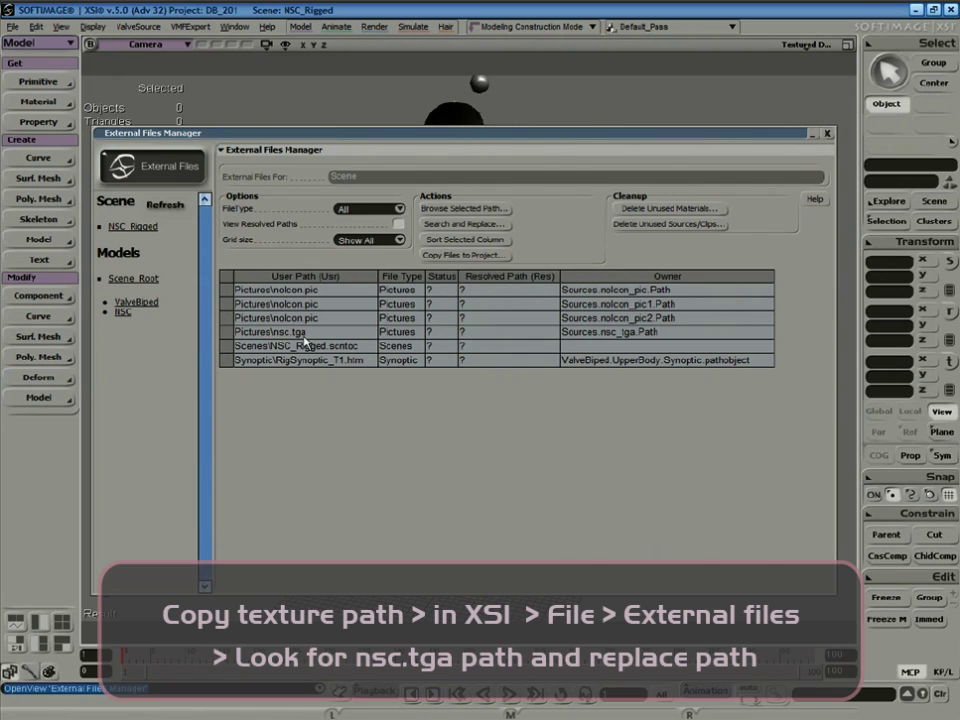
double_click(276, 332)
left_click_drag(275, 336, 237, 335)
key("ctrl+v")
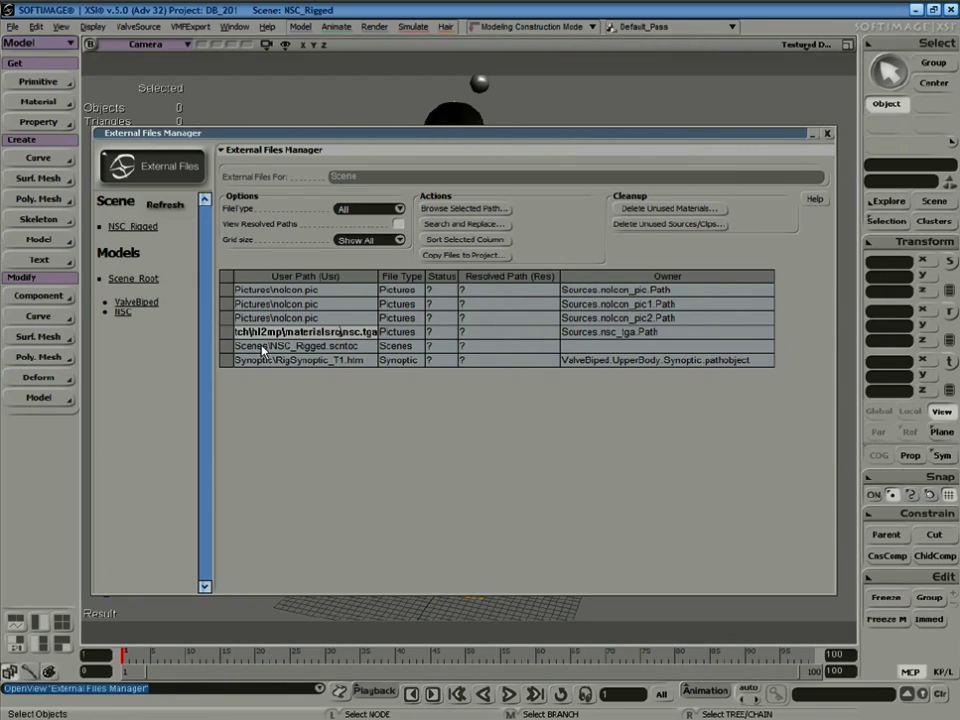
key("Return")
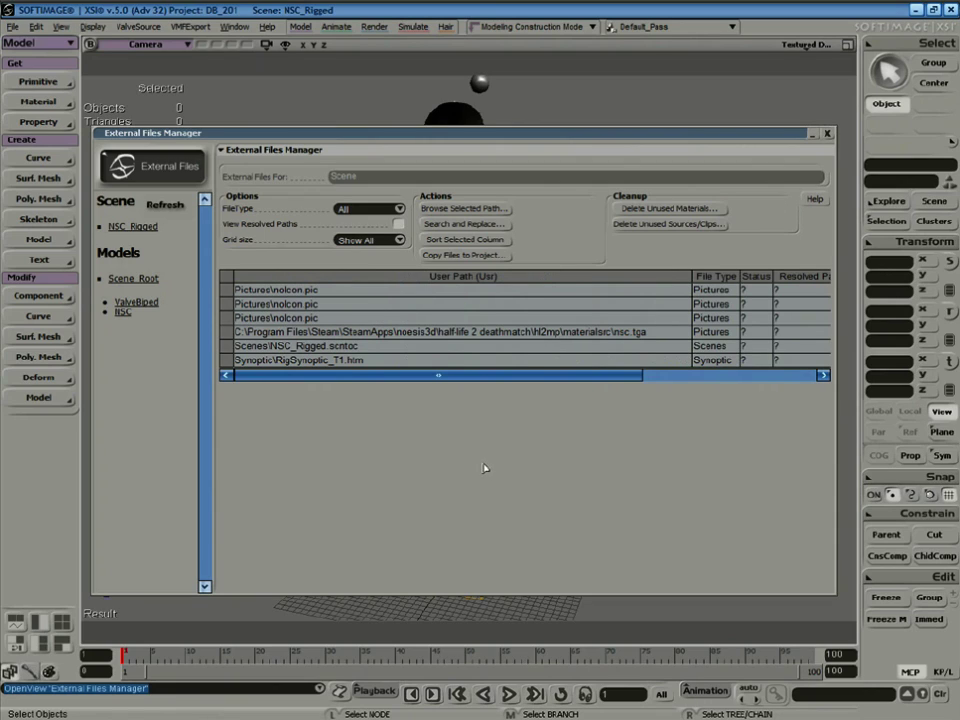
left_click(827, 133)
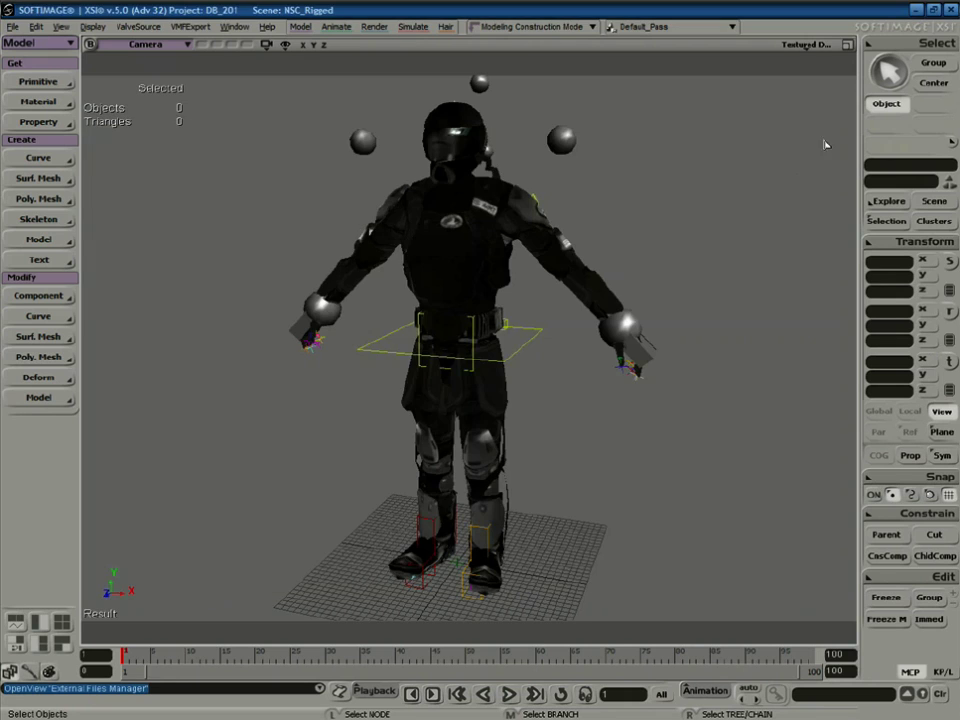
left_click(674, 243)
key("s")
right_click_drag(634, 372, 696, 418)
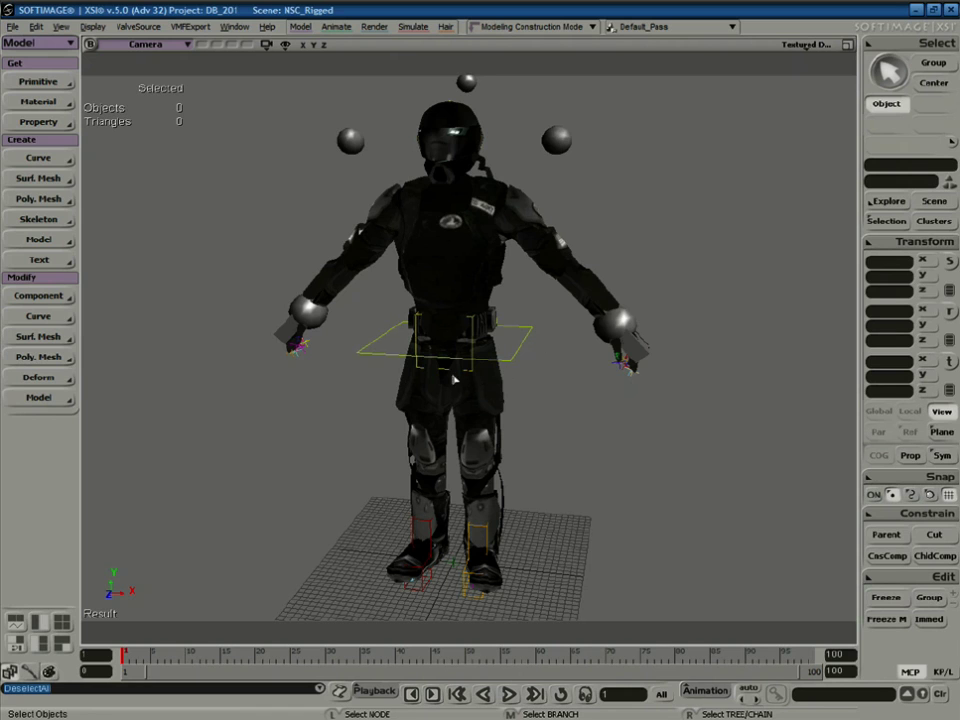
key("s")
right_click_drag(397, 383, 362, 399)
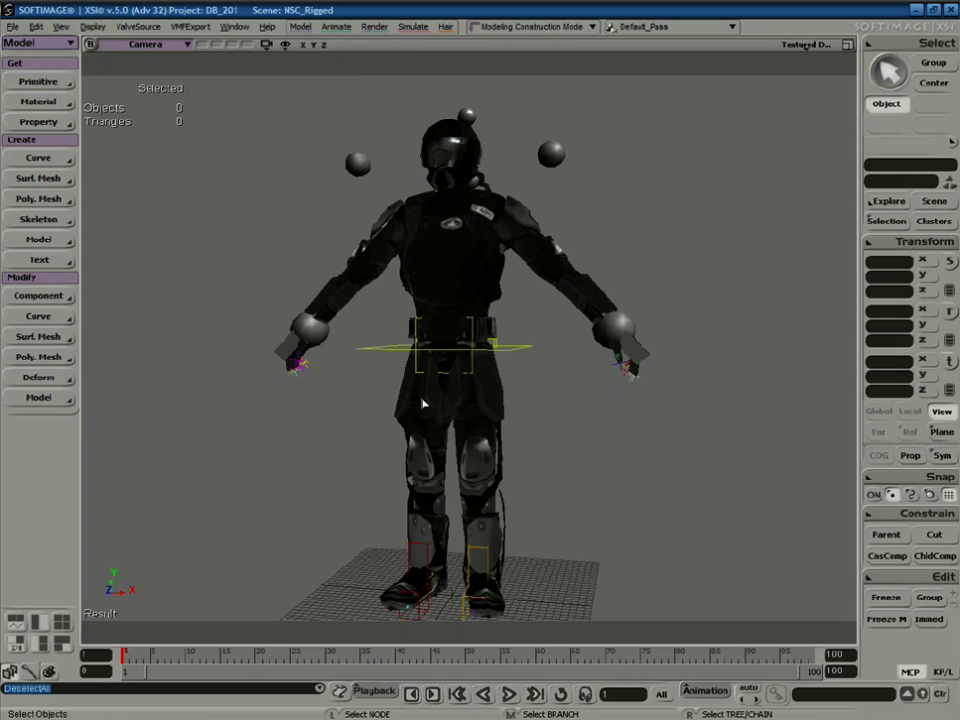
Select the NSC model with its whole hierarchy through the scene explorer and close the explorer
key("8")
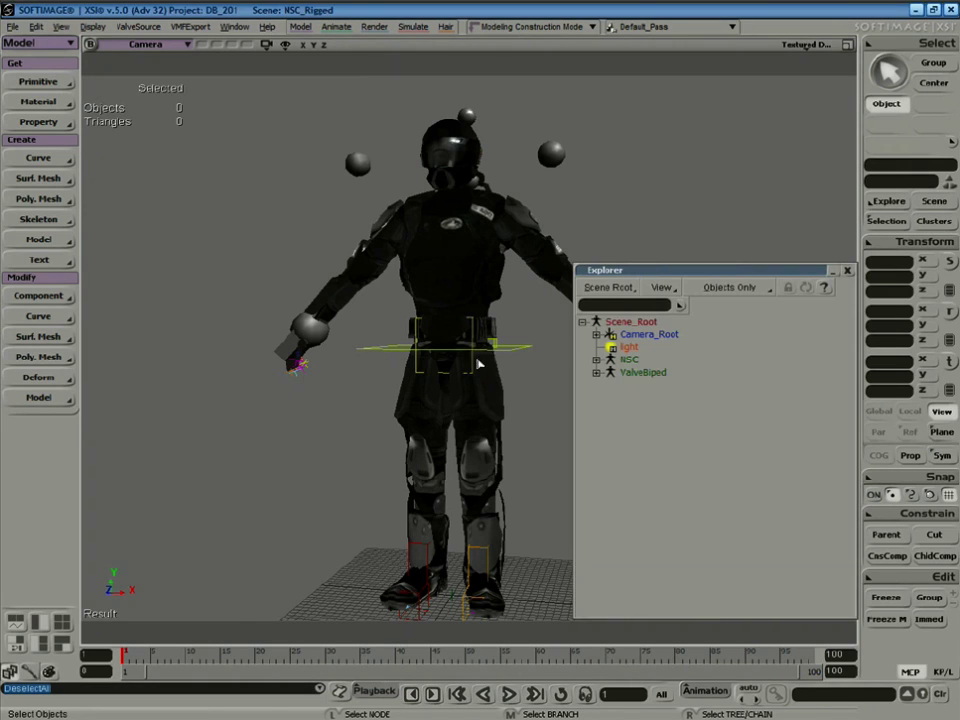
middle_click(630, 366)
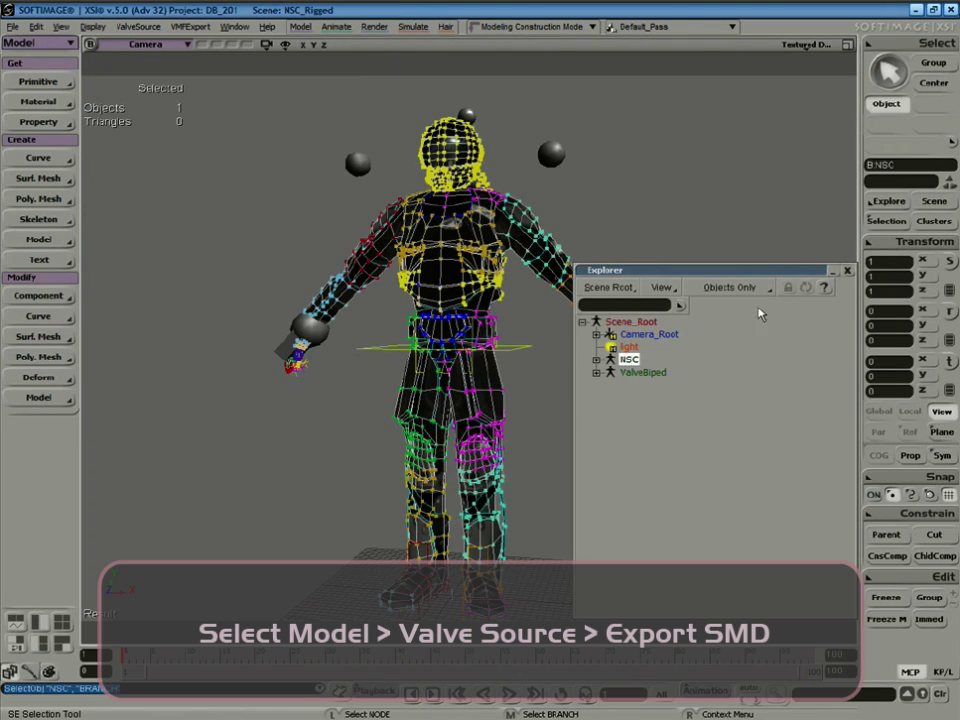
left_click(847, 270)
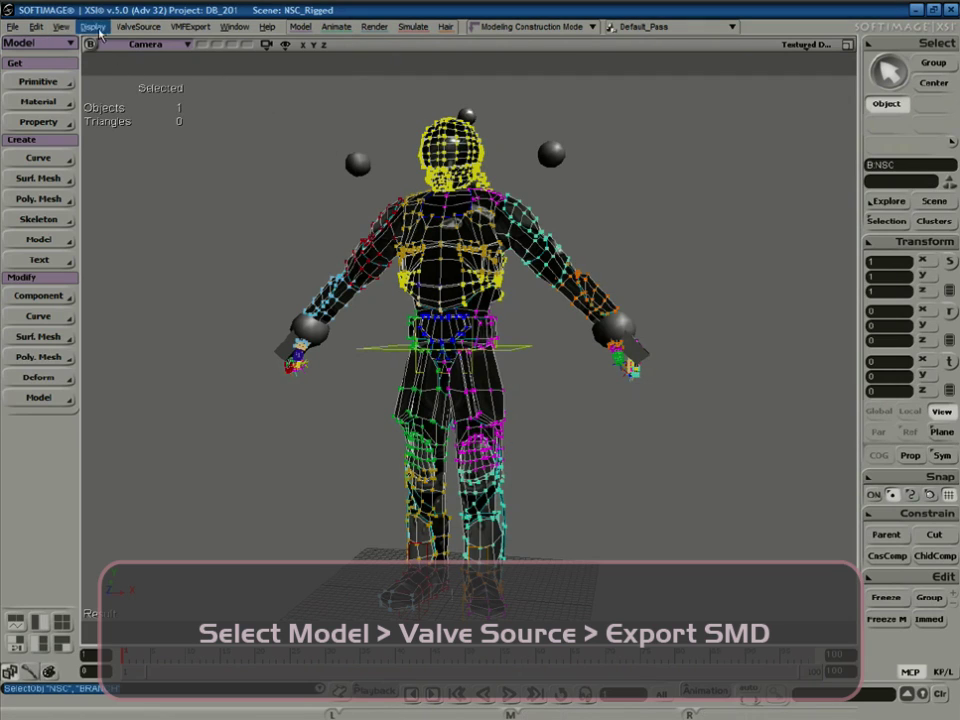
Start a Valve SMD export, clear the existing file path, and open the file browser for the output location
left_click(139, 30)
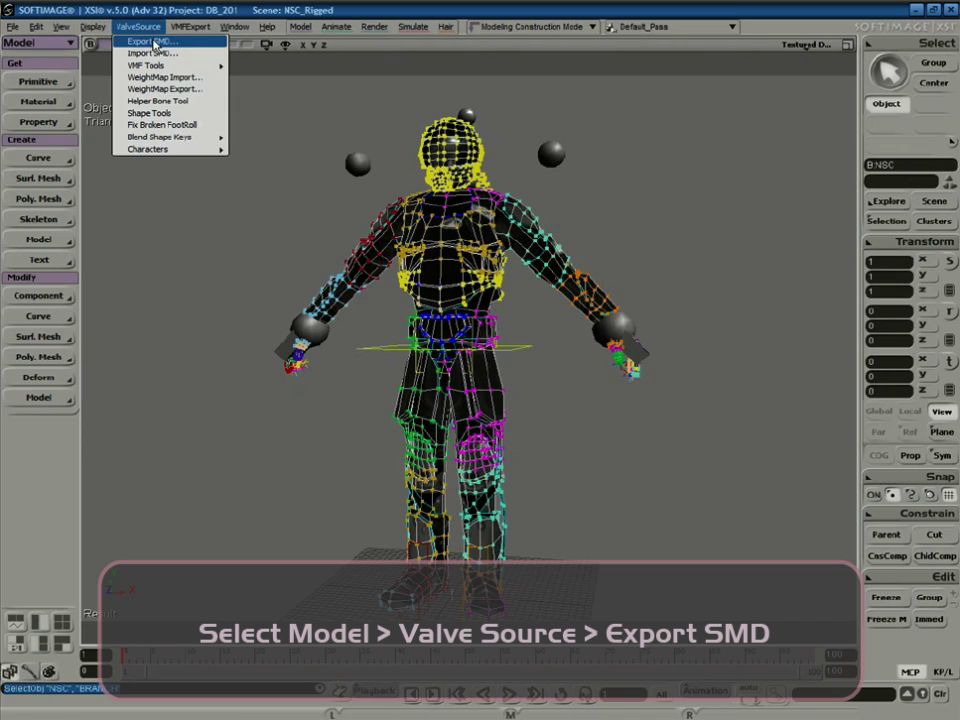
left_click(155, 41)
left_click(499, 284)
key("Delete")
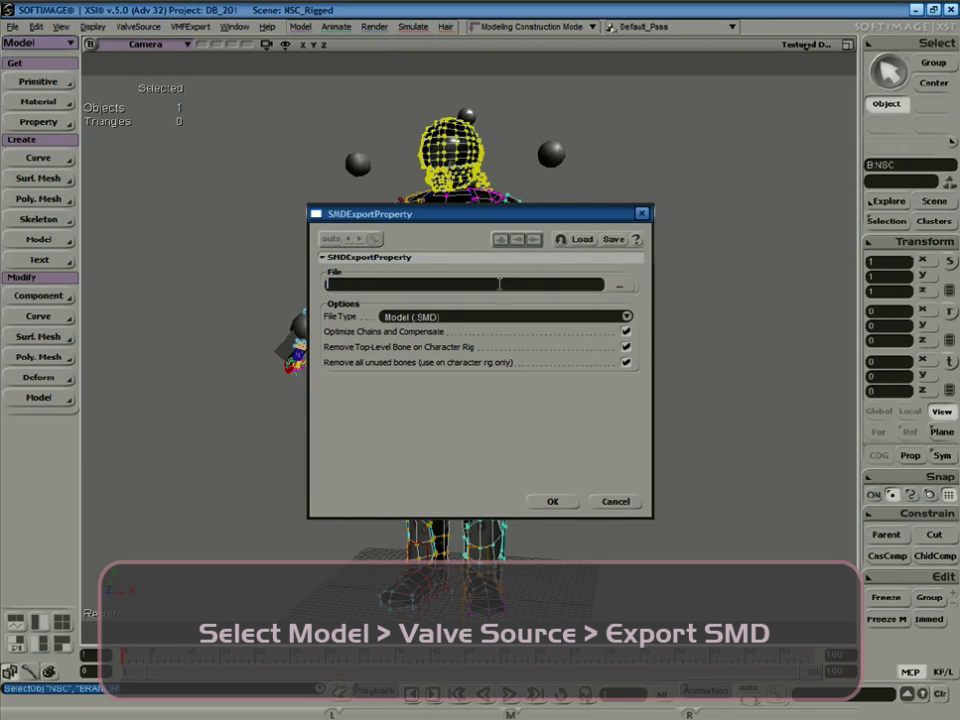
left_click(621, 288)
left_click_drag(354, 155, 421, 129)
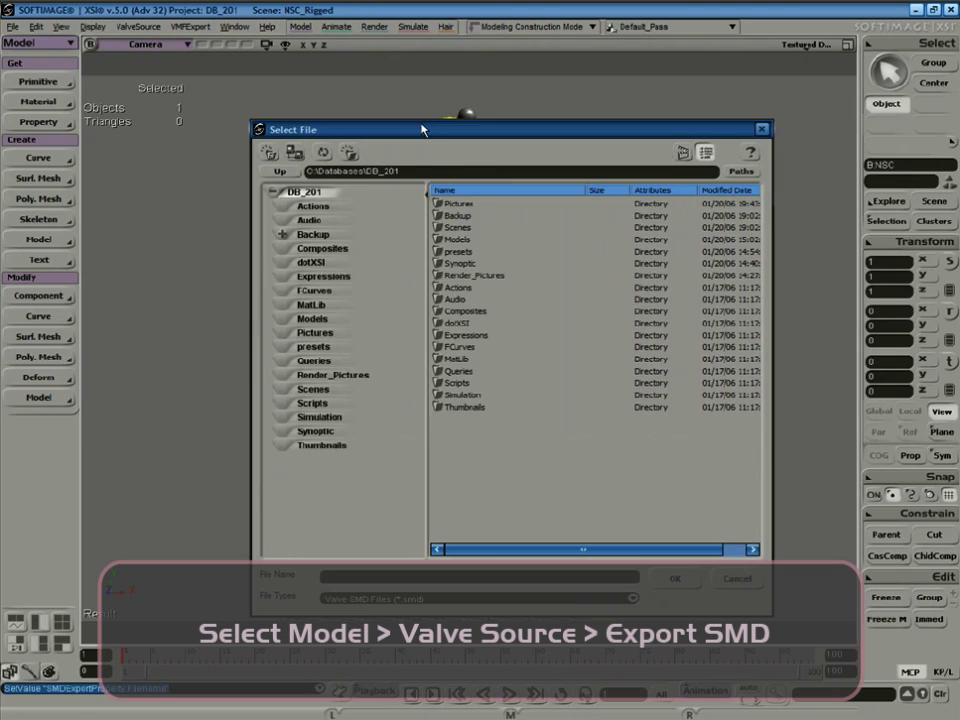
Go to the copied hl2mp\materialsrc path in the file browser and move up to the user's folder in SteamApps
left_click(278, 171)
left_click(279, 170)
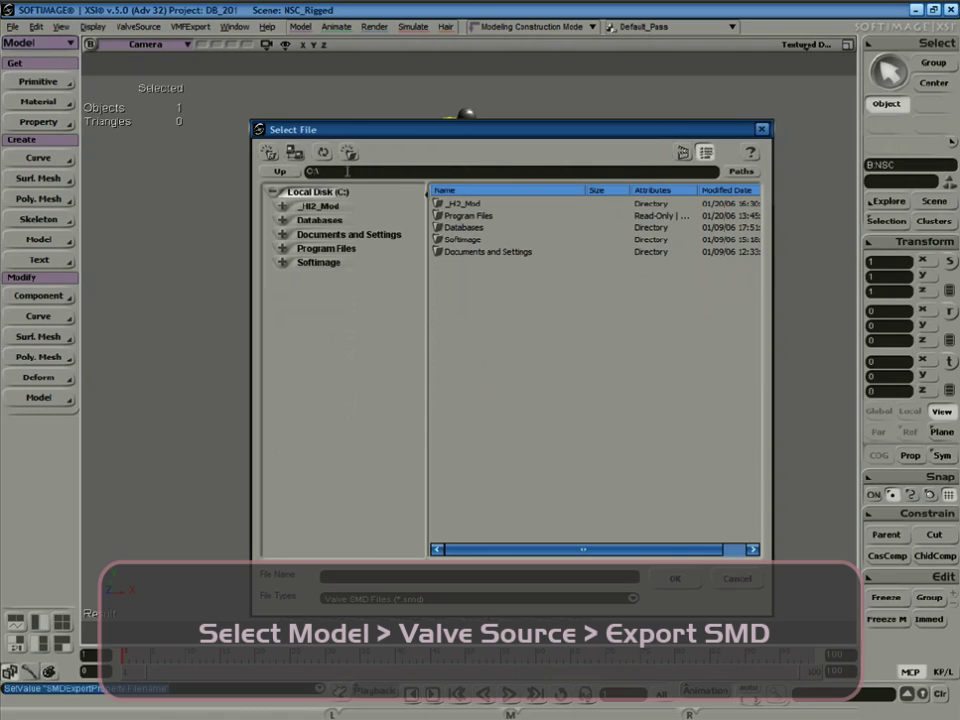
left_click(347, 171)
type("C:\\Program Files\\Steam\\SteamApps\\noesis3d\\half-life 2 deathmatch\\hl2mp\\materialsrc")
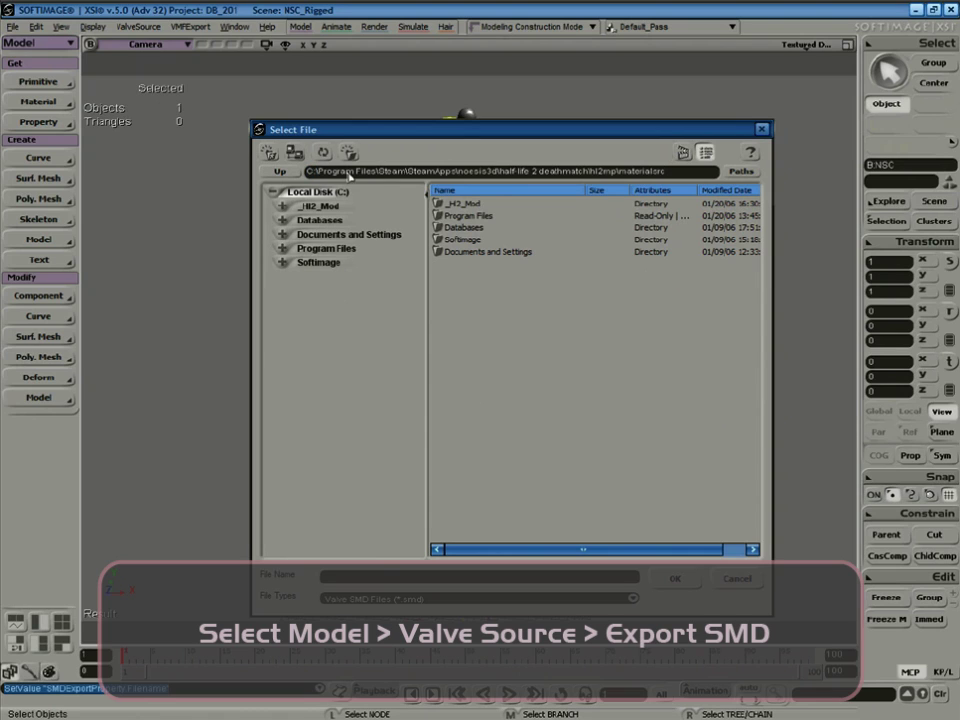
key("Return")
left_click(281, 173)
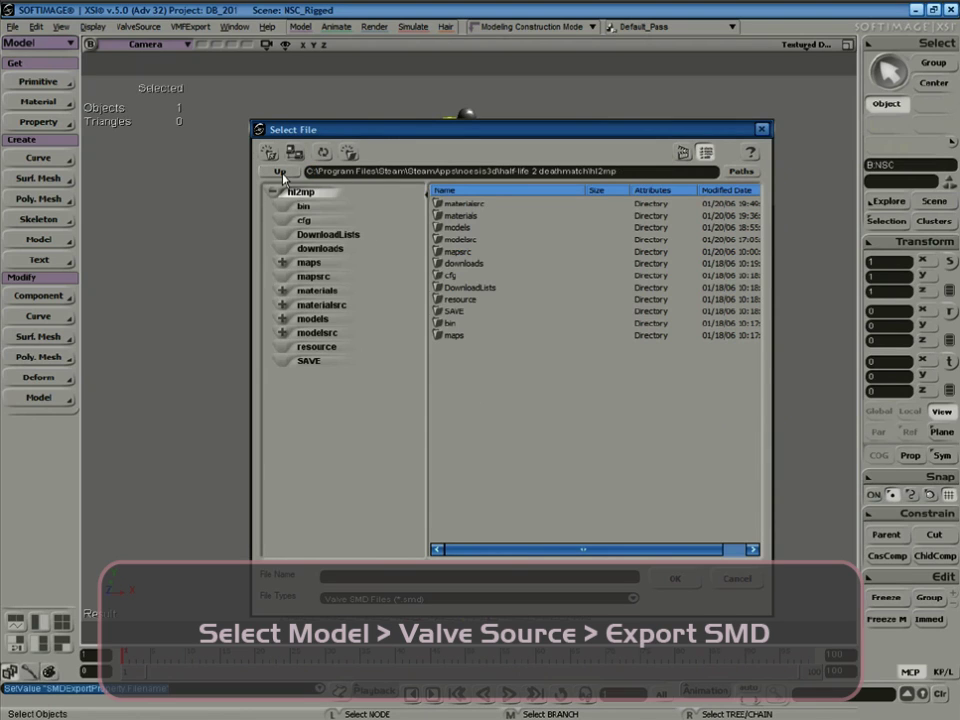
left_click(281, 173)
left_click(281, 173)
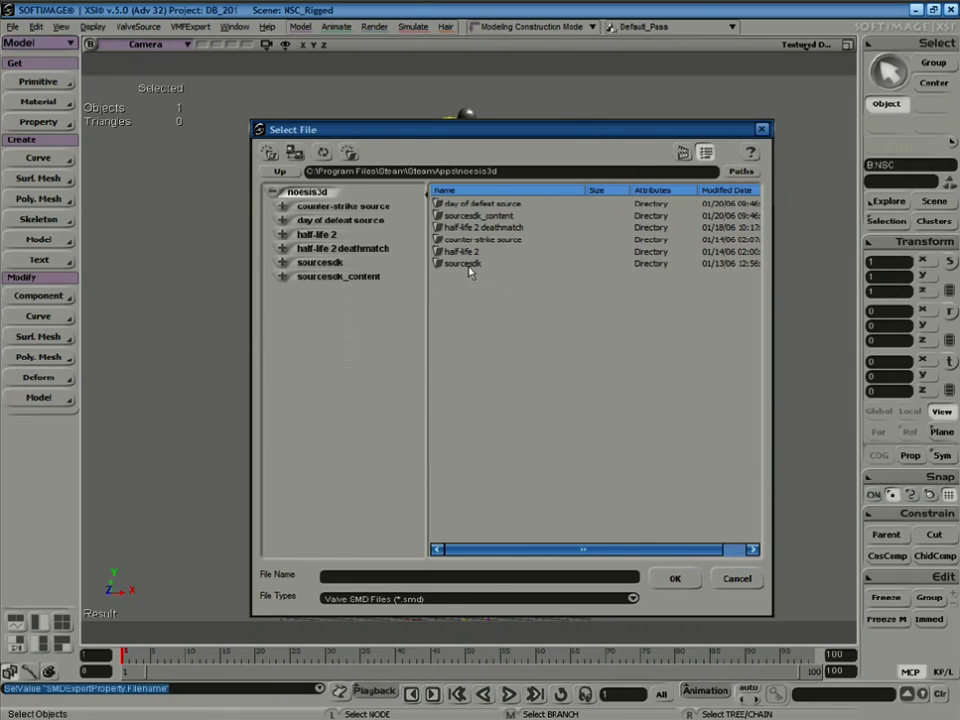
Export the model as nsc to sourcesdk_content\hl2mp\modelsrc\humans_sdk\Male\Group03m with file type Model (.SMD)
double_click(483, 216)
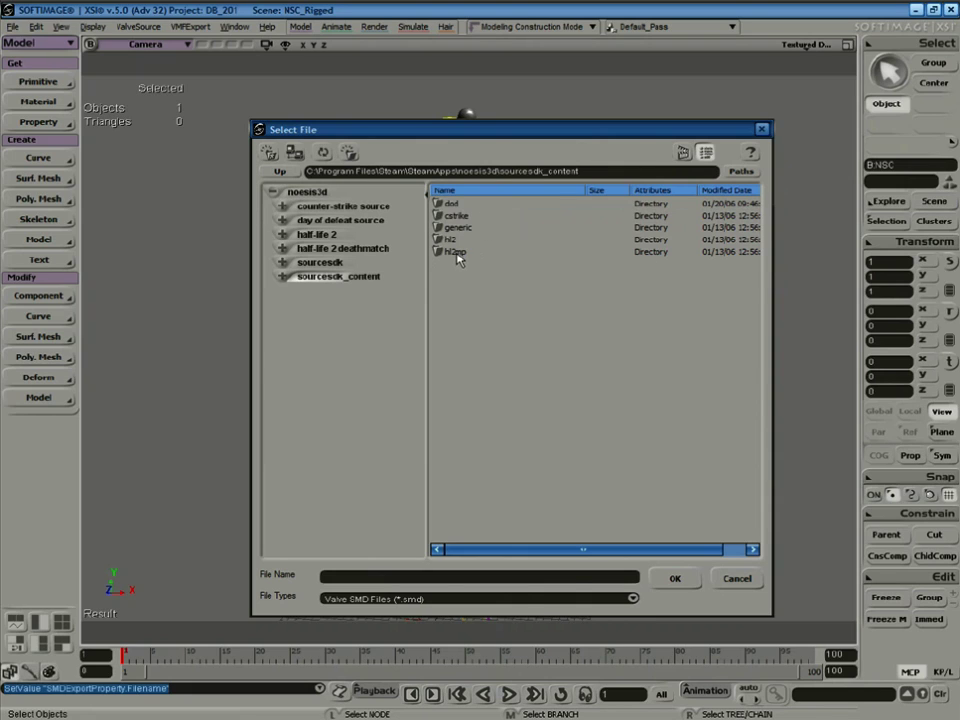
double_click(455, 252)
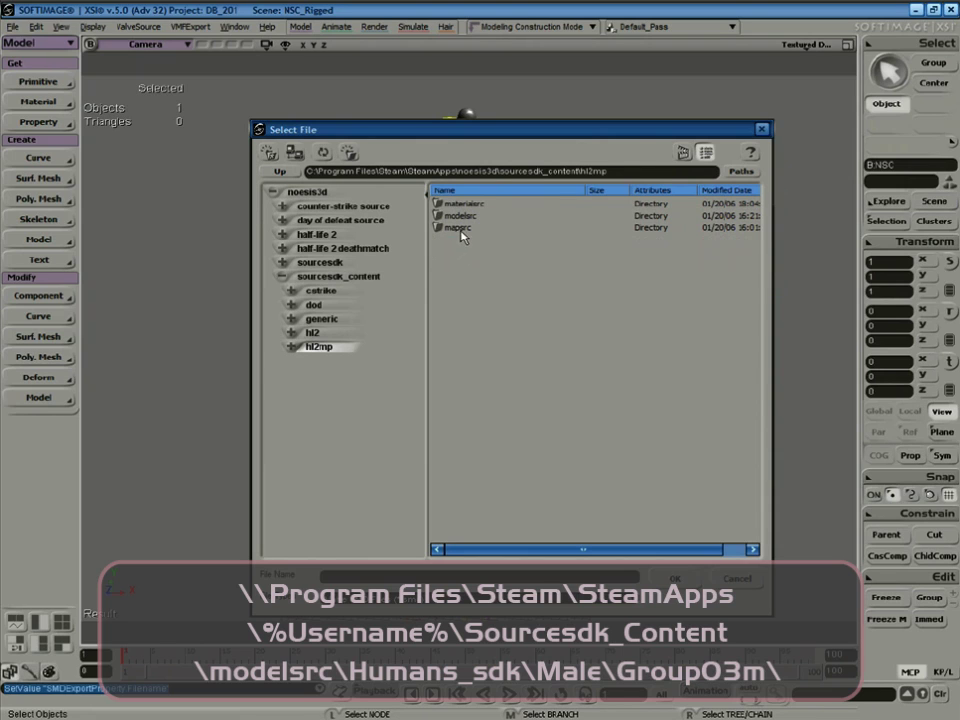
double_click(466, 218)
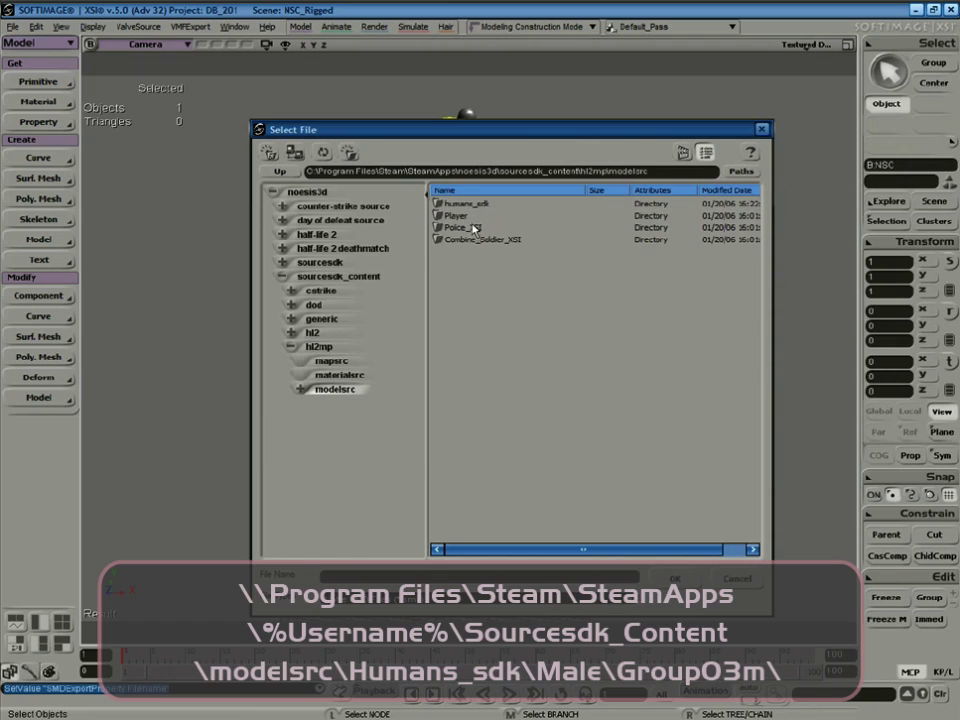
double_click(466, 205)
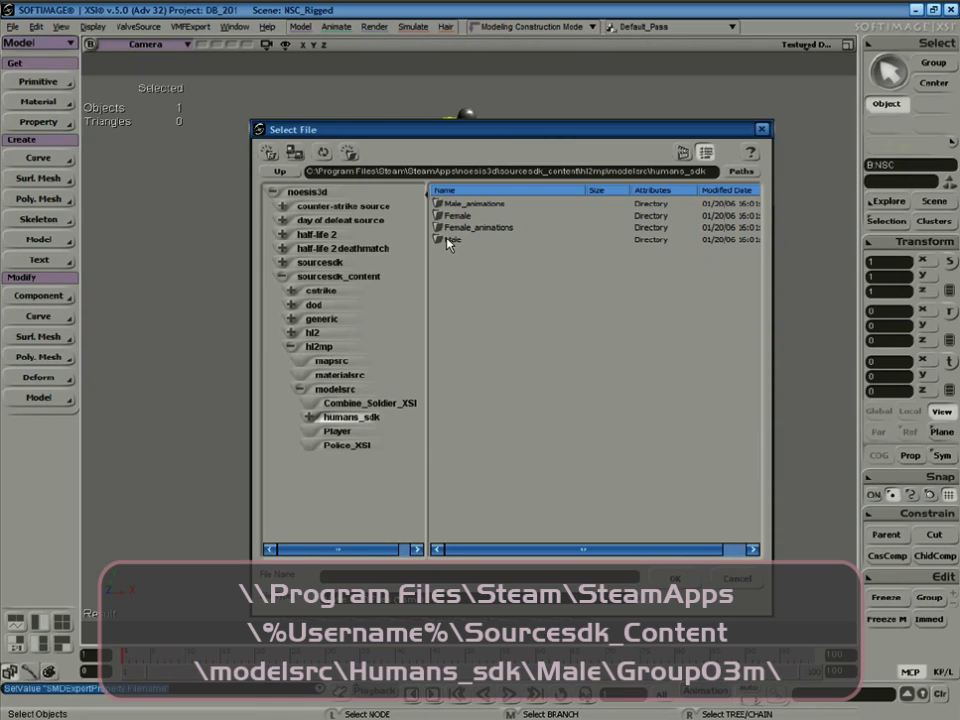
double_click(447, 241)
double_click(457, 229)
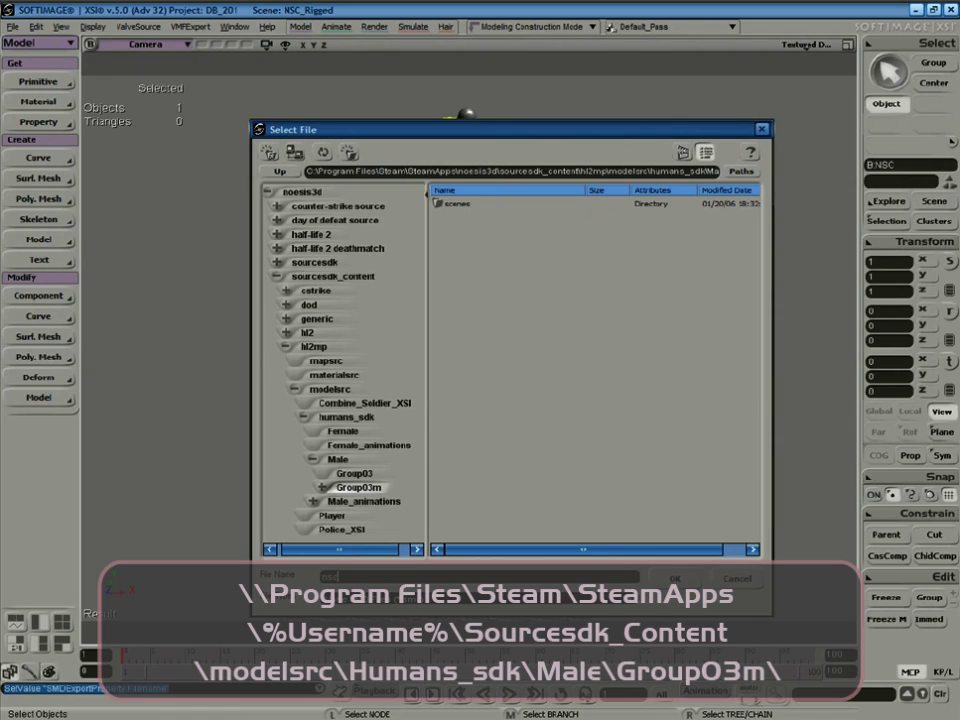
key("Return")
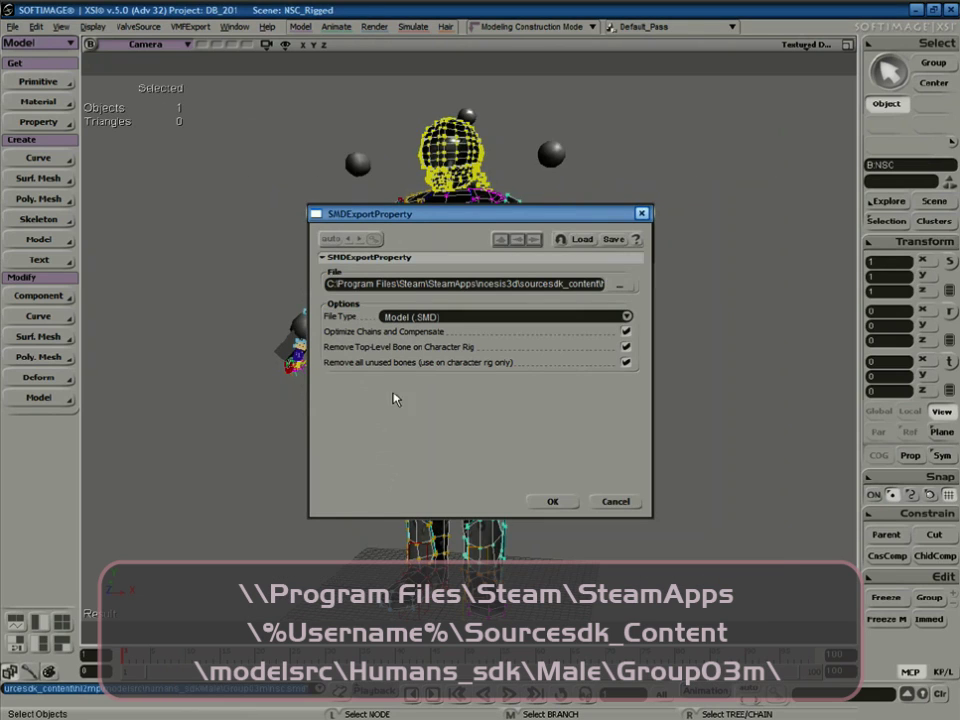
left_click(553, 502)
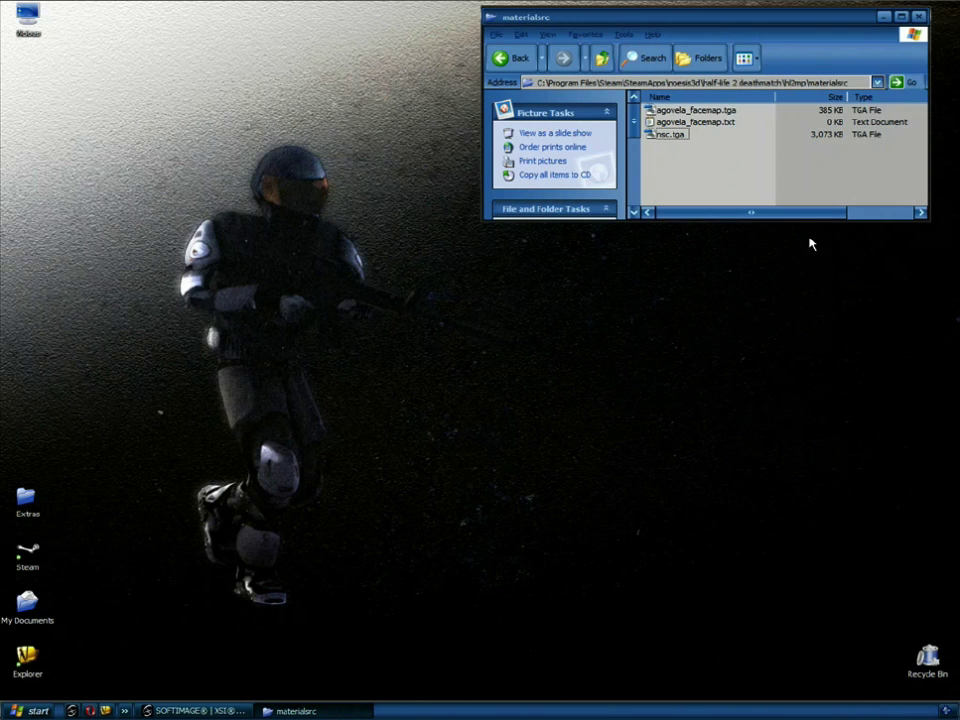
Copy the materialsrc folder path on the desktop and open that path in a second folder window
left_click(783, 82)
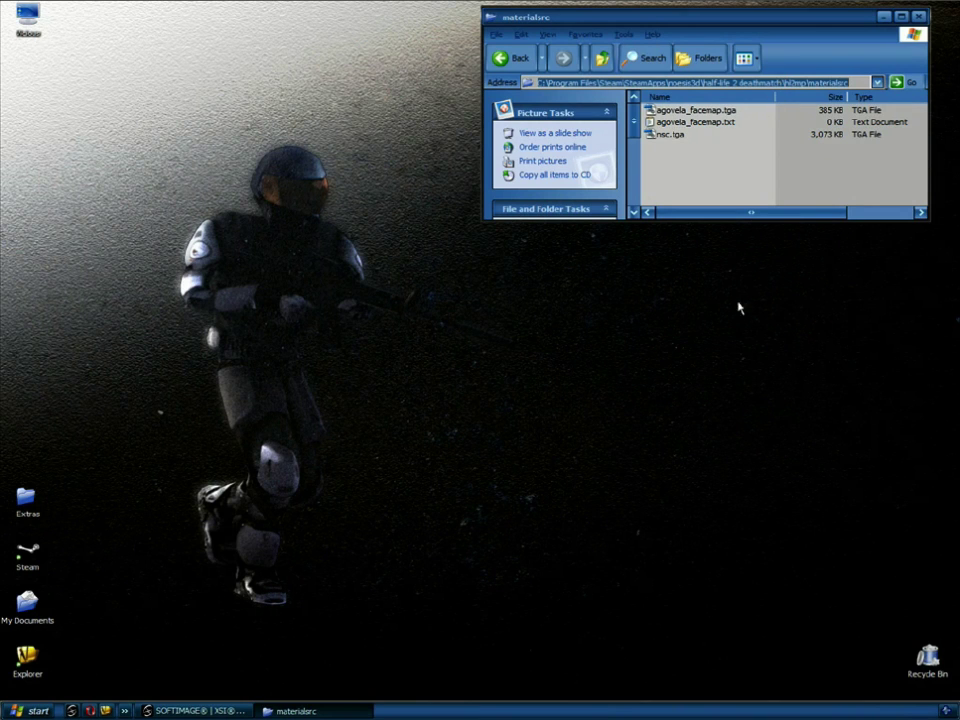
double_click(20, 18)
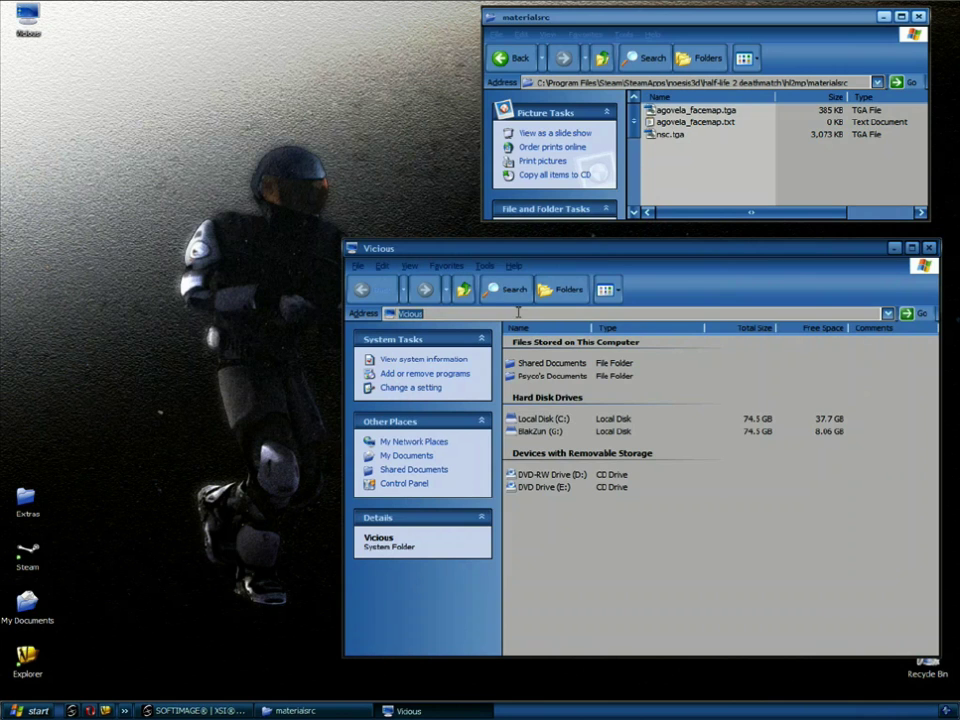
type("C:\\Program Files\\Steam\\SteamApps\\noesis3d\\half-life 2 deathmatch\\hl2mp\\materialsrc")
key("Return")
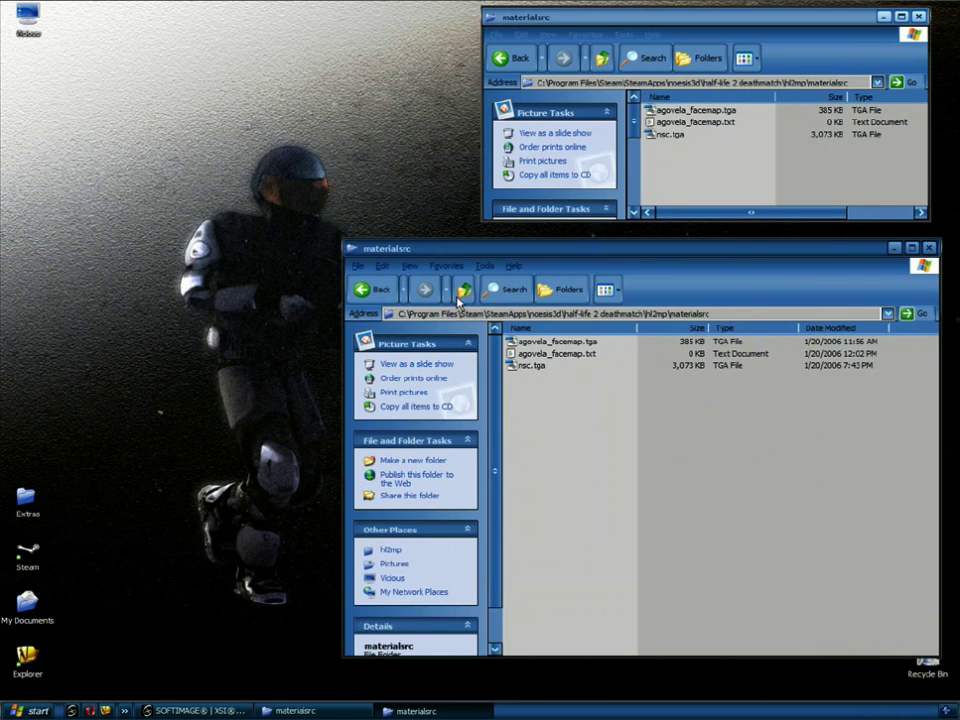
Browse the second folder window from materialsrc to sourcesdk_content\hl2mp\modelsrc\humans_sdk\Male\Group03m in the user's SteamApps folder
left_click(463, 290)
left_click(463, 292)
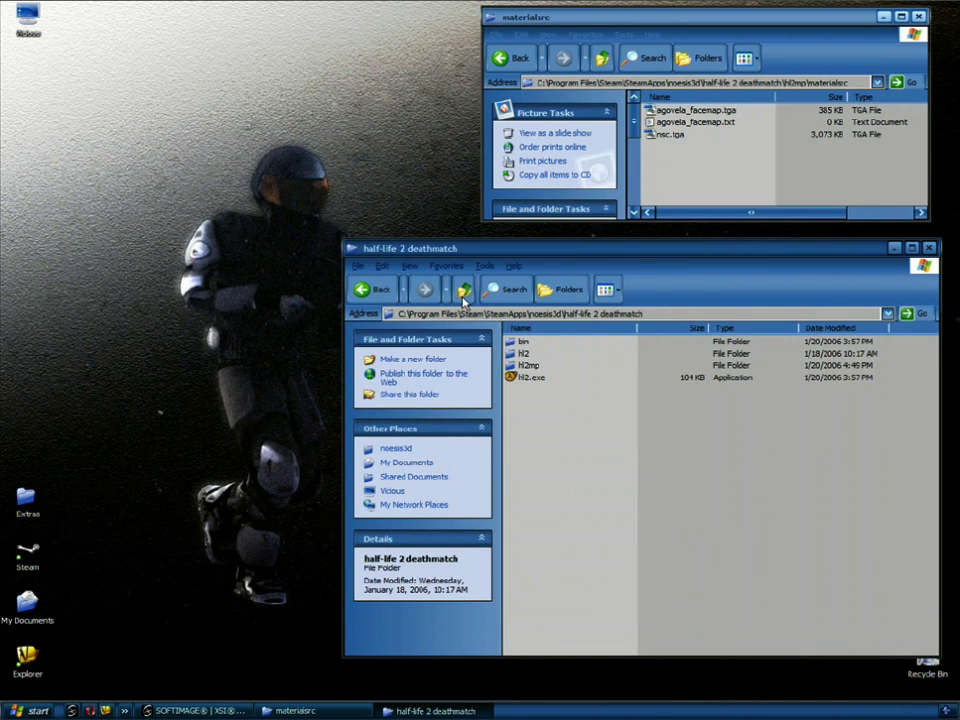
left_click(463, 292)
left_click(463, 292)
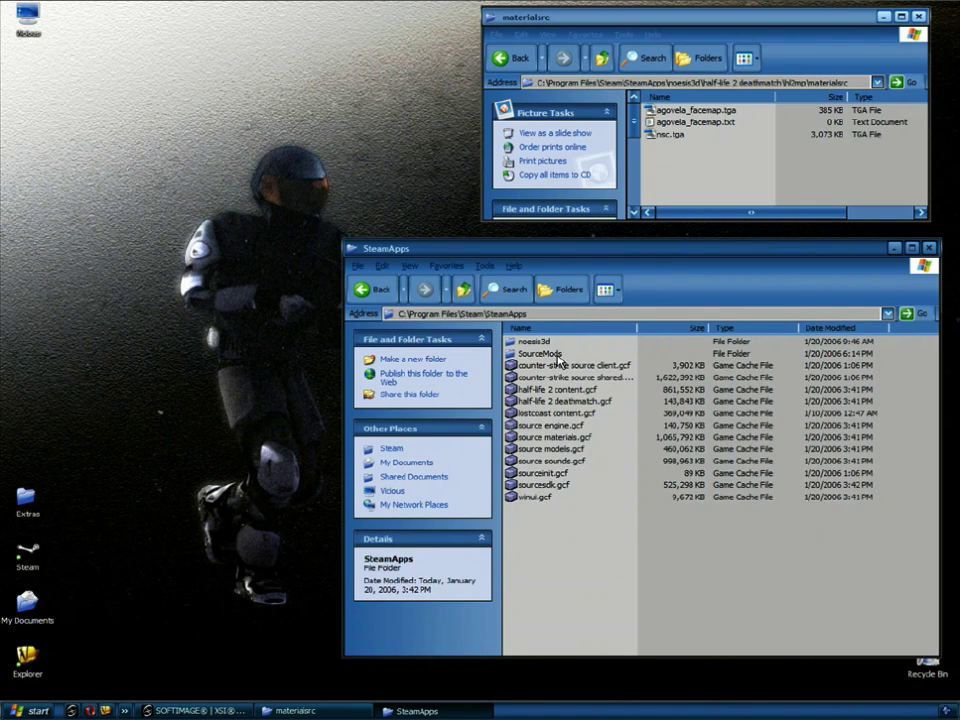
double_click(531, 341)
double_click(547, 402)
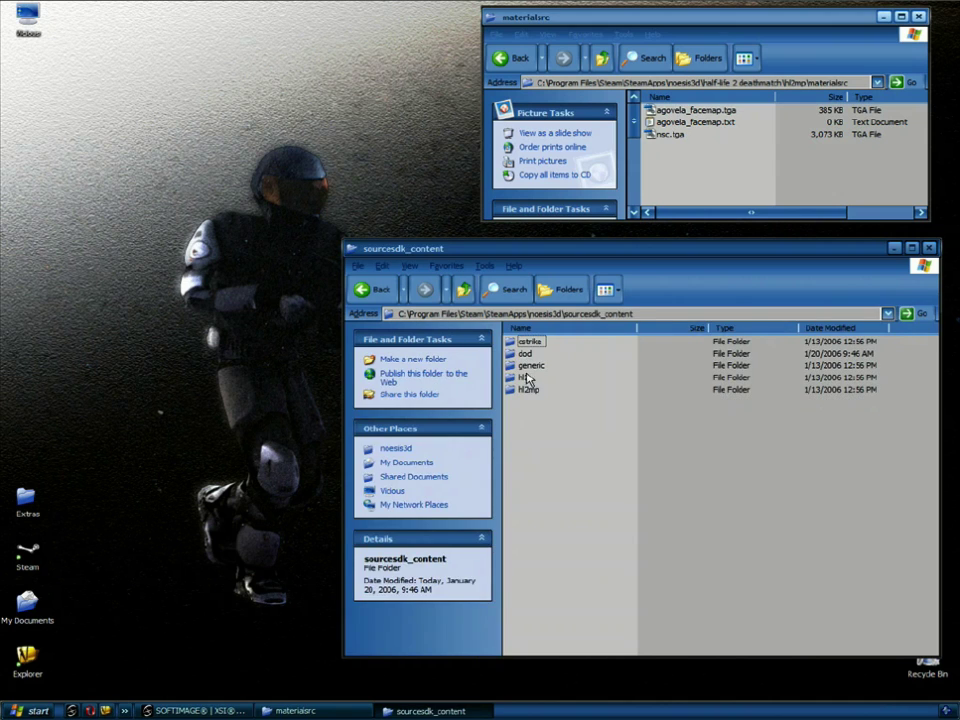
double_click(528, 390)
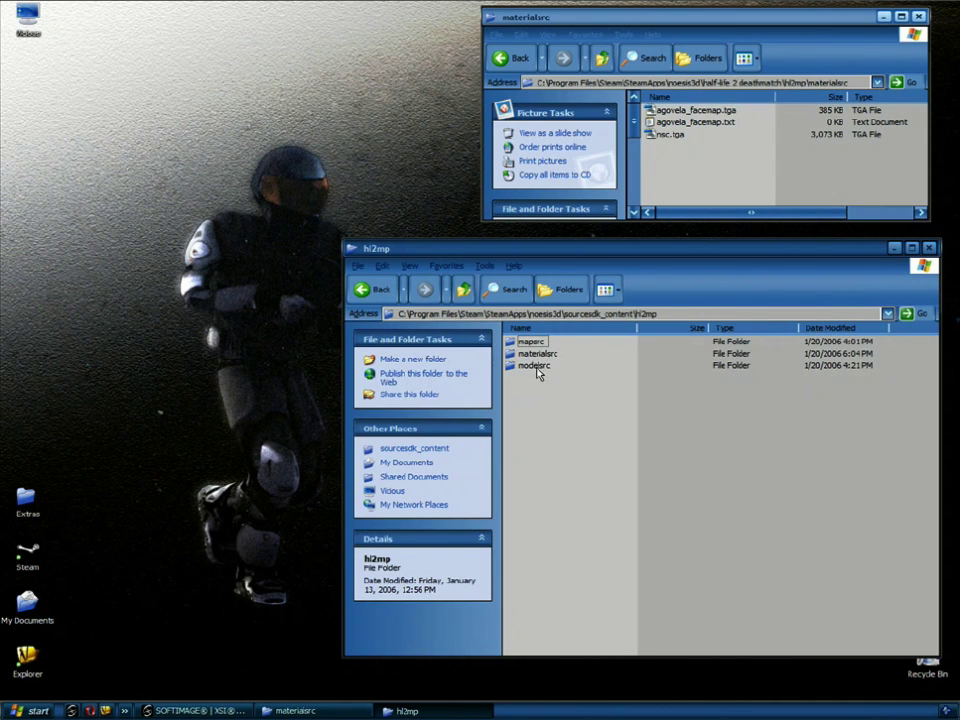
double_click(536, 365)
double_click(540, 355)
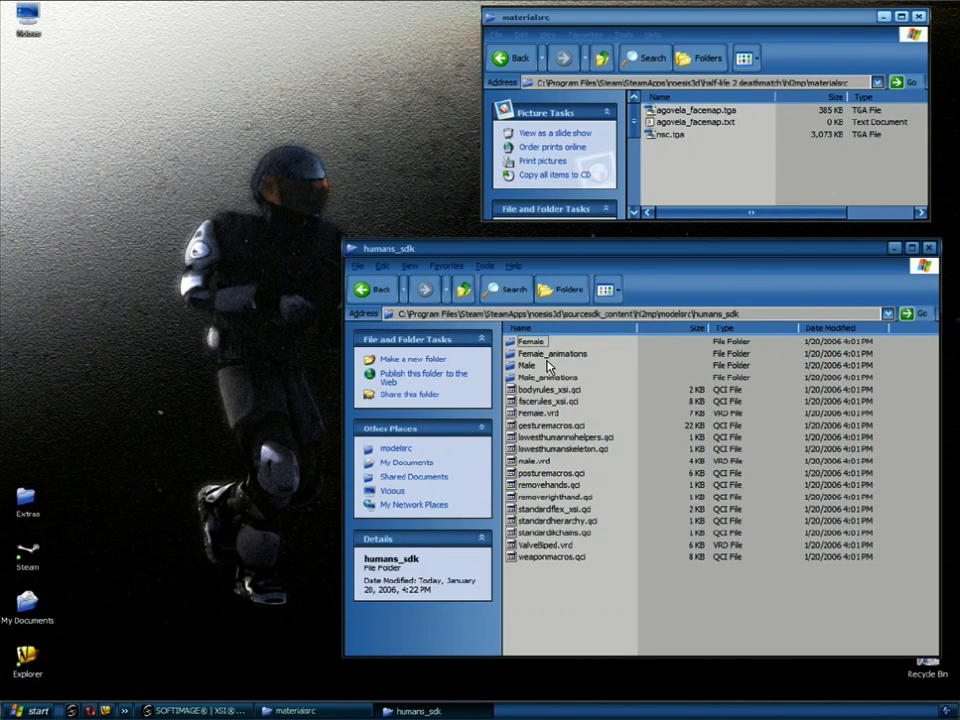
double_click(530, 366)
double_click(530, 352)
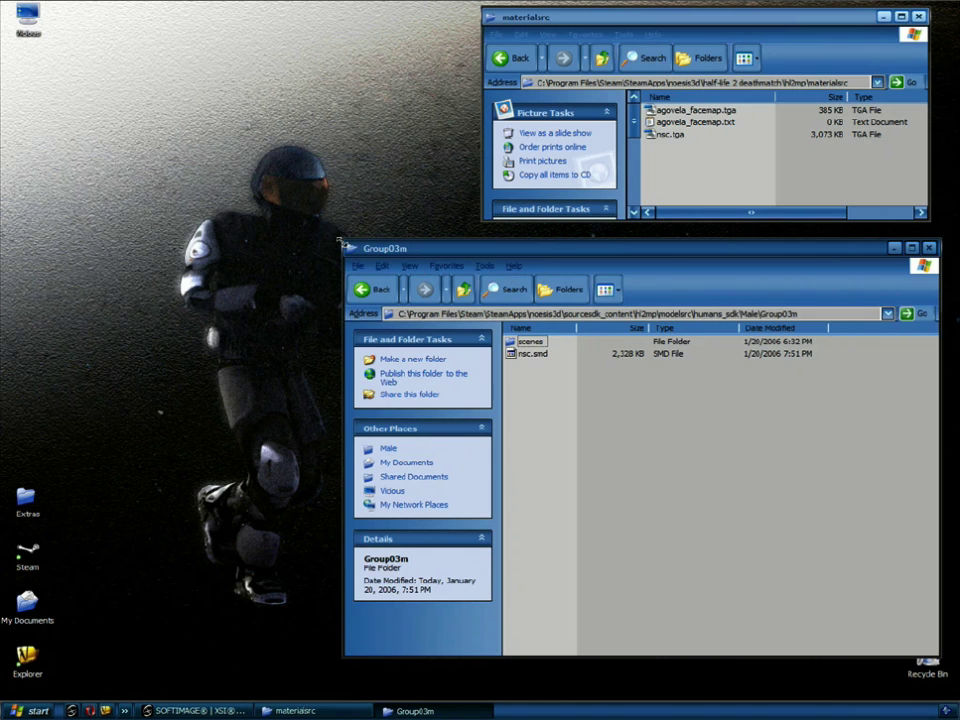
Shrink the Group03m folder window and place it directly beneath the materialsrc window
left_click_drag(608, 260, 612, 260)
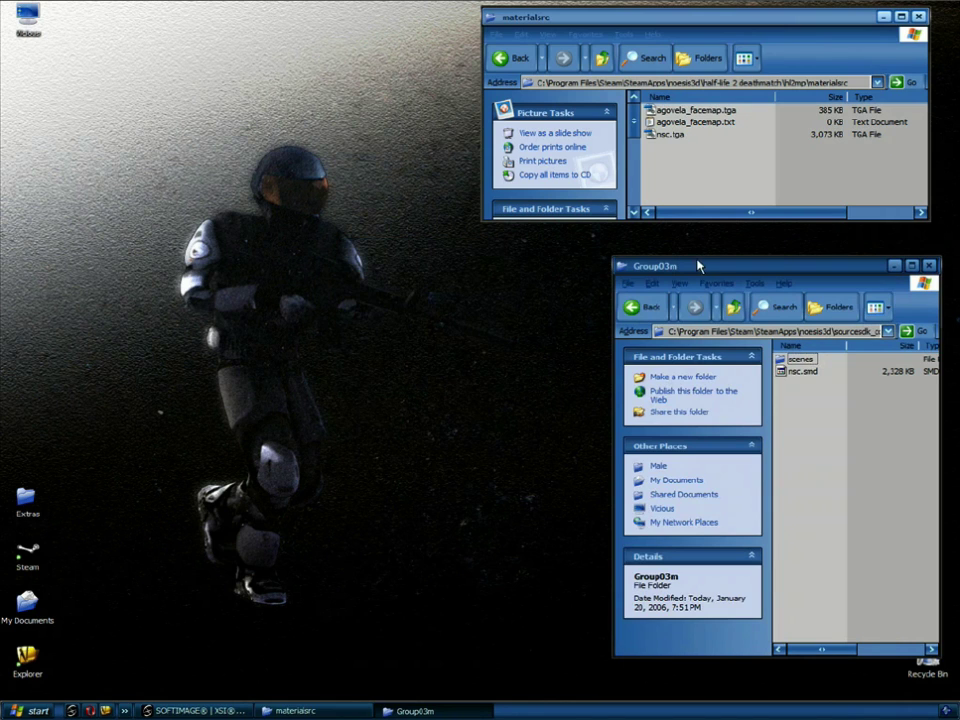
left_click_drag(700, 265, 689, 238)
left_click(475, 294)
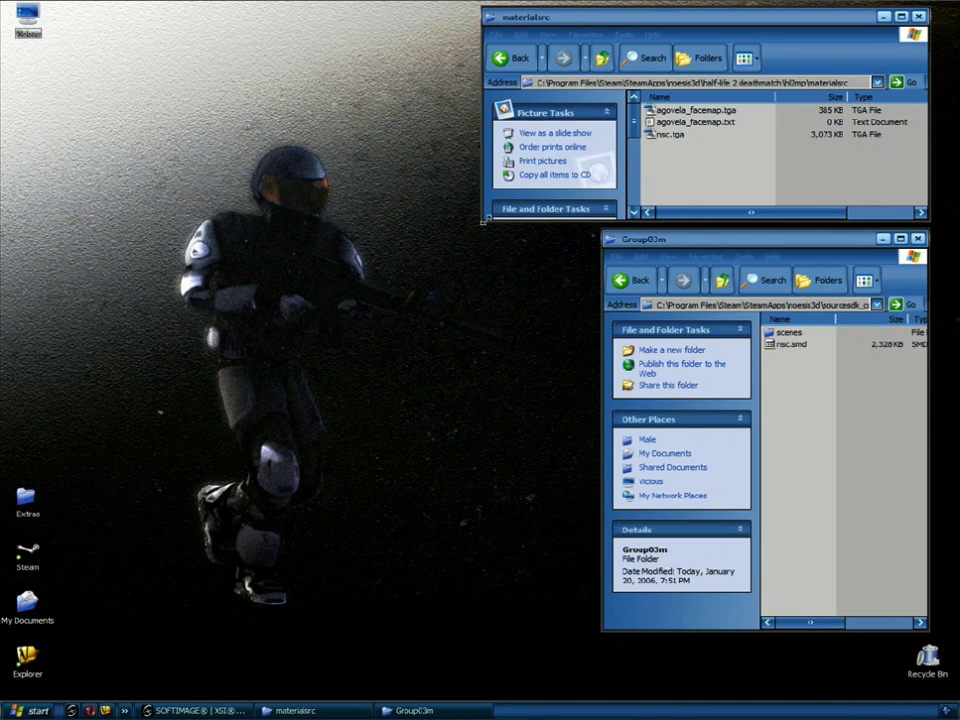
Copy the materialsrc folder path and narrow that window to match the width of the Group03m window
left_click(530, 219)
key("ctrl+c")
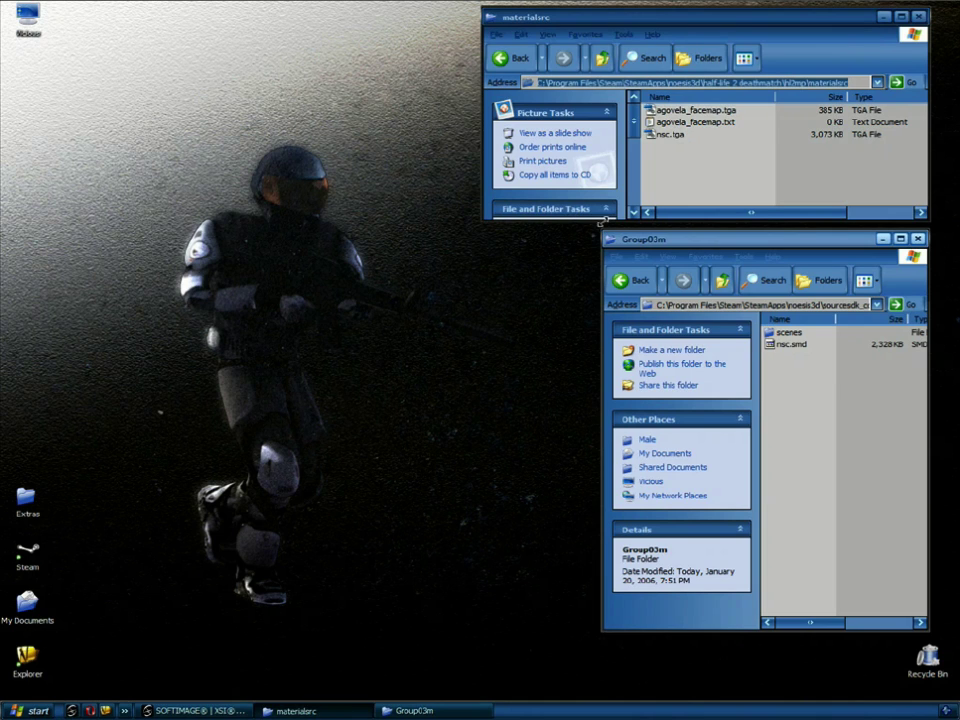
left_click_drag(603, 221, 600, 221)
left_click(457, 211)
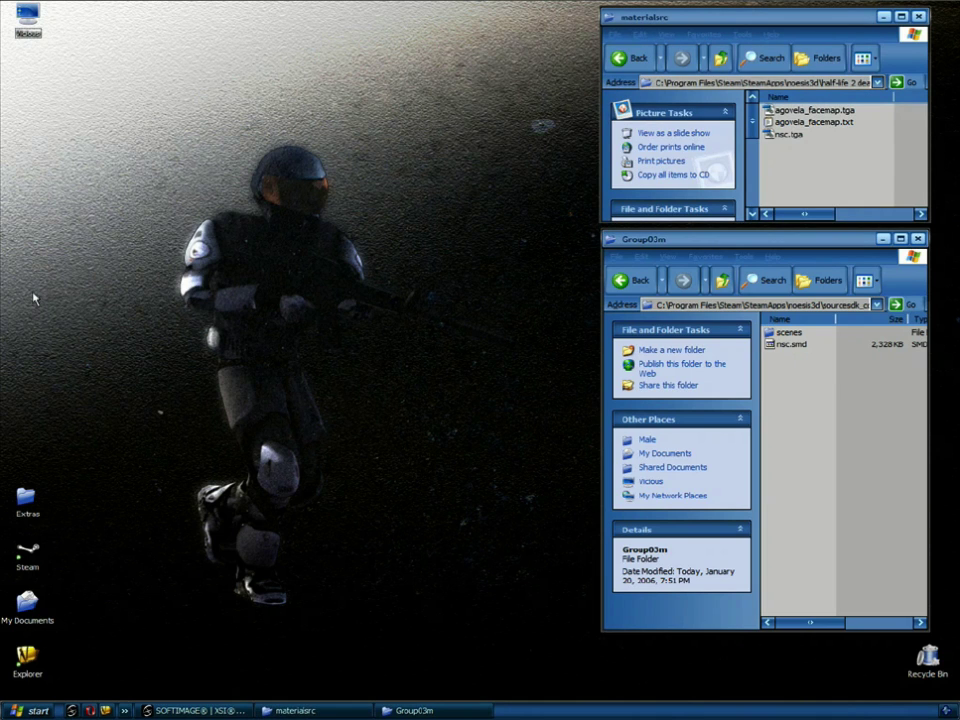
Open another folder window at the copied hl2mp\materialsrc path
double_click(27, 14)
left_click(497, 314)
key("ctrl+v")
key("Return")
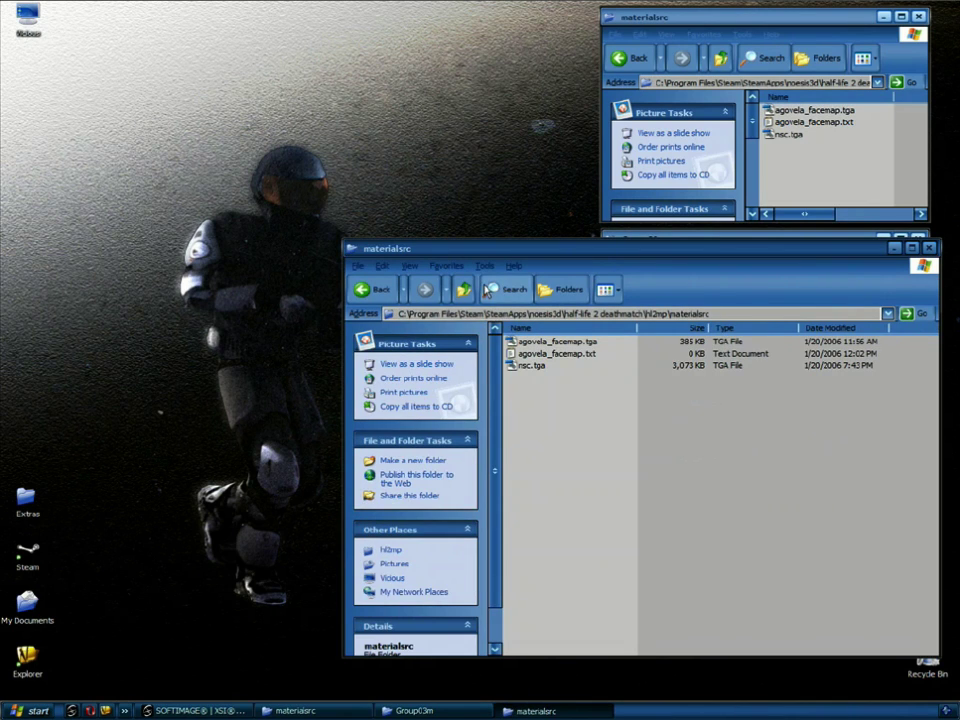
Browse the new window to sourcesdk\bin in the user's SteamApps folder, move it aside, and locate vtex.exe
left_click(467, 290)
left_click(469, 291)
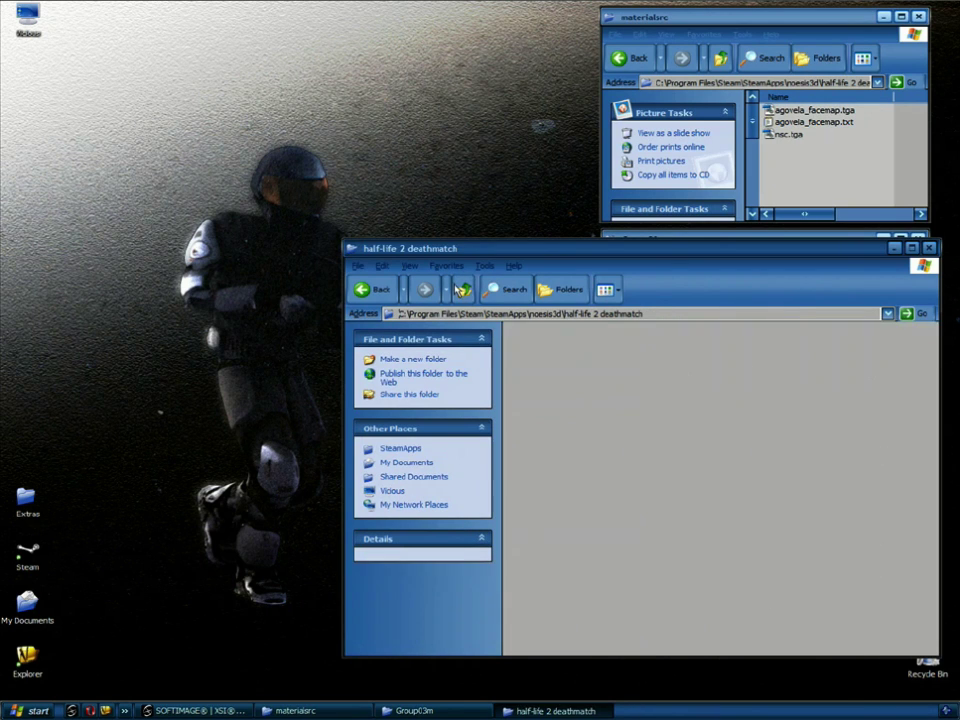
left_click(463, 290)
double_click(535, 389)
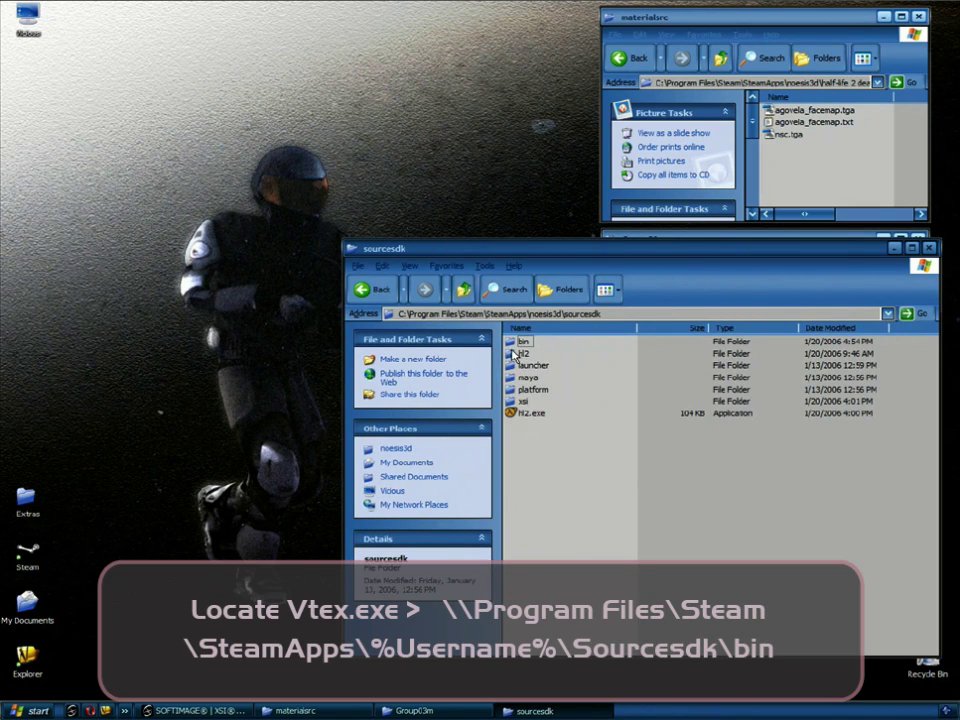
double_click(525, 342)
left_click_drag(523, 247, 326, 216)
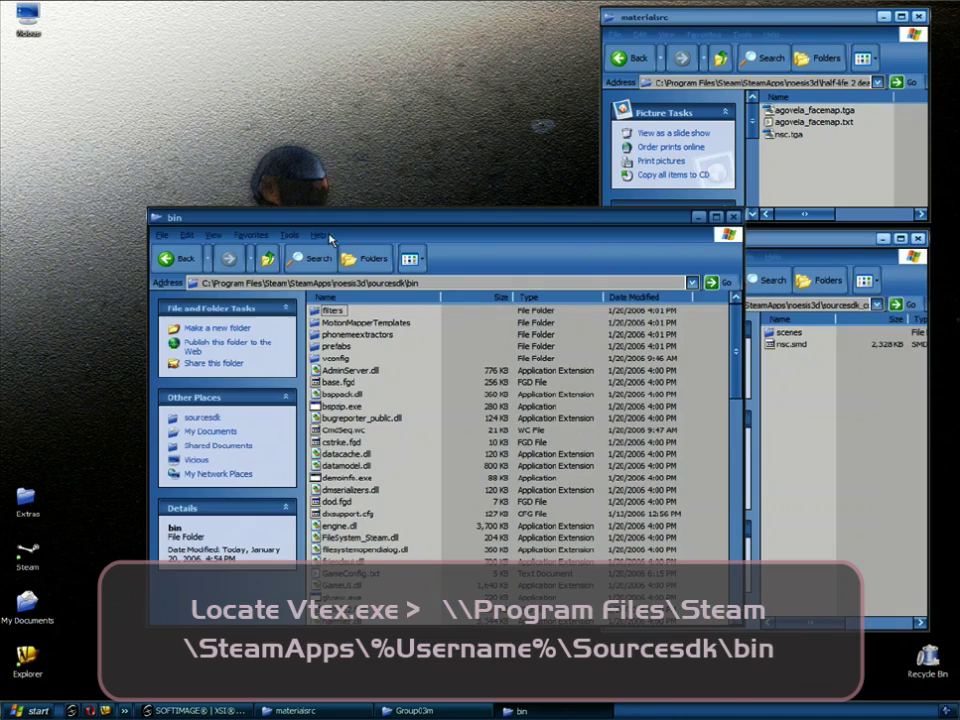
left_click_drag(736, 355, 736, 470)
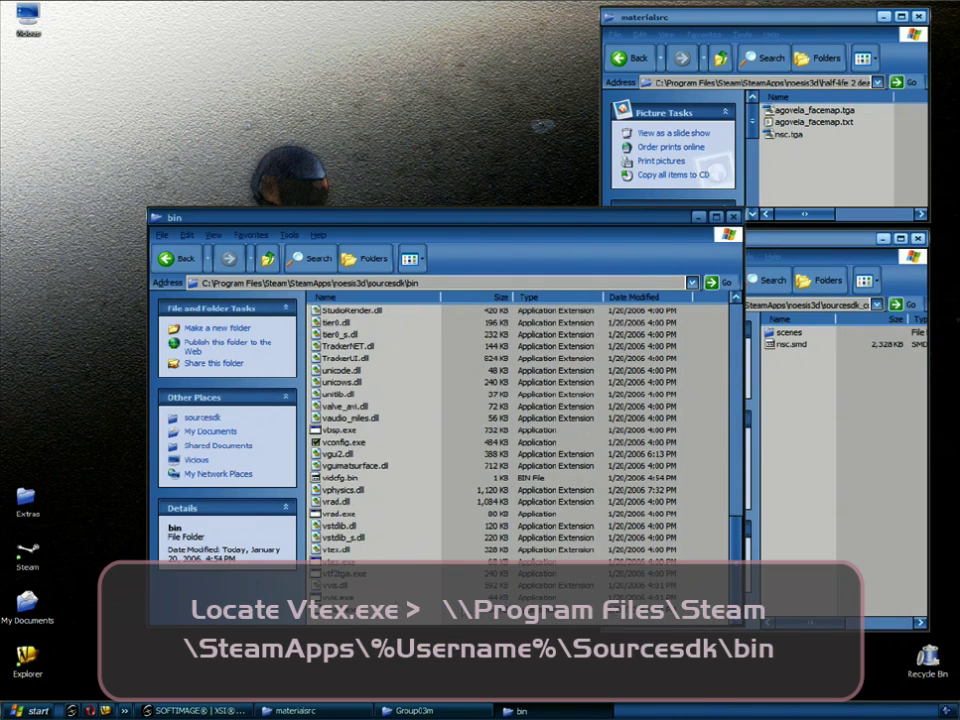
Create a desktop shortcut to vtex.exe from the sourcesdk\bin folder
left_click(338, 562)
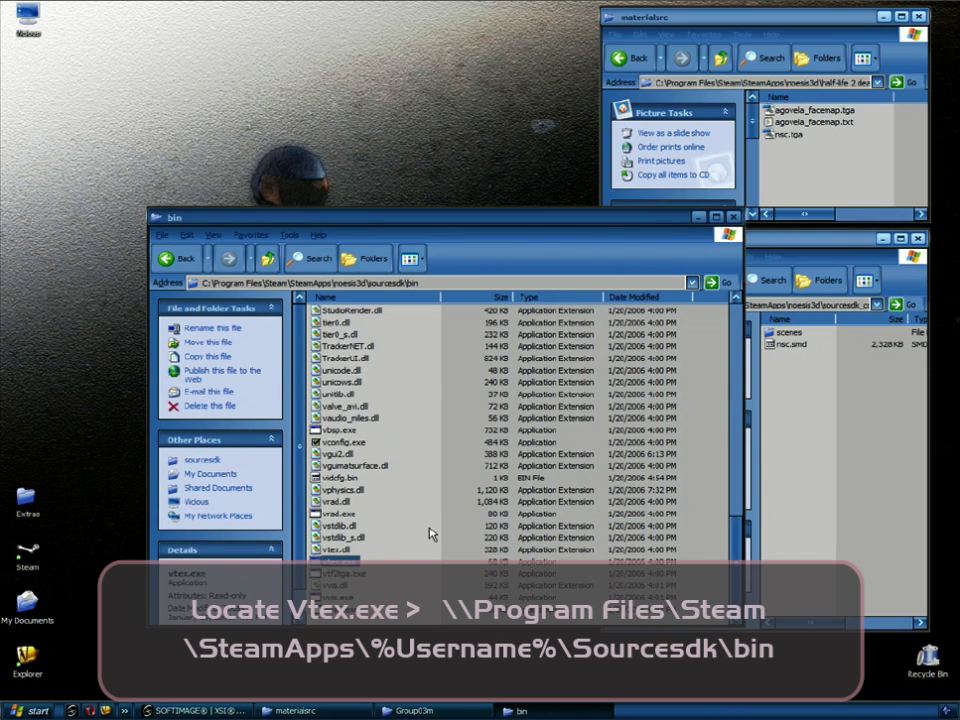
right_click(342, 563)
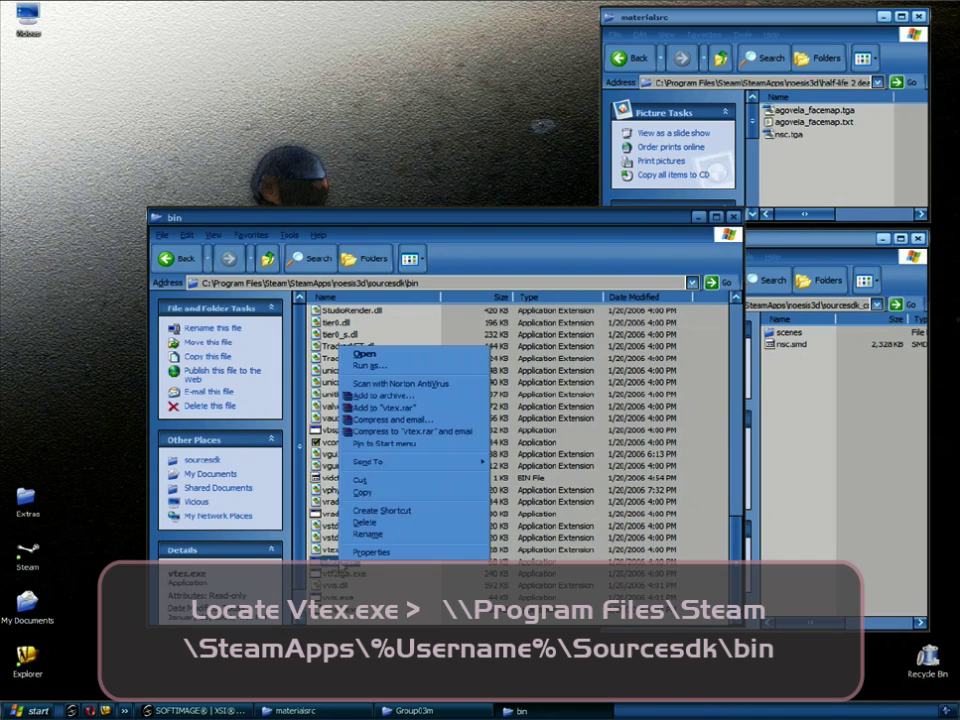
mouse_move(418, 462)
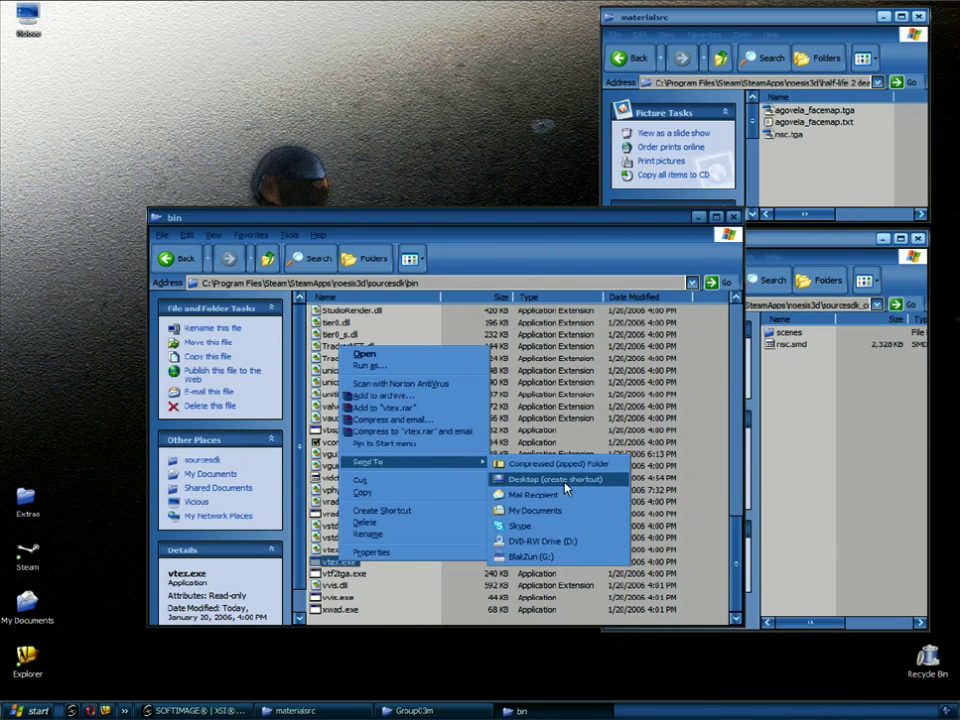
left_click(556, 479)
left_click(452, 443)
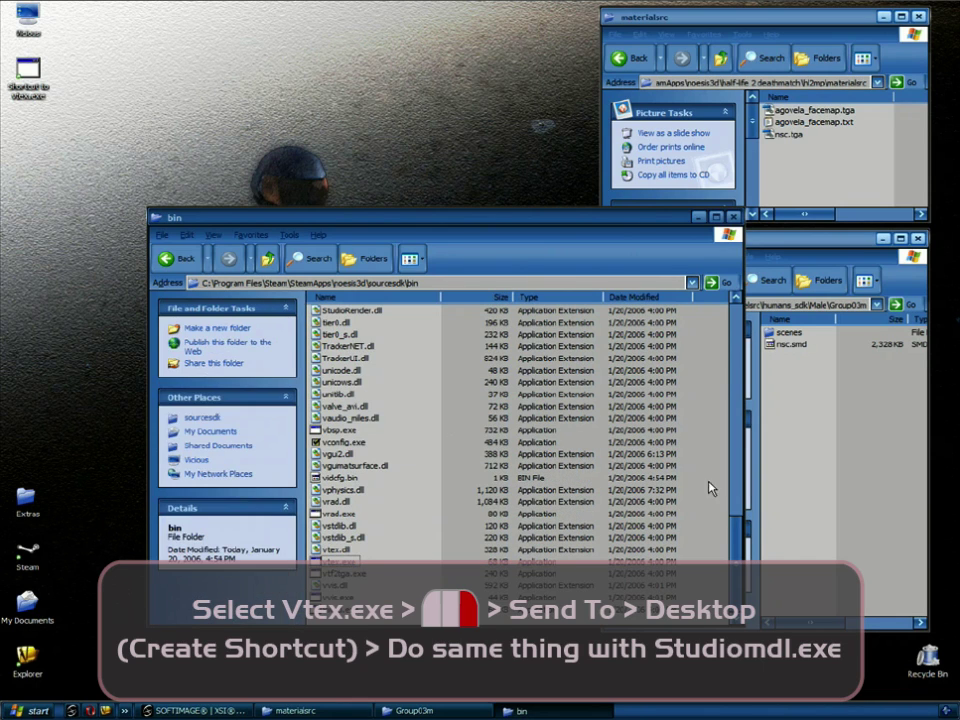
Create a desktop shortcut to studiomdl.exe and space it farther below the vtex.exe shortcut
scroll(736, 537, "up", 5)
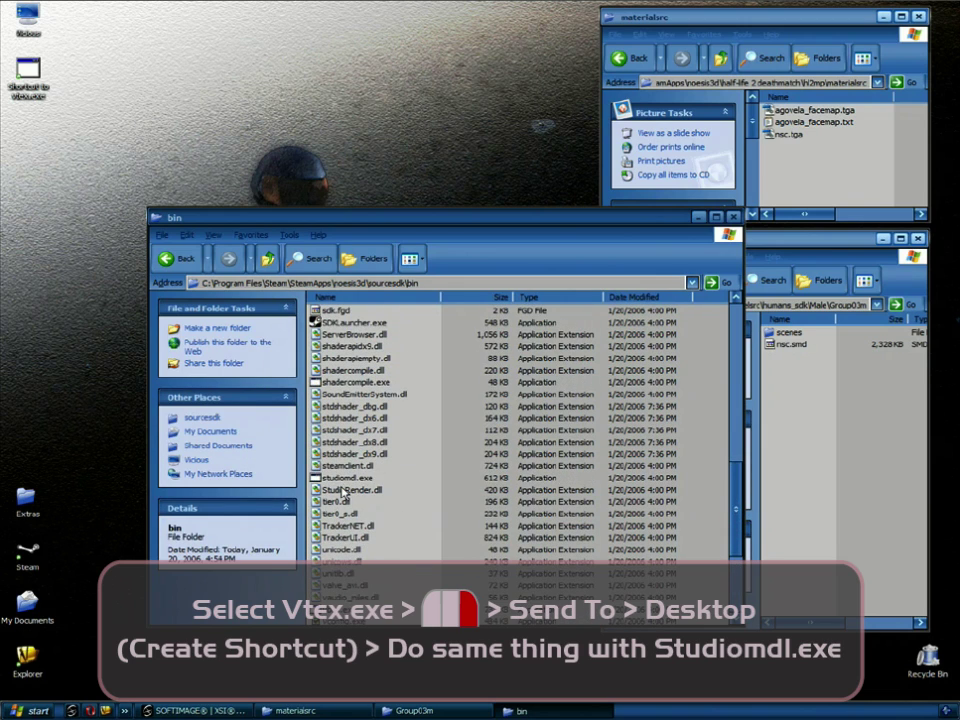
left_click(350, 479)
right_click(351, 486)
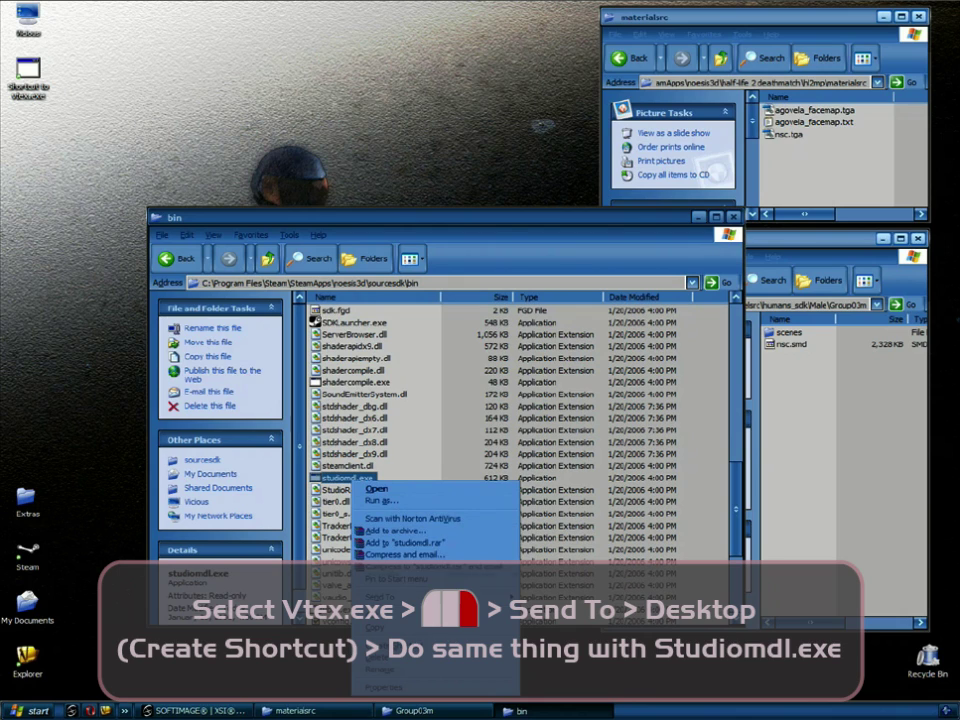
mouse_move(420, 597)
left_click(565, 645)
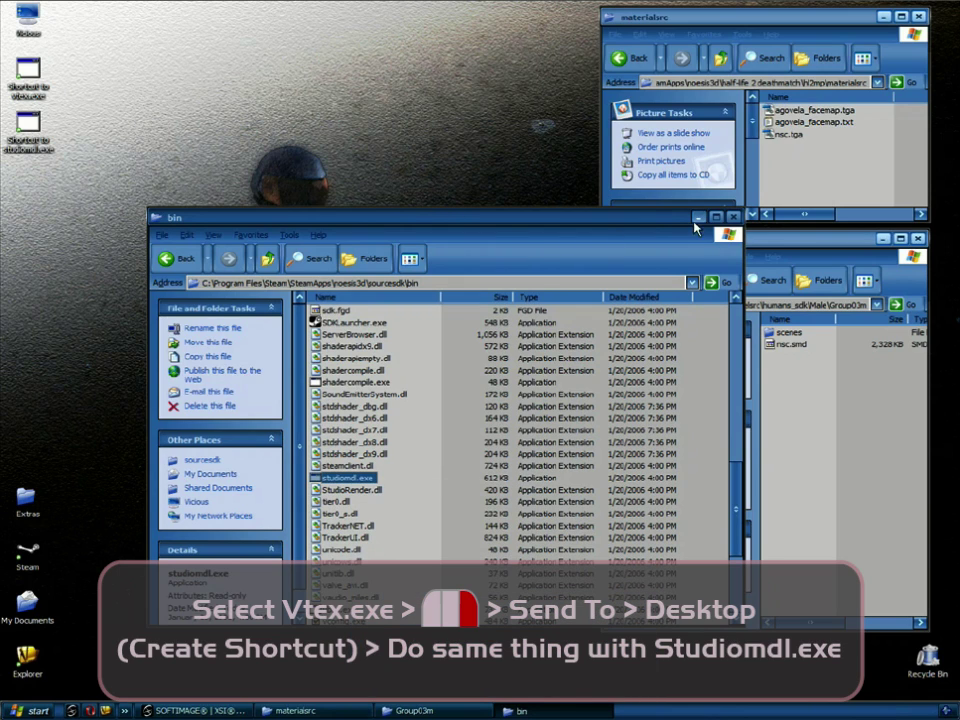
left_click_drag(501, 231, 441, 263)
left_click_drag(28, 123, 28, 176)
Browse the bin window to half-life 2 deathmatch\hl2mp\materials, then shrink it and place it beside the materialsrc window
left_click(207, 289)
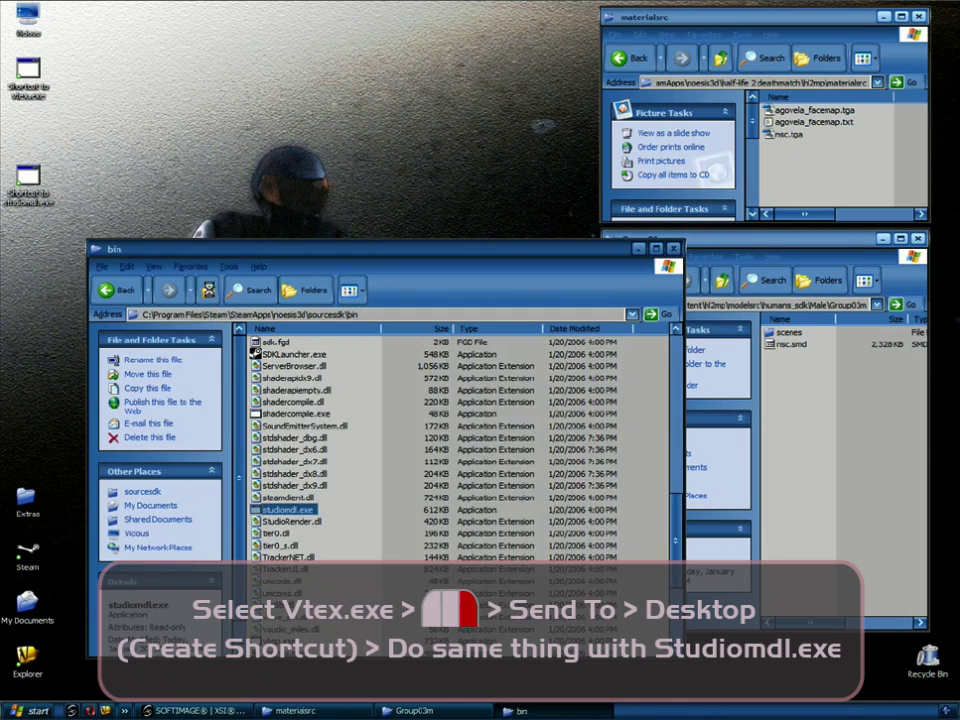
left_click(207, 289)
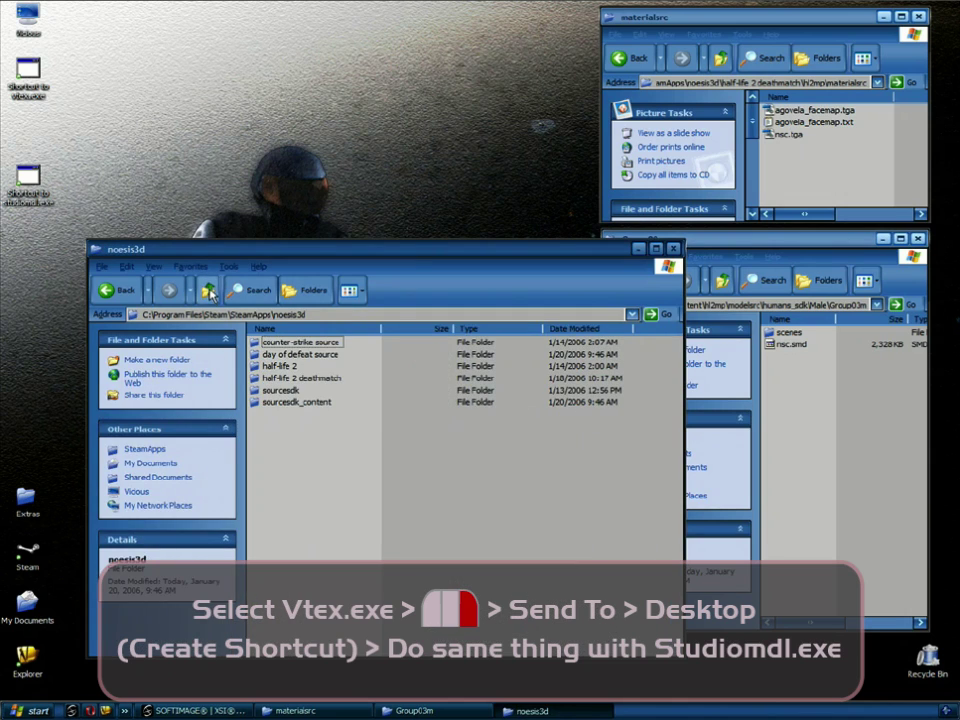
double_click(300, 378)
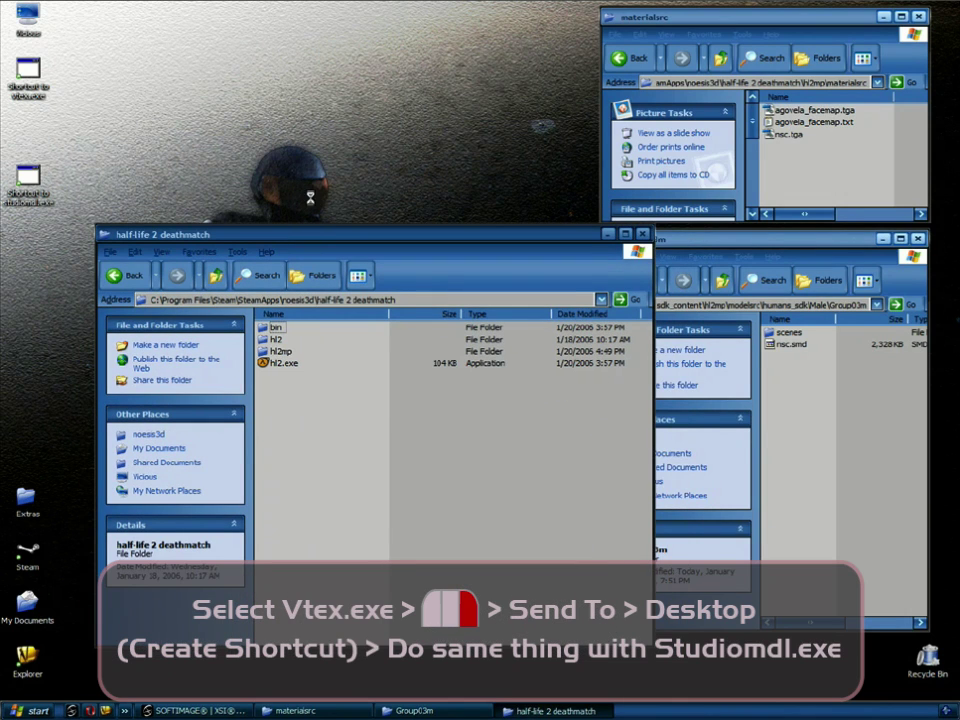
left_click_drag(300, 240, 304, 206)
left_click(288, 318)
double_click(288, 318)
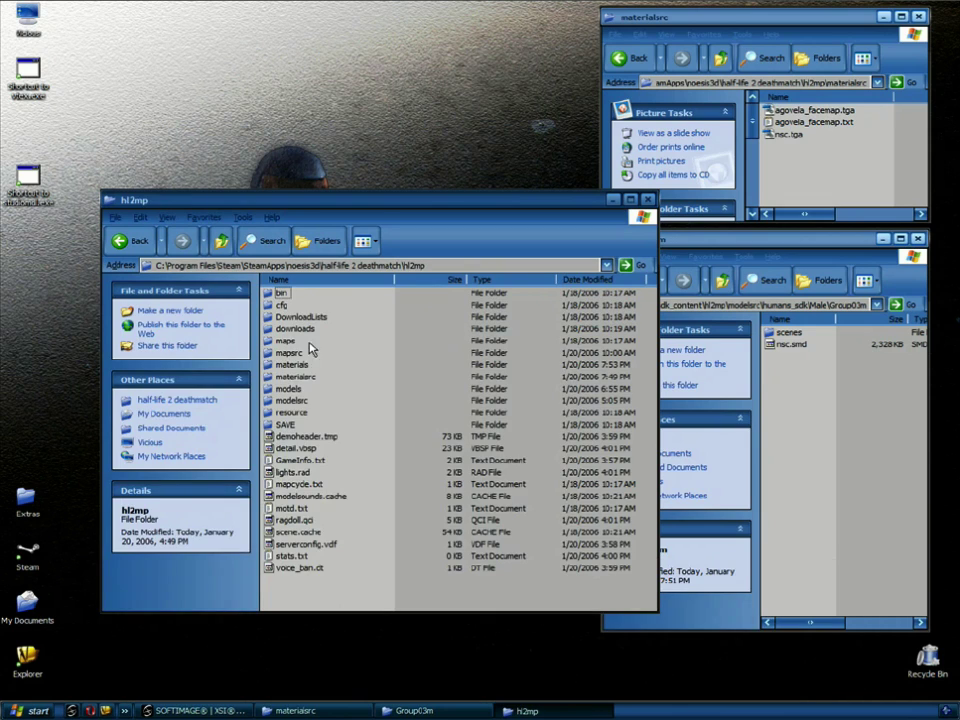
double_click(306, 367)
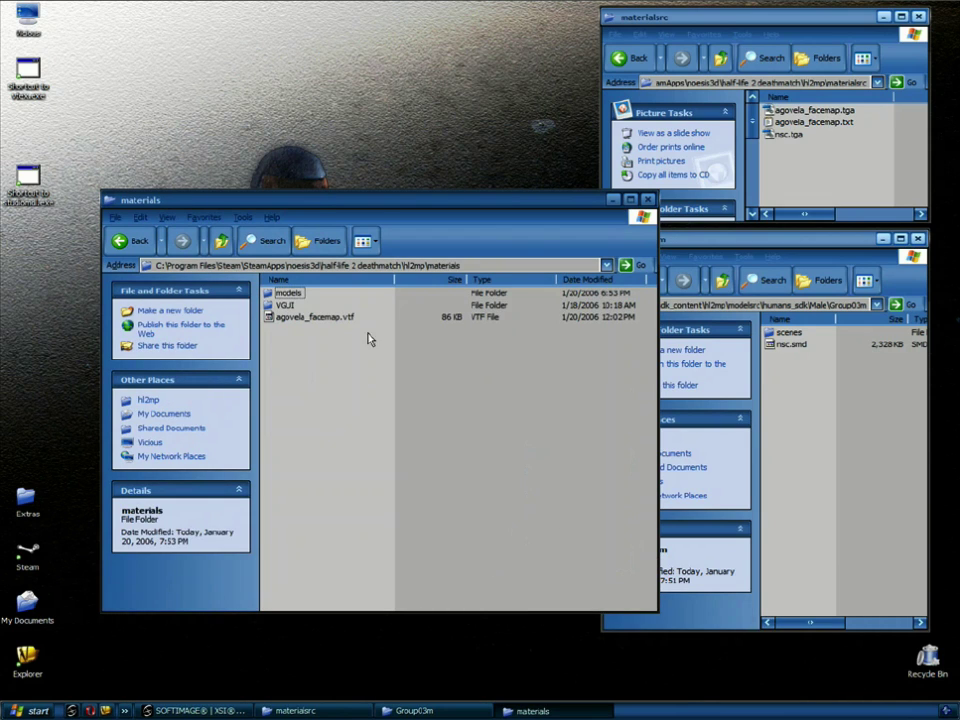
left_click_drag(310, 208, 298, 22)
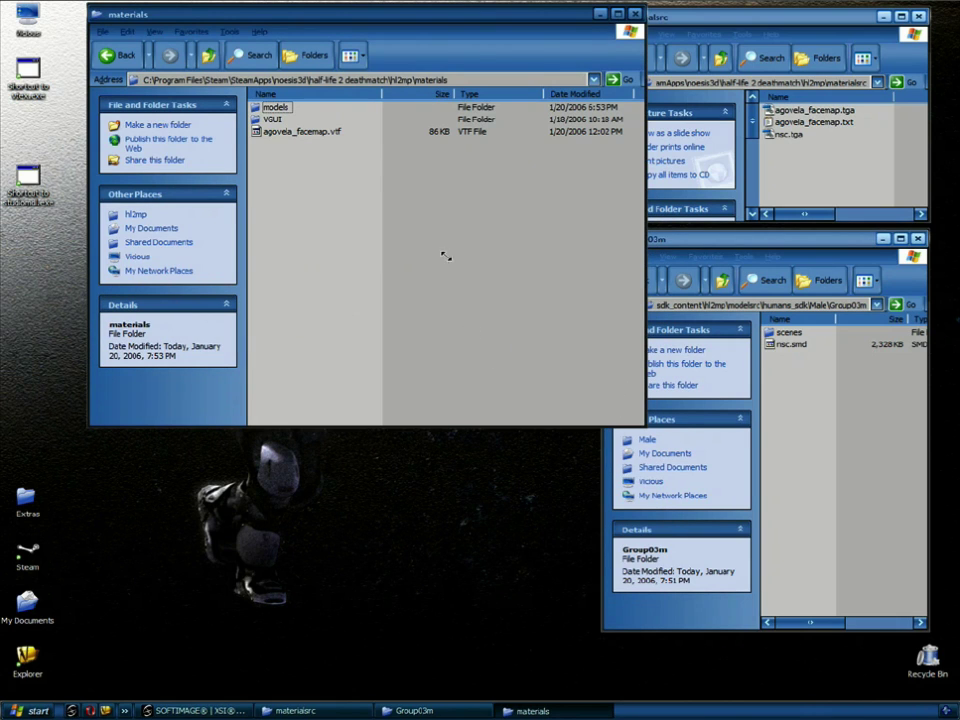
left_click_drag(446, 256, 455, 212)
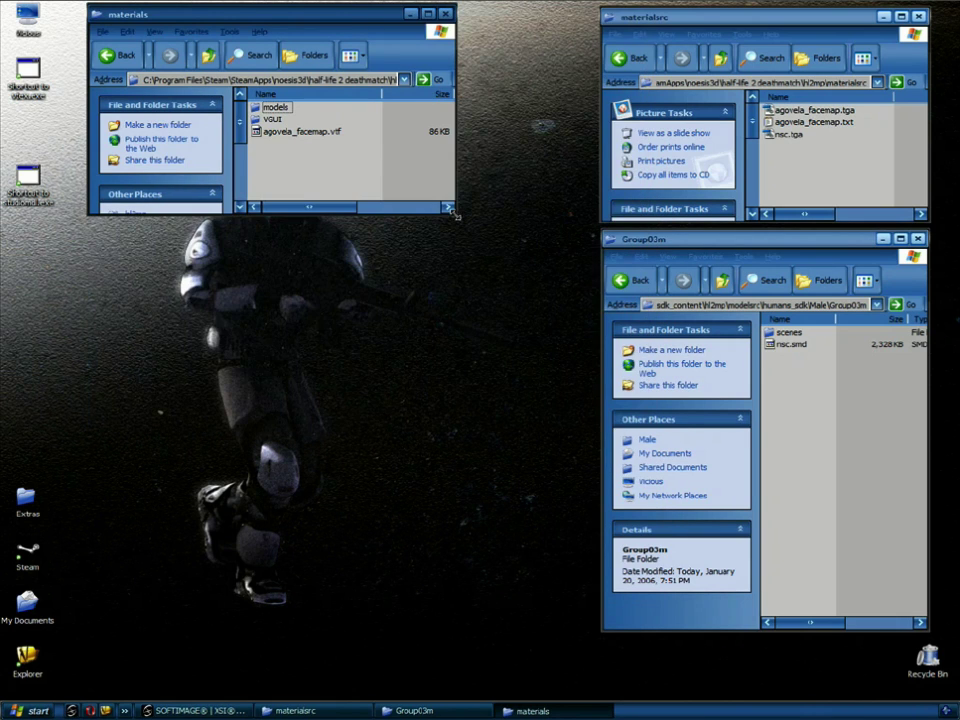
Convert nsc.tga from materialsrc with the vtex.exe shortcut and dismiss the finished console
left_click(790, 134)
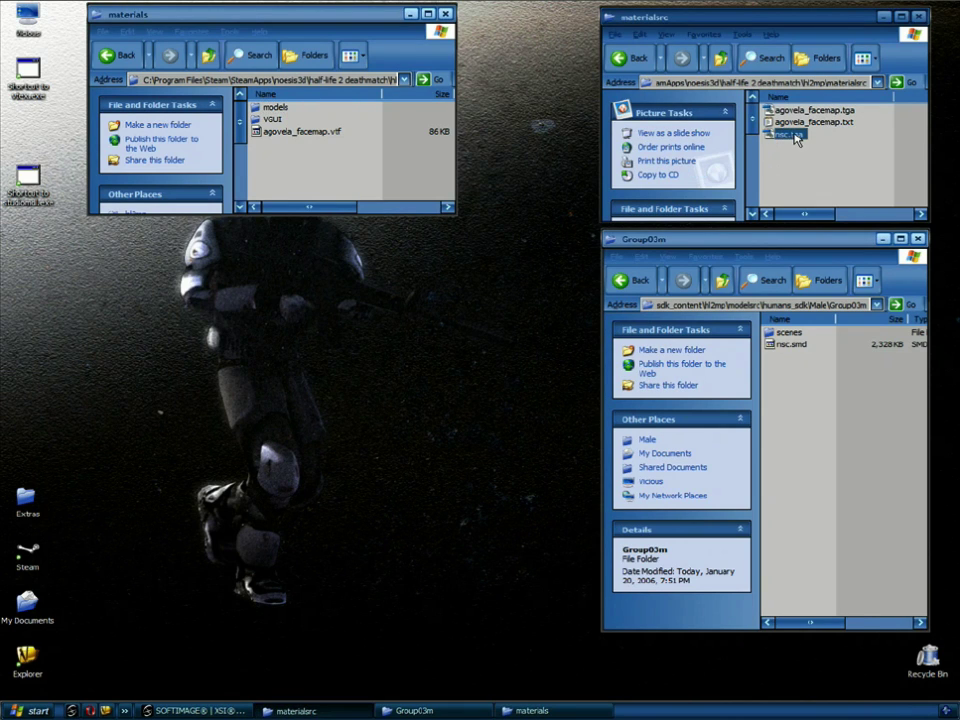
left_click_drag(797, 140, 35, 70)
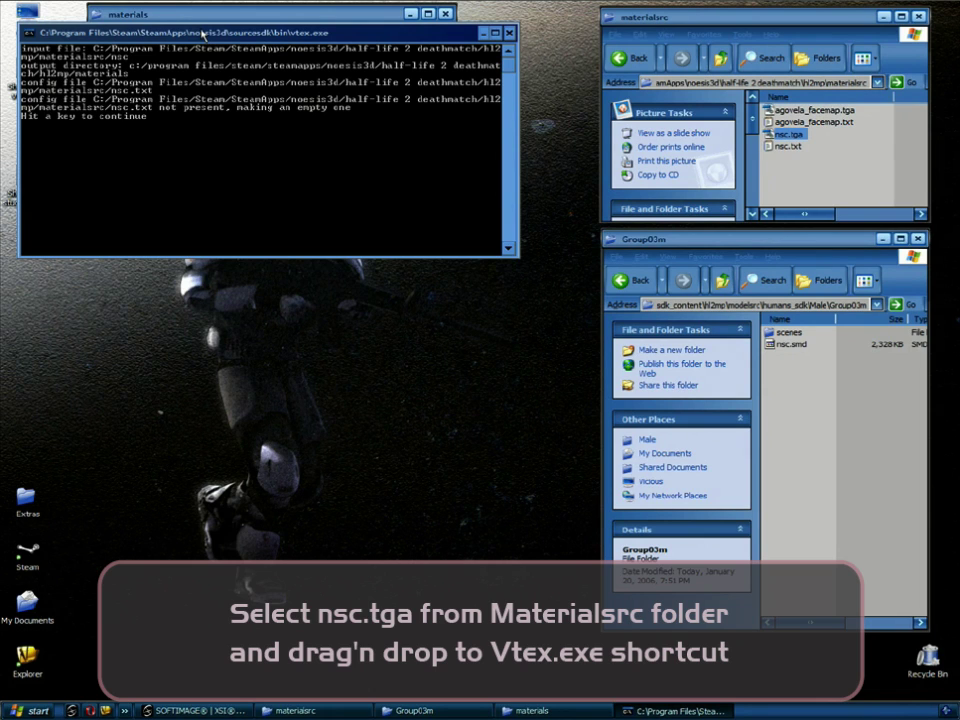
key("Return")
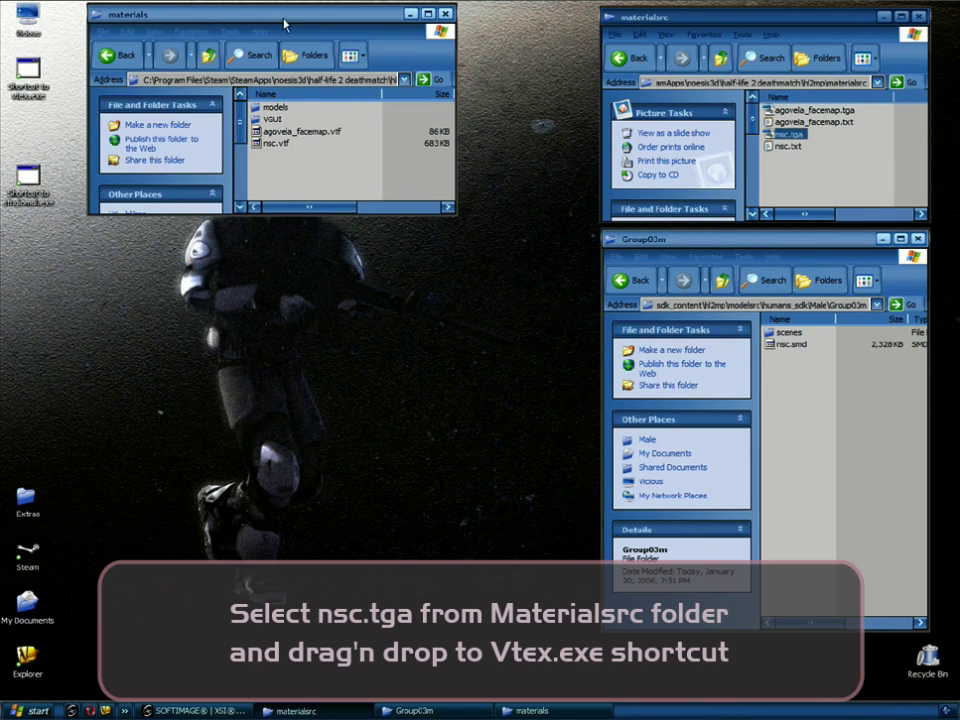
Examine nsc.vtf and its preview in an enlarged materials window, then shrink the window and return it beside materialsrc
left_click_drag(287, 22, 297, 73)
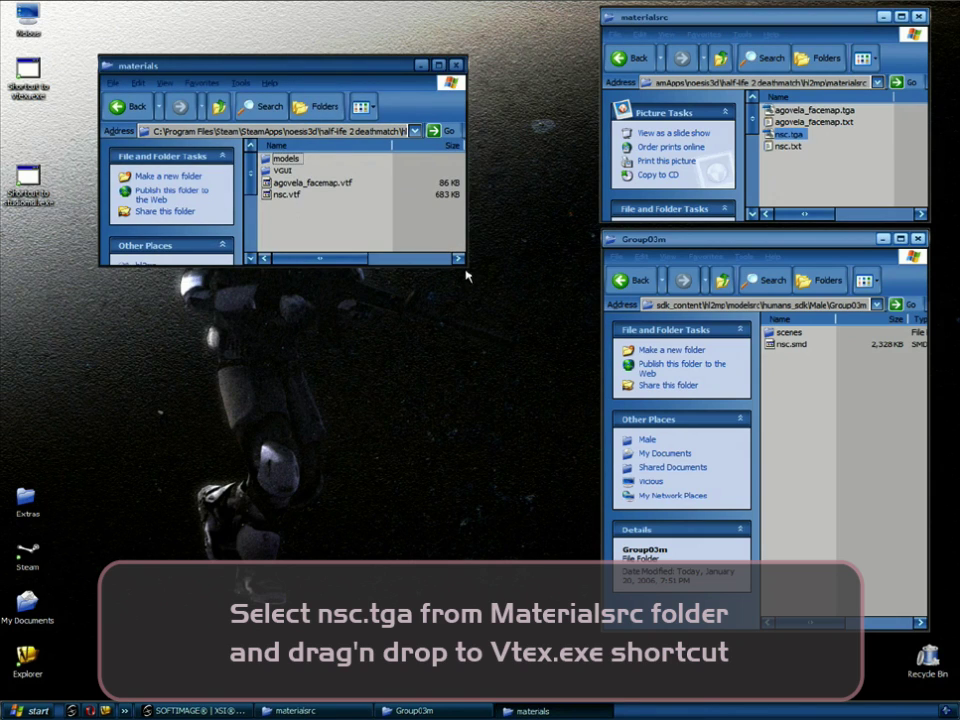
left_click(287, 194)
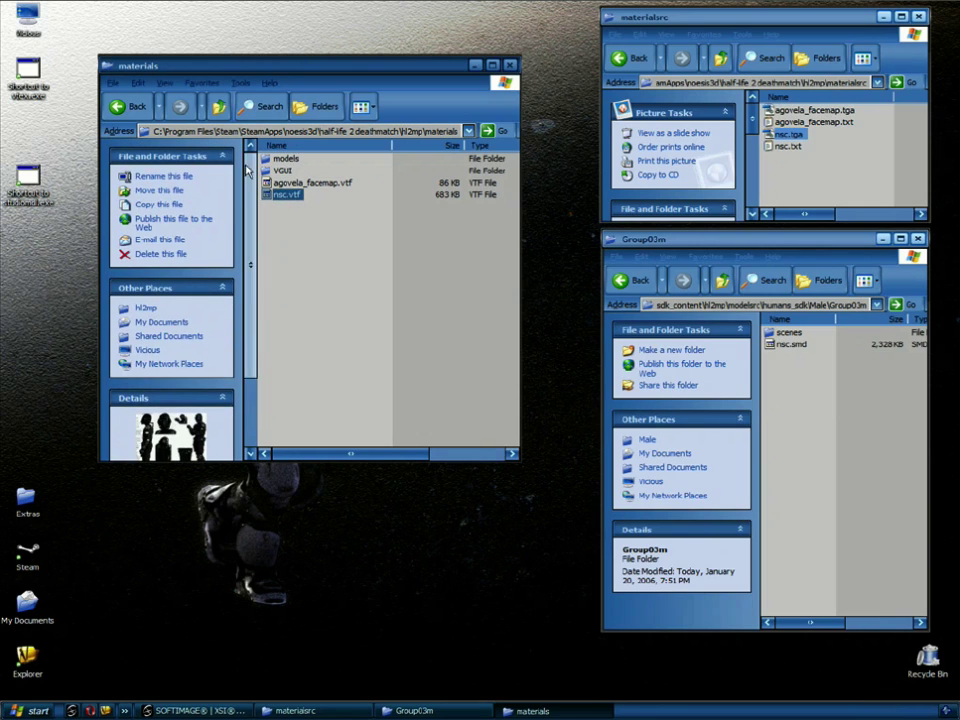
left_click(321, 255)
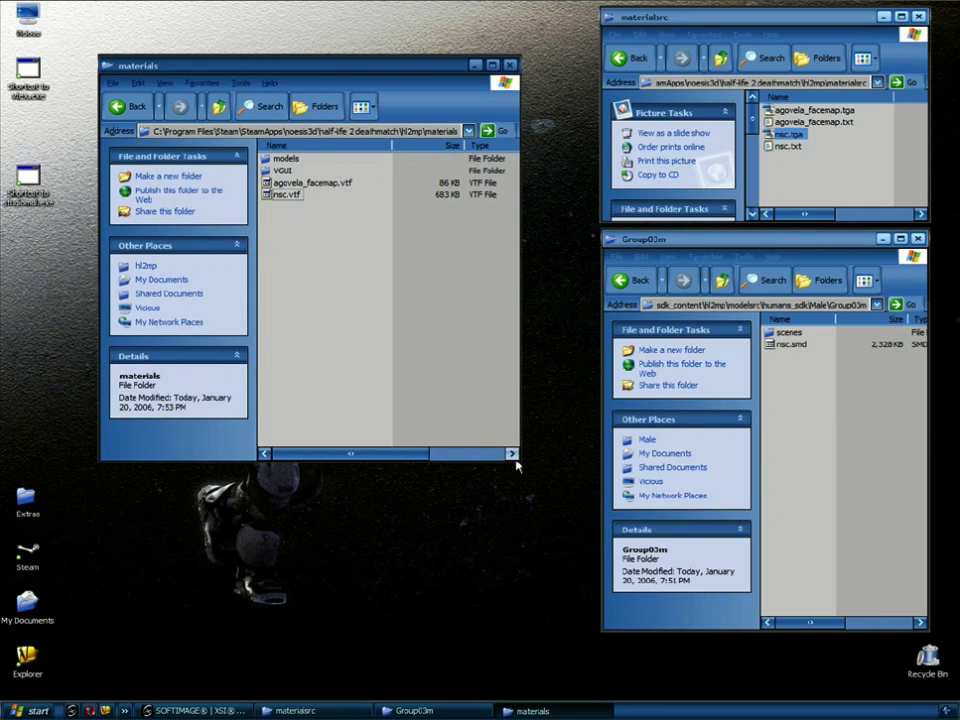
left_click_drag(519, 461, 526, 310)
left_click_drag(302, 67, 289, 23)
Create a folder named nsc inside the materials folder and open it
right_click(267, 203)
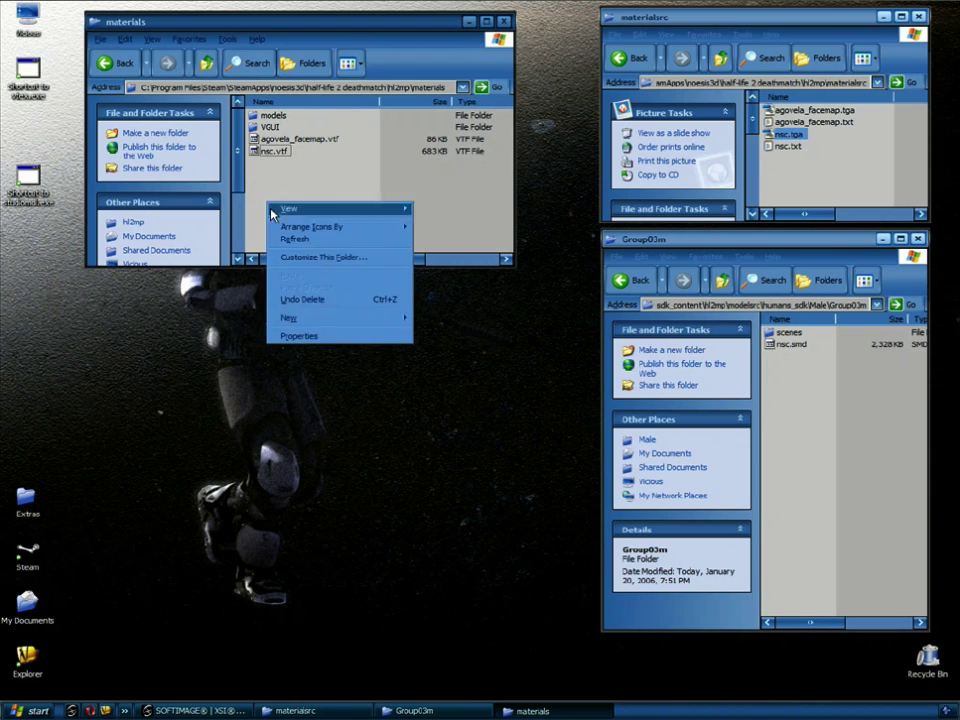
mouse_move(300, 319)
left_click(461, 318)
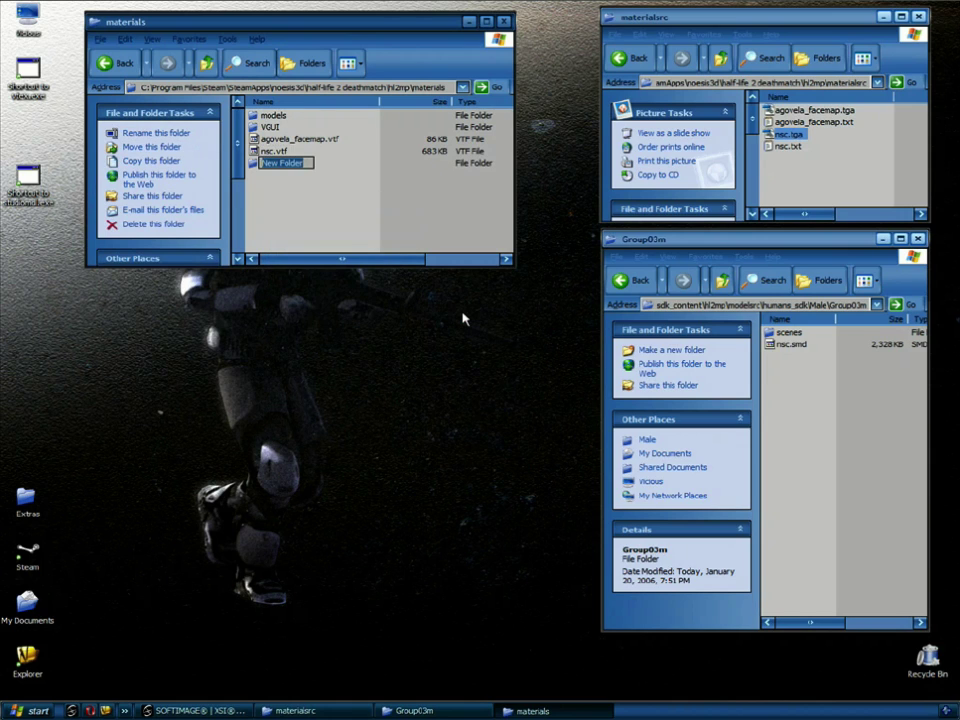
type("nsc")
key("Return")
key("Return")
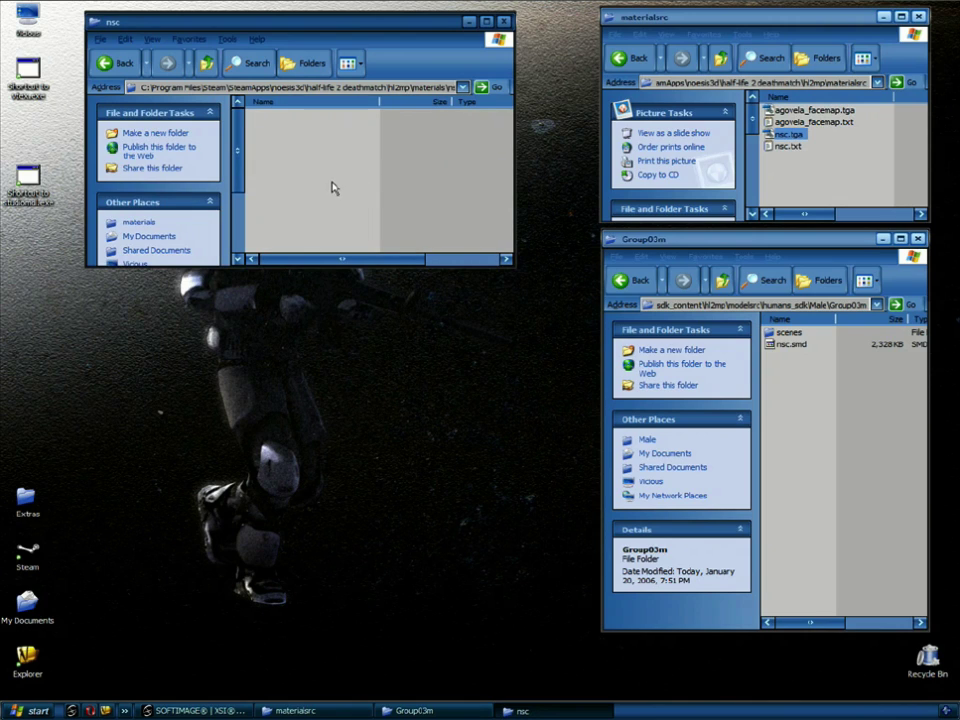
Enlarge the nsc folder window and create a new text document there named nsc.vmt, accepting the extension change
left_click_drag(511, 264, 552, 301)
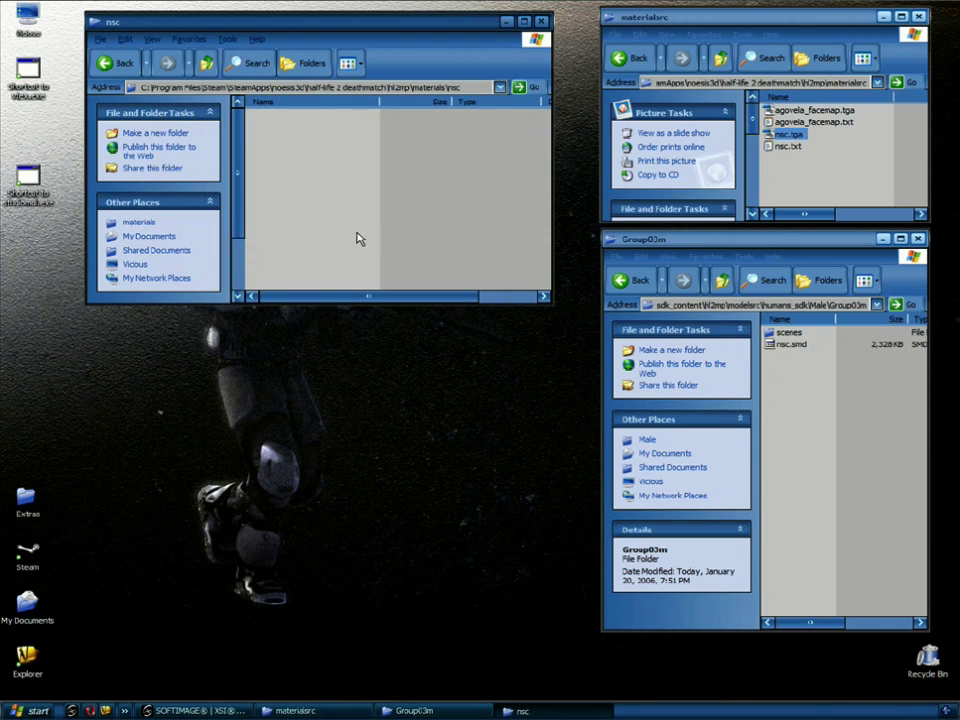
right_click(278, 172)
mouse_move(300, 285)
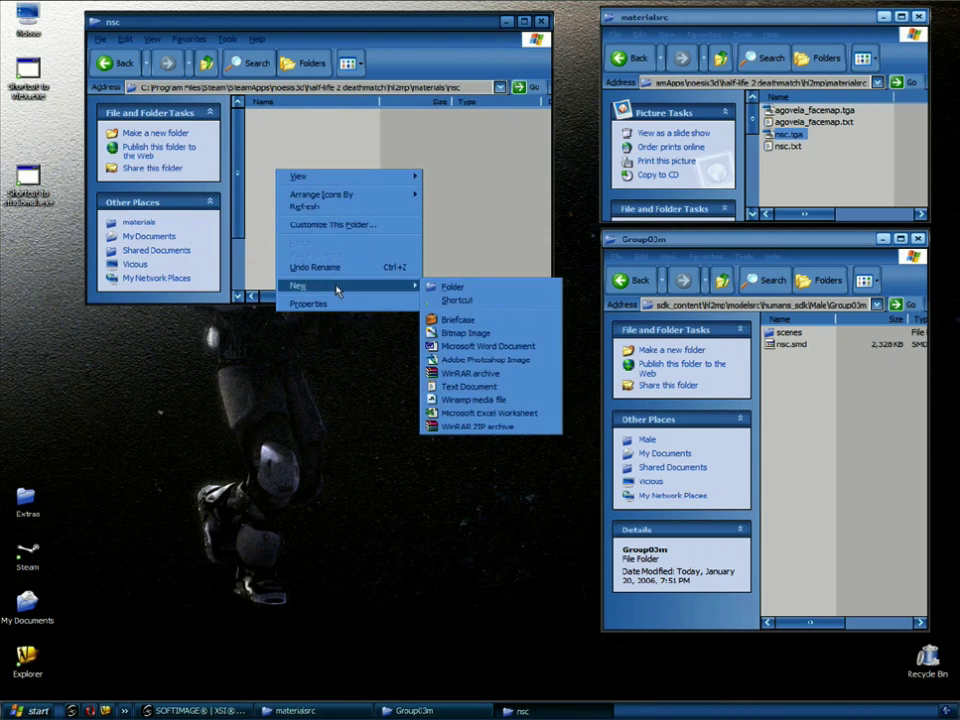
left_click(455, 385)
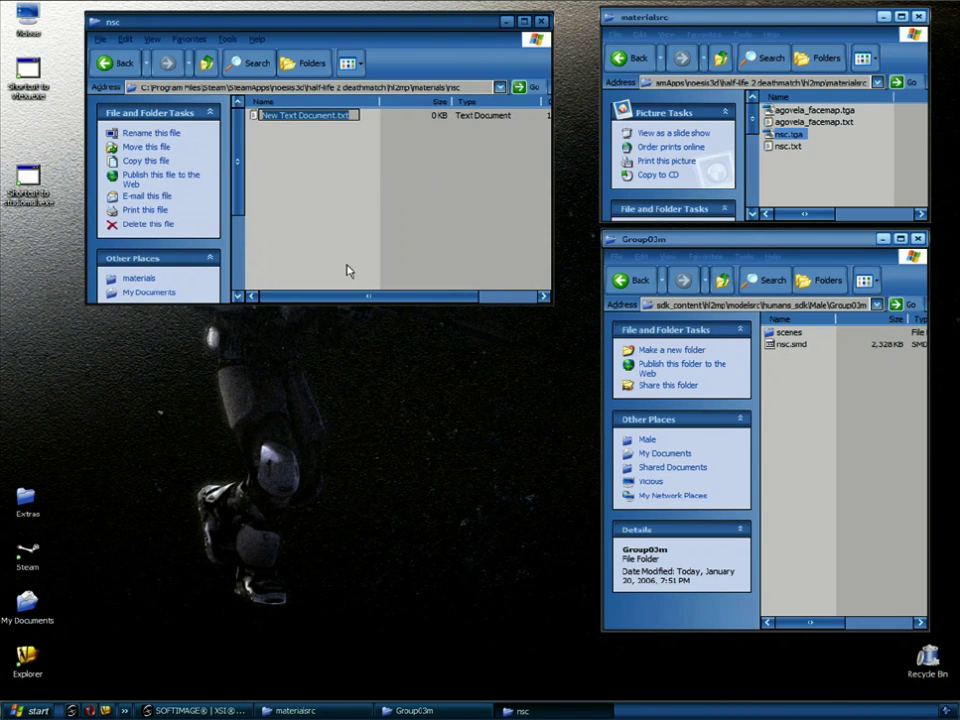
type("nsc.vmt")
key("Return")
key("Return")
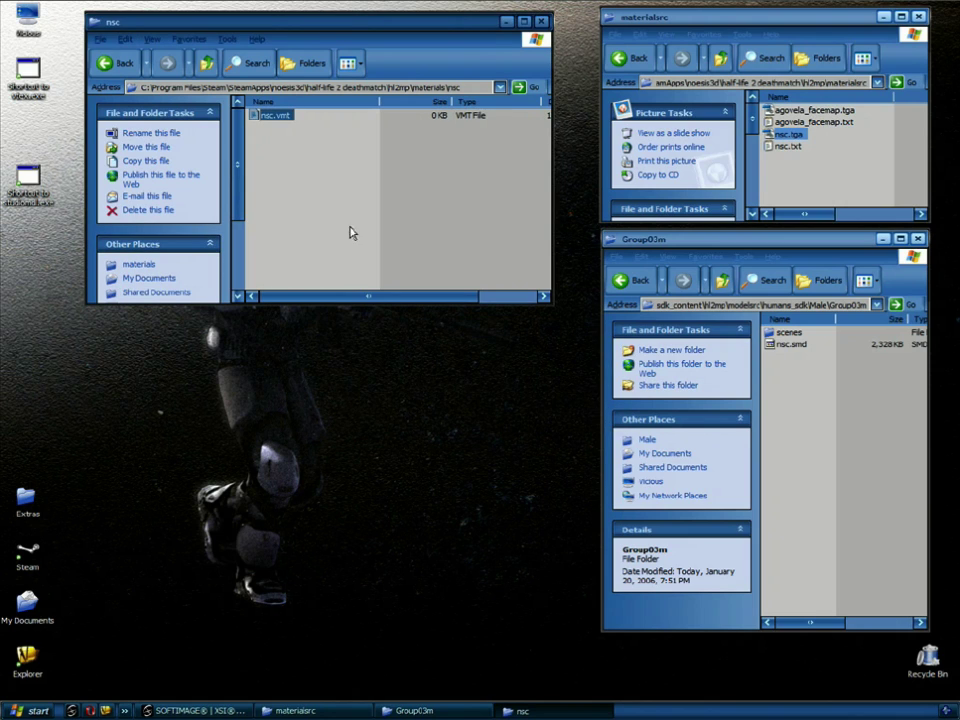
Open nsc.vmt with Notepad and make Notepad the default program for VMT files
left_click_drag(207, 20, 255, 23)
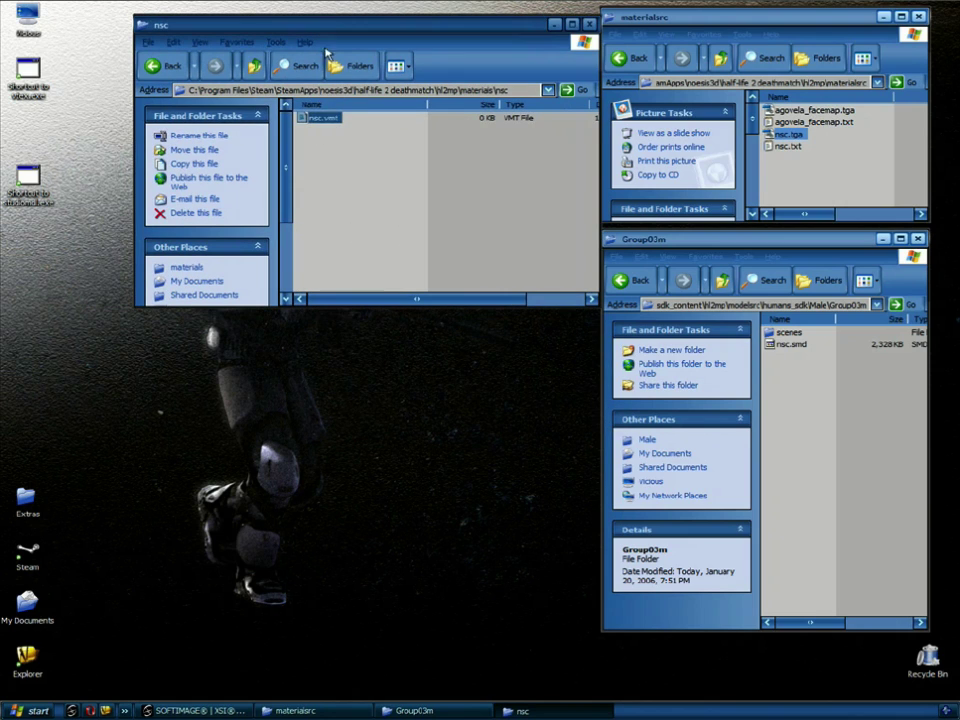
right_click(327, 121)
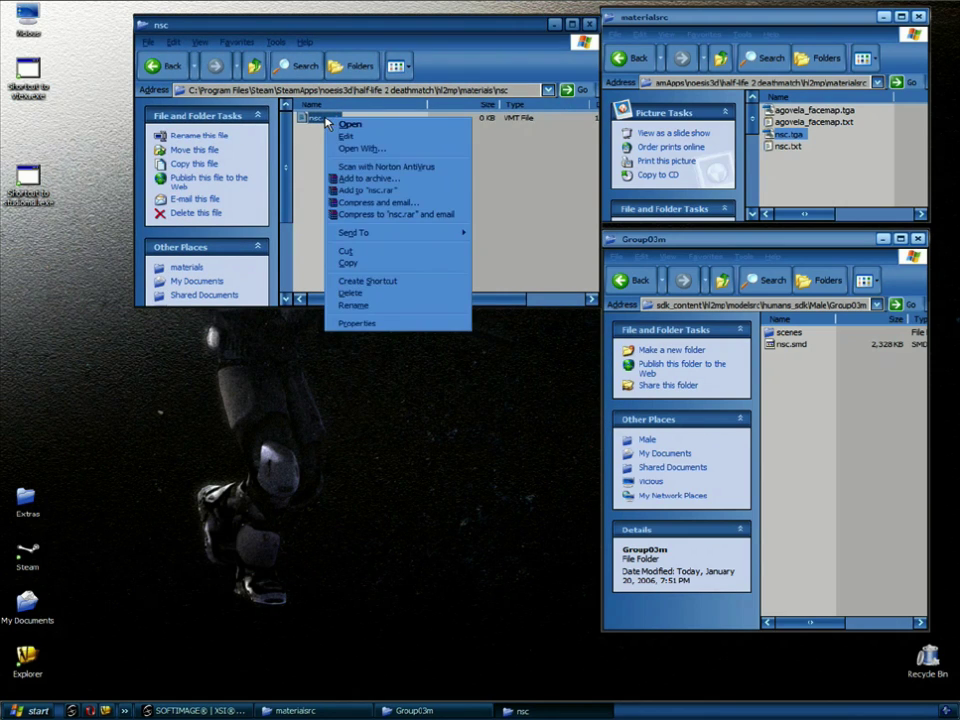
left_click(377, 150)
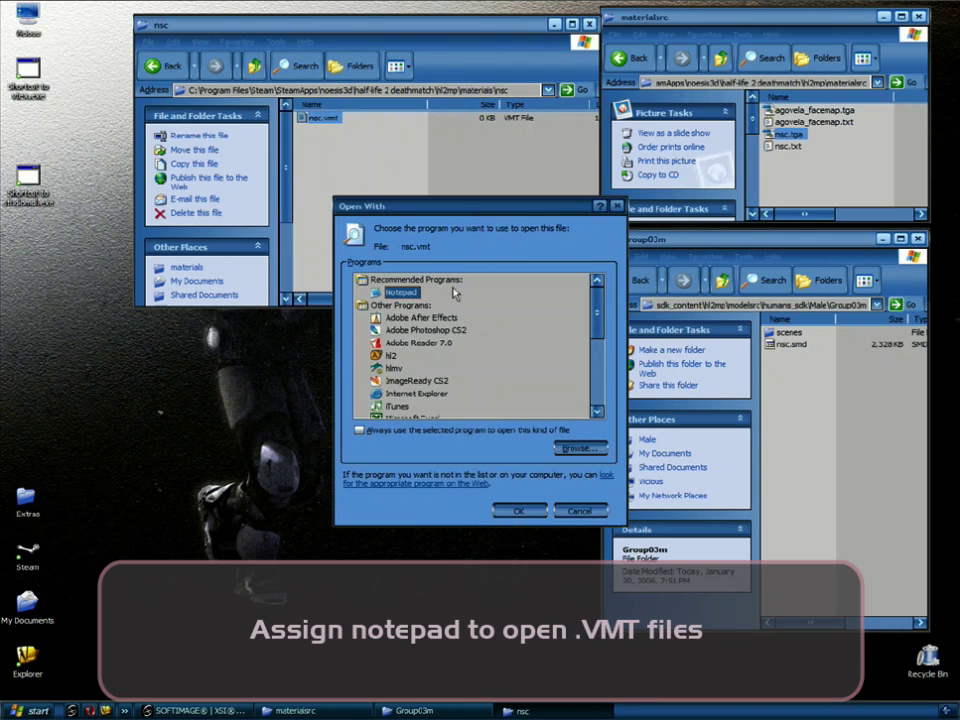
left_click(385, 431)
left_click(518, 510)
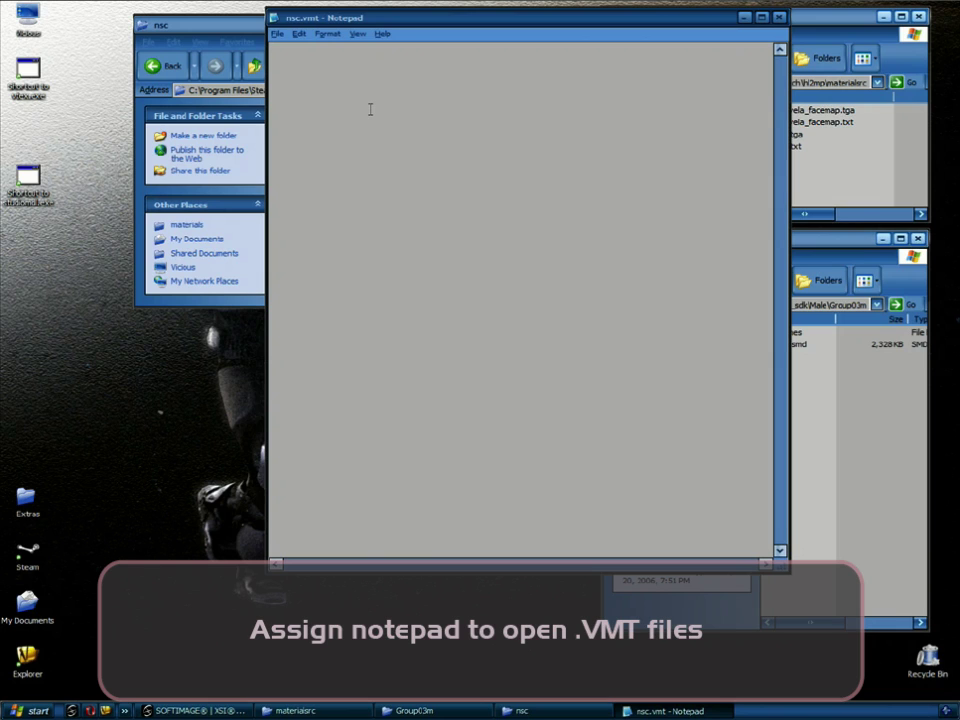
Open the preset nsc.vmt from the materials\nsc folder inside Extras\nsc, close that folder window, and move the preset's text window clear
double_click(27, 500)
left_click(193, 202)
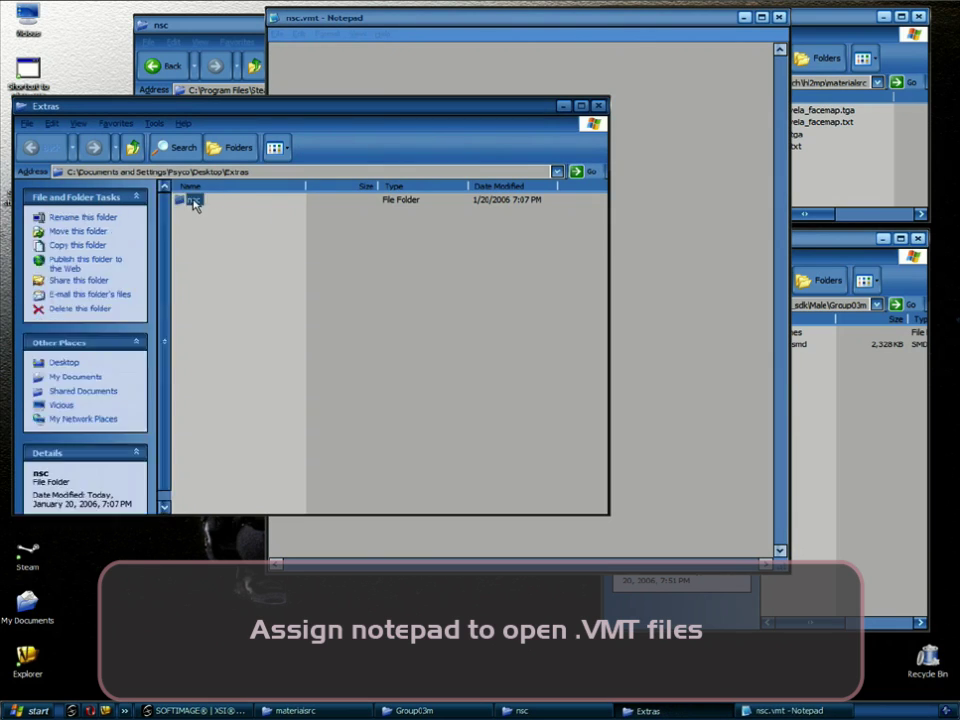
double_click(193, 202)
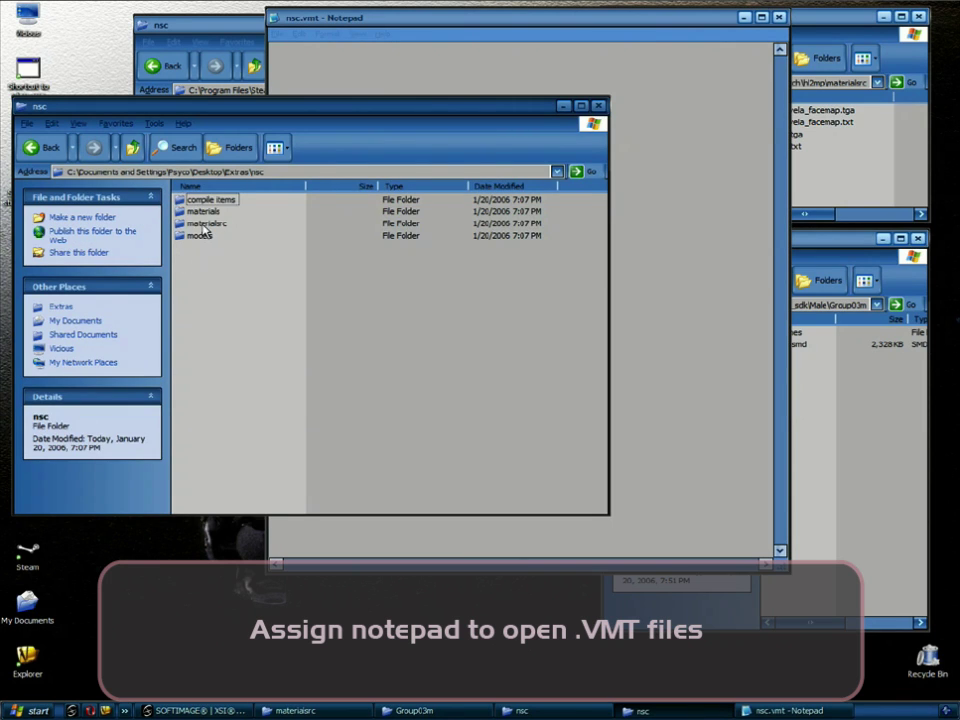
double_click(205, 212)
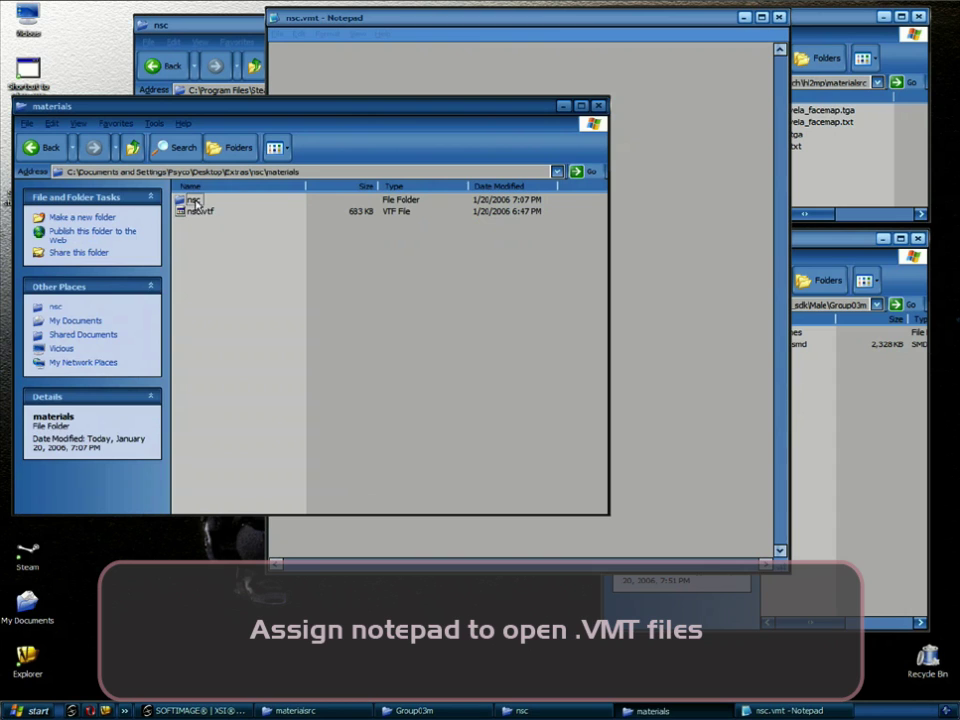
double_click(195, 201)
double_click(198, 199)
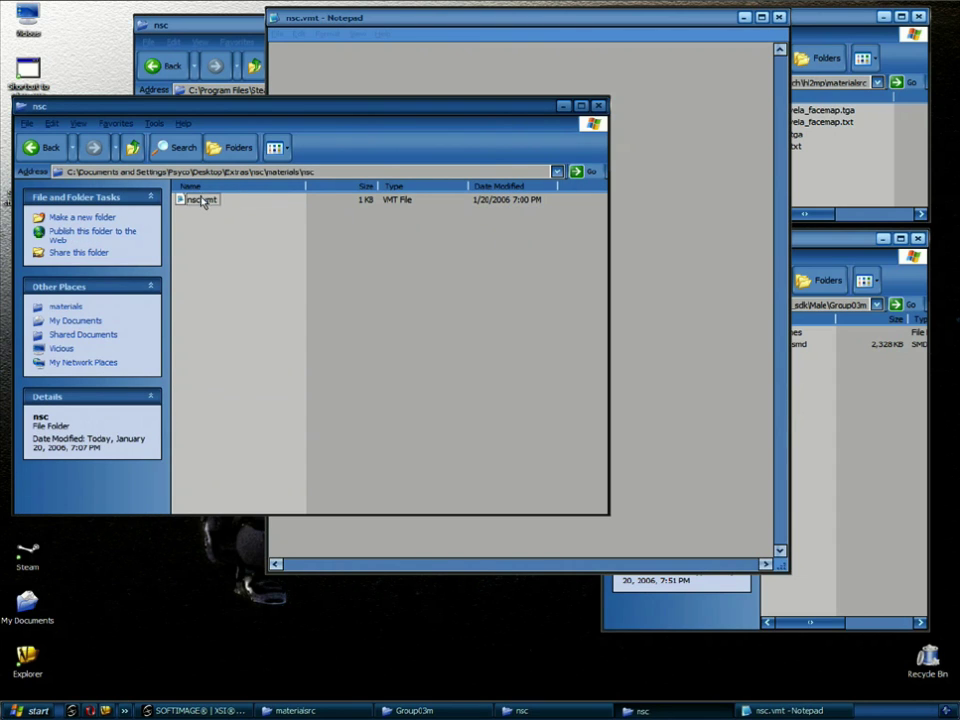
left_click(320, 117)
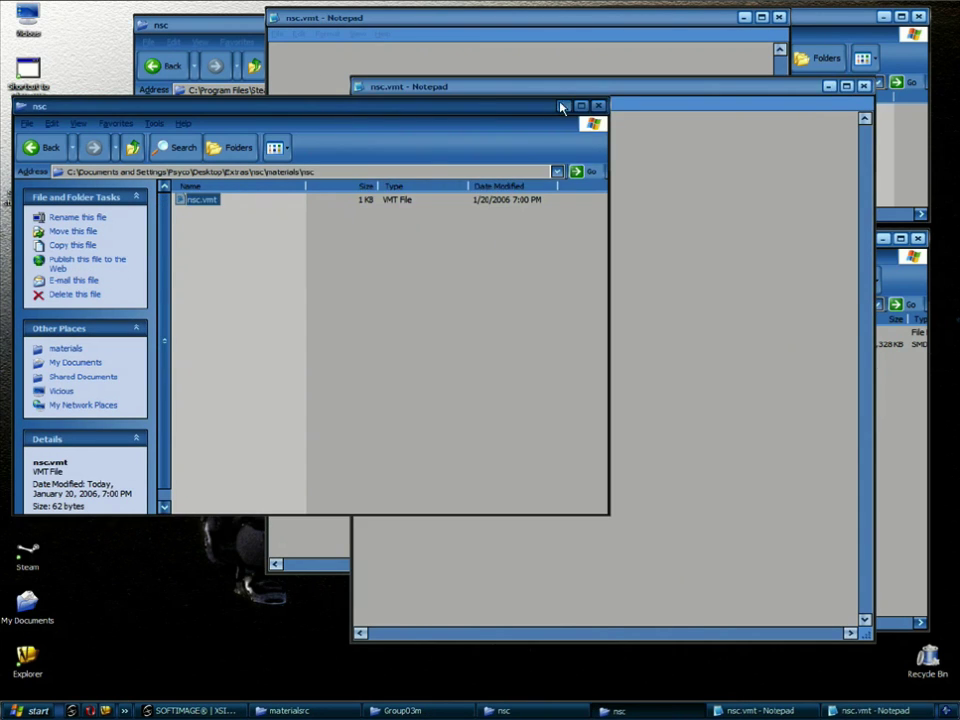
left_click(601, 106)
left_click_drag(610, 84, 289, 154)
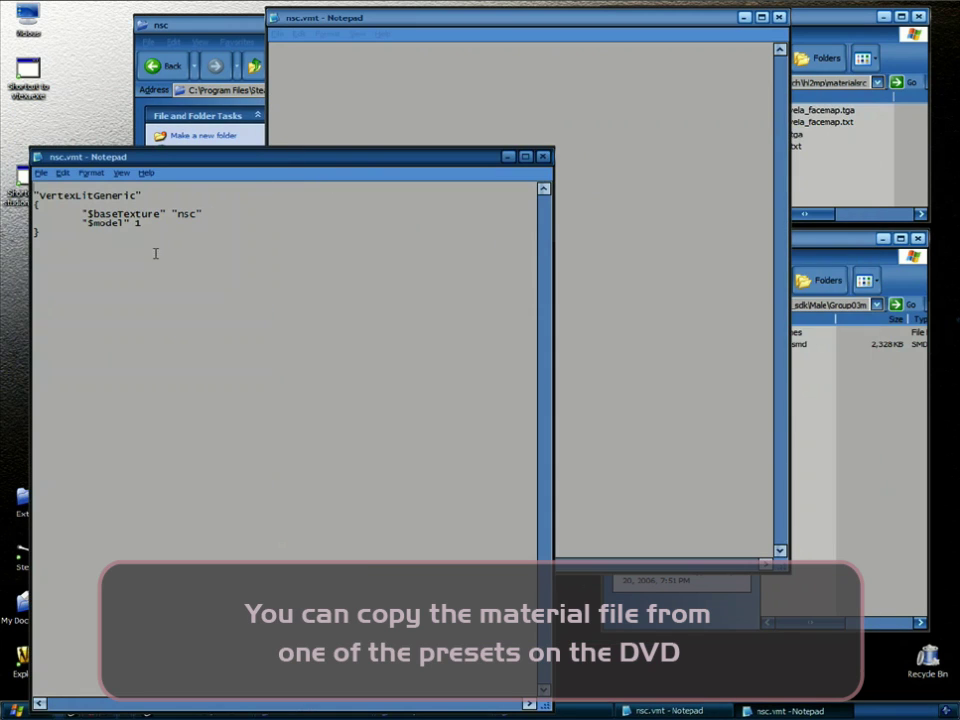
Copy all the text of the preset nsc.vmt, close the preset, and paste the material definition into the empty nsc.vmt
key("ctrl+a")
key("ctrl+c")
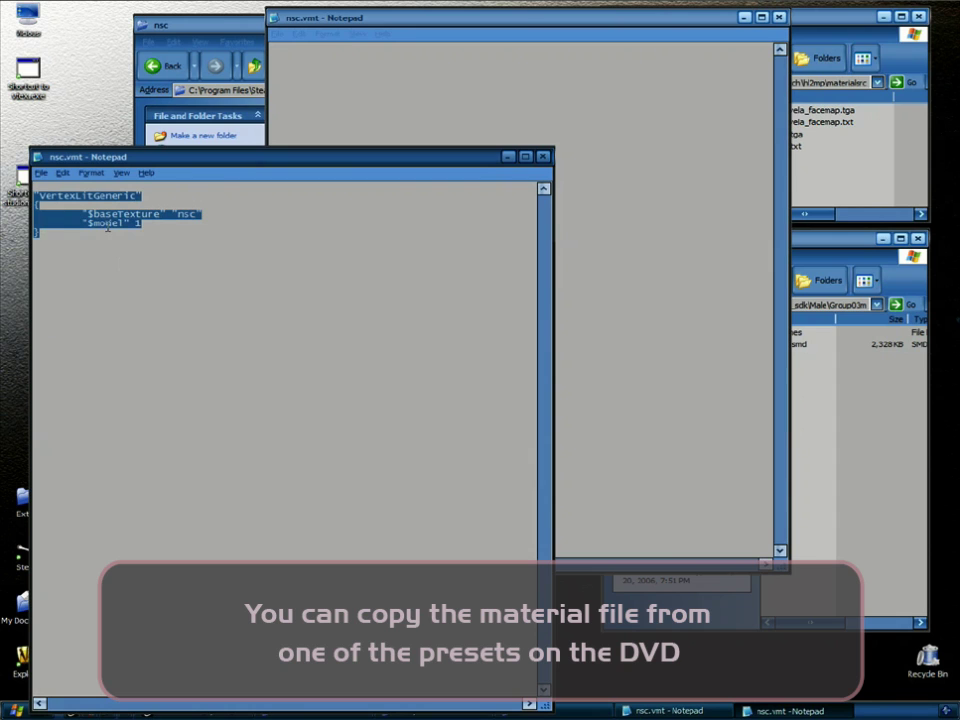
left_click(544, 157)
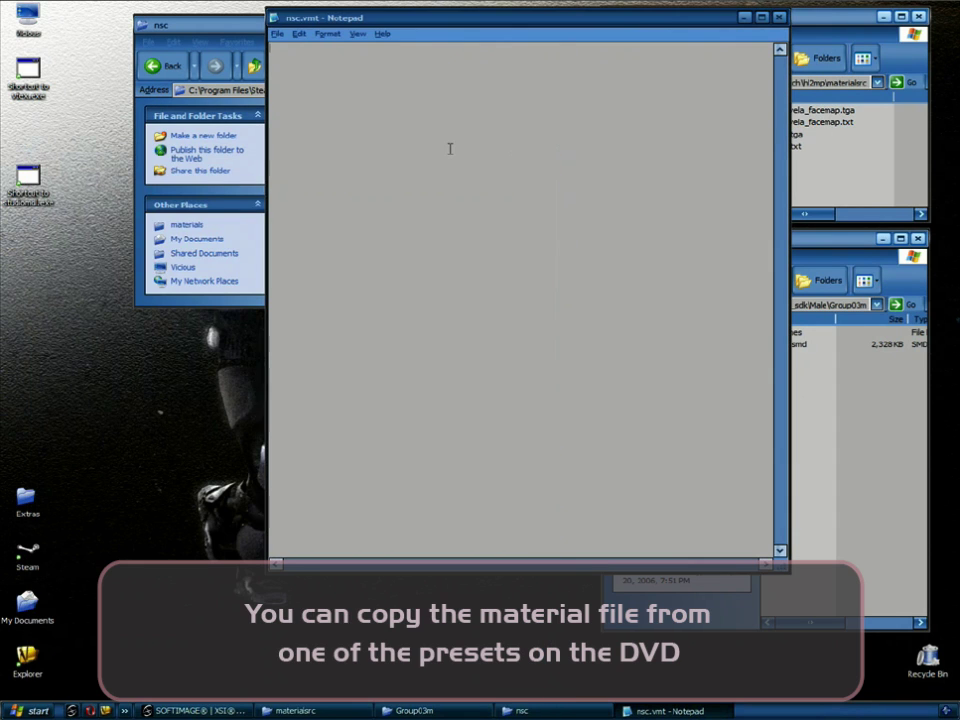
key("ctrl+v")
left_click_drag(370, 17, 362, 127)
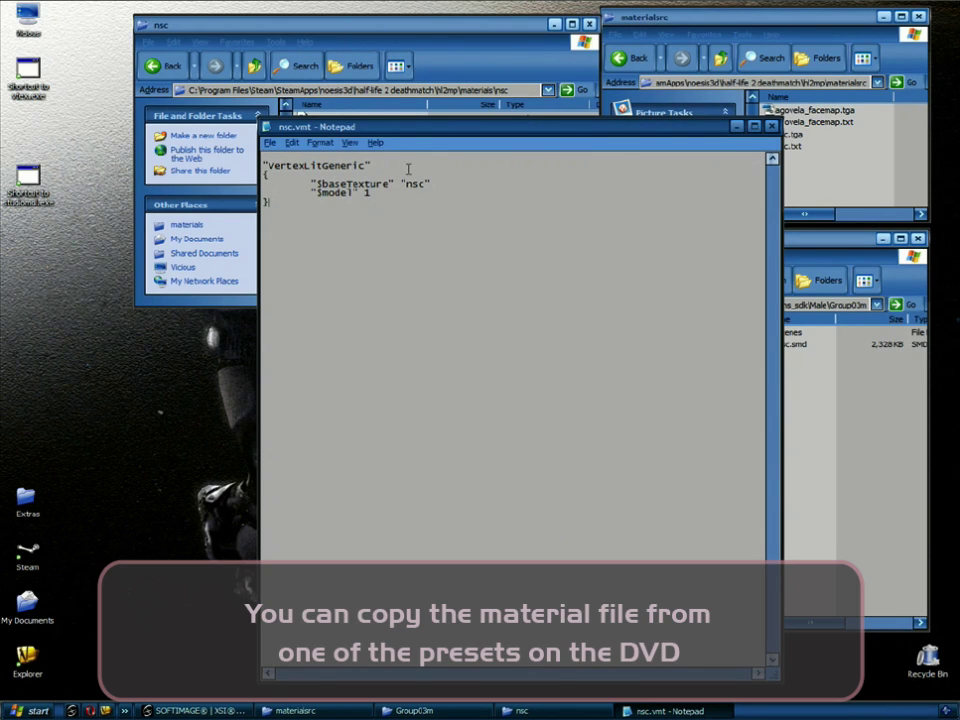
Close the nsc.vmt text file, then move and shrink the nsc folder window beside the materialsrc window
key("alt+F4")
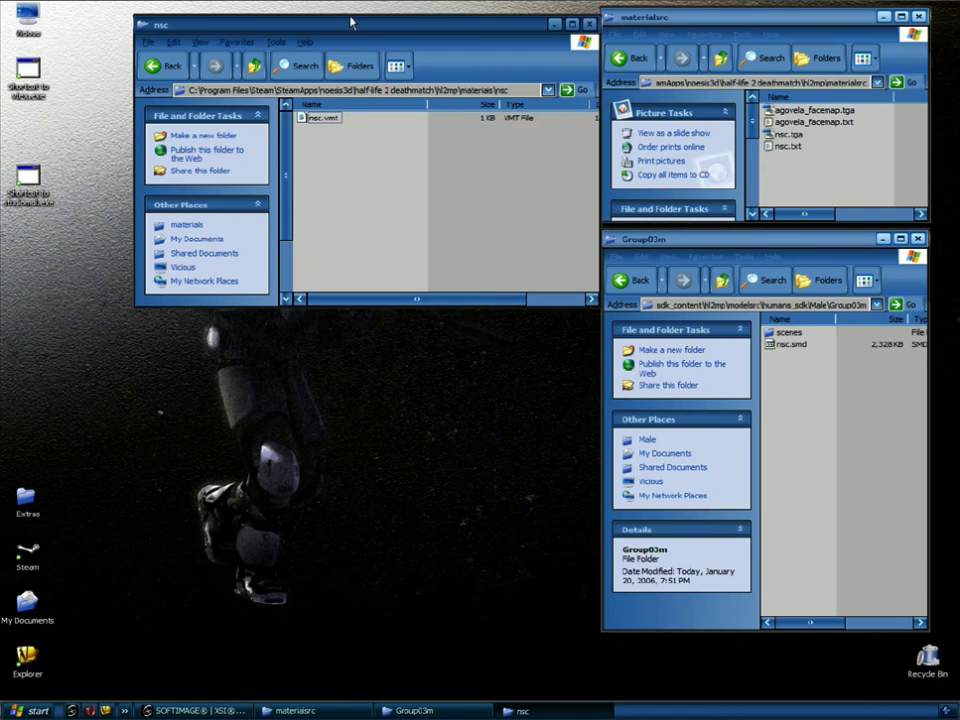
mouse_move(350, 22)
left_mouse_down()
mouse_move(338, 26)
mouse_move(357, 20)
left_mouse_up()
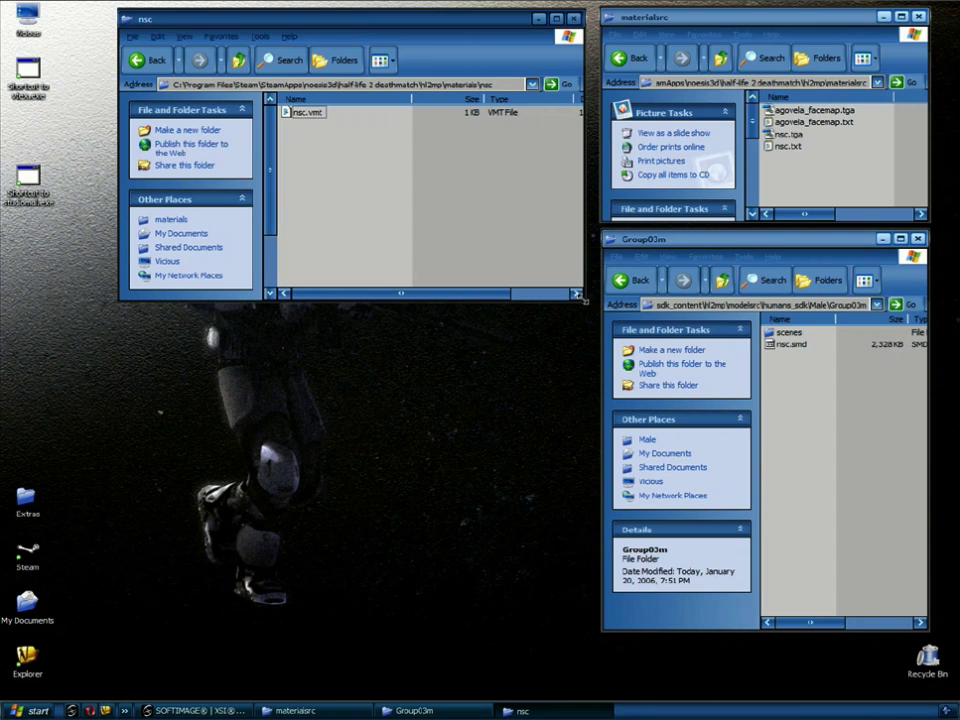
left_click_drag(576, 217, 582, 207)
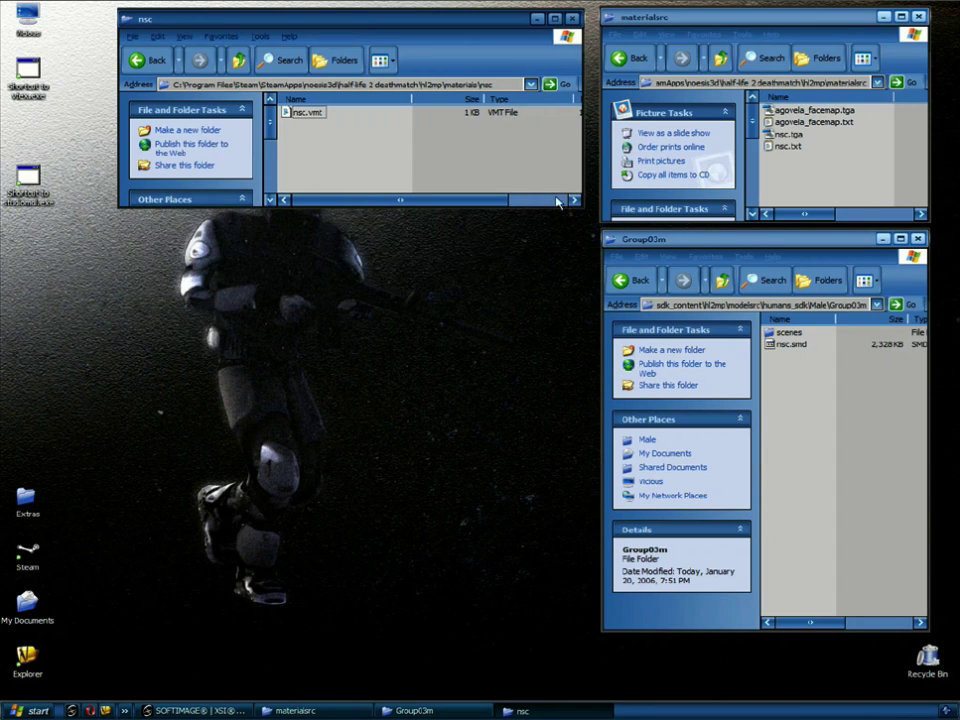
right_click(776, 379)
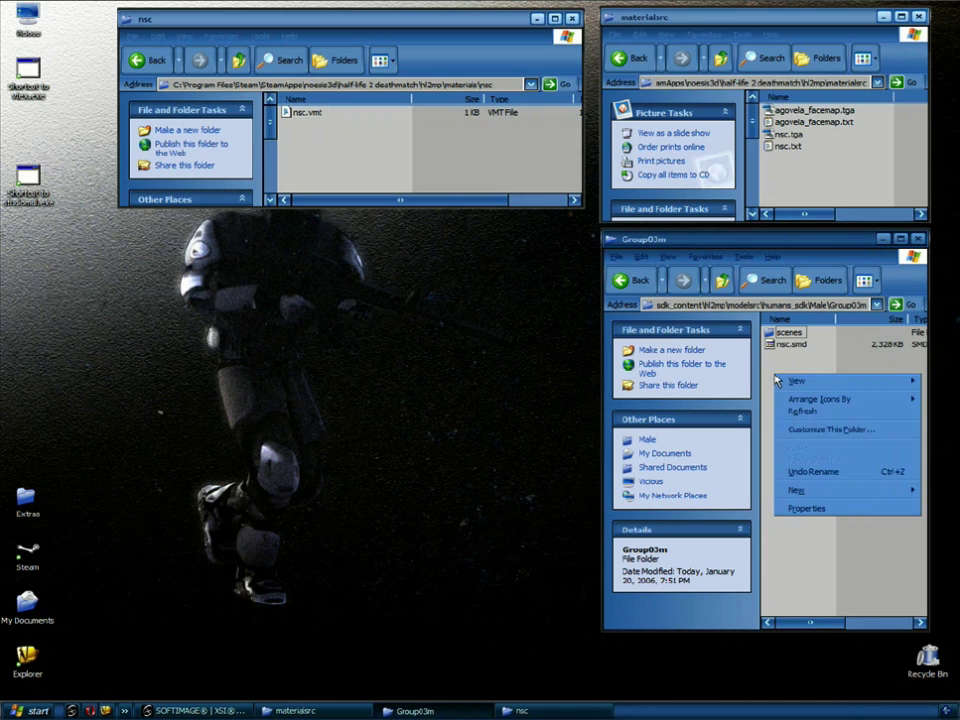
mouse_move(807, 498)
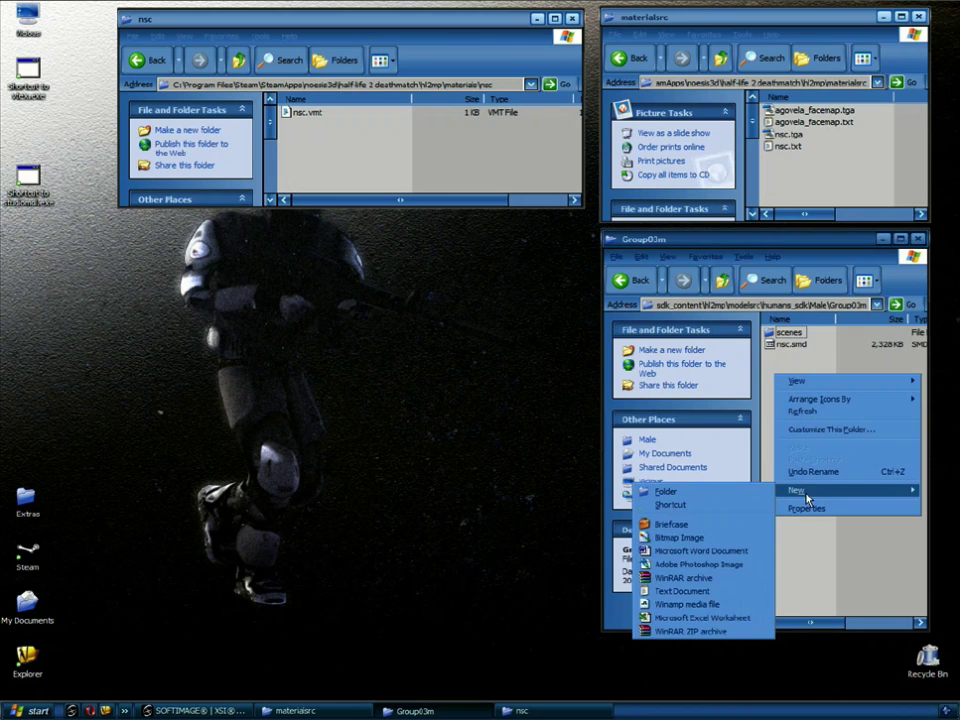
left_click(353, 372)
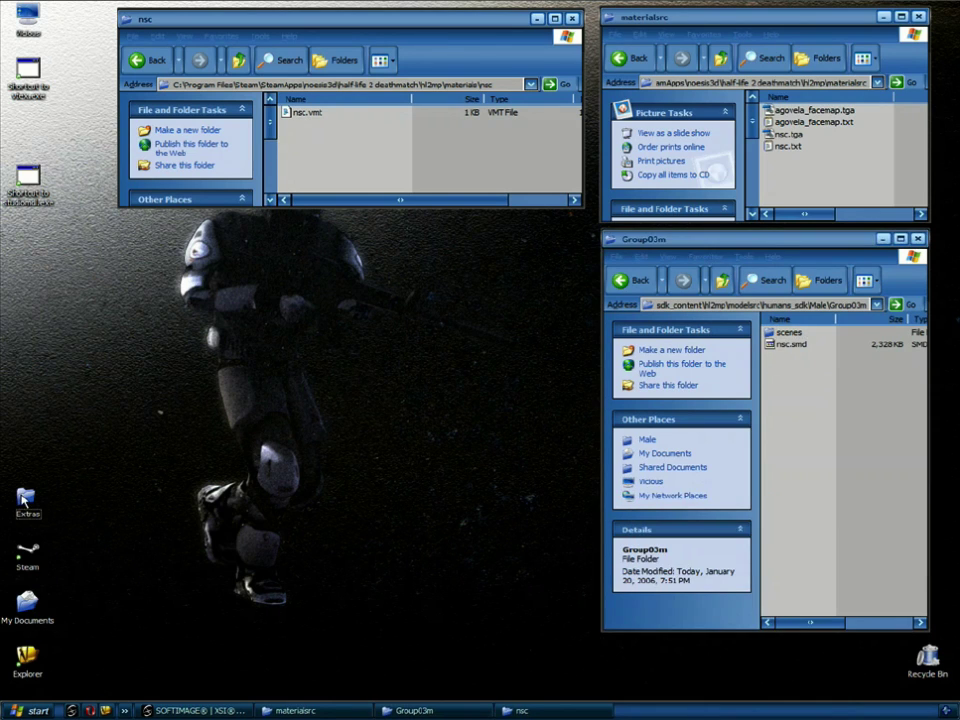
Copy the template nsc.qc from Extras\nsc\compile items into the Group03m folder and close the source folder window
double_click(26, 500)
double_click(188, 199)
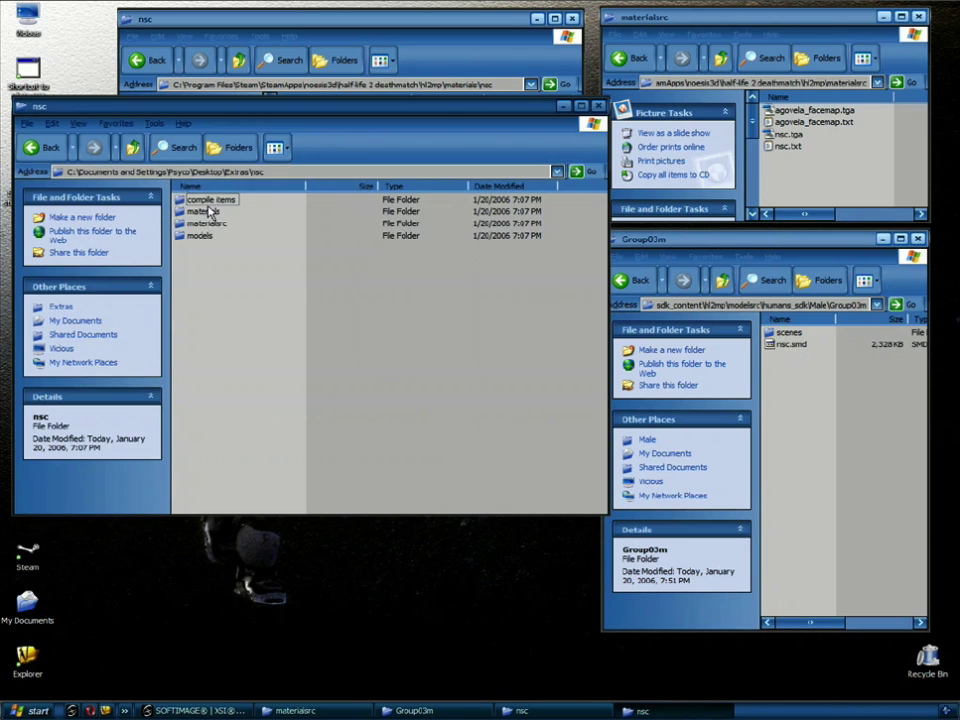
double_click(203, 200)
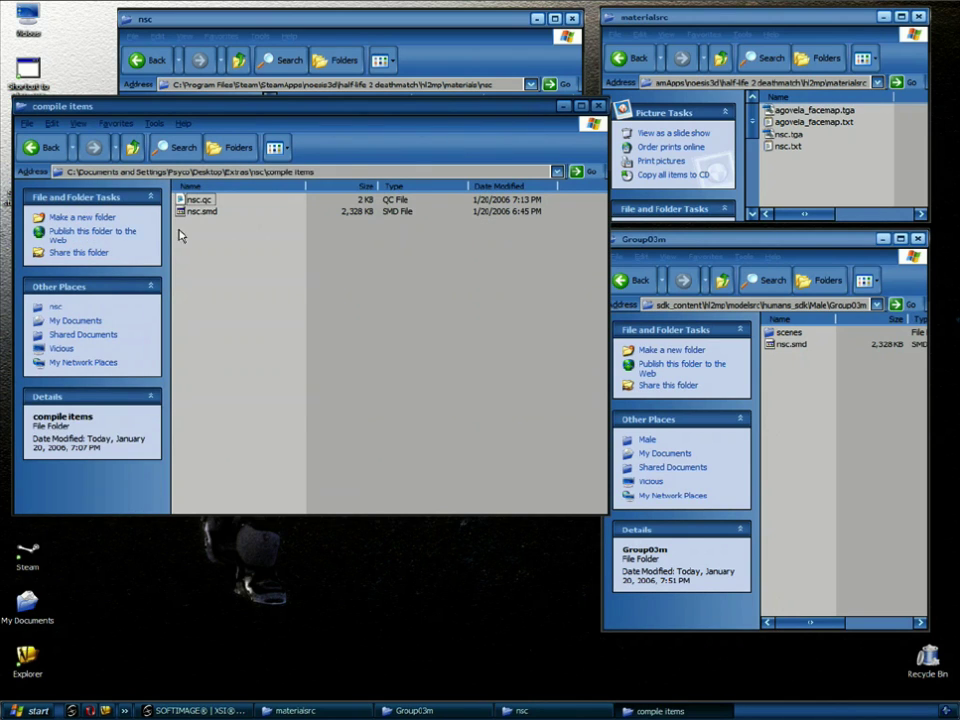
left_click_drag(199, 200, 797, 404)
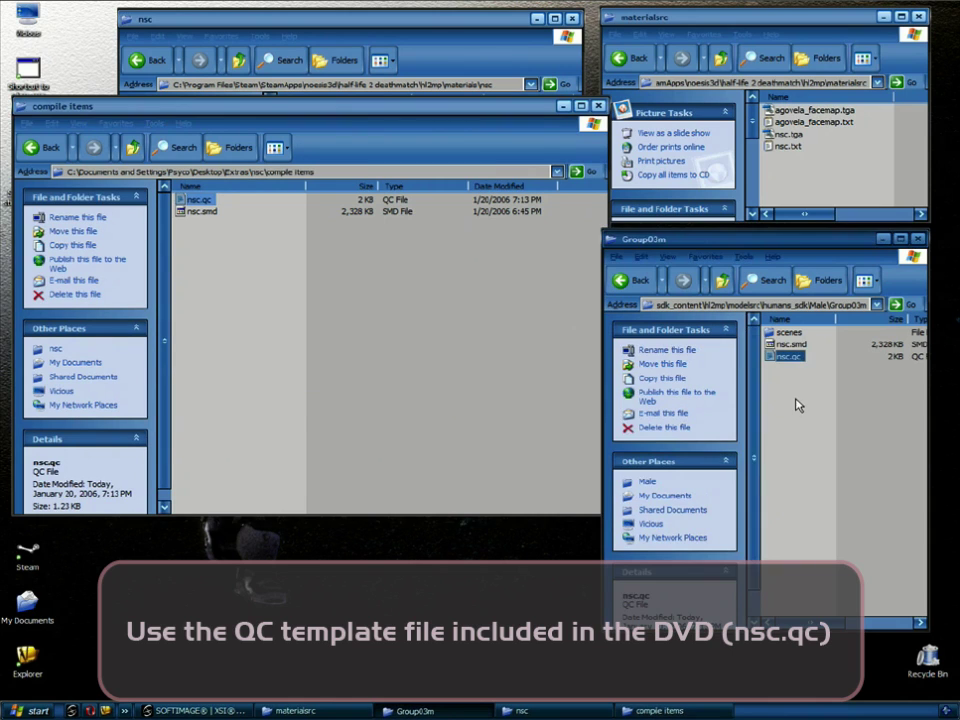
key("alt+F4")
Open nsc.qc in Group03m to examine its model name, material path, attachments and include lines, then close it
double_click(790, 357)
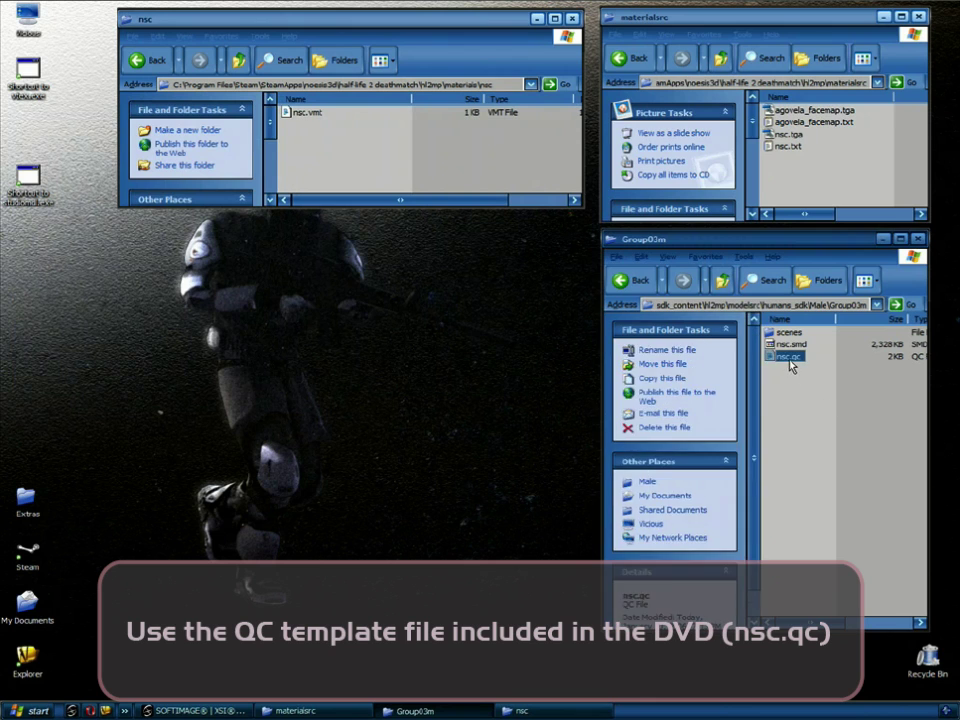
left_click_drag(515, 127, 462, 92)
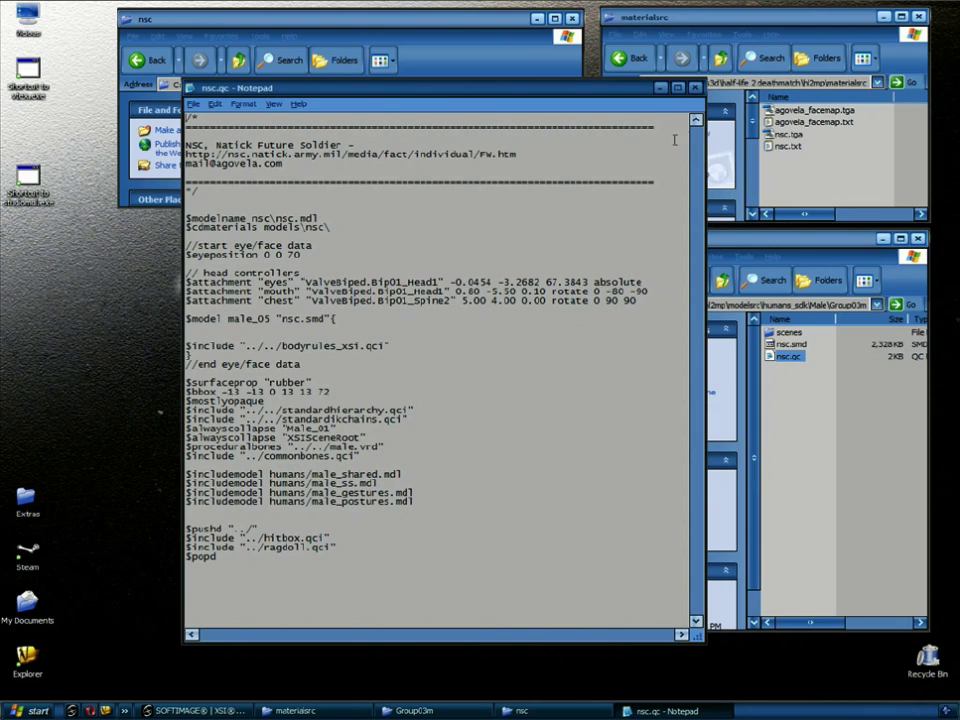
left_click(697, 90)
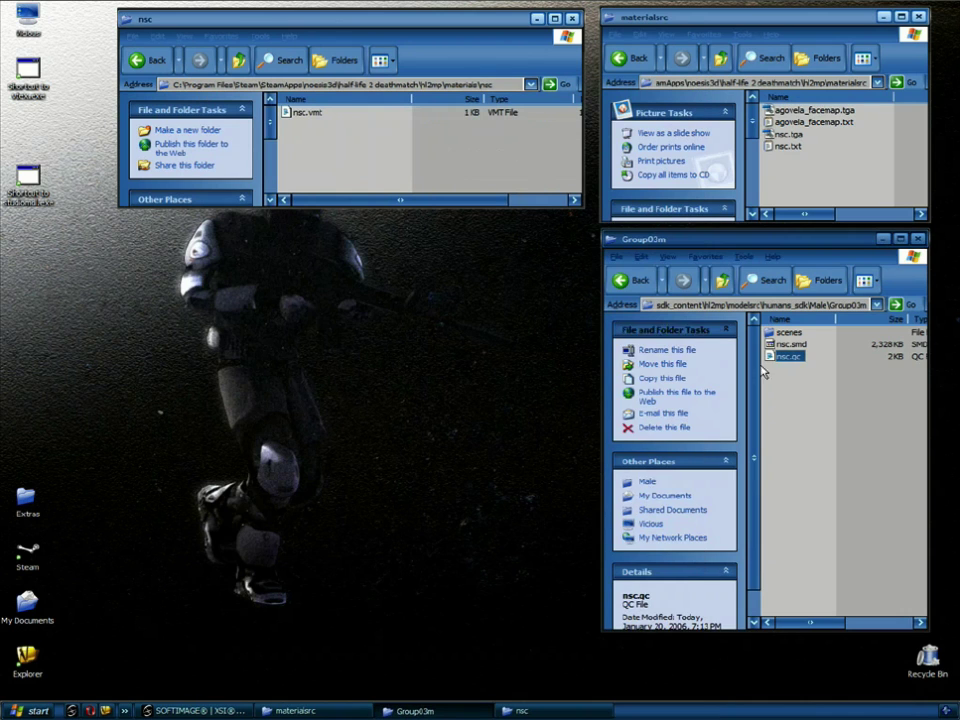
left_click(824, 416)
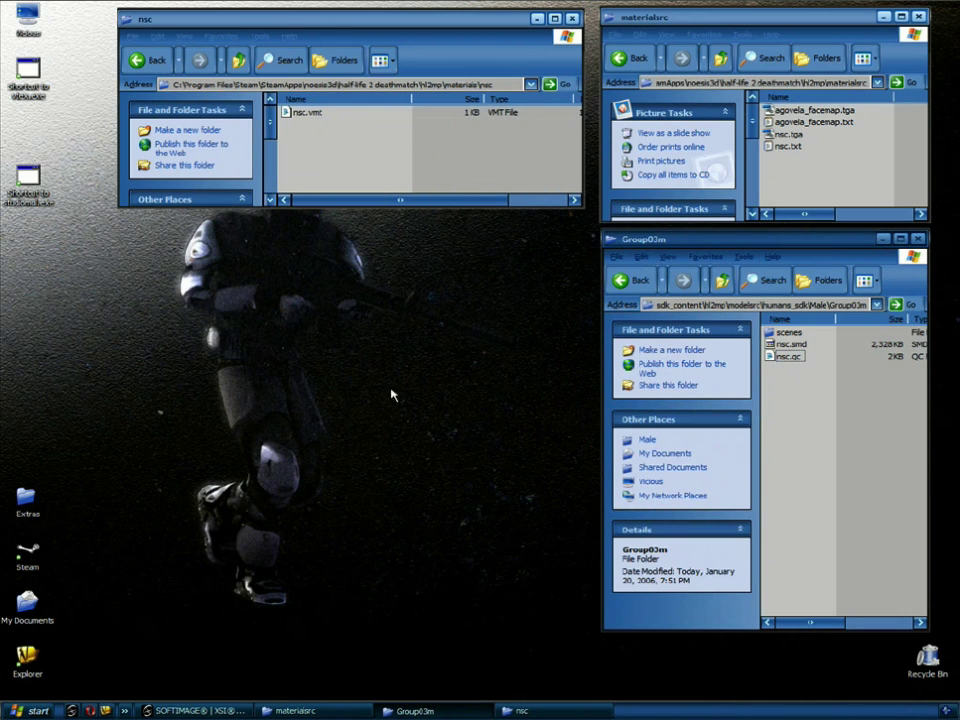
Go up from the nsc materials folder to hl2mp, enlarge the window, and open the models folder
left_click(240, 63)
left_click(240, 63)
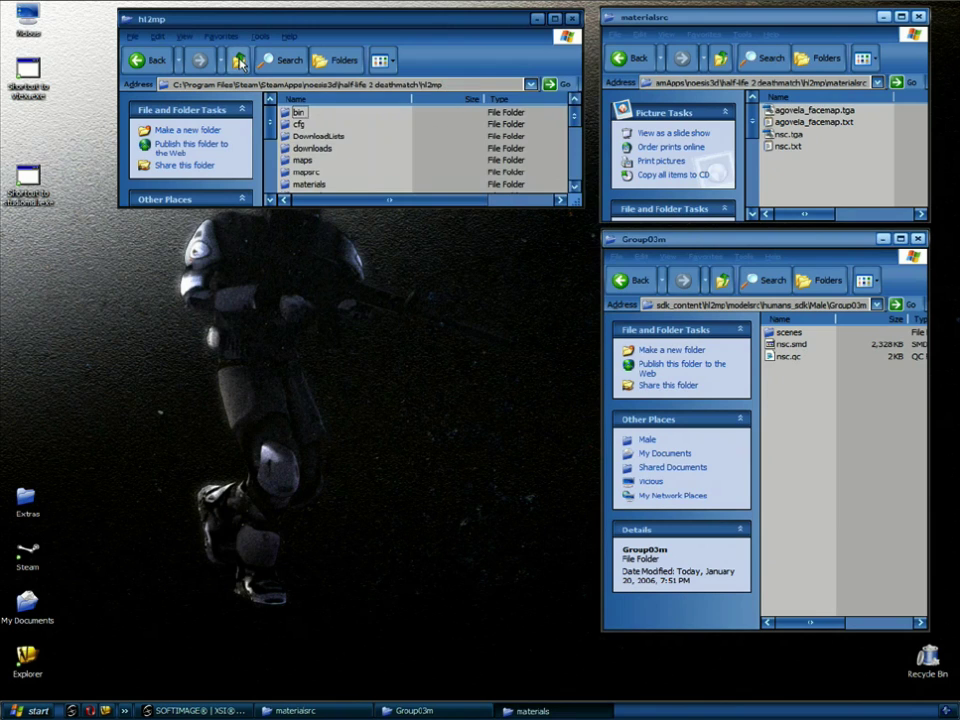
left_click_drag(575, 346, 575, 351)
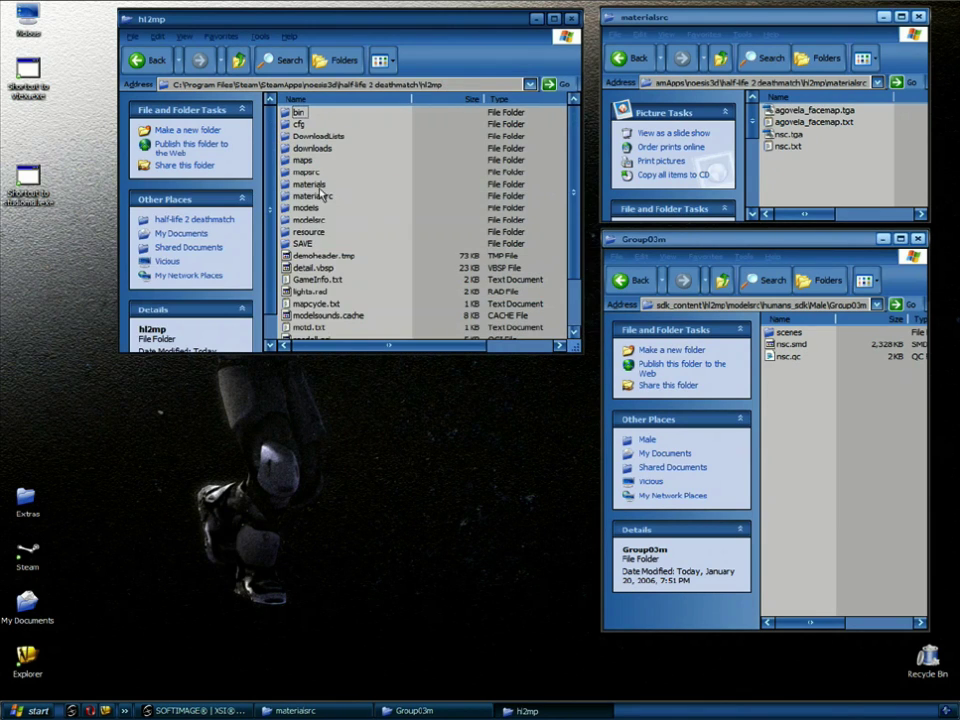
double_click(306, 208)
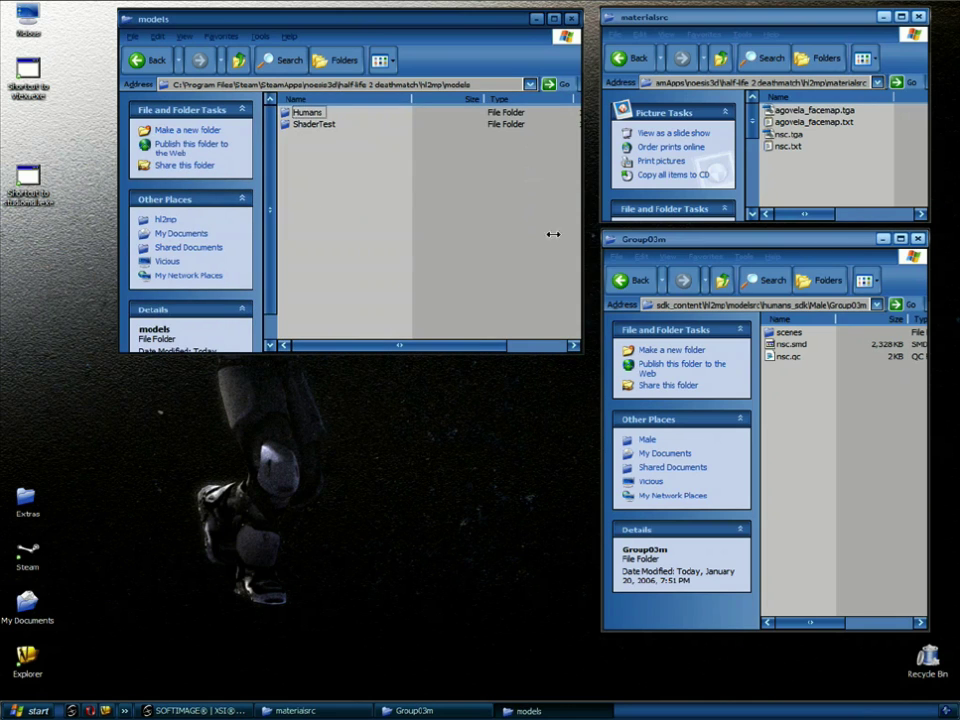
Compile nsc.qc with the studiomdl.exe shortcut and move the compiler window below the models folder window
left_click(788, 357)
left_click_drag(40, 237, 30, 179)
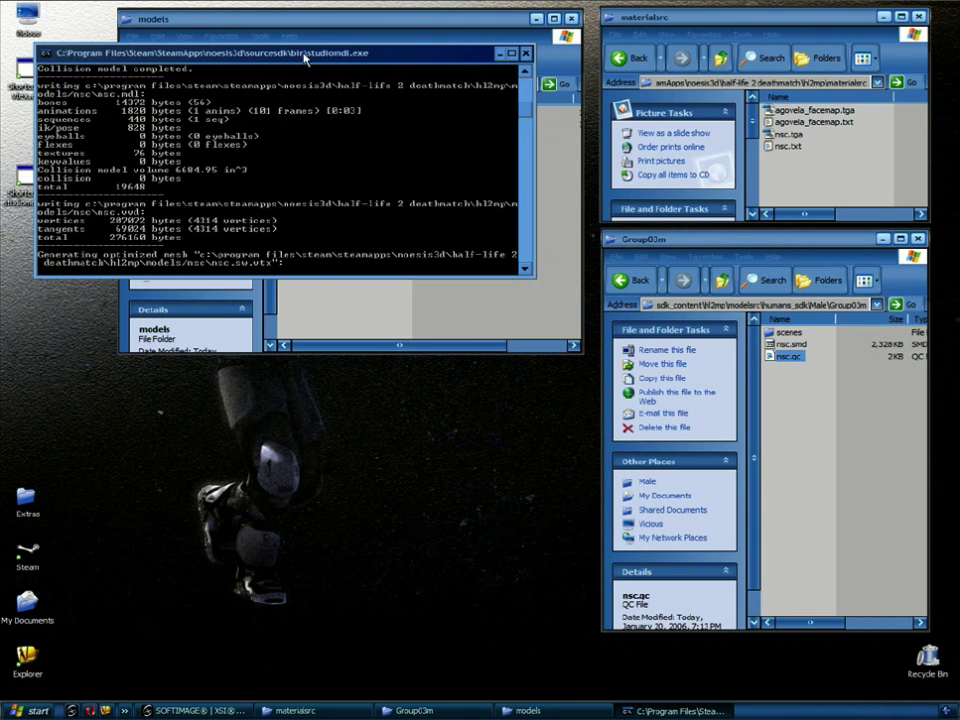
left_click_drag(305, 58, 347, 381)
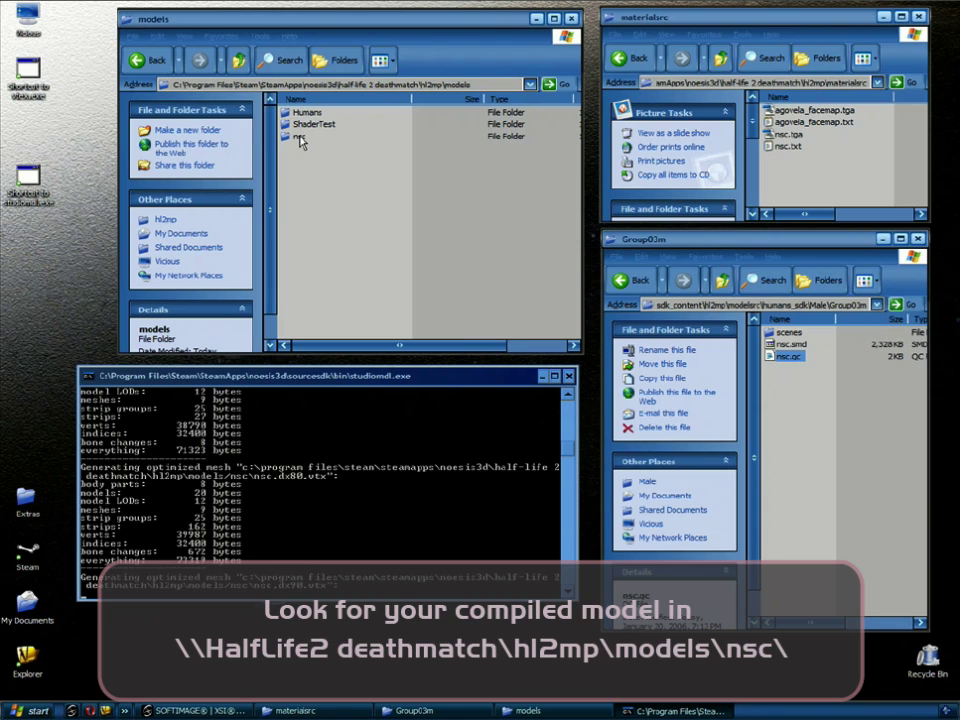
Open the compiled nsc folder inside models and bring up the program choice for opening nsc.mdl
double_click(297, 139)
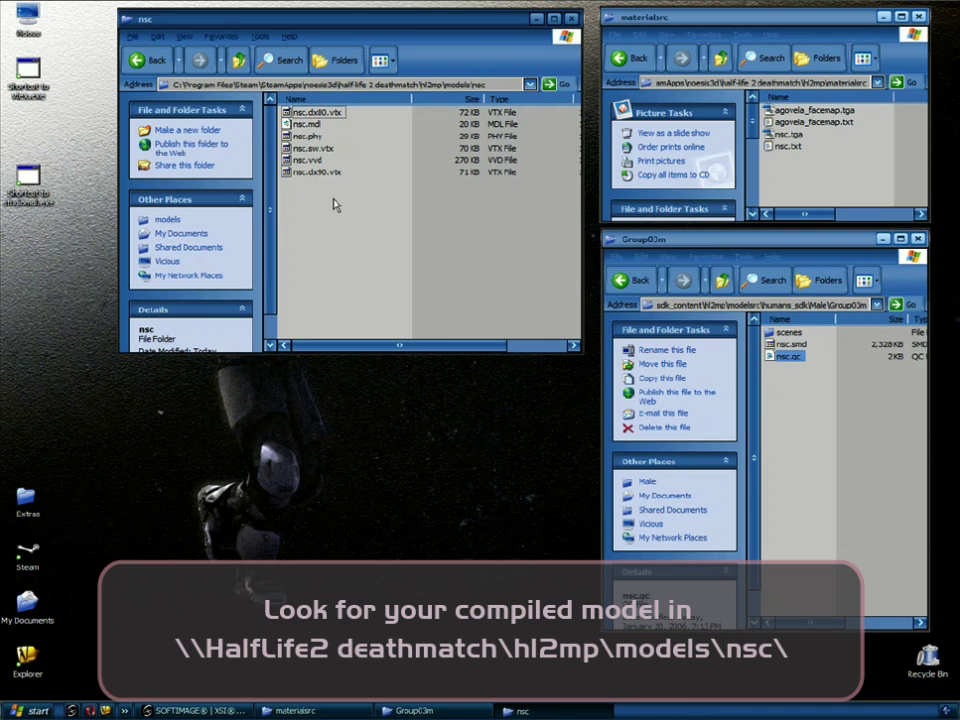
right_click(313, 127)
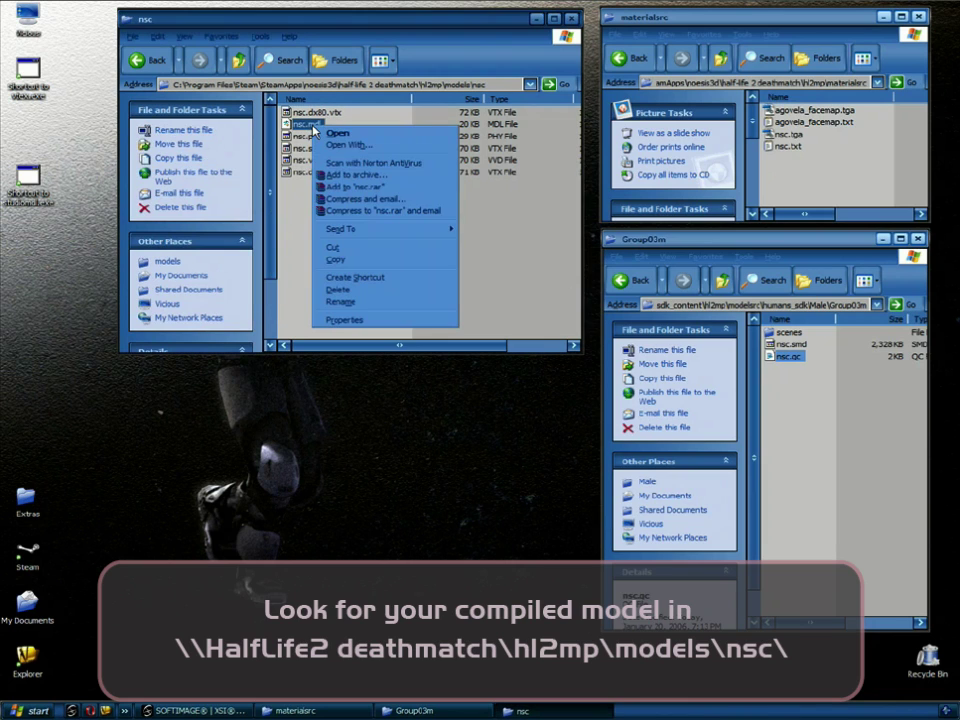
left_click(379, 146)
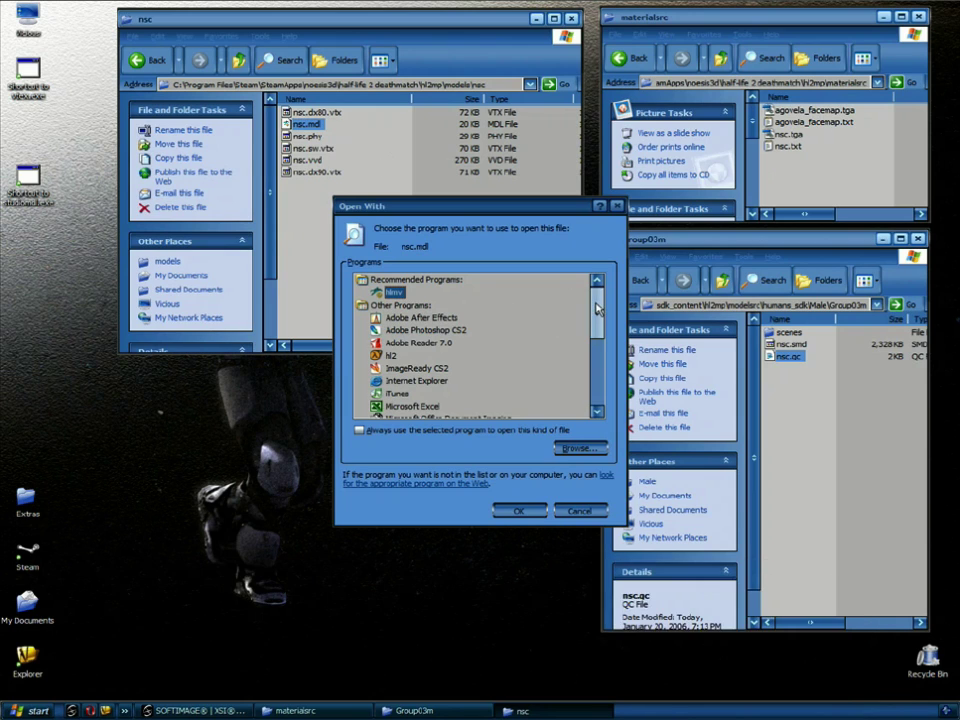
Browse from Program Files through Steam and SteamApps to sourcesdk\bin and choose hlmv.exe as the program for nsc.mdl
left_click(580, 448)
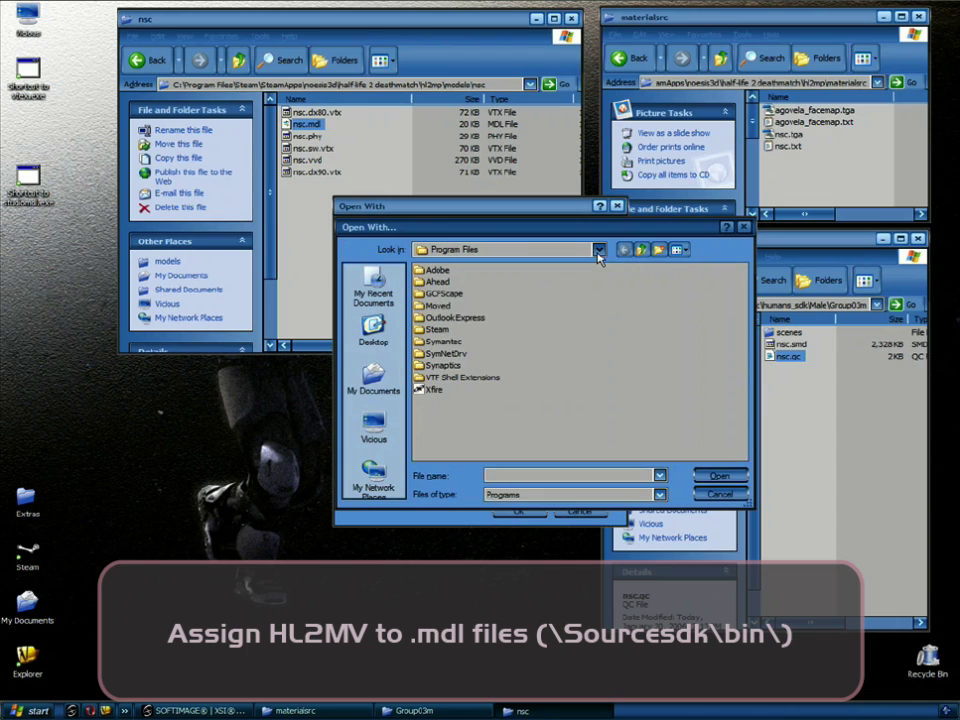
double_click(438, 330)
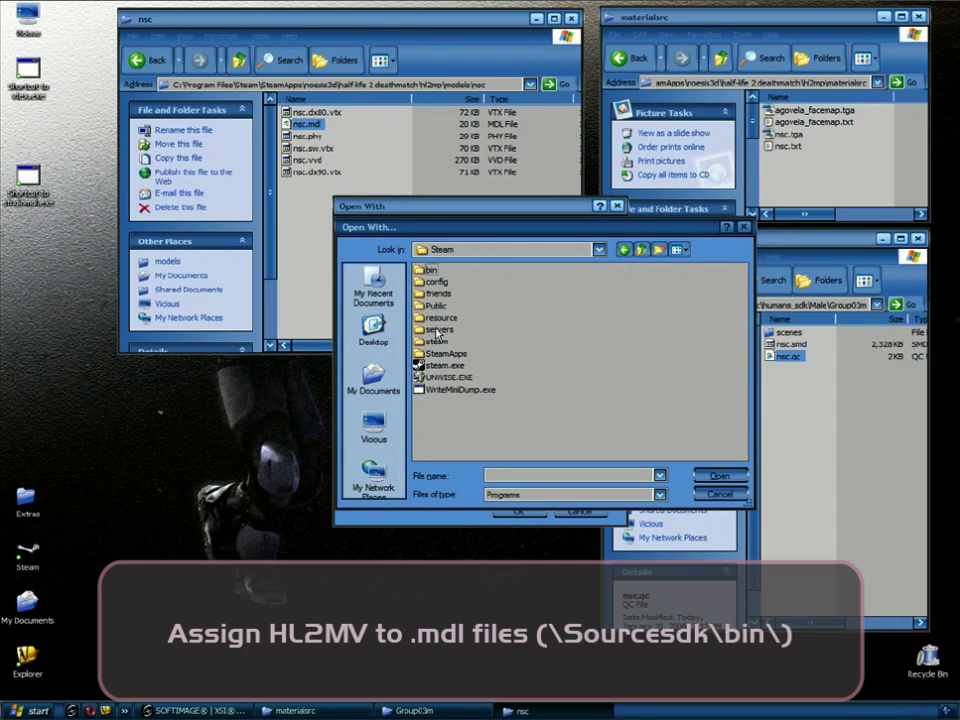
double_click(446, 354)
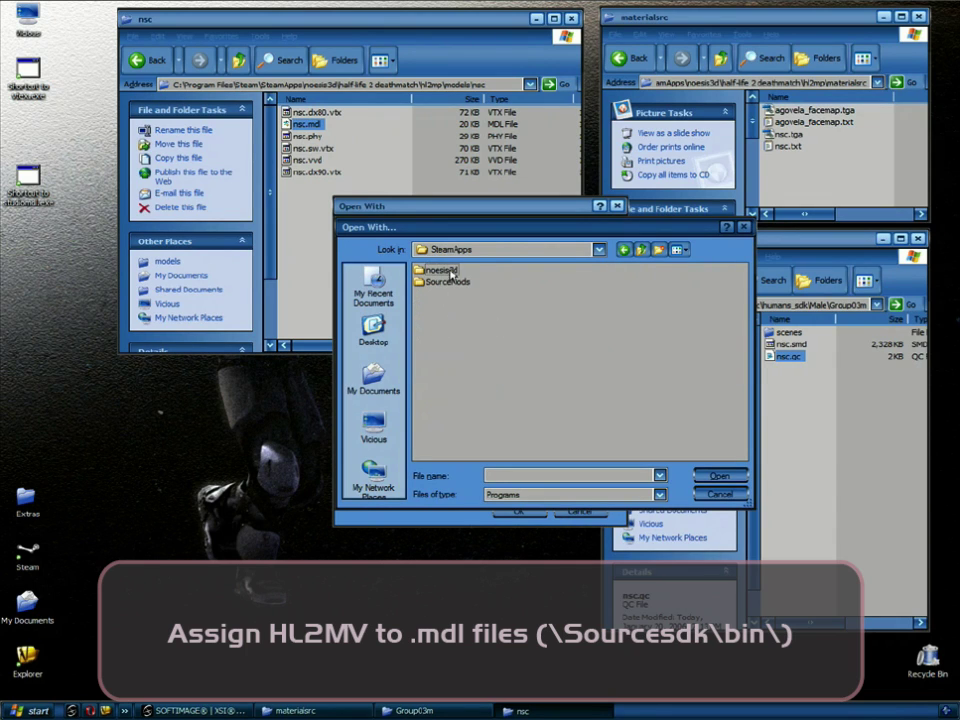
double_click(441, 270)
double_click(443, 318)
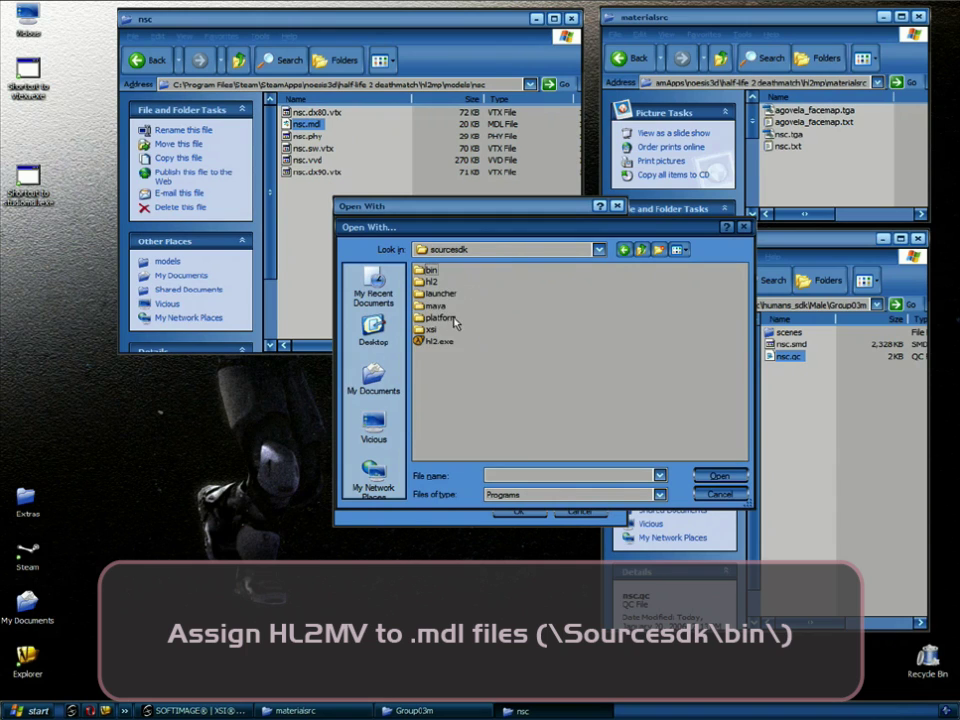
double_click(430, 271)
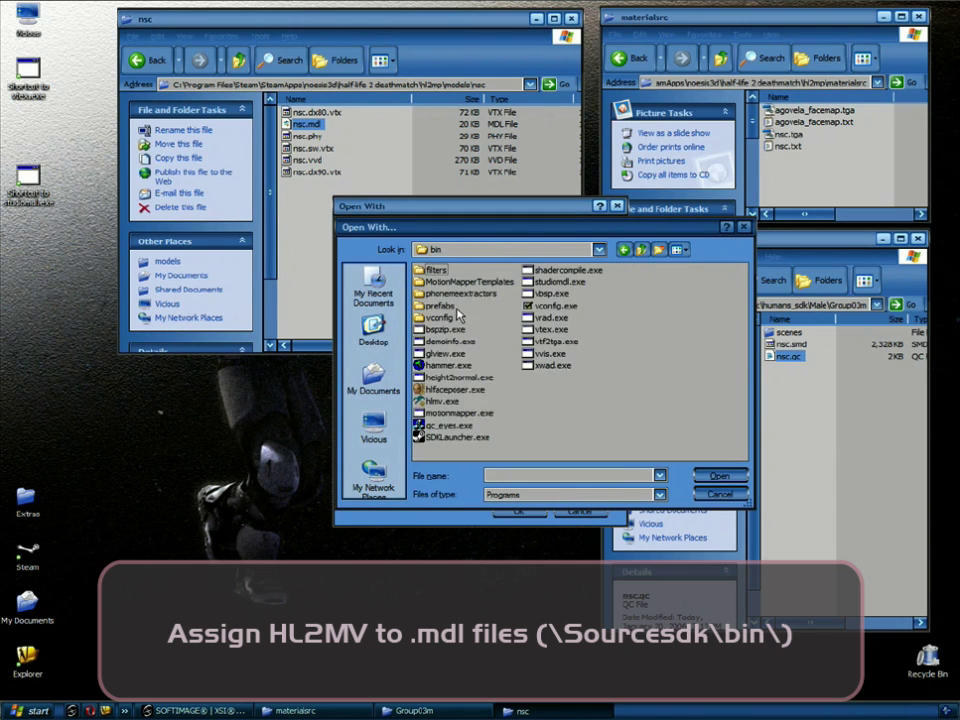
left_click(440, 401)
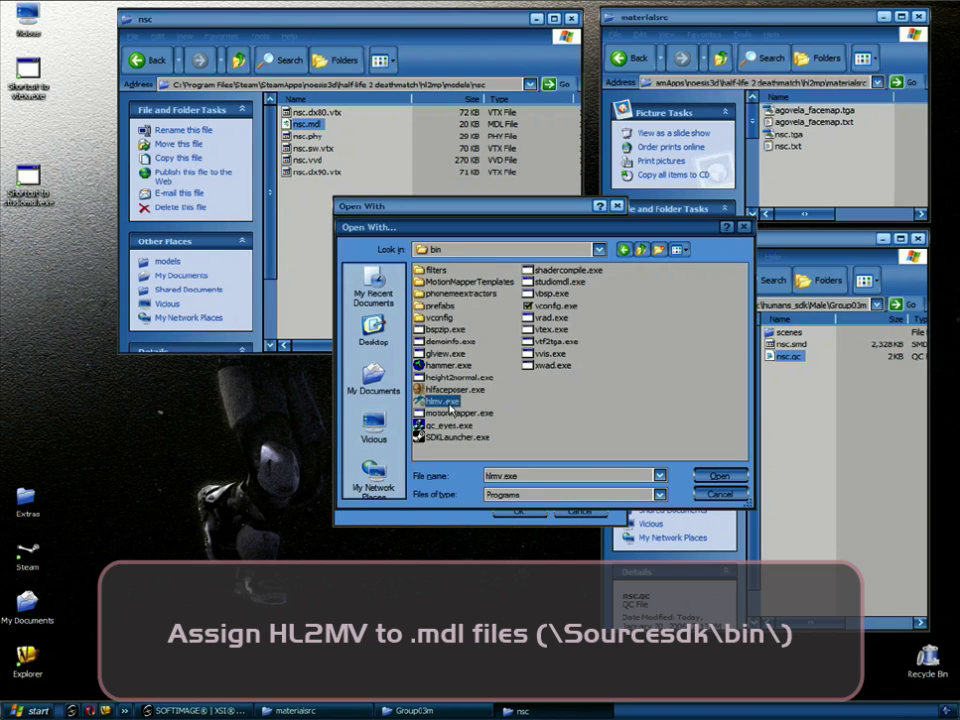
left_click(720, 478)
Make hlmv the permanent program for opening .mdl files and confirm the choice
left_click(407, 430)
left_click(518, 511)
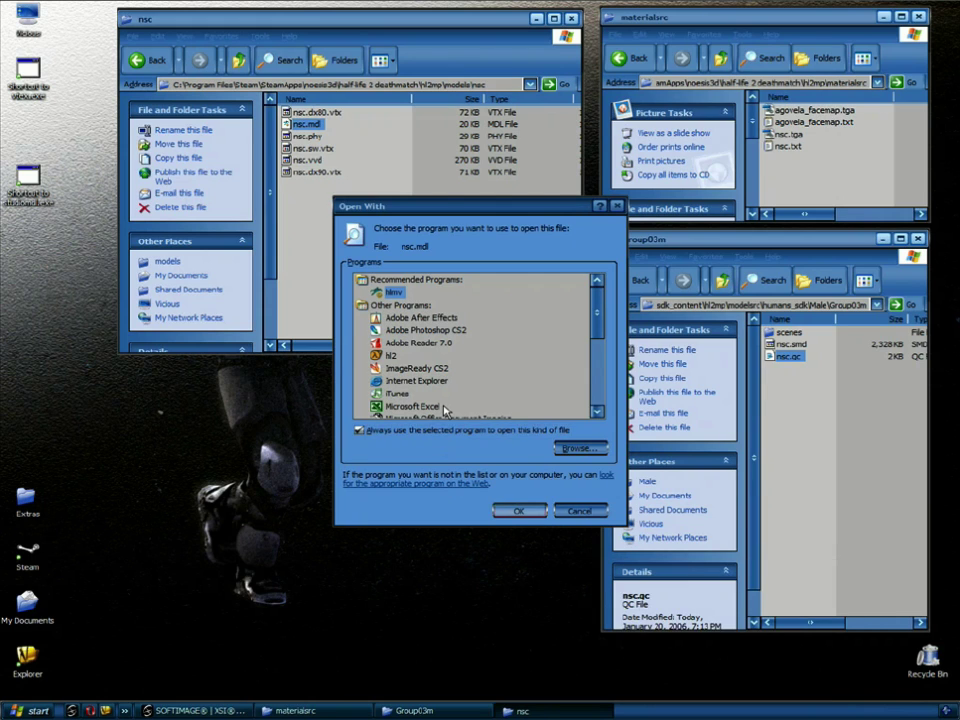
left_click(410, 259)
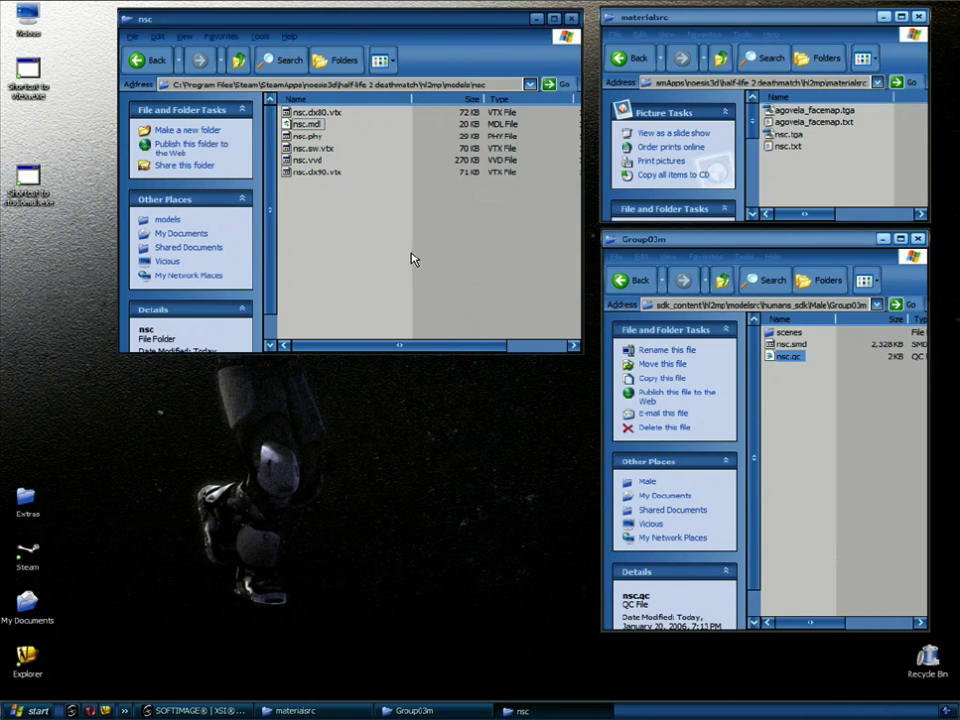
Open nsc.mdl in the model viewer and rotate the textured character to inspect it from the side
left_click(308, 126)
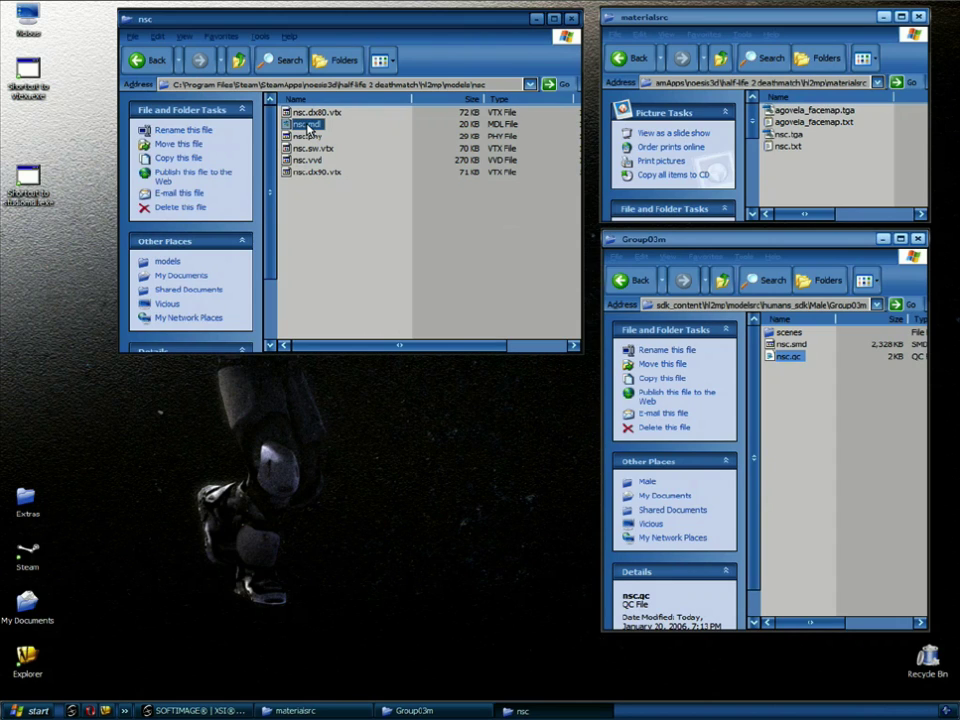
double_click(308, 126)
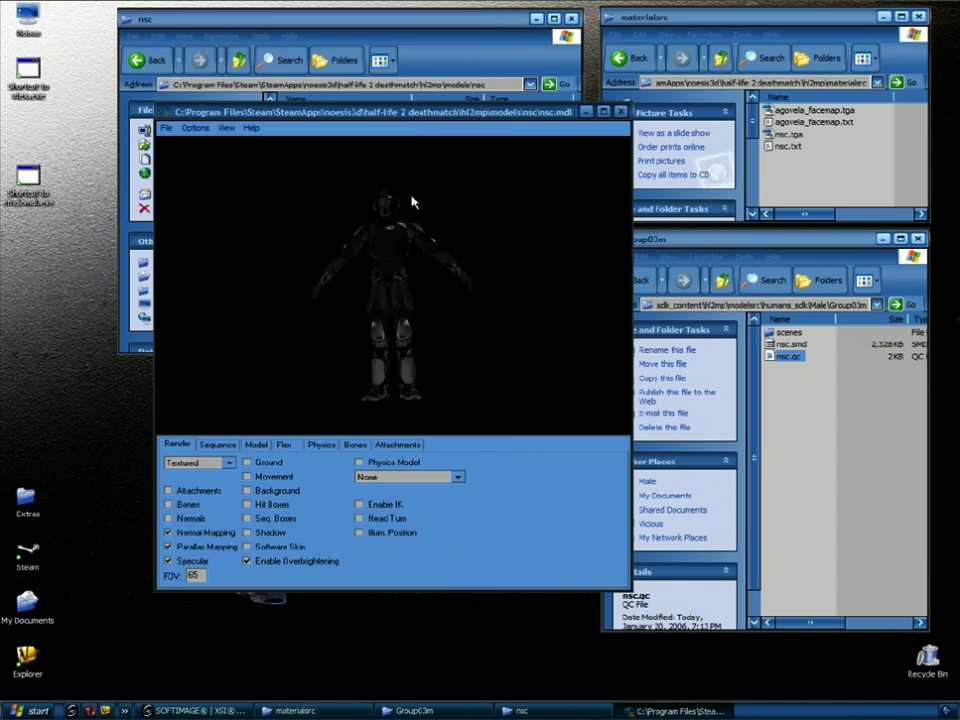
left_click_drag(307, 283, 438, 295)
Play the cwalk_ar2 animation sequence on the nsc model and inspect it from another angle
left_click(220, 445)
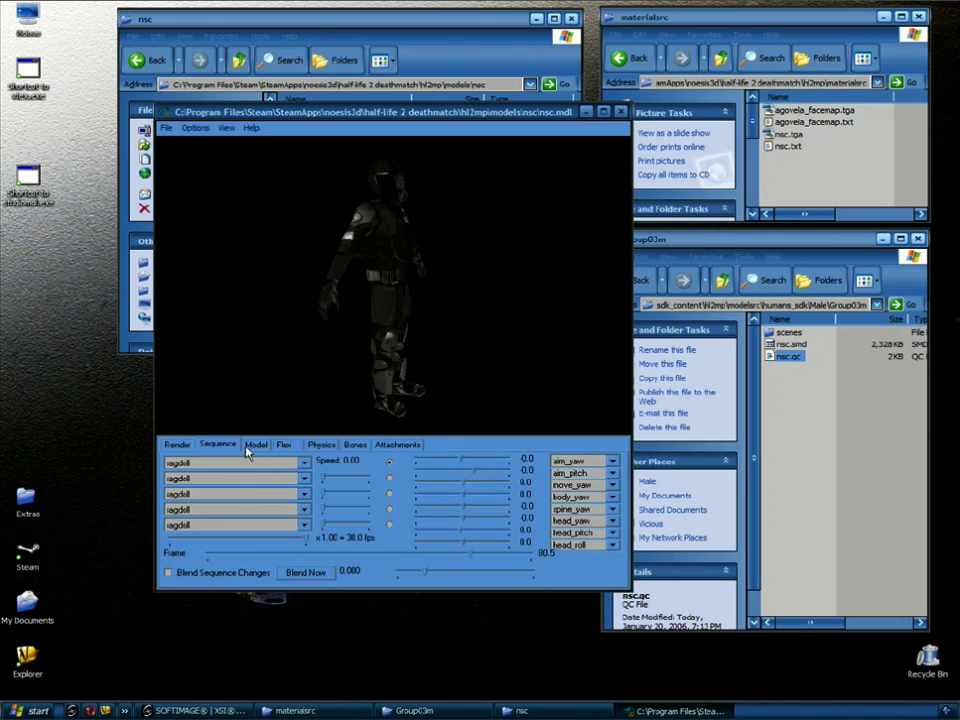
left_click(243, 463)
left_click_drag(302, 482, 308, 517)
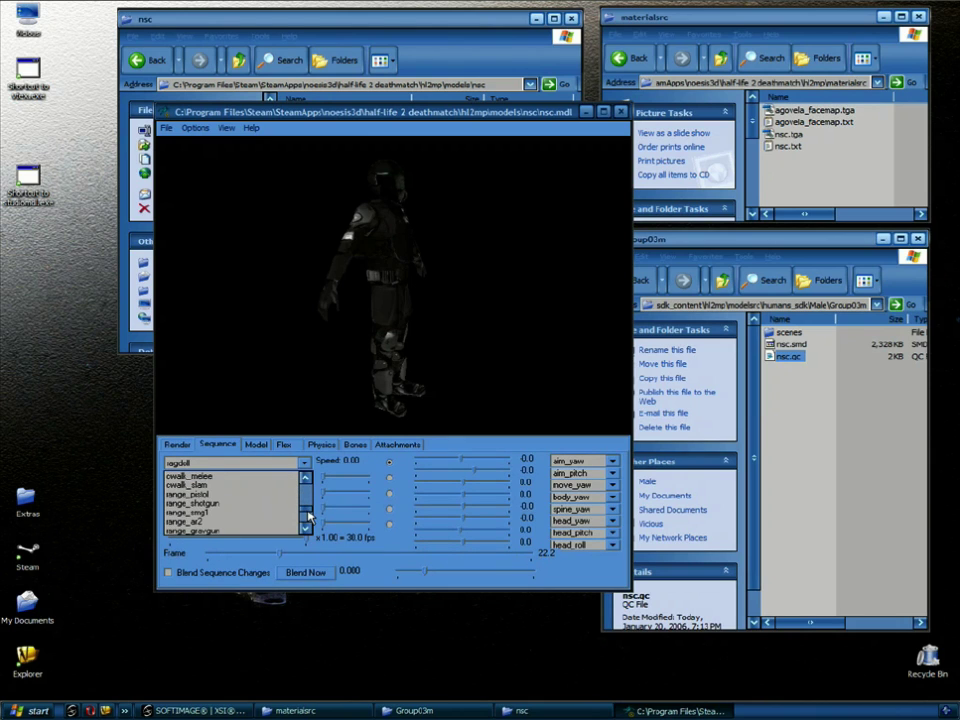
left_click(229, 519)
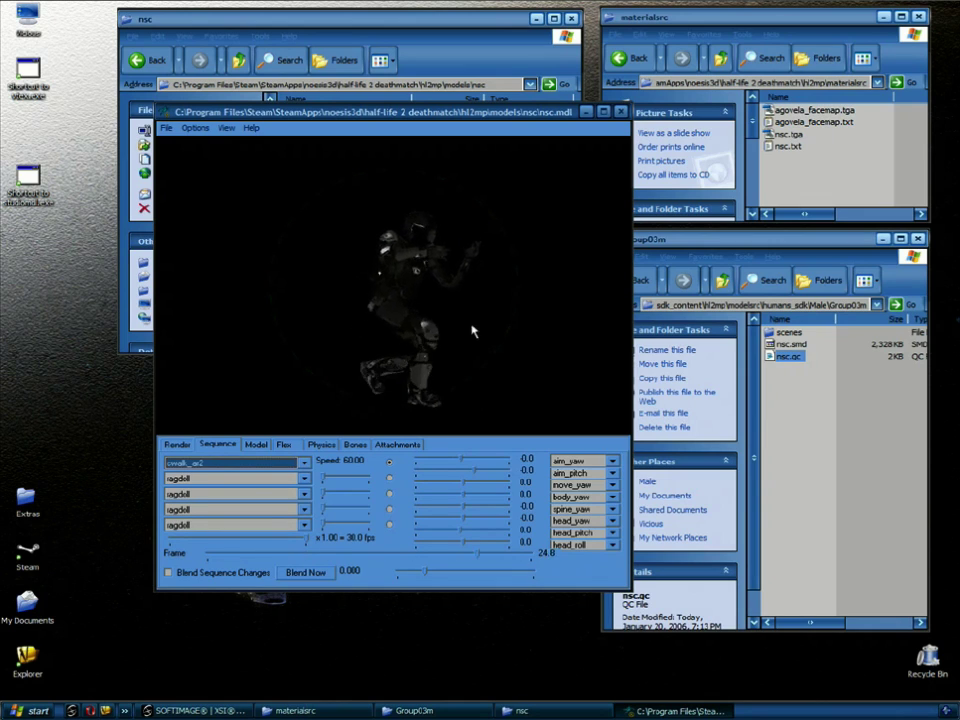
left_click_drag(419, 324, 472, 326)
Step through the other animation sequences to run_crossbow and inspect the running character from another side
scroll(255, 467, "down", 1)
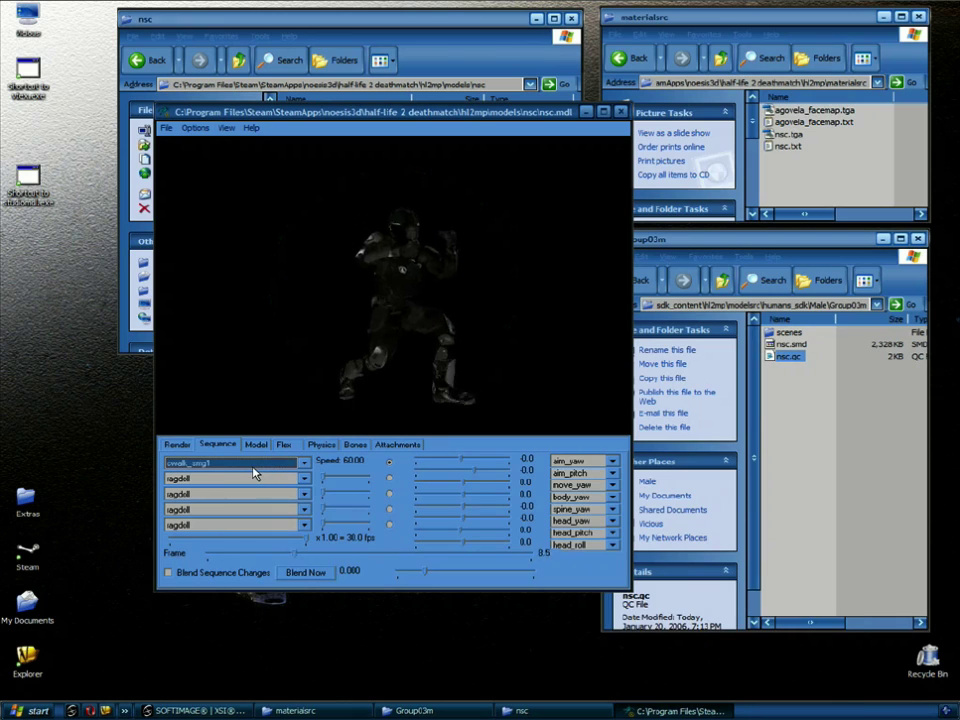
scroll(255, 467, "down", 1)
scroll(255, 467, "down", 1)
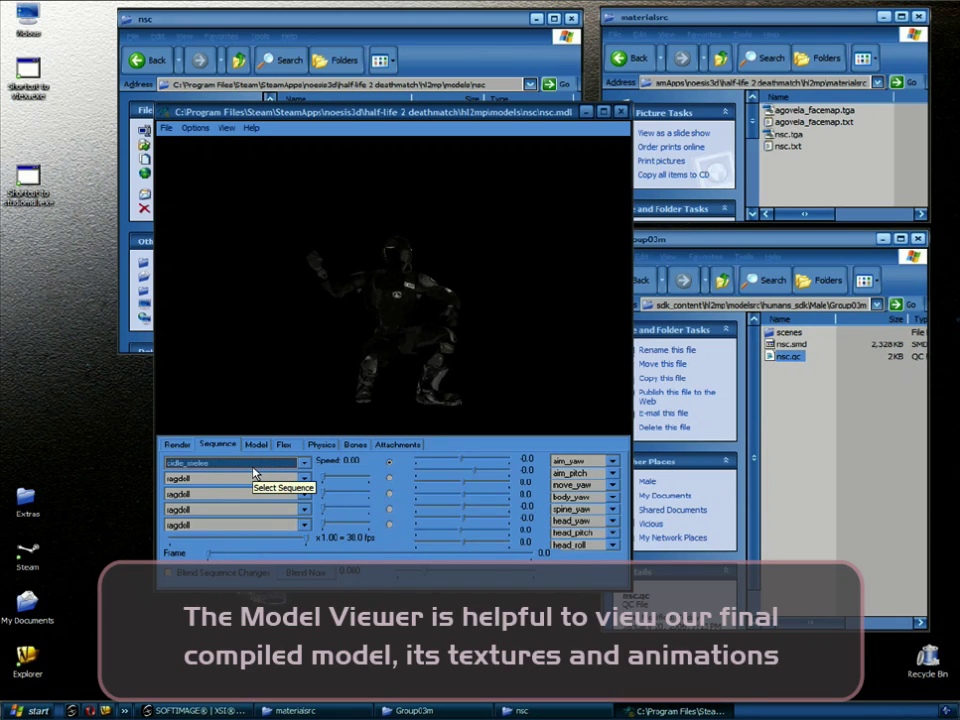
scroll(255, 472, "down", 1)
scroll(255, 472, "down", 1)
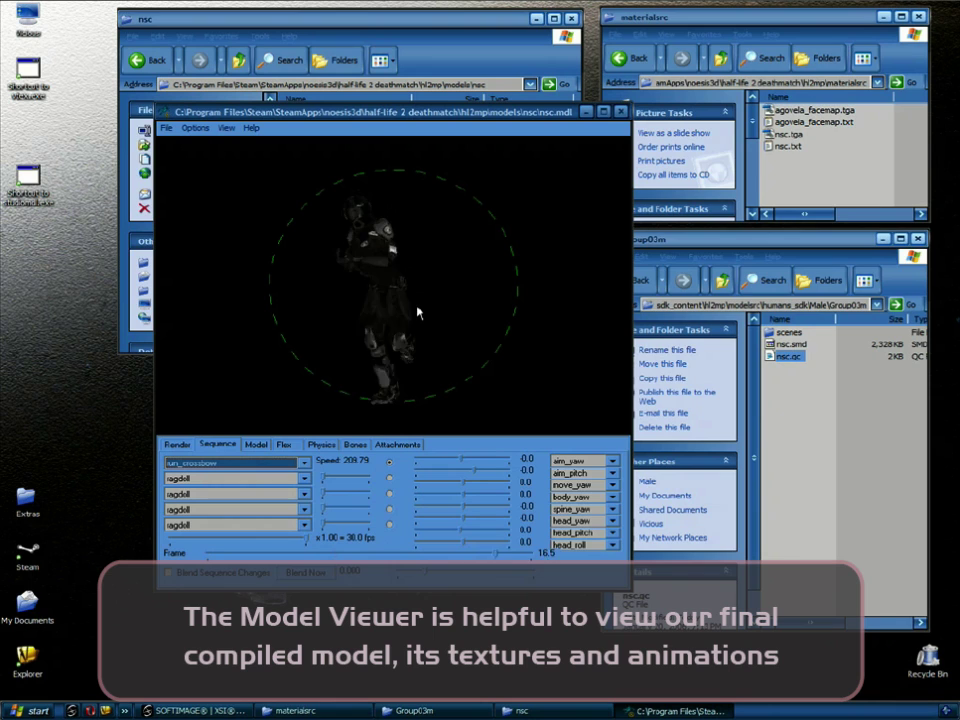
left_click_drag(440, 320, 354, 324)
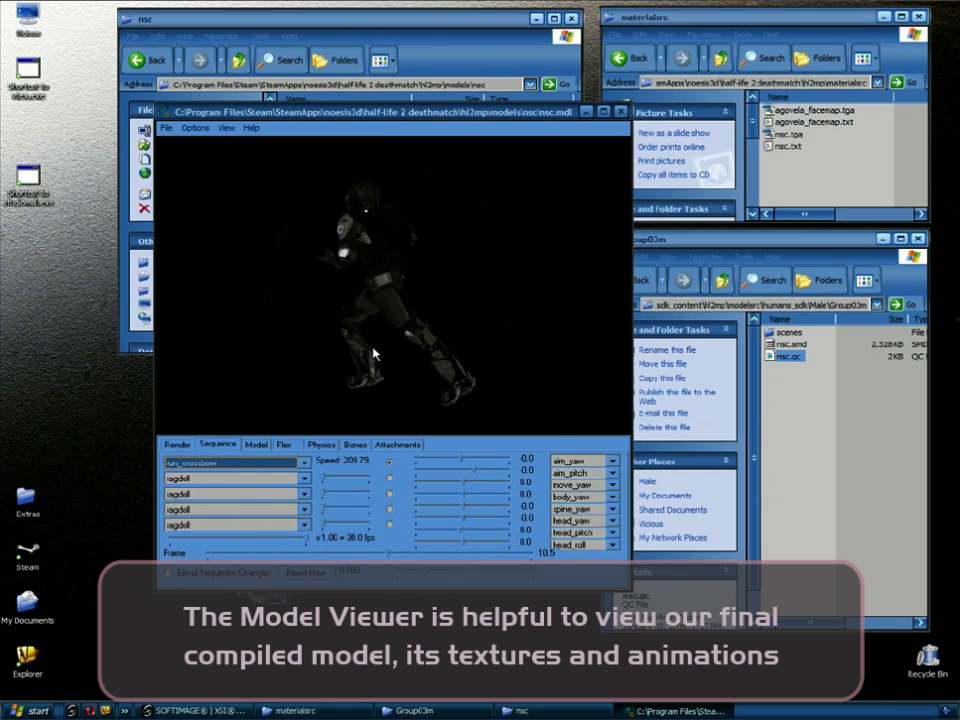
Turn on the ground and shadow in the render options, leave the background off, and inspect the model from another angle
left_click(177, 444)
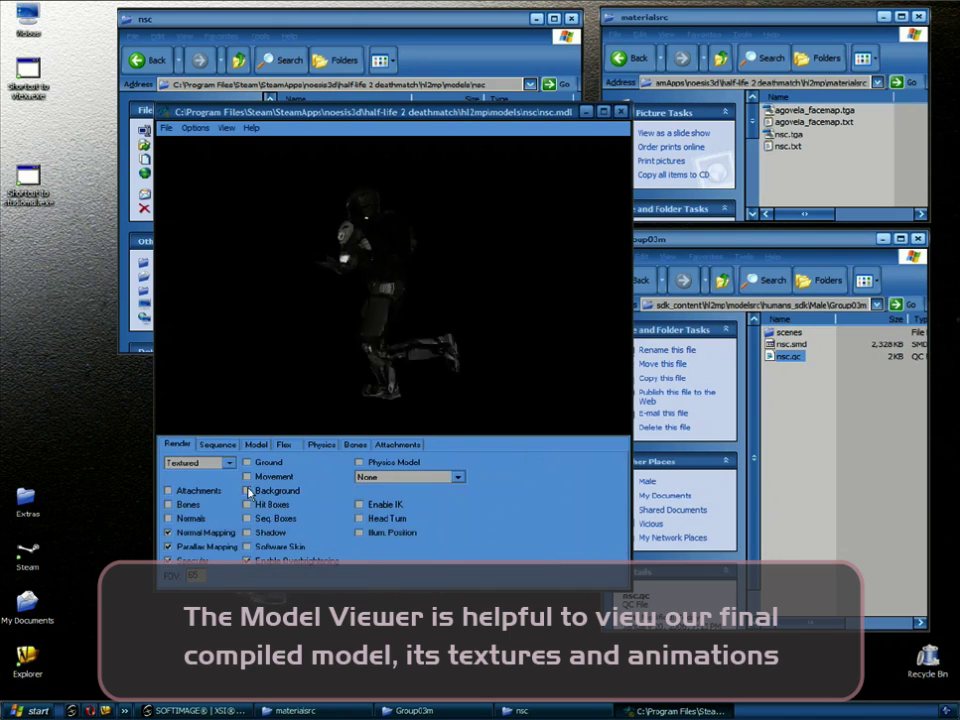
left_click(249, 491)
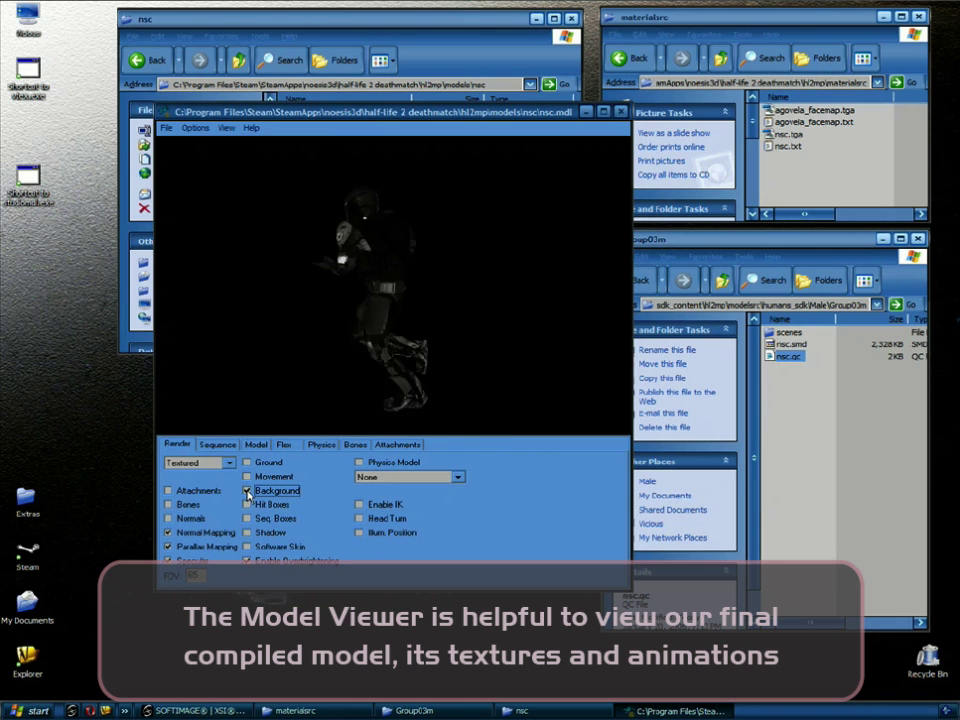
left_click(247, 462)
left_click(247, 491)
left_click(247, 532)
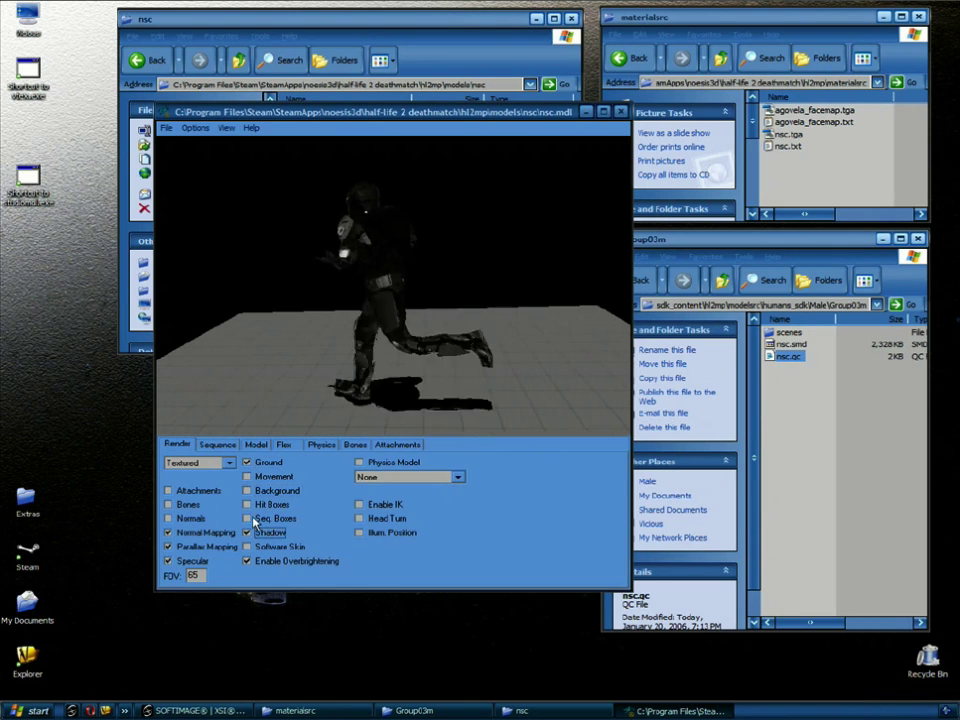
left_click_drag(214, 255, 463, 346)
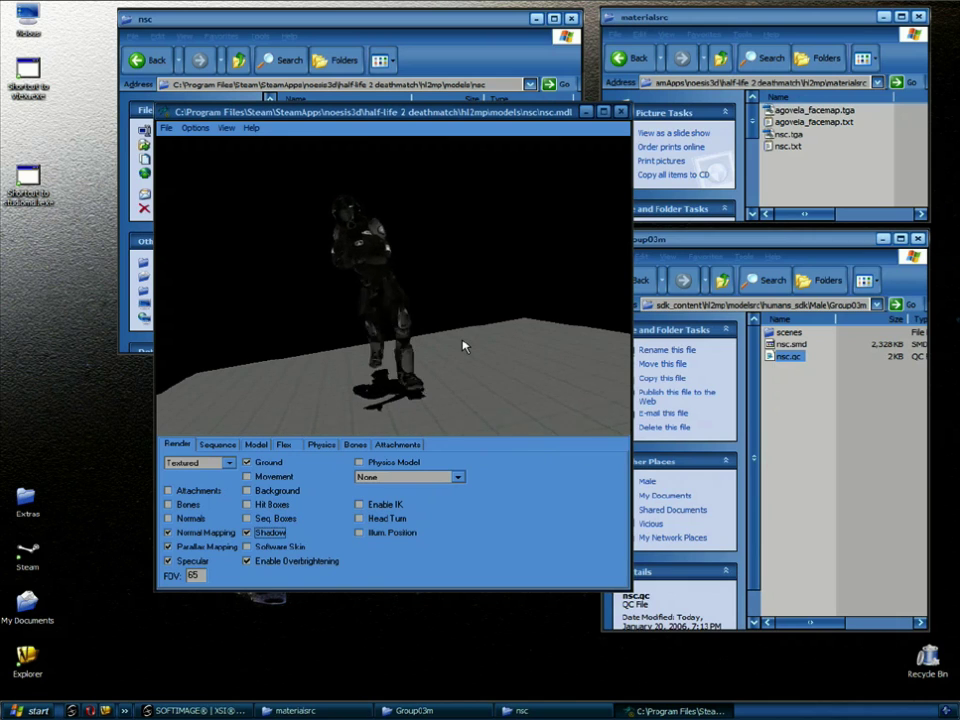
Close the model viewer and reposition the nsc models folder window on the desktop
left_click(448, 116)
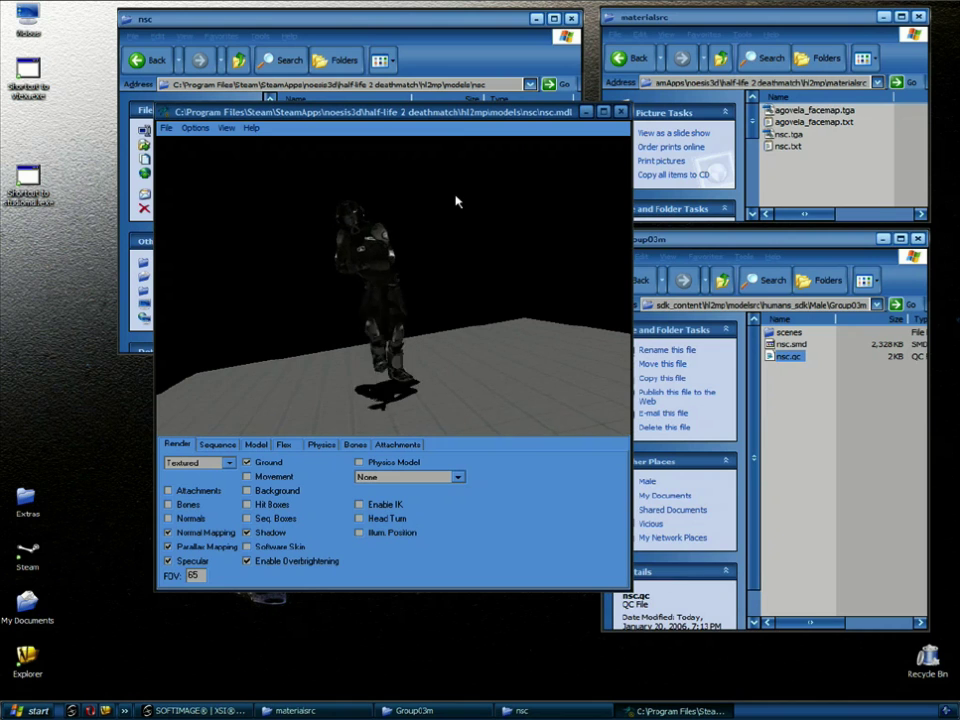
left_click_drag(491, 116, 410, 132)
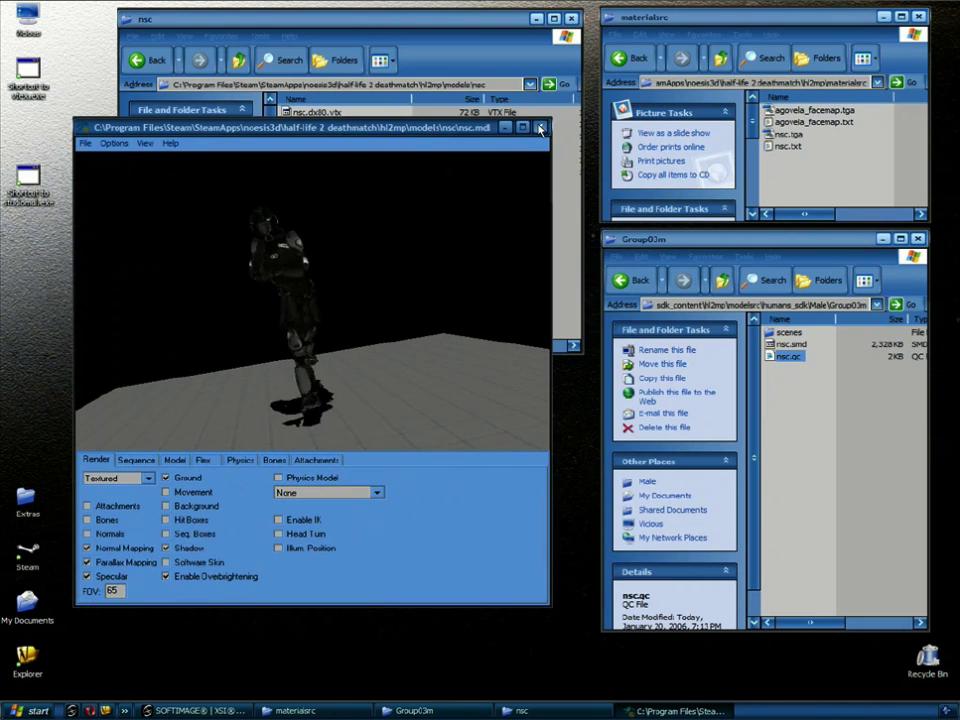
left_click(539, 129)
left_click_drag(322, 27, 270, 24)
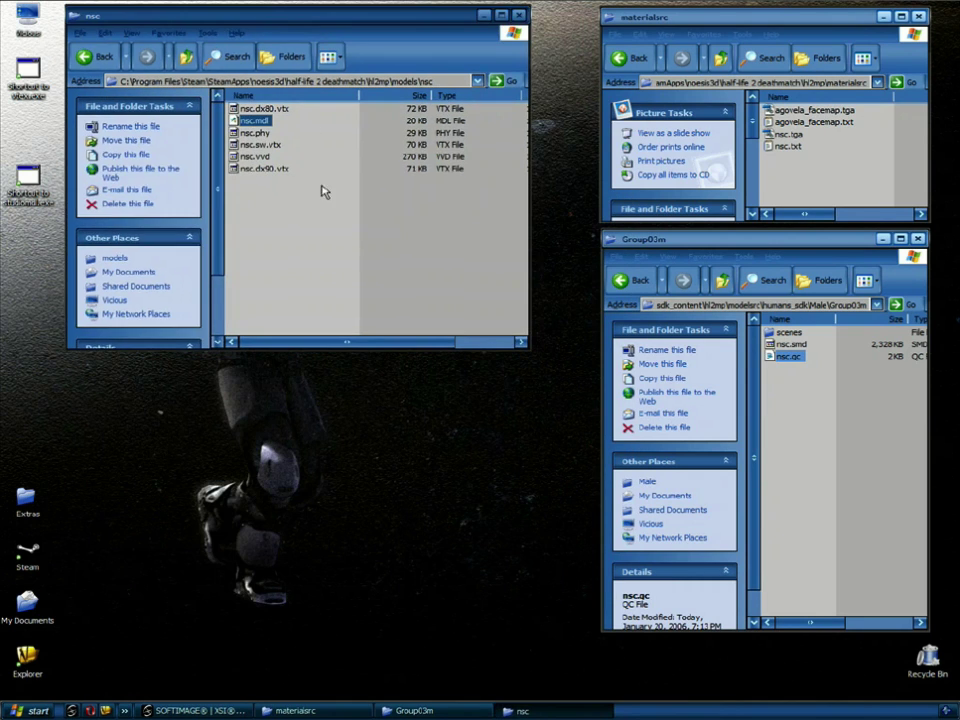
left_click(465, 178)
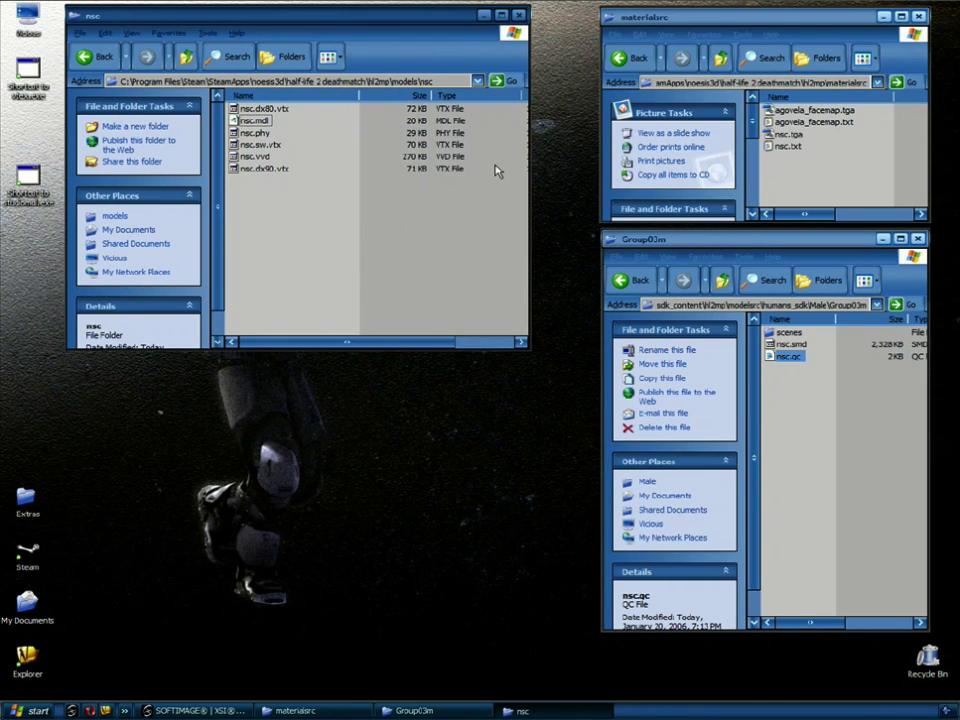
Go up from materialsrc to hl2mp, make that window taller, and open the materials folder
left_click_drag(786, 26, 756, 28)
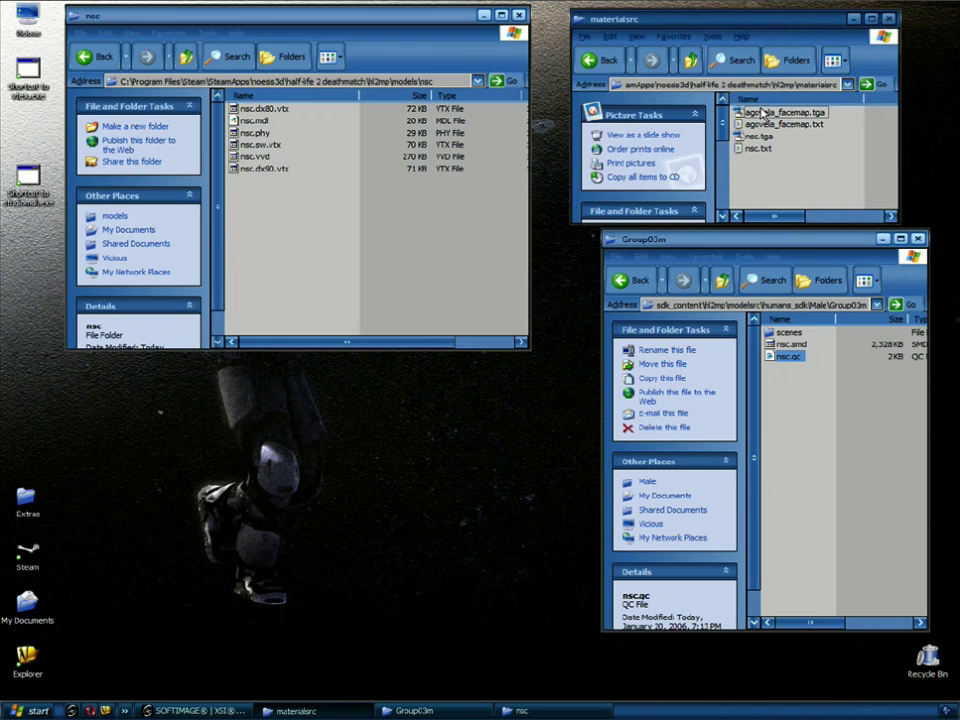
left_click(691, 61)
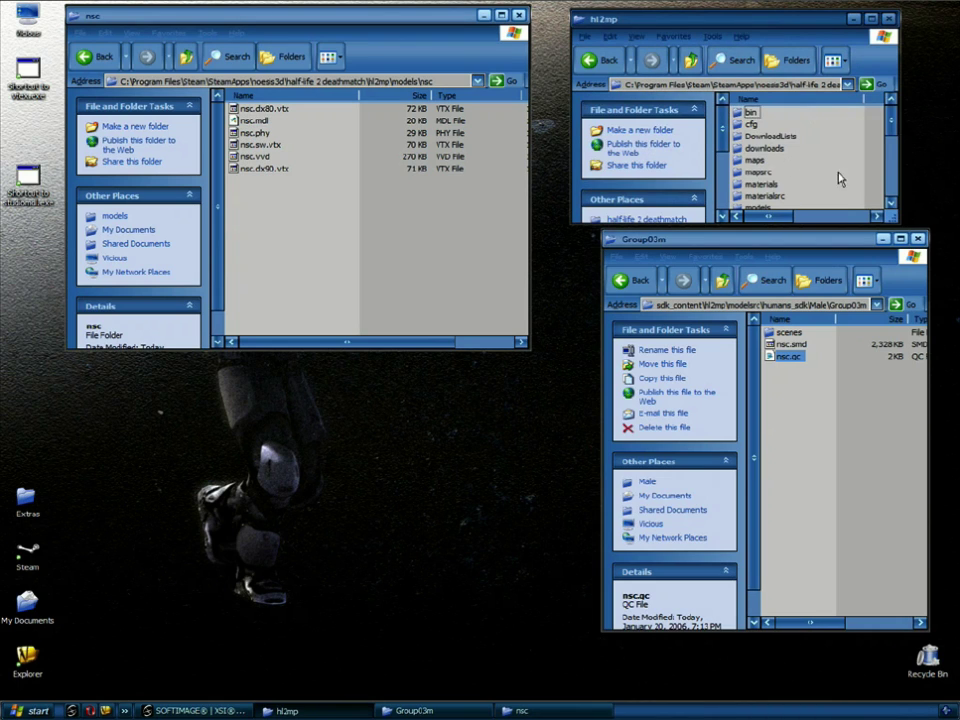
left_click_drag(893, 238, 904, 424)
double_click(767, 186)
Move nsc.vtf from the materials folder into its nsc subfolder
left_click(757, 160)
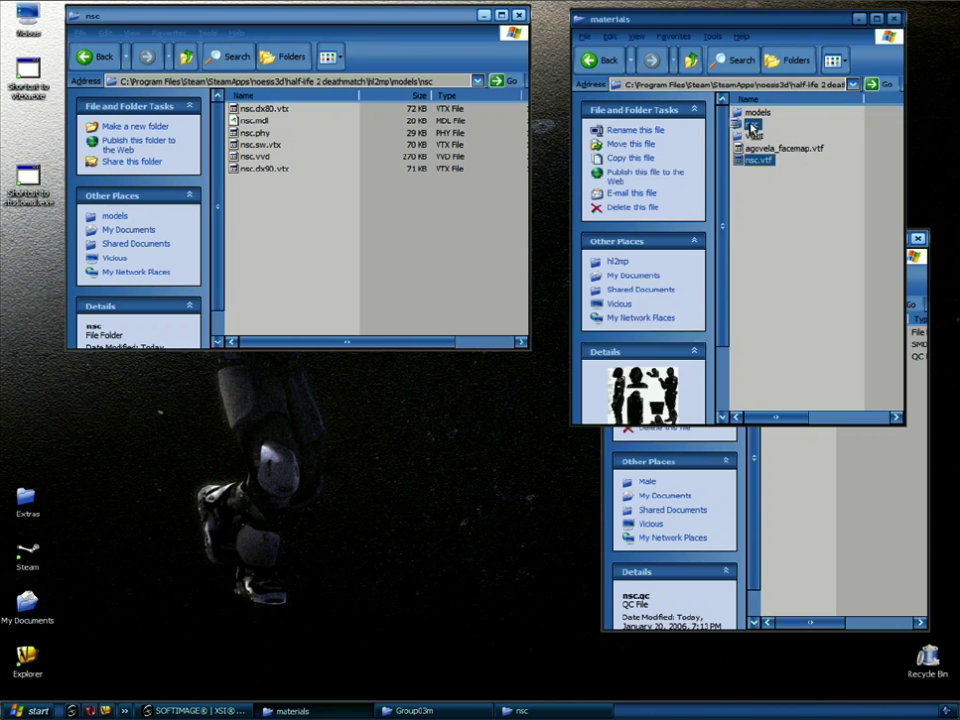
left_click_drag(753, 127, 754, 129)
left_click(367, 197)
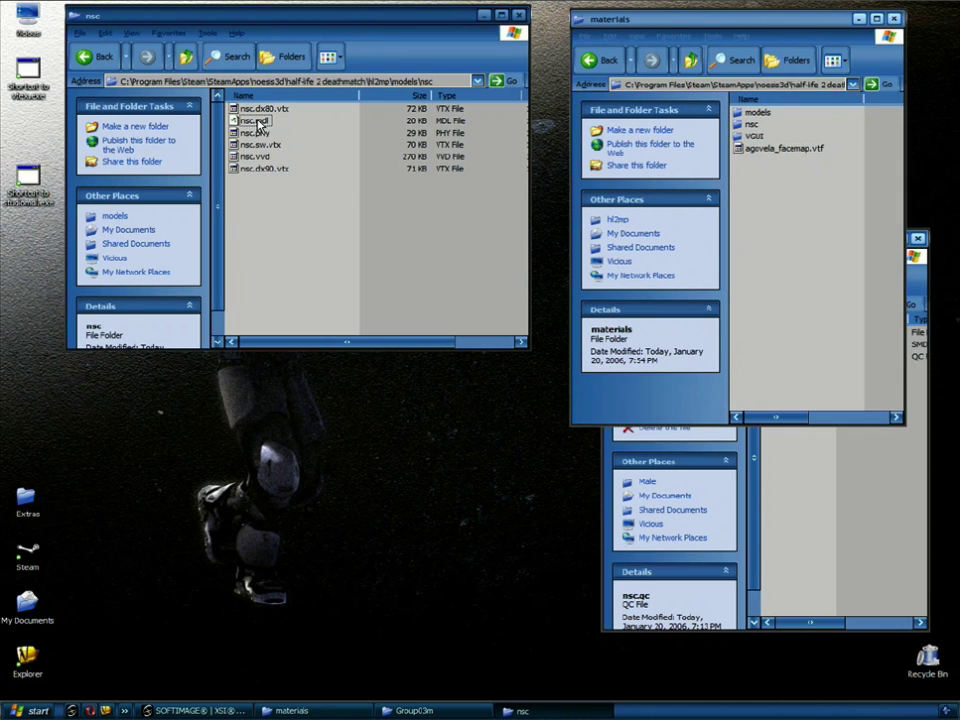
Reopen nsc.mdl in the model viewer and rotate the character to check its texture
left_click(257, 121)
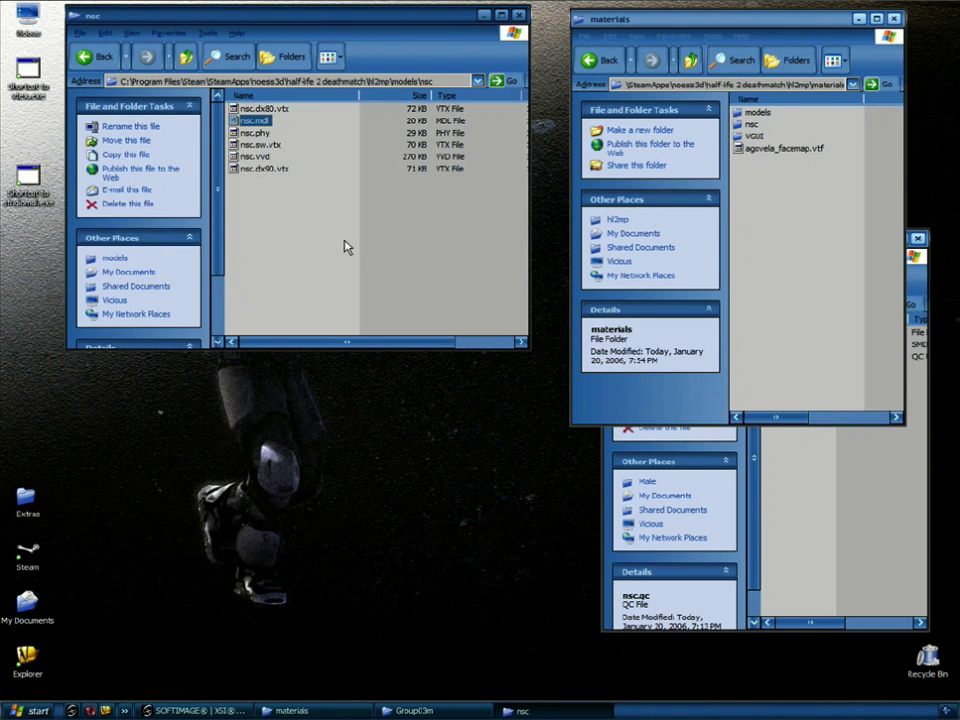
key("Return")
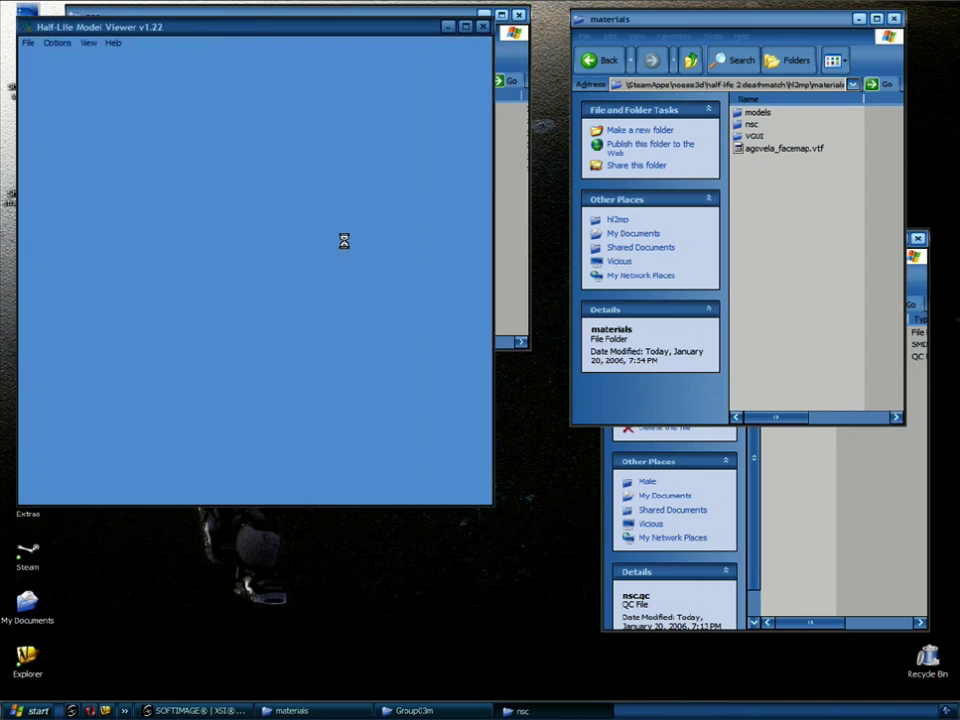
left_click_drag(343, 246, 309, 229)
left_click_drag(253, 213, 291, 208)
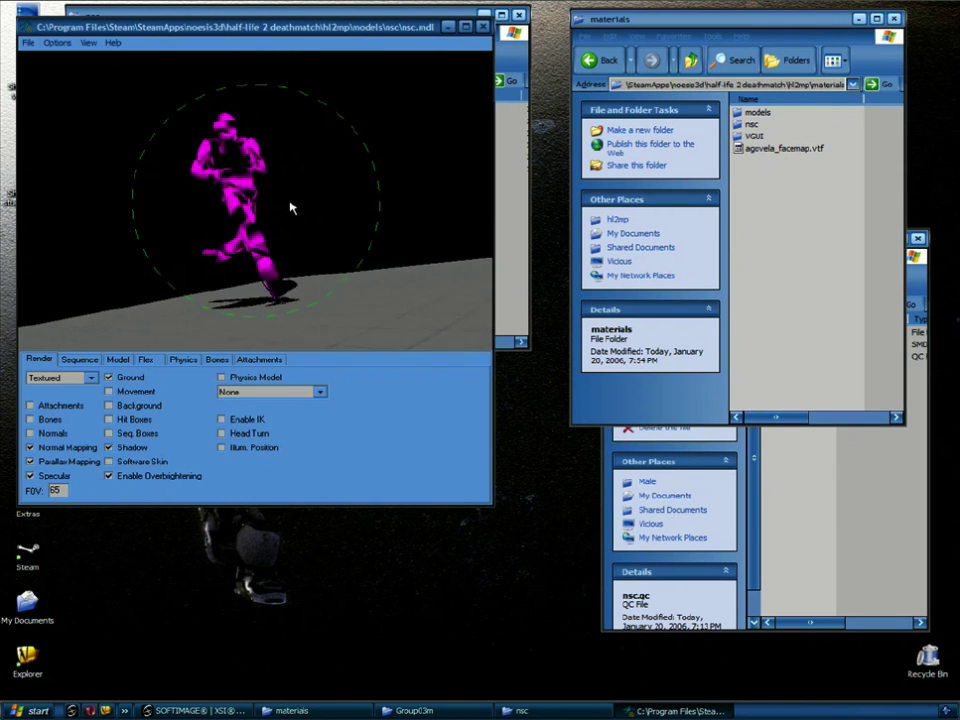
Close the model viewer and undo the move of nsc.vtf out of the materials folder
left_click(482, 27)
left_click(610, 36)
left_click(621, 51)
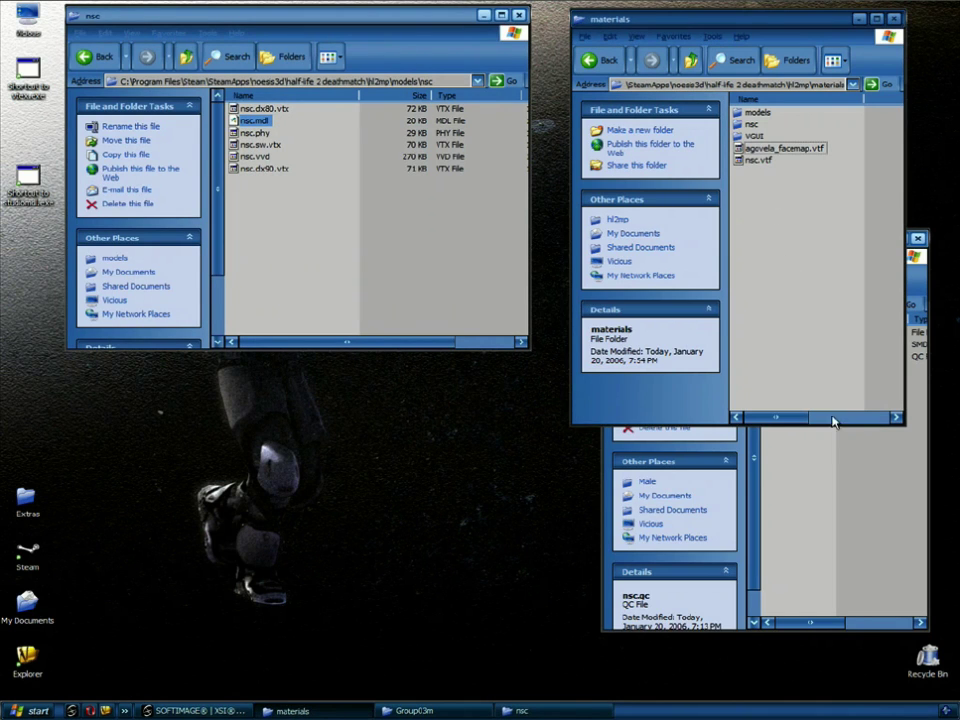
Bring the Group03m folder forward and open nsc.qc in Notepad
left_click(851, 460)
left_click(788, 357)
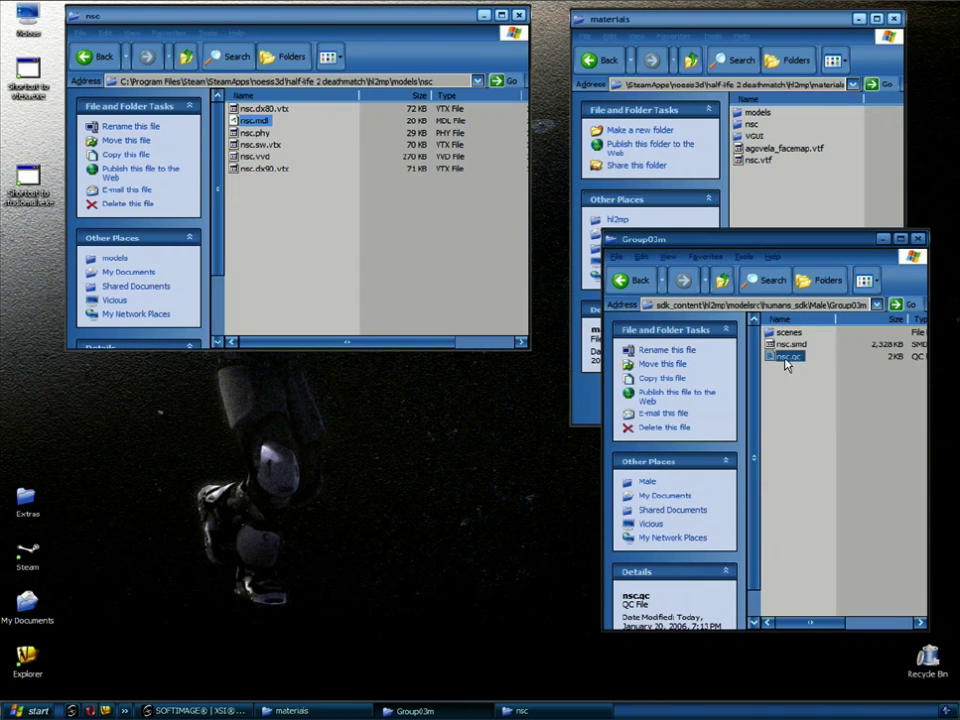
double_click(789, 357)
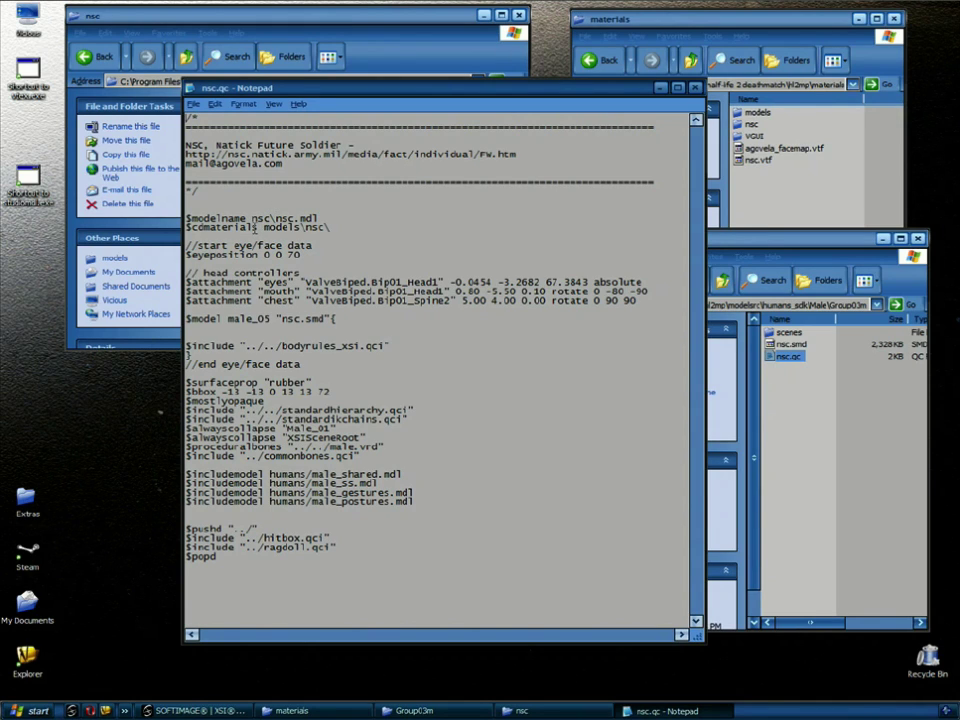
Close nsc.qc and the Group03m folder, and reopen nsc.mdl in a maximized model viewer
left_click(696, 88)
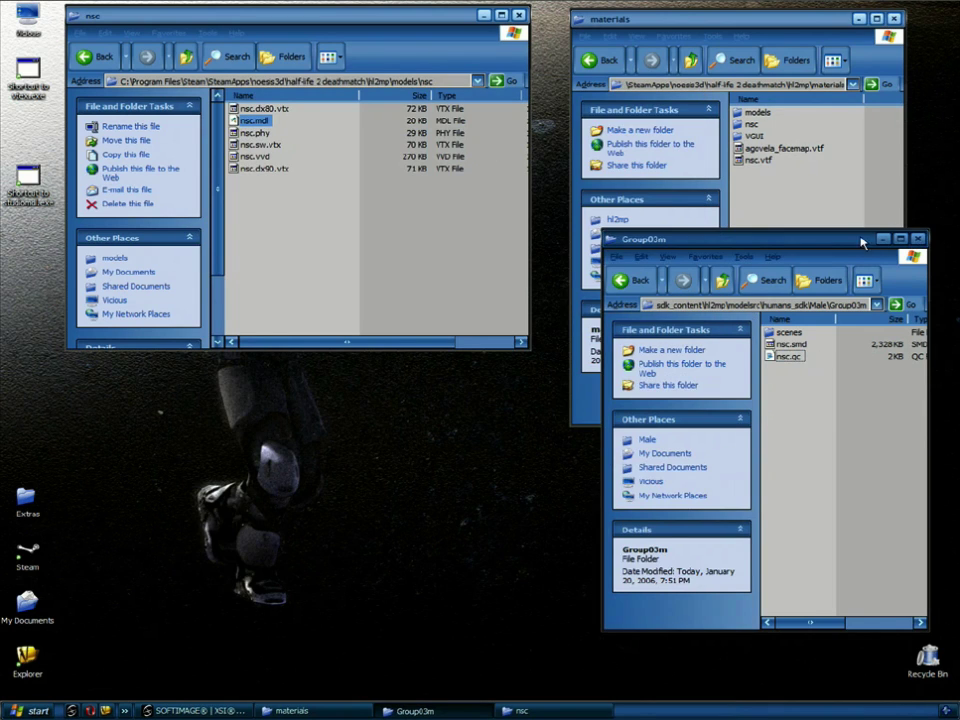
key("alt+F4")
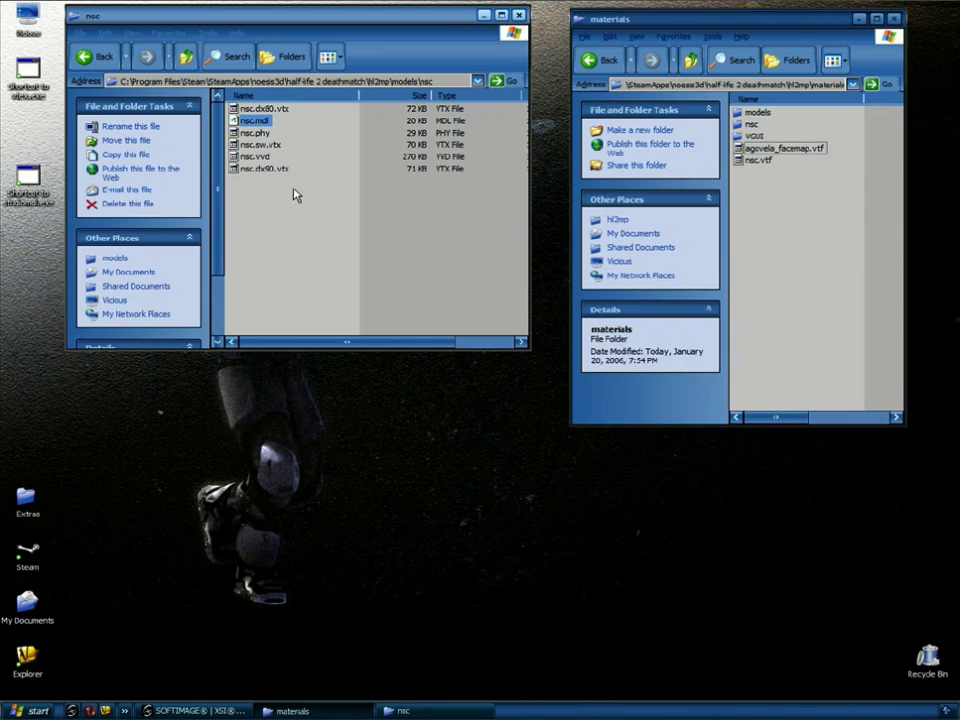
left_click(265, 122)
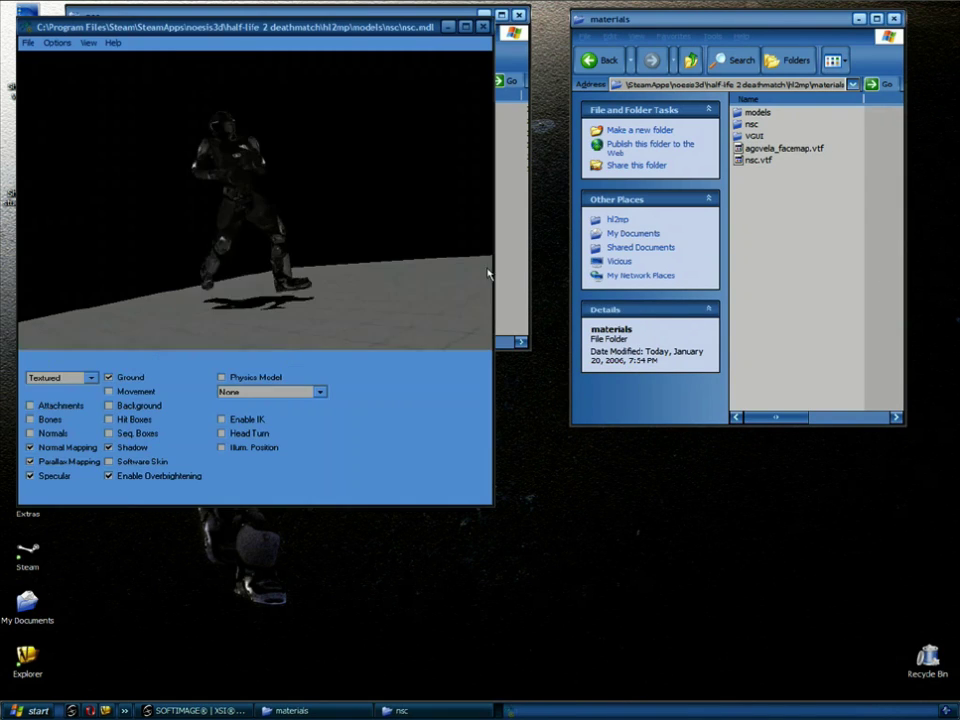
left_click(465, 26)
Step through the character's animation sequences, including the crouching pistol and grenade idles and cwalk_pistol, to check its movement
left_click_drag(643, 332, 525, 444)
left_click_drag(414, 420, 372, 415)
left_click(62, 577)
left_click(63, 595)
key("Down")
key("Down")
key("Down")
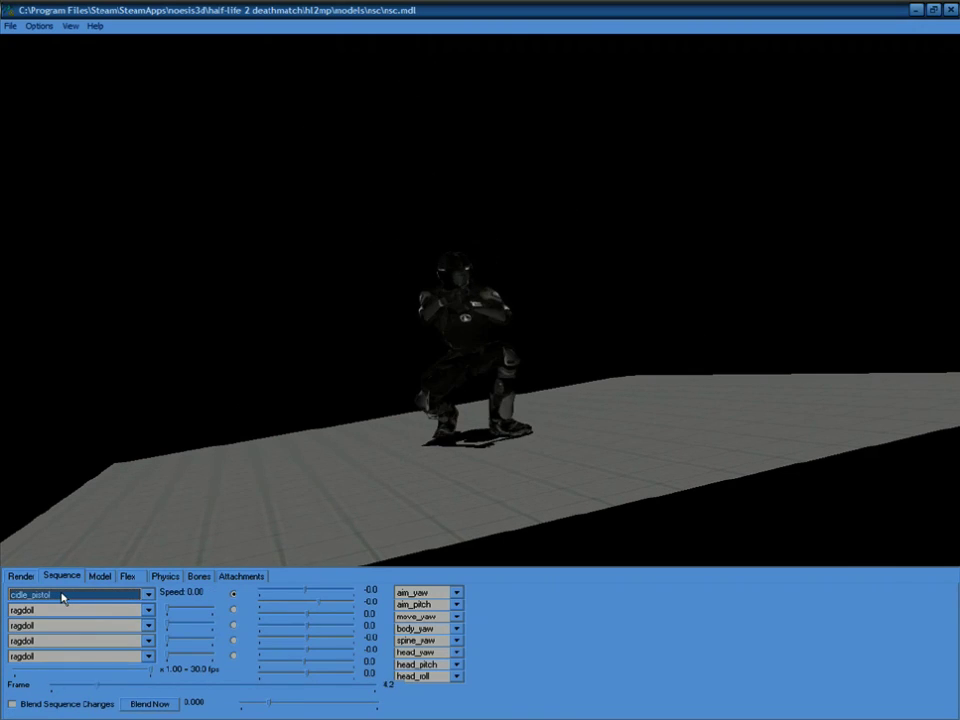
key("Down")
key("Down")
key("Down")
key("Down")
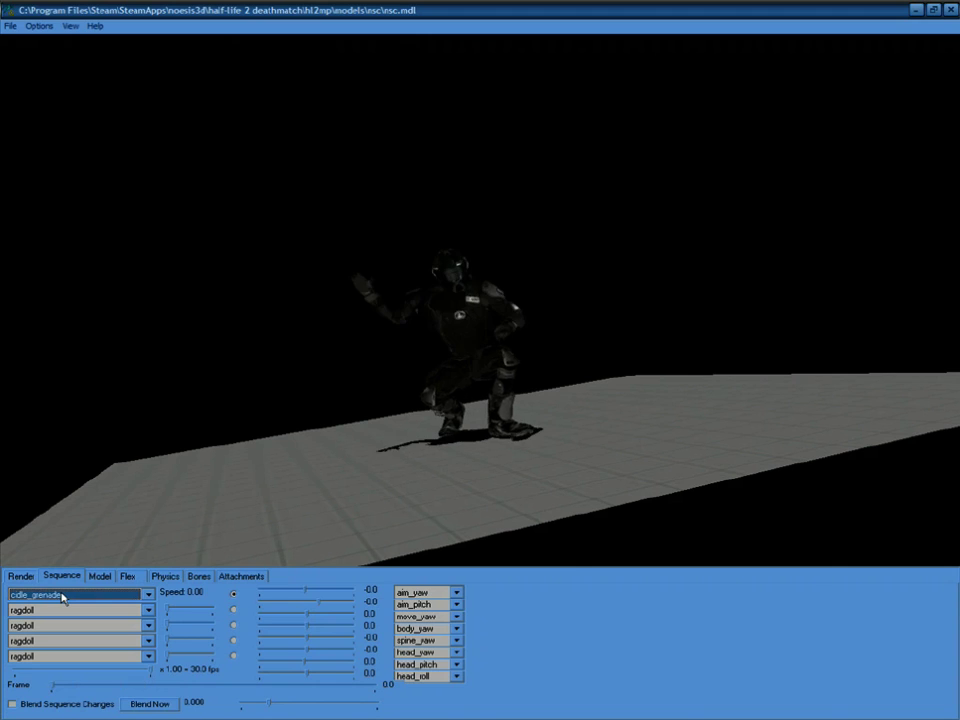
key("Down")
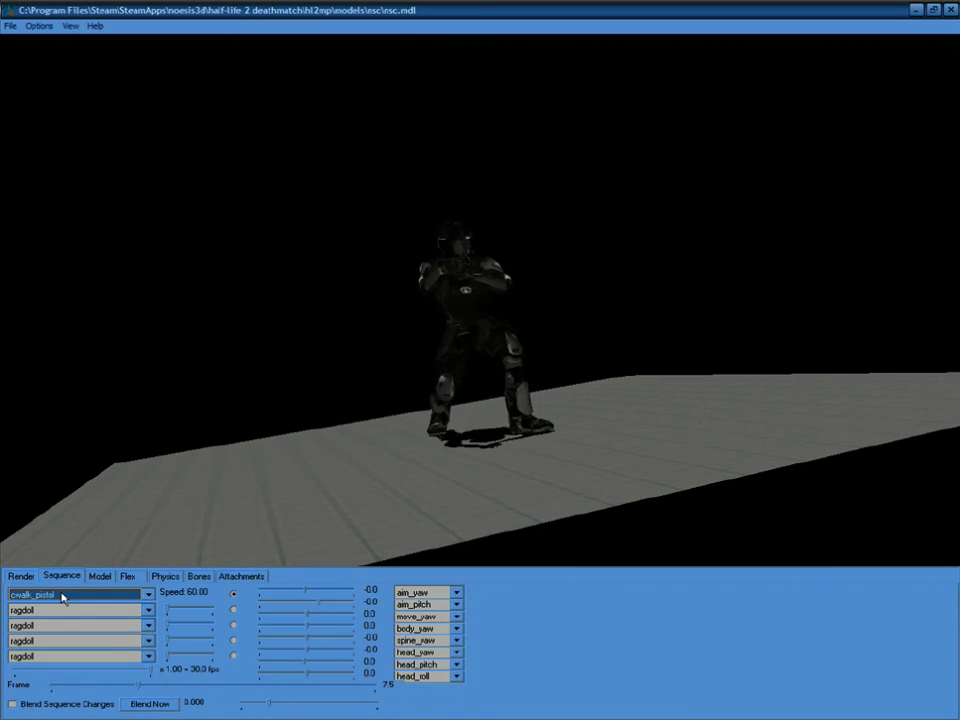
left_click_drag(396, 392, 358, 414)
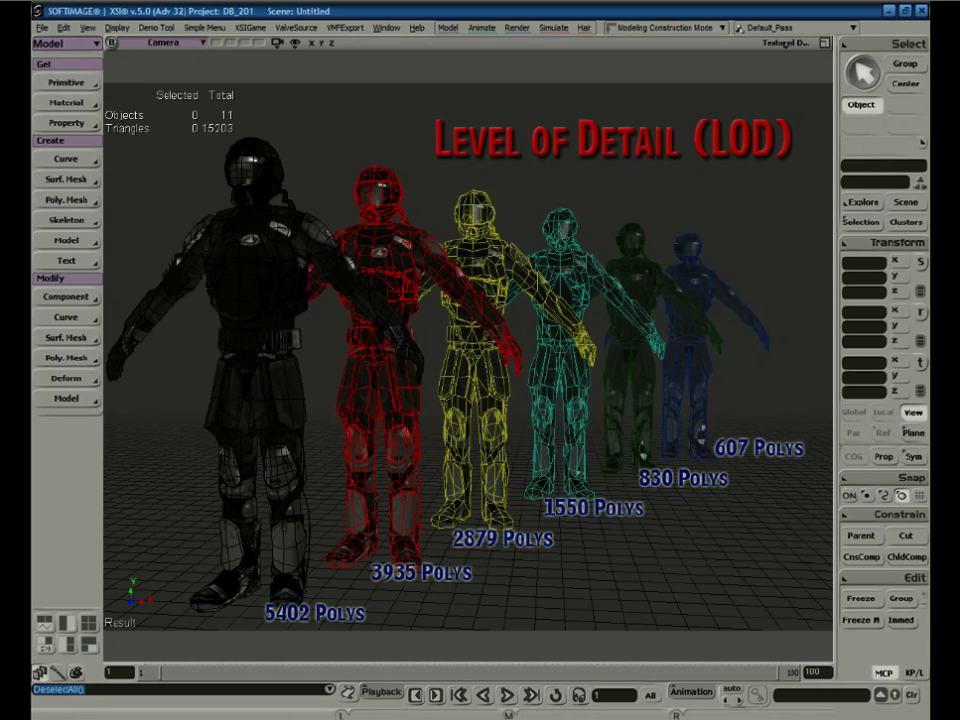
In SOFTIMAGE XSI, open the NSC_Rigged scene from the DB_201 project
left_click(42, 27)
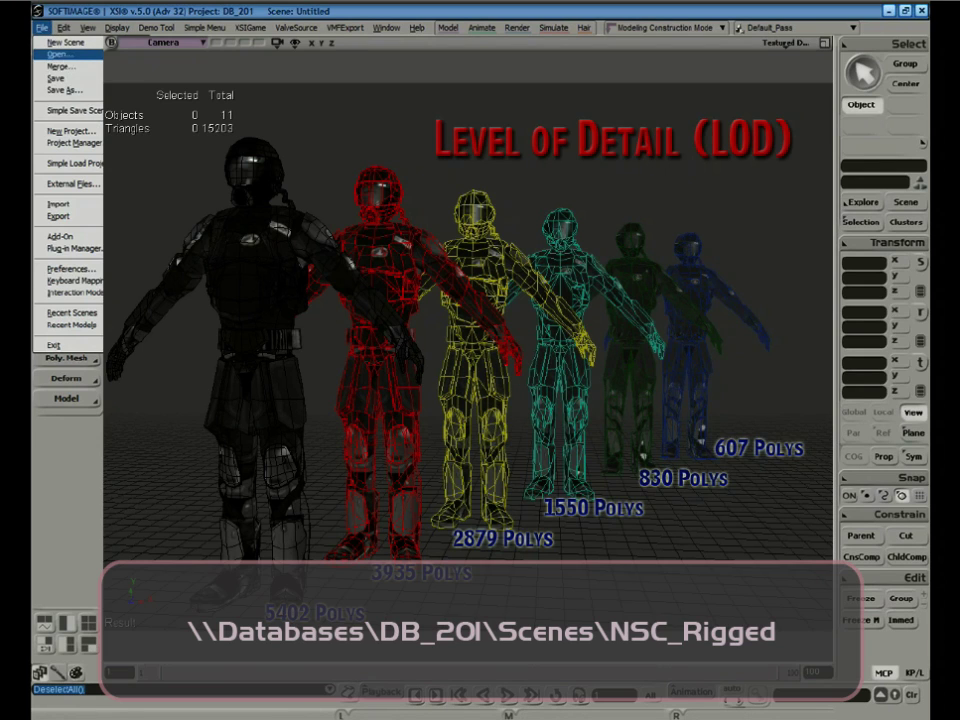
left_click(60, 55)
left_click(681, 216)
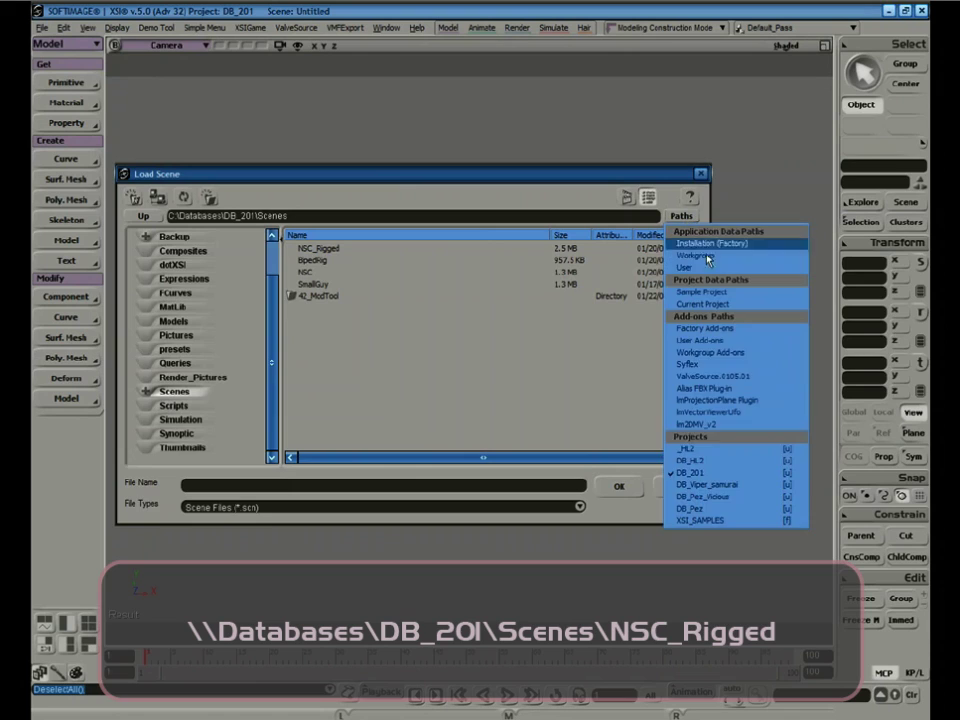
left_click(705, 472)
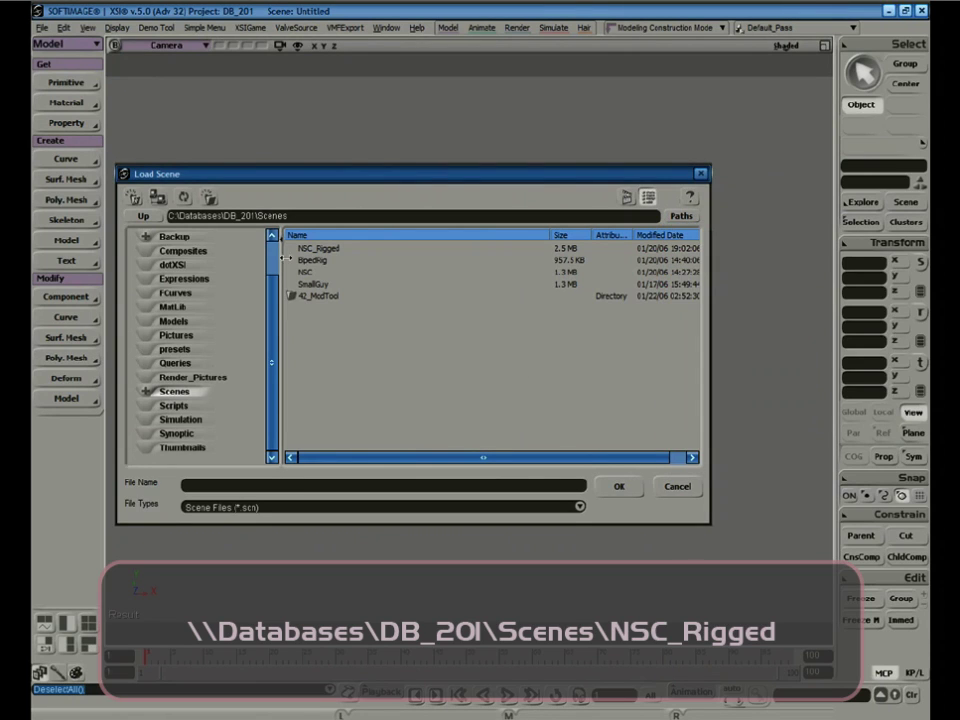
left_click(318, 249)
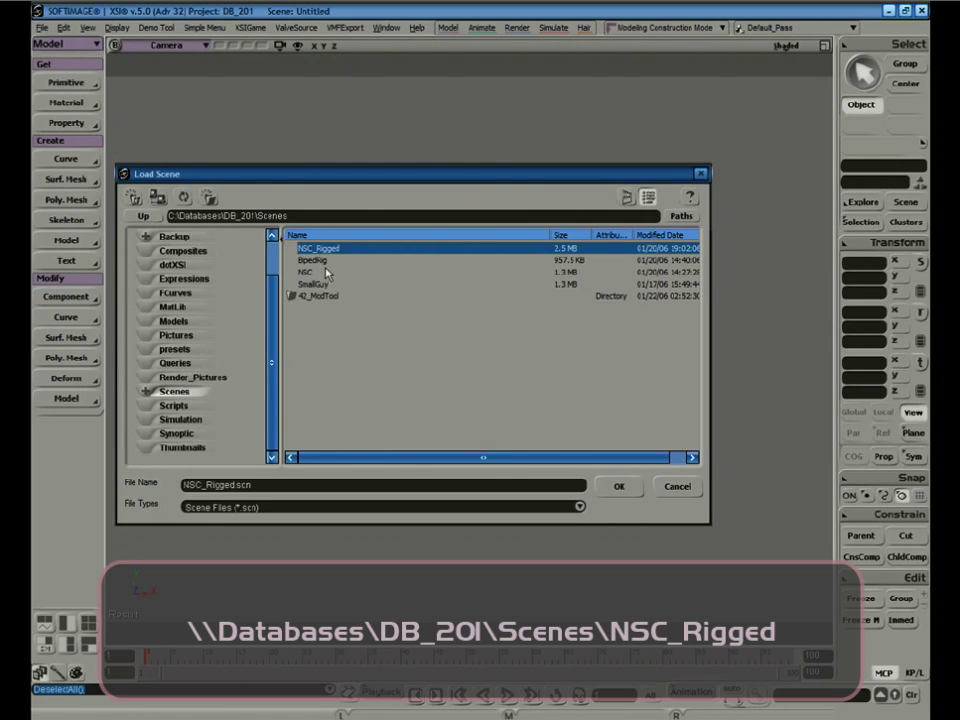
left_click(620, 487)
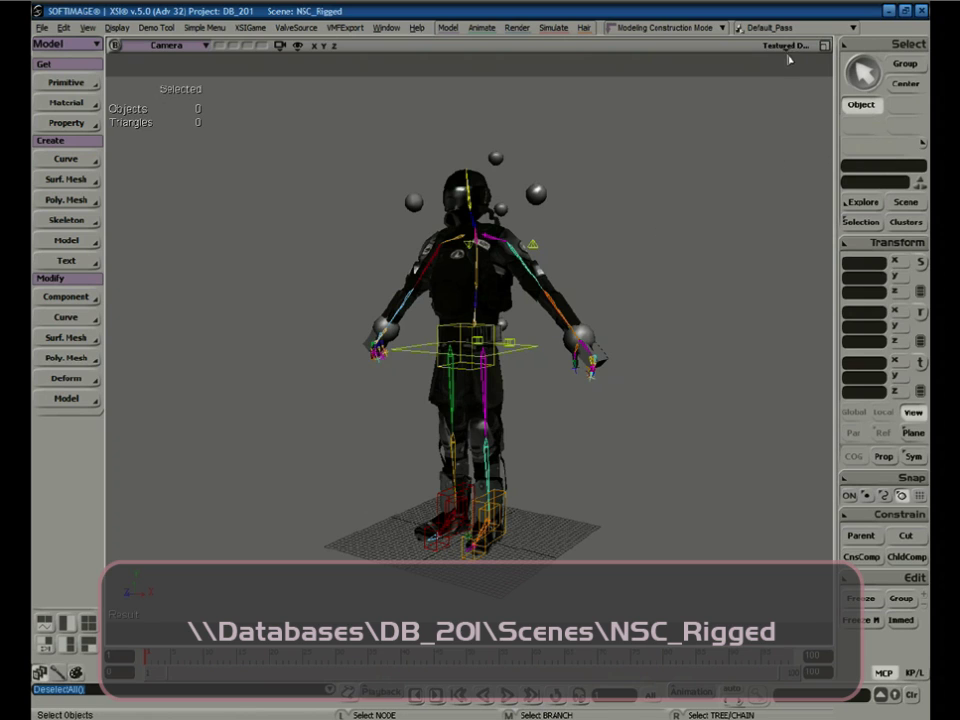
Turn off XRay Mode in the camera view's display options
left_click(786, 47)
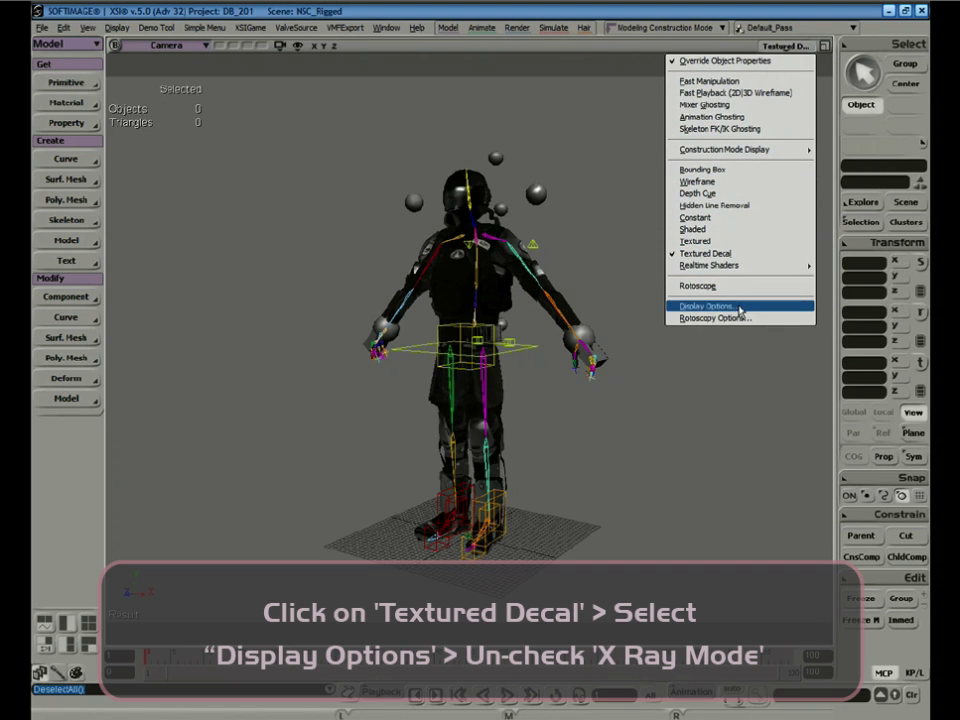
left_click(740, 307)
left_click(488, 436)
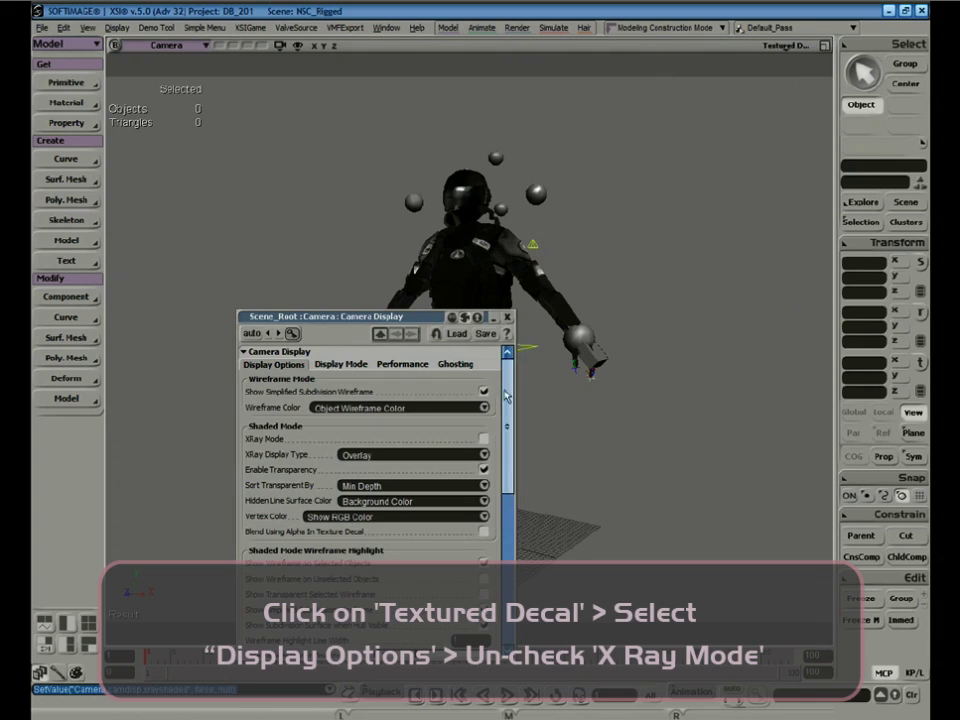
left_click(507, 316)
left_click(653, 255)
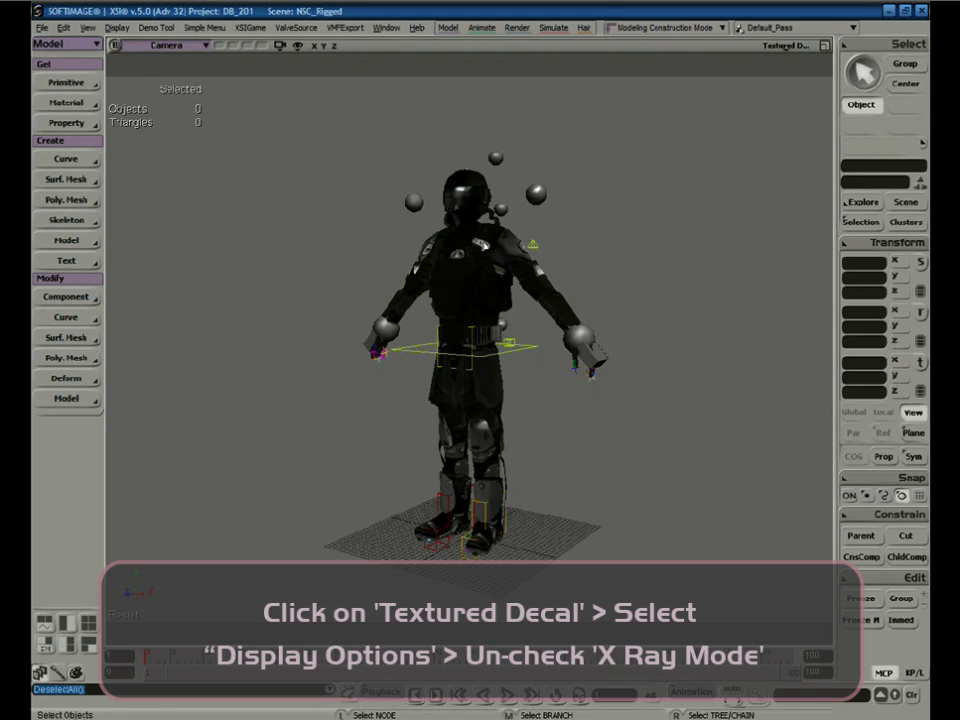
Select and deselect the character mesh to examine its wireframe and triangle count
left_click(483, 250)
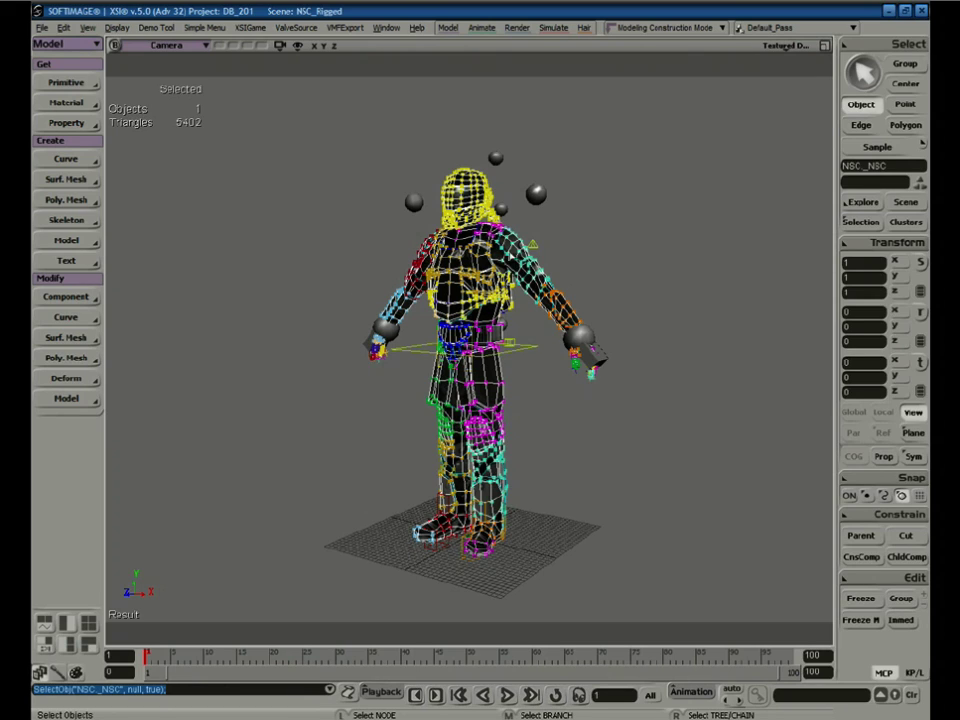
left_click(634, 275)
left_click(463, 200)
left_click(394, 251)
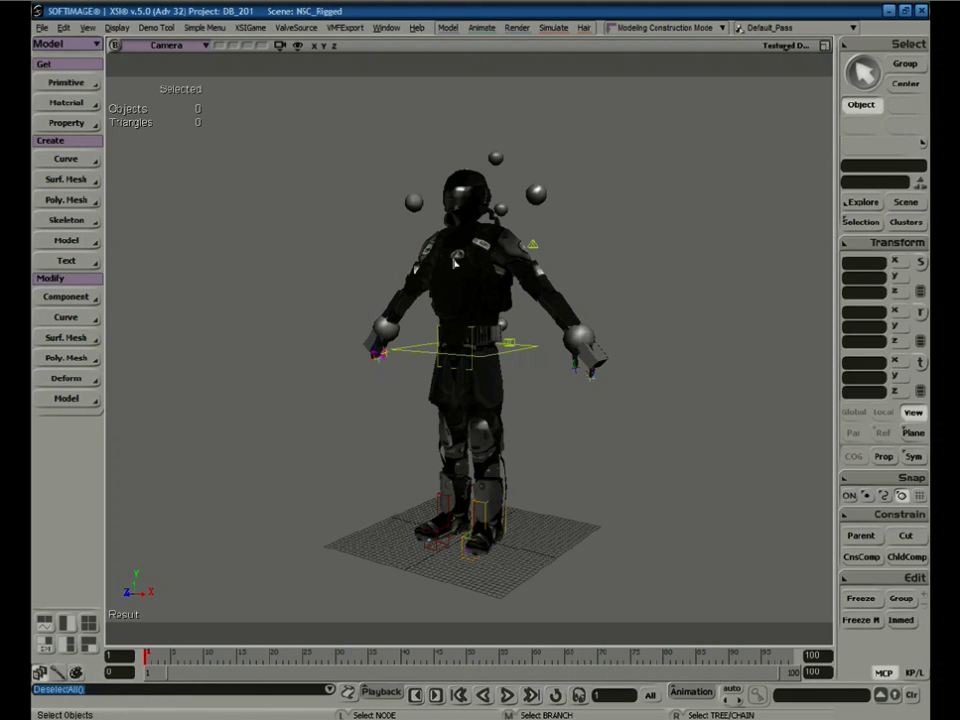
Apply Polygon Reduction to the character mesh and move its settings clear of the triangle count
left_click(455, 262)
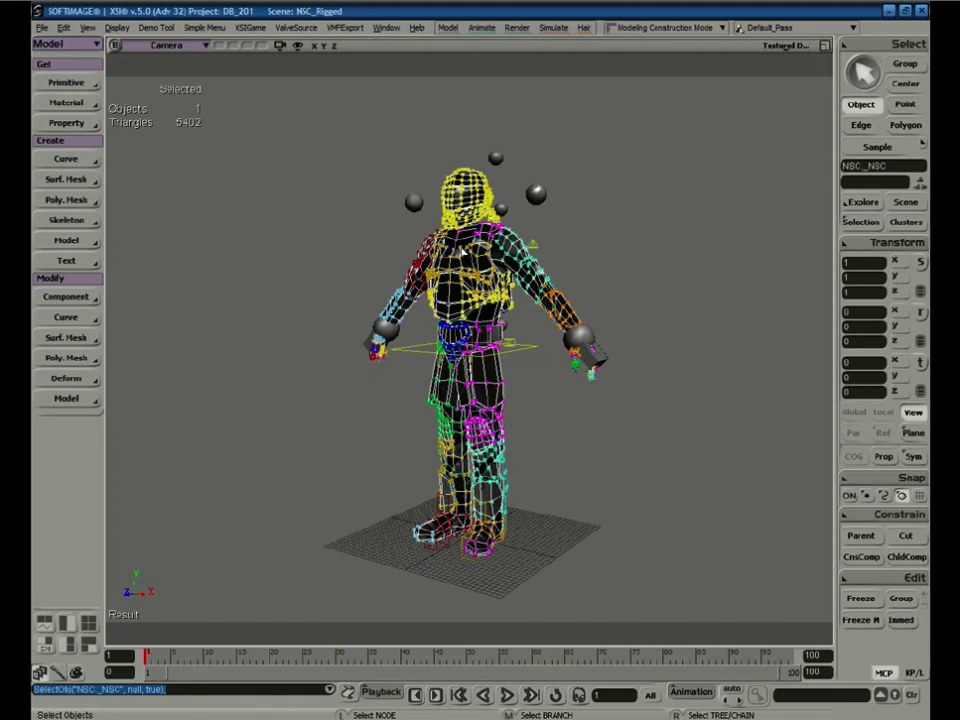
left_click(68, 362)
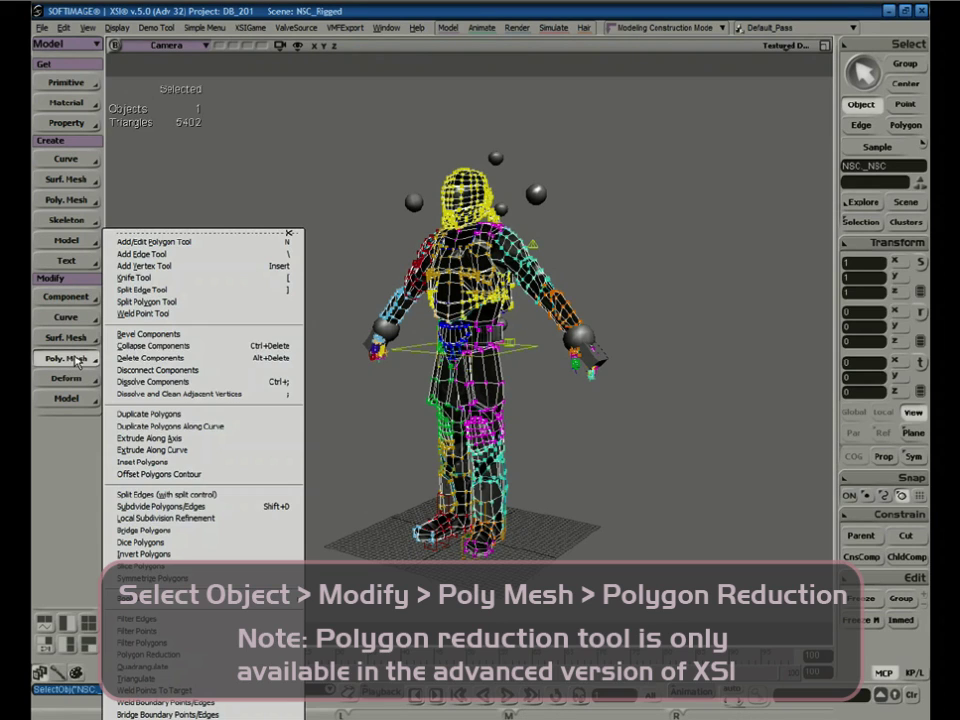
left_click(190, 656)
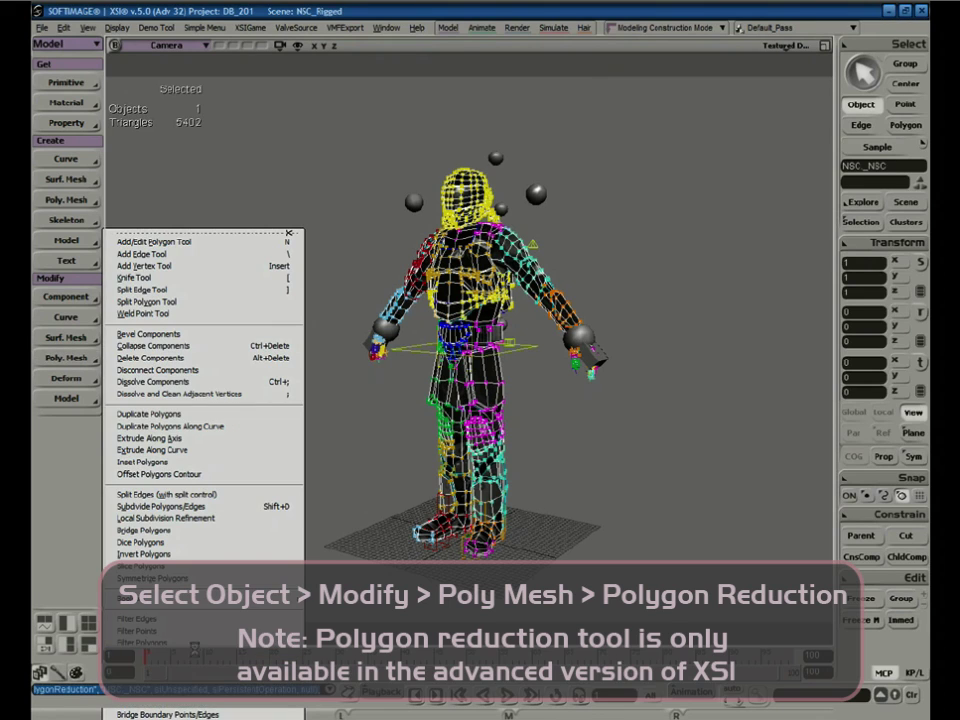
left_click(179, 363)
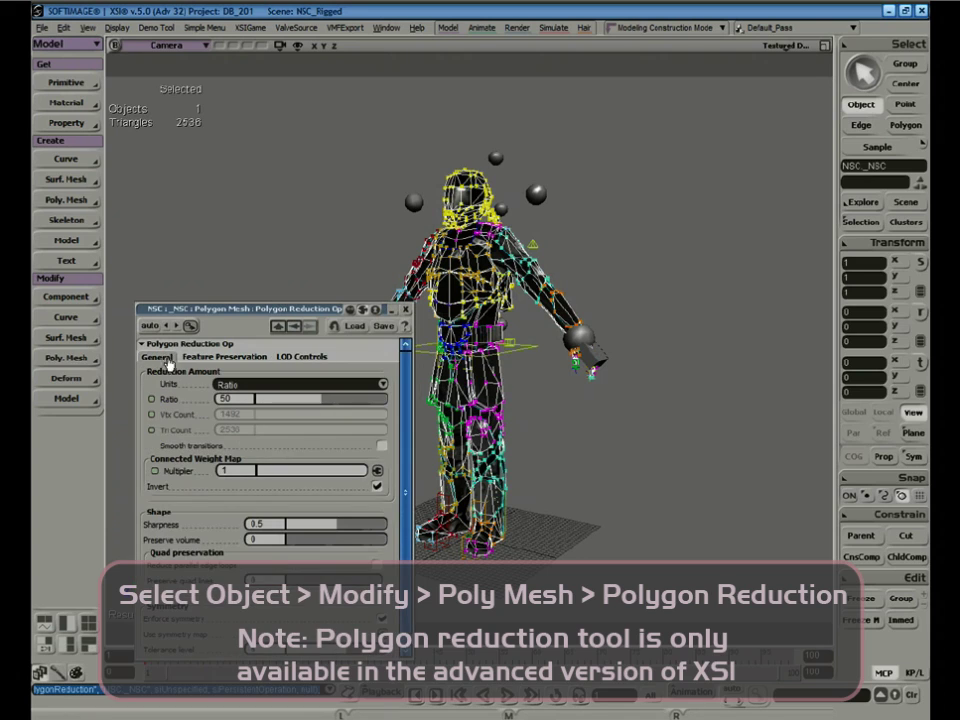
left_click_drag(211, 309, 191, 250)
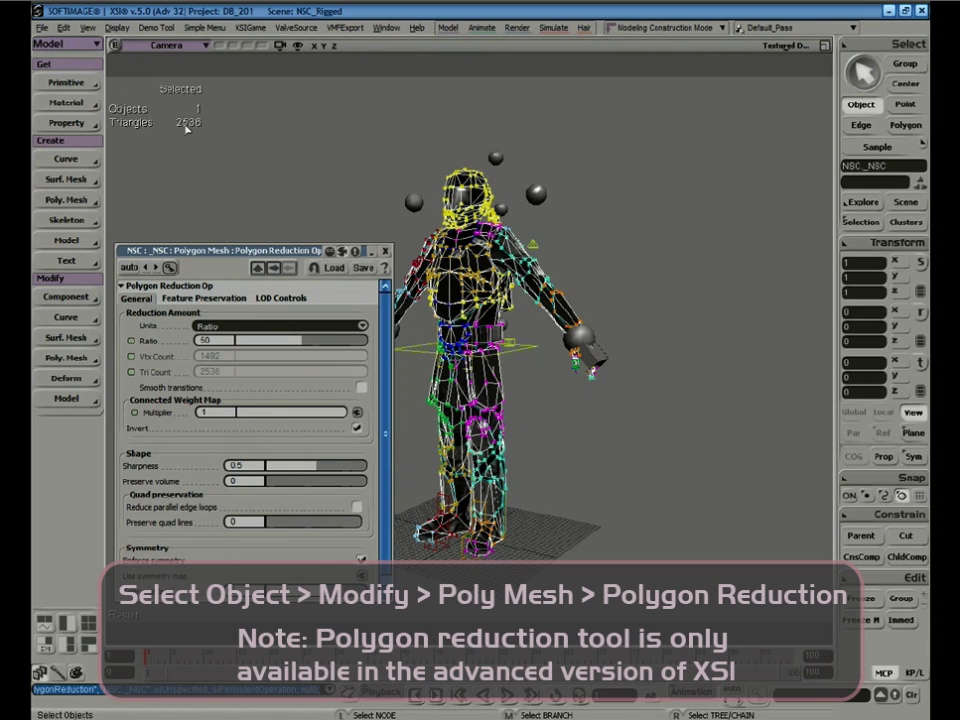
left_click_drag(645, 219, 643, 245)
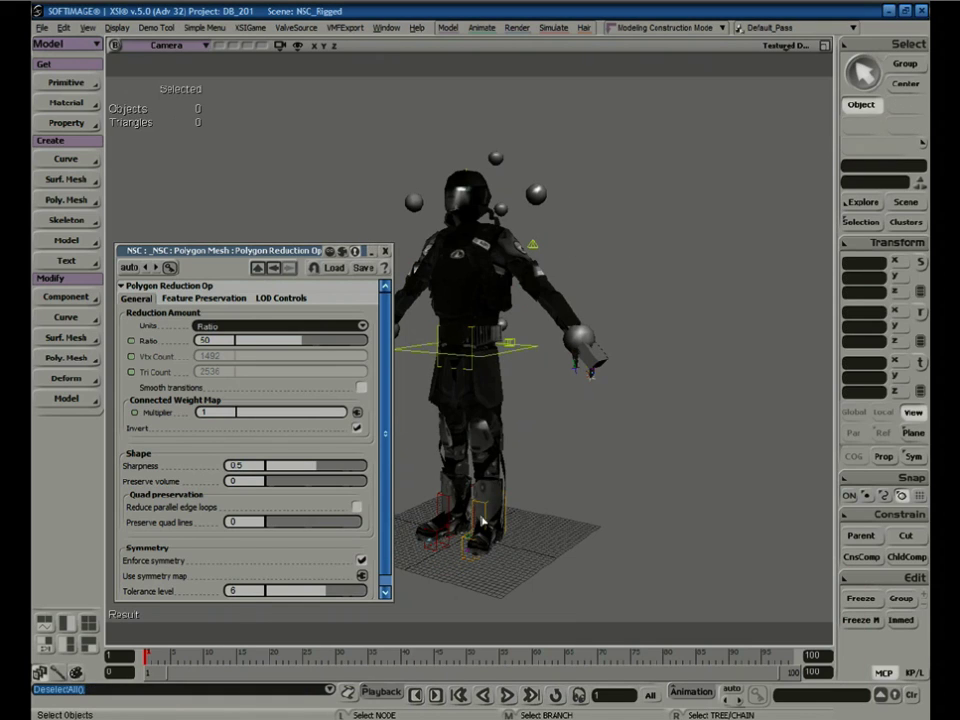
Set the polygon reduction ratio to 0 for the character mesh
left_click_drag(301, 340, 207, 348)
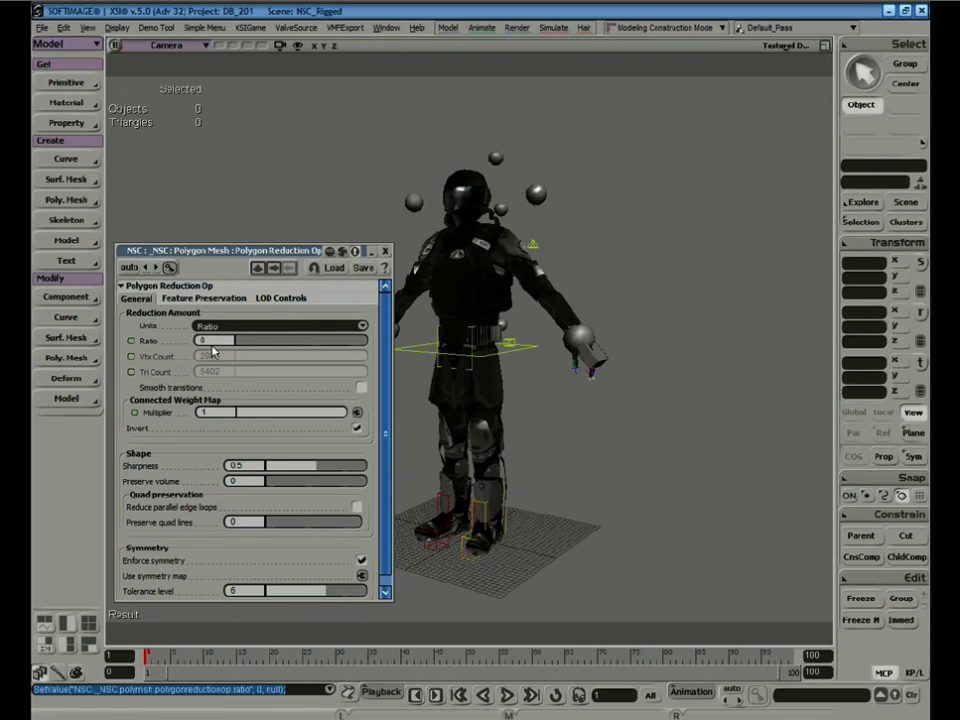
left_click(441, 253)
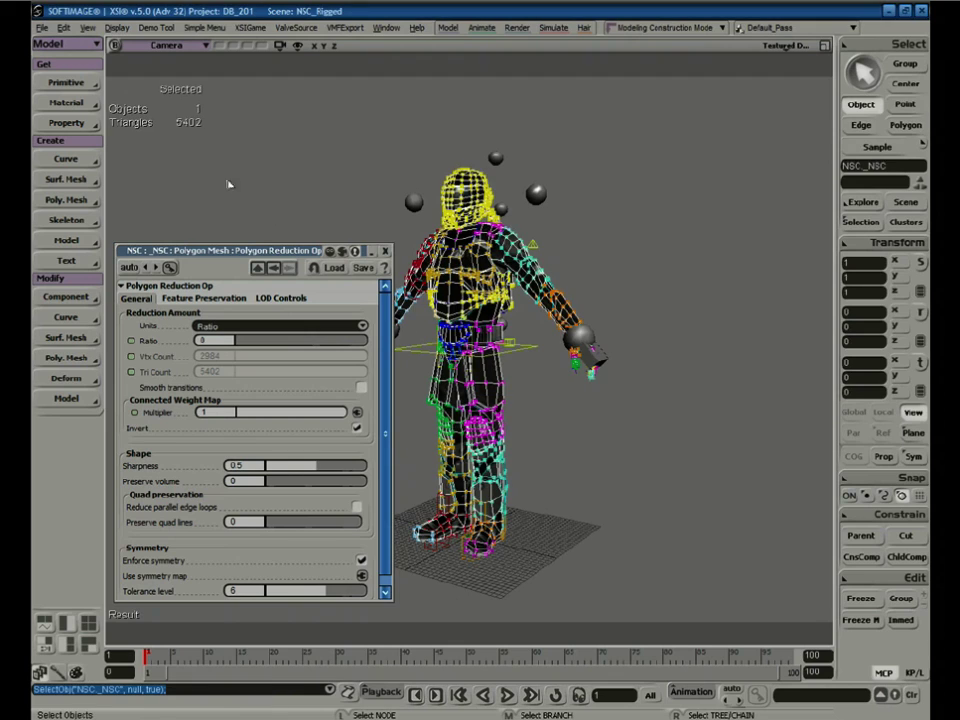
left_click(251, 345)
left_click_drag(251, 345, 216, 343)
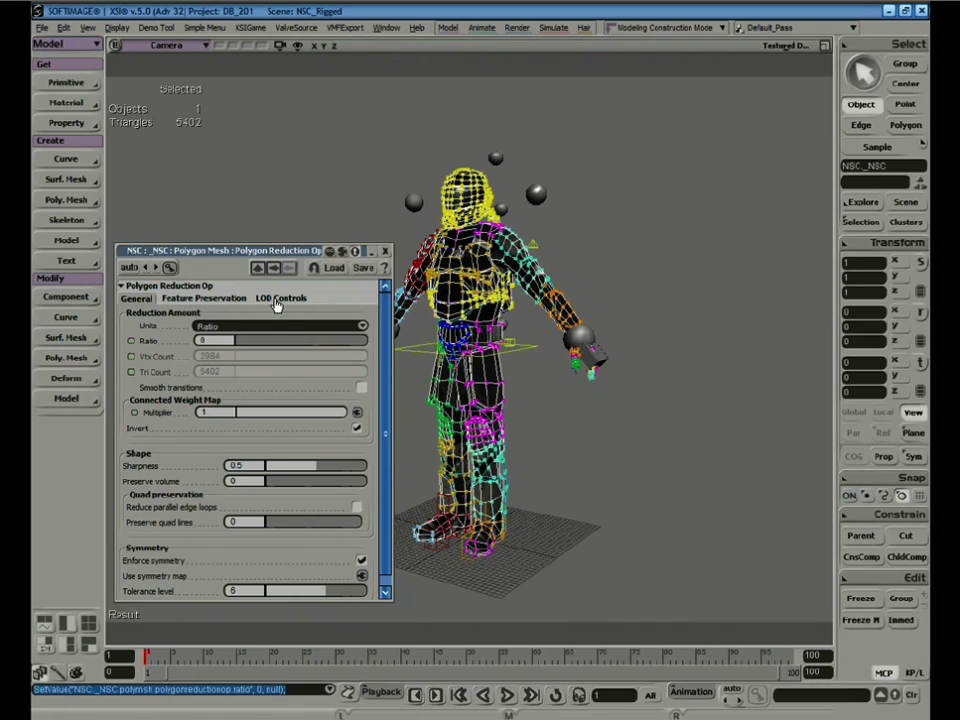
Enable Use LODs and activate control by LOD stage for the polygon reduction
left_click(279, 299)
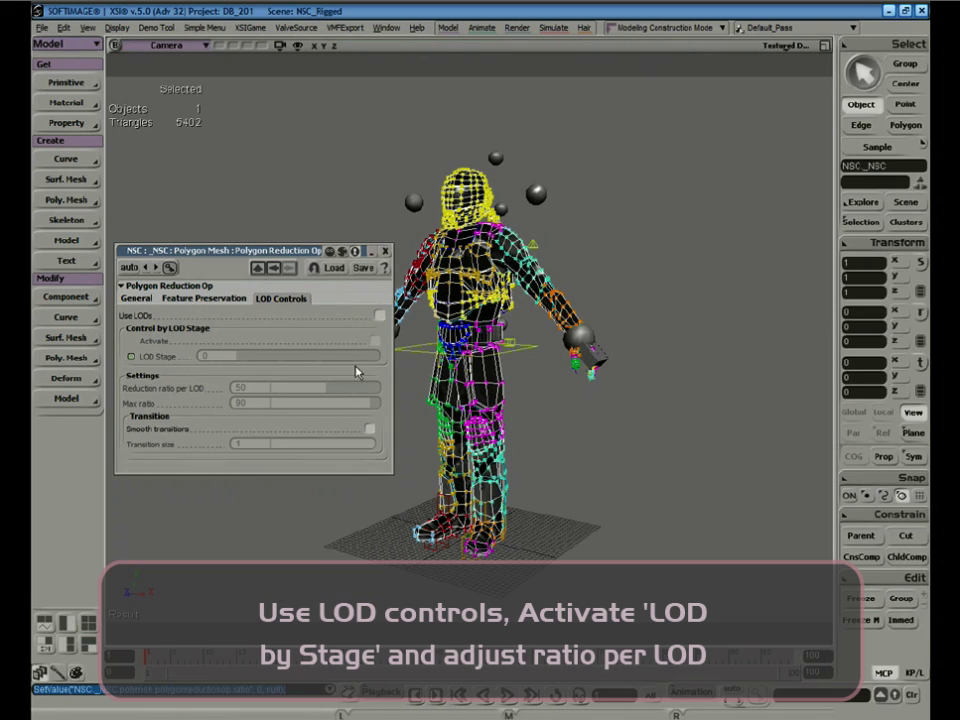
left_click(380, 316)
left_click(375, 340)
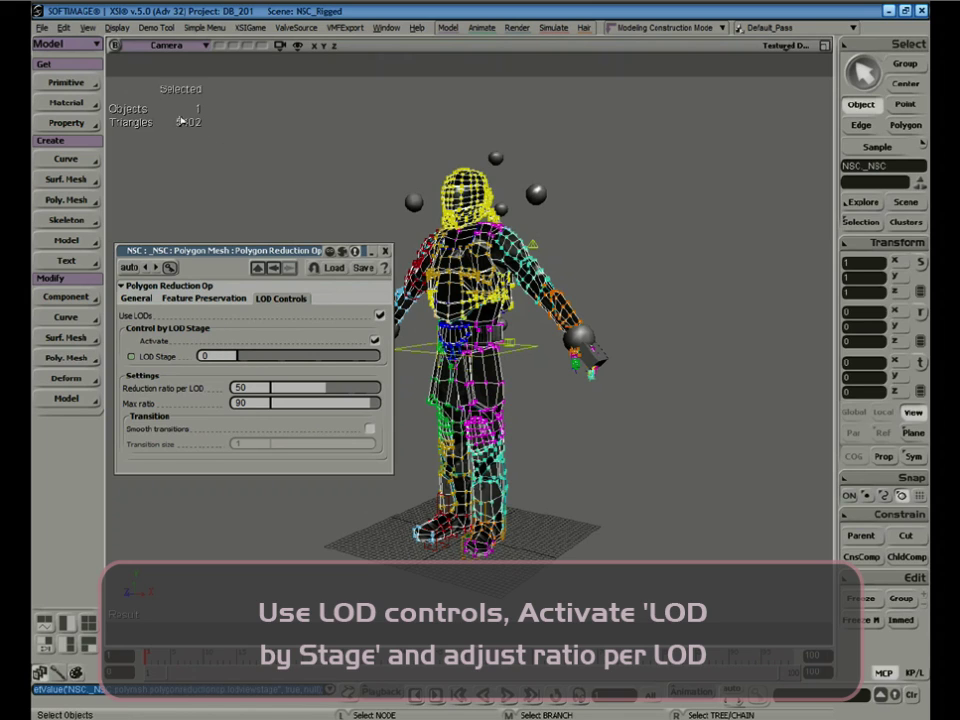
Raise the LOD Stage to 1 and on to 5, and deselect the mesh to inspect the reduction
left_click(243, 362)
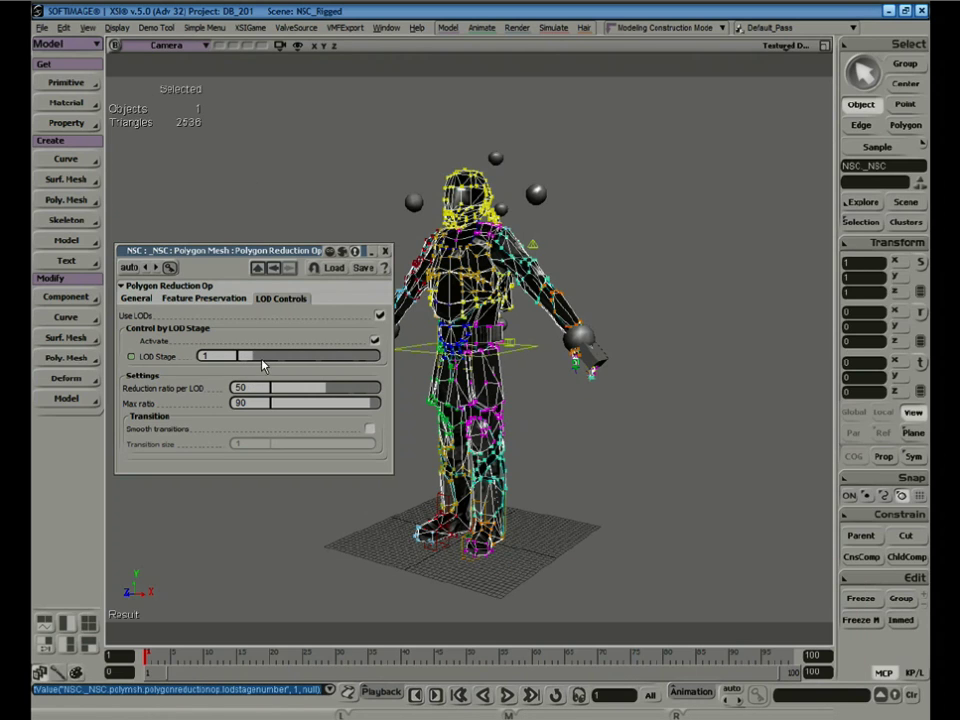
left_click_drag(254, 360, 312, 365)
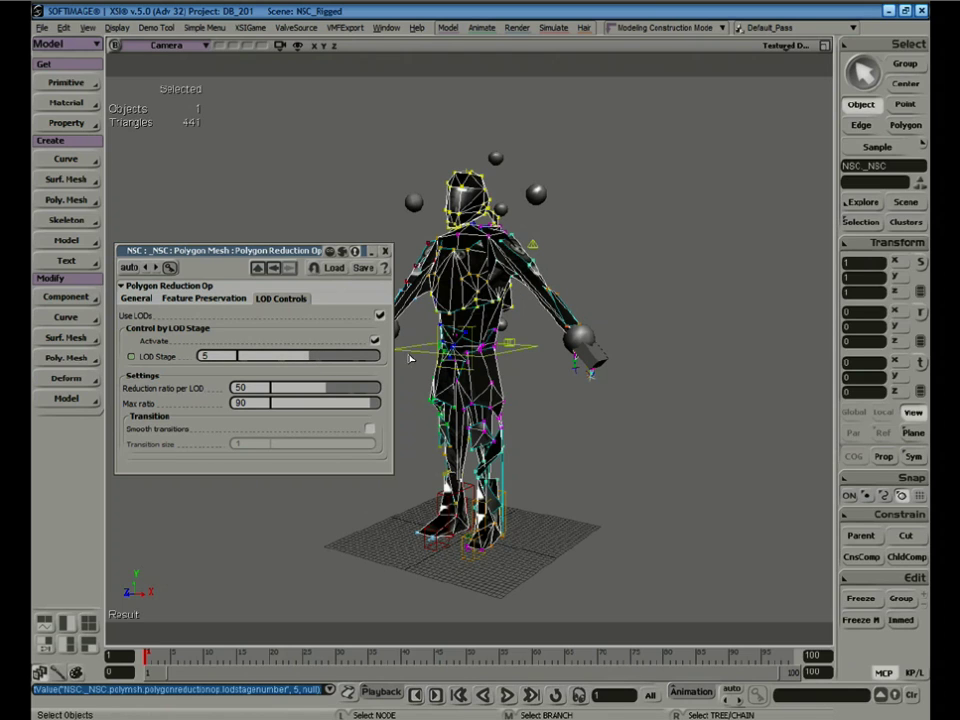
left_click(646, 298)
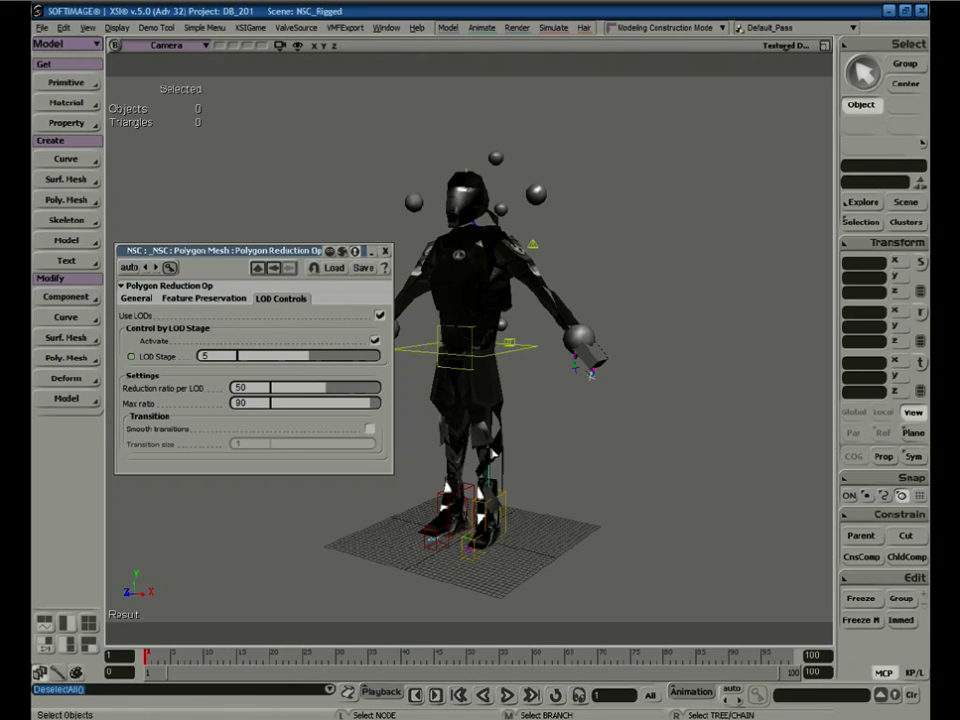
Reset the LOD Stage to 0 and set the reduction ratio per LOD to 25
left_click_drag(304, 356, 237, 356)
double_click(256, 387)
type("2")
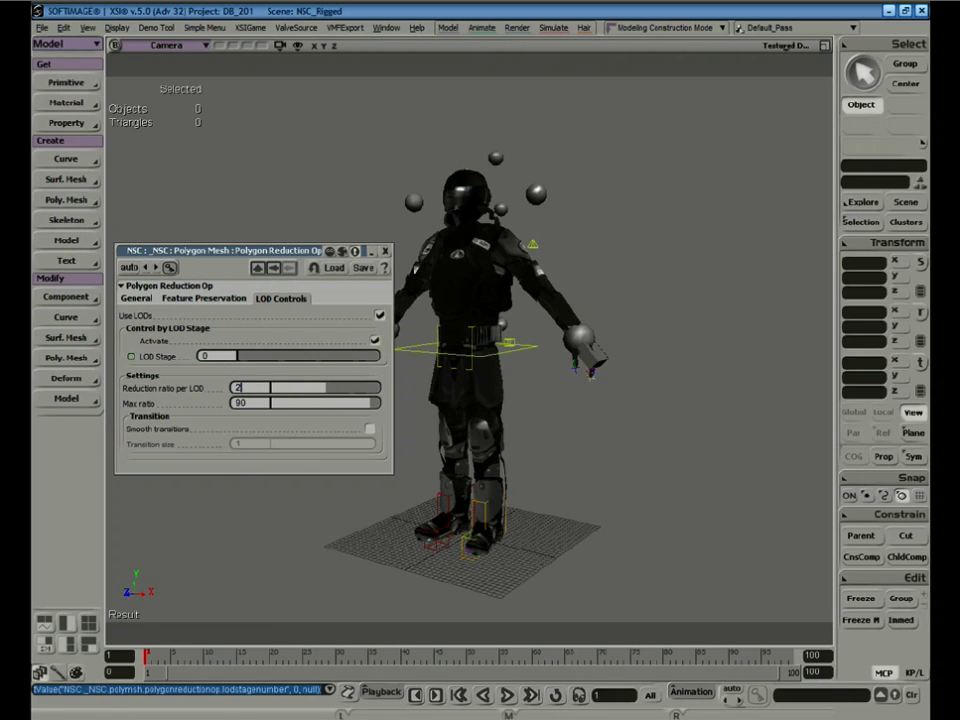
key("Return")
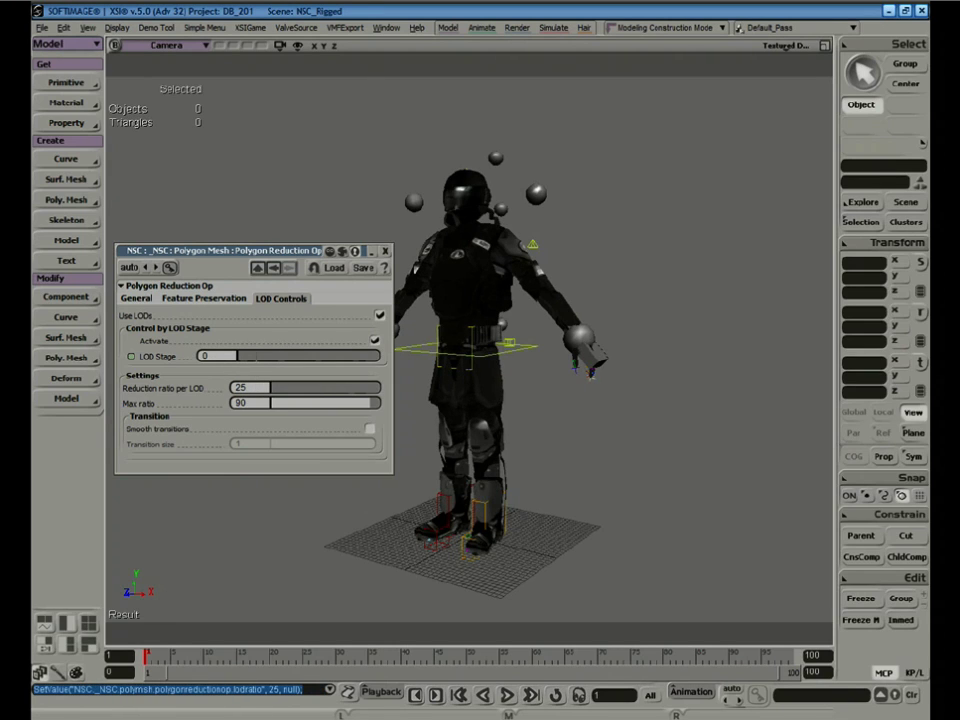
Set the LOD Stage to 5 and reselect the character mesh to check its triangle count
left_click_drag(243, 357, 315, 364)
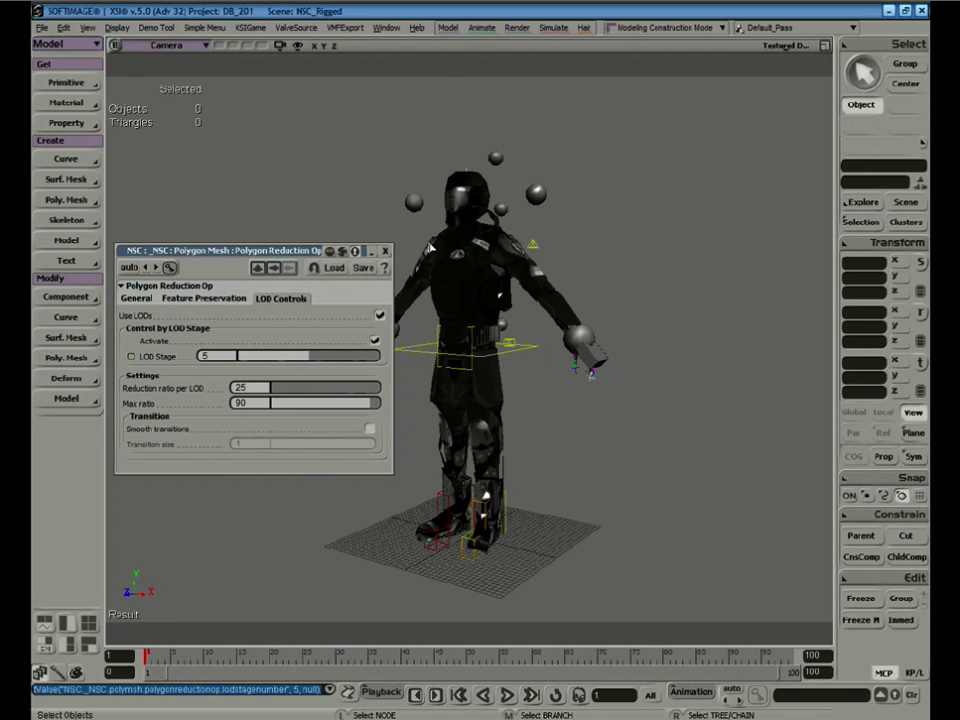
left_click(420, 262)
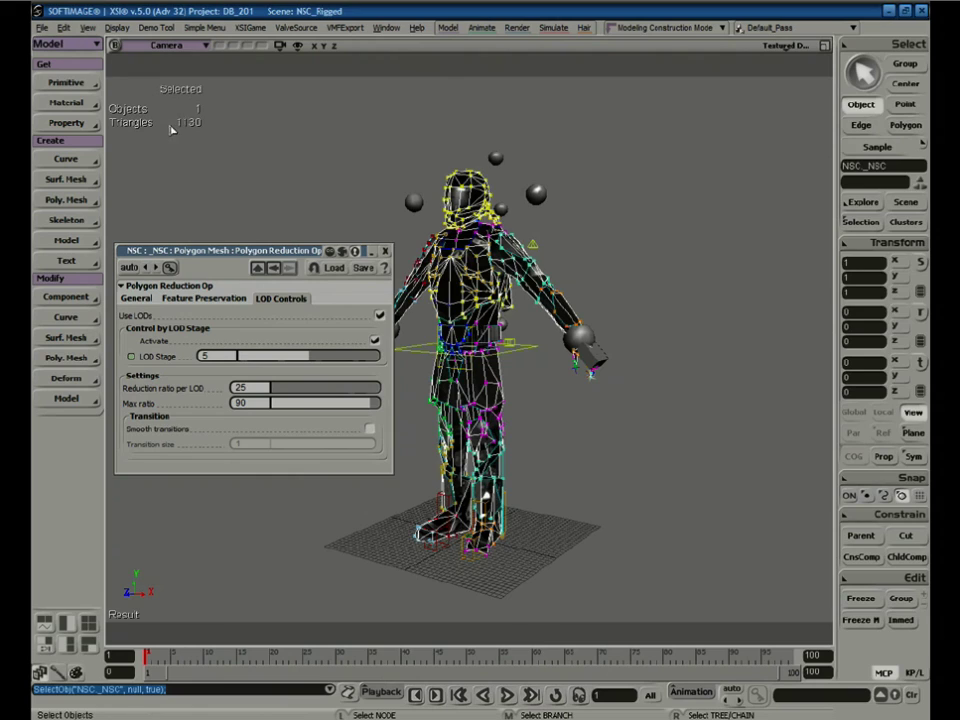
Set the LOD Stage to 0, move the Polygon Reduction settings clear of the character, and select the character mesh
left_click(297, 362)
left_click_drag(297, 362, 186, 356)
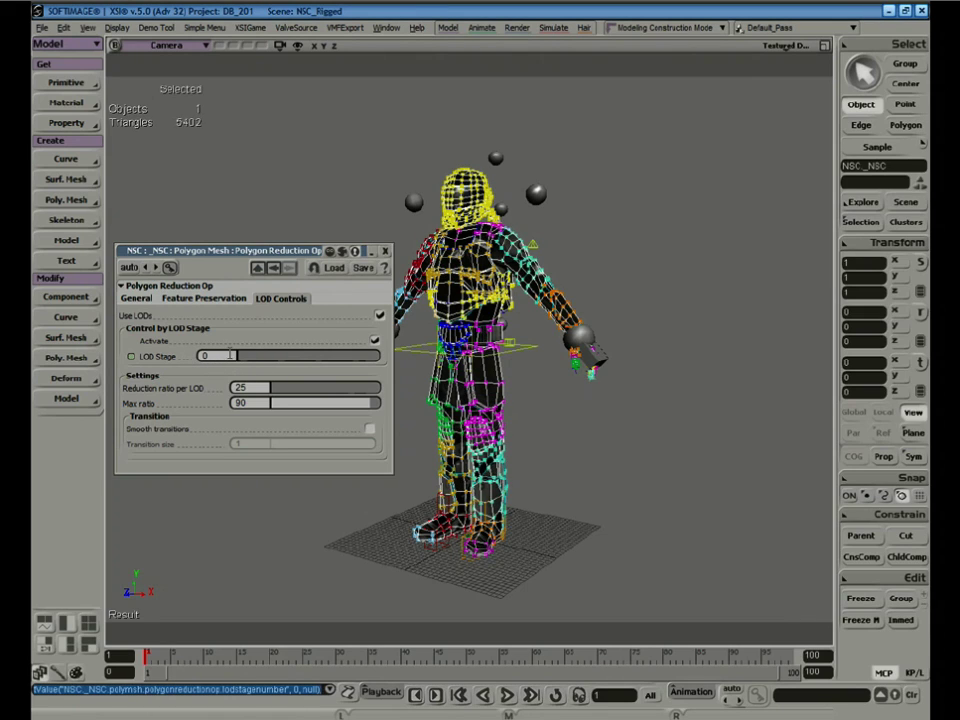
left_click_drag(283, 304, 302, 403)
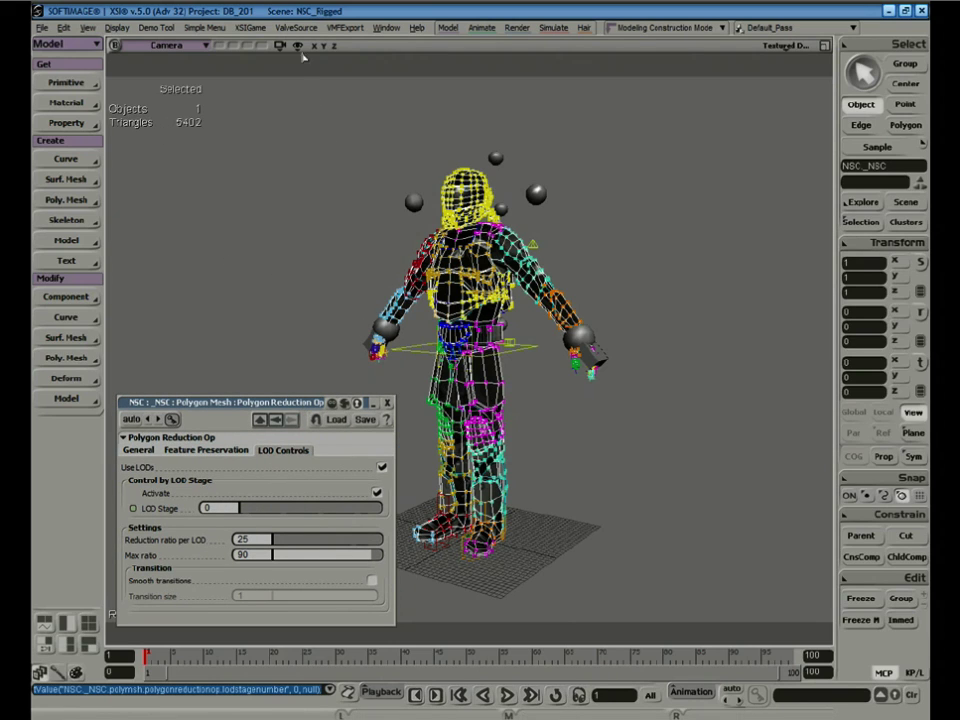
left_click(315, 161)
left_click(460, 205)
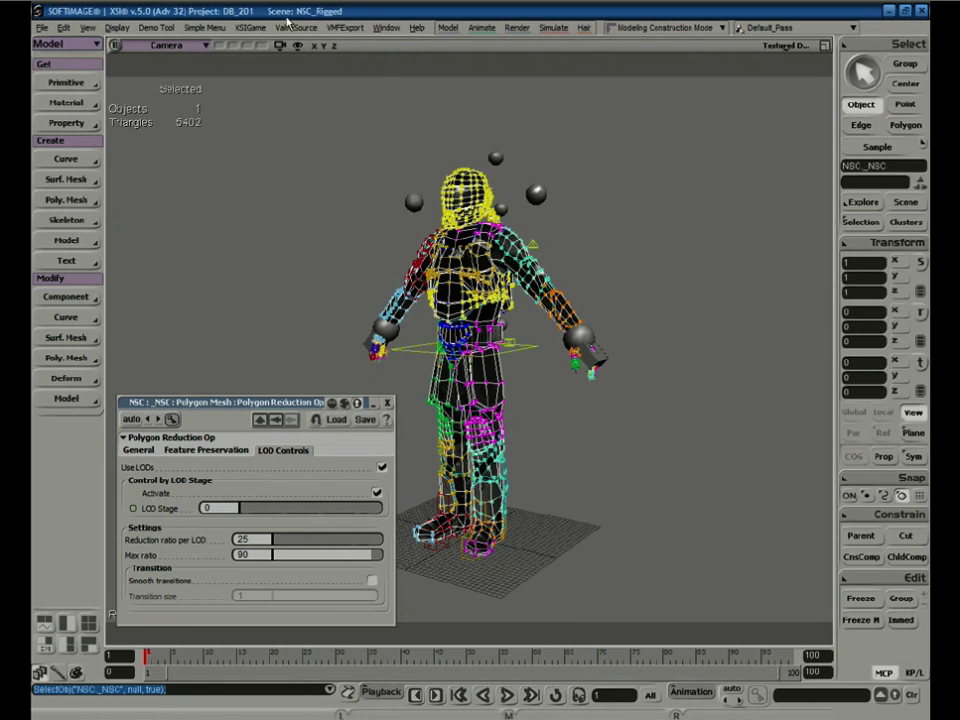
Start an SMD export of the mesh and browse for its destination to the account folder within Program Files\Steam\SteamApps
left_click(318, 27)
left_click(350, 41)
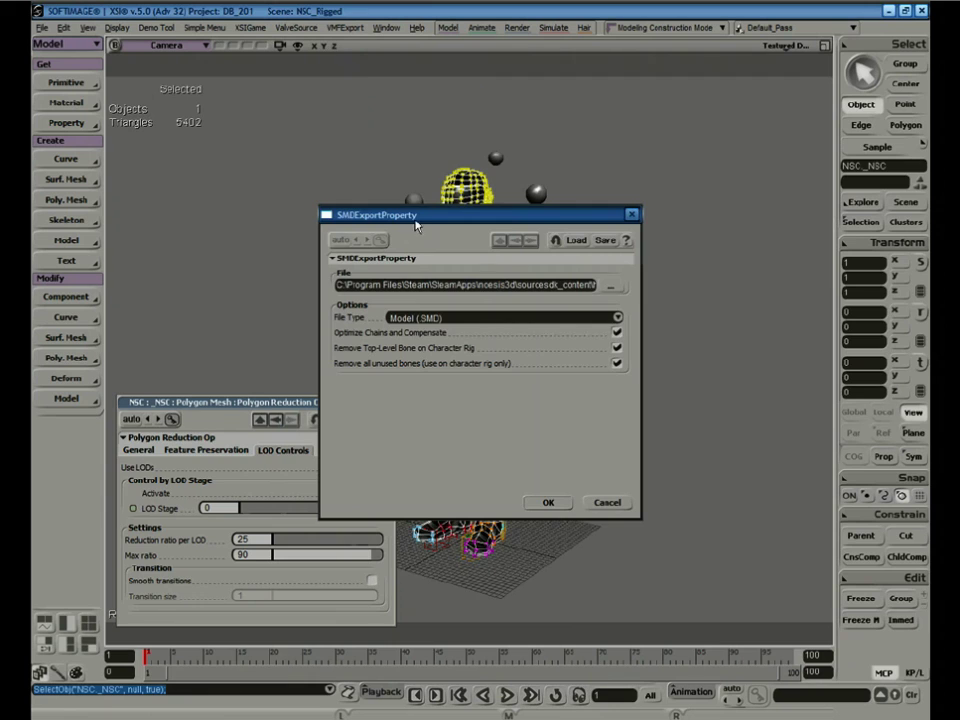
left_click(611, 286)
left_click(143, 216)
left_click(313, 272)
double_click(313, 272)
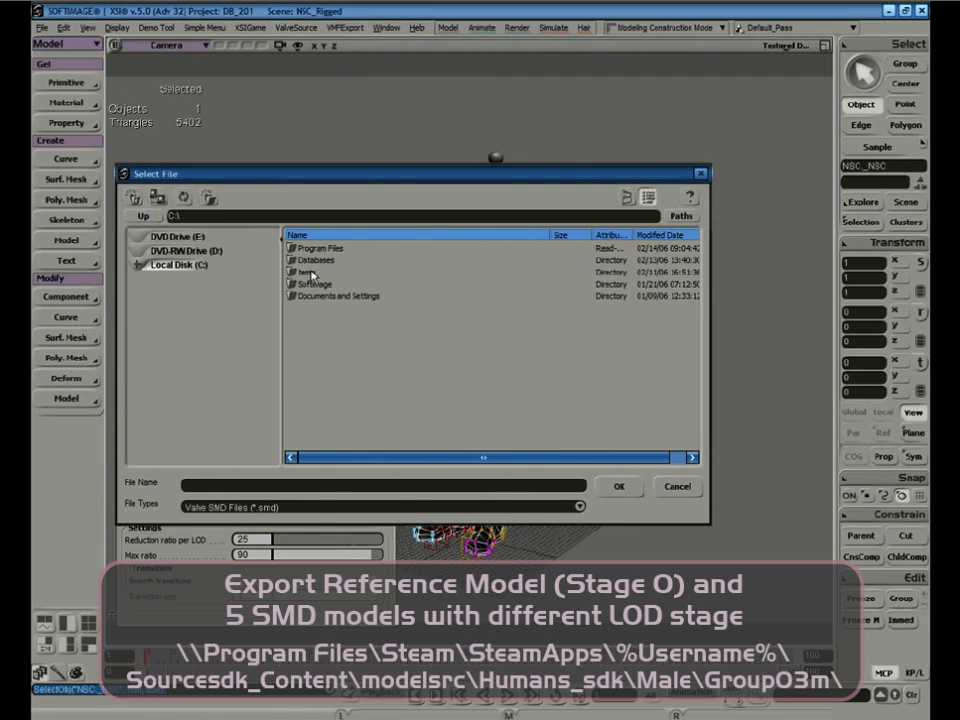
double_click(310, 248)
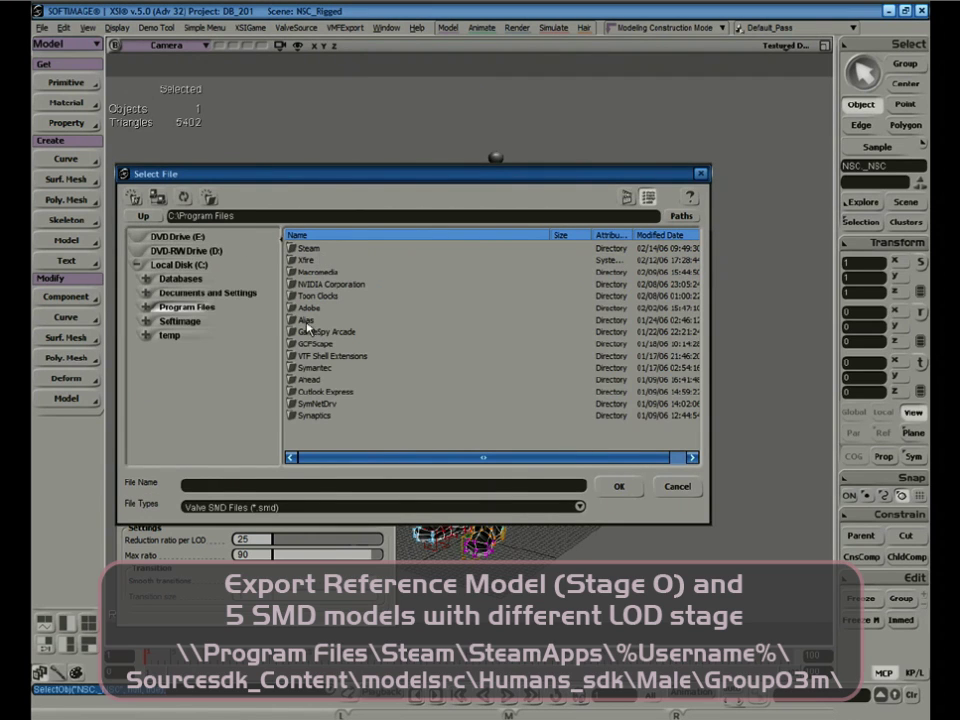
double_click(310, 248)
double_click(311, 250)
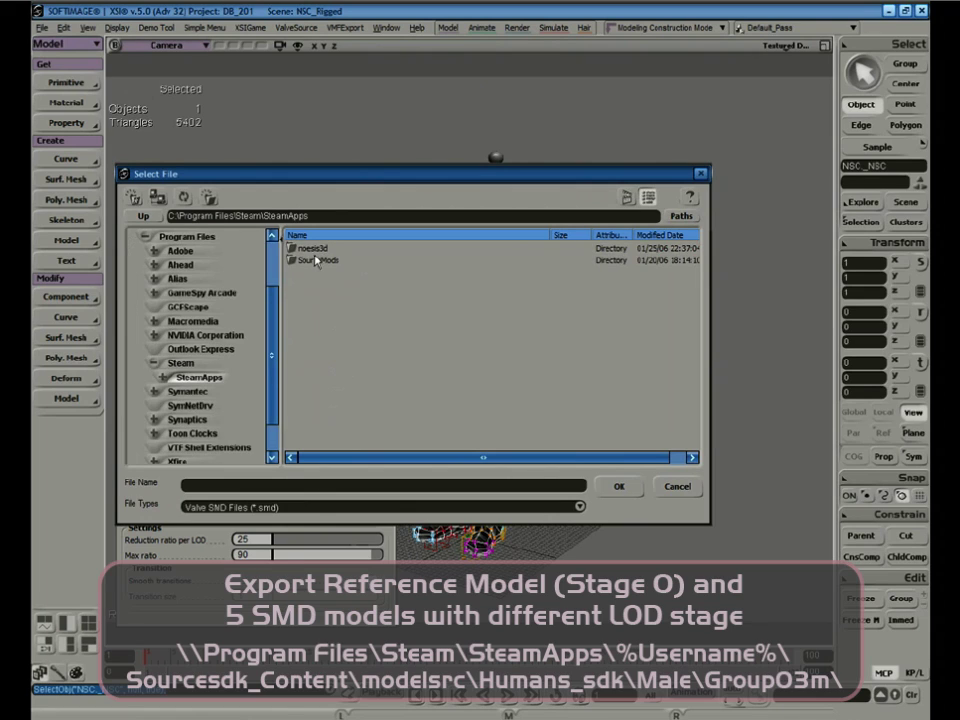
double_click(311, 250)
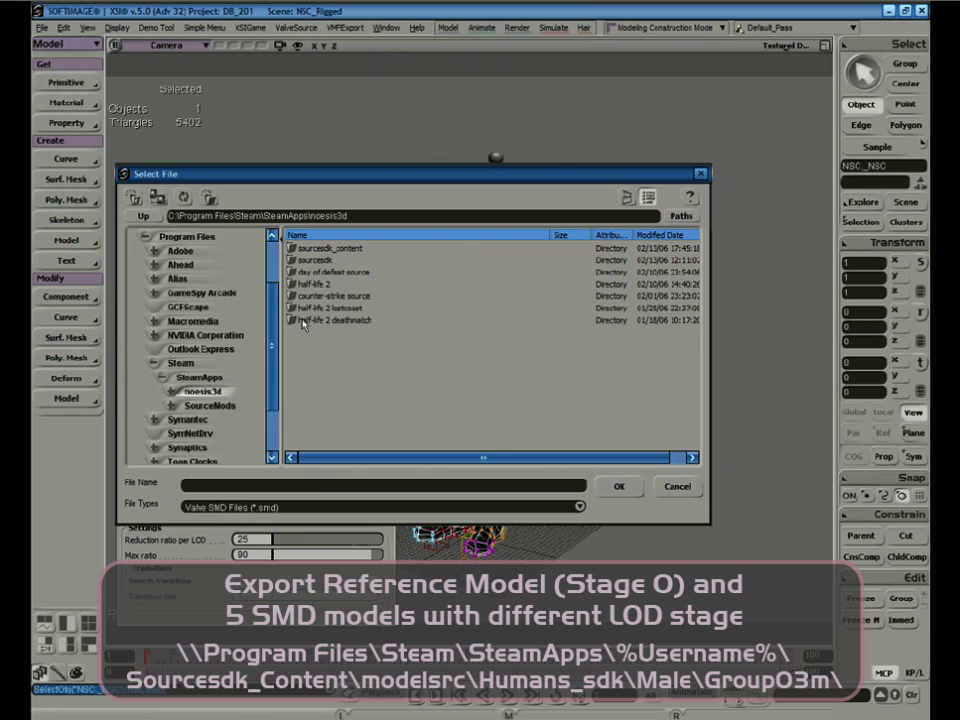
Choose sourcesdk_content\hl2mp\modelsrc\humans_sdk\Male\Group03m as the export folder
left_click(323, 249)
double_click(323, 249)
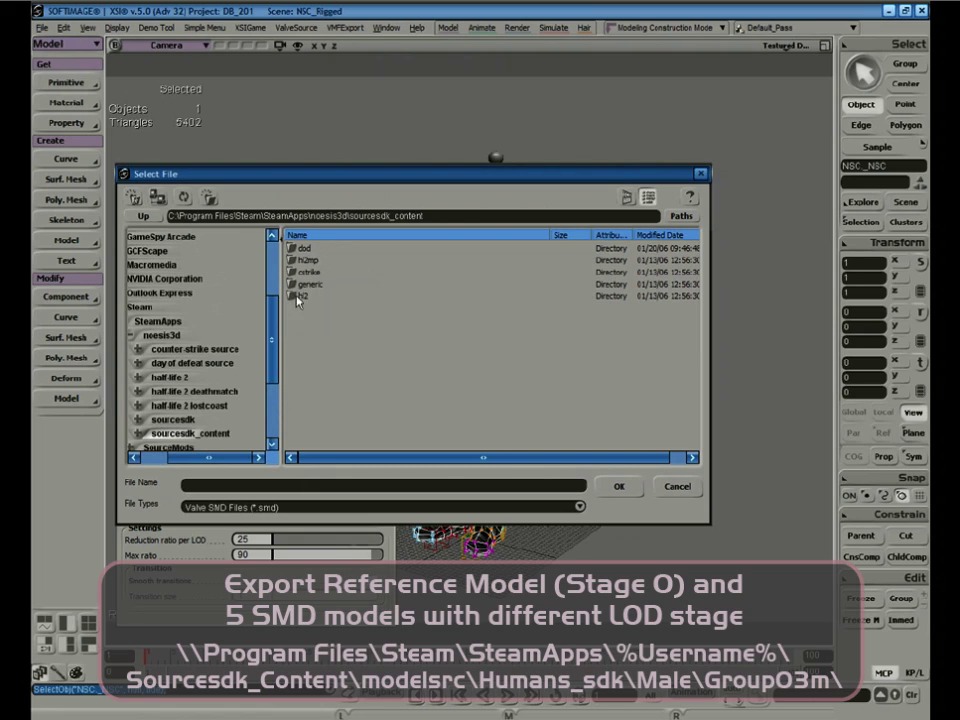
double_click(307, 260)
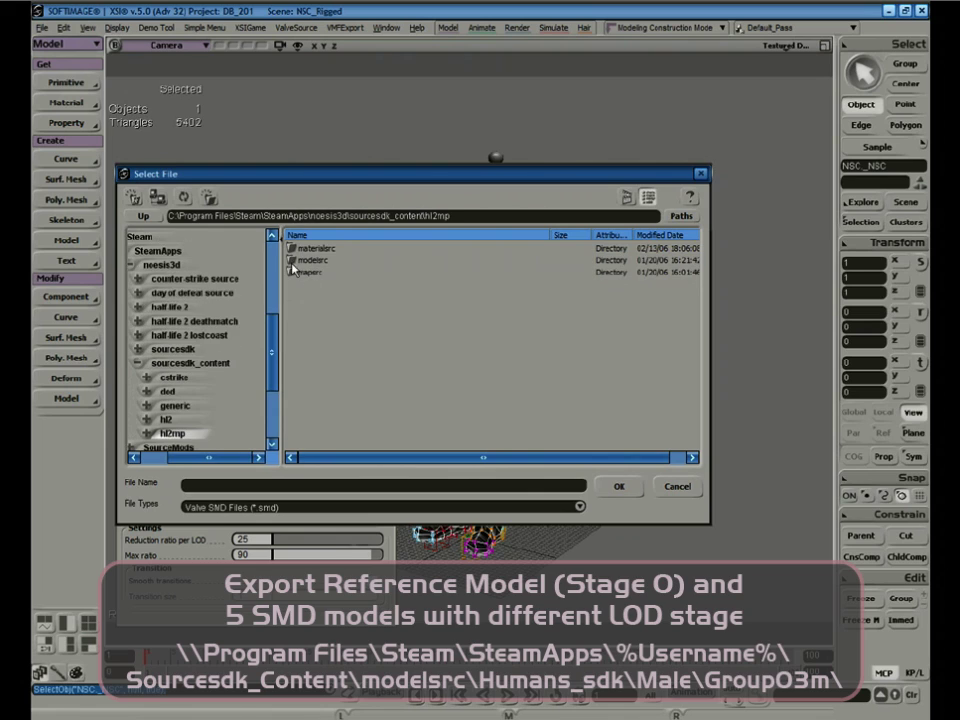
double_click(300, 260)
left_click(310, 261)
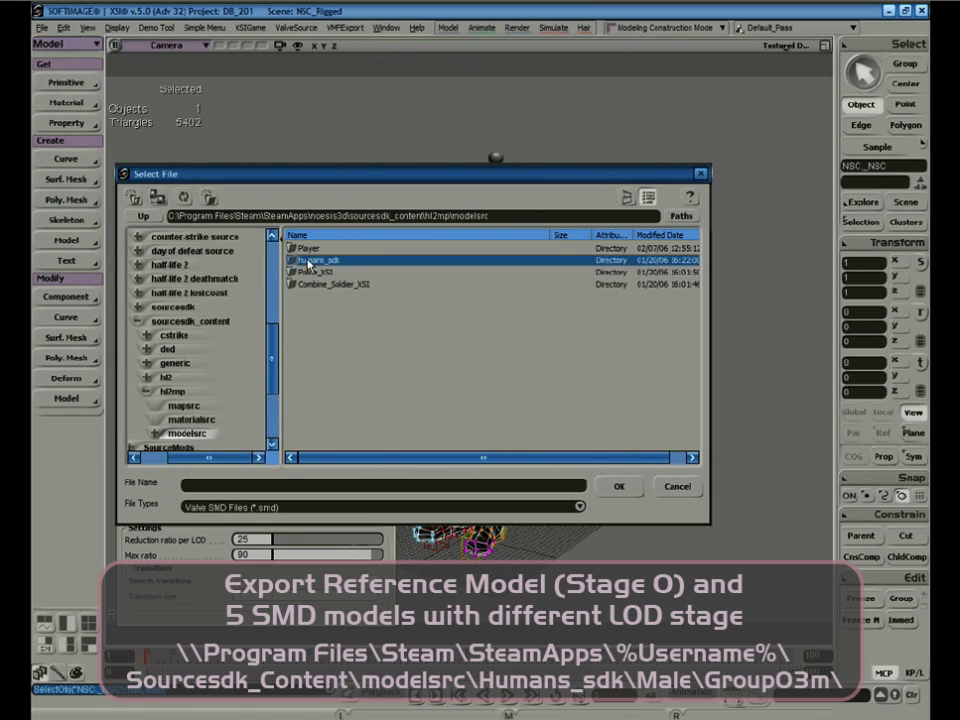
double_click(310, 261)
double_click(304, 272)
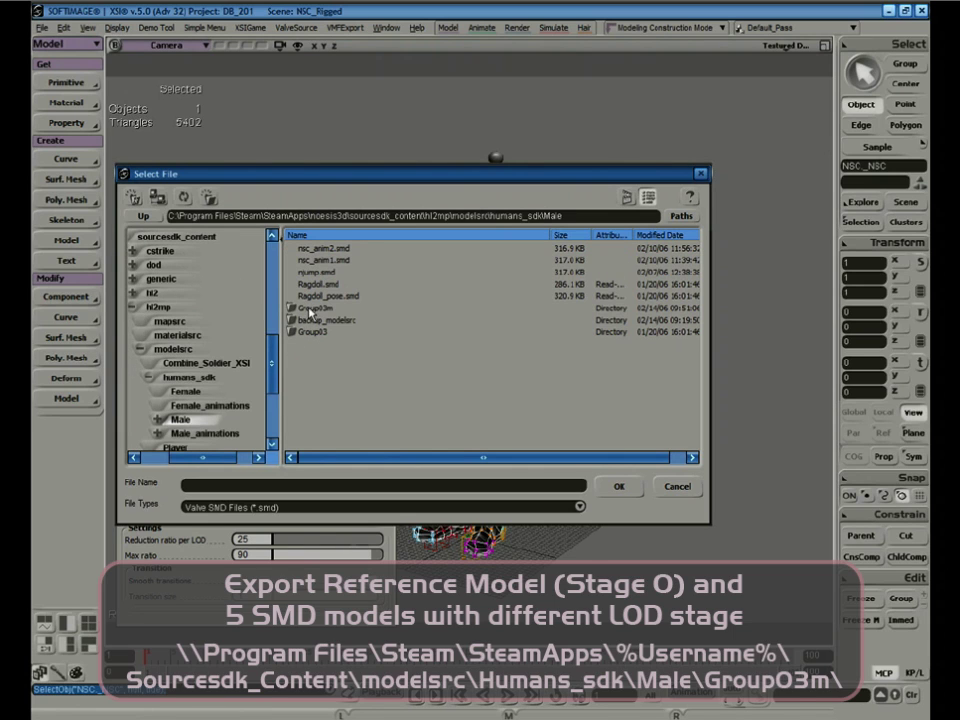
double_click(310, 309)
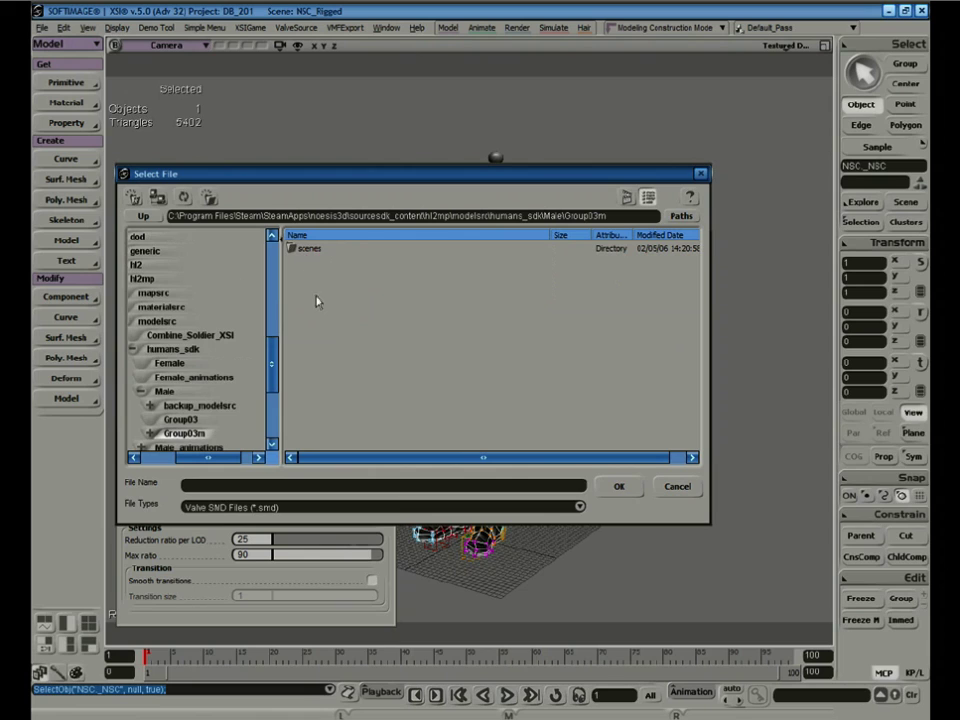
Name the file nsc.smd and export the stage 0 reference model with the Model (.SMD) file type
left_click_drag(355, 178, 400, 135)
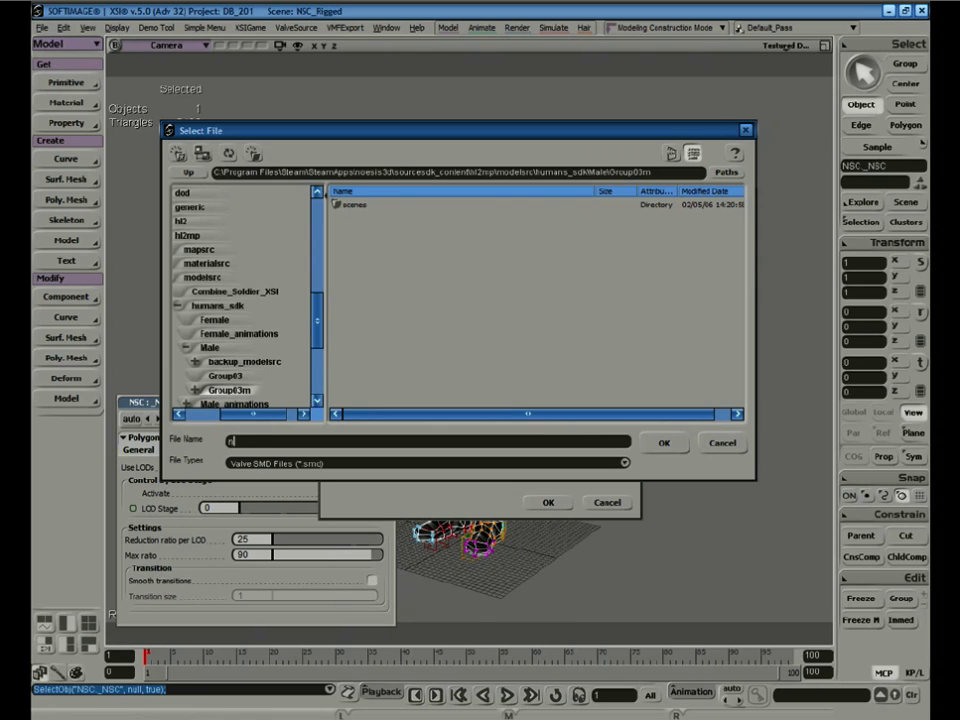
left_click(664, 443)
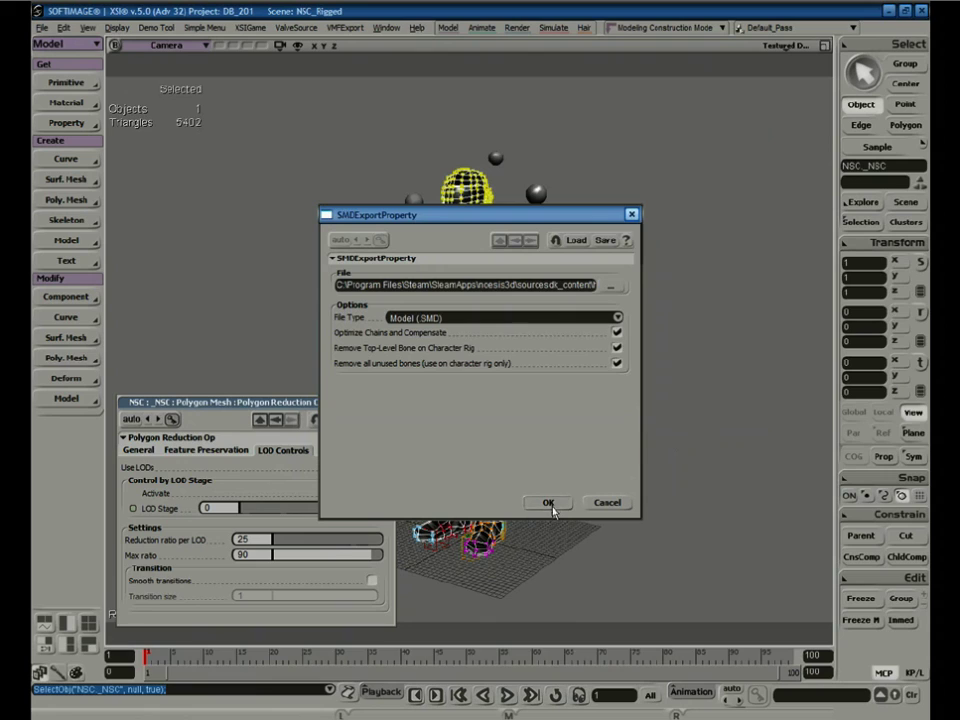
left_click(551, 507)
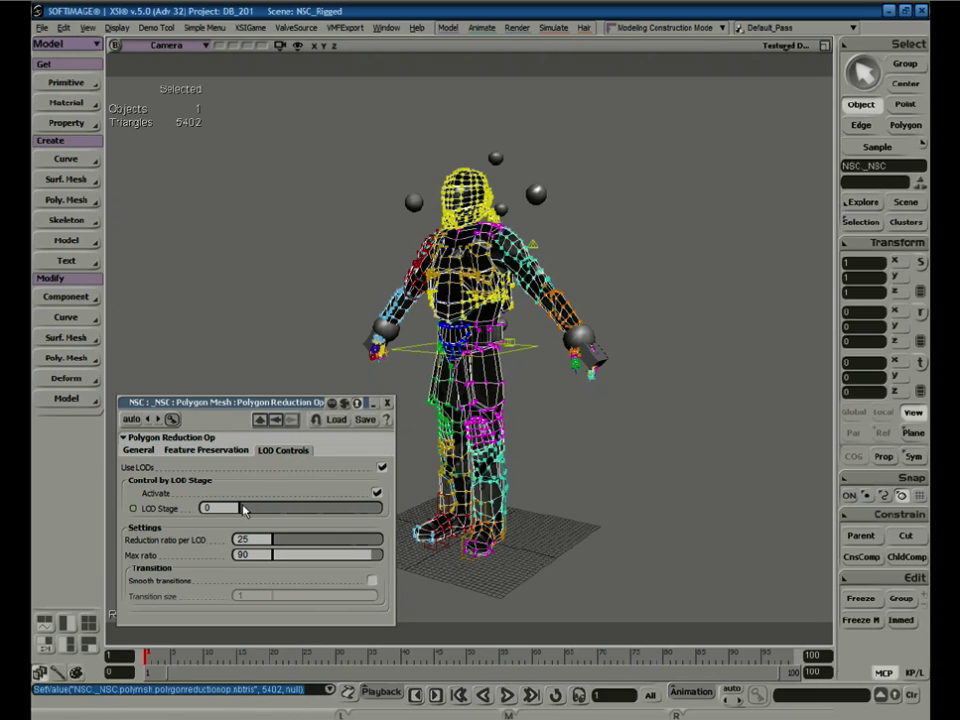
Set the LOD Stage to 1 and export the reduced mesh to the Group03m folder as nsc_LOD_1.smd
left_click_drag(244, 511, 251, 512)
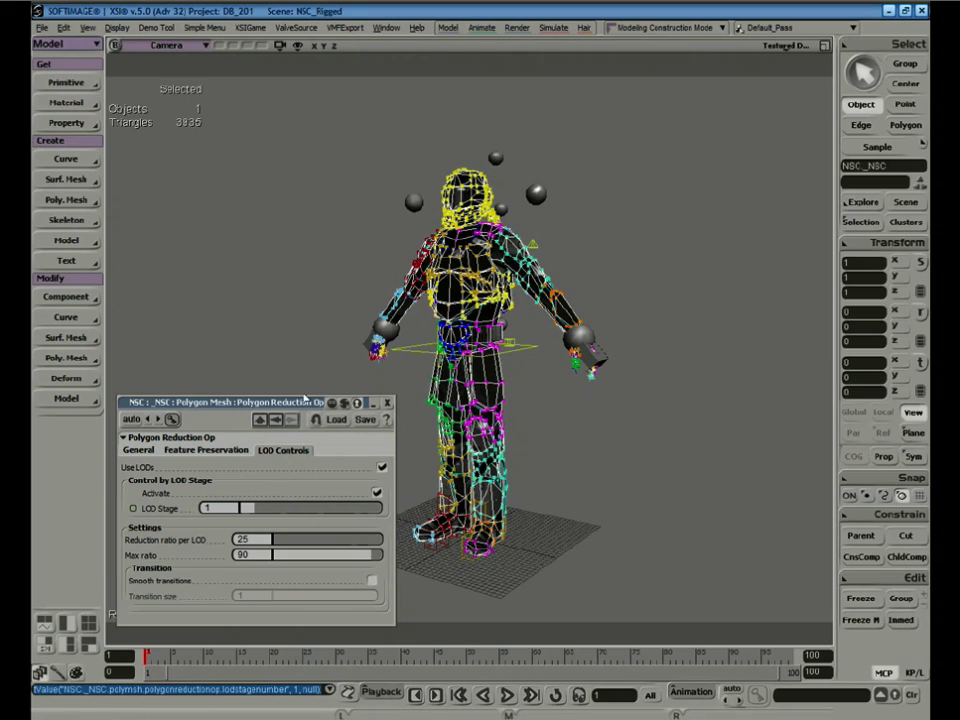
left_click(296, 27)
left_click(318, 44)
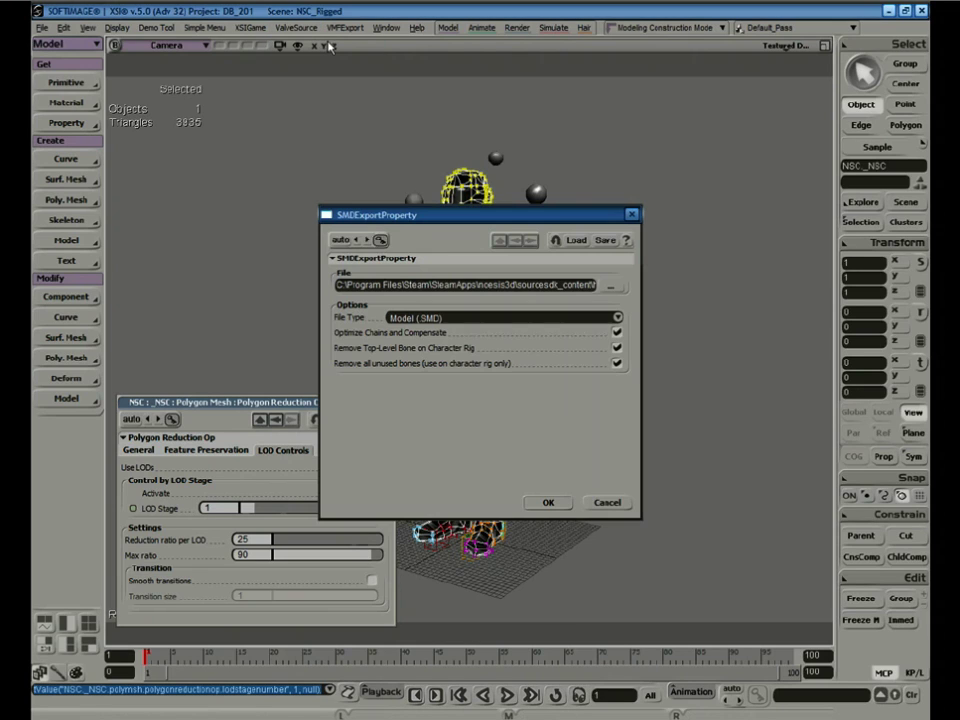
left_click_drag(562, 284, 588, 285)
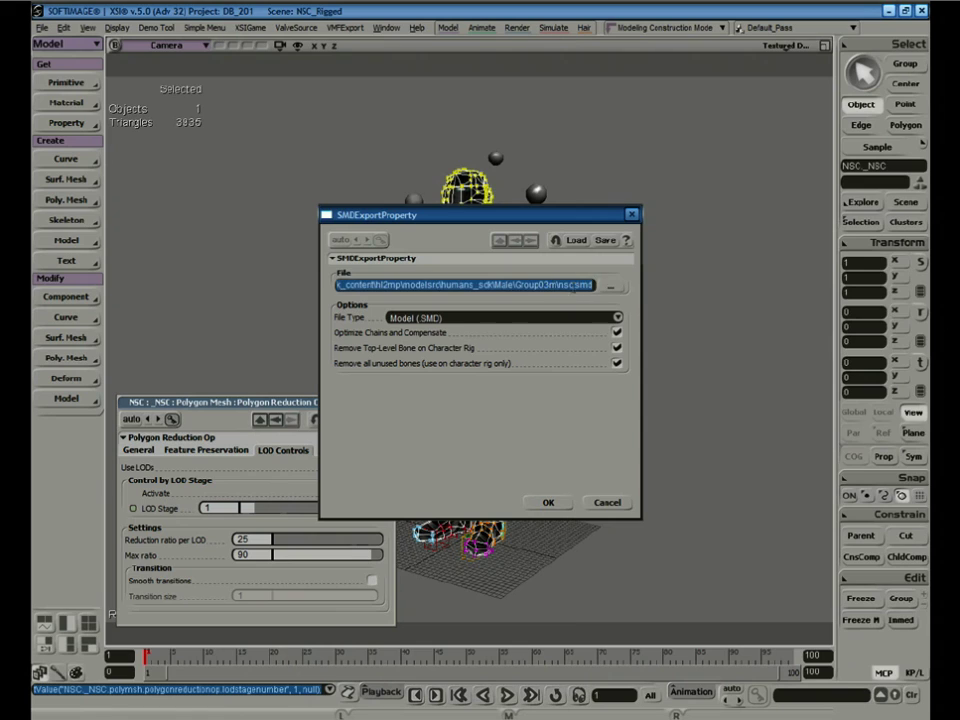
left_click(569, 286)
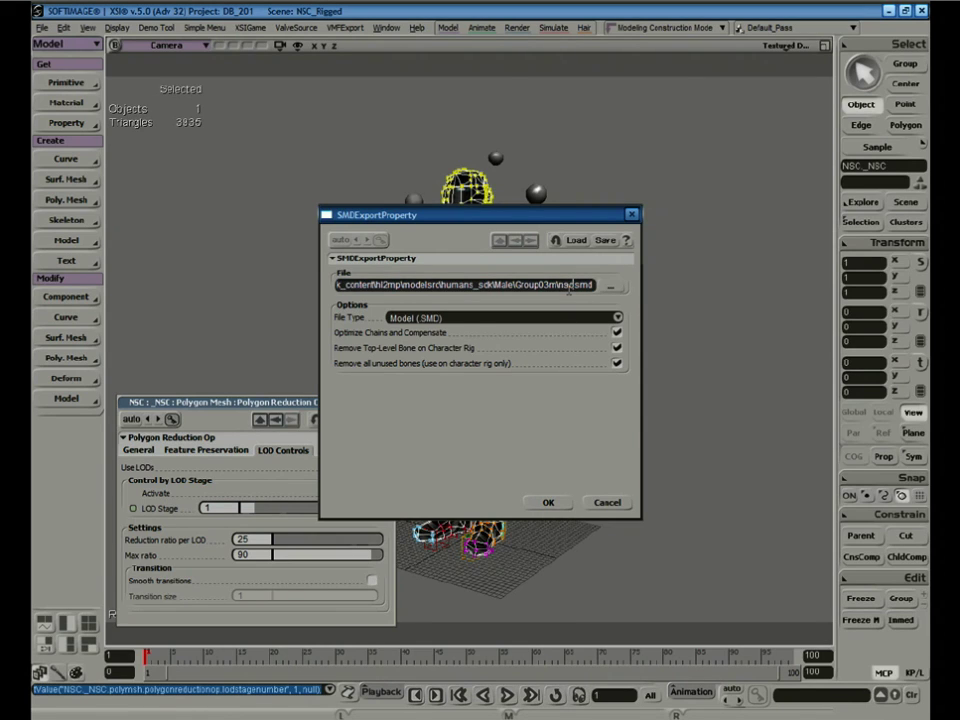
type("_")
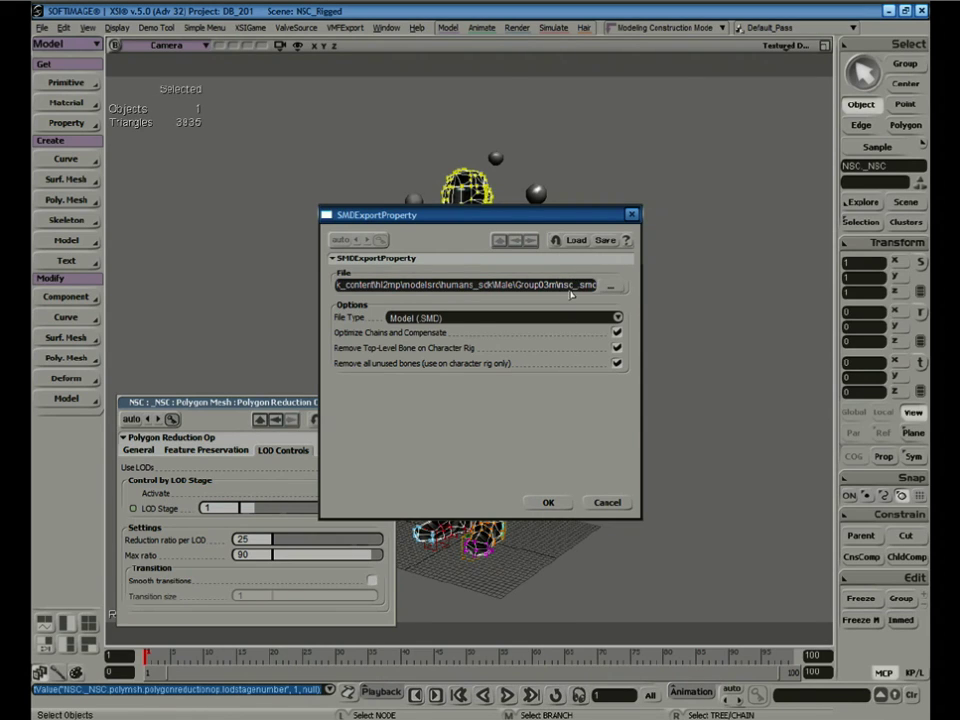
type("LOD_1")
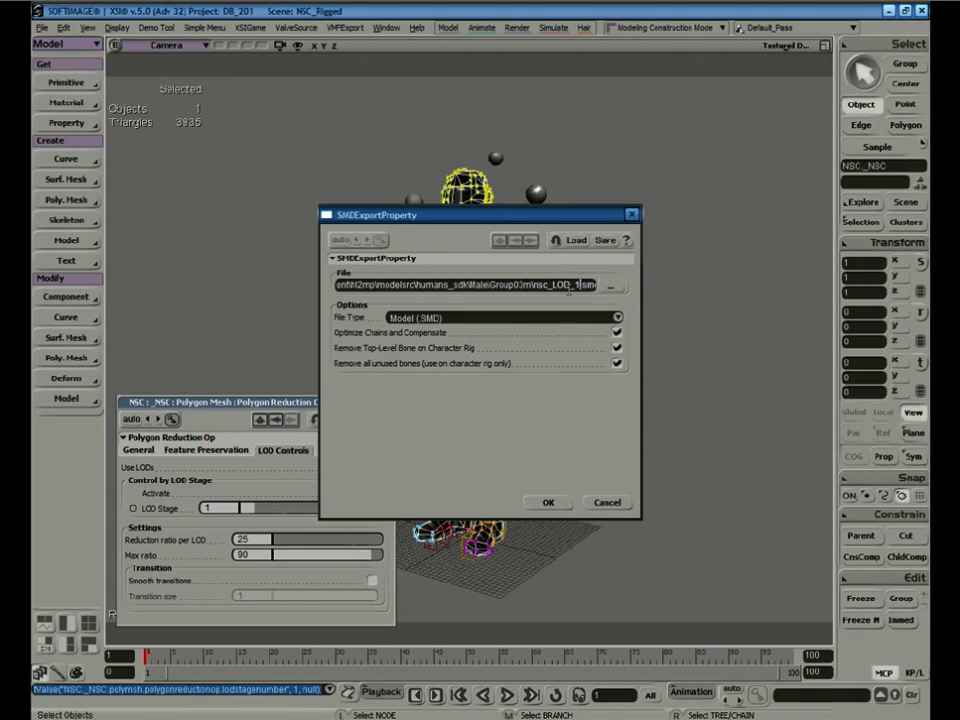
left_click(550, 503)
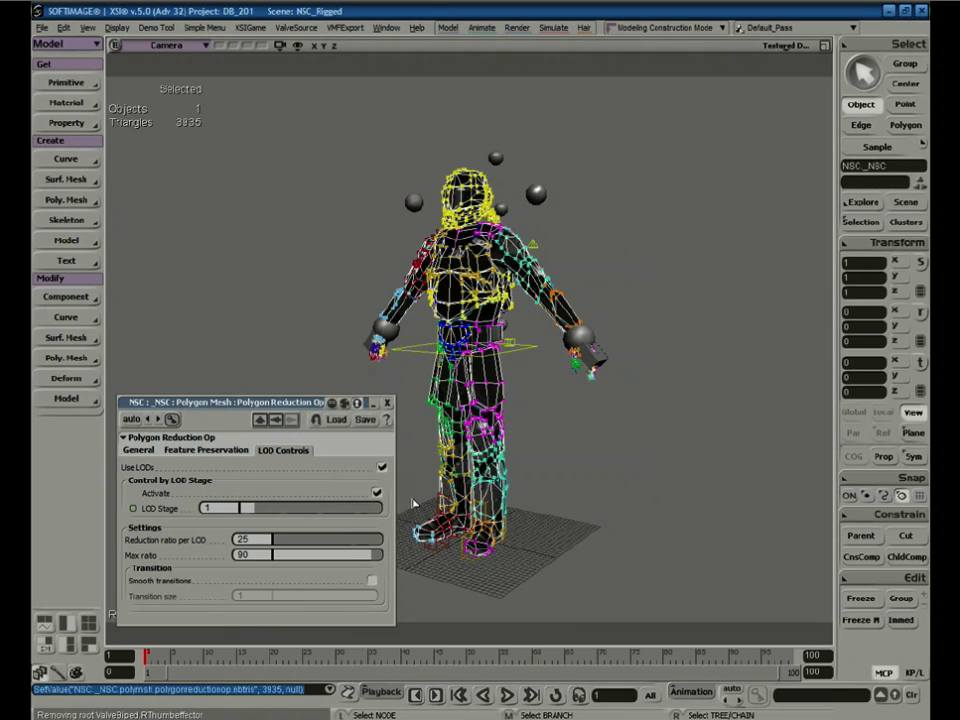
Set the LOD Stage to 2 and export the reduced mesh to the Group03m folder as nsc_LOD_2.smd
left_click_drag(258, 508, 267, 508)
left_click(296, 27)
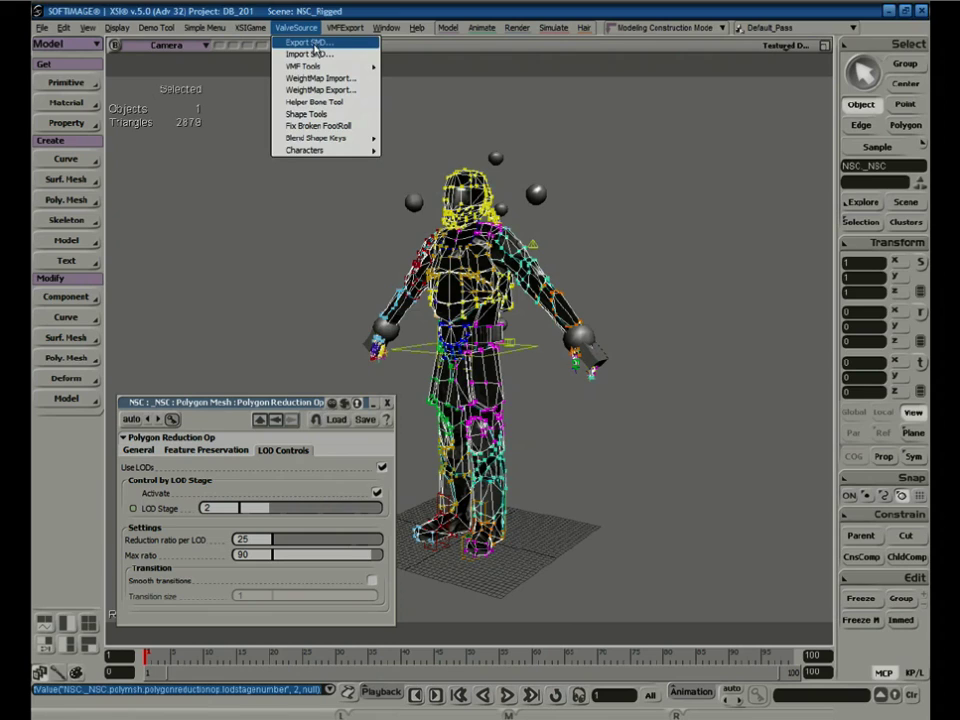
left_click(318, 44)
left_click(583, 287)
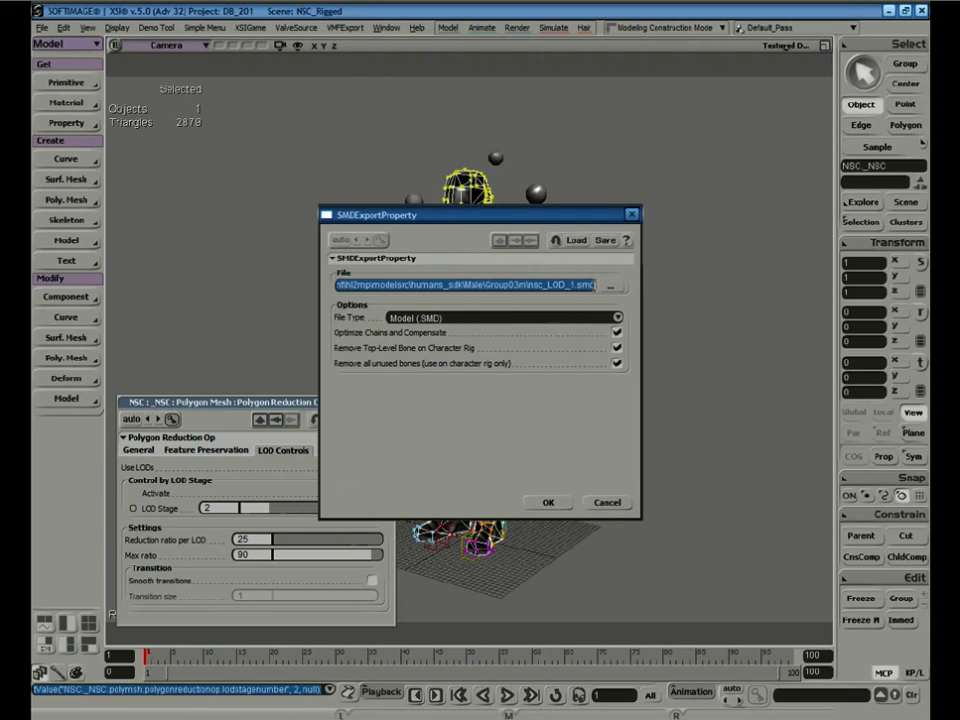
left_click(574, 286)
key("BackSpace")
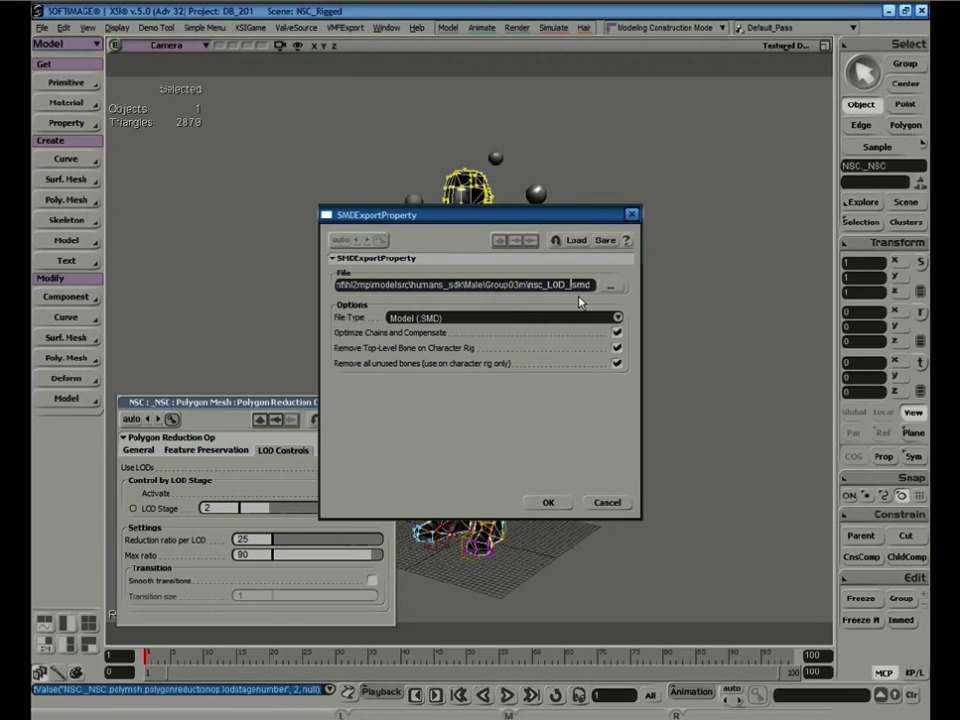
type("2")
left_click(546, 502)
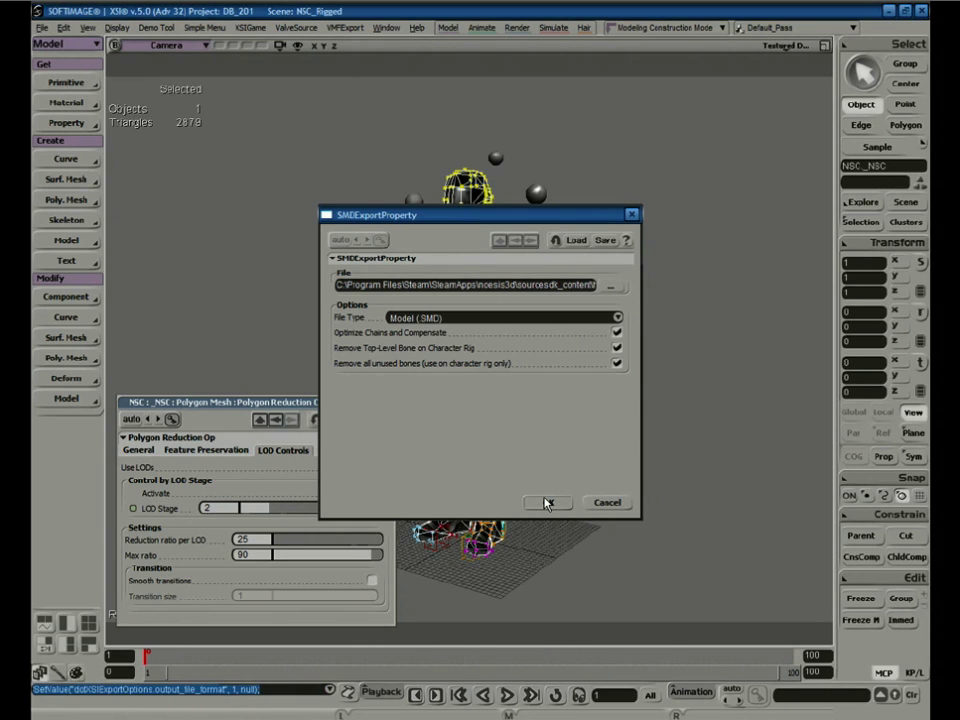
Set the LOD Stage to 3 and export the reduced mesh as an nsc_LOD_ SMD file numbered for that stage
left_click(280, 508)
left_click(295, 27)
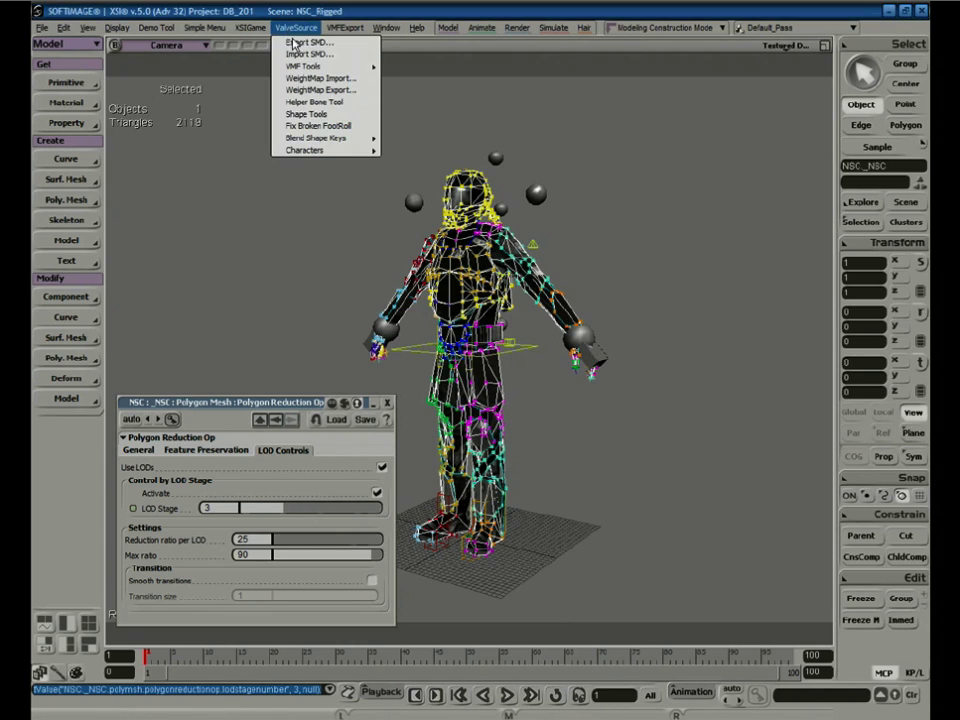
left_click(296, 43)
left_click(535, 284)
left_click(571, 284)
key("BackSpace")
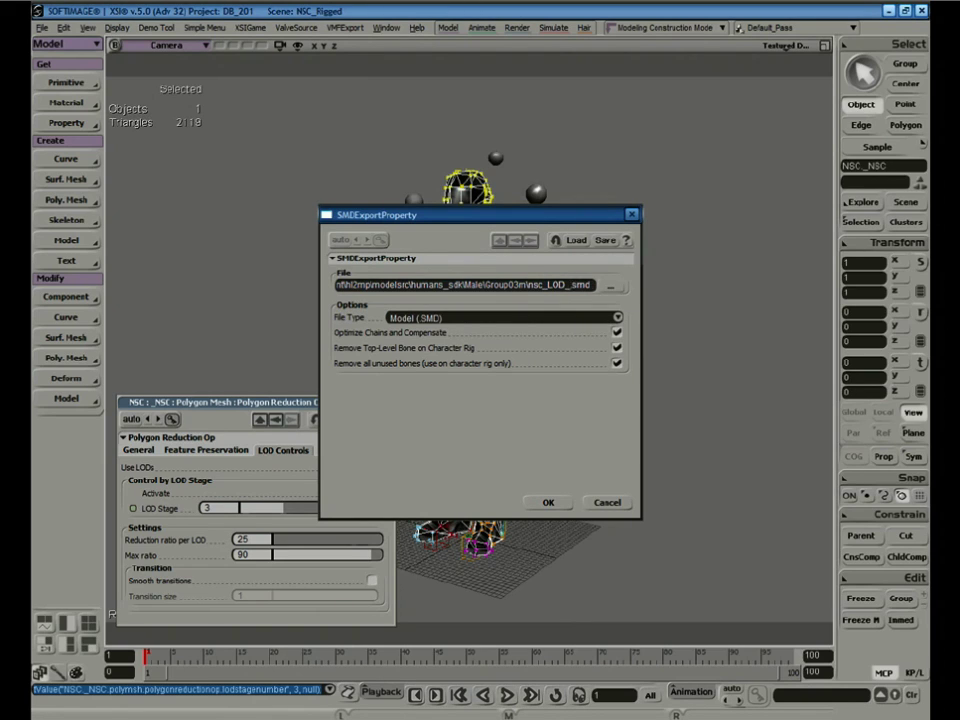
left_click(547, 503)
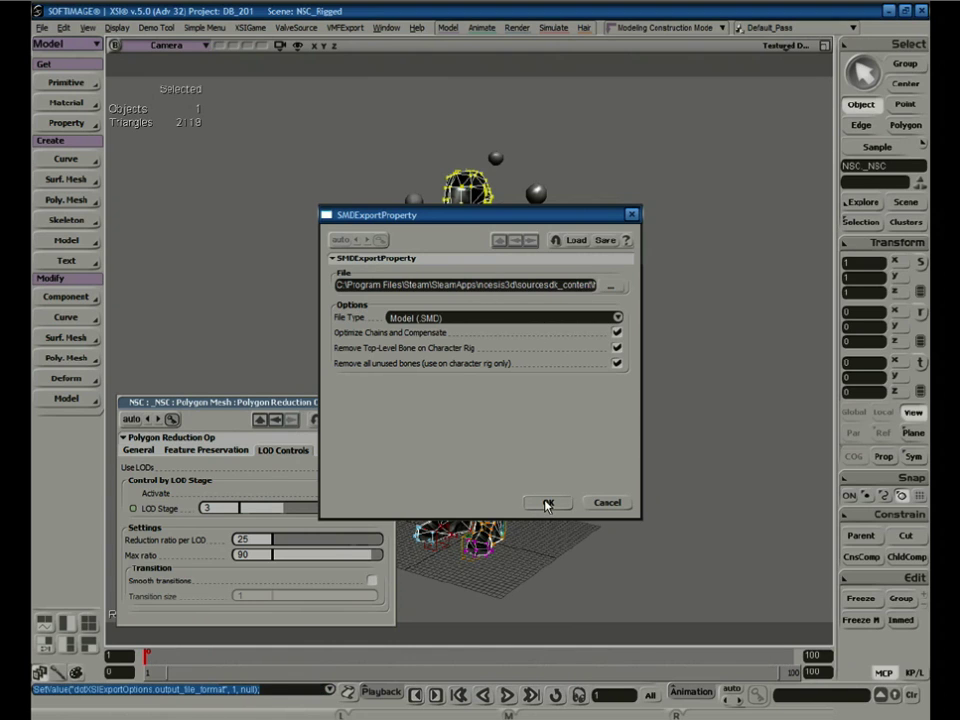
Set the LOD Stage to 4 and export the reduced mesh to the Group03m folder as nsc_LOD_4.smd
left_click(296, 512)
left_click(296, 27)
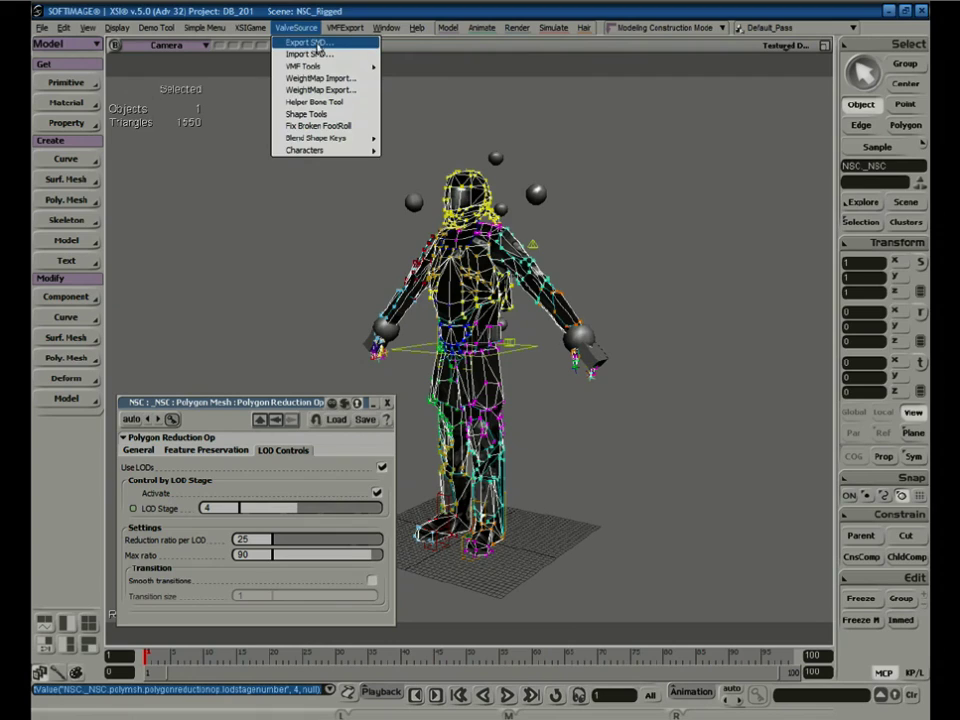
left_click(322, 42)
left_click(580, 285)
left_click(573, 285)
key("BackSpace")
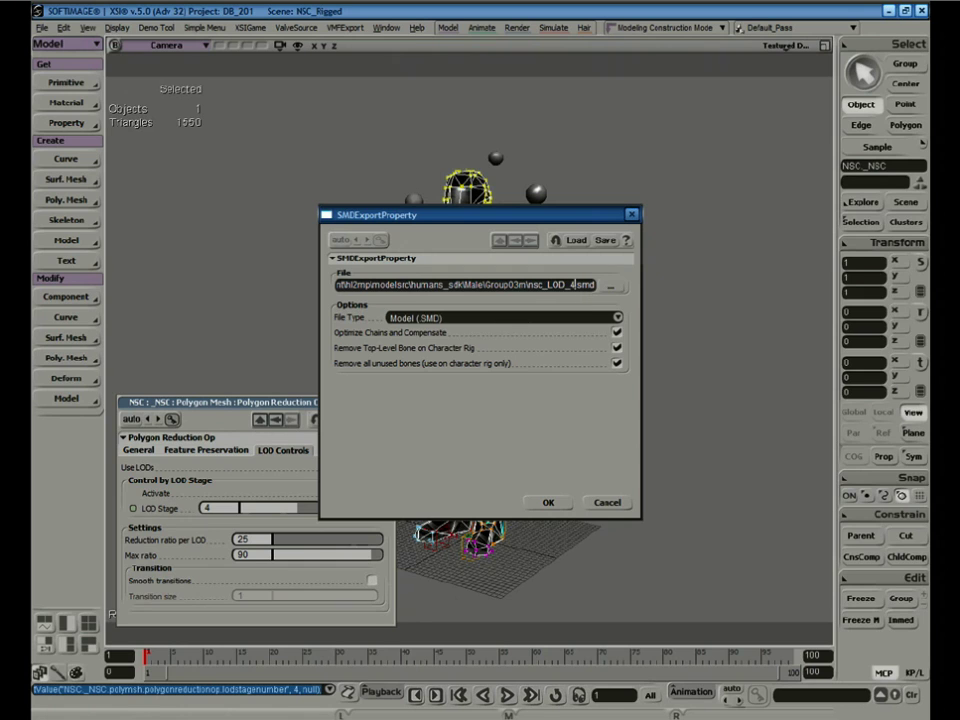
left_click(549, 503)
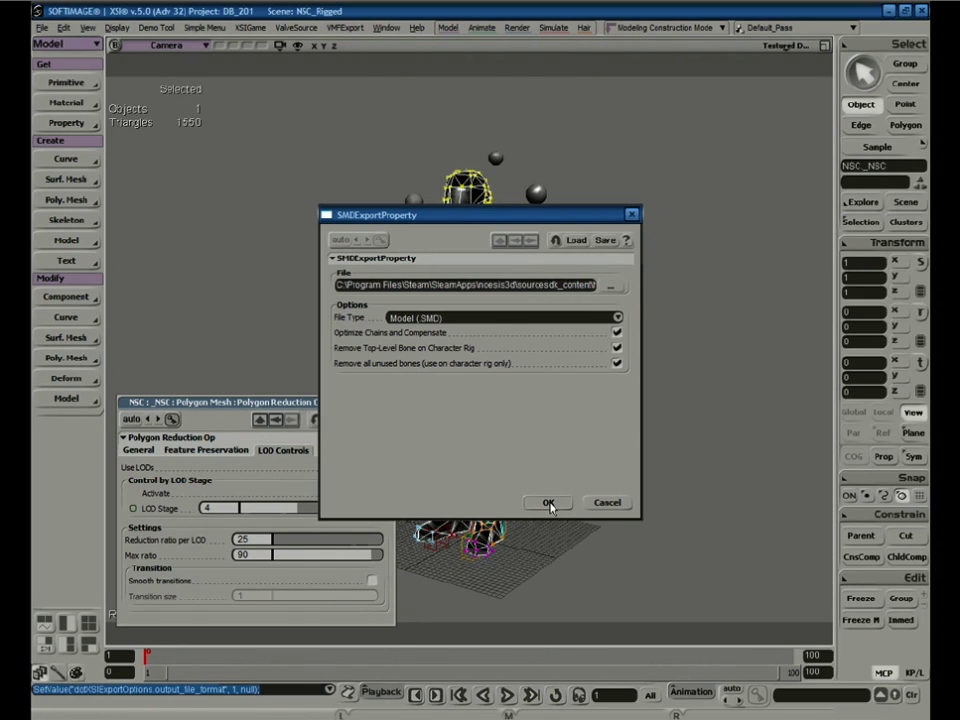
Set the LOD Stage to 5 and export the reduced mesh to the Group03m folder as nsc_LOD_5.smd
left_click(313, 512)
left_click(296, 27)
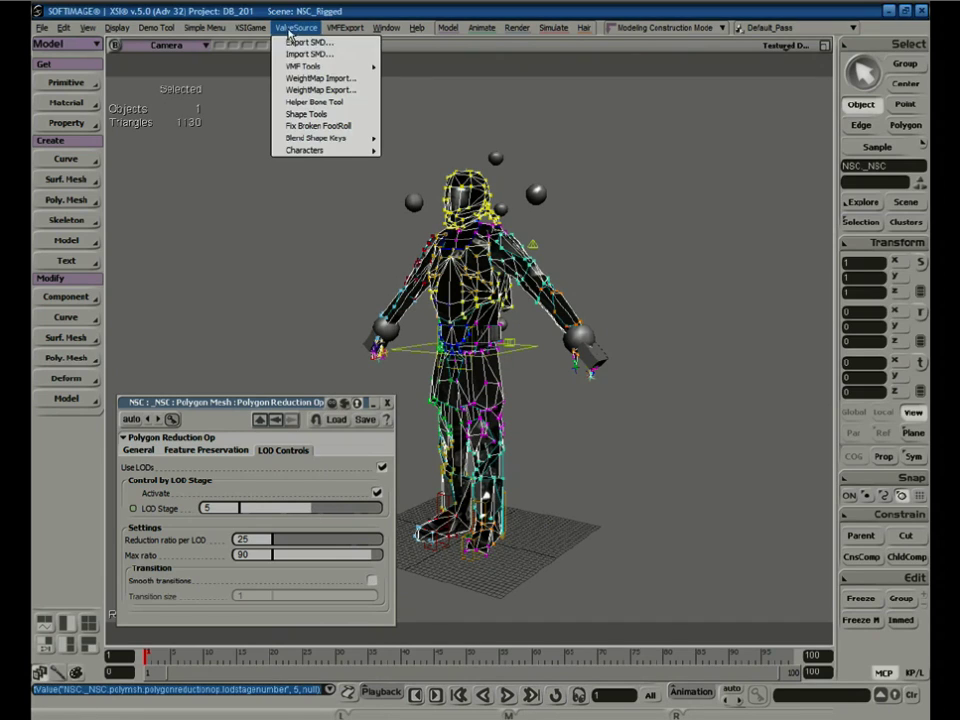
left_click(305, 39)
left_click(538, 284)
left_click(570, 285)
key("BackSpace")
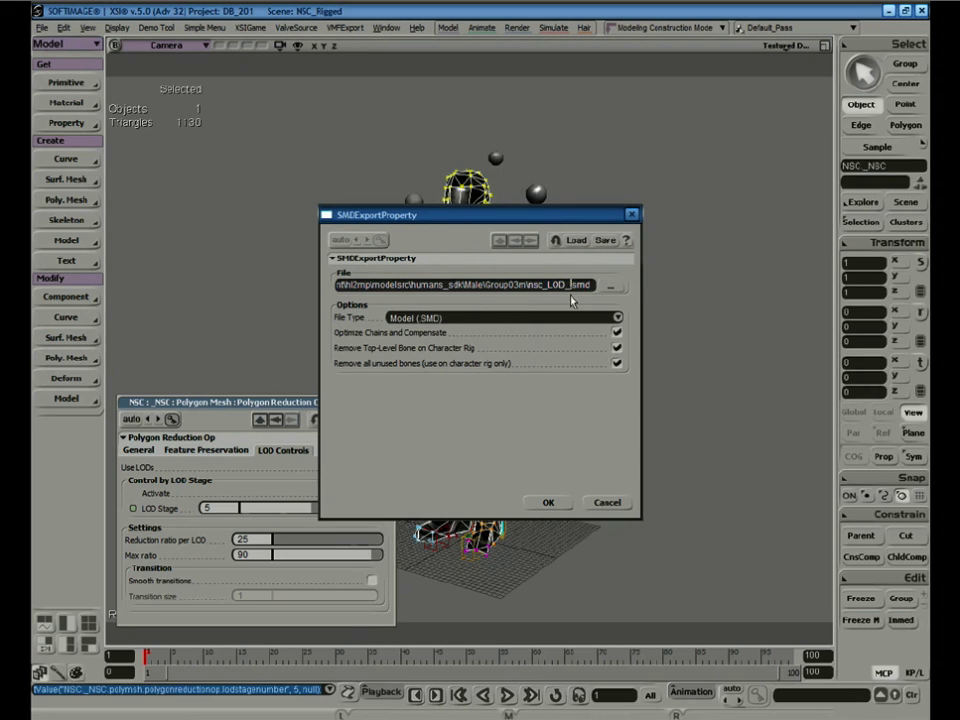
type("5")
left_click(549, 503)
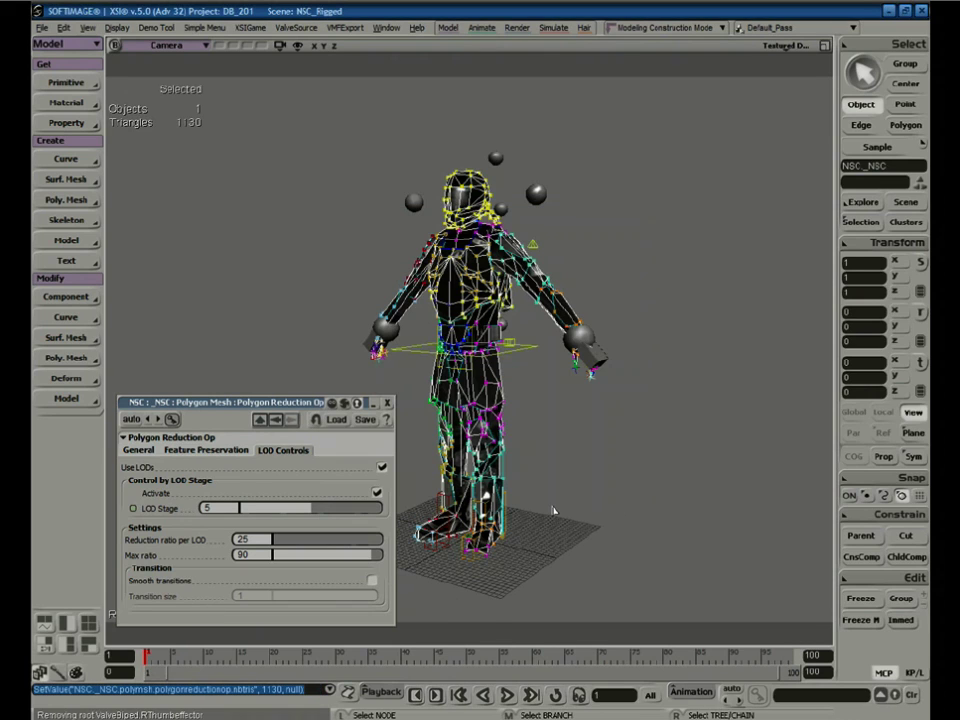
Return the Polygon Reduction's LOD Stage to 0 and collapse its property window out of the model's way
left_click_drag(322, 401, 293, 311)
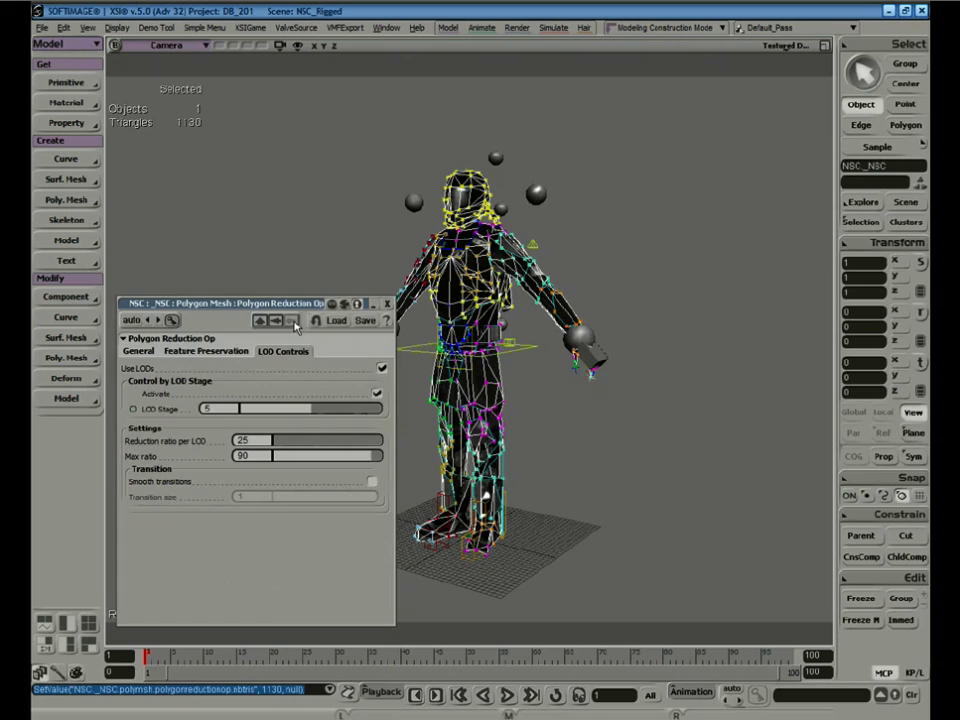
left_click_drag(286, 139, 285, 136)
left_click_drag(298, 235, 215, 239)
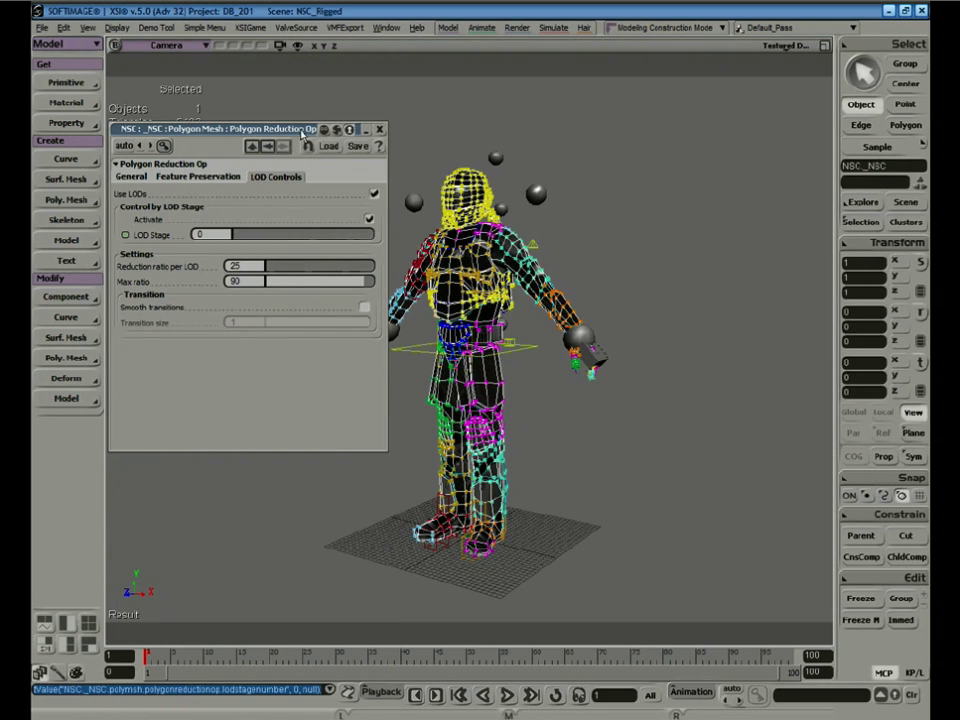
double_click(292, 130)
left_click_drag(303, 94, 310, 85)
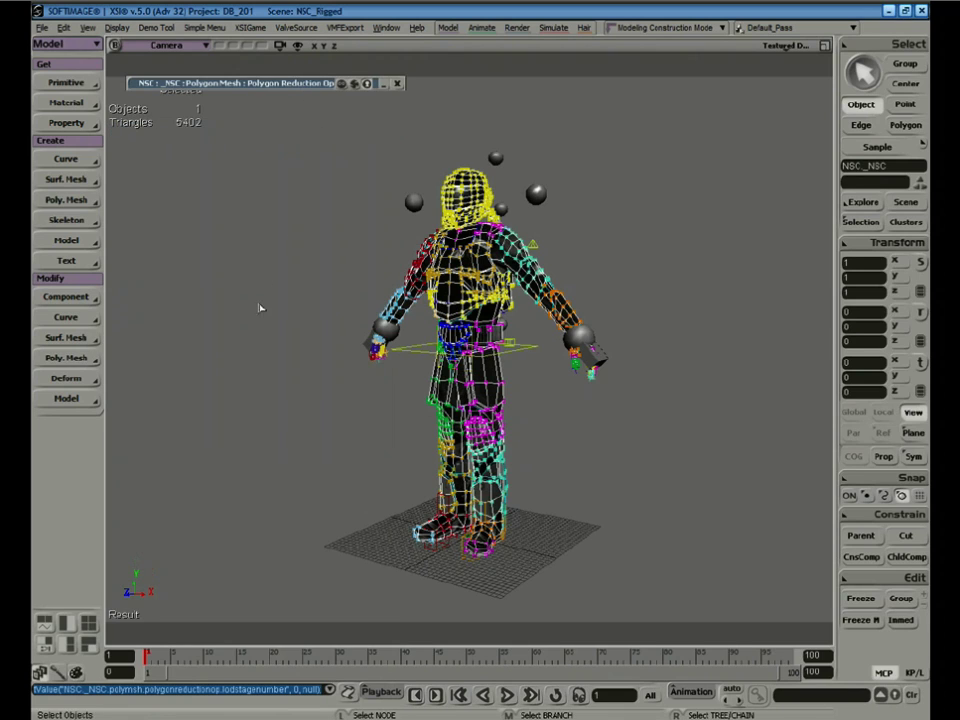
Try Filter Polygons on the NSC body mesh by incidence angle, using an angle of 15.522
left_click(118, 406)
left_click(456, 276)
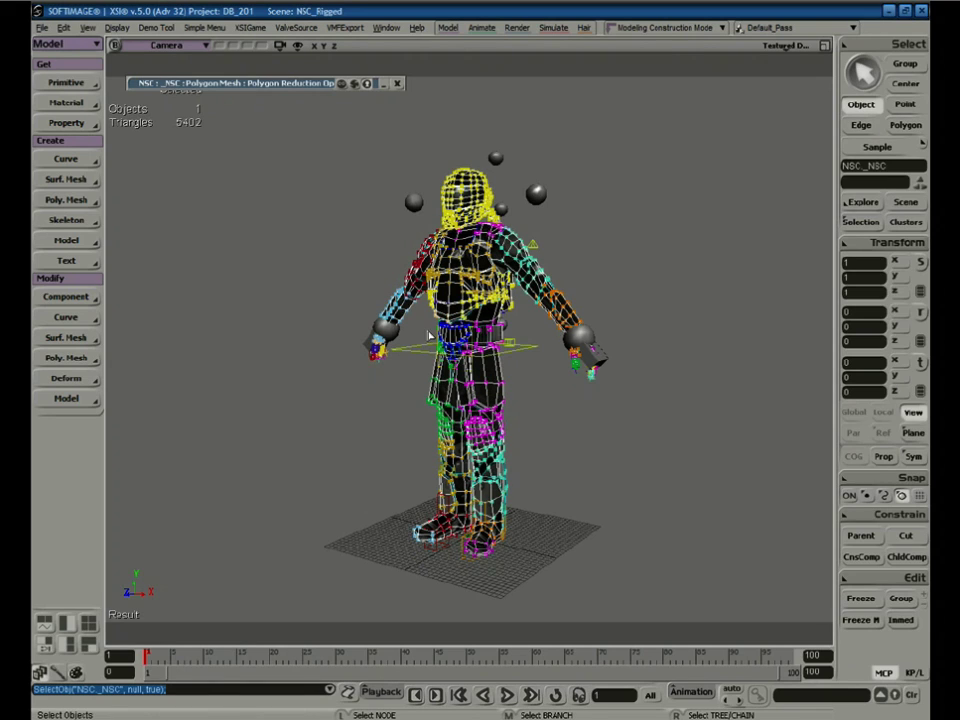
left_click(70, 357)
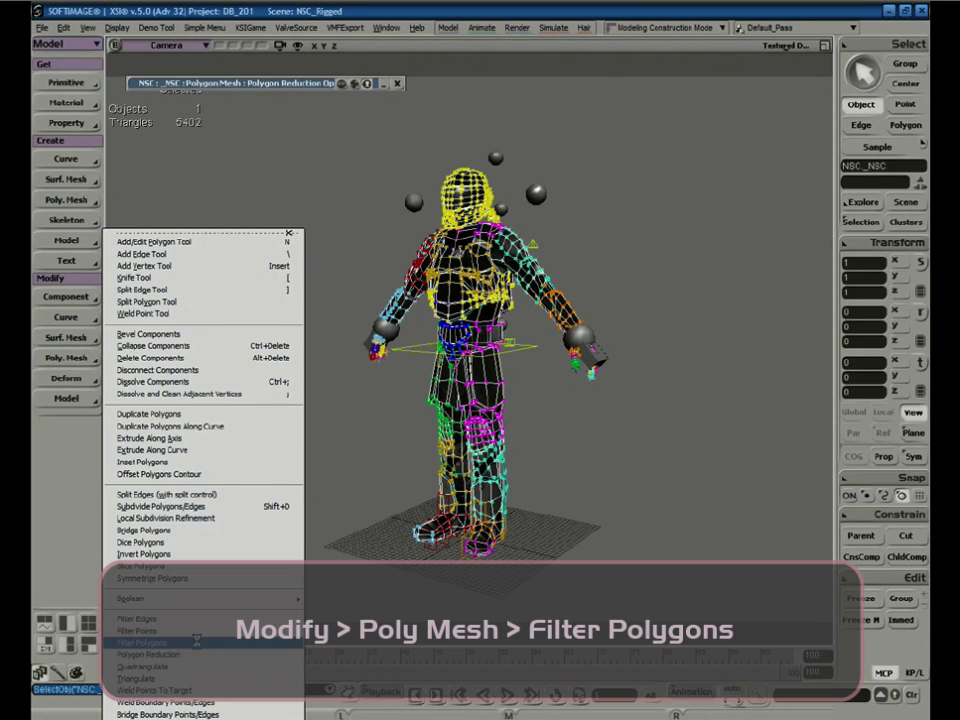
left_click(145, 642)
left_click_drag(305, 309, 298, 306)
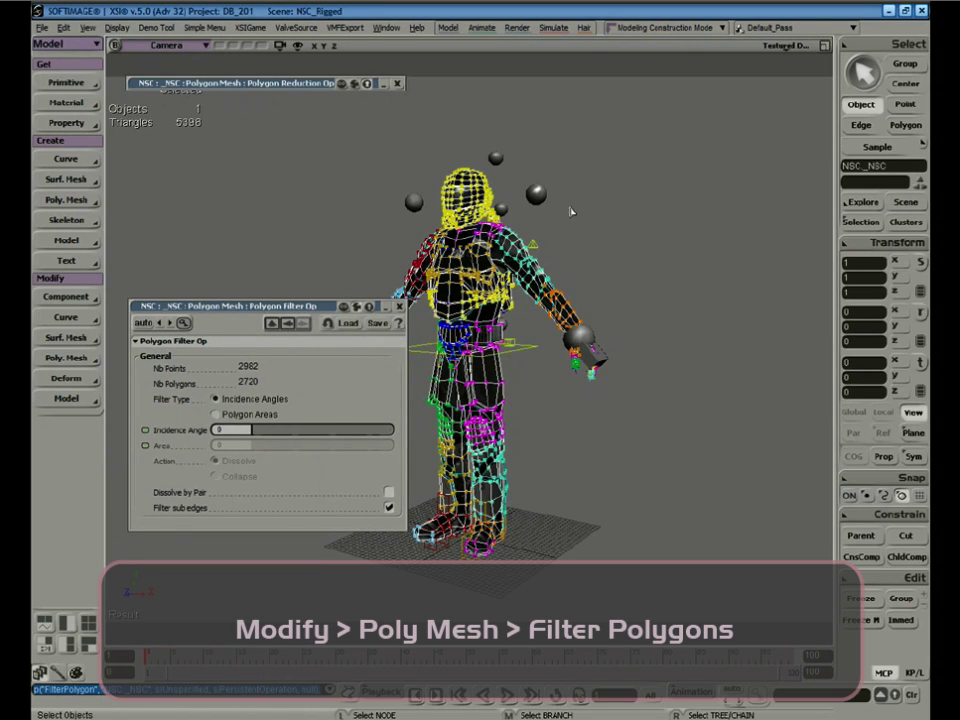
left_click(328, 236)
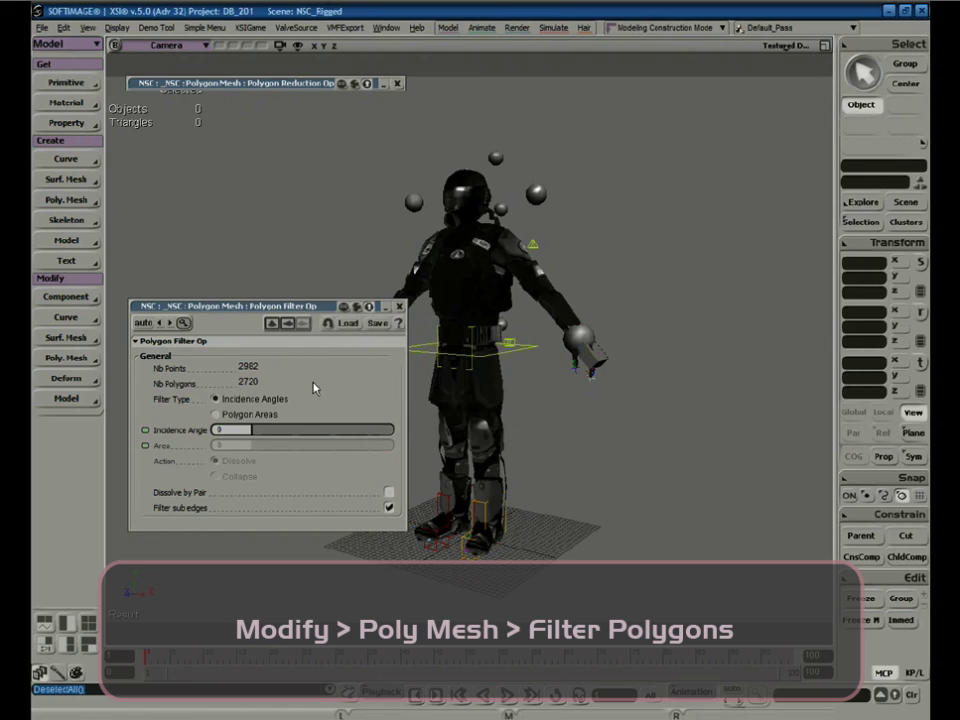
left_click_drag(252, 431, 365, 439)
left_click(473, 290)
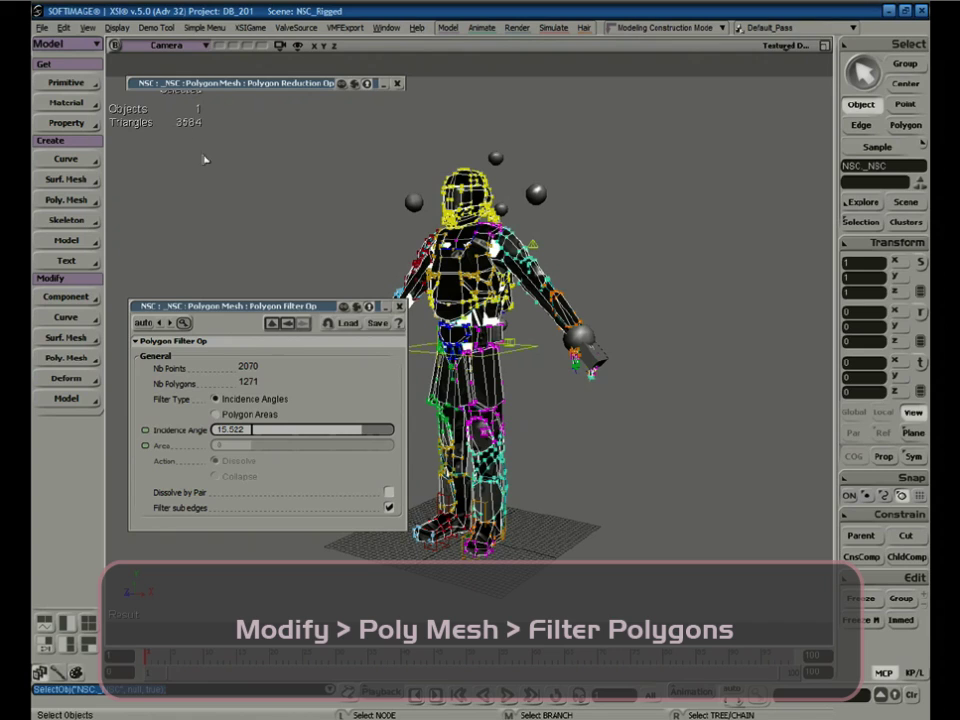
Try the Polygon Areas filter with an area of 1.443, reset the area to 0 and close the Polygon Filter properties
left_click(391, 432)
left_click_drag(391, 434, 297, 449)
left_click(232, 414)
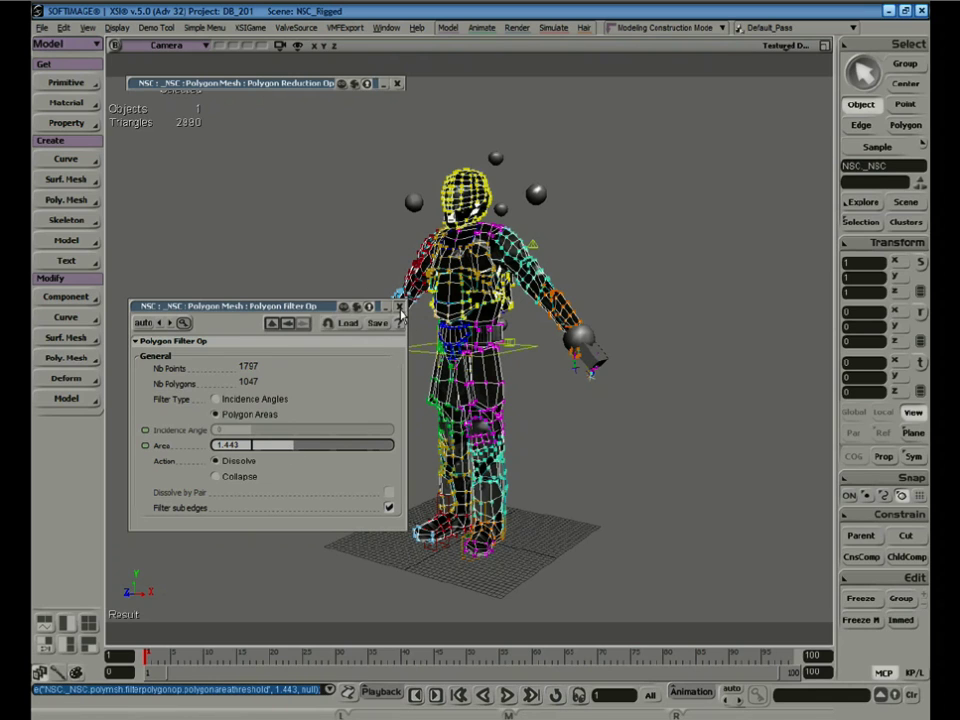
left_click_drag(296, 449, 246, 448)
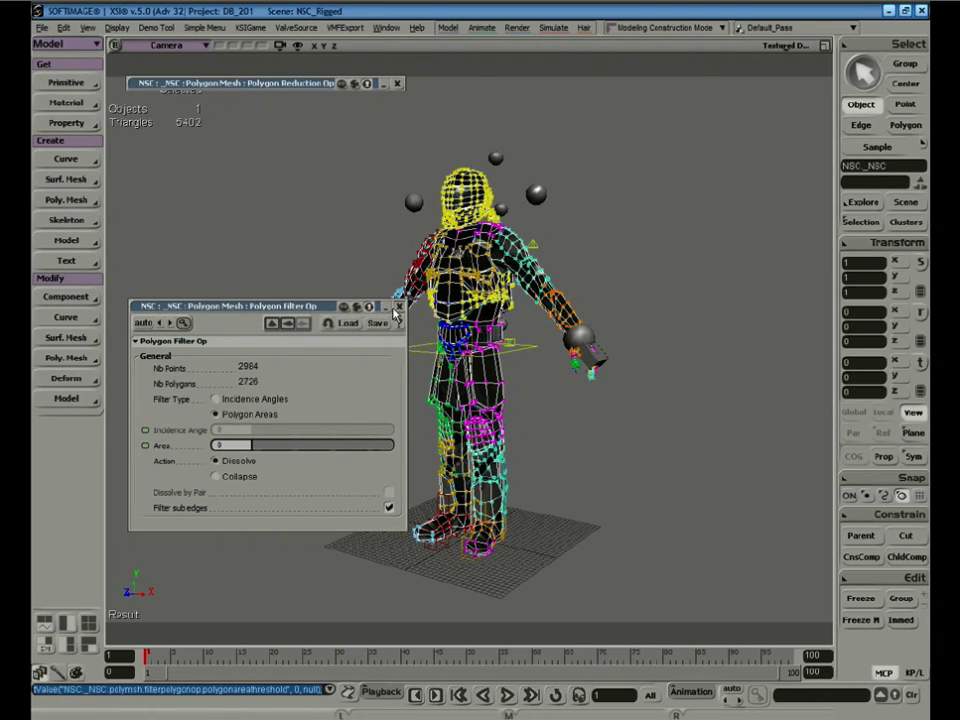
left_click(399, 306)
Switch to the Group03m folder in Windows Explorer and check its path, the exported SMD files and the existing nsc.qc
left_click(632, 128)
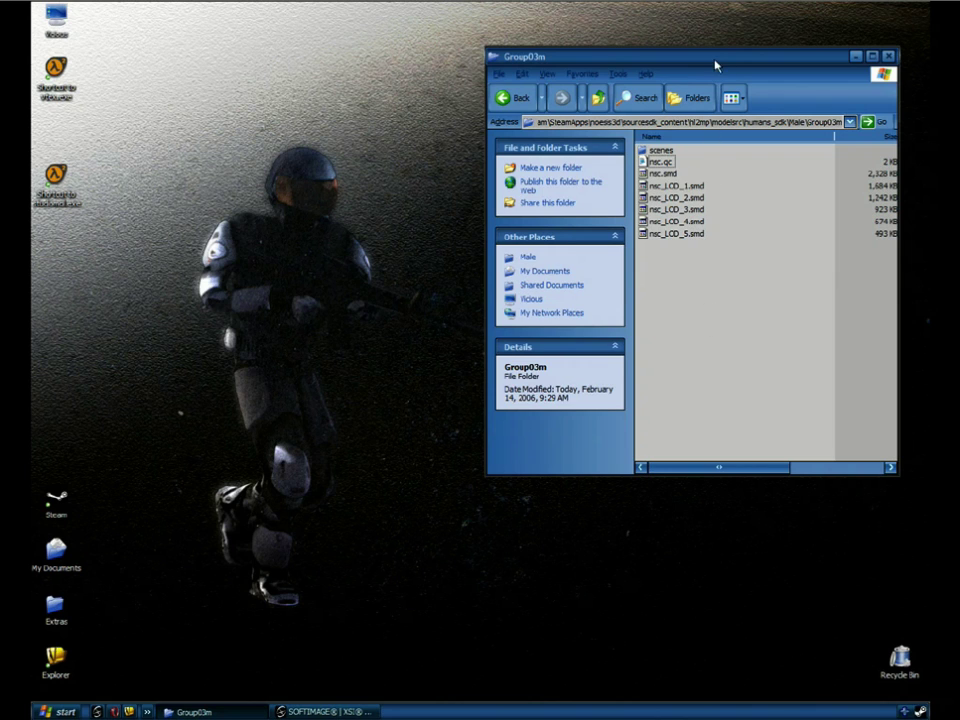
left_click_drag(715, 66, 593, 127)
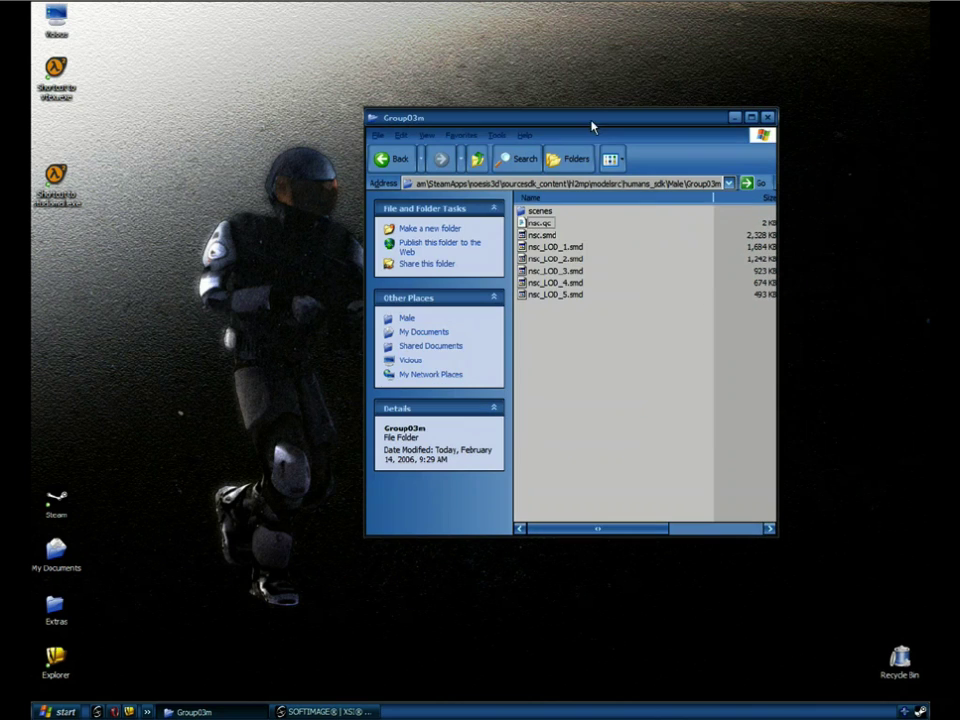
left_click(489, 187)
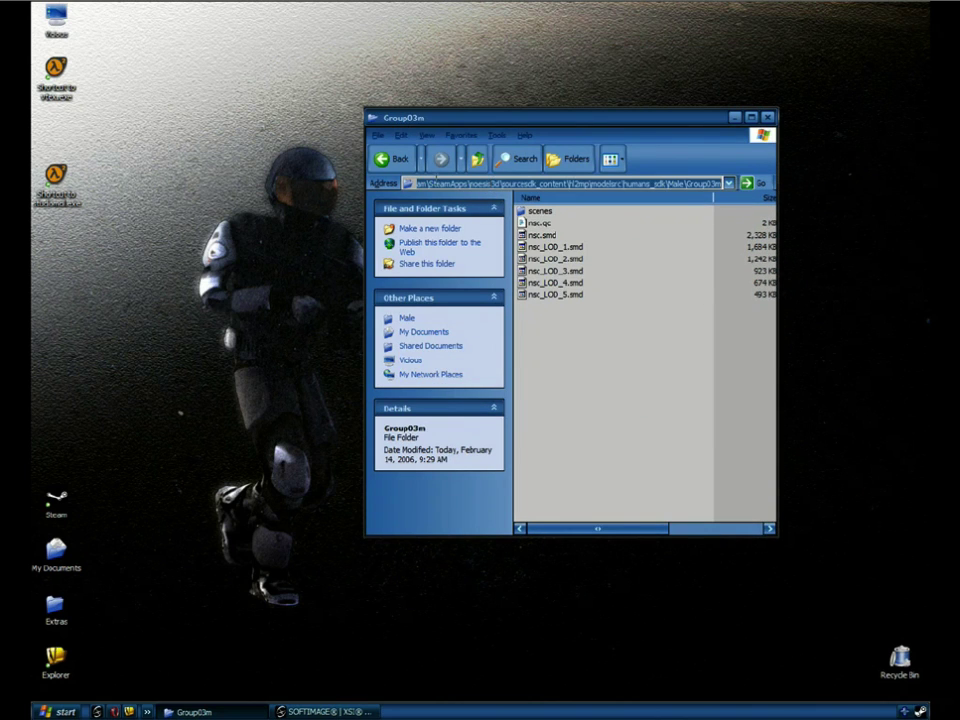
left_click_drag(436, 182, 383, 183)
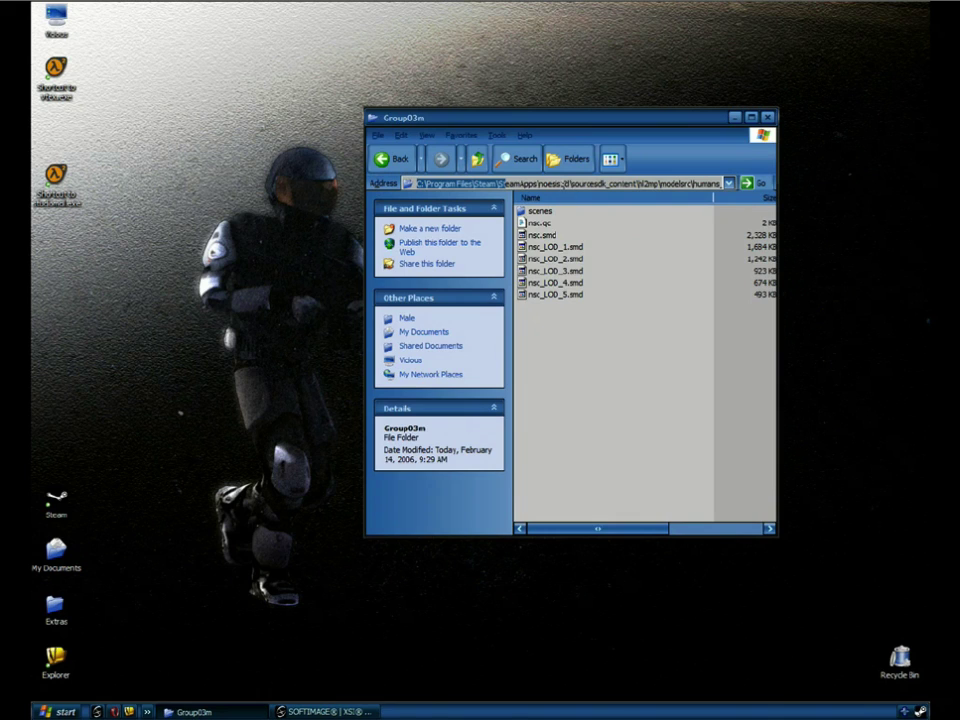
left_click_drag(575, 183, 741, 204)
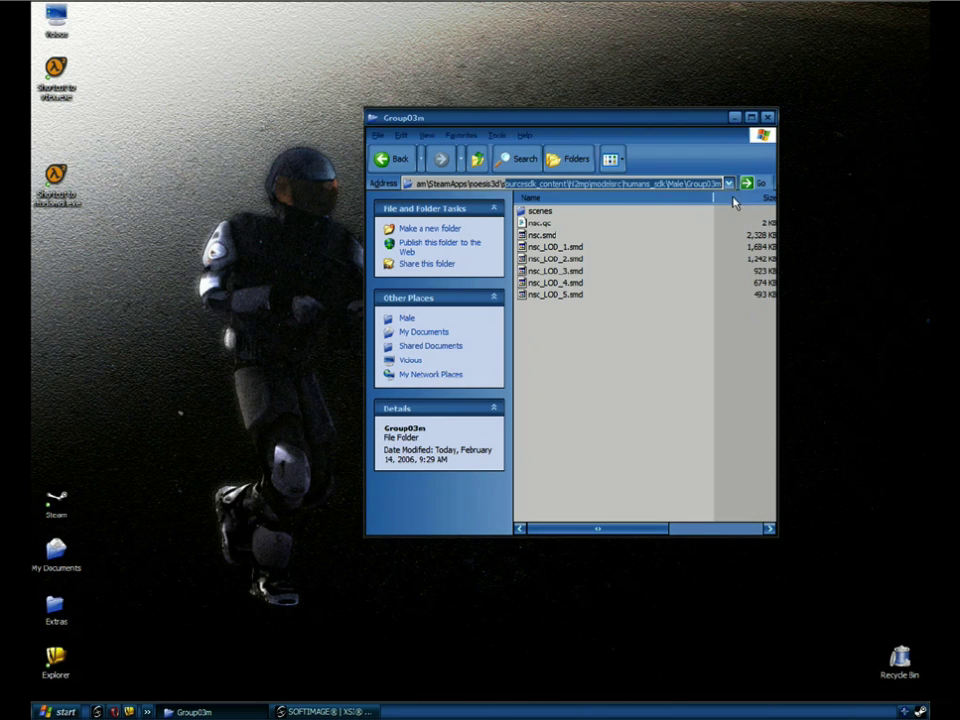
left_click(662, 247)
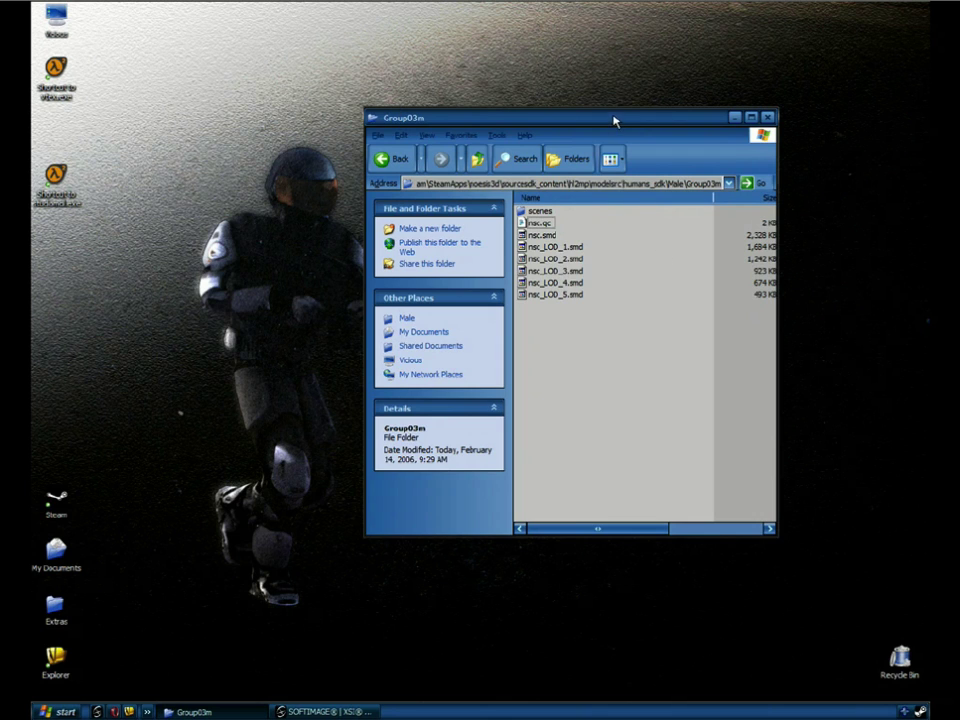
left_click_drag(612, 117, 686, 92)
left_click(612, 199)
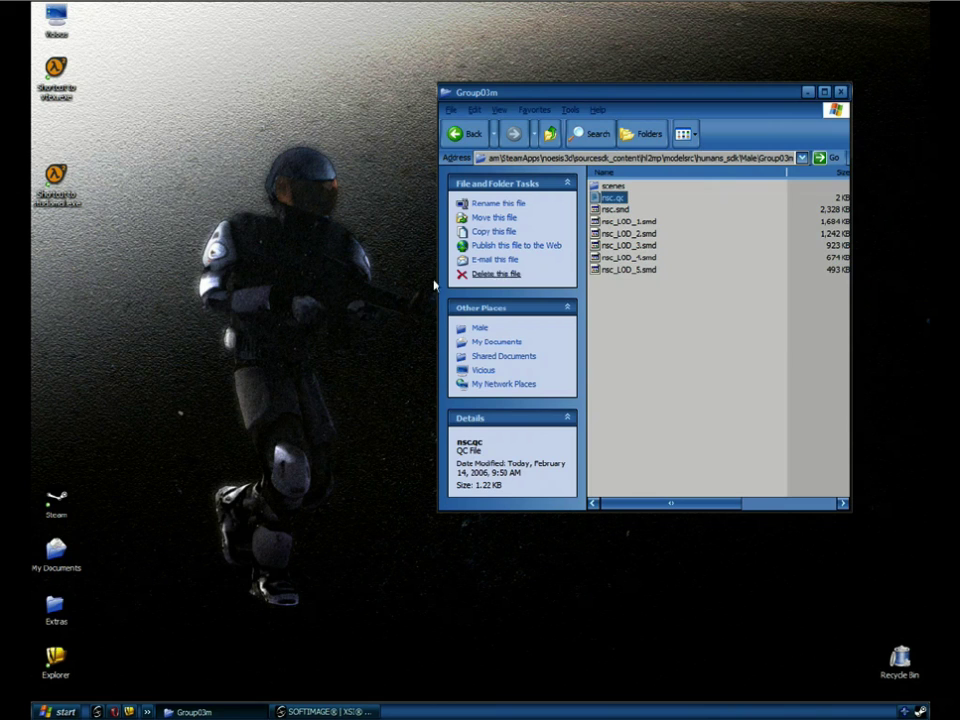
Copy nsc_LOD.qc from the Extras\nsc\compile items folder into Group03m and close the source folder
double_click(55, 605)
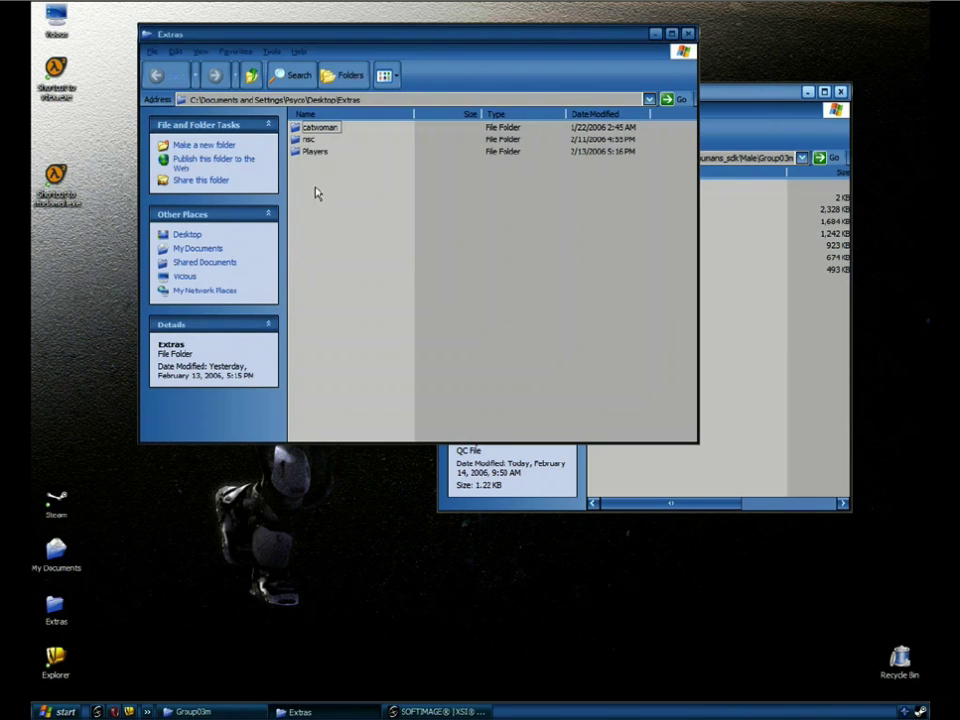
left_click_drag(350, 40, 289, 112)
double_click(247, 211)
double_click(245, 199)
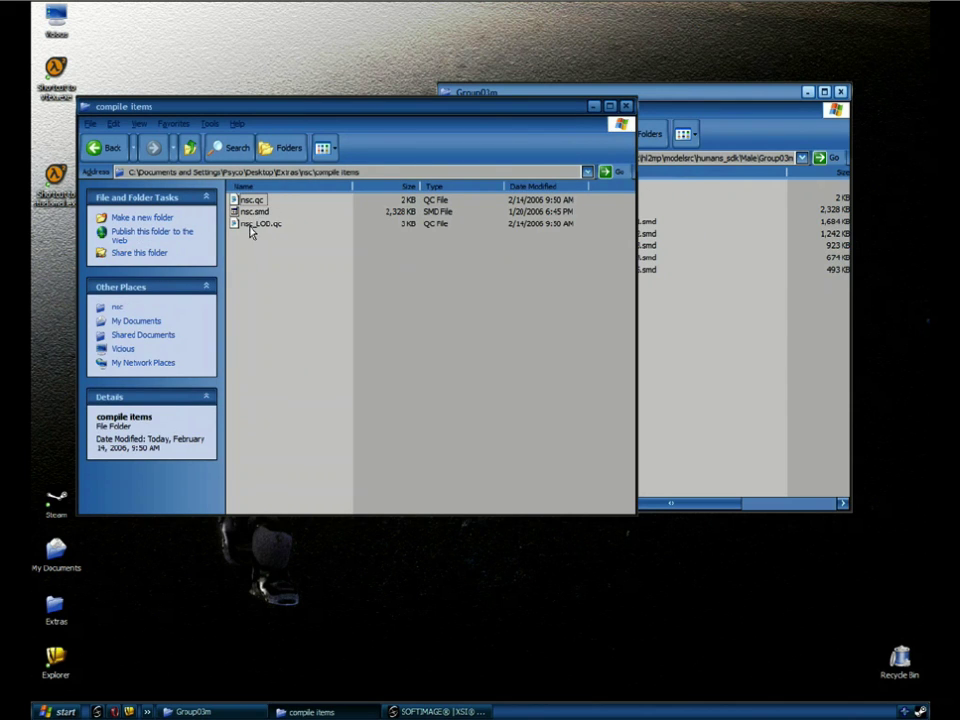
left_click_drag(249, 226, 744, 415)
left_click(326, 381)
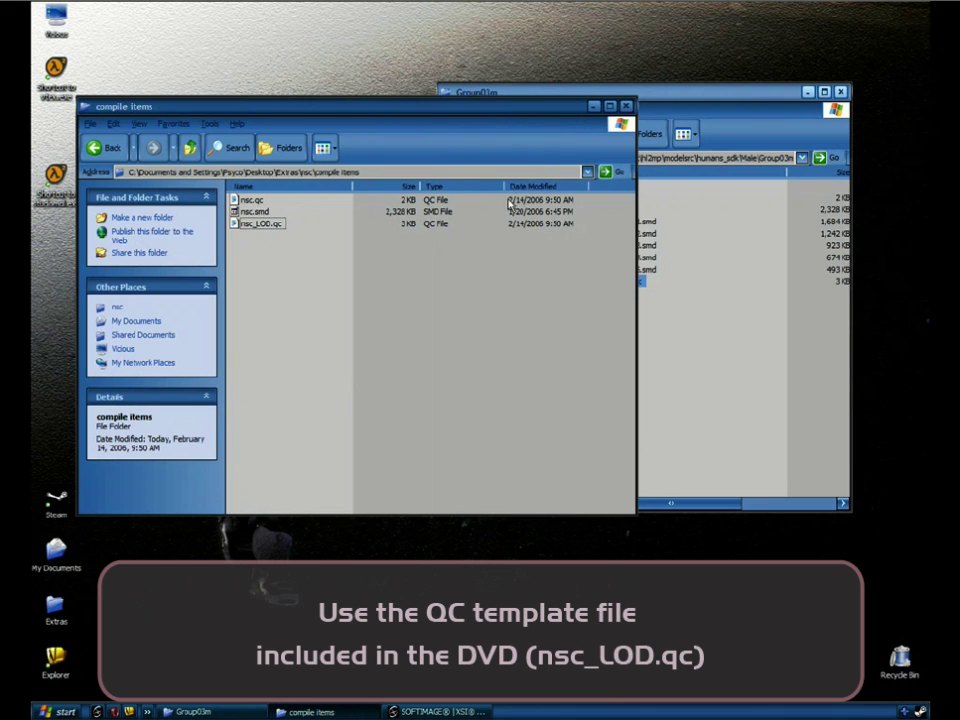
left_click(677, 366)
left_click(425, 106)
left_click(625, 106)
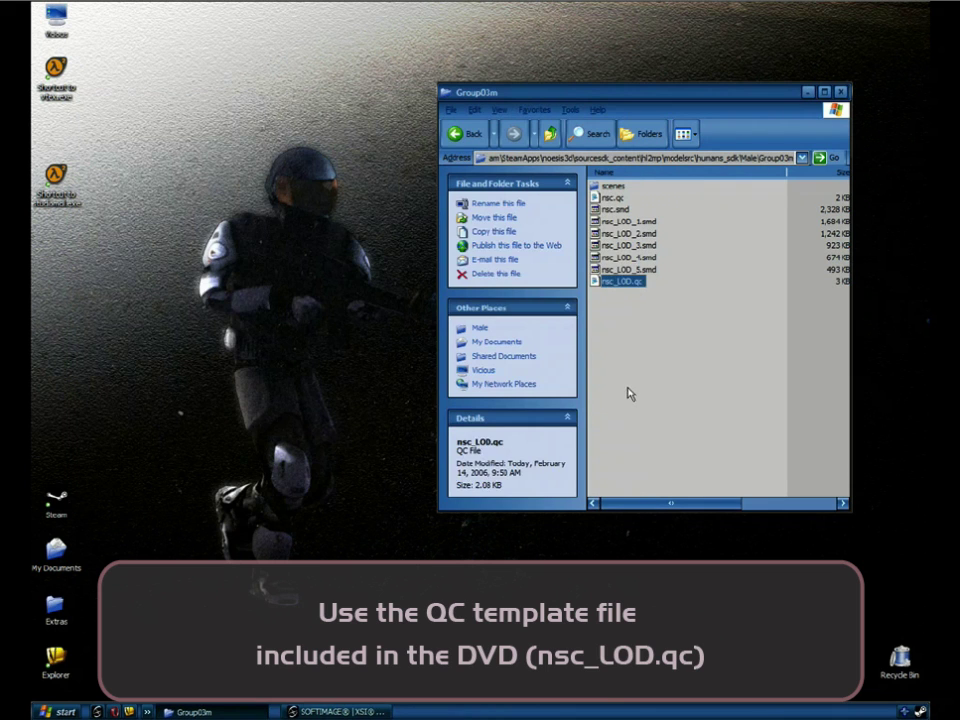
Open nsc_LOD.qc in Notepad, examine its $lod blocks and replacemodel lines, and close the file
left_click(629, 394)
double_click(624, 281)
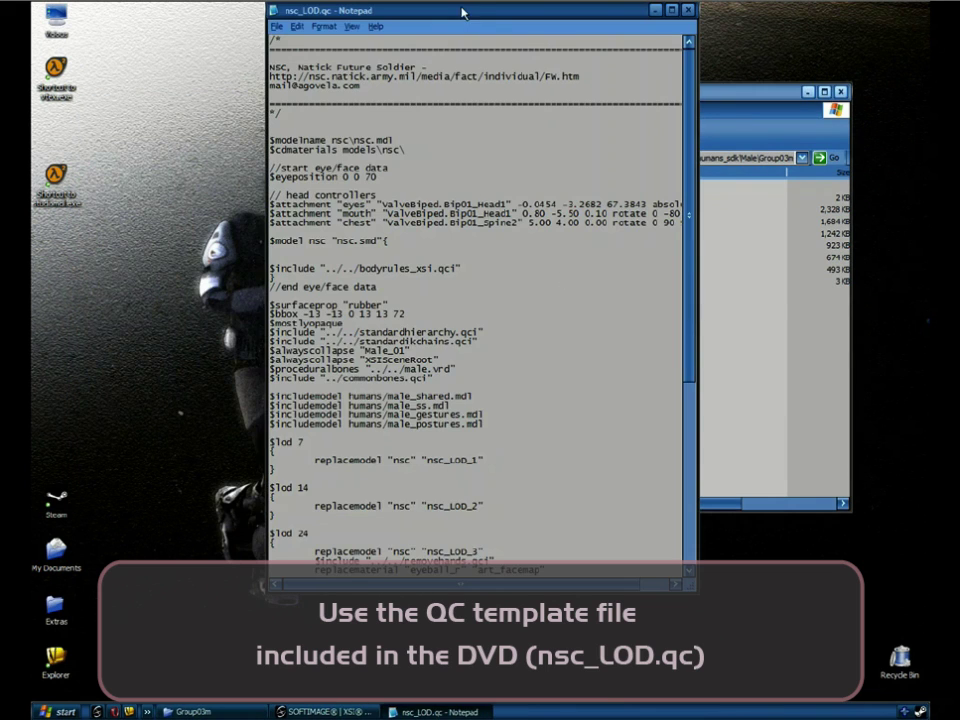
left_click_drag(470, 18, 506, 60)
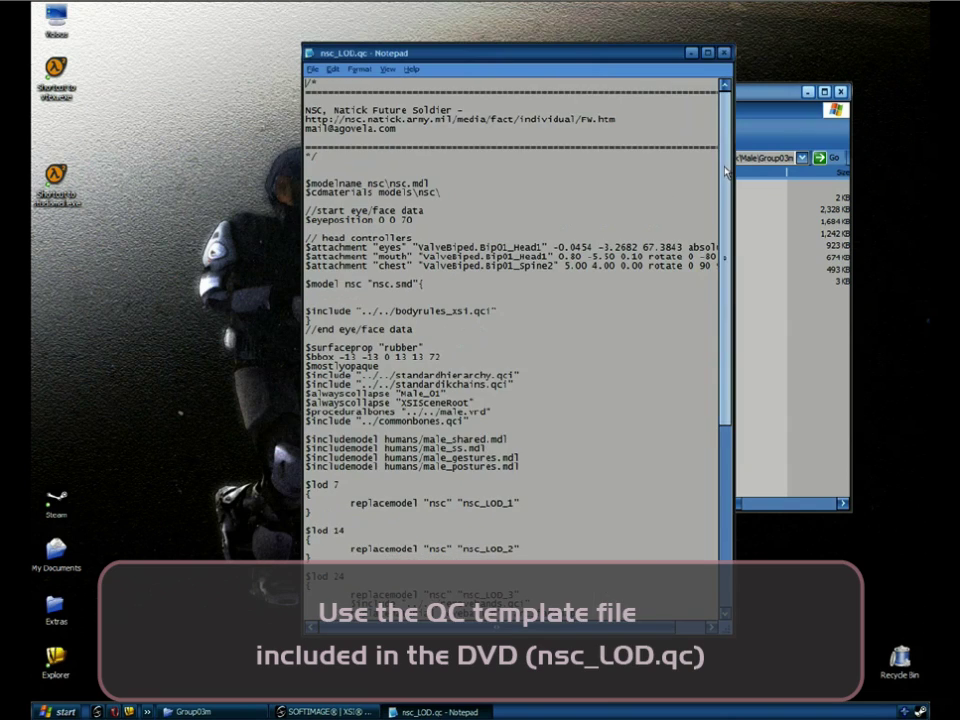
scroll(709, 365, "down", 10)
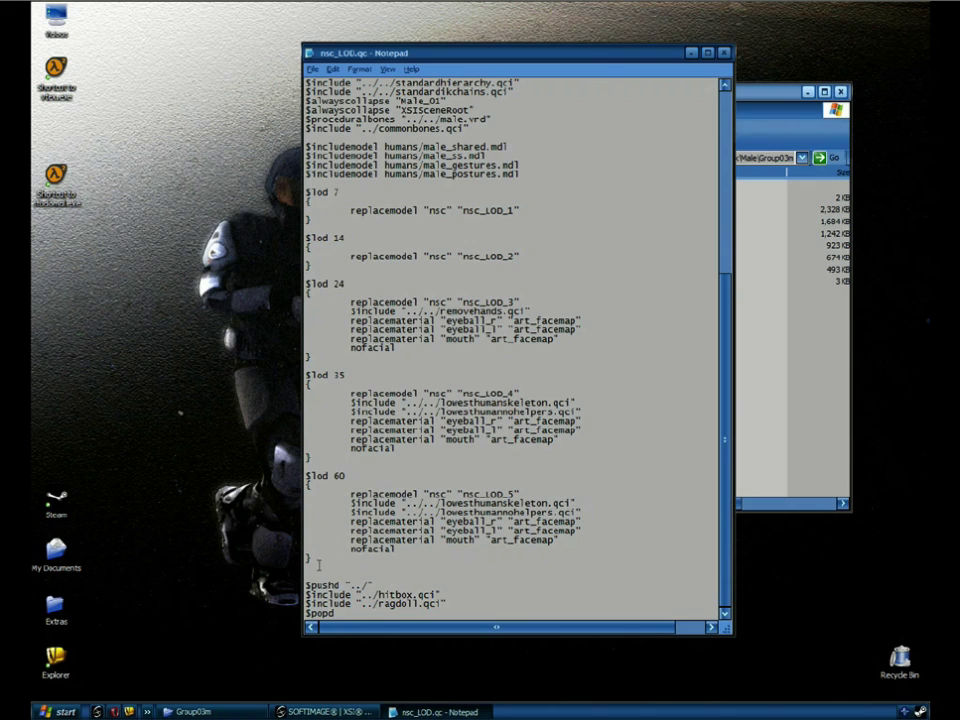
left_click_drag(314, 572, 306, 190)
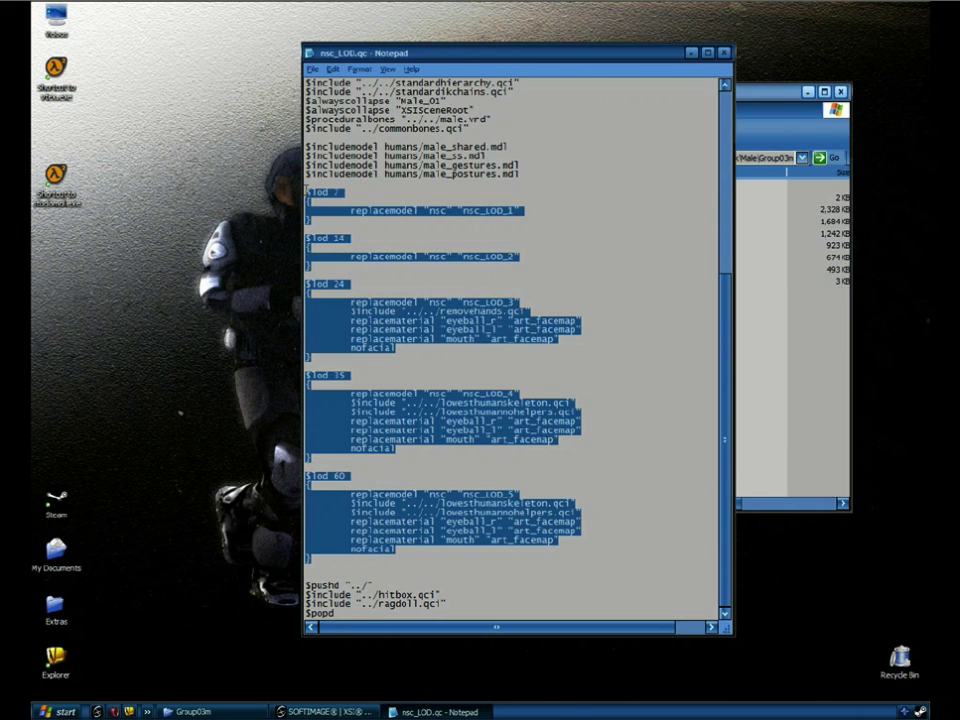
left_click(724, 54)
Compile nsc_LOD.qc from the Group03m folder with the studiomdl.exe shortcut on the desktop
left_click(686, 301)
left_click_drag(622, 283, 62, 180)
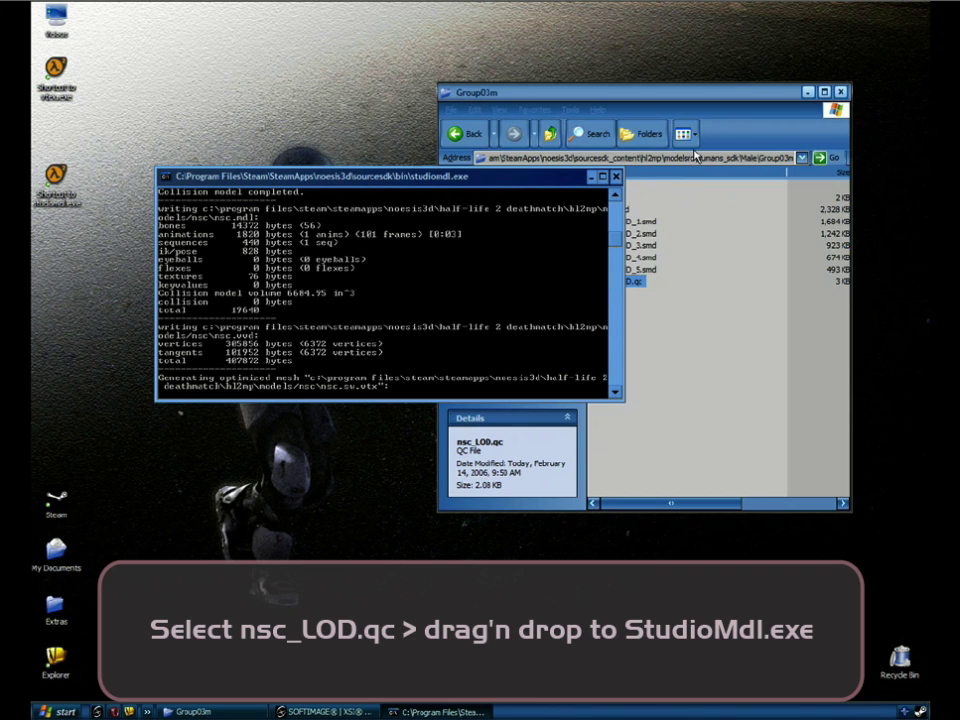
Open the Steam account's folder under SteamApps in a second Explorer window and arrange it below the studiomdl window
left_click(695, 156)
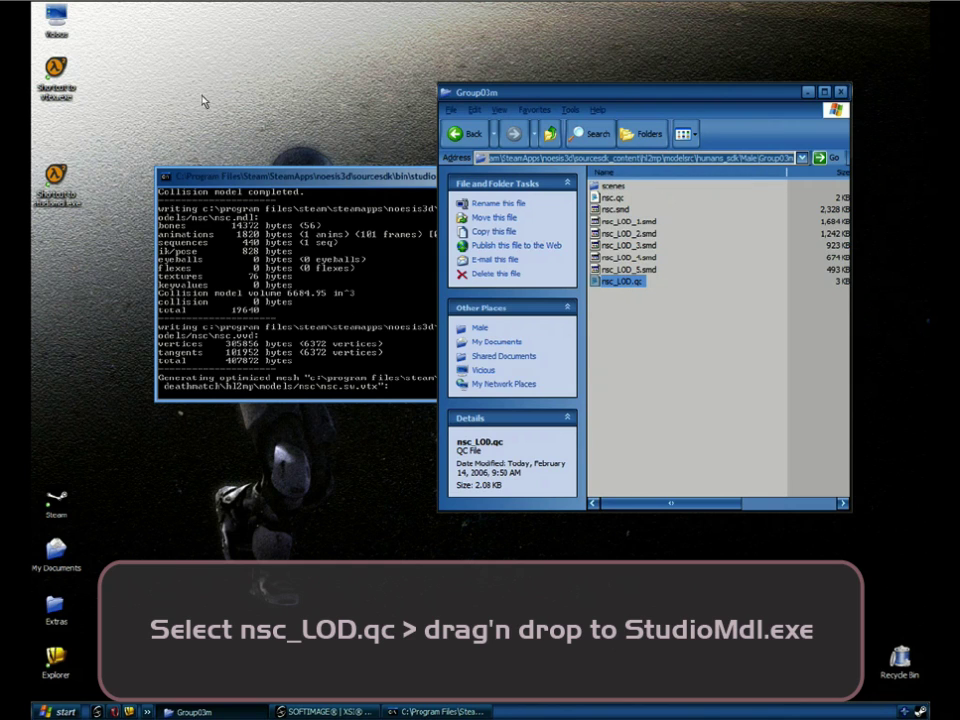
double_click(52, 15)
left_click(262, 164)
type("C:\\Program Files\\Steam\\SteamApps\\vsesiskl\\sourcesdk_content\\hl2mp\\modelsrc\\humans_sdk\\Male\\Group03m")
key("Return")
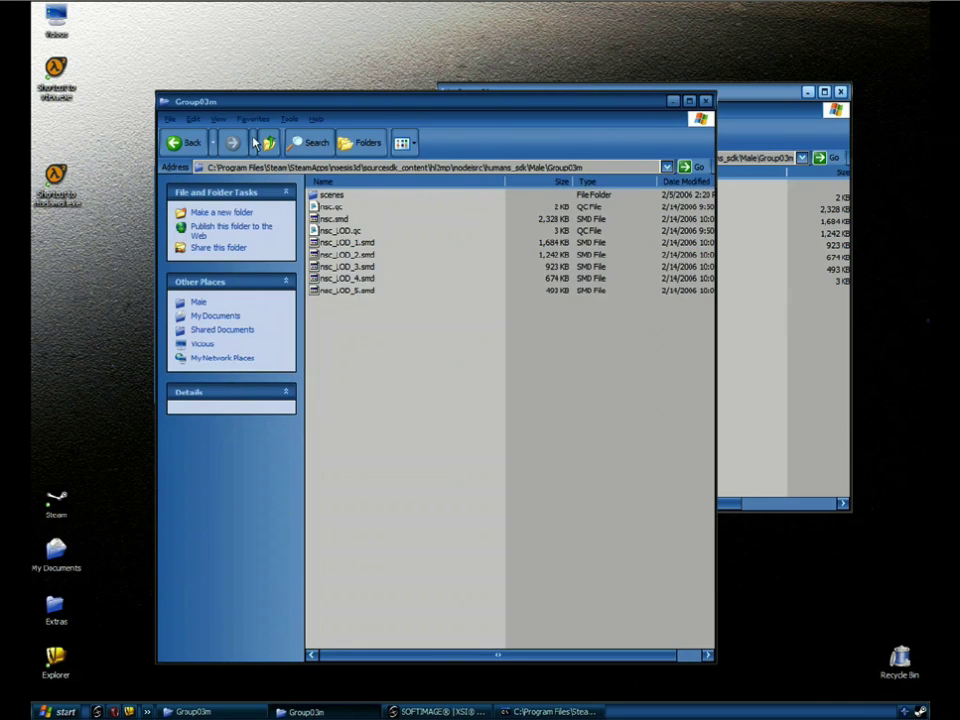
left_click_drag(363, 167, 626, 204)
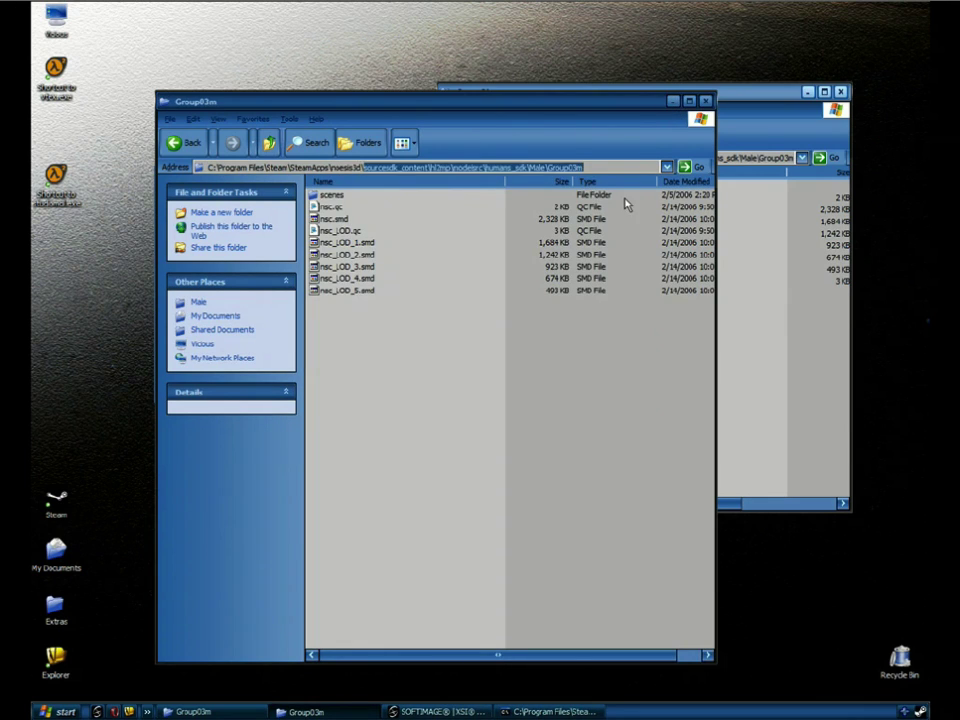
key("Delete")
key("Return")
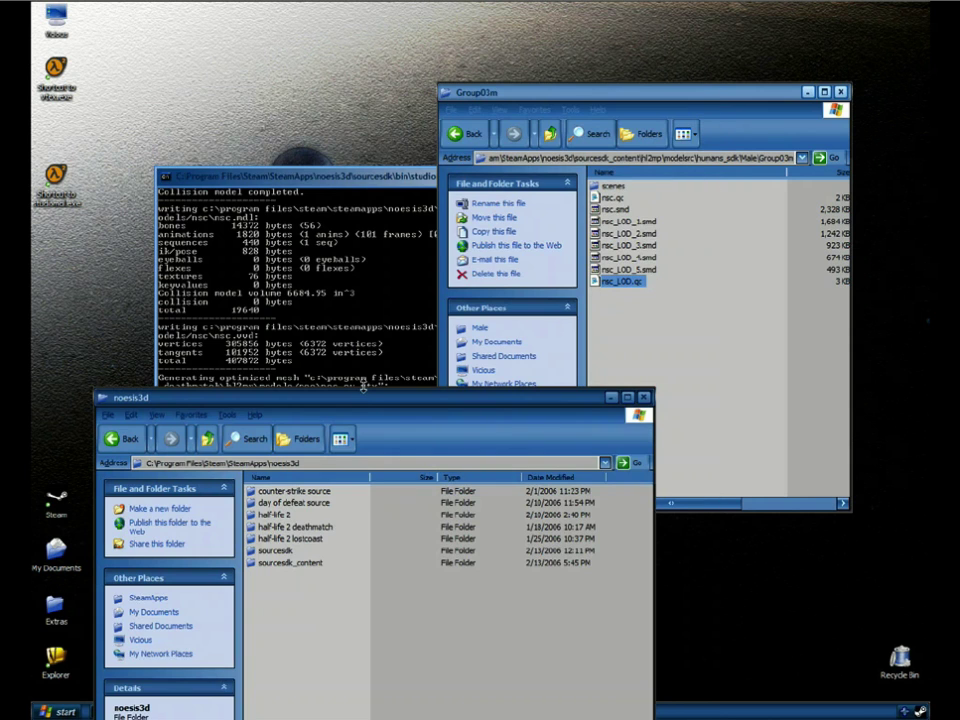
left_click_drag(386, 176, 388, 8)
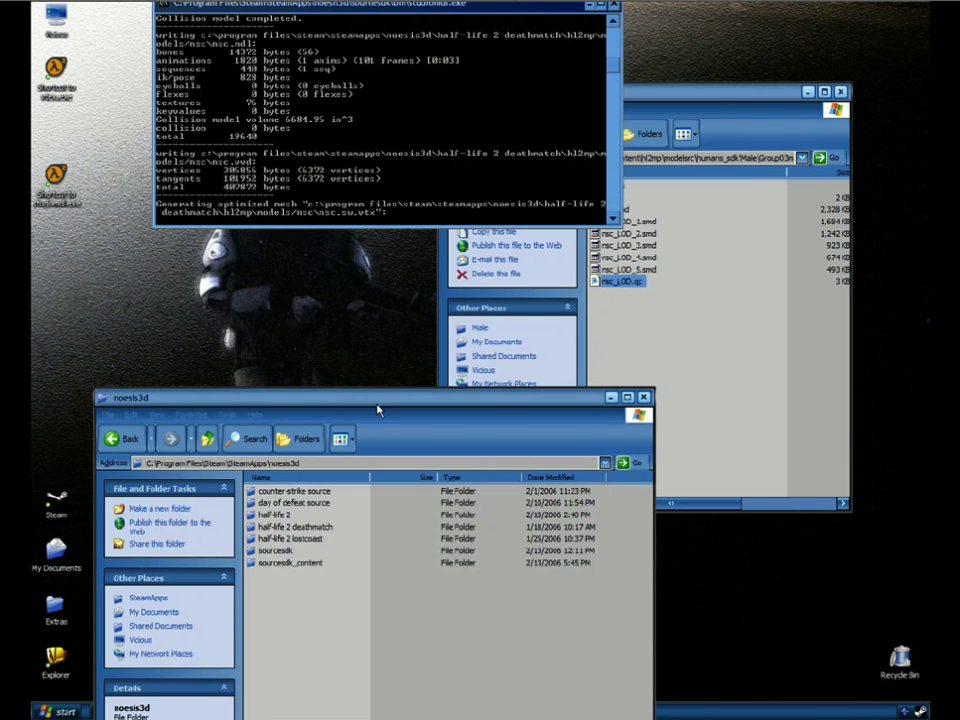
left_click_drag(378, 402, 401, 251)
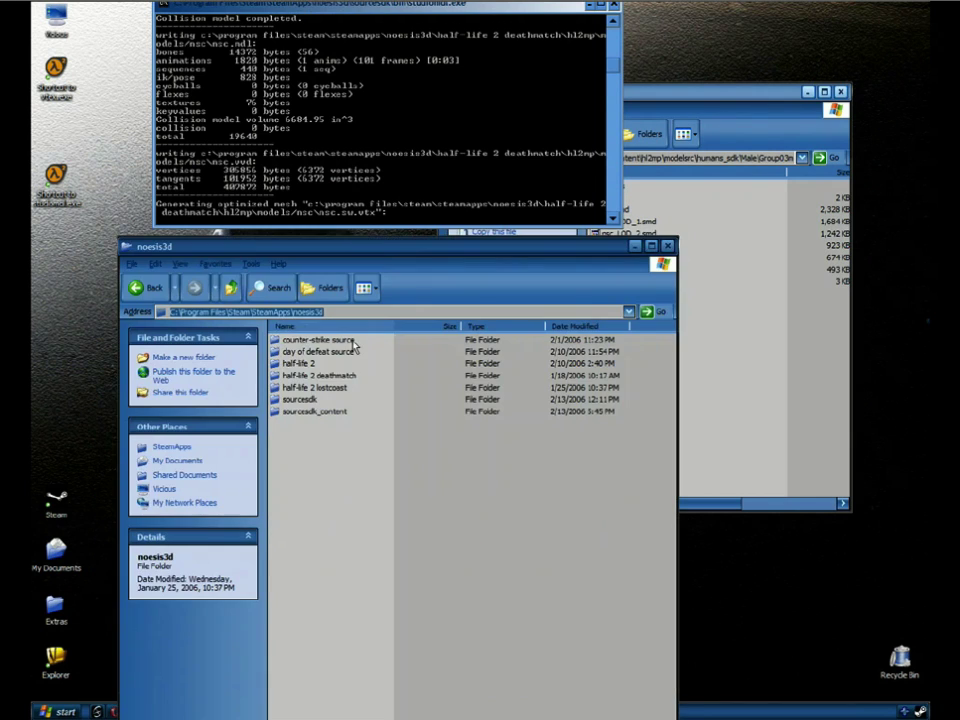
Open the half-life 2 deathmatch\hl2mp\models\nsc folder and arrange its window below the Group03m window
double_click(315, 375)
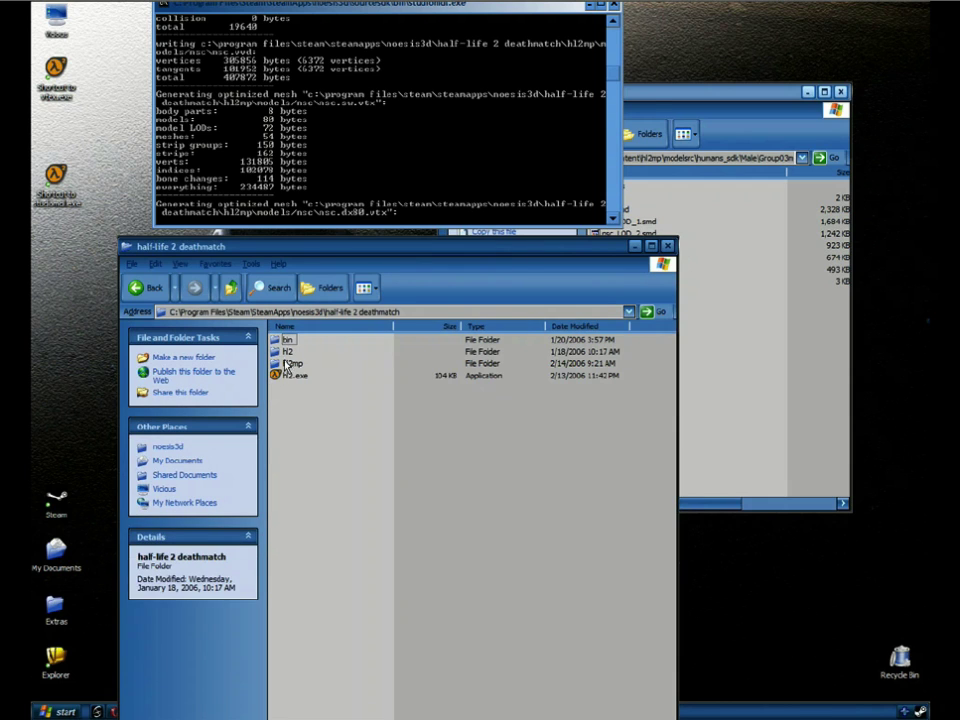
left_click(293, 364)
double_click(294, 365)
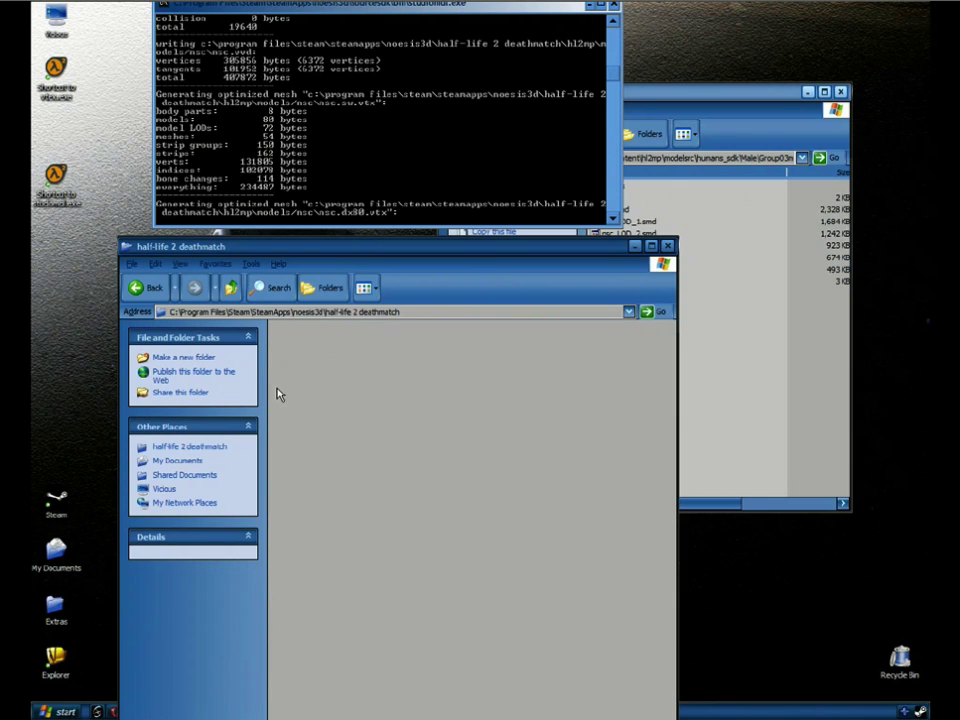
double_click(298, 459)
double_click(288, 364)
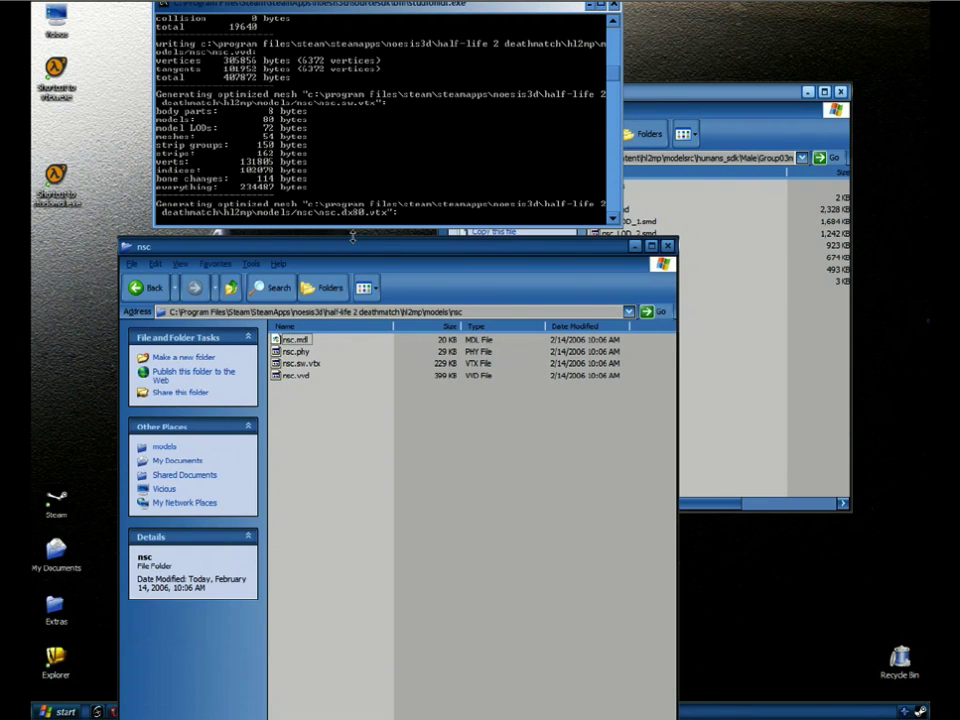
left_click_drag(369, 248, 340, 358)
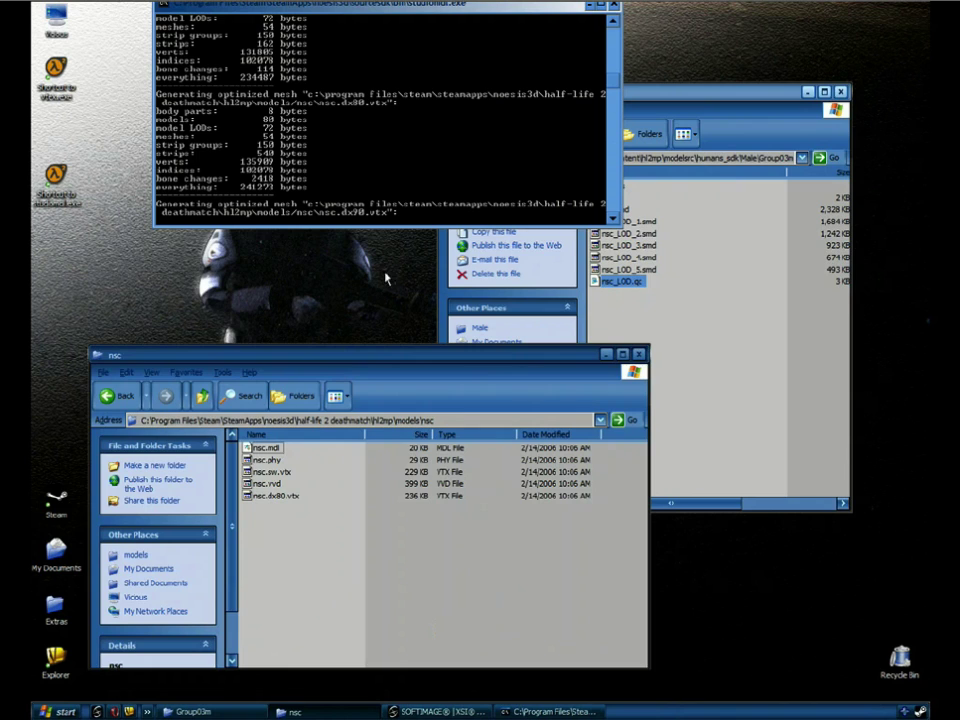
left_click_drag(430, 6, 376, 50)
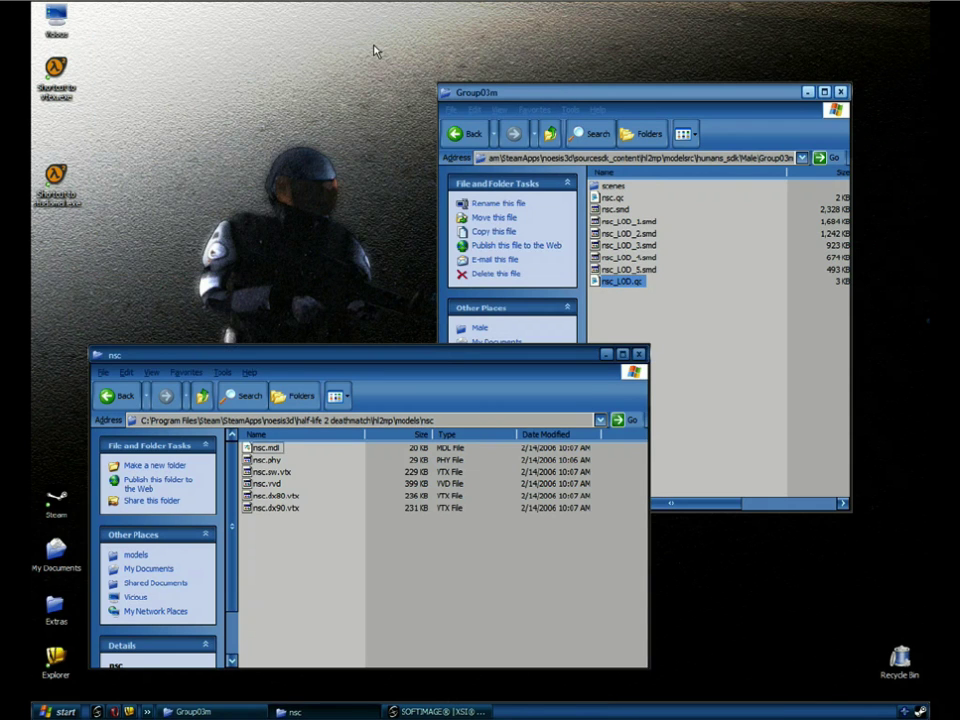
left_click_drag(336, 355, 534, 377)
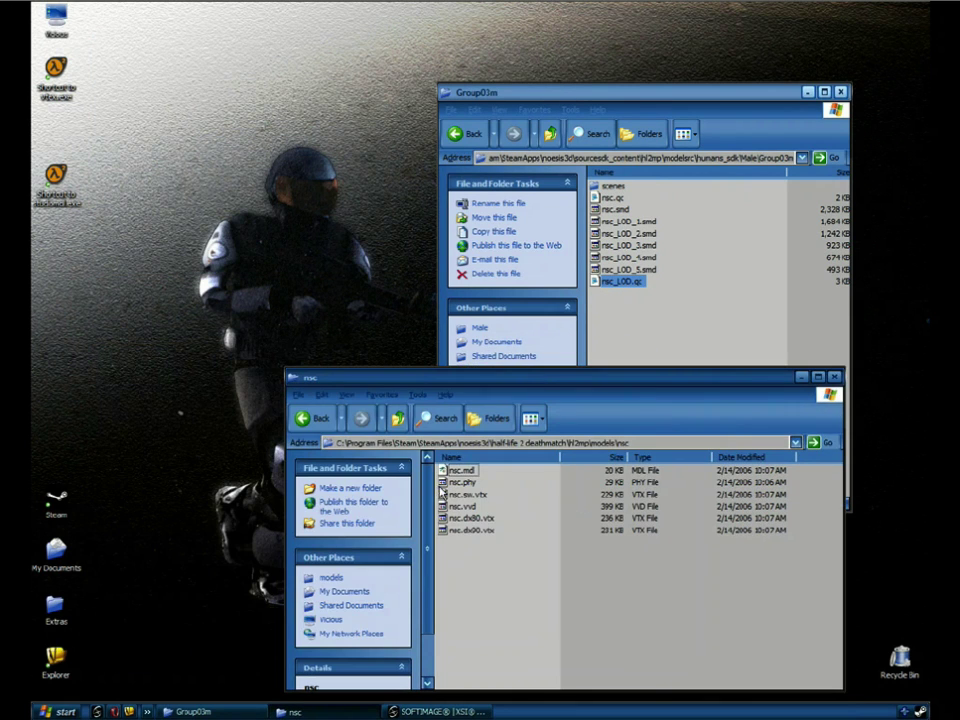
Open the compiled nsc.mdl in Model Viewer, reposition the viewer window, and show the model's polycount and LOD settings
left_click(457, 470)
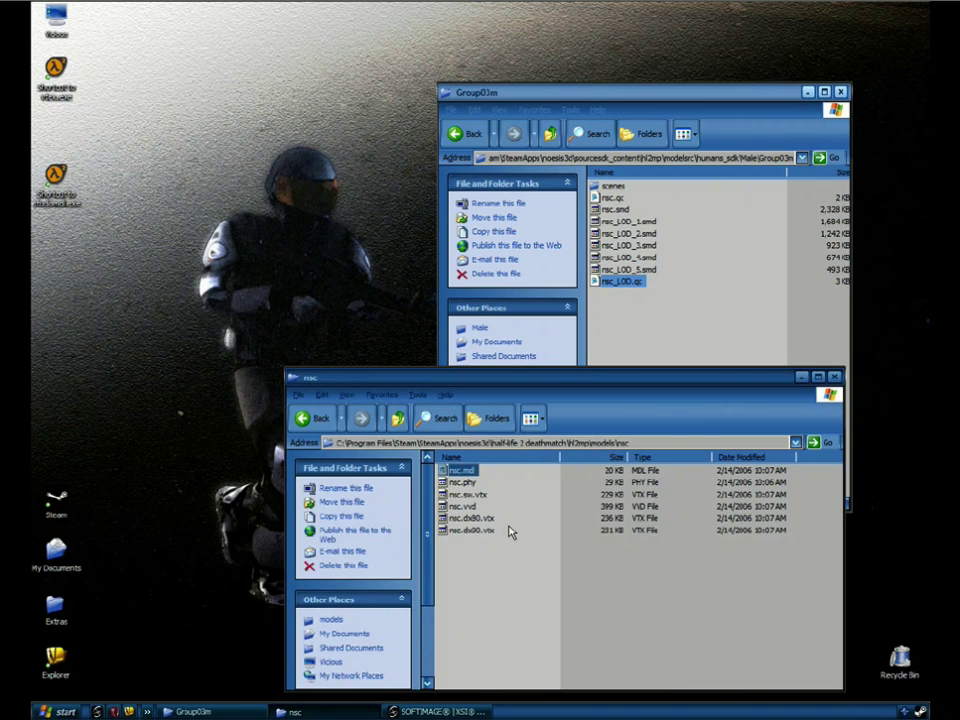
double_click(553, 466)
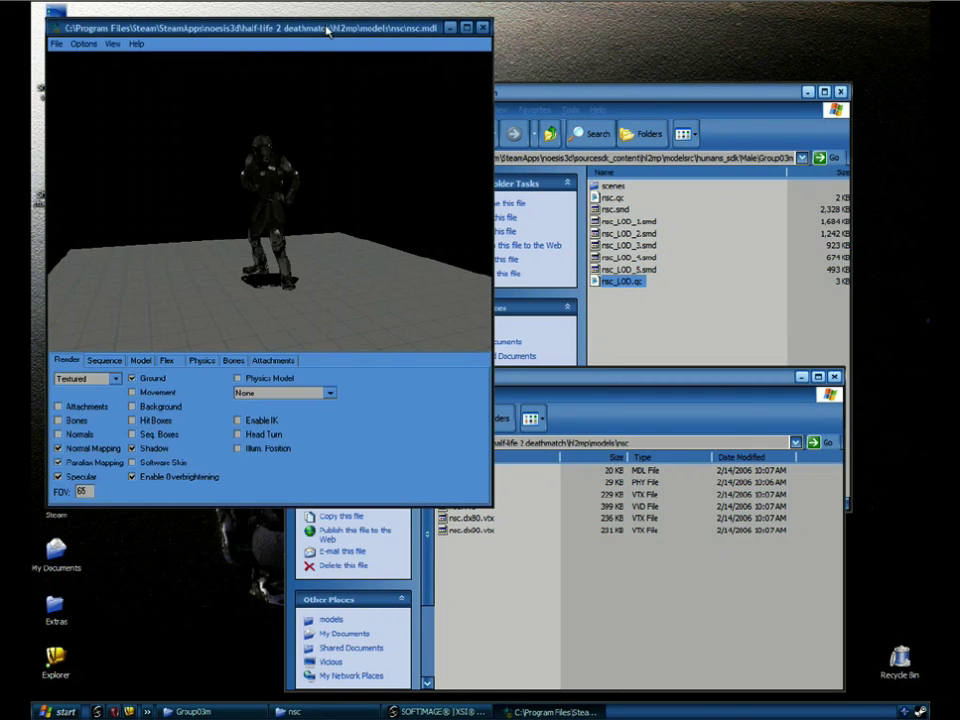
left_click_drag(277, 29, 324, 52)
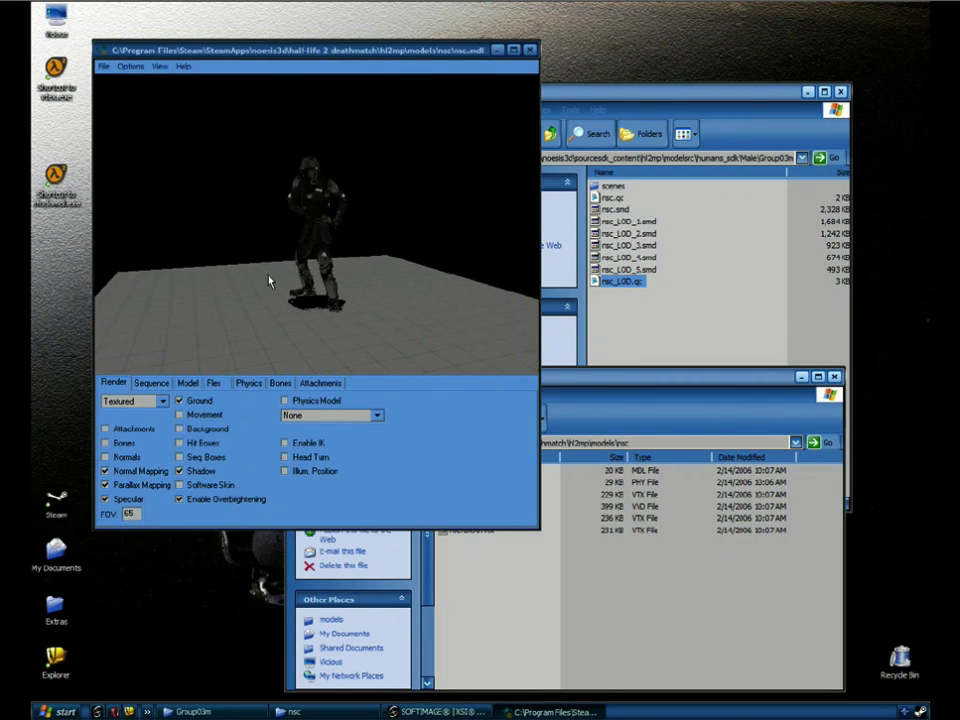
left_click(188, 384)
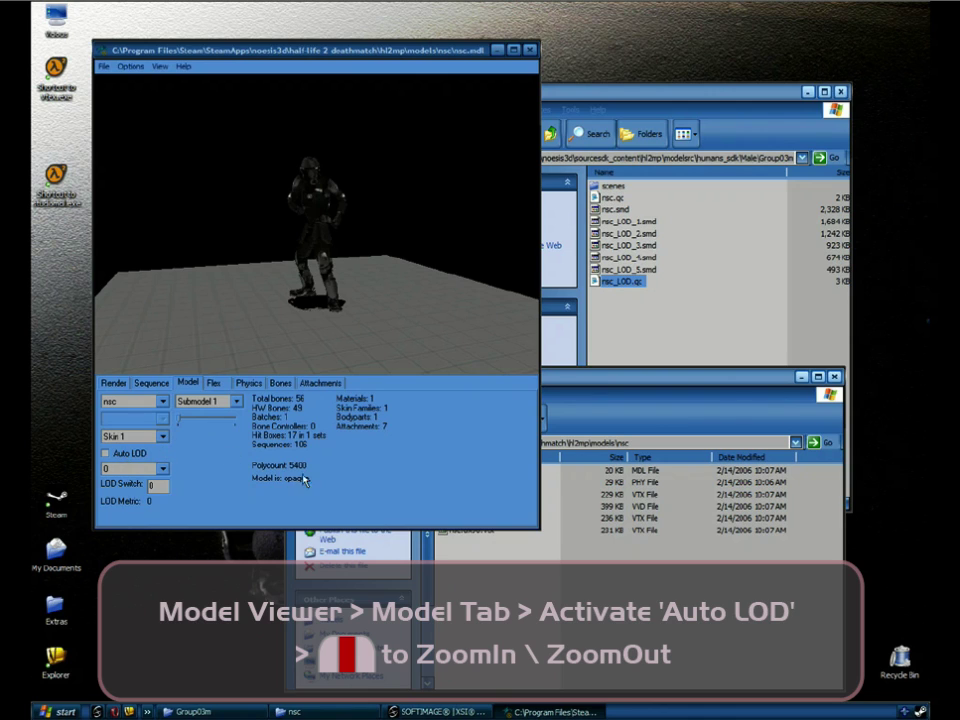
Turn on Auto LOD for the nsc model so its detail level follows the viewing distance
mouse_move(381, 236)
middle_mouse_down()
mouse_move(375, 222)
mouse_move(473, 131)
mouse_move(317, 304)
mouse_move(360, 220)
mouse_move(427, 172)
mouse_move(255, 343)
mouse_move(527, 119)
mouse_move(369, 242)
middle_mouse_up()
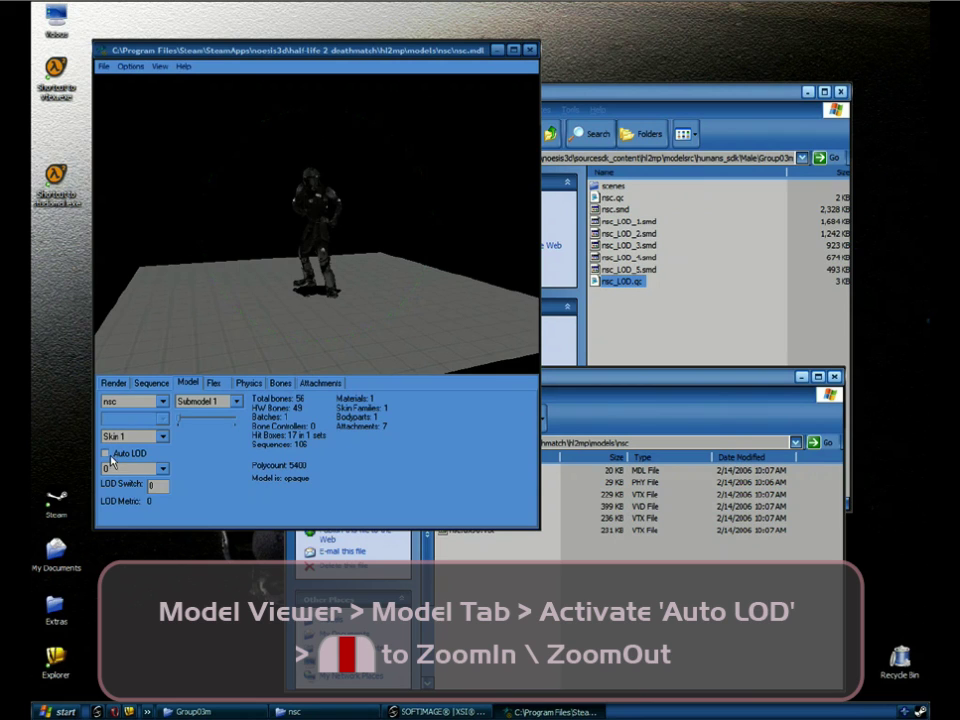
left_click(106, 455)
middle_click_drag(355, 324, 478, 154)
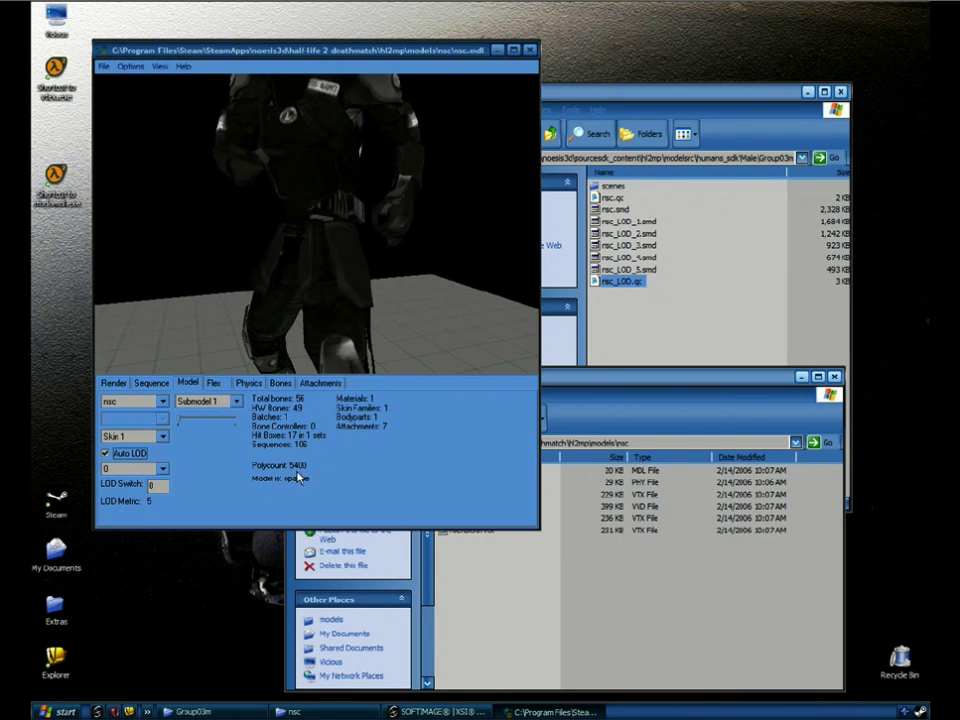
Examine how the nsc model's LOD level, LOD metric and polycount respond to different viewing distances and angles
middle_click_drag(410, 262, 398, 212)
right_click_drag(398, 212, 405, 202)
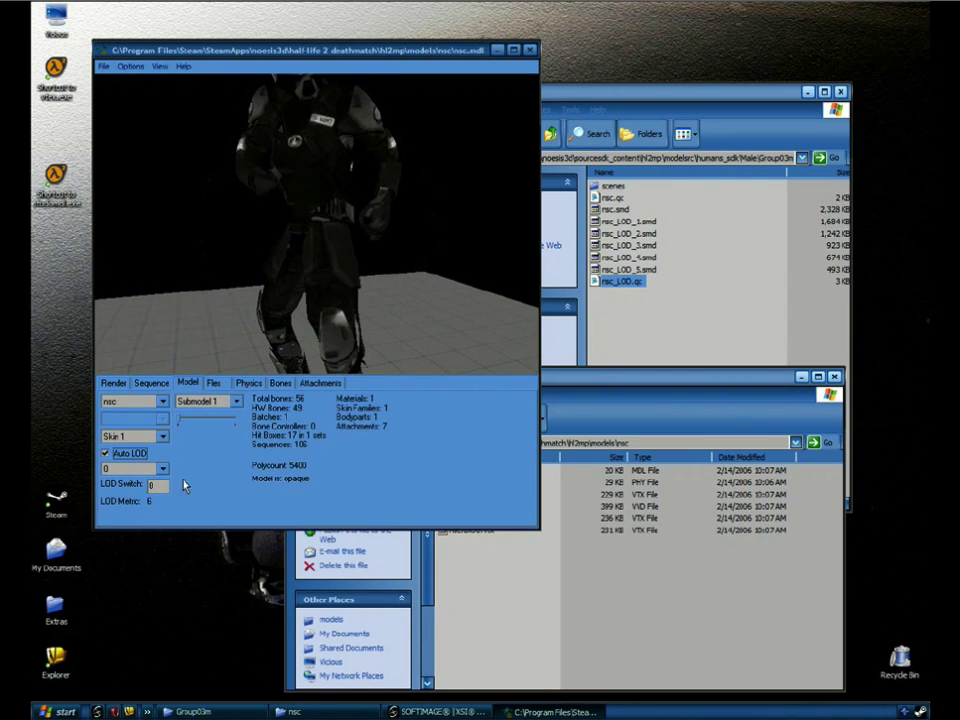
right_click_drag(372, 204, 365, 218)
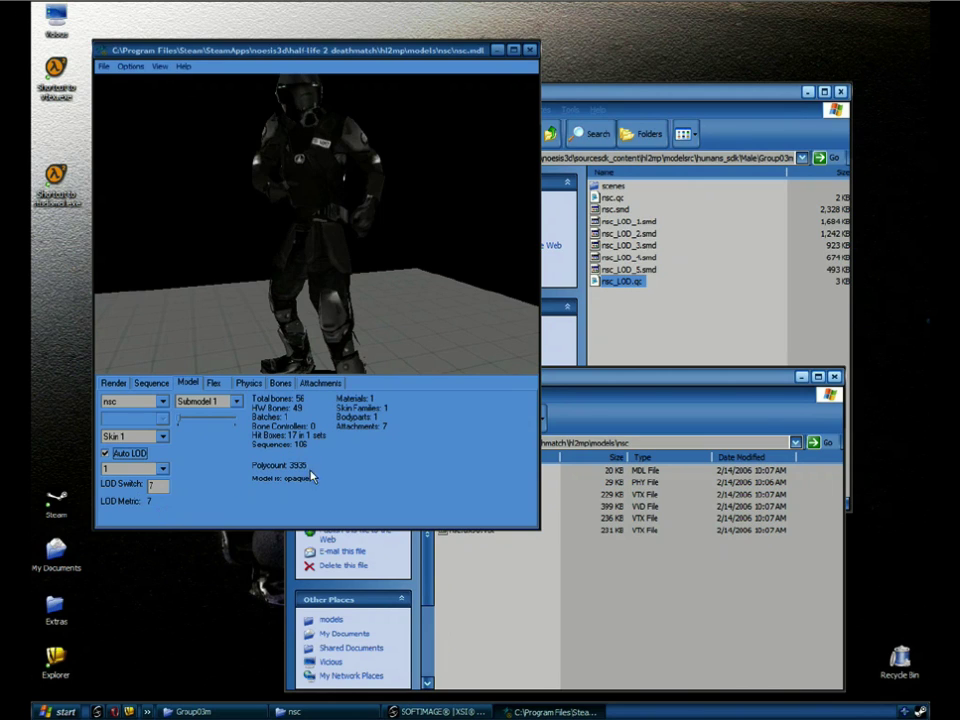
right_click_drag(395, 228, 338, 240)
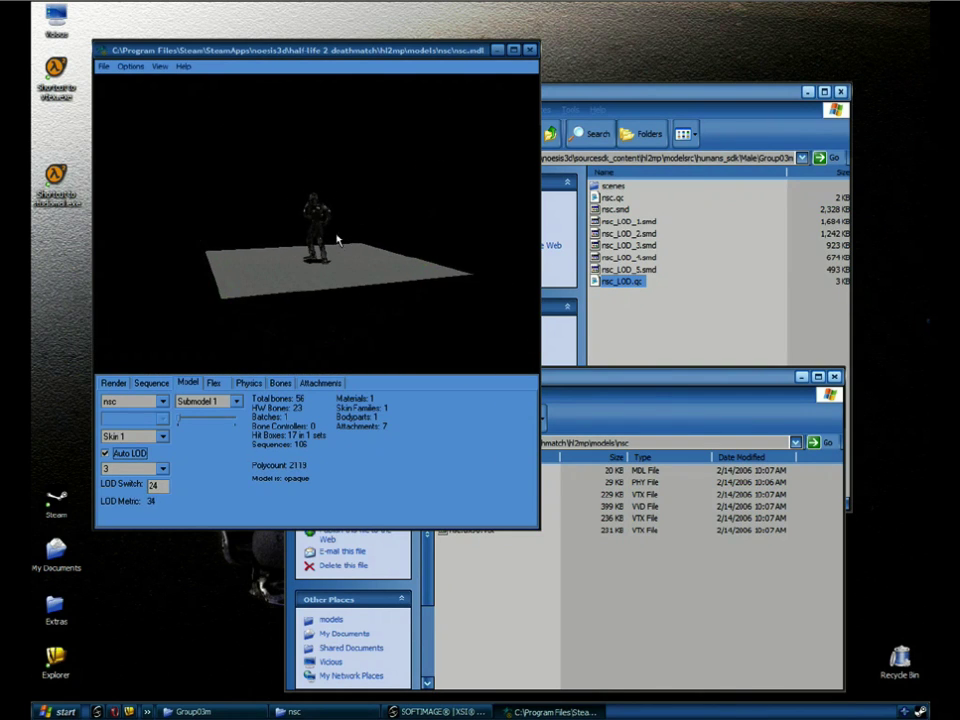
mouse_move(340, 238)
left_mouse_down()
mouse_move(360, 239)
mouse_move(291, 229)
mouse_move(407, 230)
mouse_move(354, 231)
left_mouse_up()
right_click_drag(355, 232, 422, 249)
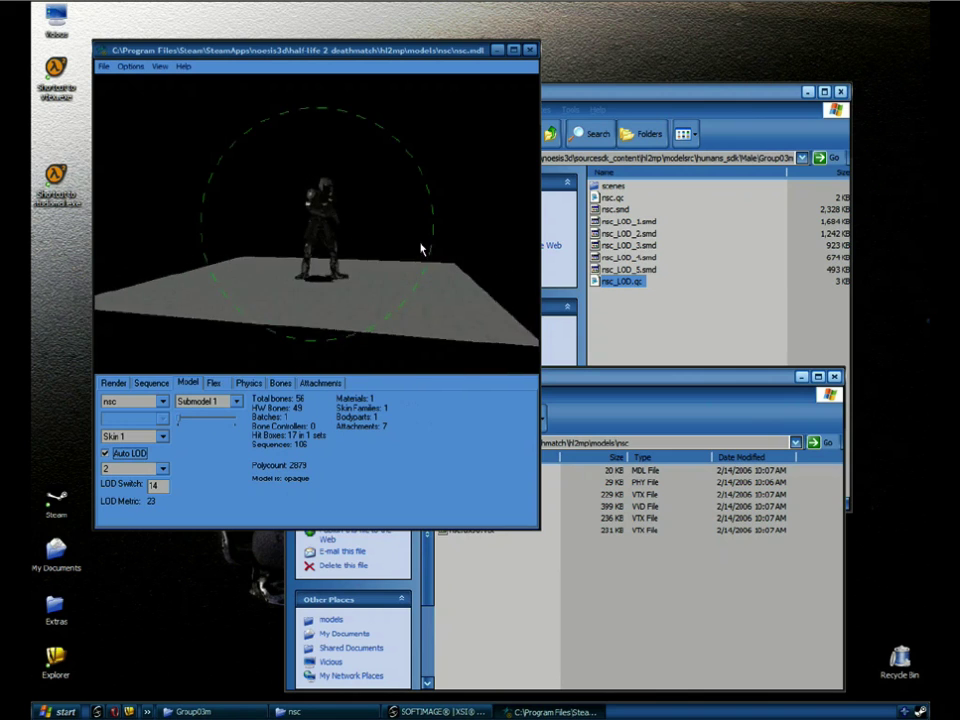
left_click_drag(422, 249, 350, 253)
right_click_drag(350, 253, 336, 278)
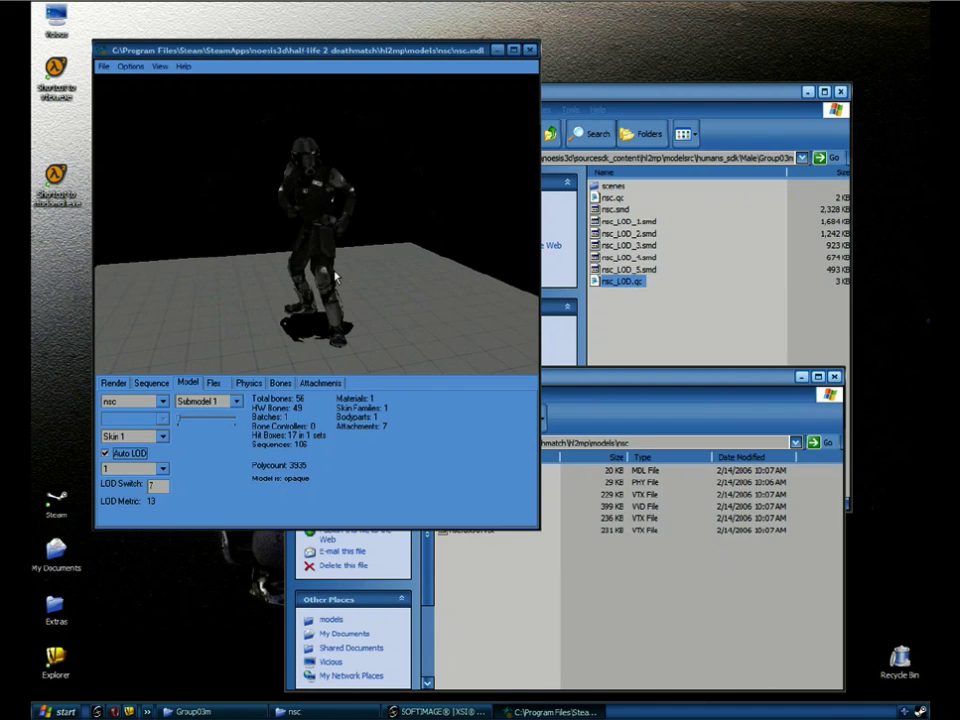
left_click_drag(363, 267, 381, 256)
right_click_drag(422, 253, 278, 316)
Switch the nsc model's animation from idle_slam to one of the weapon run sequences
left_click(151, 383)
left_click(193, 400)
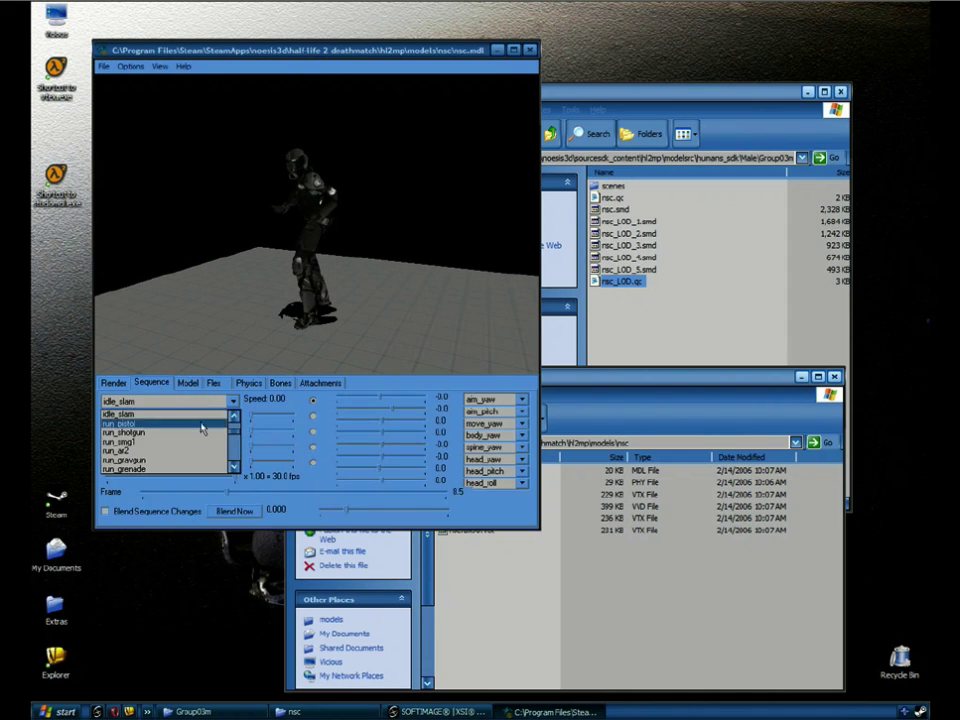
left_click(200, 433)
left_click_drag(380, 230, 463, 216)
Check the LOD level and polycount of the running nsc model at near and far viewing distances
left_click(187, 383)
right_click_drag(289, 332, 355, 298)
left_click_drag(459, 253, 357, 217)
right_click_drag(357, 217, 397, 241)
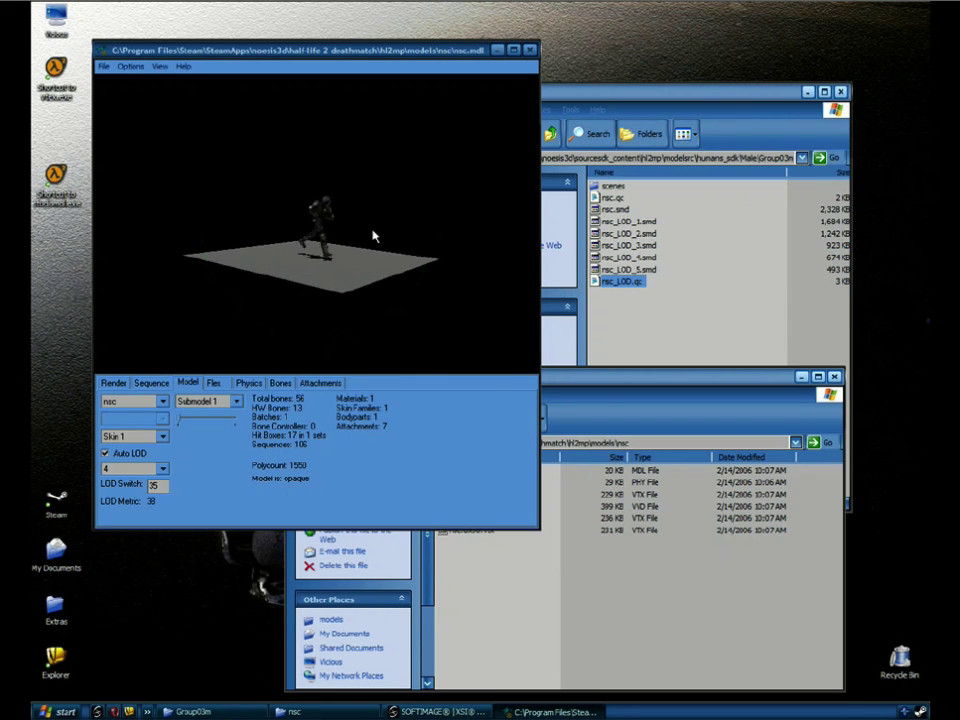
scroll(386, 251, "up", 5)
right_click_drag(411, 205, 443, 195)
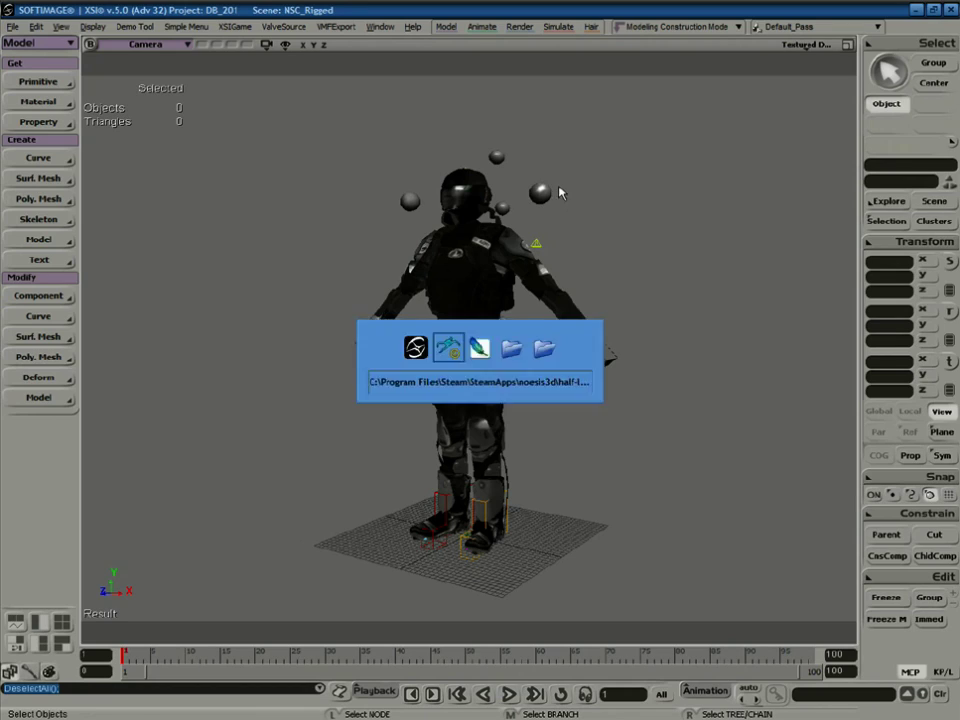
Compare the compiled model in the model viewer with the NSC_Rigged scene in SOFTIMAGE XSI
key("alt+Tab")
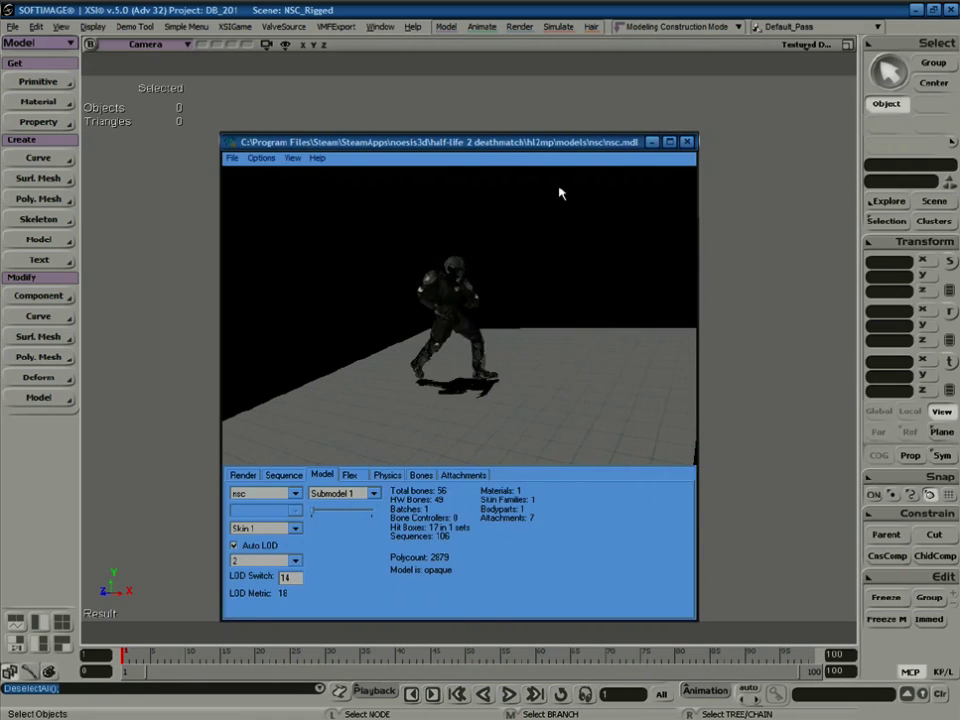
key("alt+Tab")
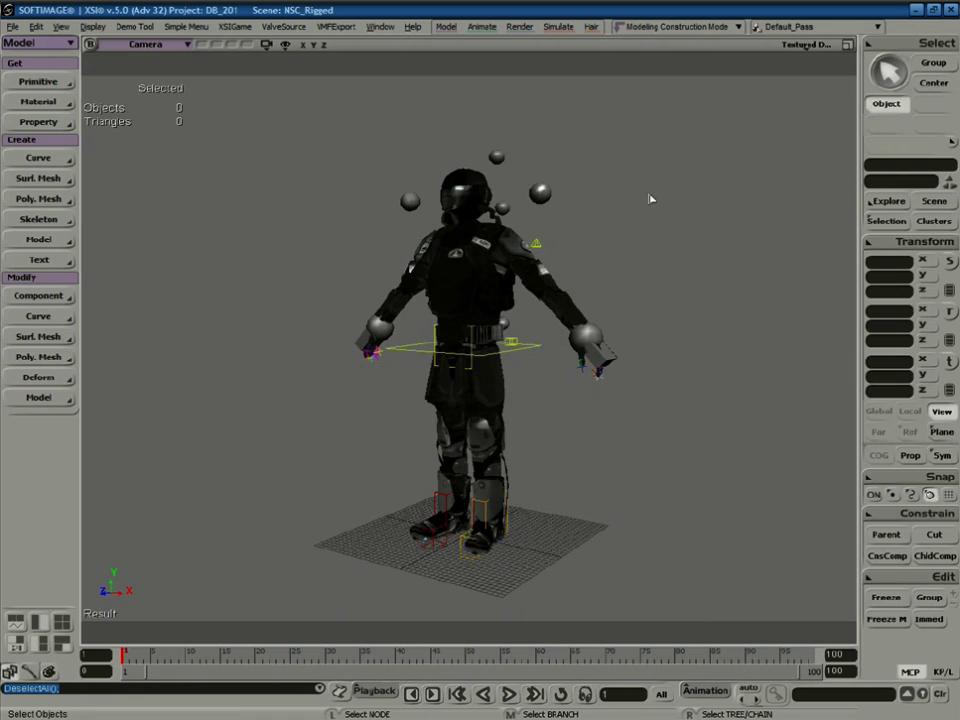
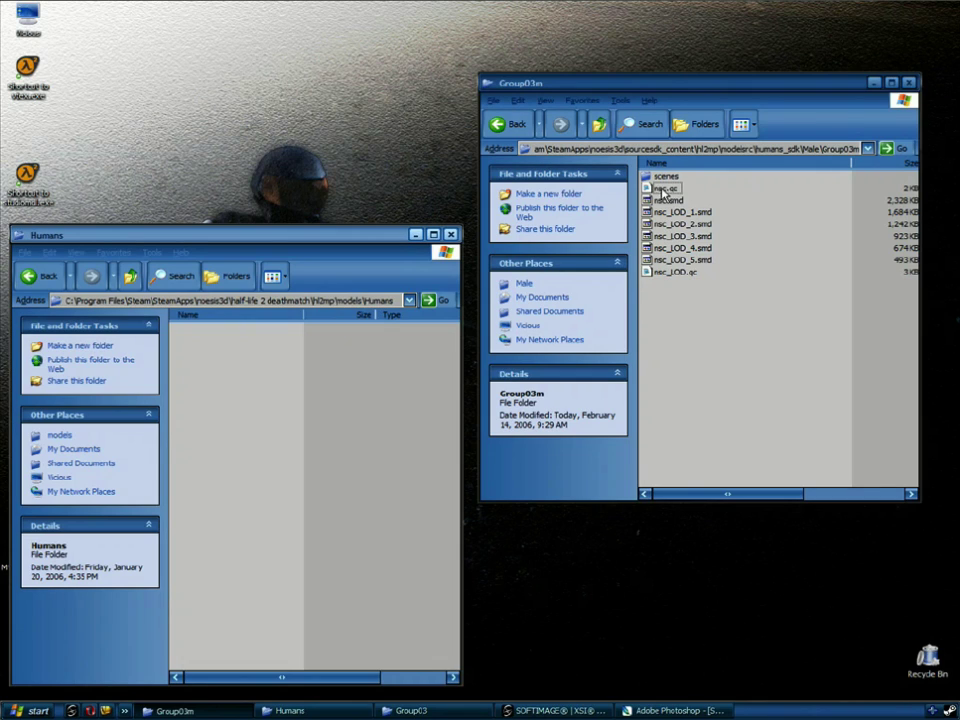
Open nsc.qc in Notepad and position it over the SavingDMModels.psd reference image in Photoshop, keeping the model paths readable
double_click(664, 191)
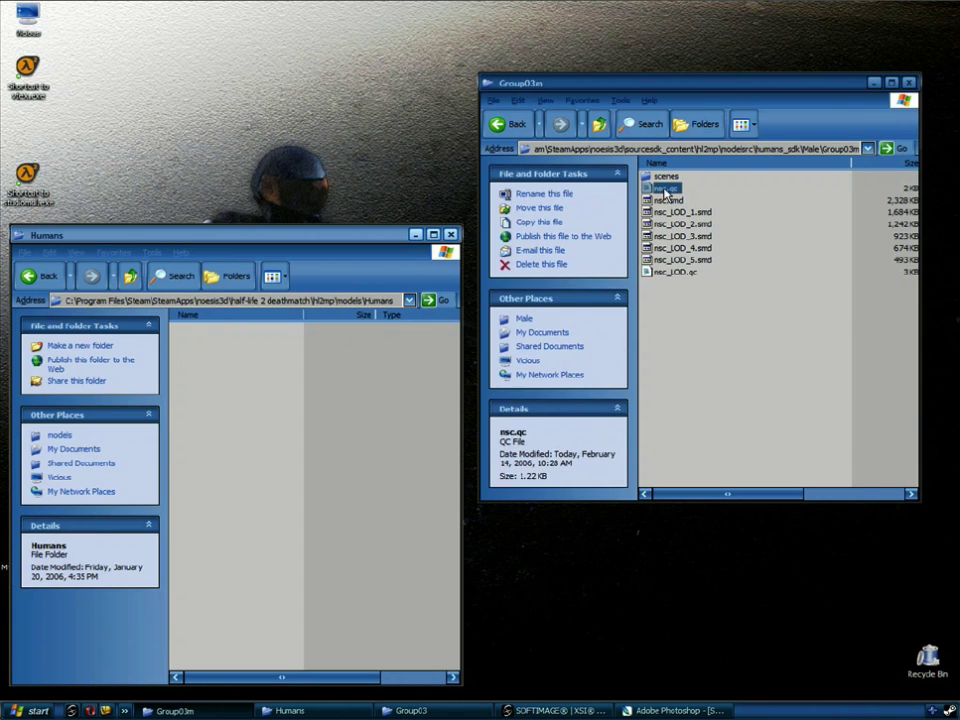
left_click_drag(657, 149, 637, 69)
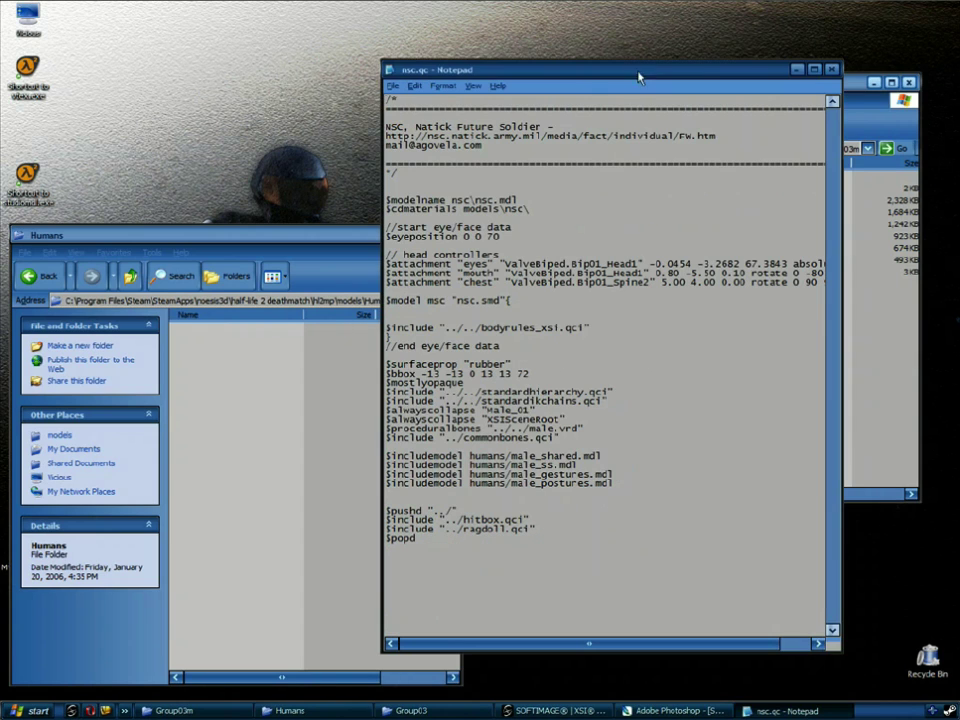
left_click(640, 711)
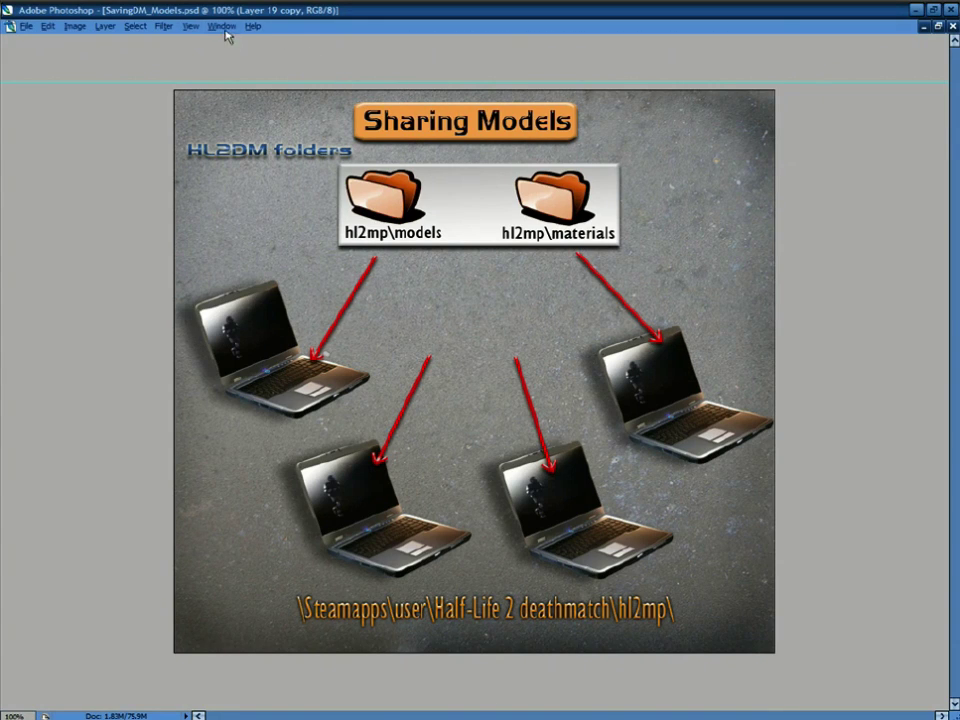
left_click(221, 26)
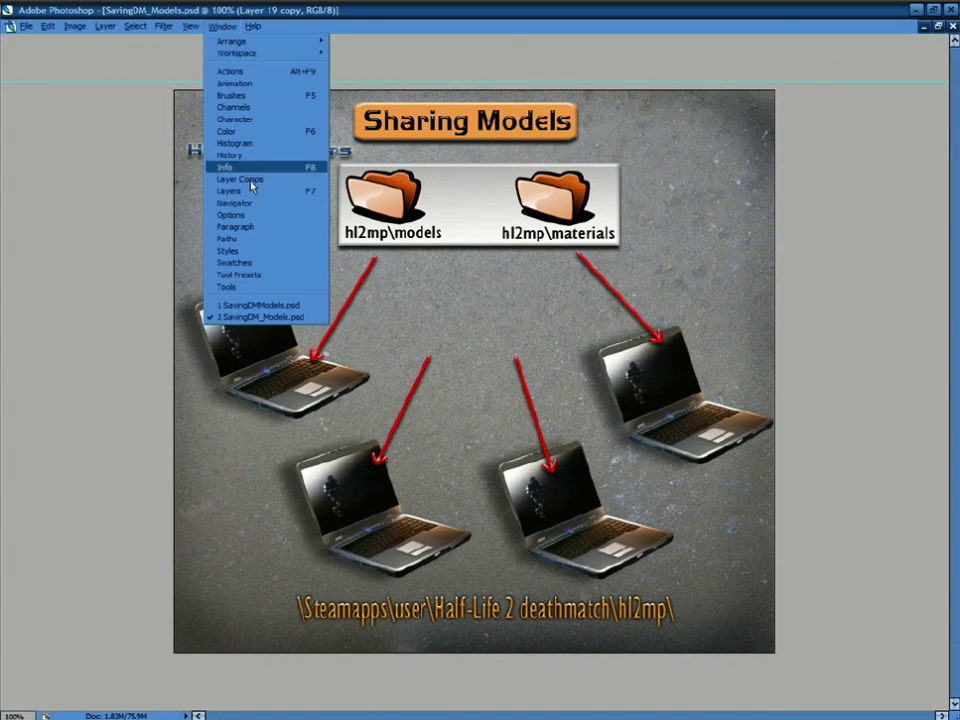
left_click(268, 303)
key("alt+Tab")
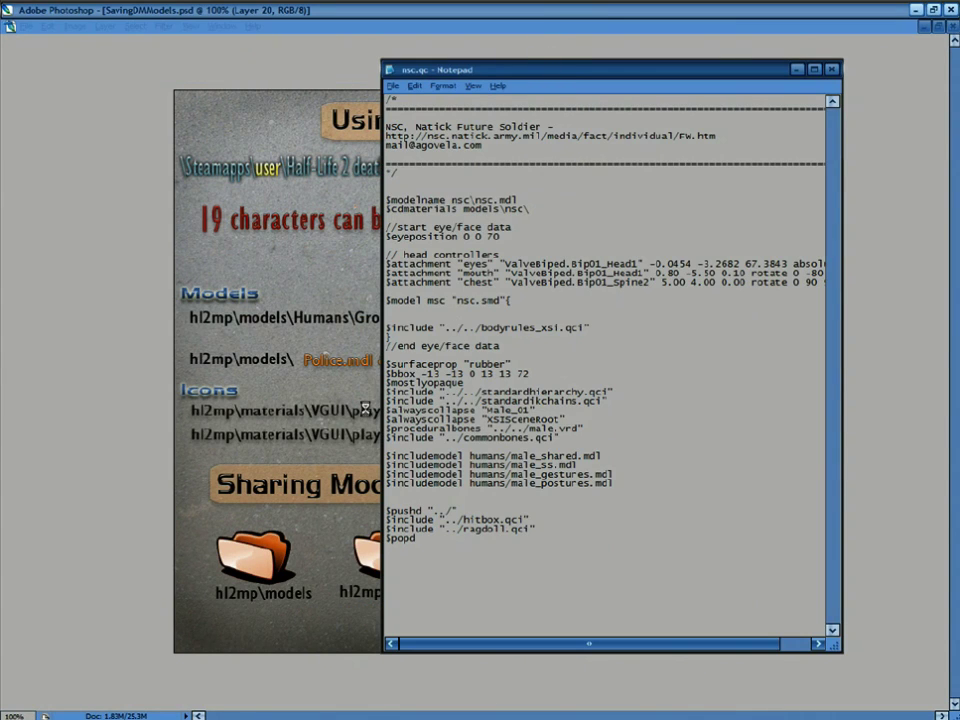
left_click_drag(575, 70, 378, 361)
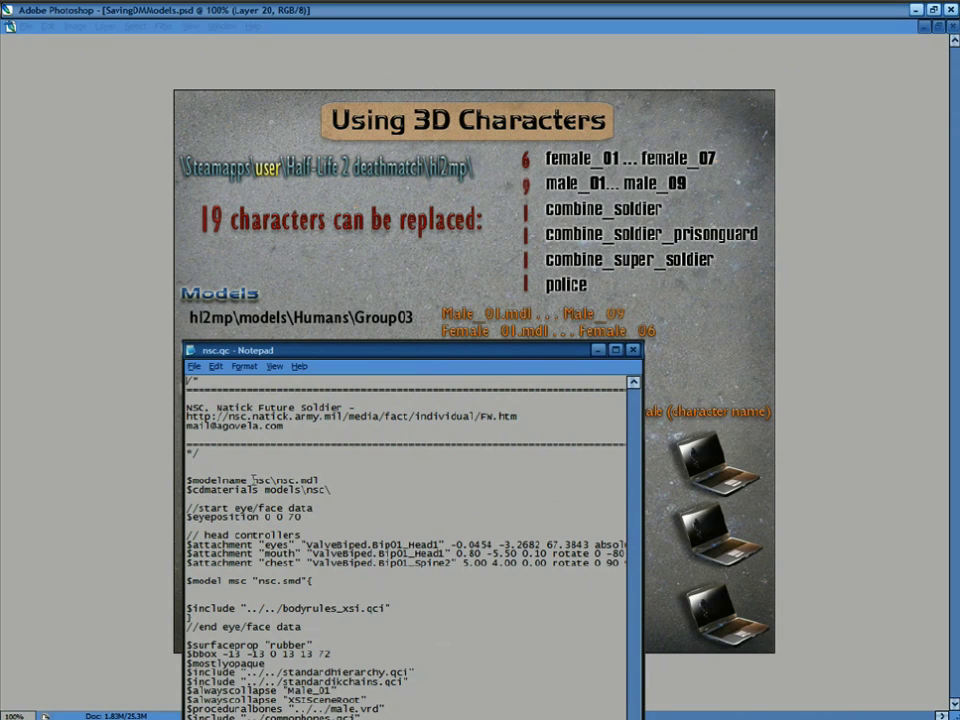
Set the $modelname path in nsc.qc to Humans\Group03\male_01.mdl, then save and close the file
left_click_drag(252, 480, 277, 480)
type("Humans\\Group03\\male_")
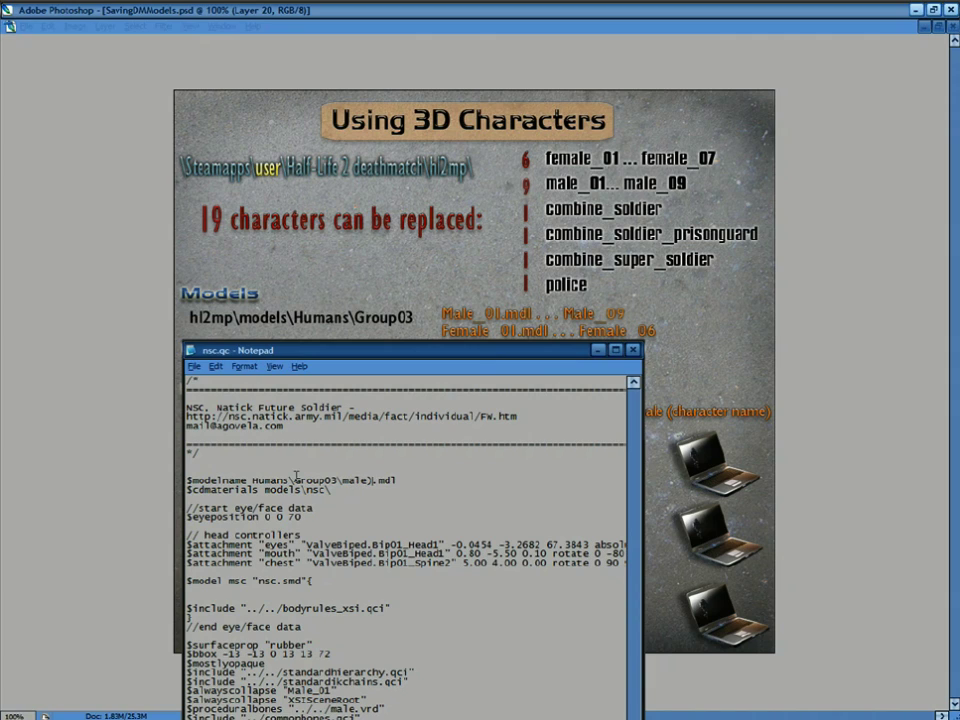
type("01")
left_click(636, 352)
left_click(450, 405)
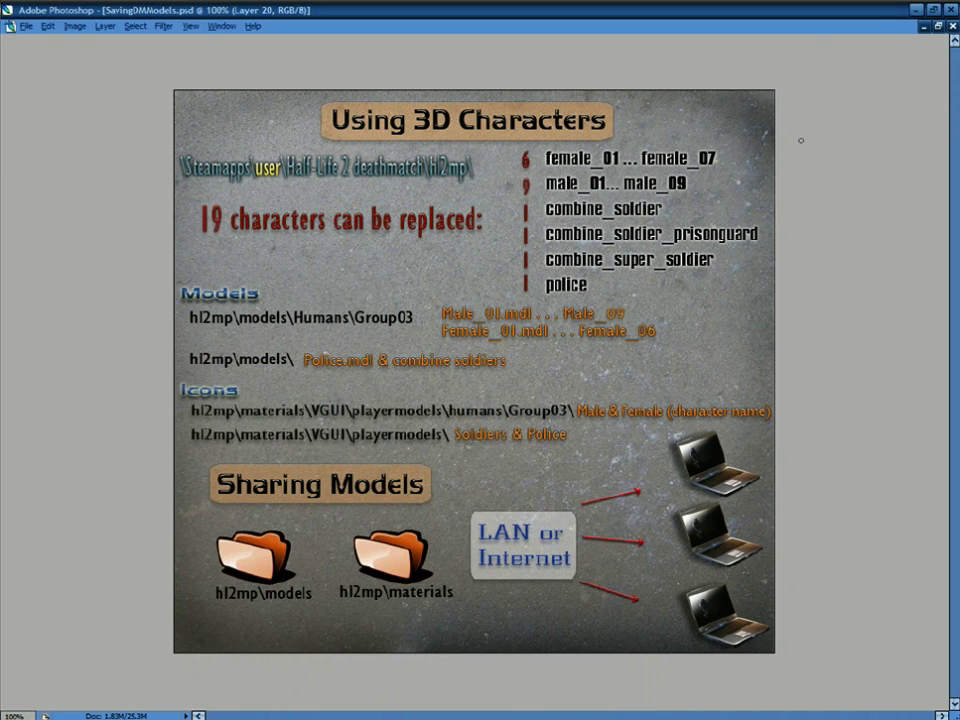
Compile nsc.qc with studiomdl.exe and open the generated Group03 folder inside models\Humans
left_click(917, 8)
left_click(784, 186)
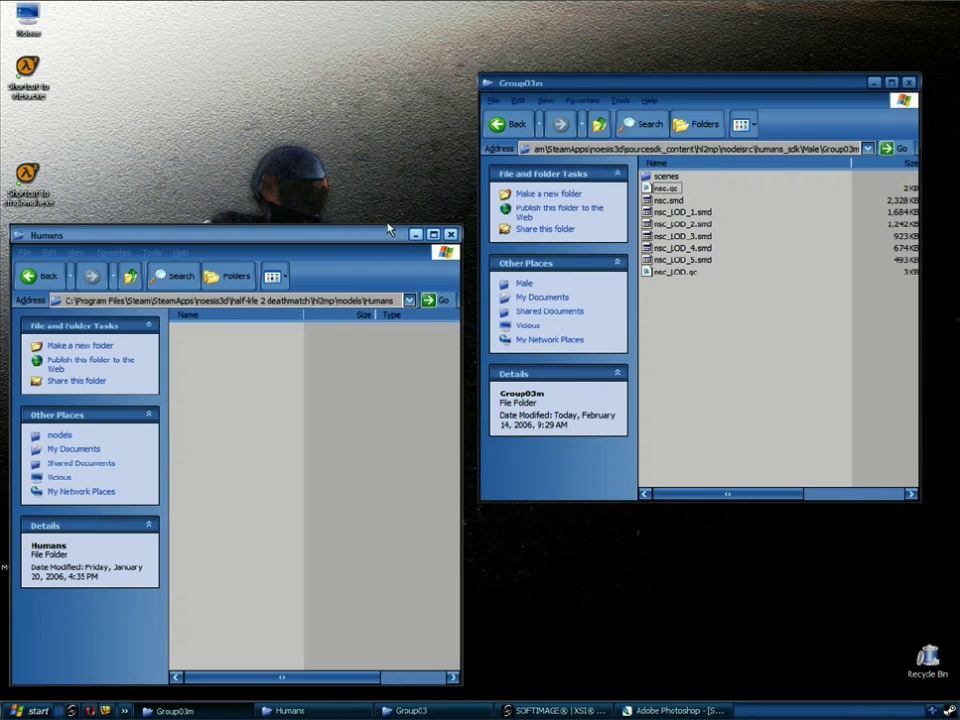
left_click_drag(667, 189, 33, 180)
left_click(317, 347)
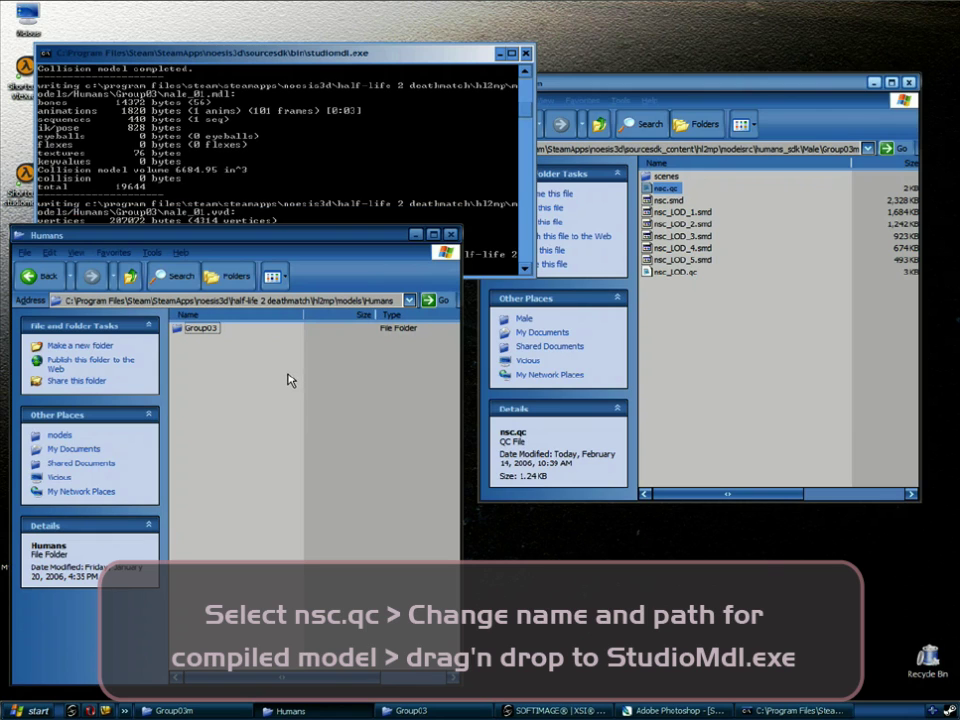
double_click(198, 330)
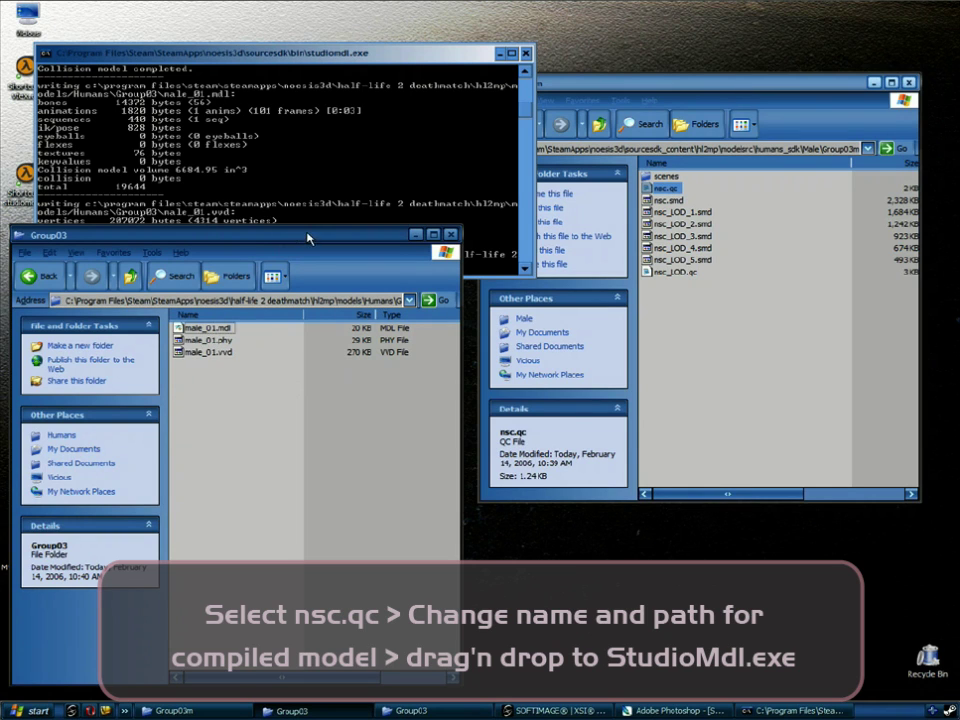
left_click_drag(306, 230, 326, 221)
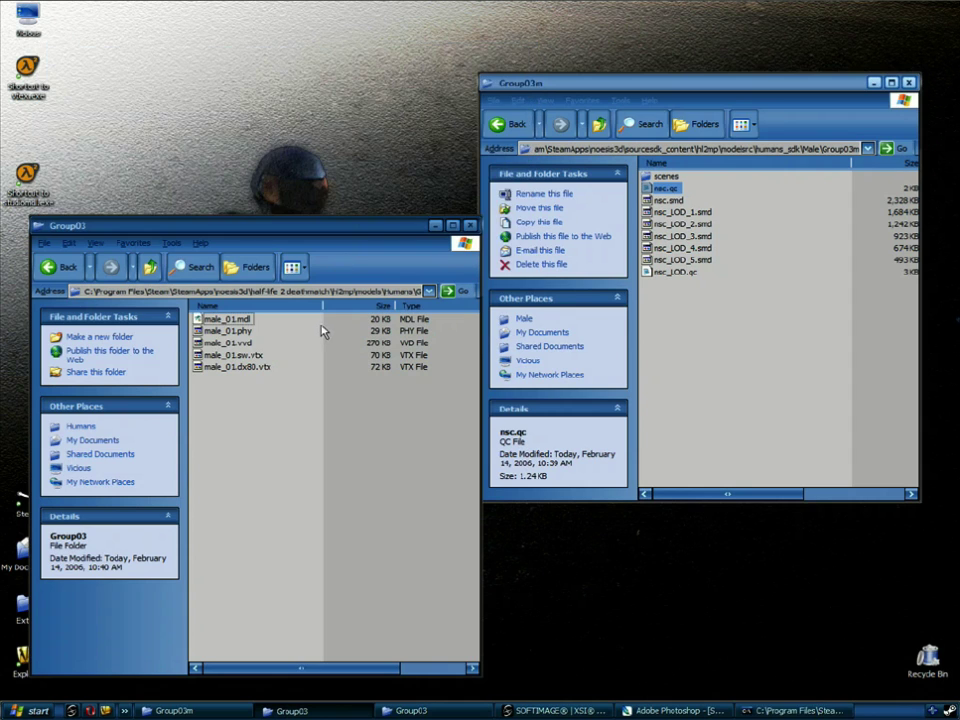
Inspect the compiled male_01.mdl in Half-Life Model Viewer and close the viewer
left_click(226, 322)
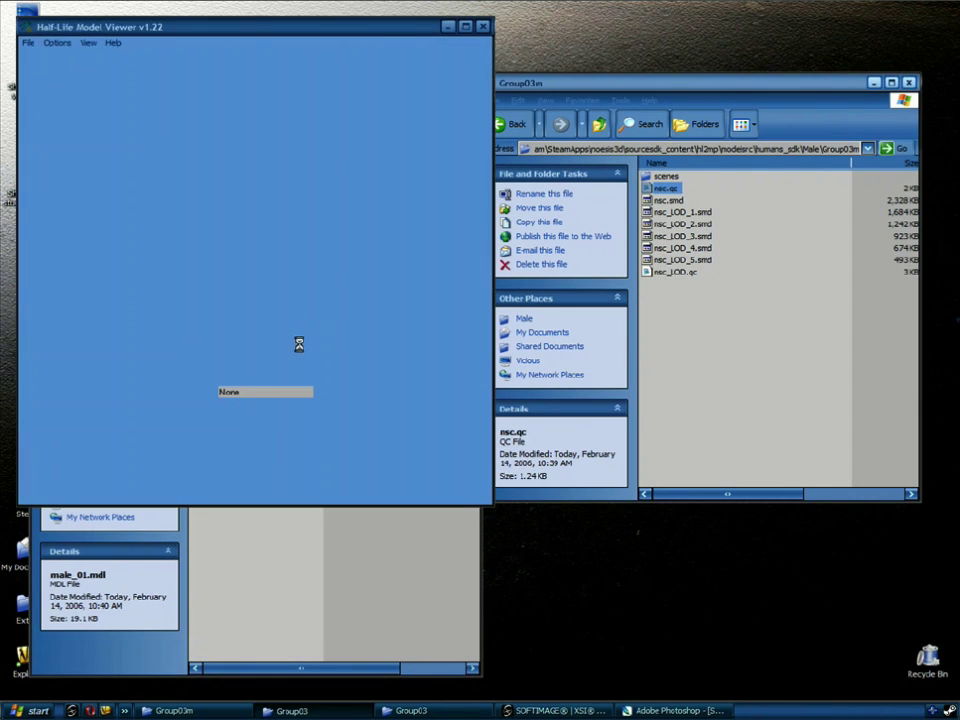
left_click_drag(266, 298, 290, 262)
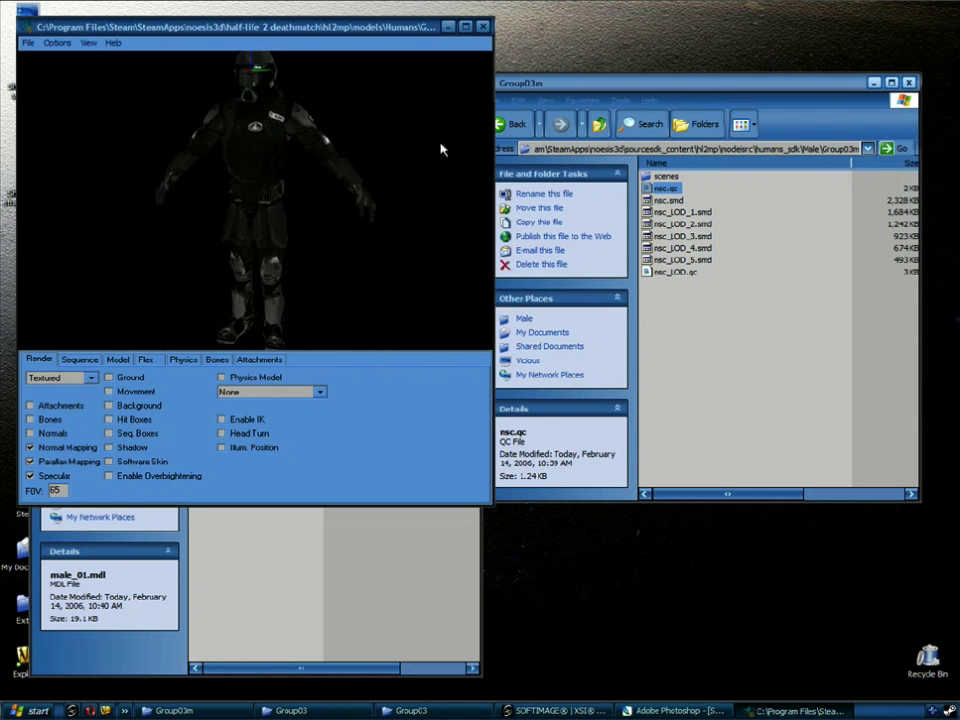
left_click(483, 27)
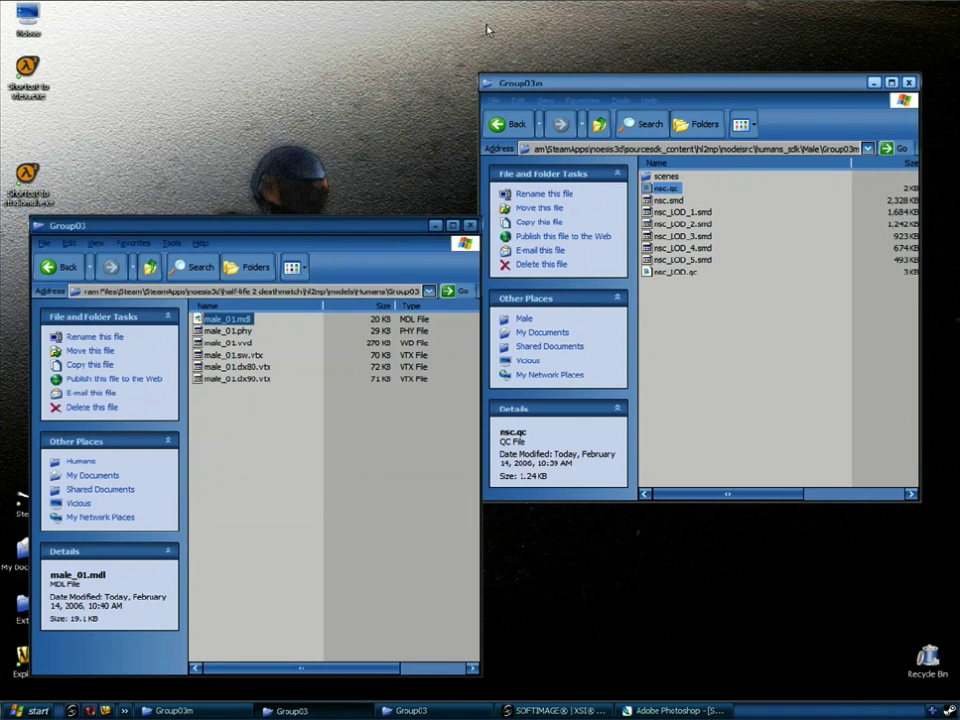
Copy all the compiled male_01 files from Humans\Group03 into the hl2mp\models folder
left_click(337, 379)
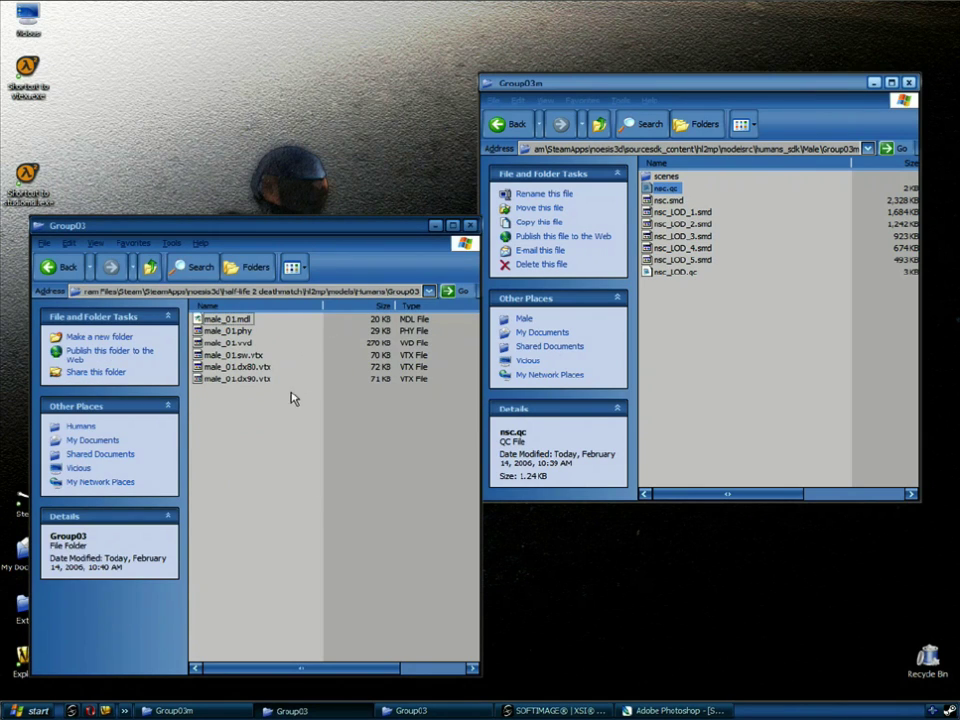
left_click_drag(298, 401, 203, 322)
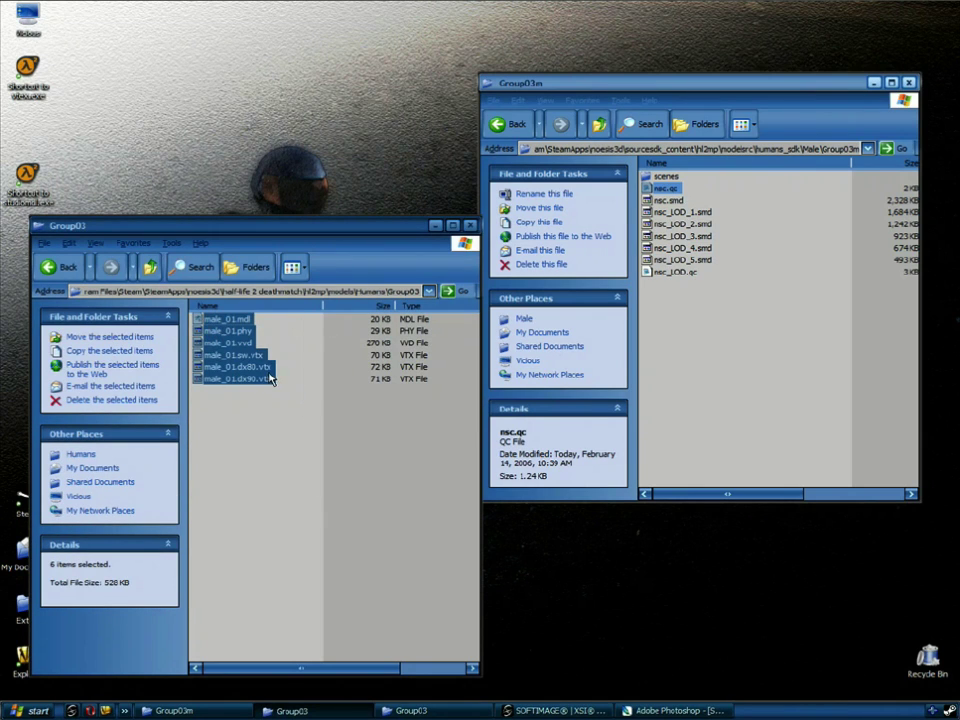
left_click(319, 419)
left_click(151, 268)
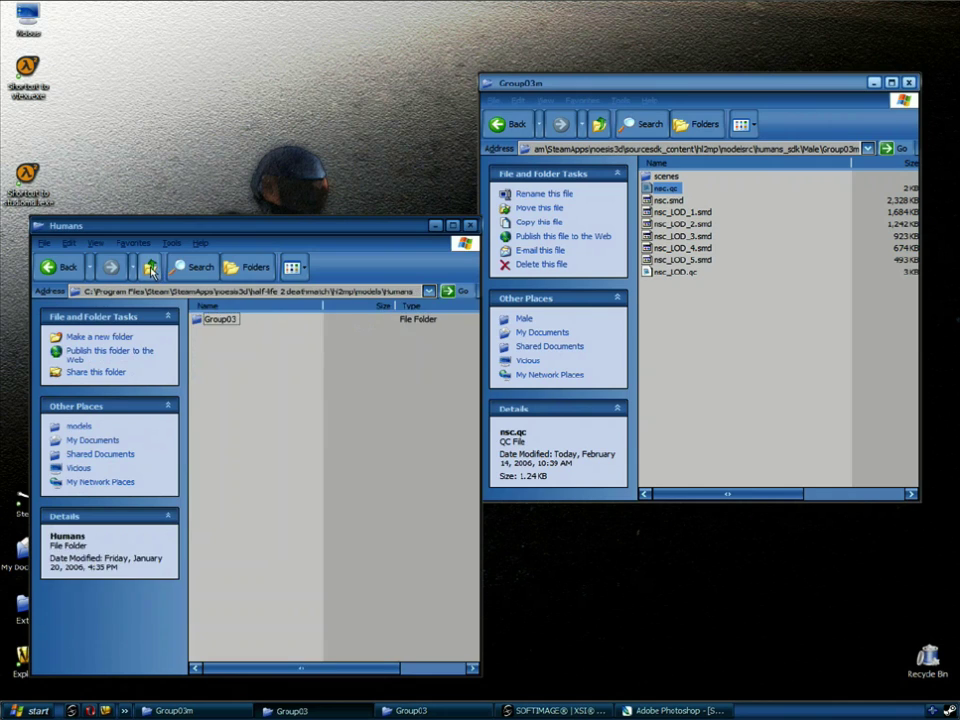
left_click(151, 268)
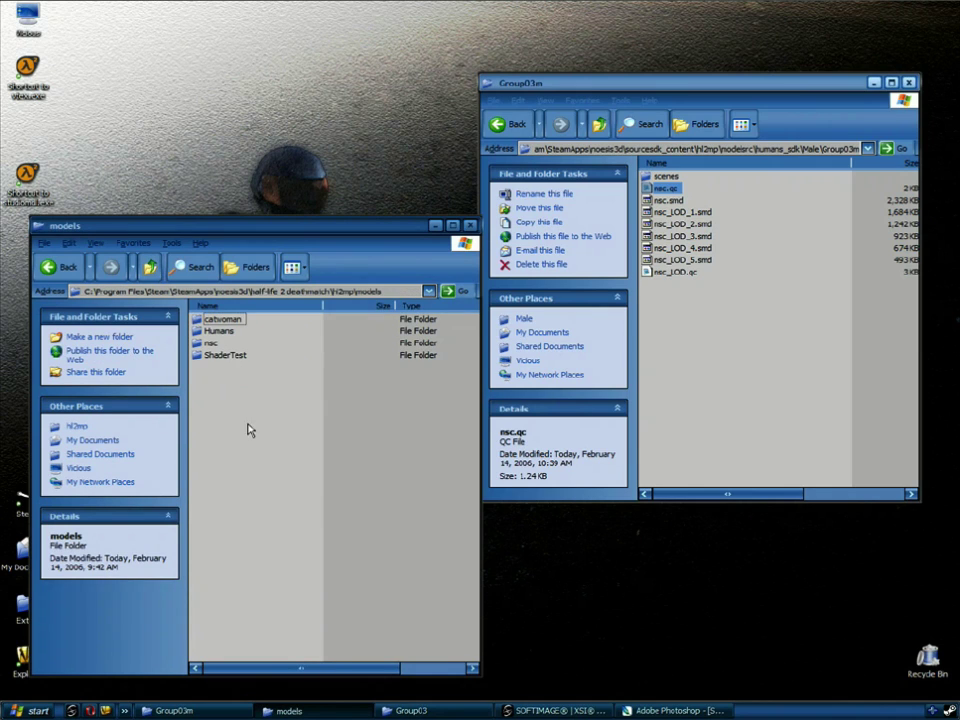
key("ctrl+v")
Rename male_01.mdl to Police.mdl and male_01.phy to Police.phy in the hl2mp\models folder
key("F2")
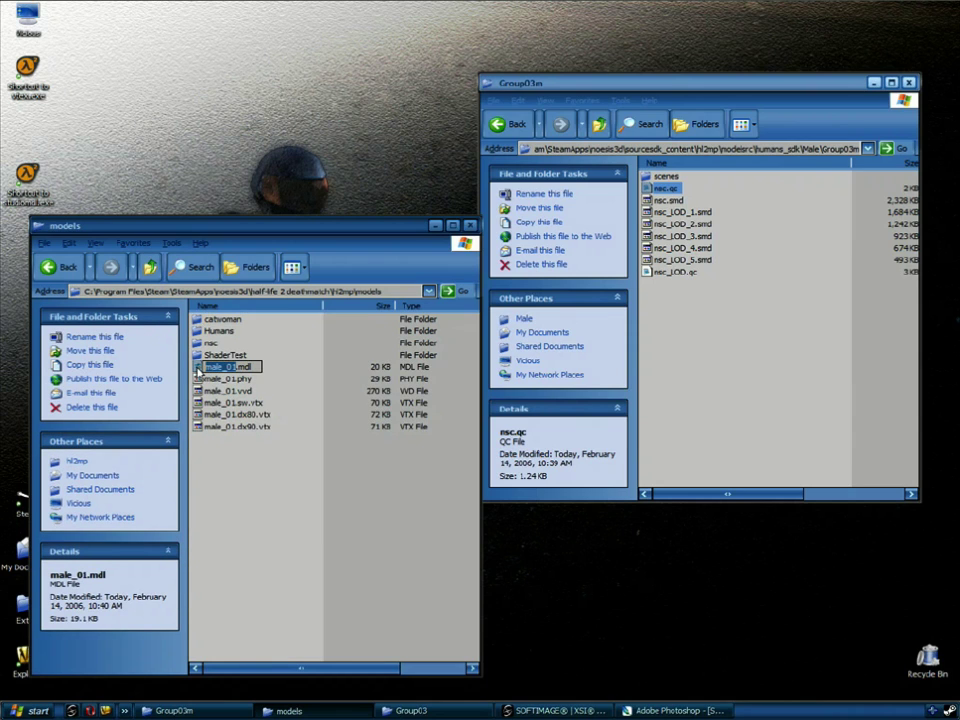
type("Police")
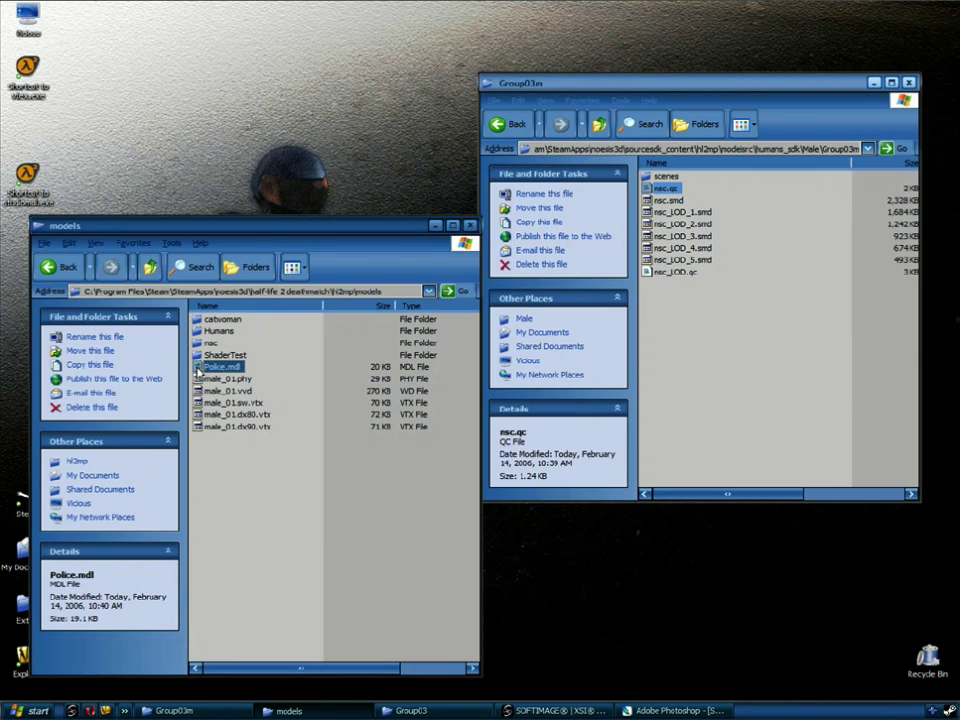
key("Tab")
key("Left")
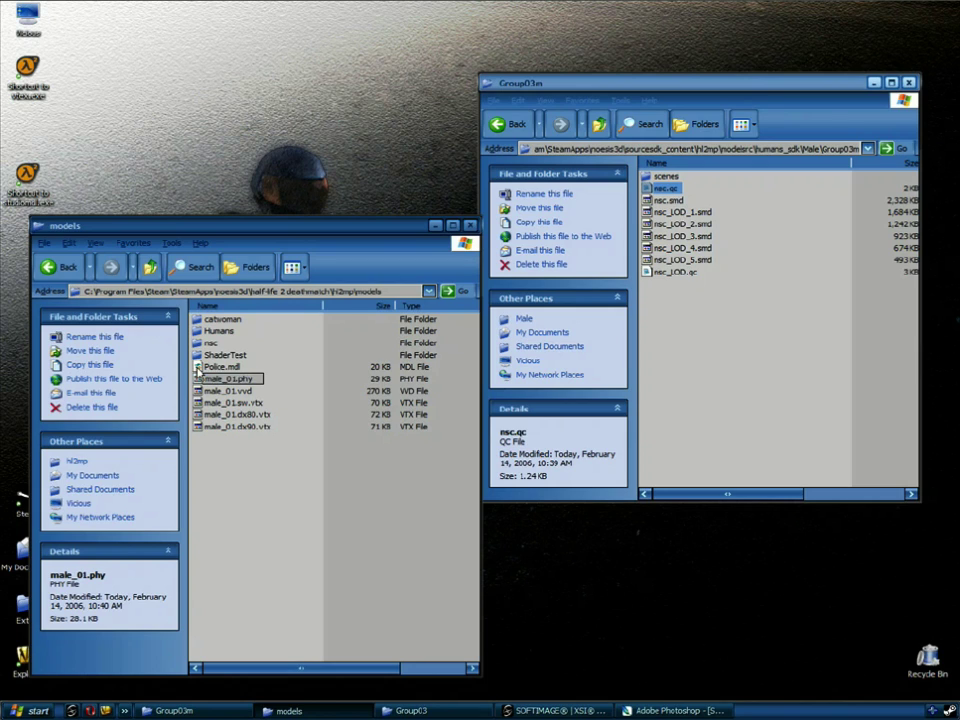
key("BackSpace")
key("BackSpace")
key("BackSpace")
key("BackSpace")
key("BackSpace")
key("BackSpace")
key("BackSpace")
type("Police")
key("Tab")
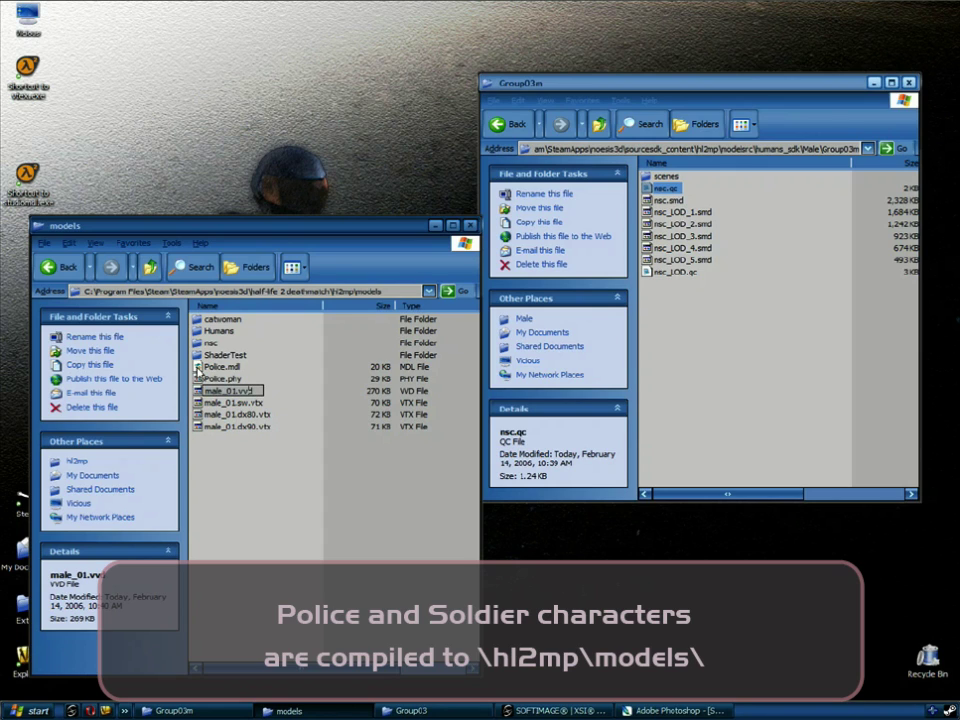
Rename male_01.vvd to Police.vvd in the models folder
key("BackSpace")
key("BackSpace")
key("BackSpace")
key("BackSpace")
key("BackSpace")
key("BackSpace")
key("BackSpace")
type("Police")
key("Return")
Rename male_01.sw.vtx to Police.sw.vtx, keeping the sw.vtx ending
key("Down")
key("F2")
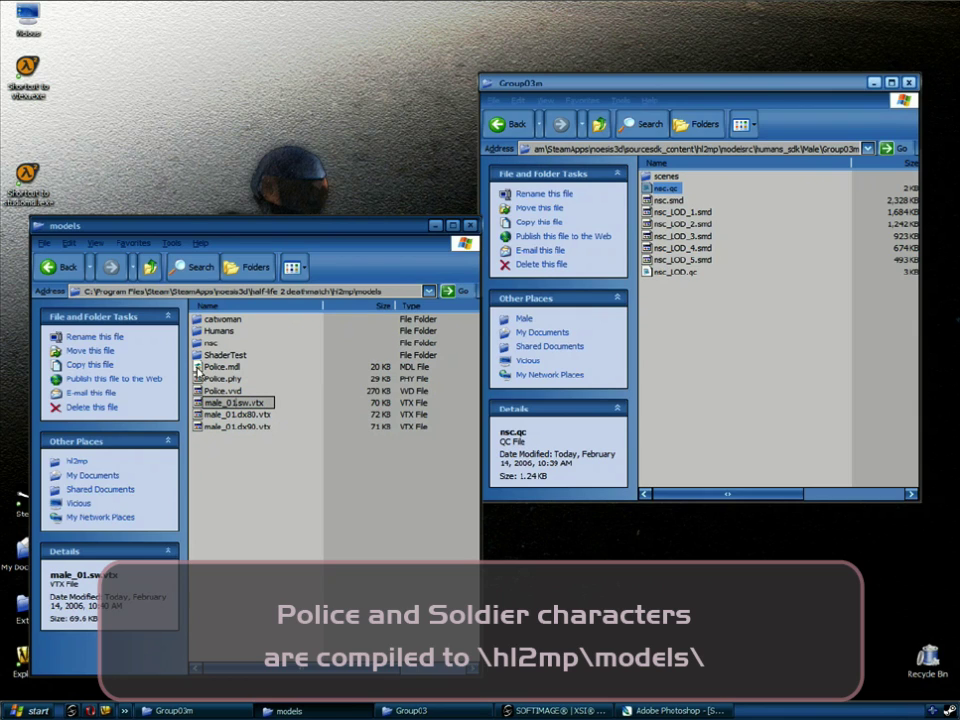
key("BackSpace")
key("BackSpace")
key("BackSpace")
key("BackSpace")
key("BackSpace")
key("BackSpace")
key("BackSpace")
type("Police")
key("Return")
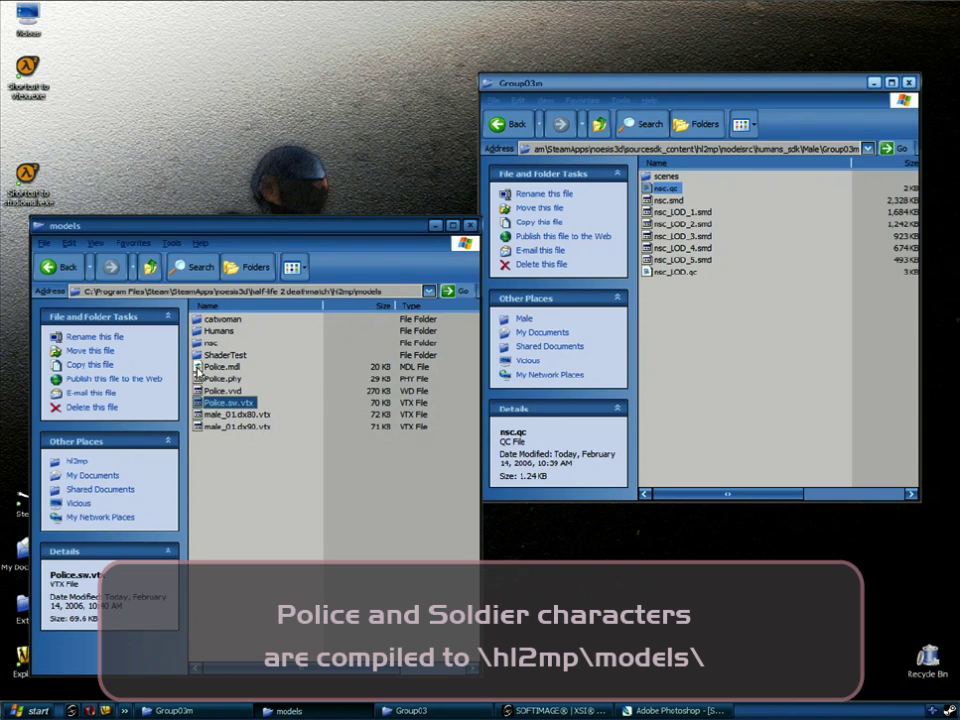
Rename male_01.dx80.vtx to Police.dx80.vtx in the models folder
key("Down")
key("F2")
key("Left")
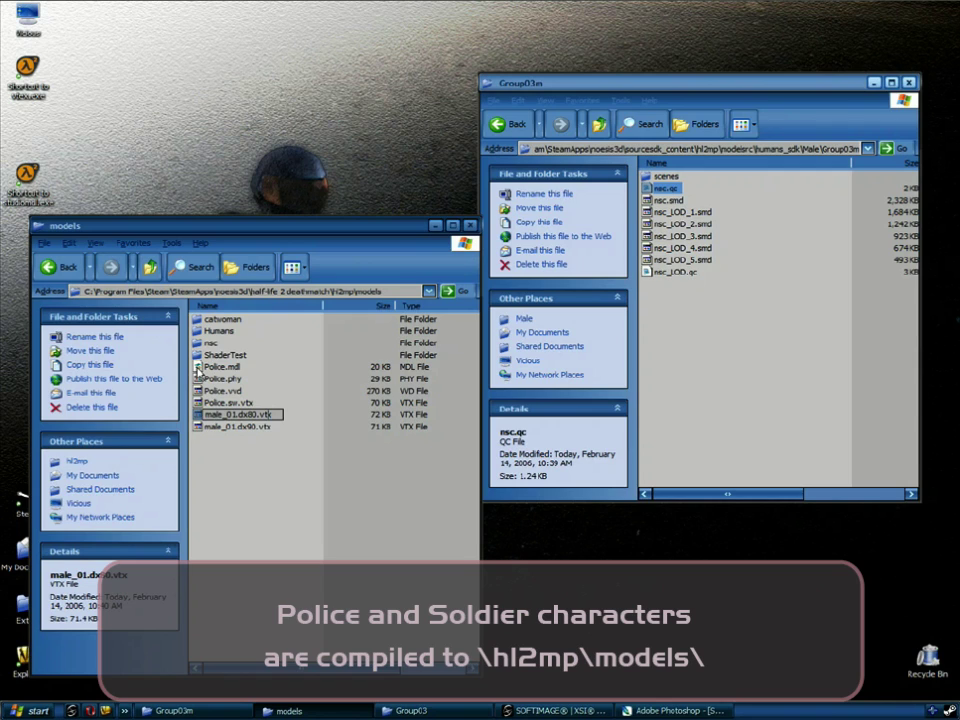
key("Delete")
key("Delete")
key("Delete")
key("Delete")
key("Delete")
key("Delete")
key("Delete")
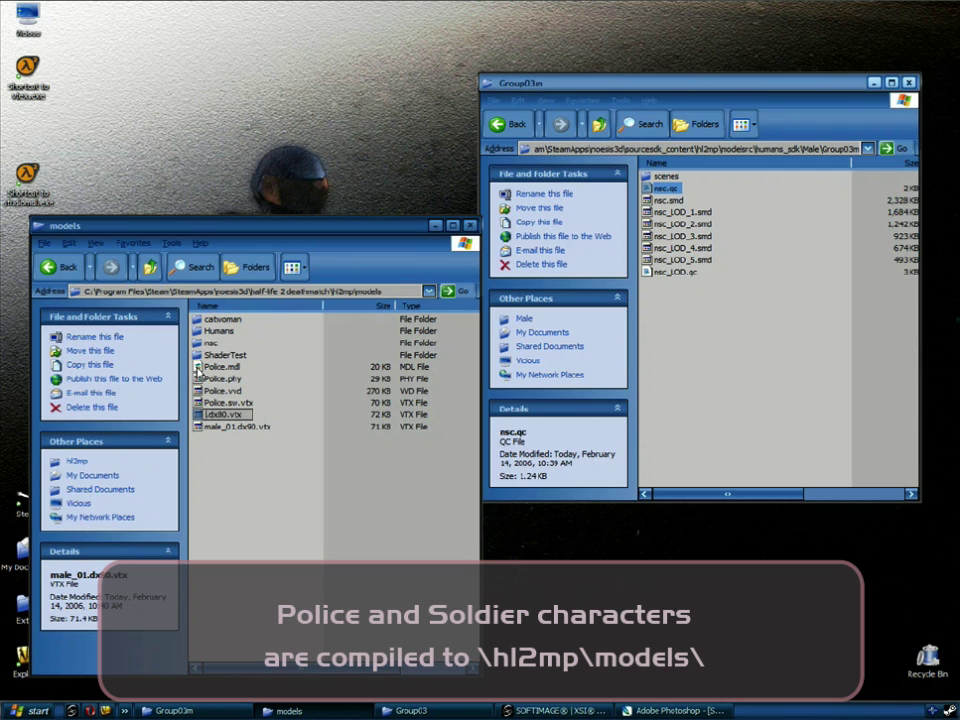
type("v")
type("olice")
key("Return")
Rename the last compiled file, male_01.dx90.vtx, to Police.dx90.vtx and clear the selection
key("Down")
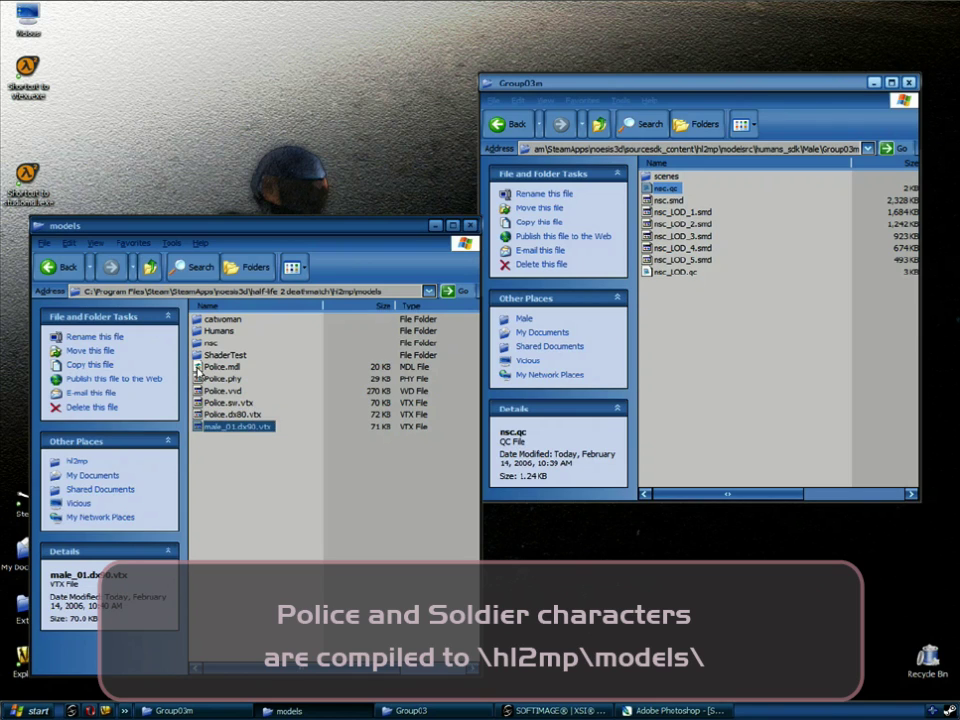
key("F2")
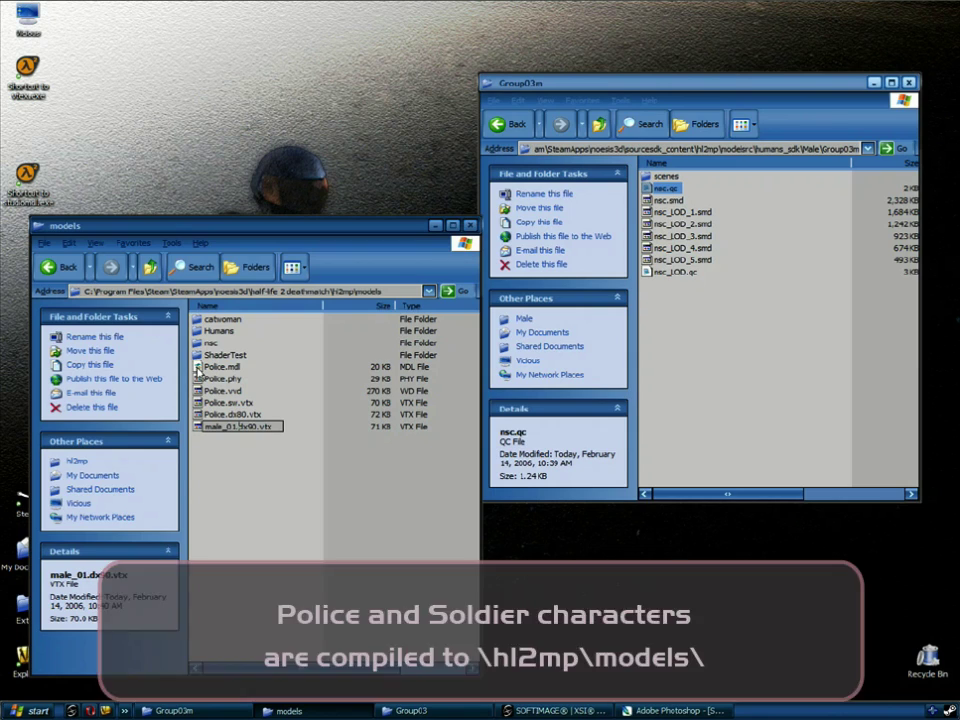
key("Delete")
key("Delete")
key("Delete")
key("Delete")
key("Delete")
key("Delete")
key("Delete")
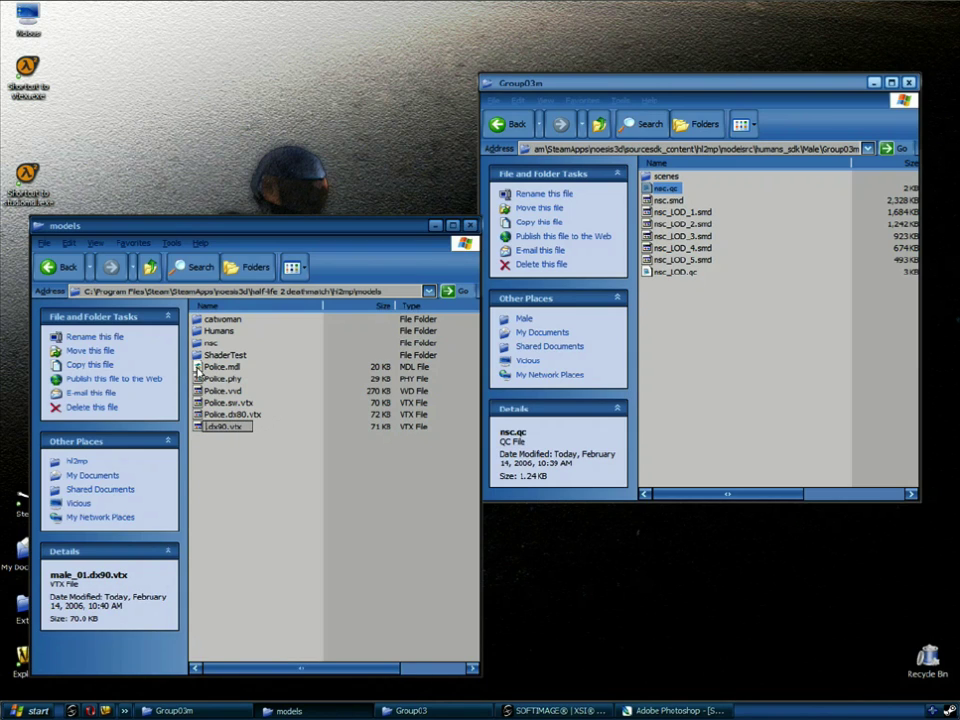
type("Police")
key("Return")
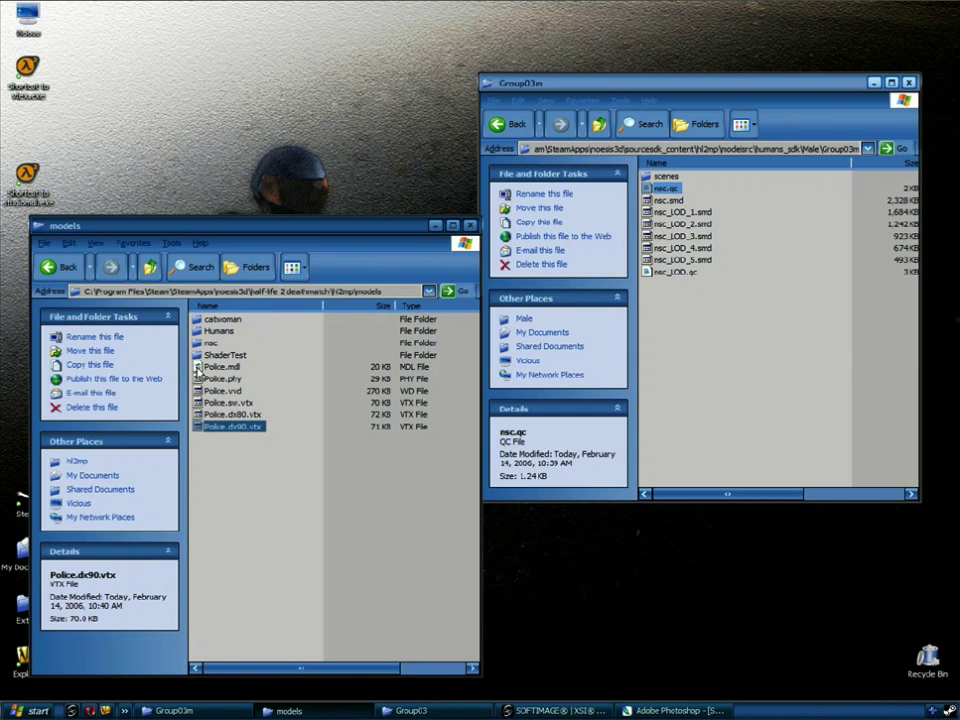
left_click(305, 360)
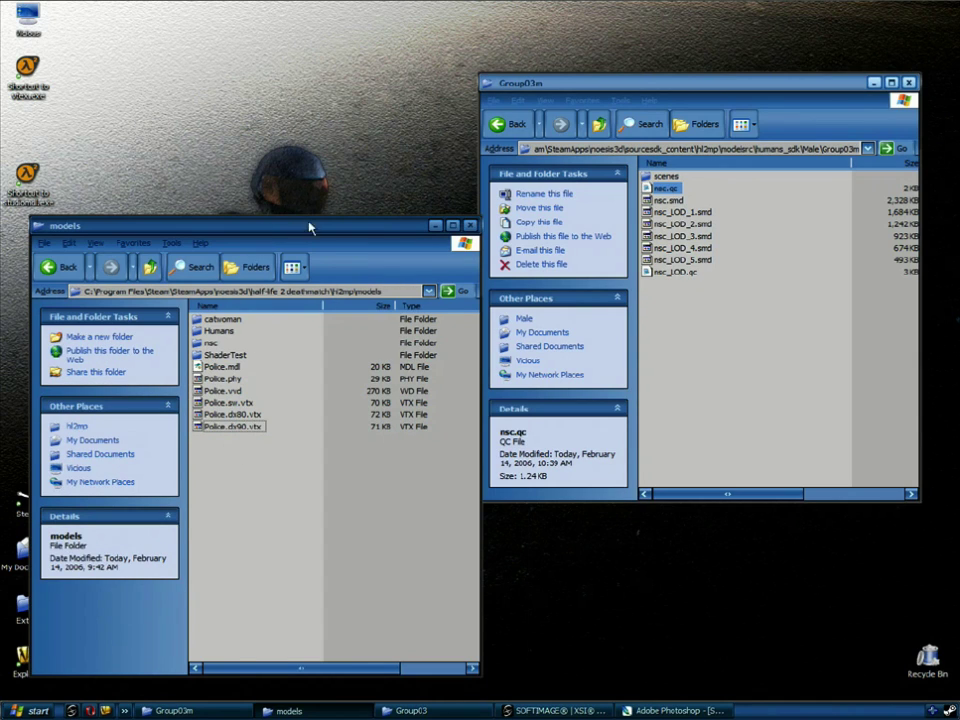
Open Extras\nsc\Thumbnail, select nsc.vtf, and shrink and move its window beside the models window
left_click_drag(309, 228, 354, 222)
double_click(27, 603)
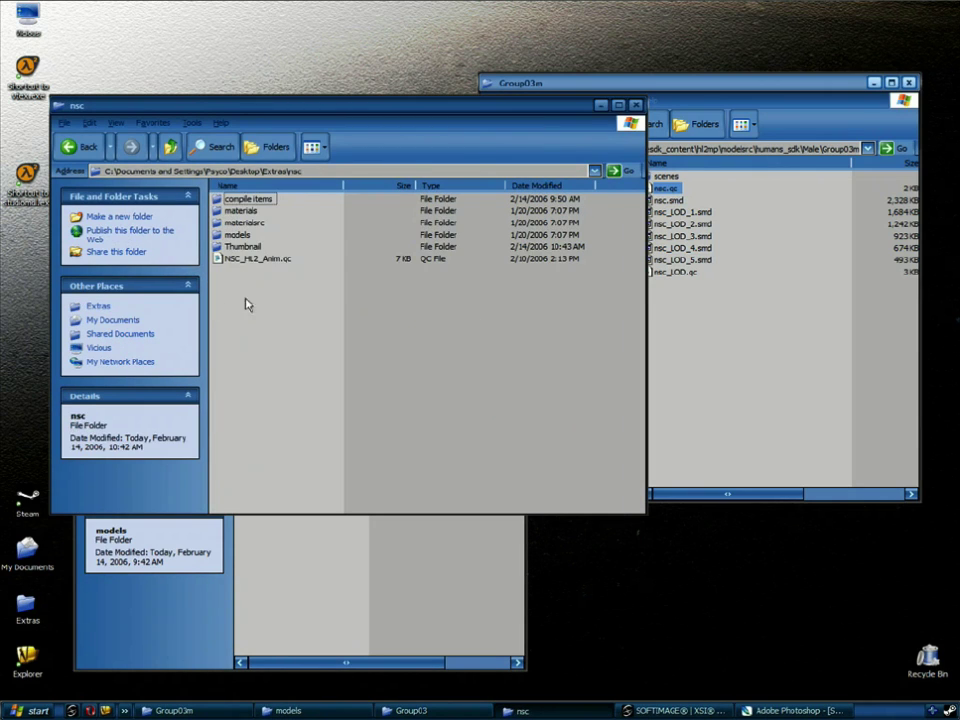
double_click(236, 248)
left_click(238, 203)
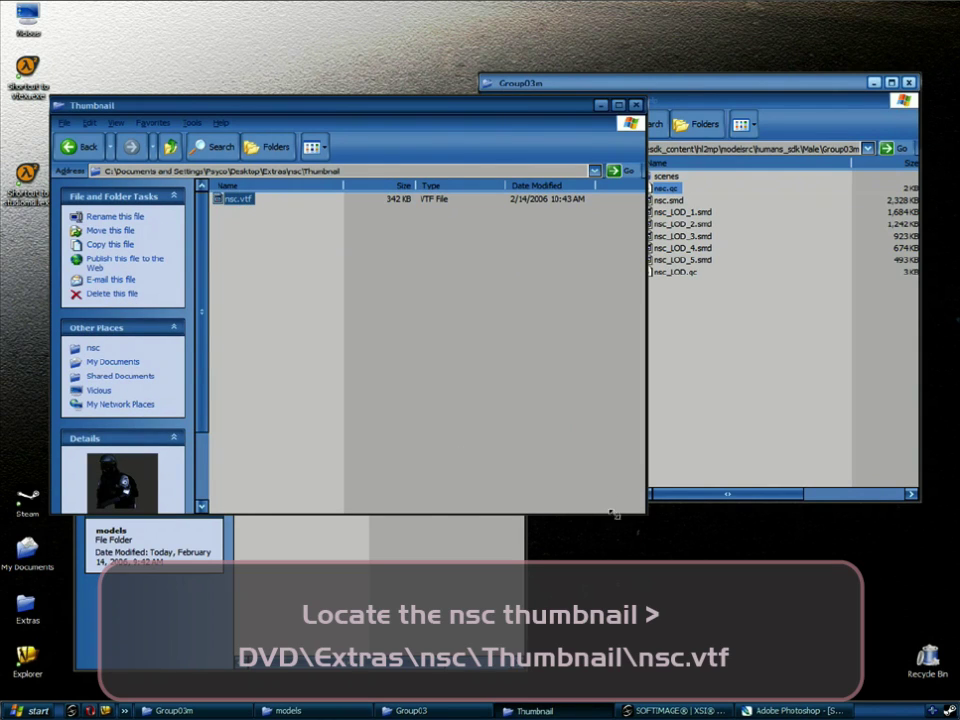
left_click_drag(615, 513, 325, 385)
left_click_drag(213, 108, 731, 325)
Navigate the models window to the hl2mp\materials\VGUI\playermodels folder
left_click(428, 378)
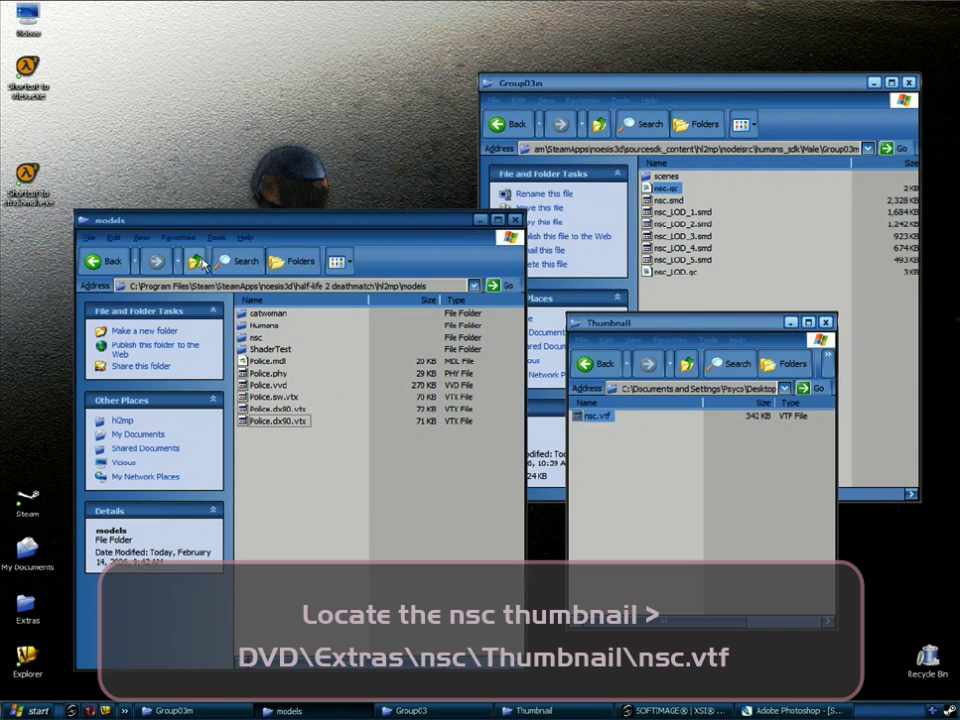
key("BackSpace")
key("BackSpace")
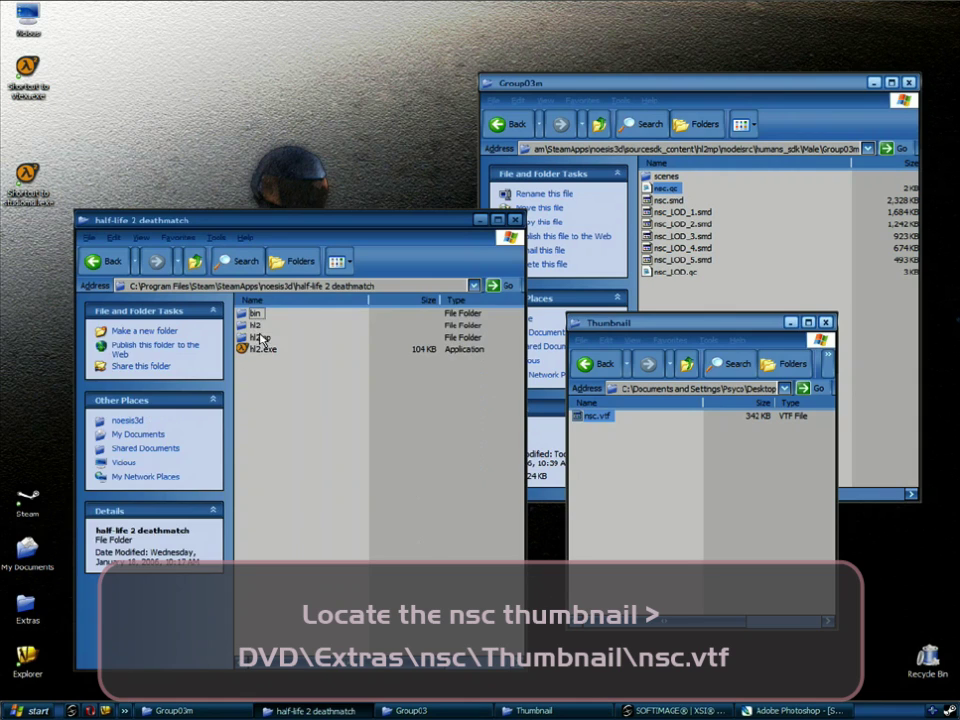
double_click(260, 338)
left_click(267, 410)
double_click(267, 410)
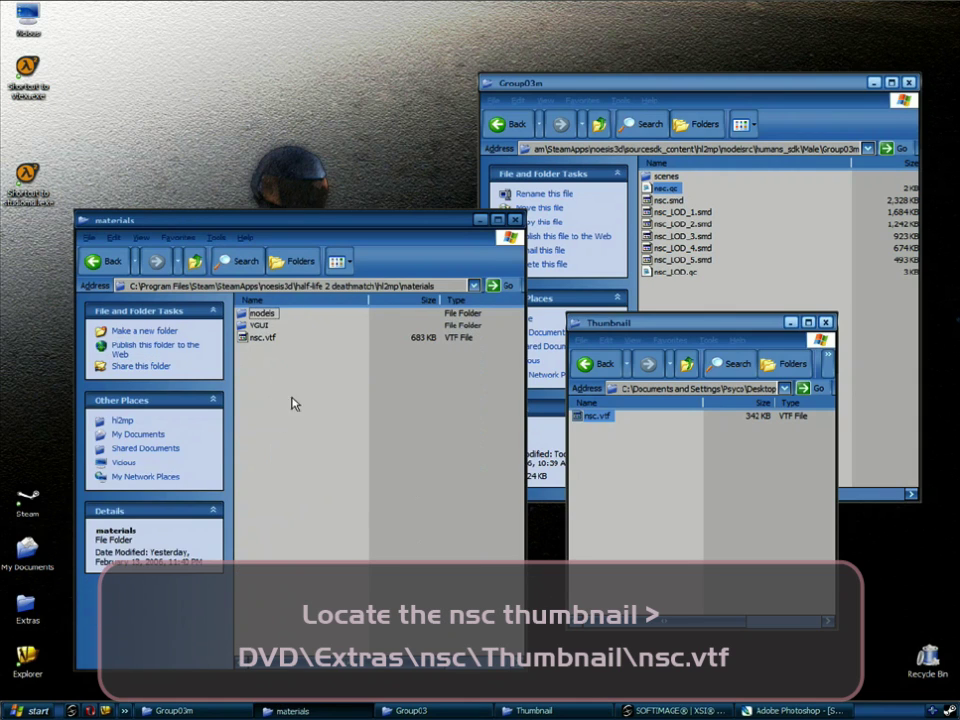
double_click(259, 325)
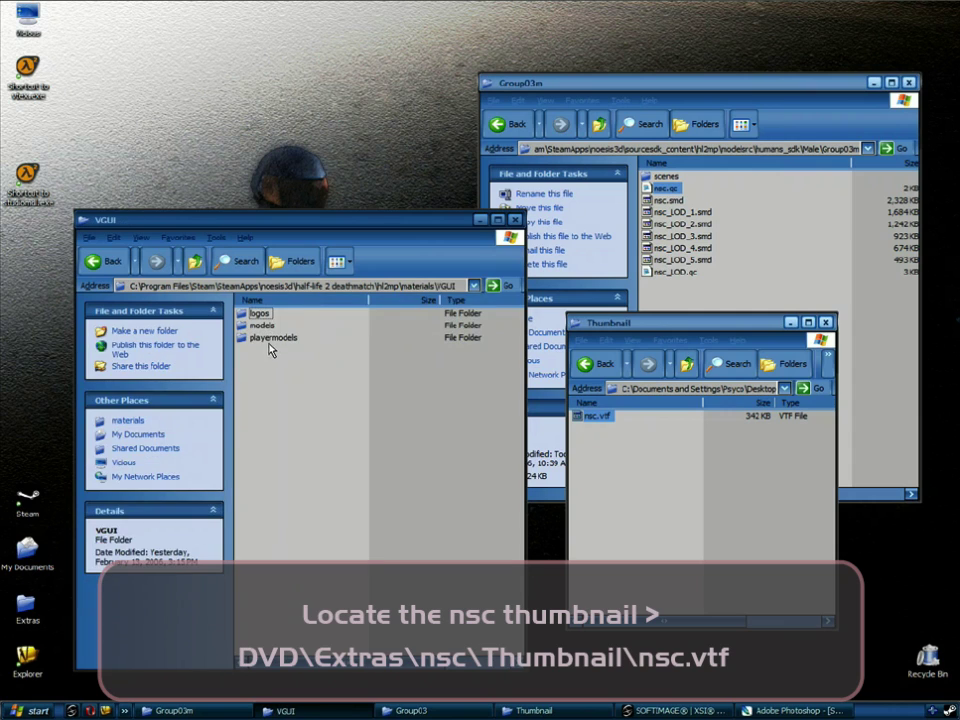
double_click(270, 340)
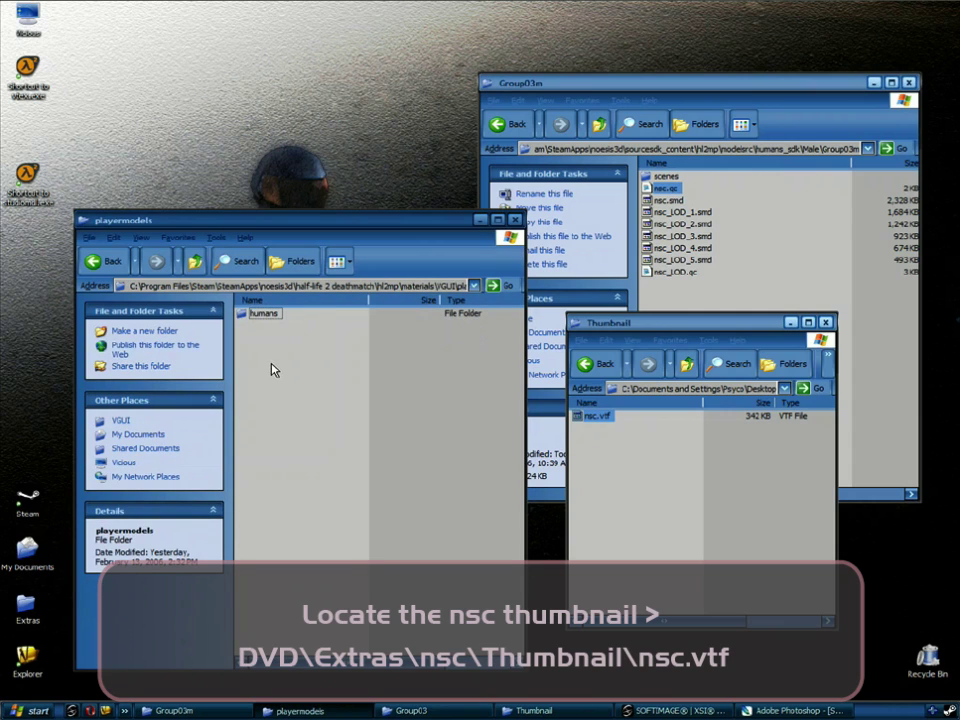
Copy nsc.vtf from the Thumbnail folder into playermodels and rename the copy Police.vtf
left_click_drag(585, 412, 342, 446)
left_click(260, 328)
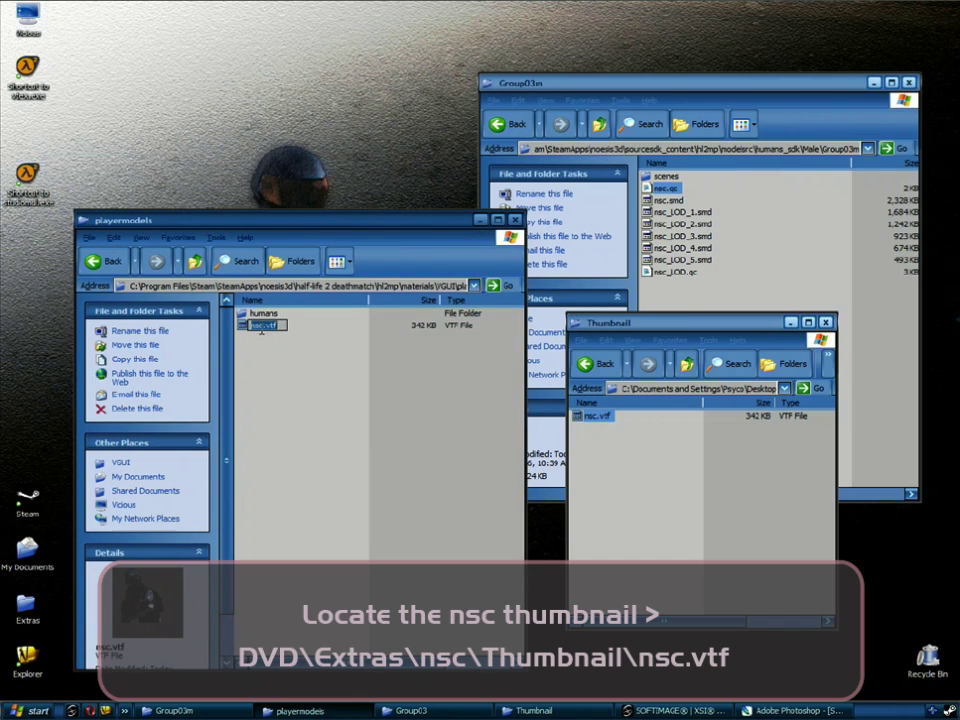
type("Police")
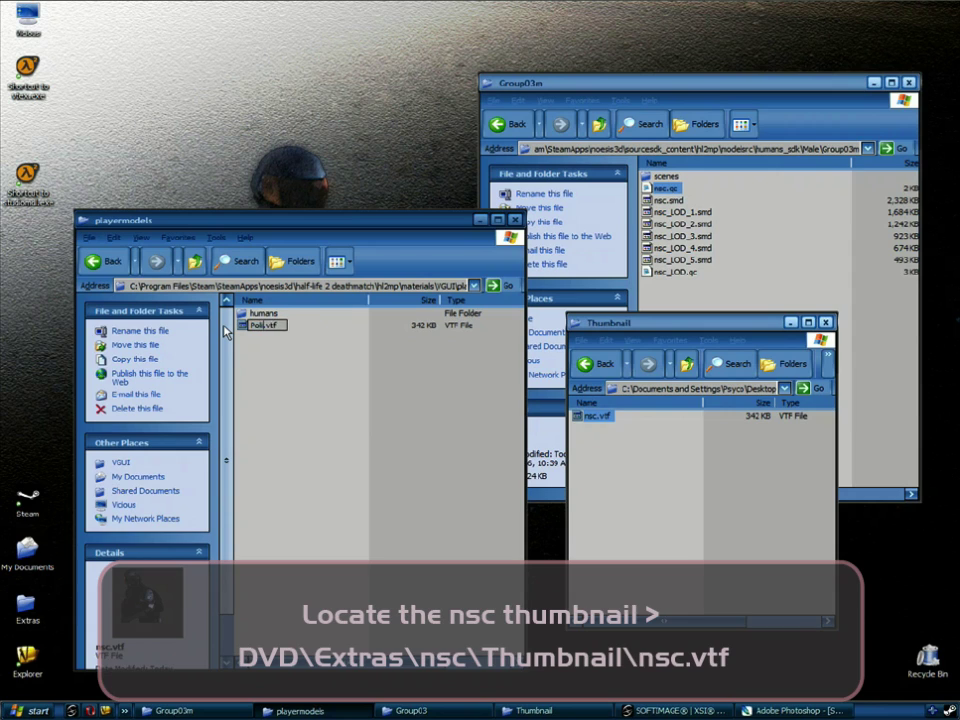
left_click(256, 314)
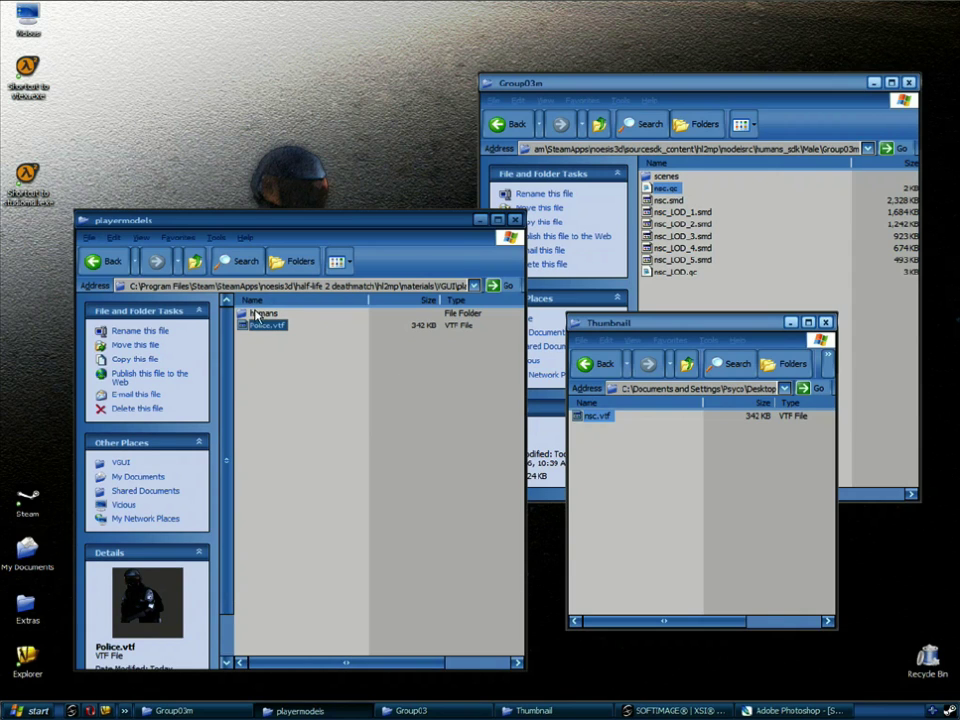
Copy nsc.vtf into the playermodels\humans\Group03 folder and rename the copy Male_01.vtf
double_click(262, 316)
double_click(266, 315)
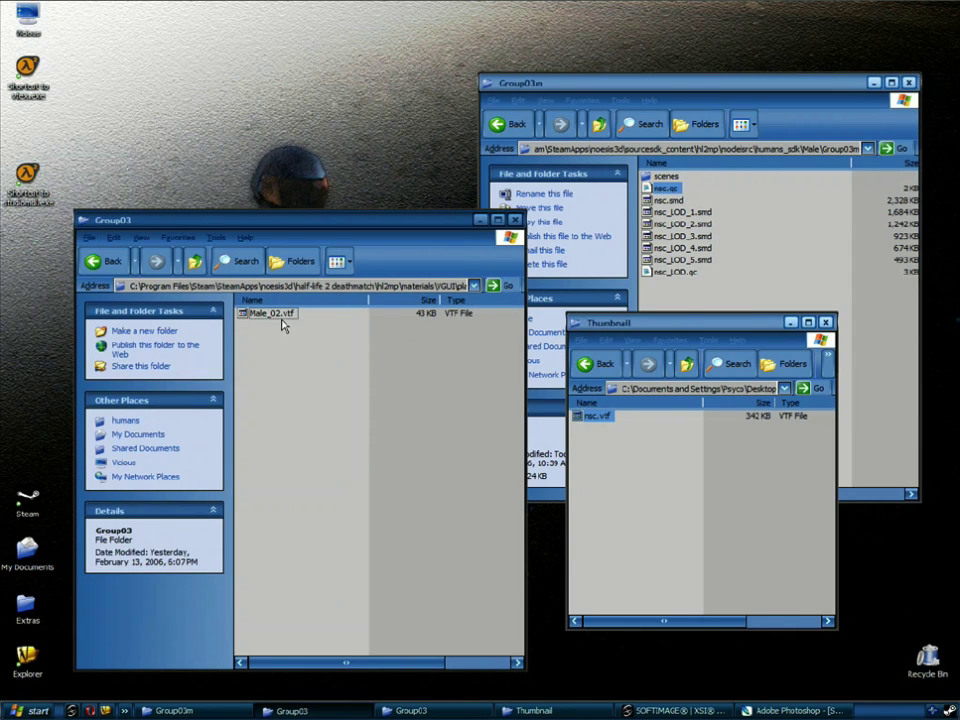
left_click_drag(604, 417, 327, 413)
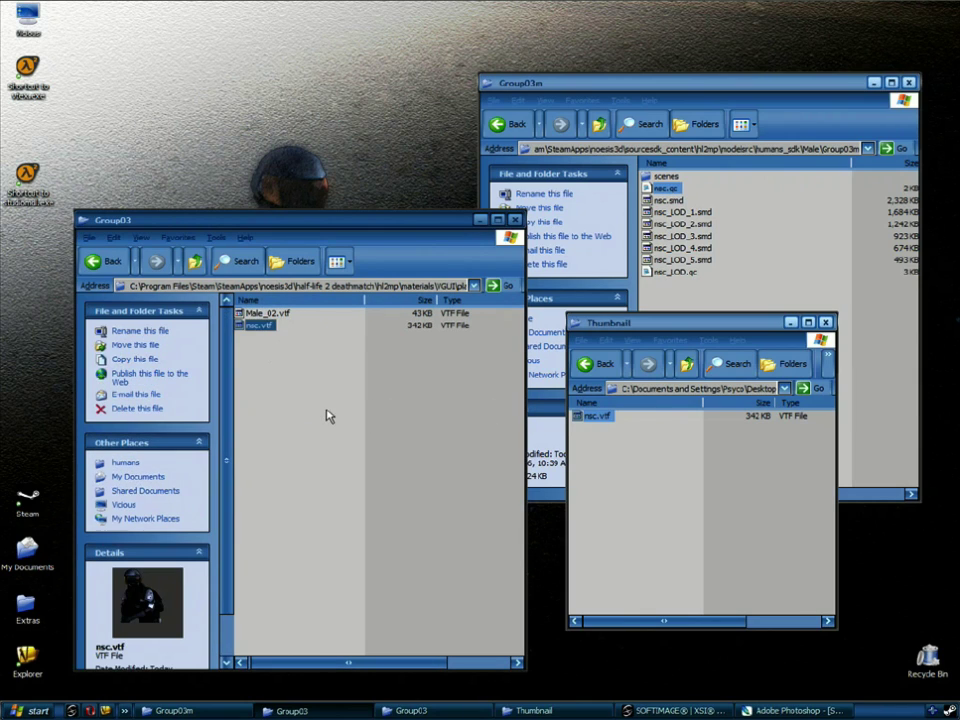
key("F2")
type("Male")
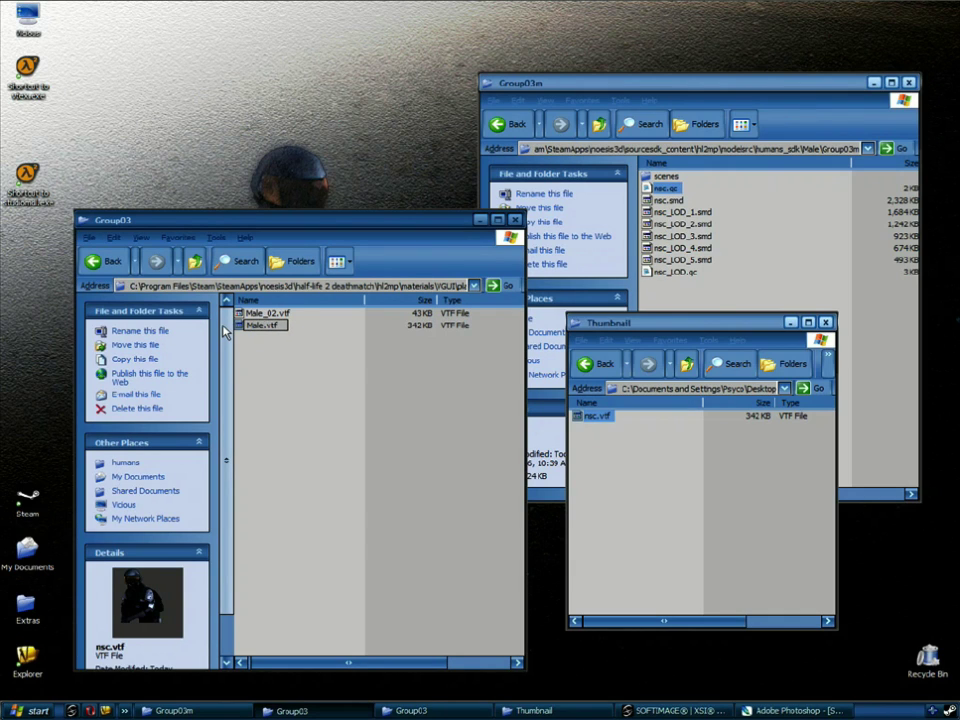
type("_01")
key("Return")
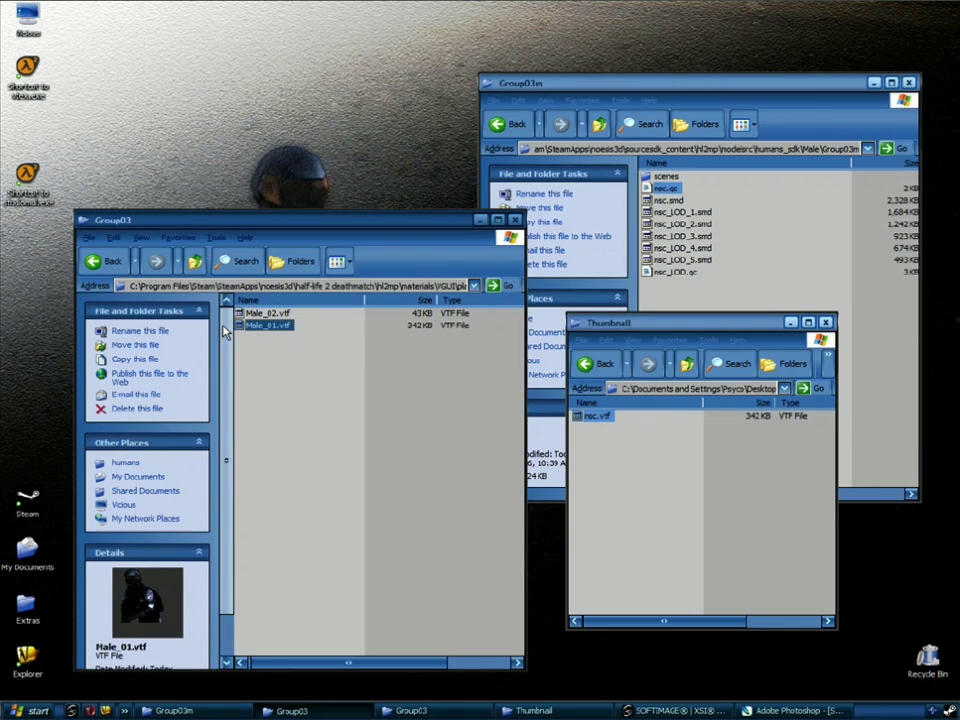
left_click(362, 416)
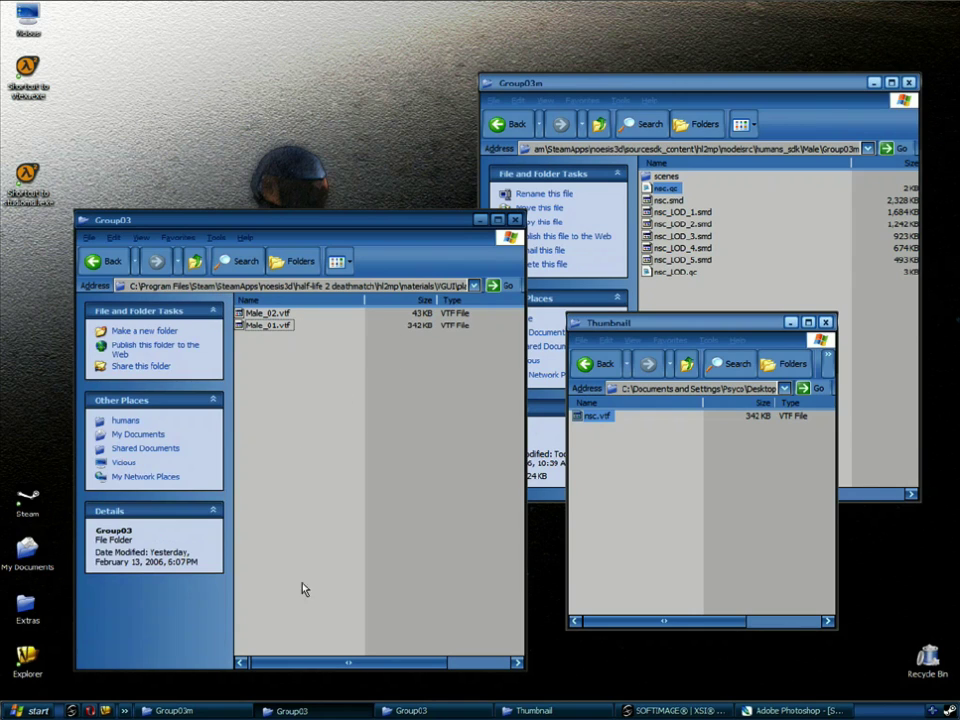
left_click(279, 327)
left_click(285, 443)
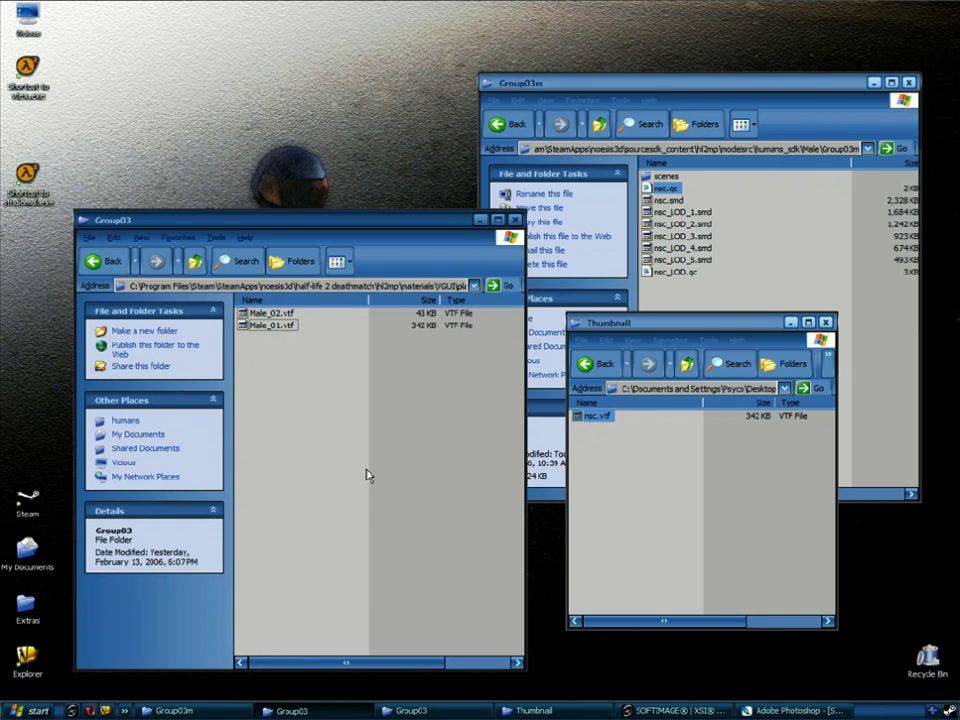
left_click(785, 711)
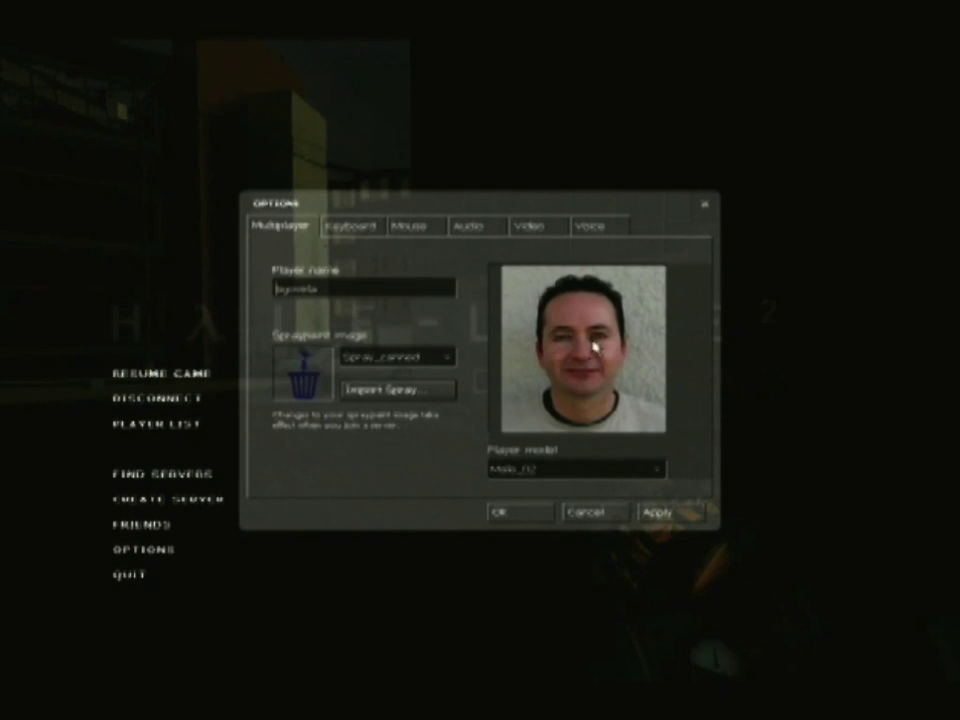
In the Half-Life 2 Deathmatch multiplayer options, preview the Male_01 player model and select police as the player model
left_click(658, 474)
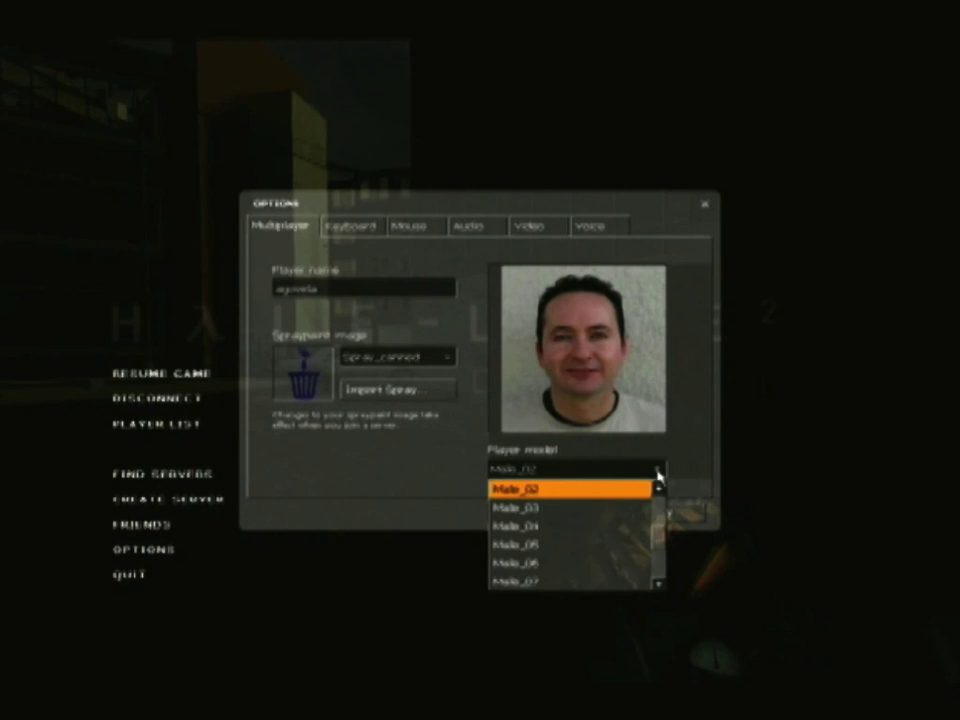
left_click(659, 489)
left_click(598, 491)
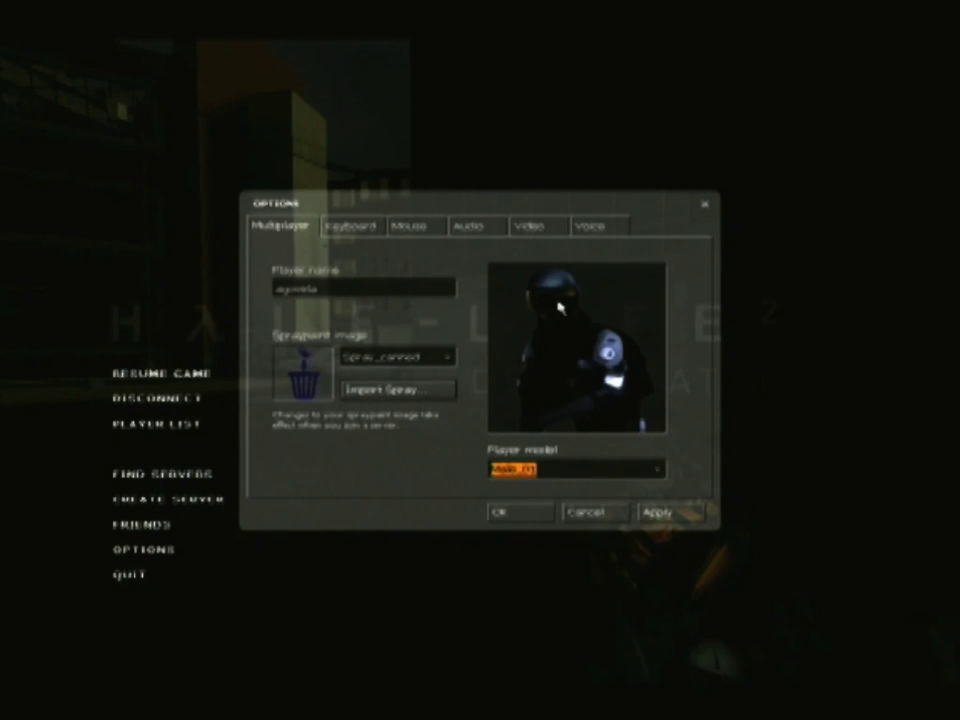
left_click(660, 476)
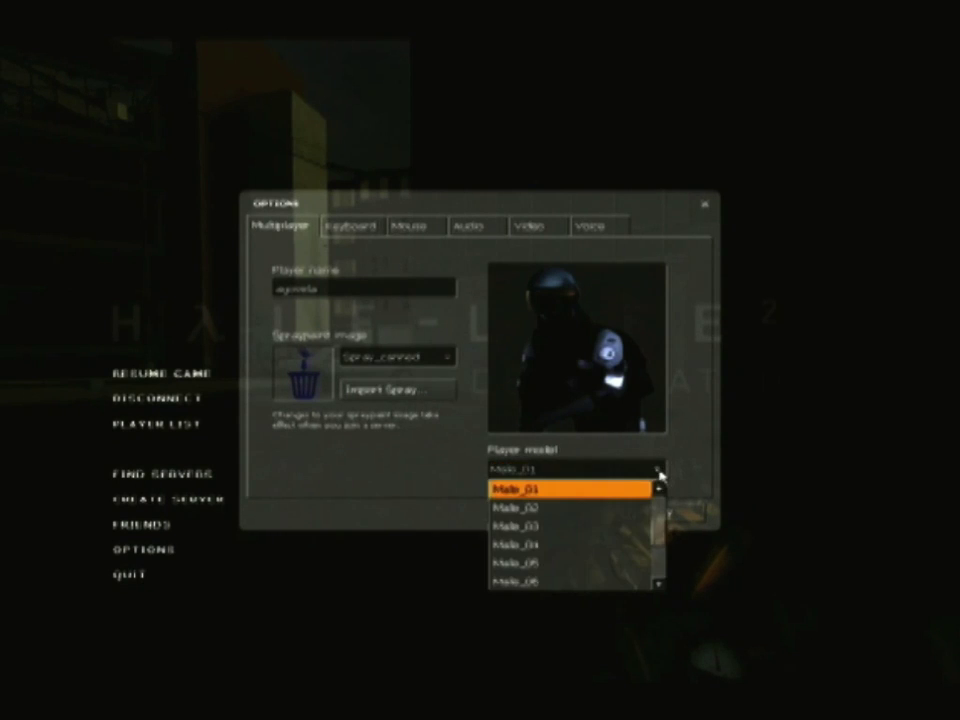
left_click_drag(662, 531, 664, 572)
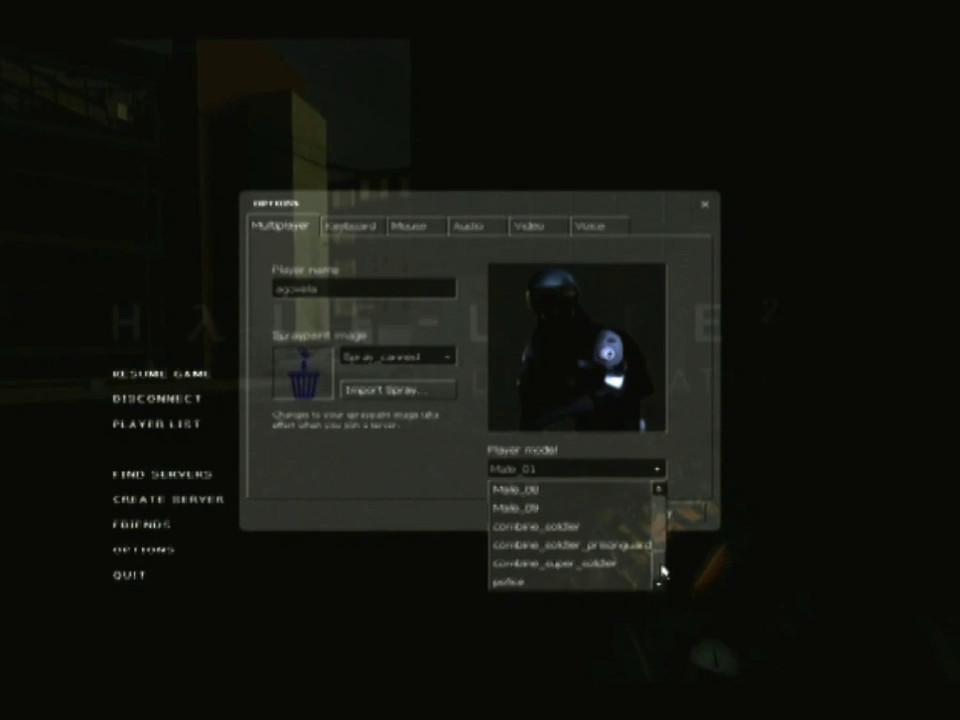
left_click(574, 582)
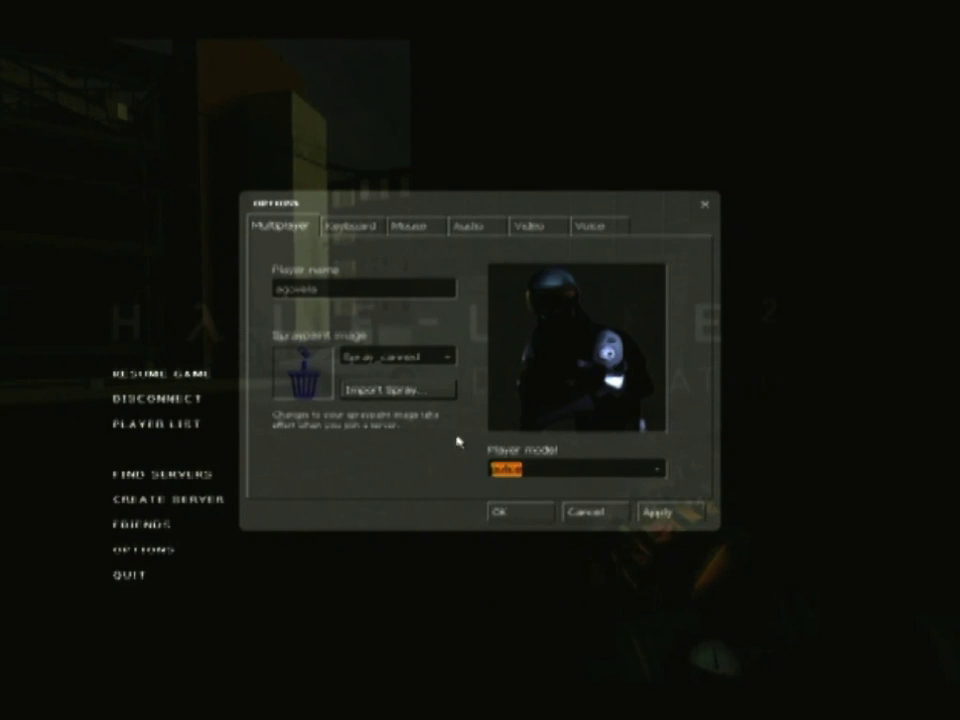
Apply the police player model selection and resume the game
left_click(669, 516)
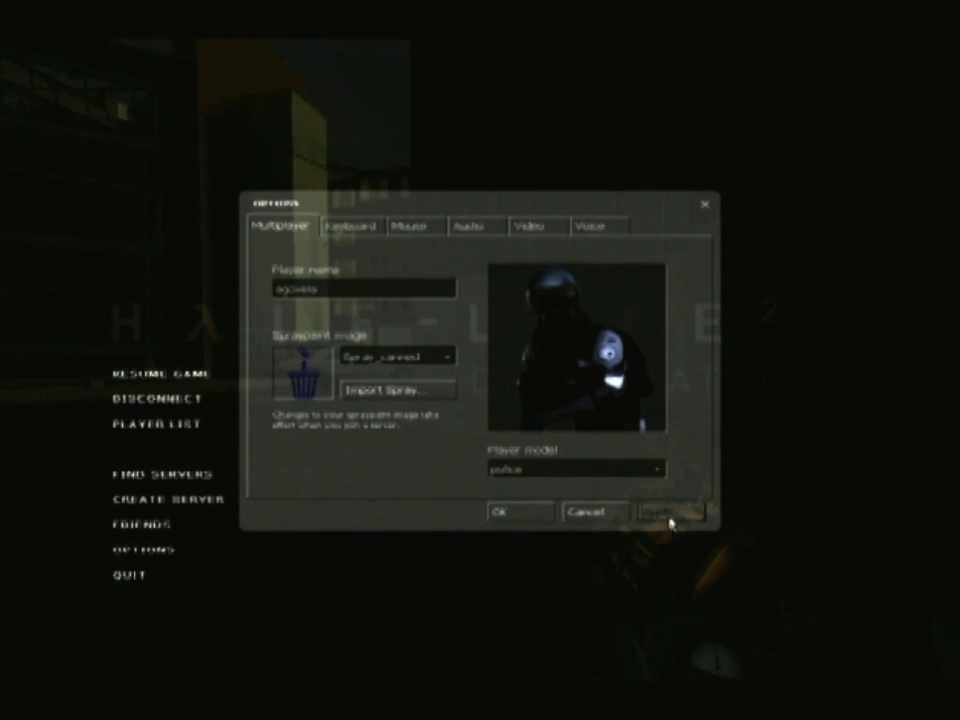
left_click(160, 374)
key("w")
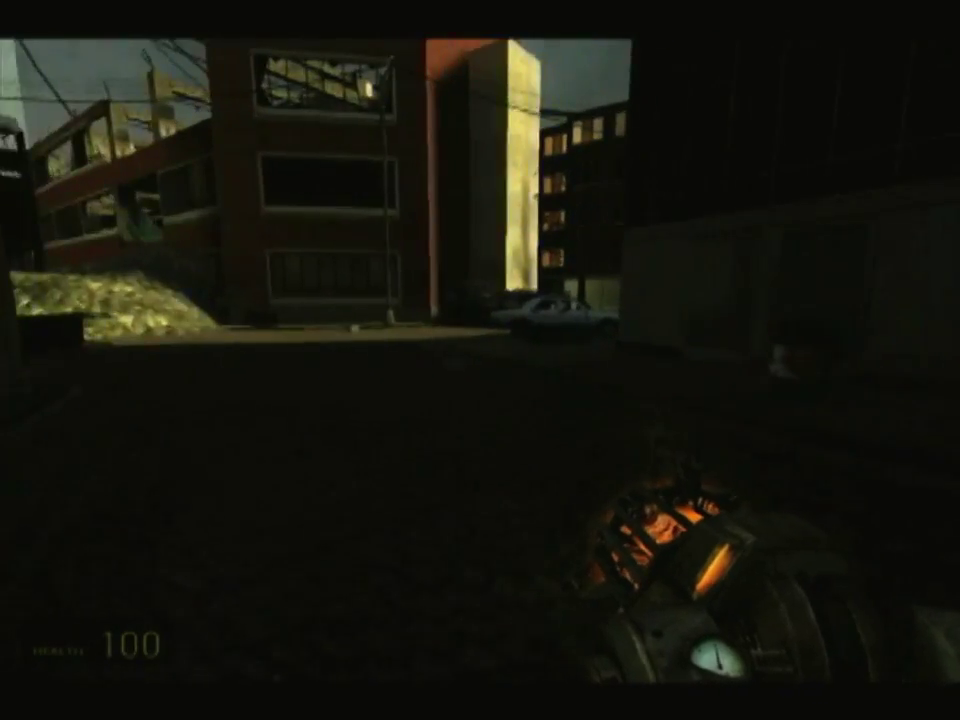
key("shift+w")
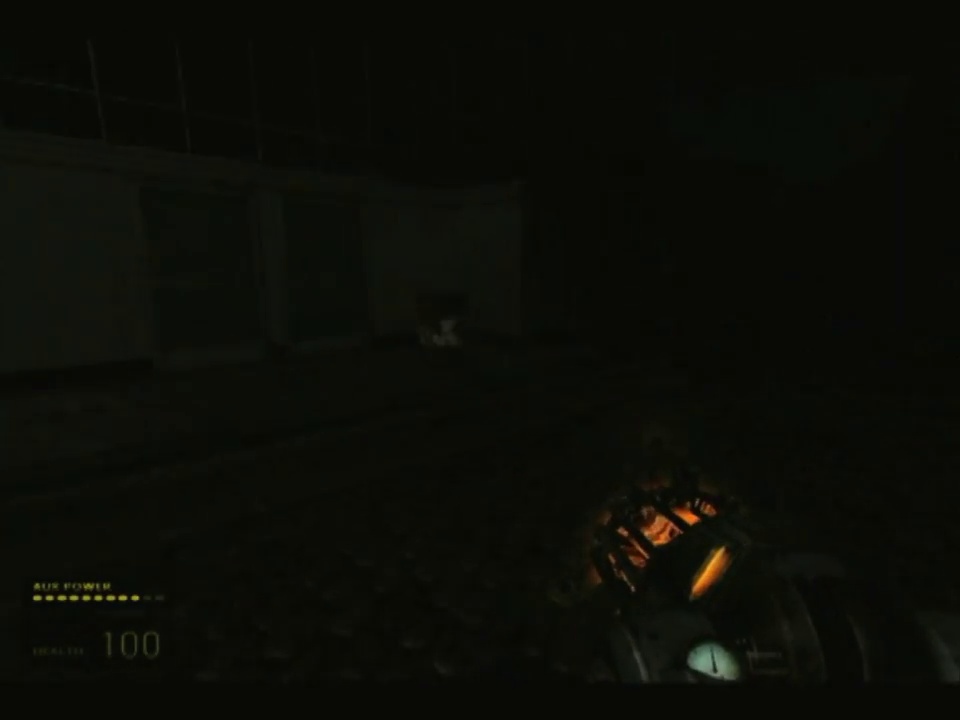
key("shift+w")
key("w")
right_click(480, 360)
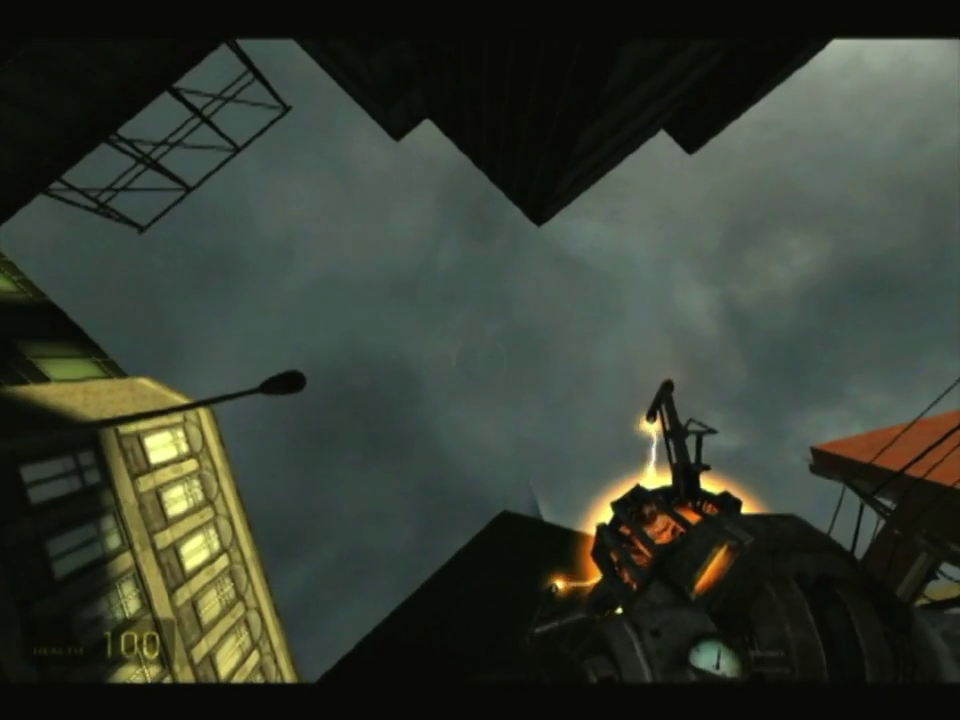
left_click(480, 360)
key("w")
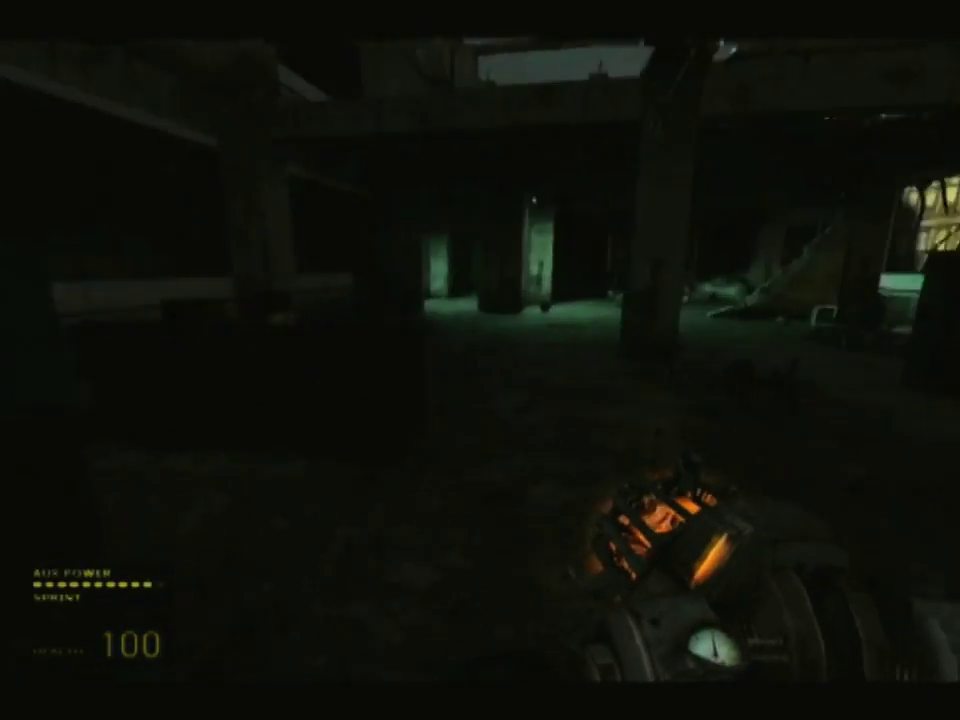
key("shift+w")
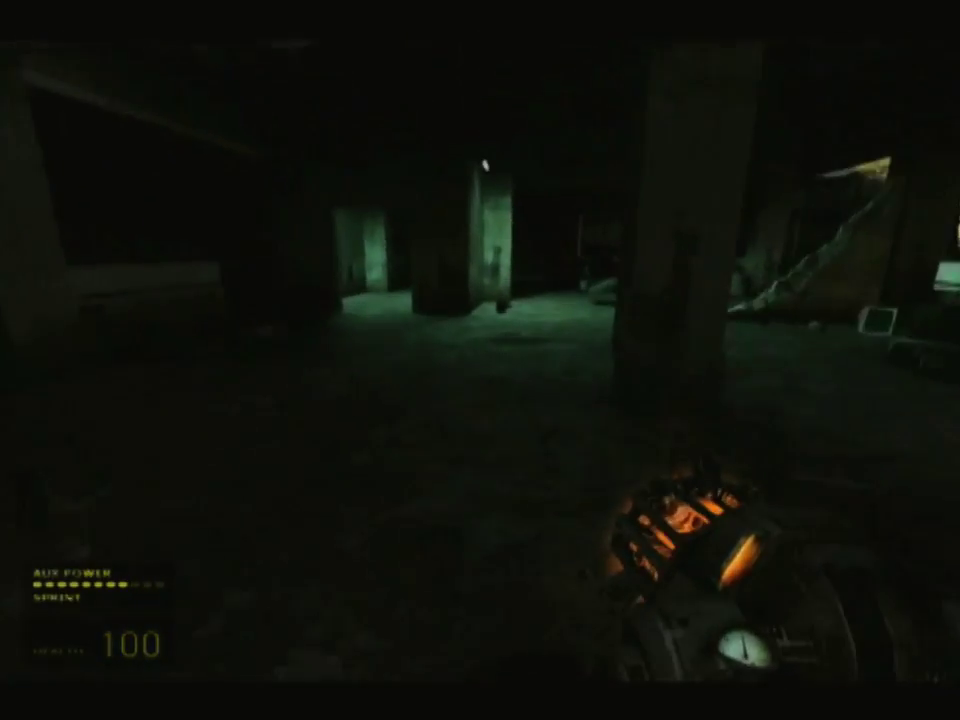
key("shift+w")
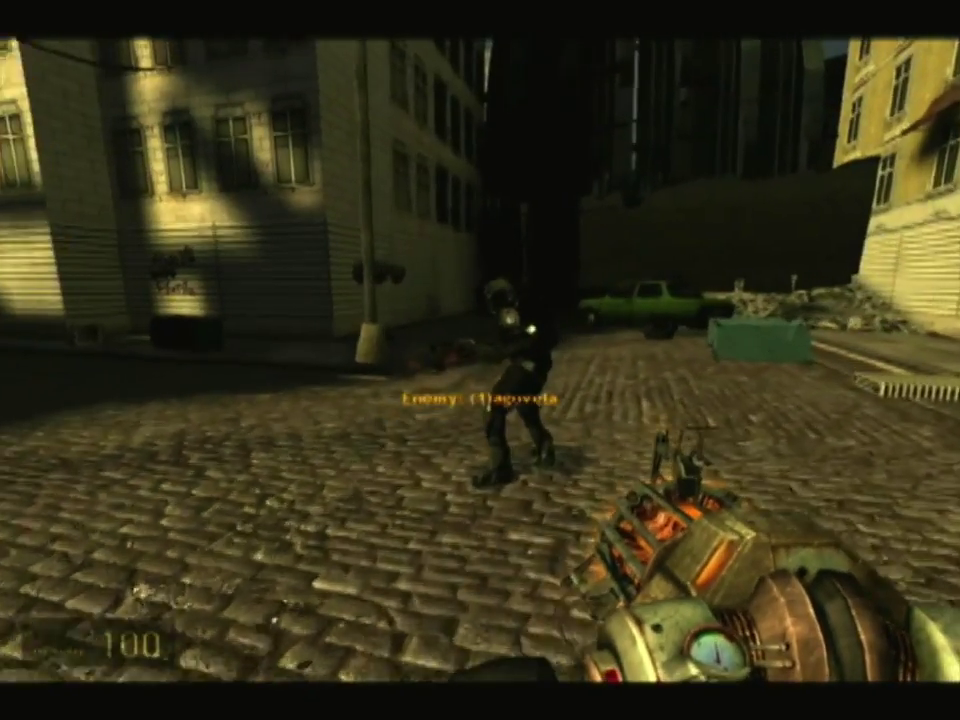
key("w")
key("s")
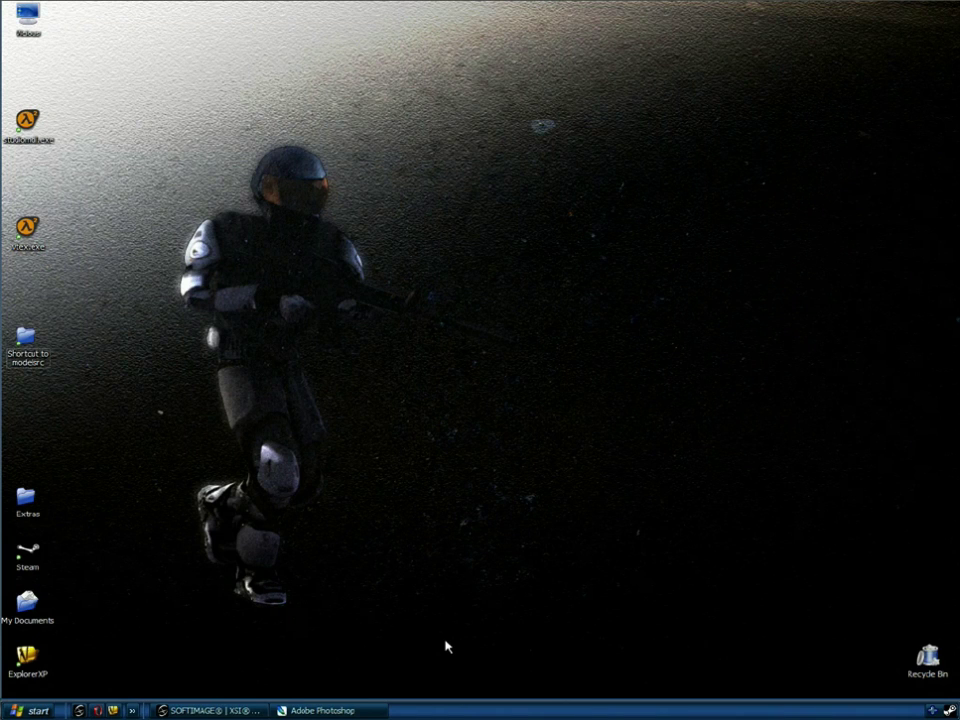
In SOFTIMAGE XSI, import Bot.emdl from the DB_201 project's Models folder into the scene and close the file browser
left_click(240, 711)
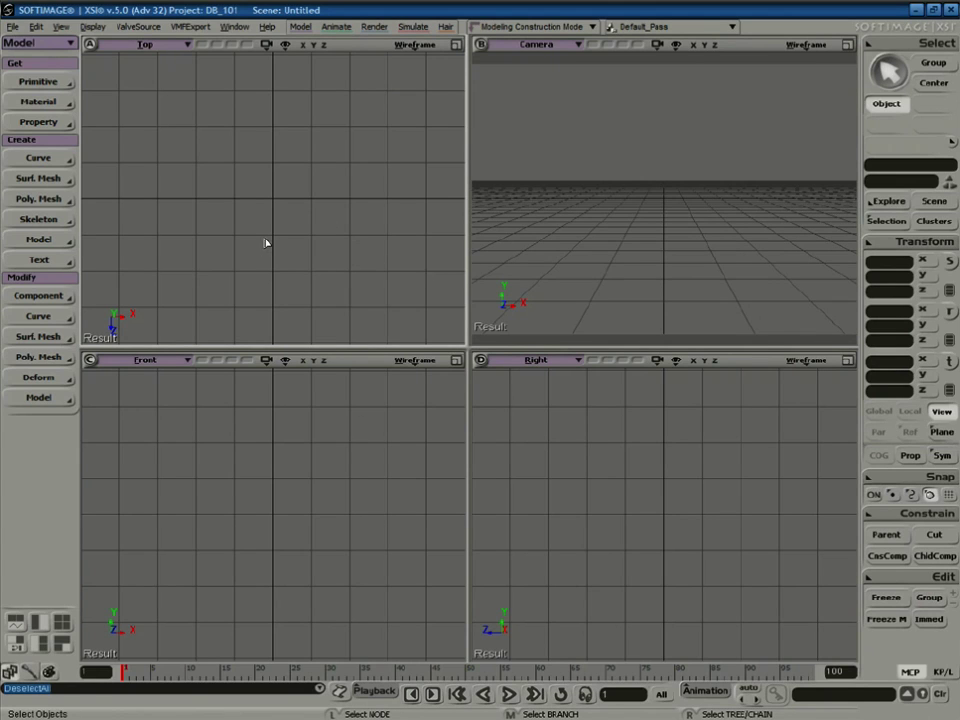
key("alt+5")
left_click(815, 315)
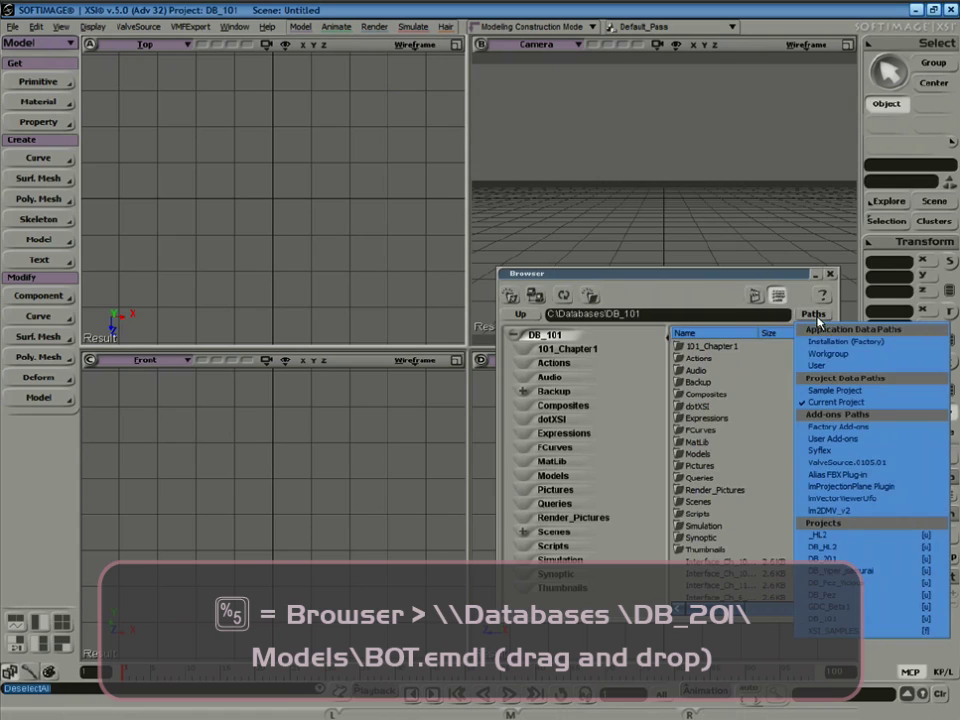
left_click(861, 559)
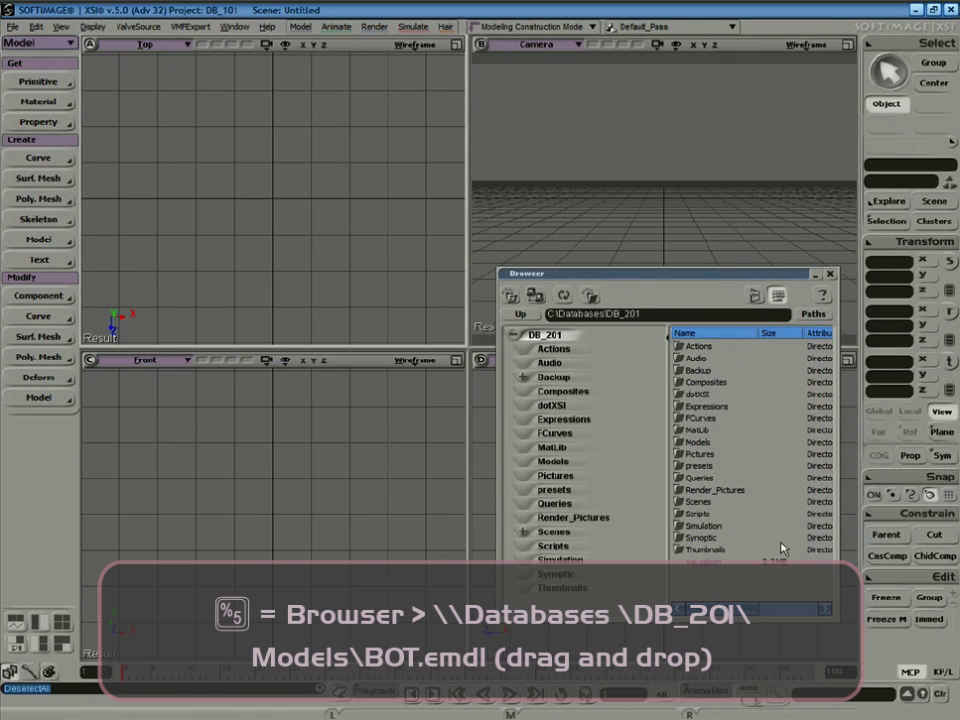
double_click(700, 442)
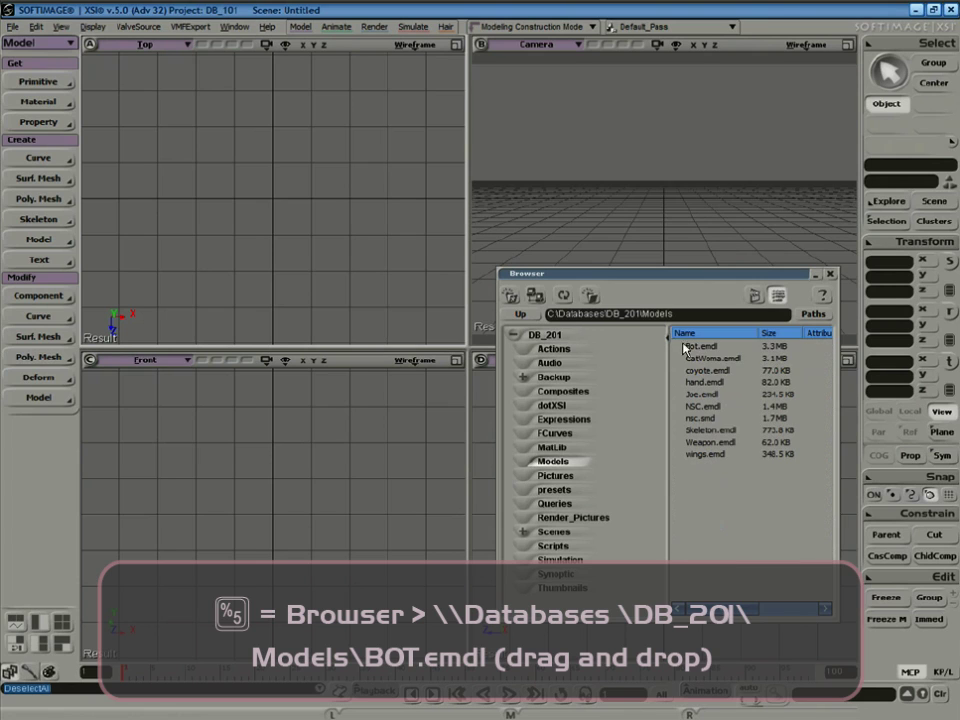
left_click_drag(684, 347, 391, 521)
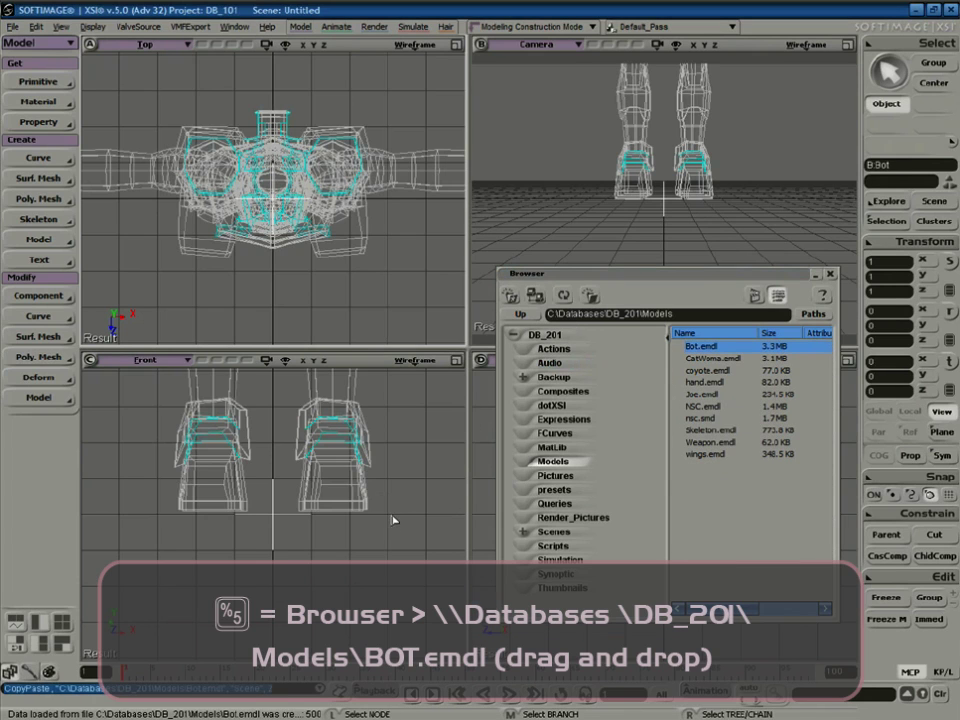
left_click(829, 274)
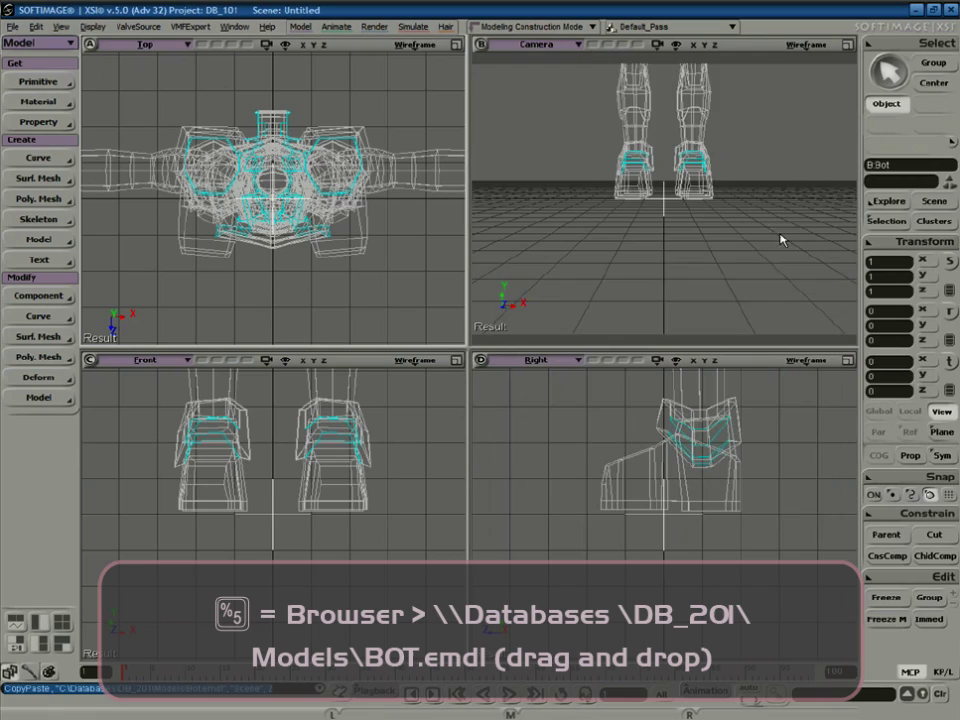
Maximize the Camera viewport with the whole bot framed at an angle
key("a")
key("s")
left_click_drag(770, 226, 729, 239)
left_click(847, 45)
key("a")
key("s")
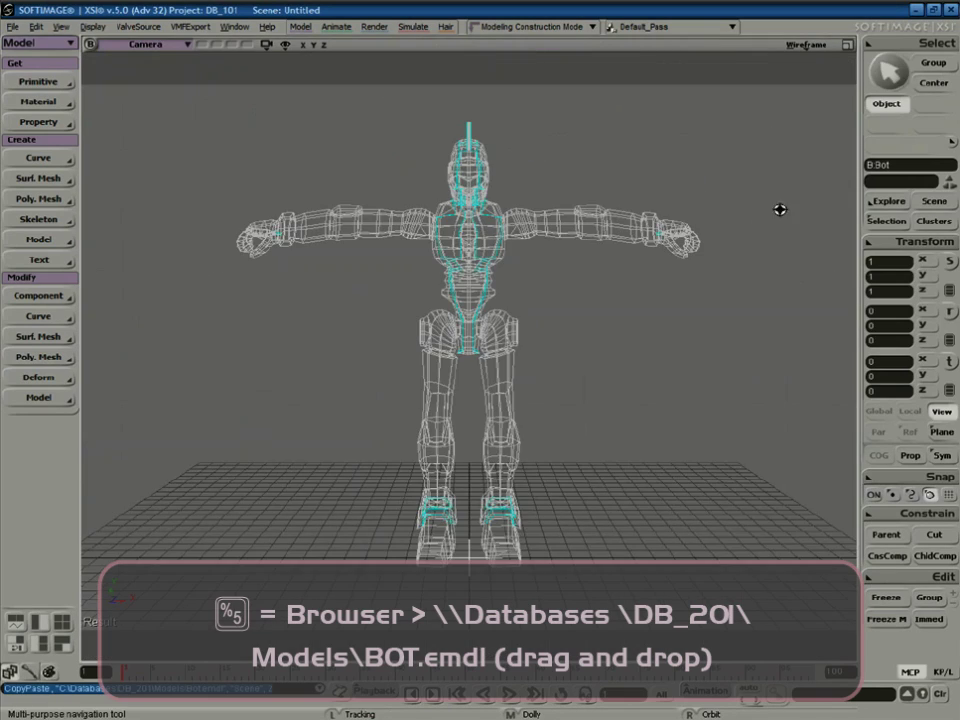
right_click_drag(780, 208, 731, 249)
Set the Camera viewport's display mode to Textured Decal and deselect the bot
left_click(806, 44)
left_click(760, 251)
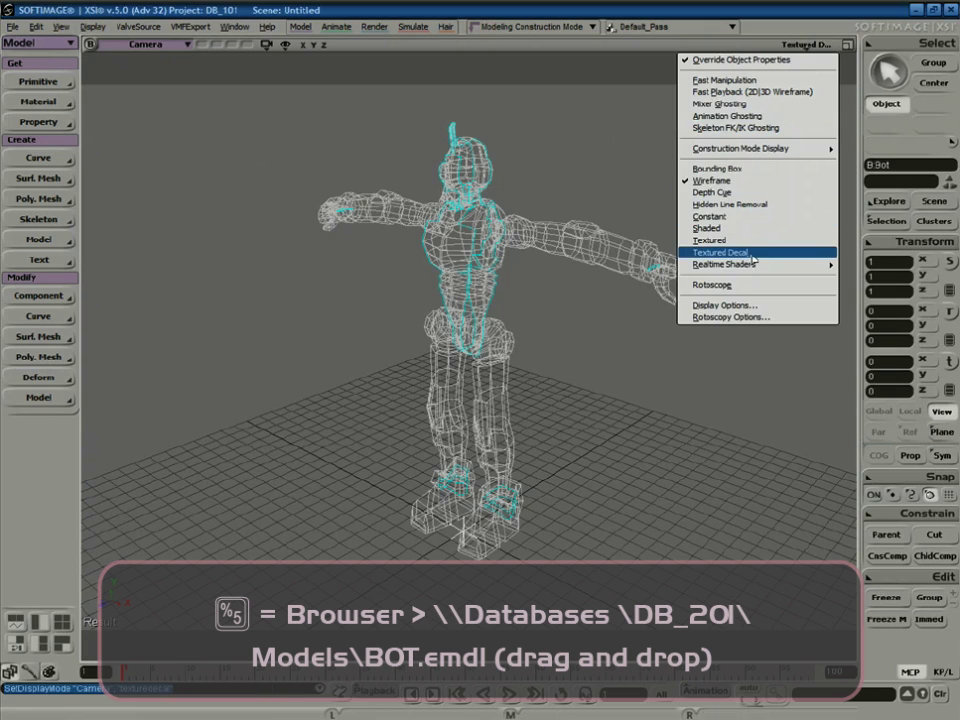
key("s")
right_click_drag(573, 418, 611, 339)
left_click(594, 363)
key("space")
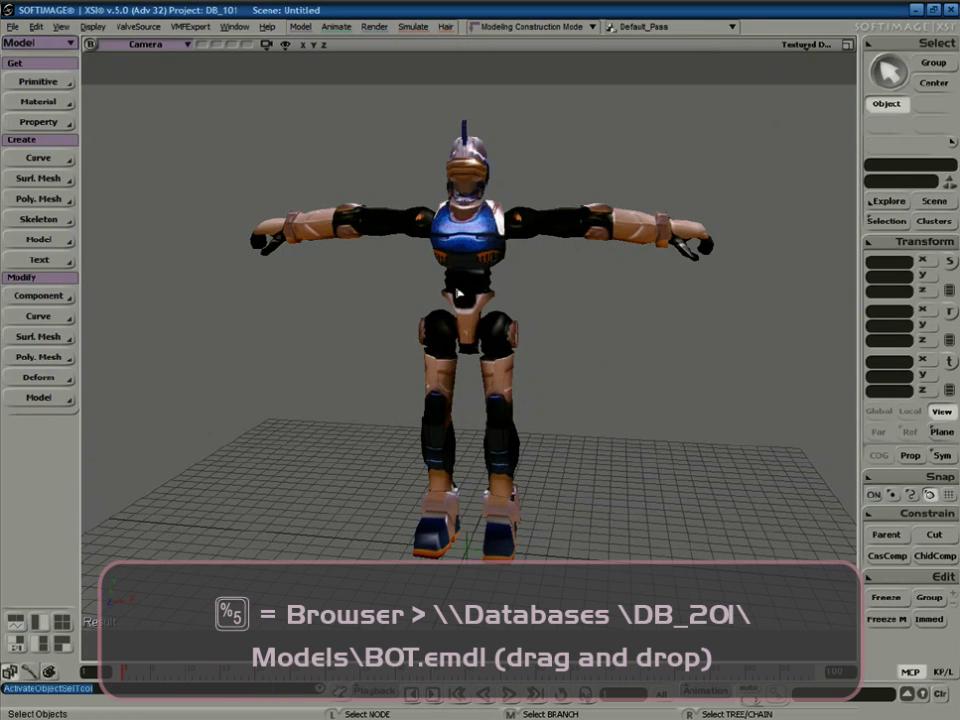
Switch to Photoshop and open bot.tga from the bot folder inside the desktop's Extras folder
key("alt+Tab")
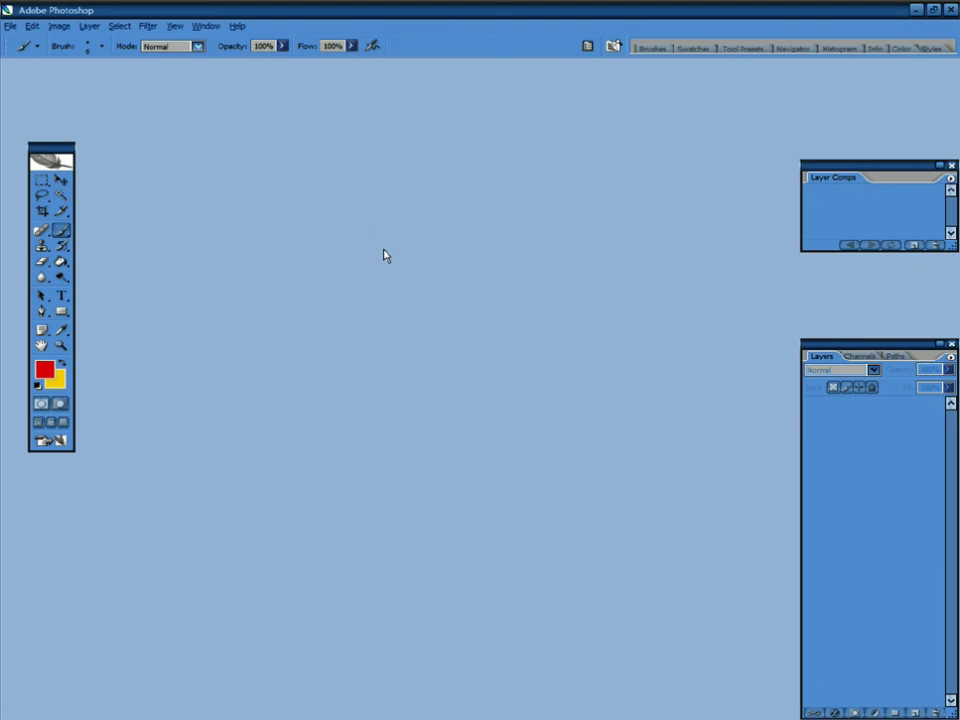
double_click(498, 8)
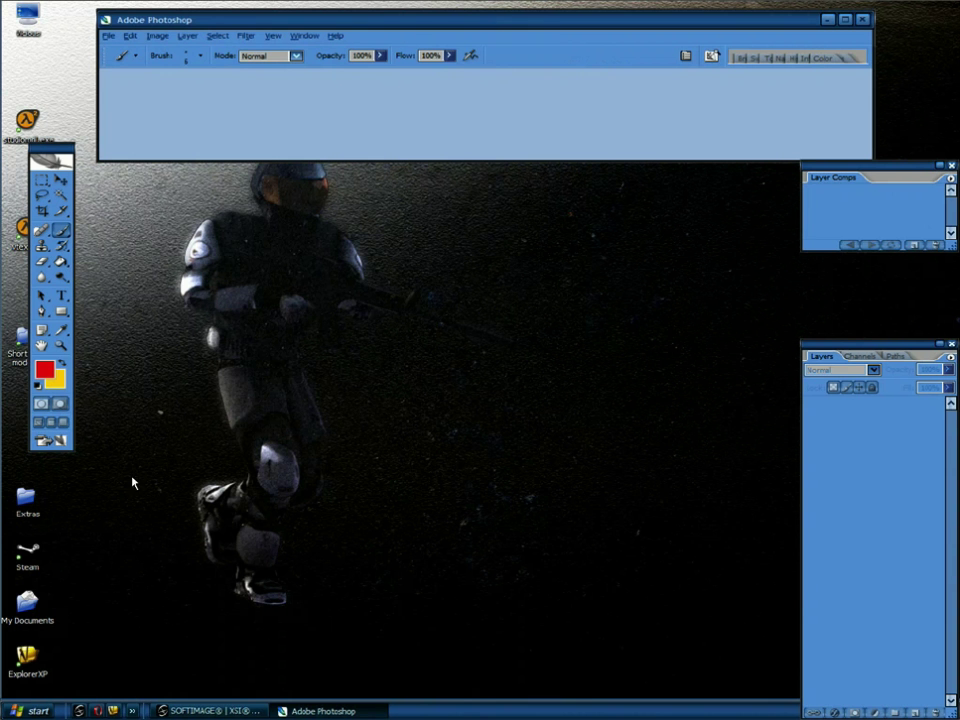
double_click(27, 500)
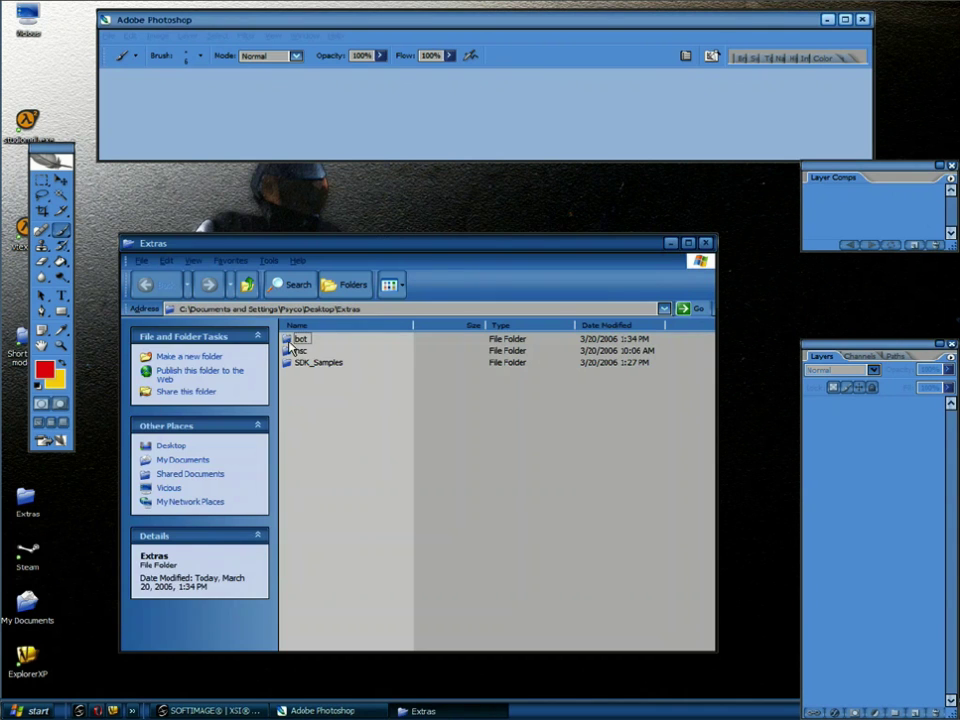
left_click(300, 339)
double_click(301, 340)
left_click_drag(302, 339, 370, 99)
left_click(844, 19)
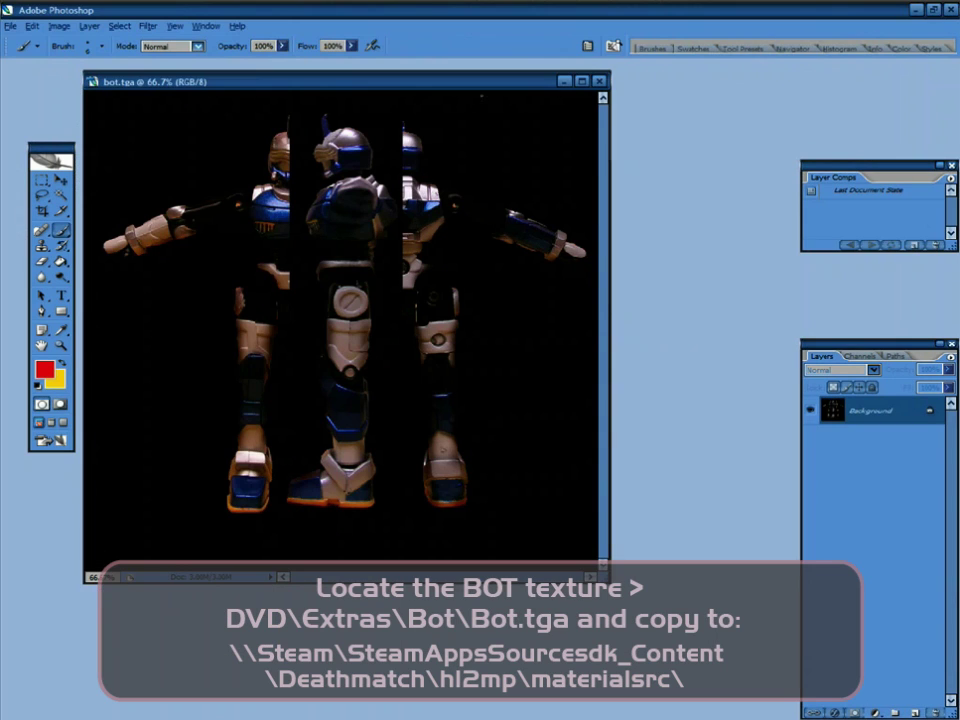
Save bot.tga in Targa format to the sourcesdk_content\hl2mp\materialsrc folder under Steam\SteamApps
left_click(10, 26)
left_click(30, 173)
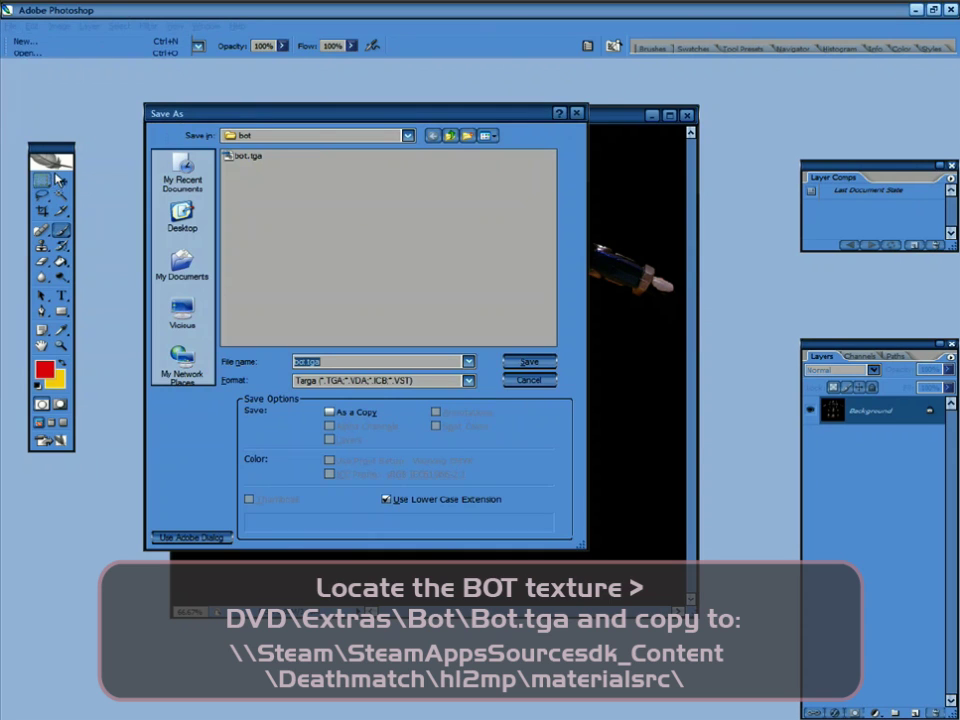
left_click(316, 137)
left_click(265, 194)
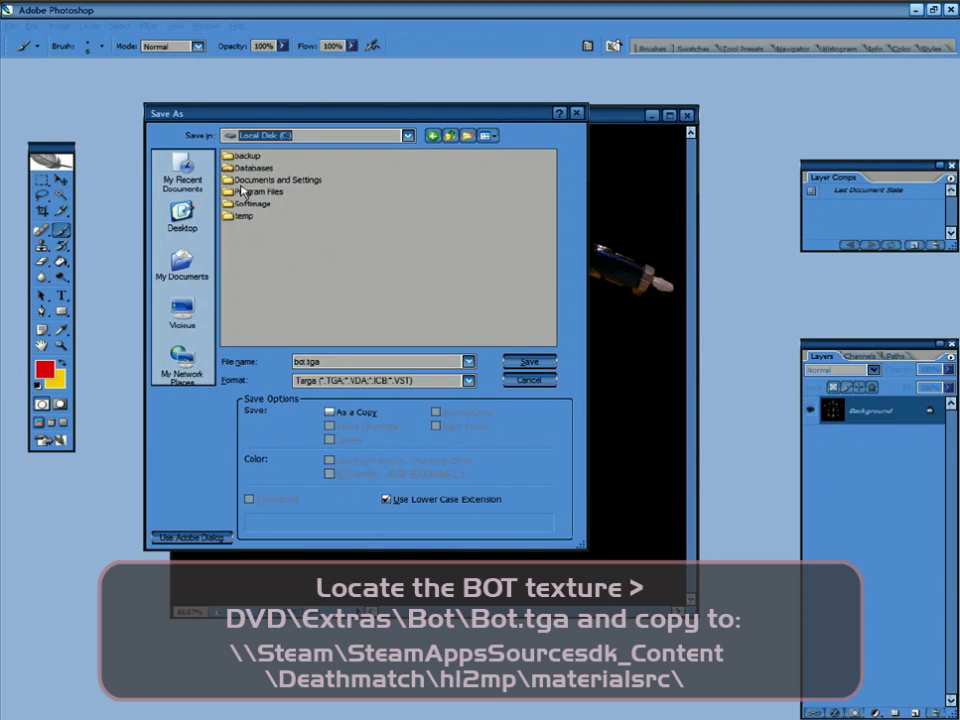
double_click(256, 192)
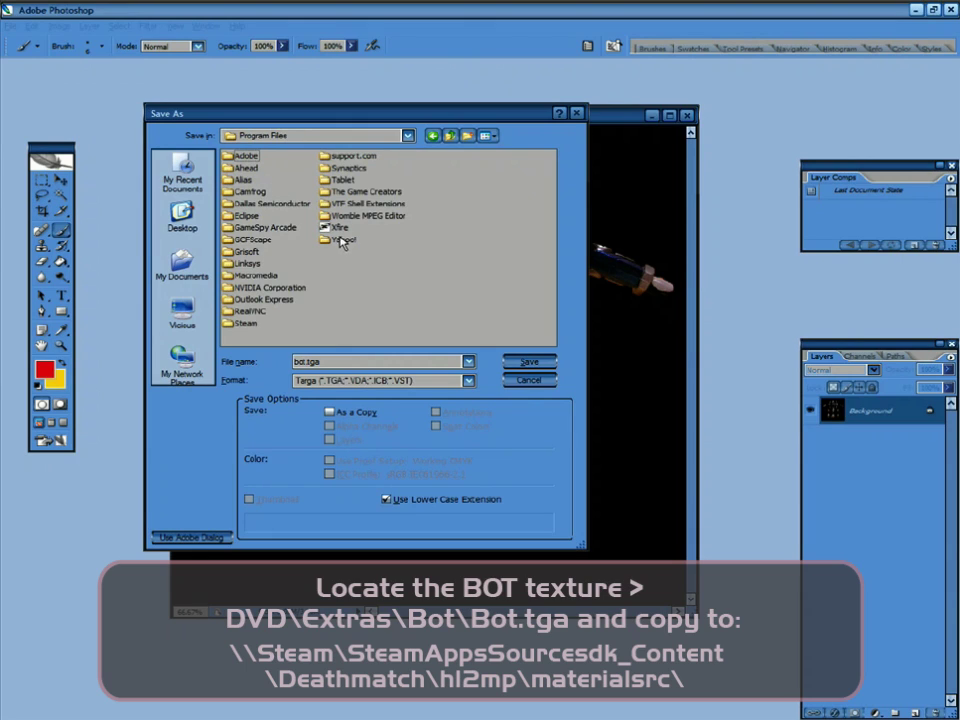
double_click(249, 323)
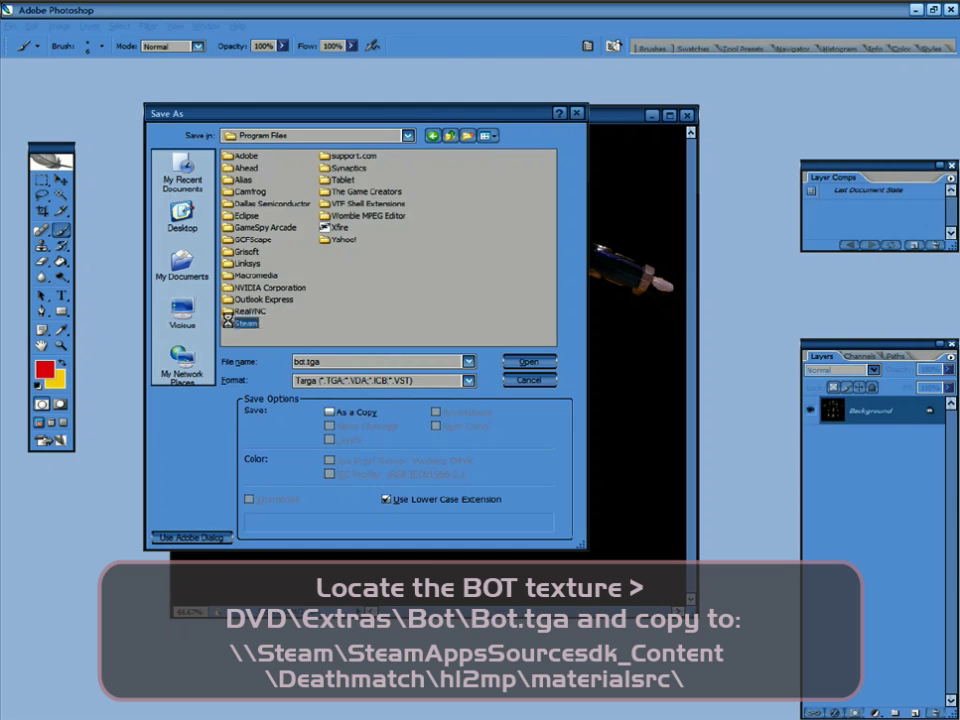
double_click(227, 156)
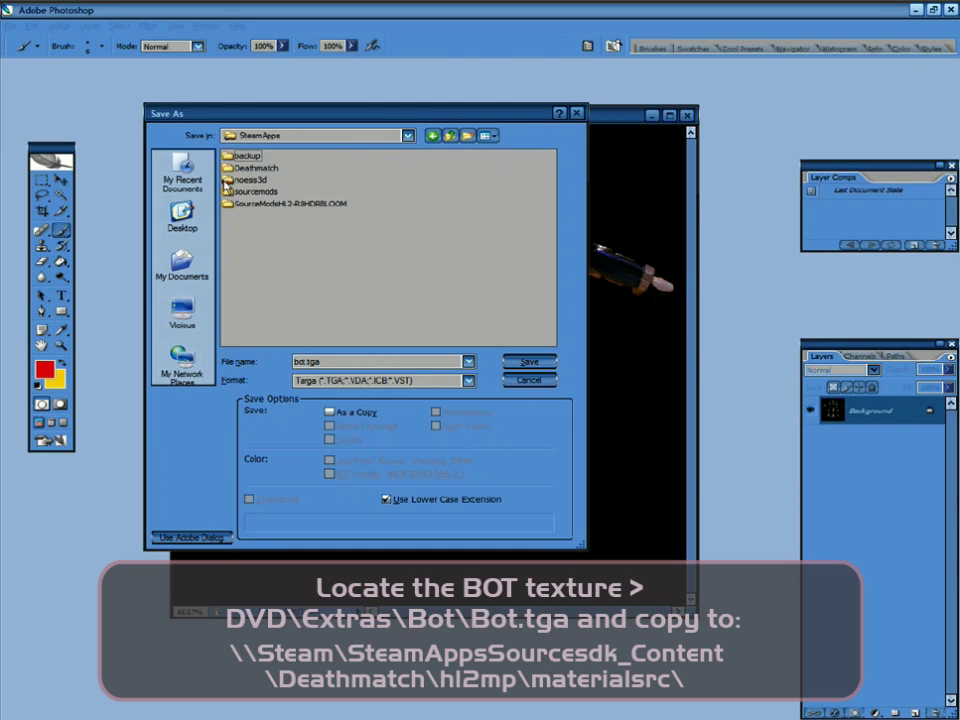
double_click(225, 181)
double_click(229, 229)
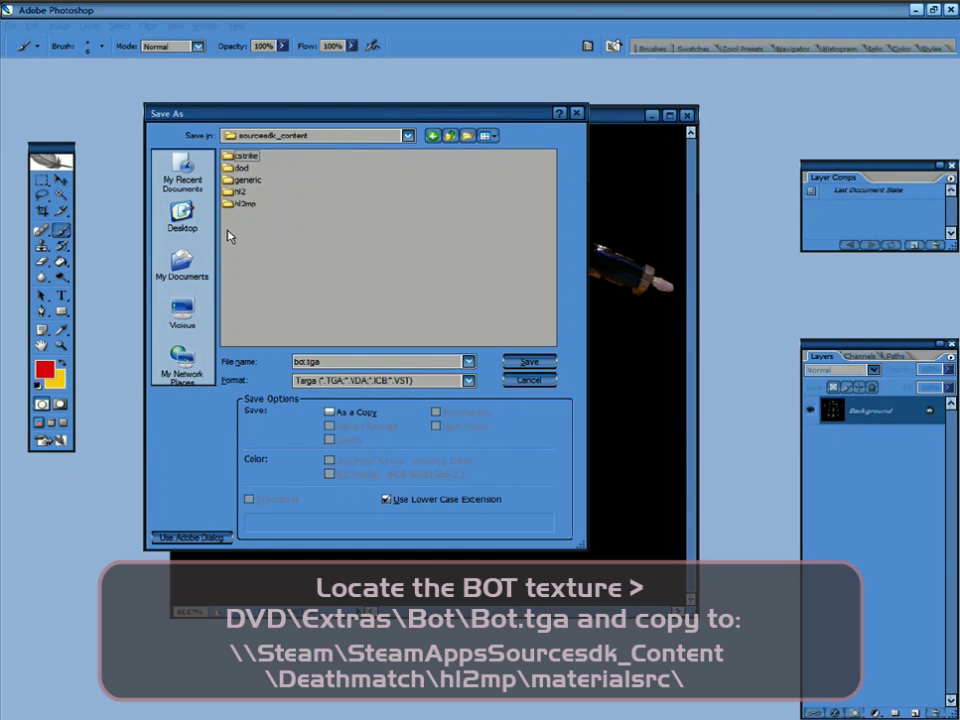
double_click(226, 204)
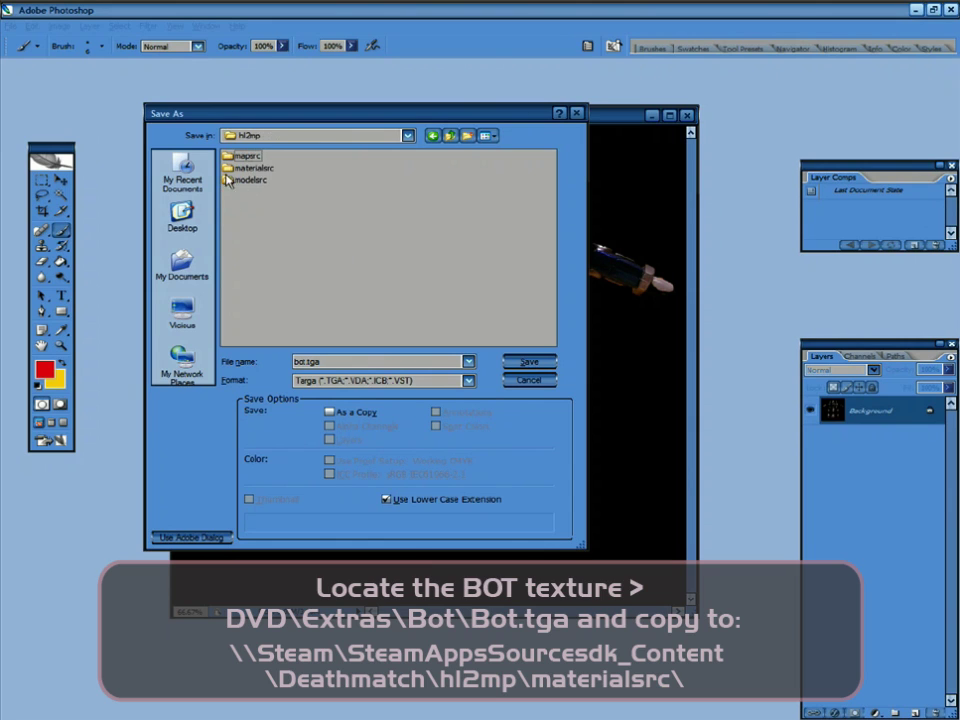
double_click(227, 169)
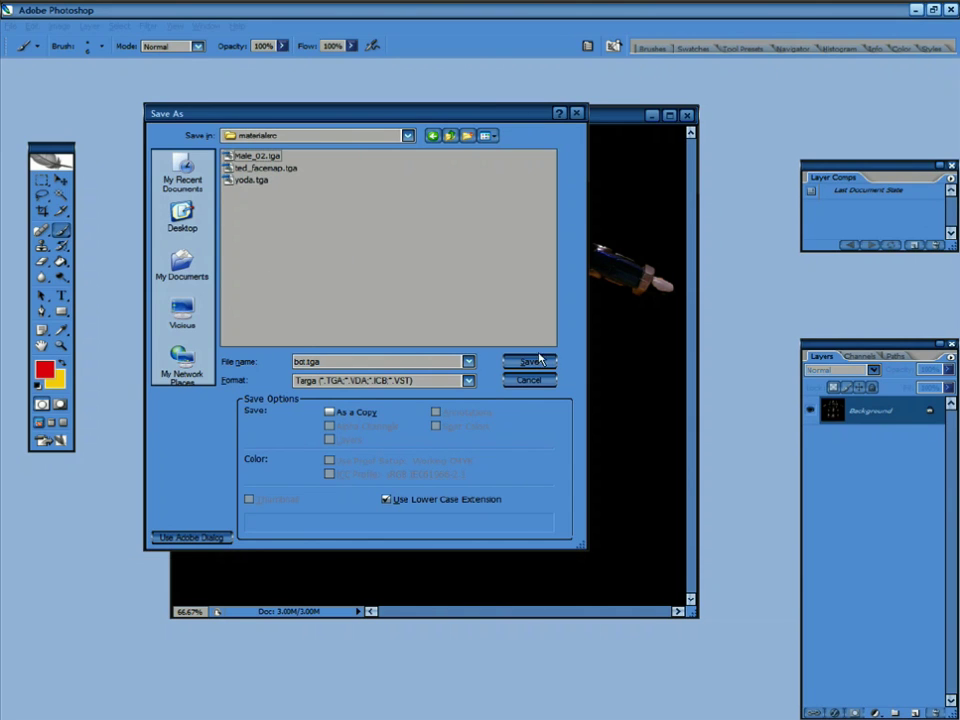
left_click(529, 361)
left_click(529, 362)
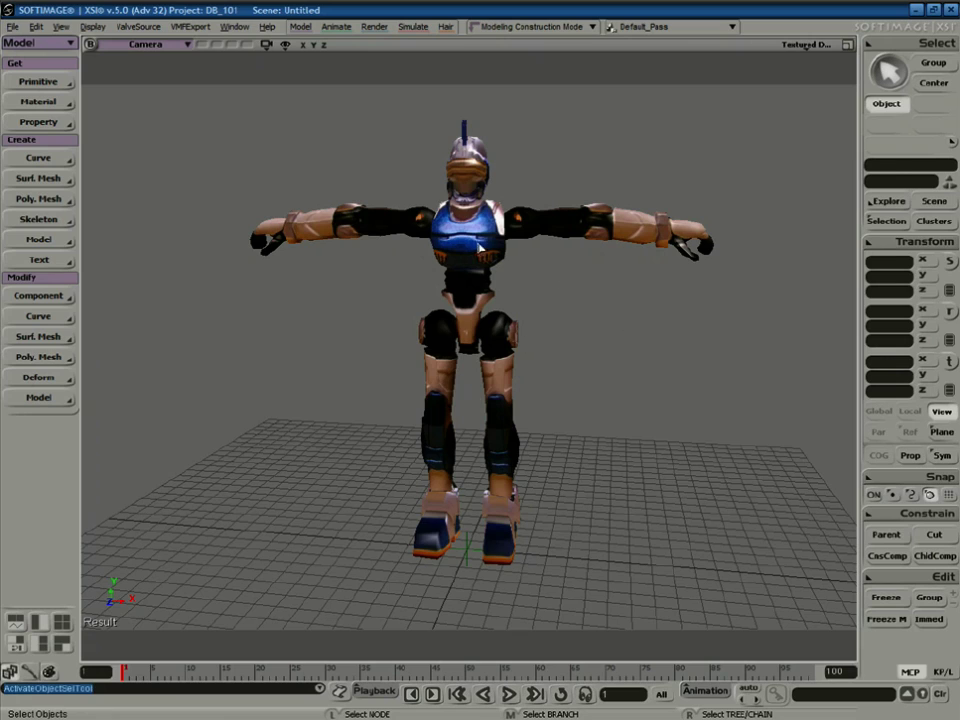
Back in SOFTIMAGE XSI, select the bot mesh and assign it a new Phong material
left_click(470, 255)
left_click(38, 101)
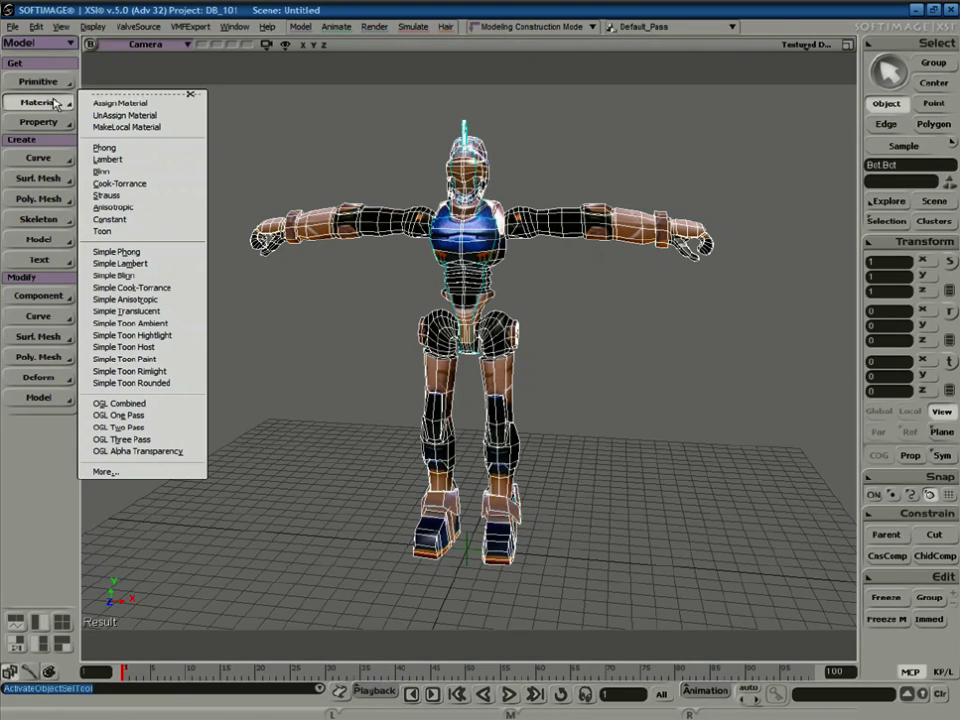
left_click(131, 149)
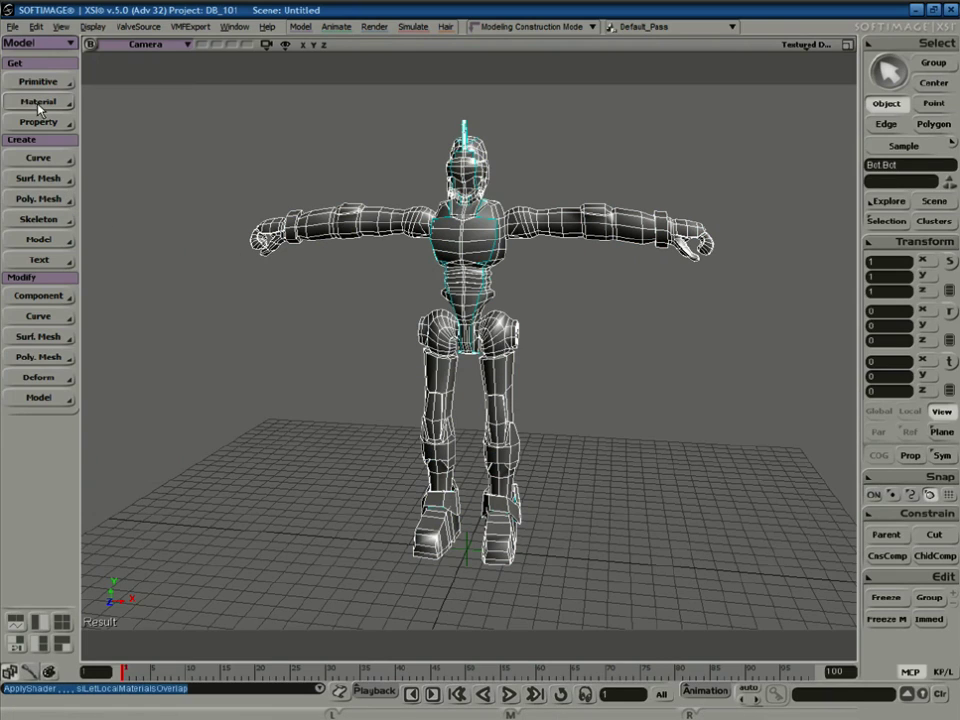
Switch to the Render toolset and add an Image texture to the bot's Phong material
key("3")
left_click(43, 44)
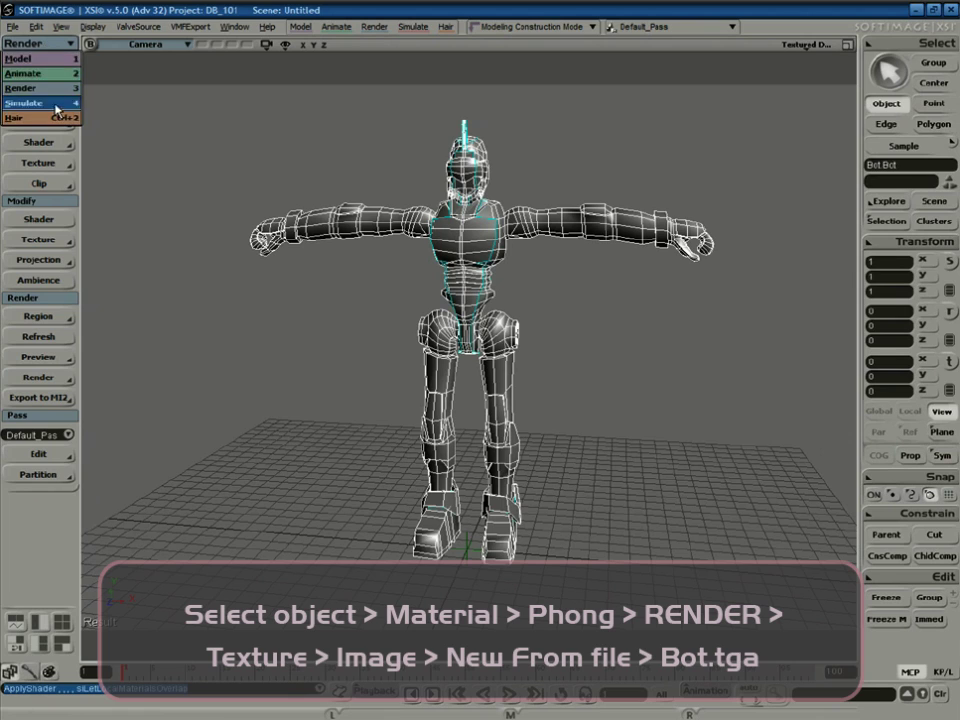
left_click(20, 88)
left_click(40, 163)
left_click(117, 168)
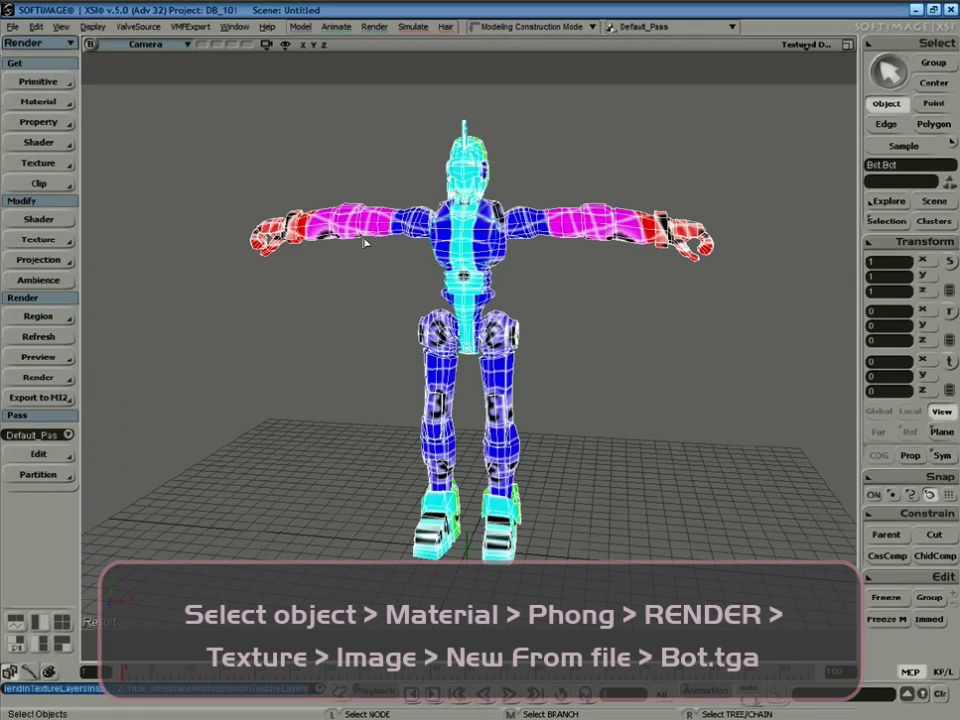
Start a new image clip from file for the texture and set the browsing location to C:\
left_click(478, 405)
left_click(510, 421)
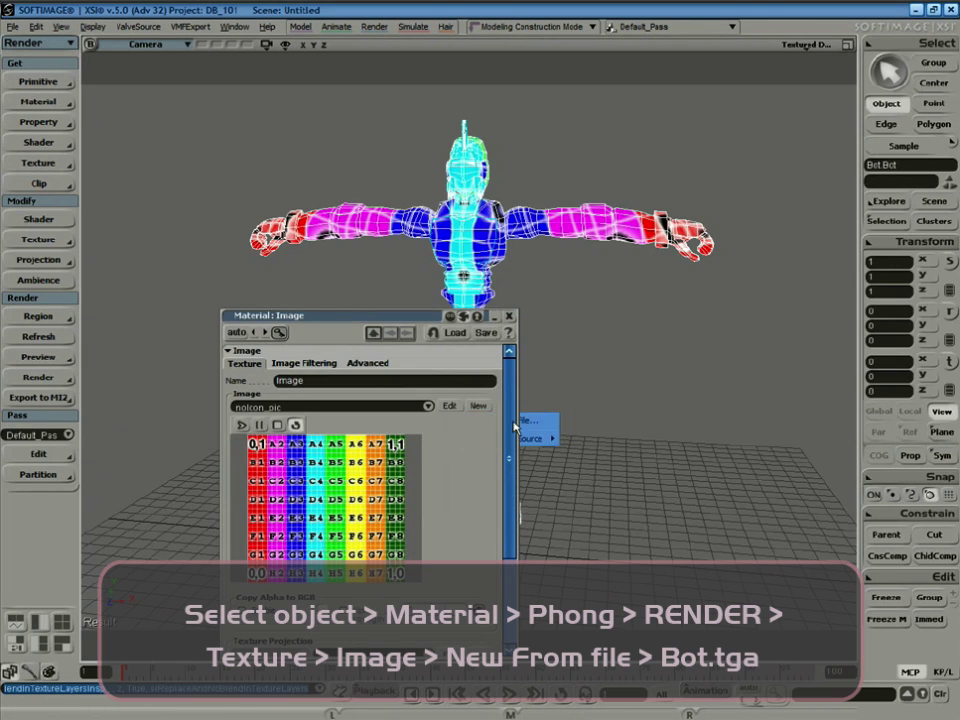
left_click(719, 246)
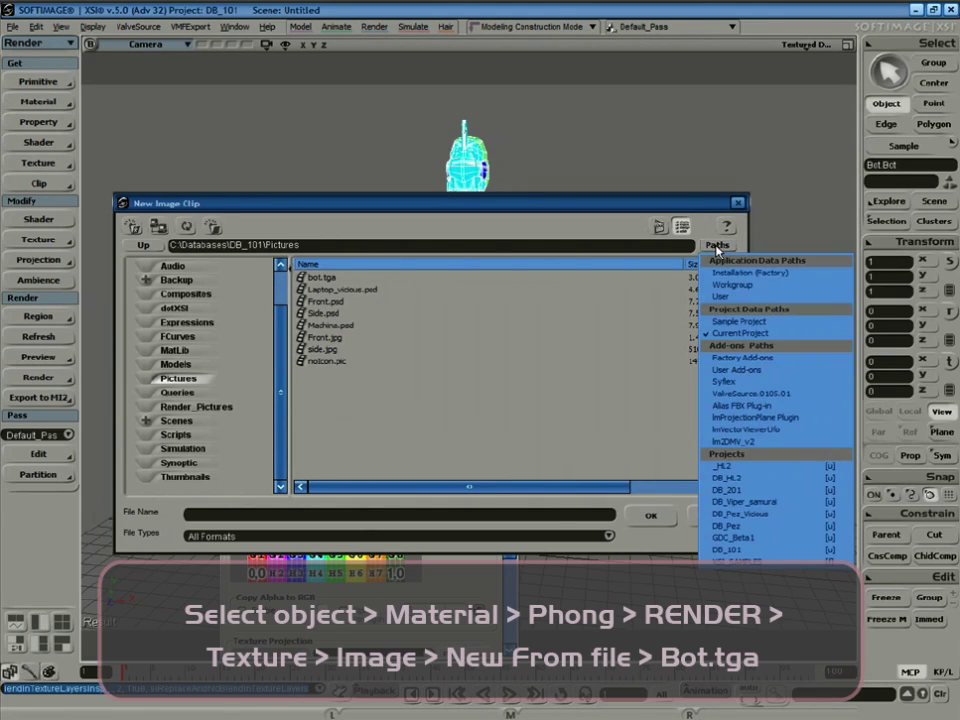
left_click(745, 368)
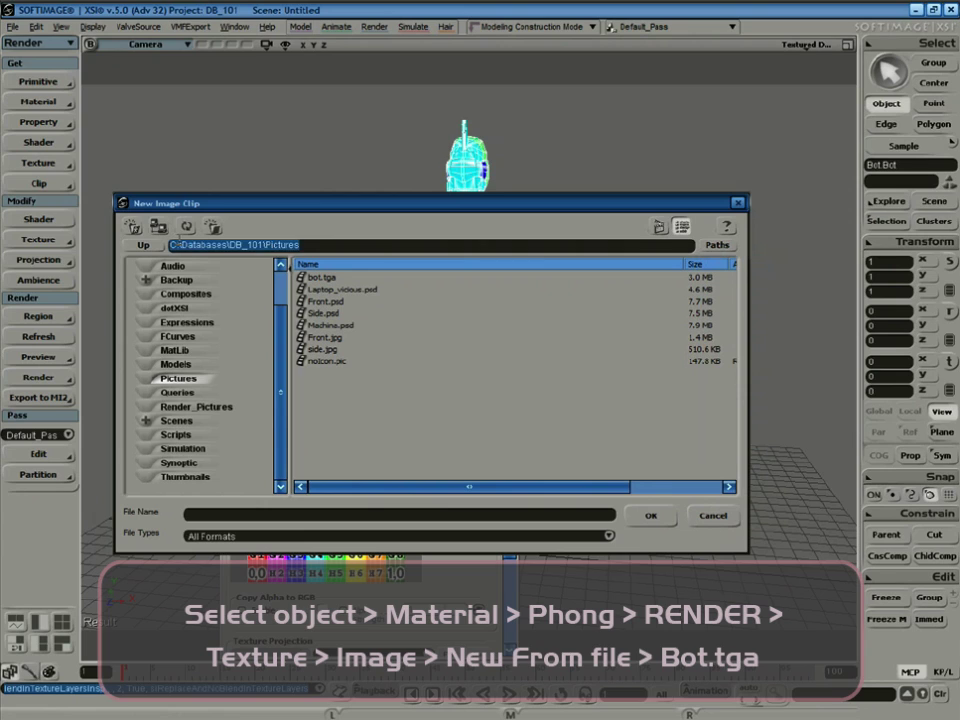
type("C:\\")
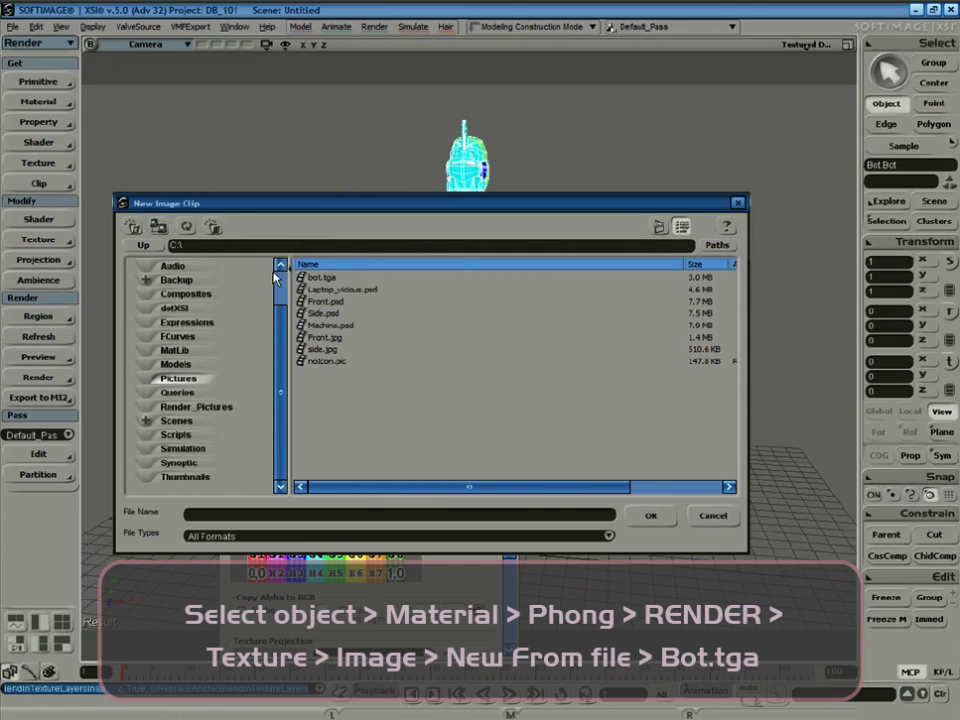
key("Return")
Load bot.tga from the sourcesdk_content\hl2mp\materialsrc folder under Program Files\Steam\SteamApps and close the Image properties
double_click(324, 278)
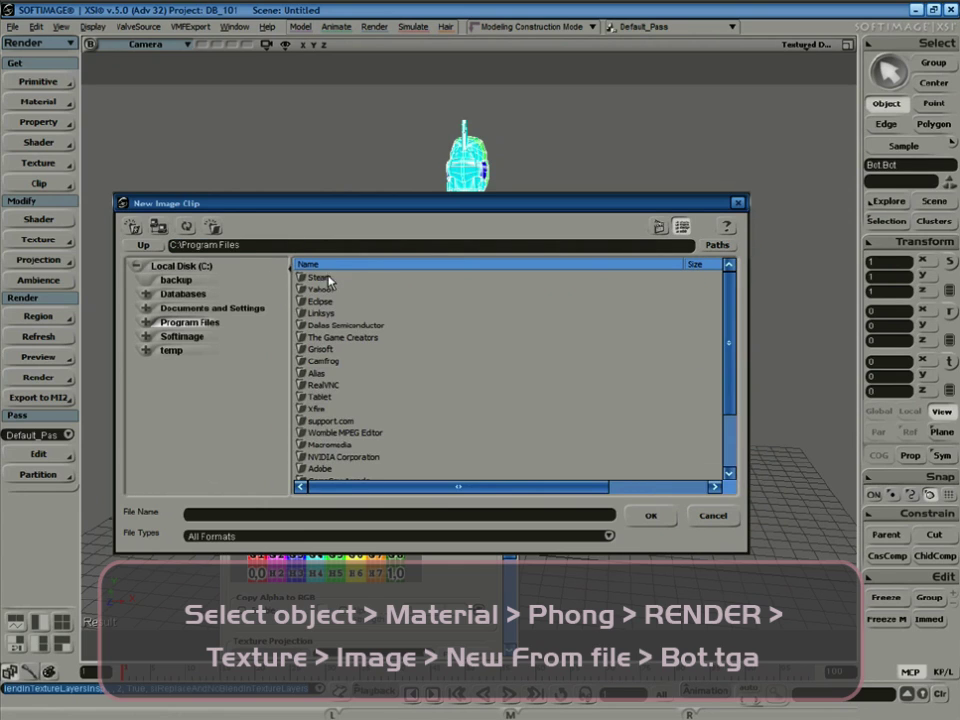
double_click(326, 284)
double_click(330, 278)
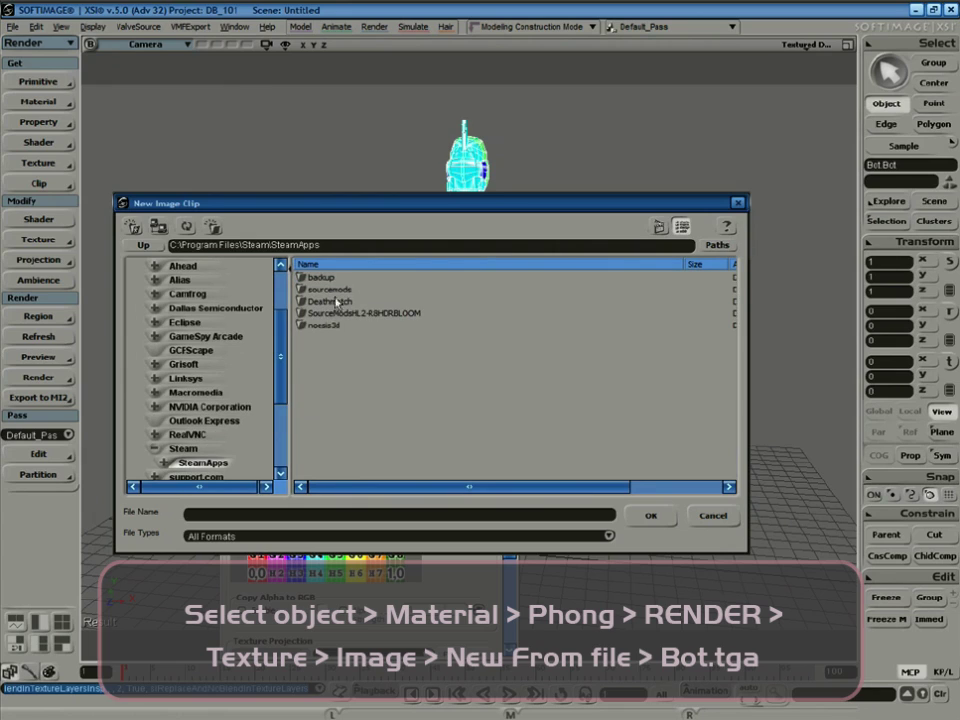
double_click(323, 326)
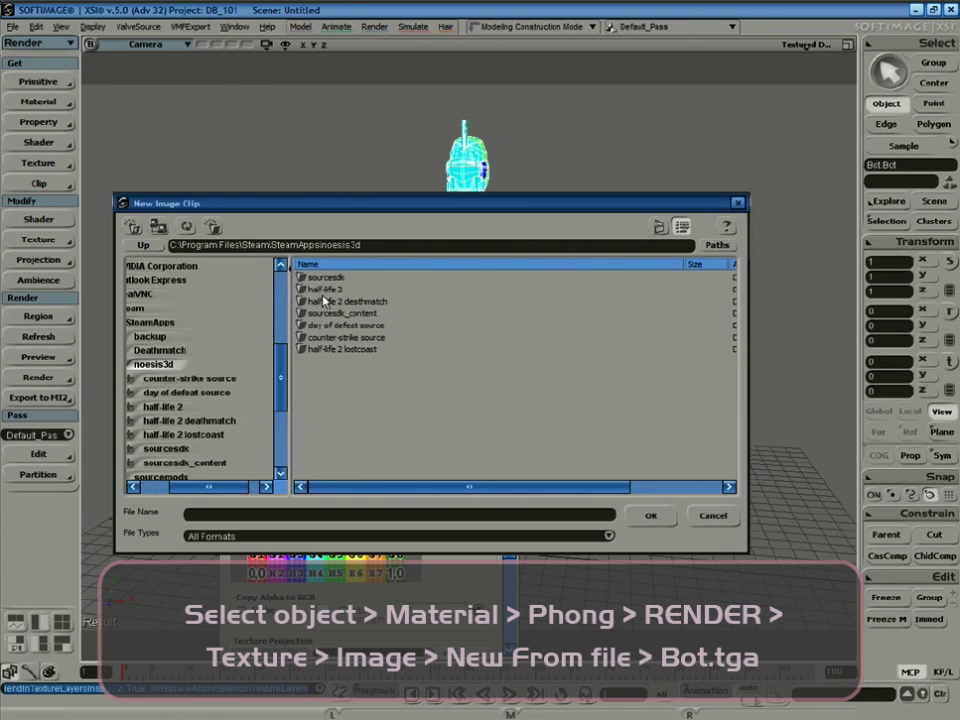
double_click(338, 314)
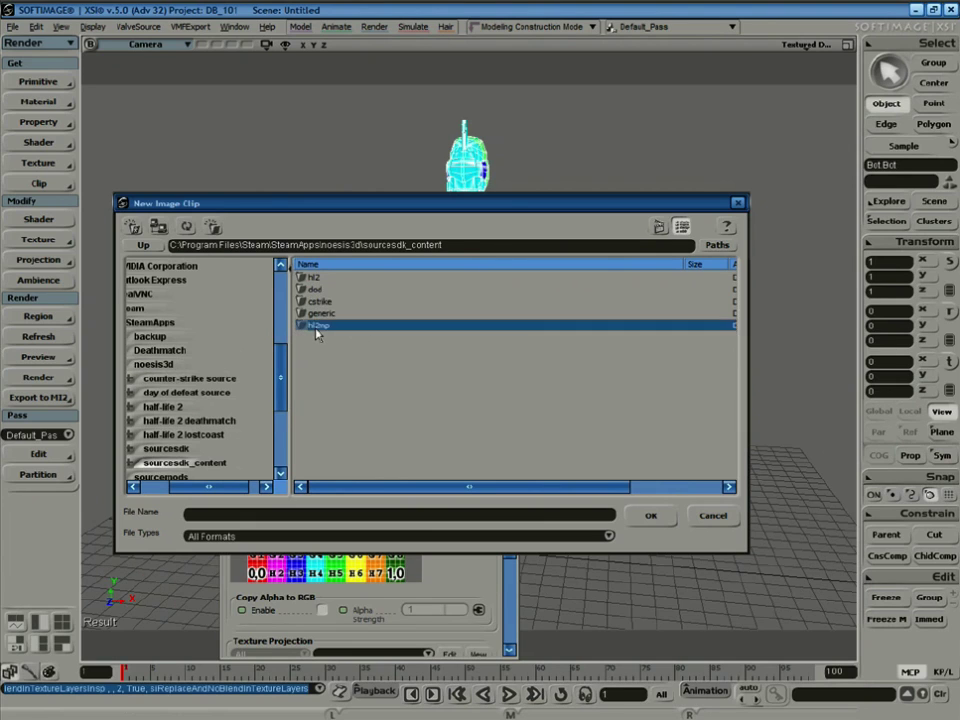
double_click(318, 327)
double_click(322, 278)
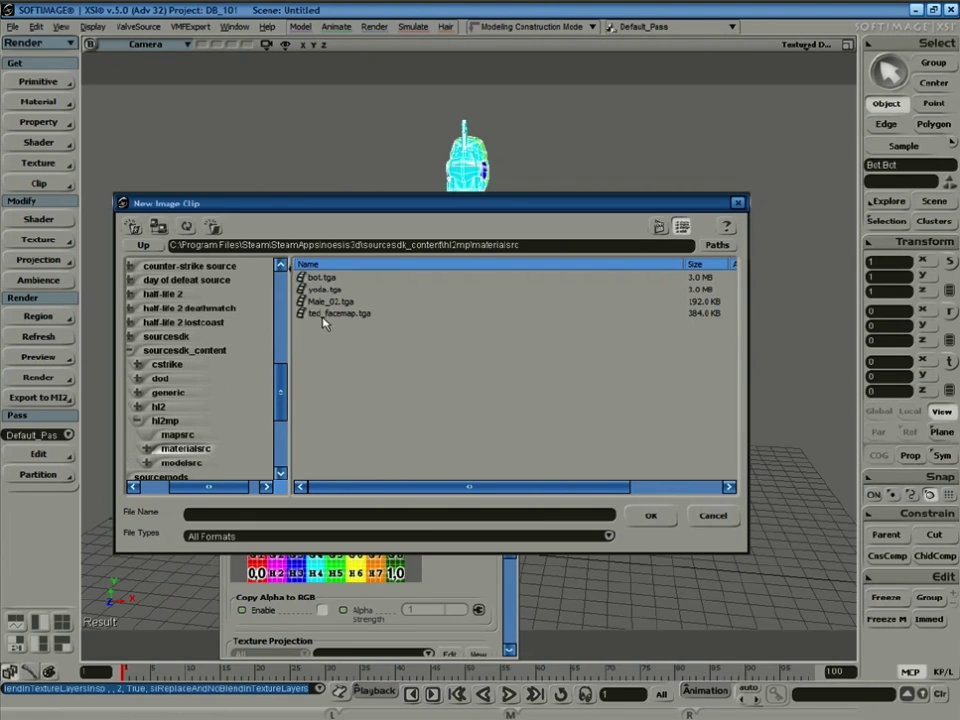
double_click(321, 278)
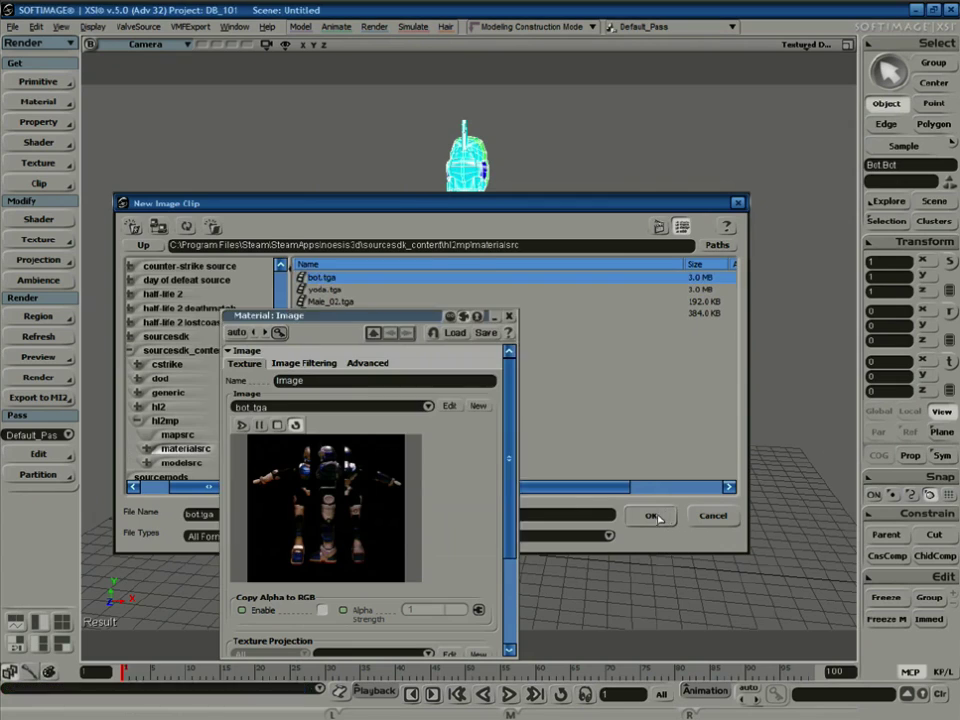
left_click(509, 316)
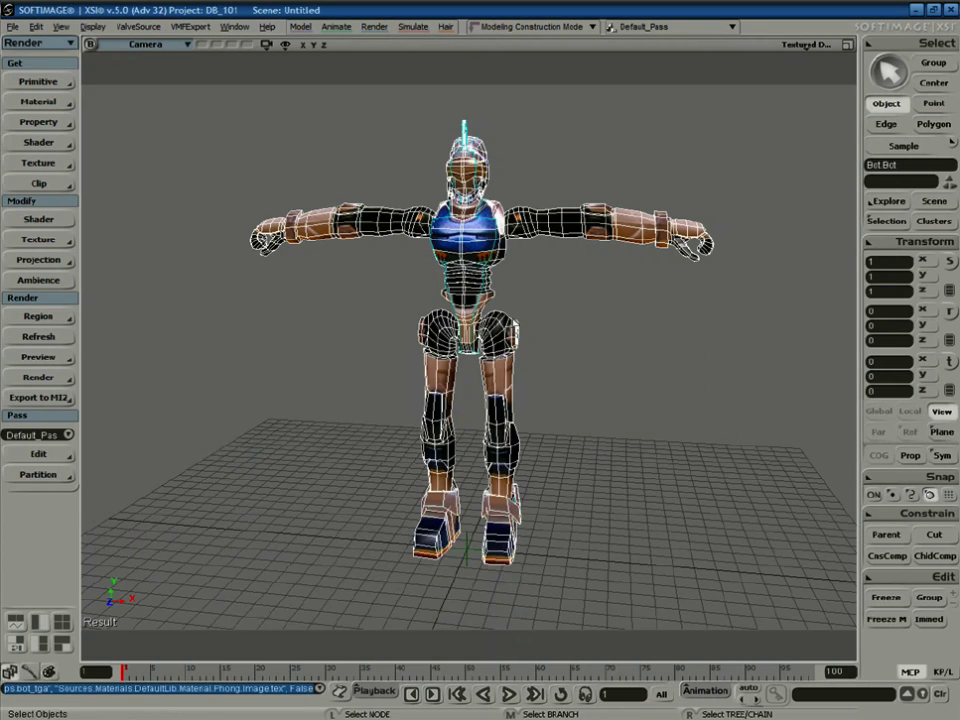
Deselect the bot and create a Valve Source Biped Guide in the scene
left_click_drag(587, 330, 630, 388)
left_click(490, 343)
key("s")
right_click_drag(597, 345, 620, 344)
left_click(633, 353)
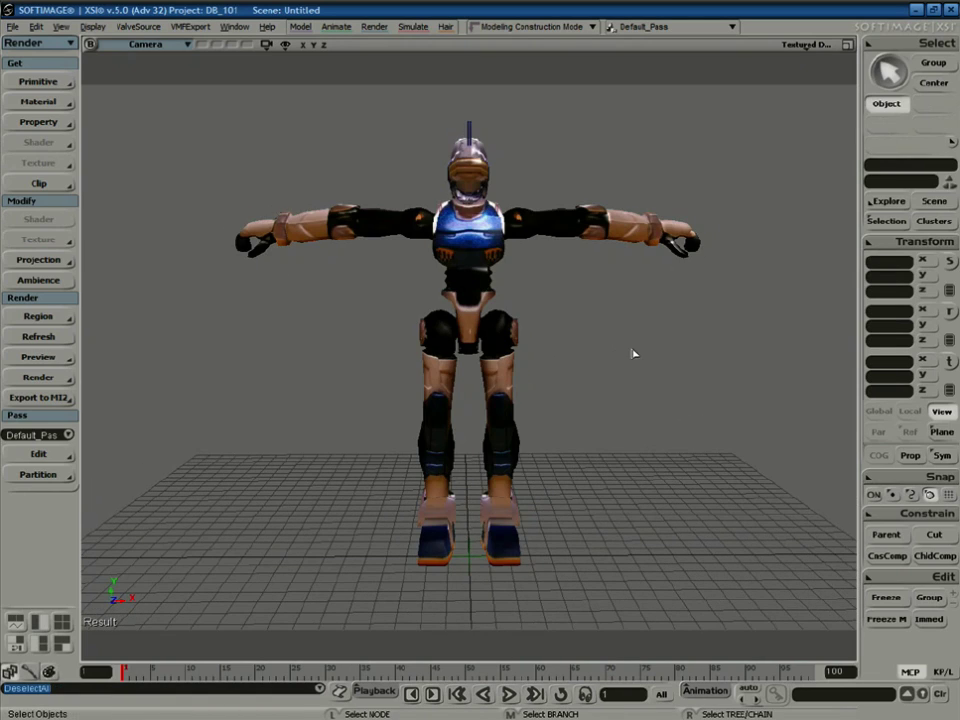
left_click(138, 27)
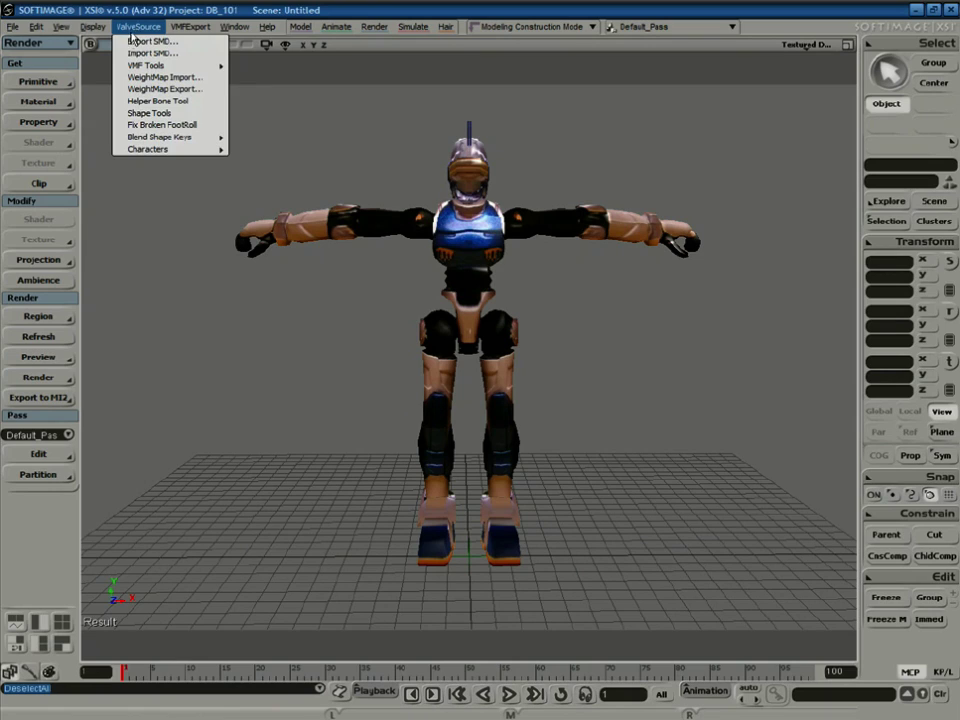
mouse_move(146, 150)
left_click(259, 150)
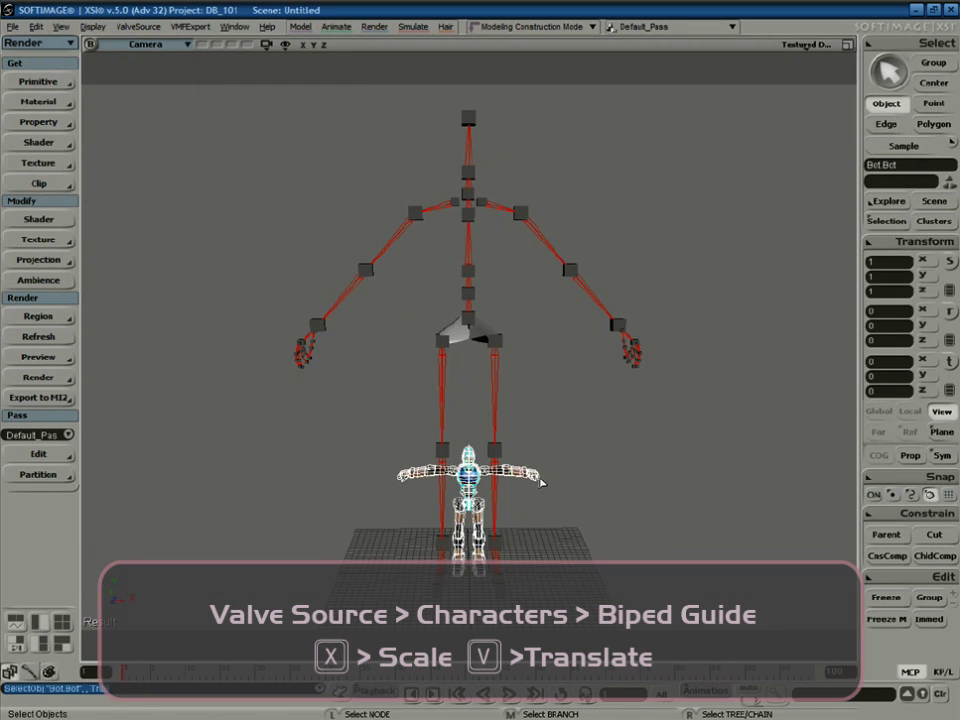
Scale the bot uniformly to about 3.43 and, in the Front view, lower it to about -0.48 in Y to match the guide
key("x")
left_click_drag(366, 420, 780, 80)
left_click(148, 45)
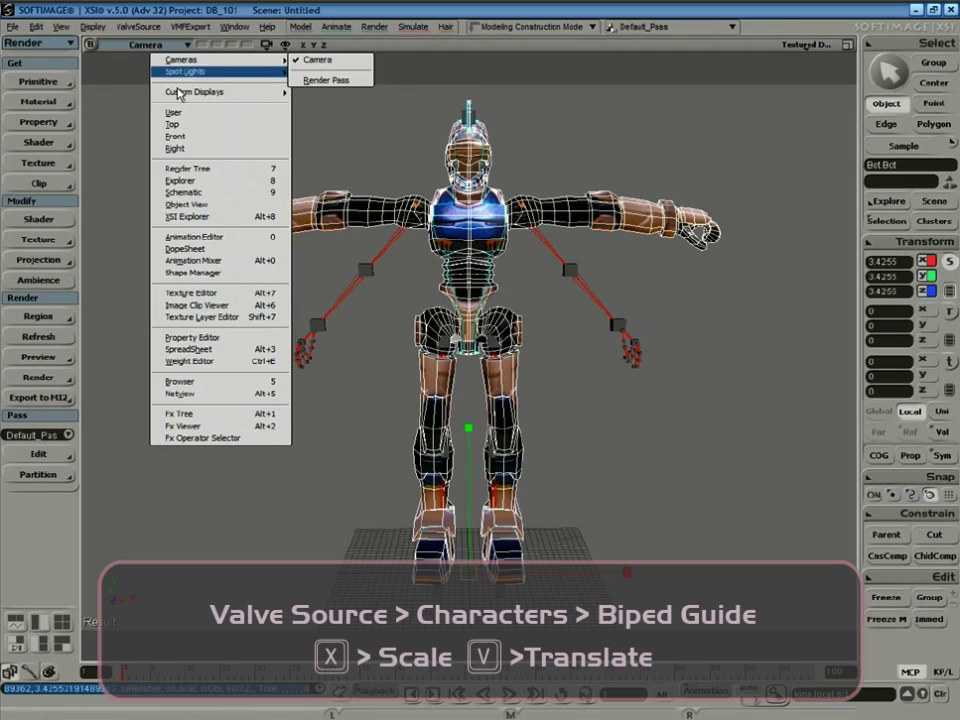
left_click(198, 137)
key("a")
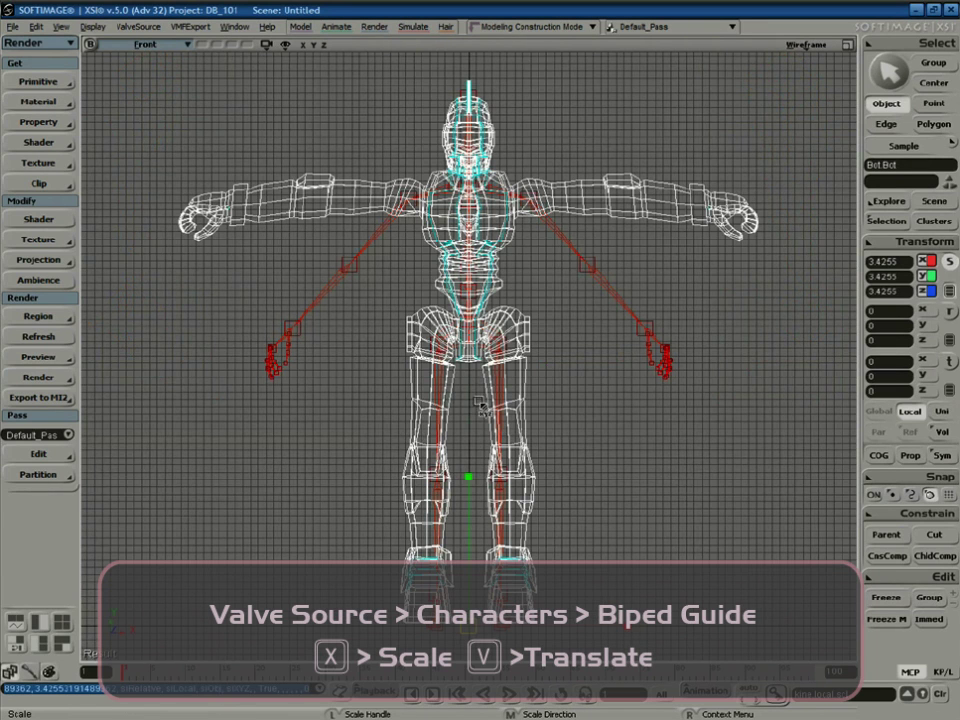
key("v")
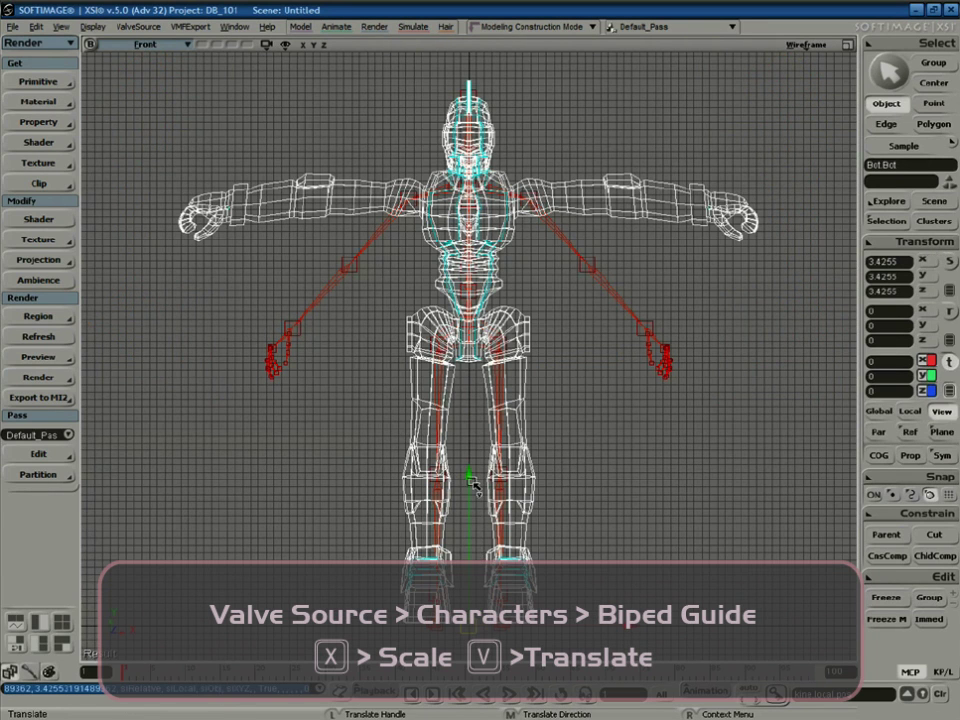
left_click_drag(471, 478, 473, 487)
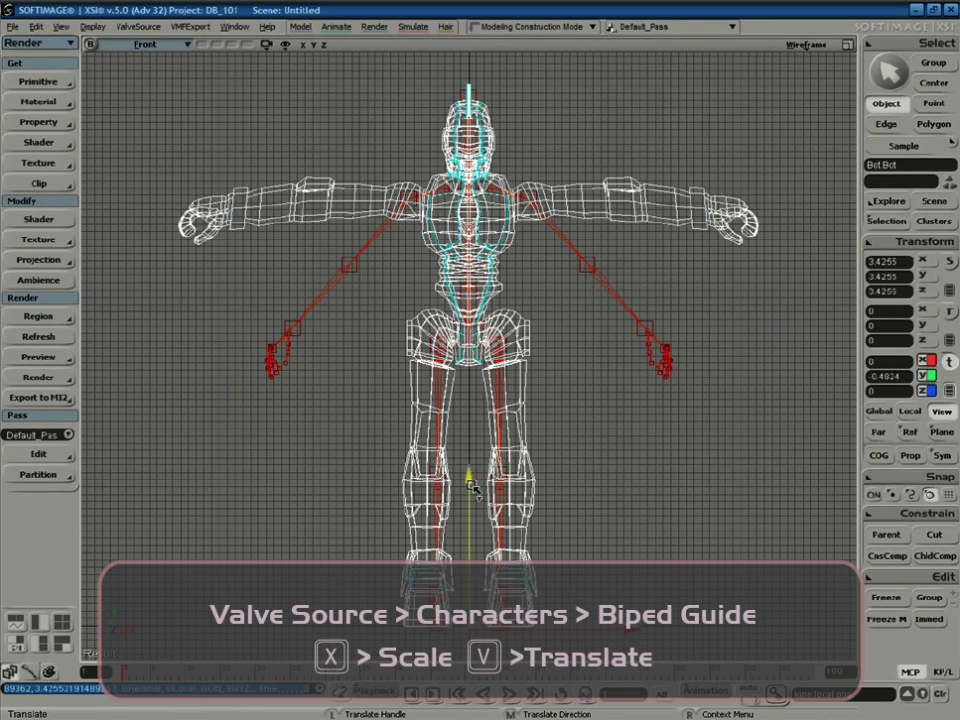
Freeze all transforms of the bot mesh and deselect it
left_click(897, 249)
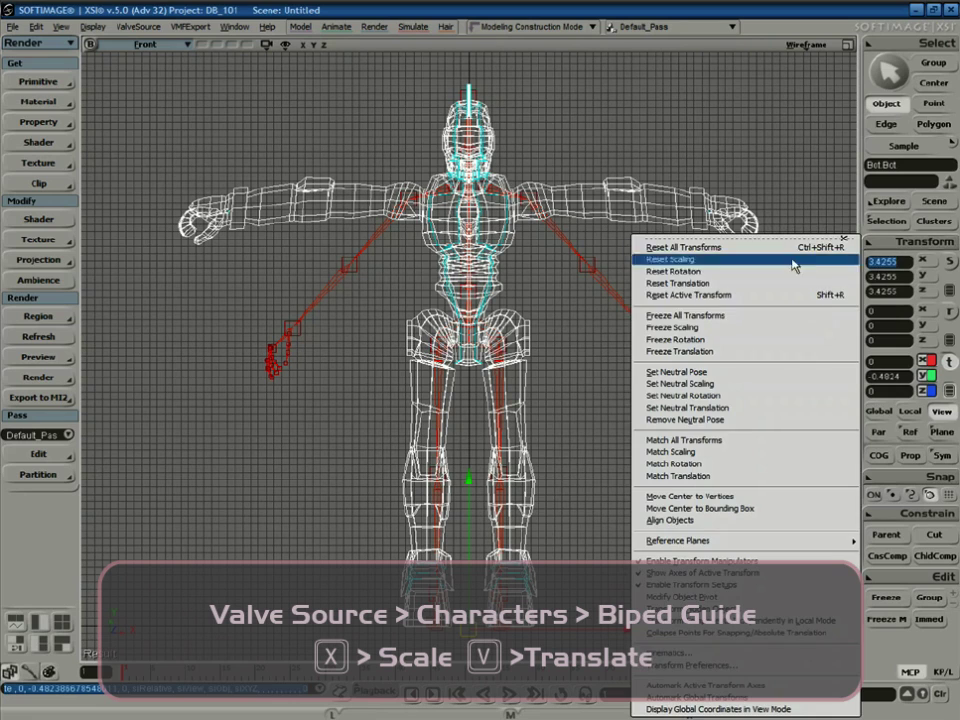
left_click(711, 316)
left_click(621, 443)
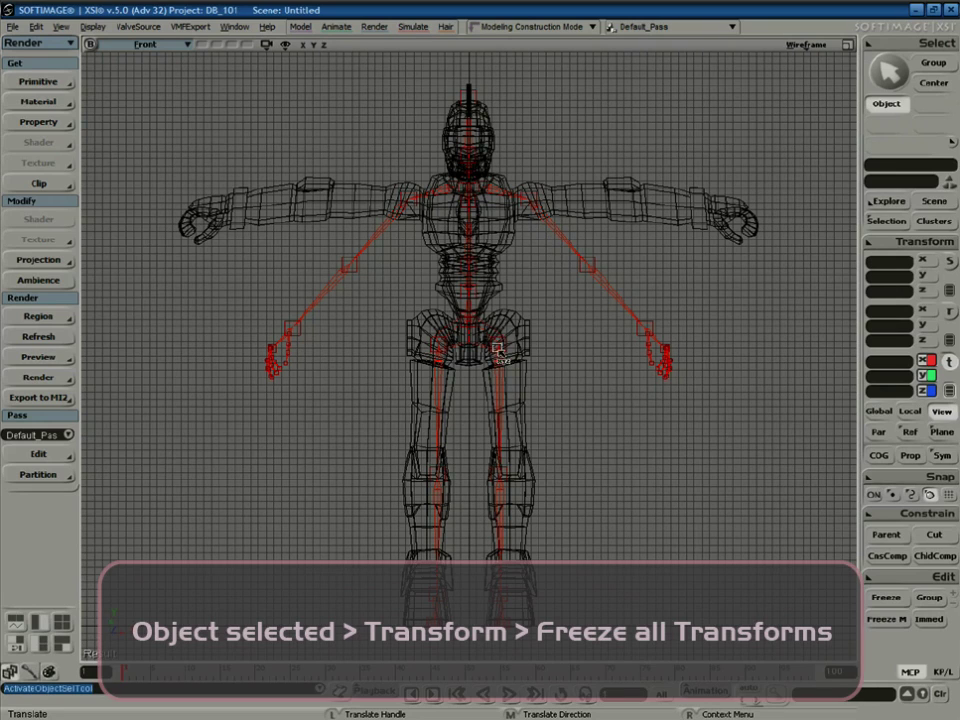
Hide the grid and move the guide's left leg outward to about 5.23 in X, inside the bot's hip
key("g")
key("shift+z")
left_click_drag(463, 314, 555, 345)
key("space")
left_click(541, 350)
key("space")
left_click(605, 389)
key("a")
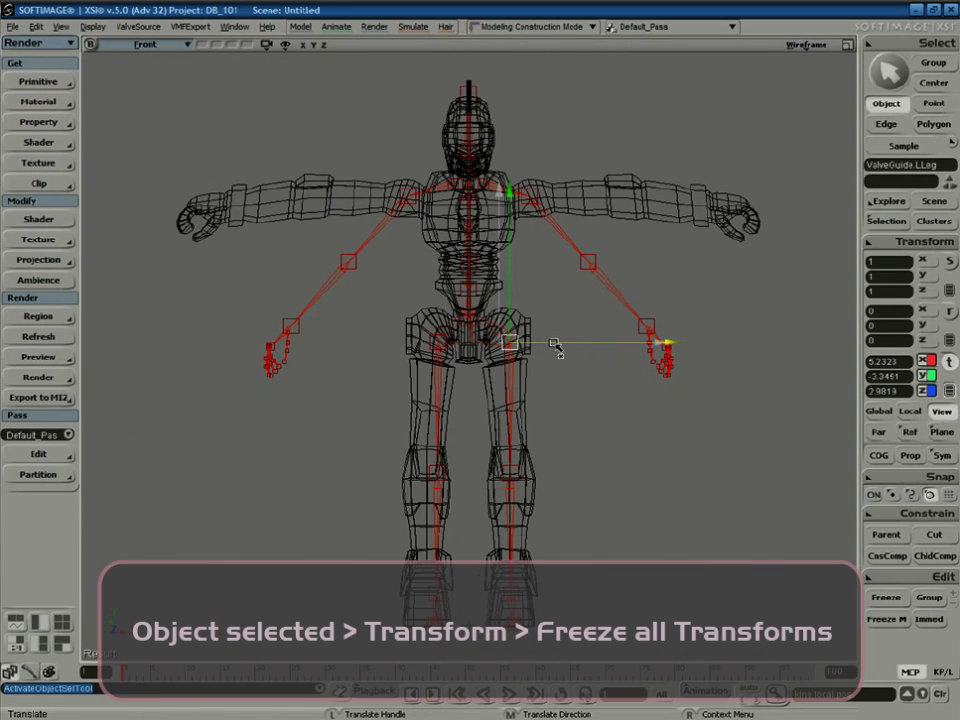
Move the guide's right leg outward to about -5.52 in X, inside the bot's other hip
key("space")
left_click(434, 343)
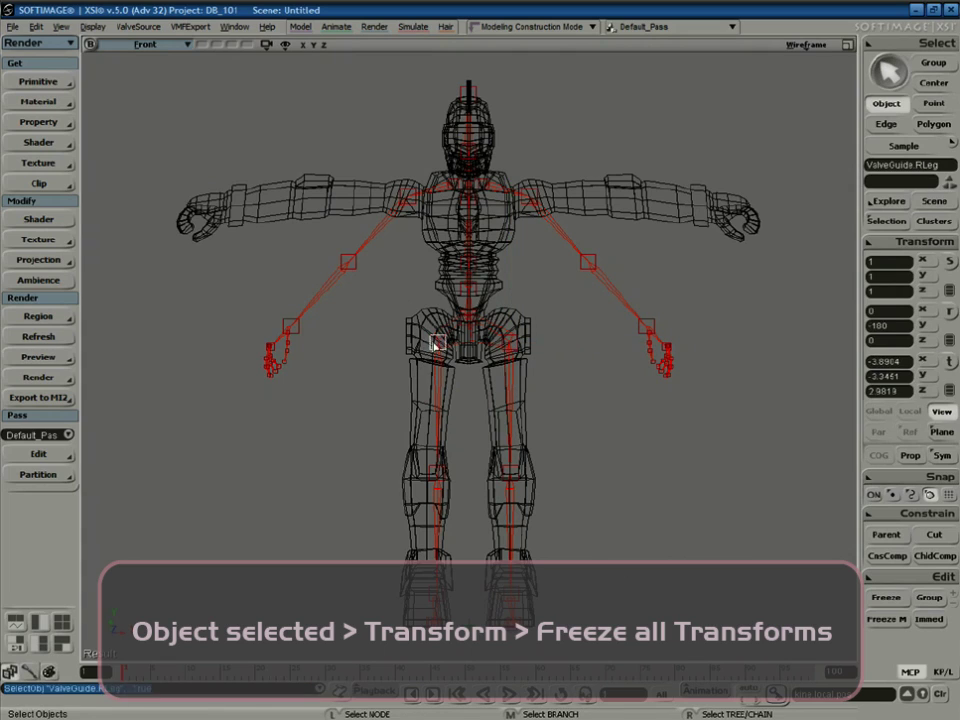
left_click_drag(506, 343, 495, 350)
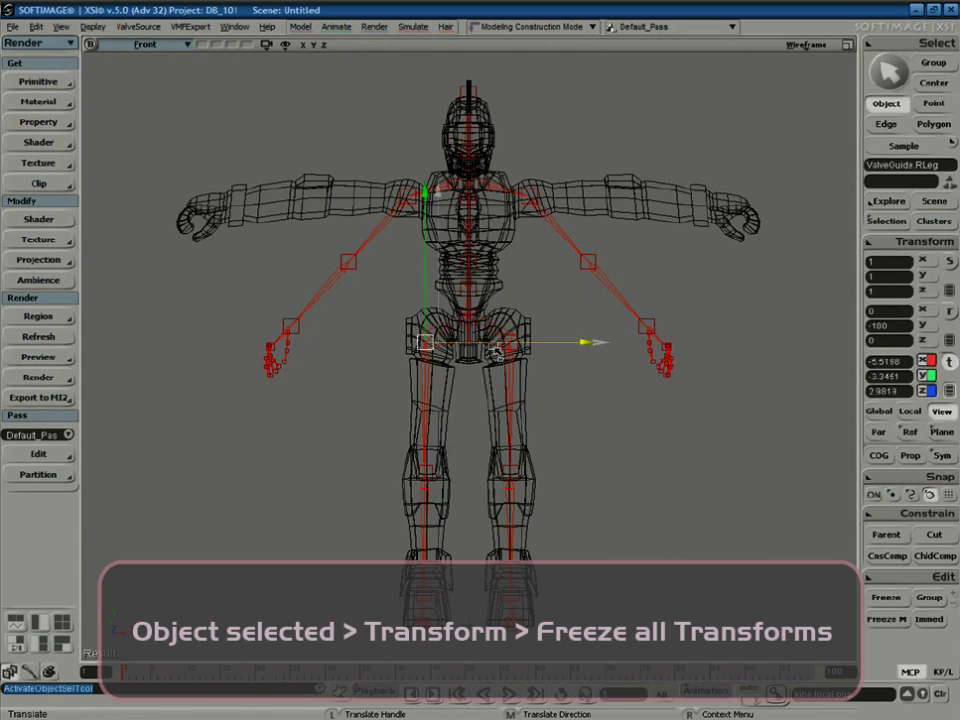
key("space")
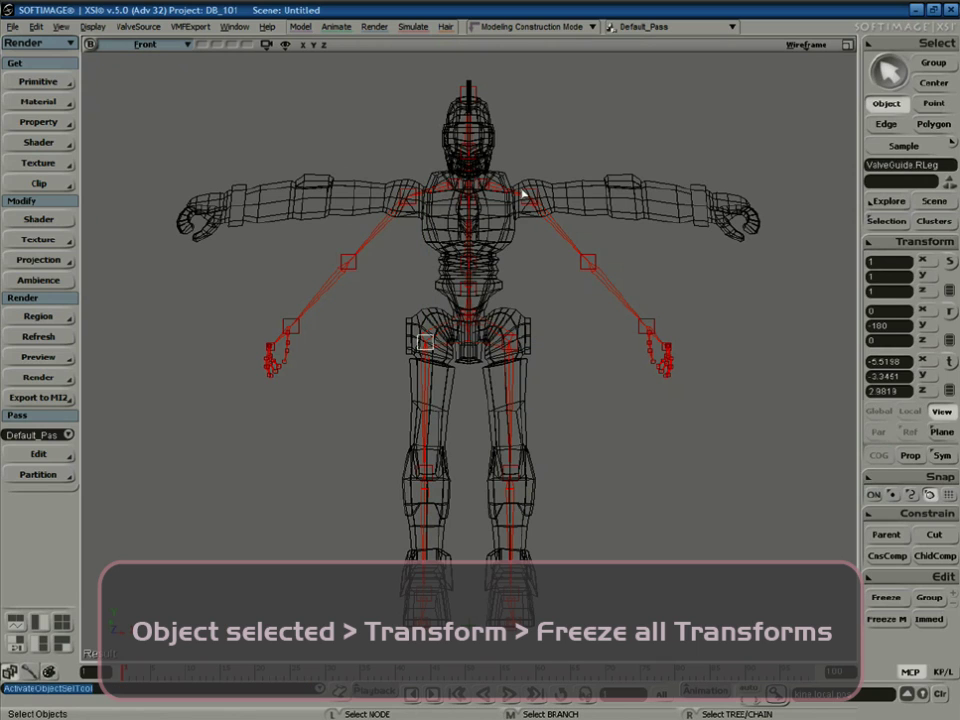
Rotate the guide's left shoulder to about -44.94 degrees in Z so the arm runs along the bot's arm
left_click(525, 195)
key("r")
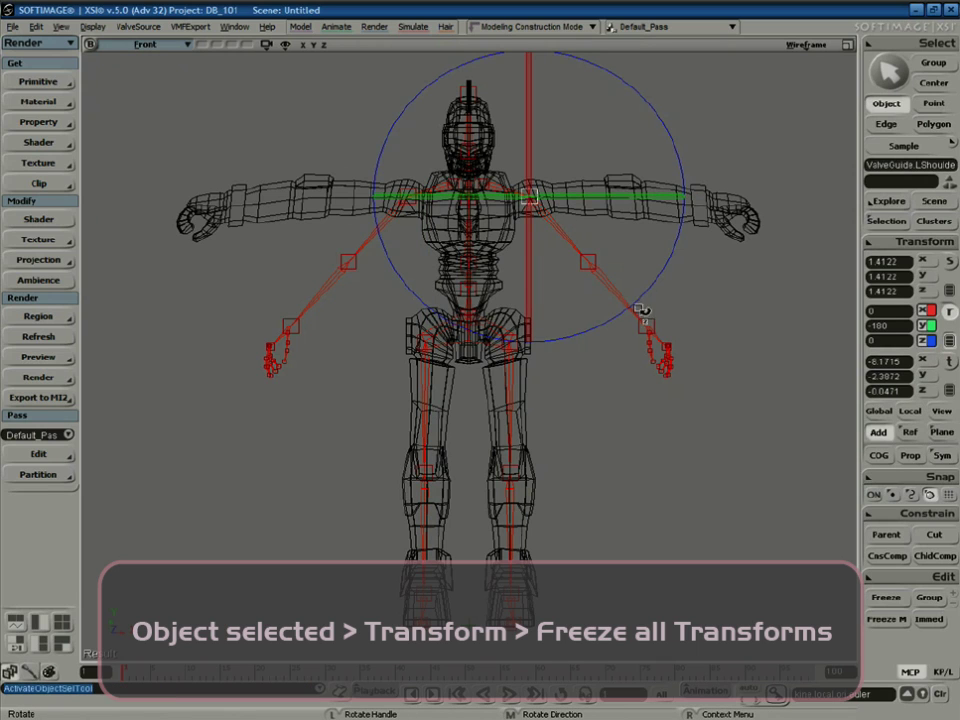
left_click_drag(644, 312, 695, 200)
key("space")
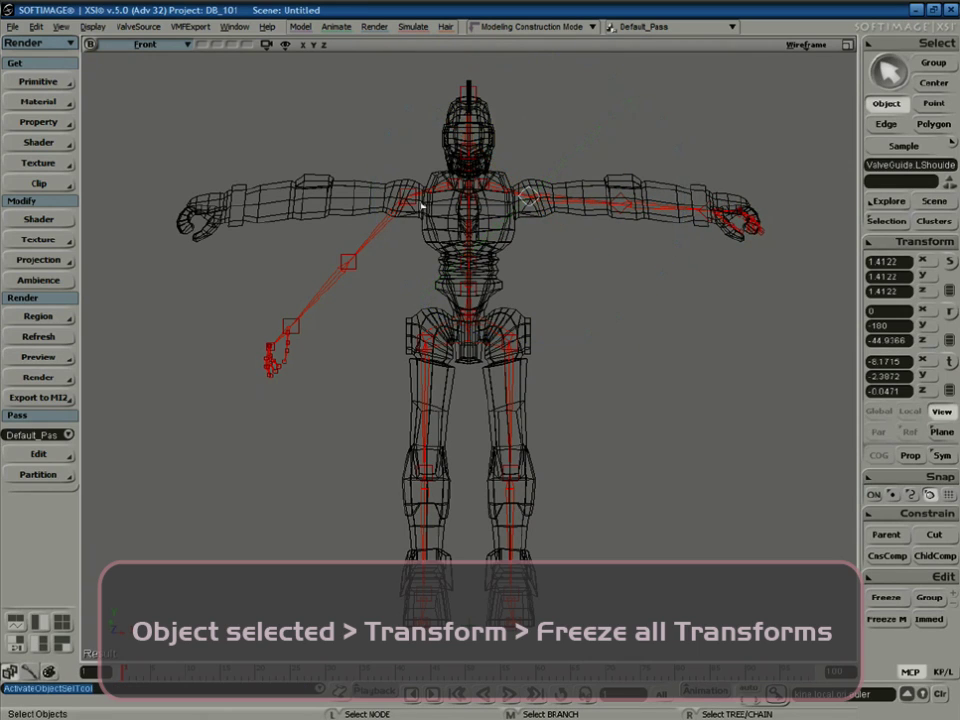
Rotate the guide's right shoulder to about -45.89 degrees in Z so the arm runs along the bot's arm
left_click(407, 197)
key("r")
left_click_drag(551, 251, 452, 300)
key("space")
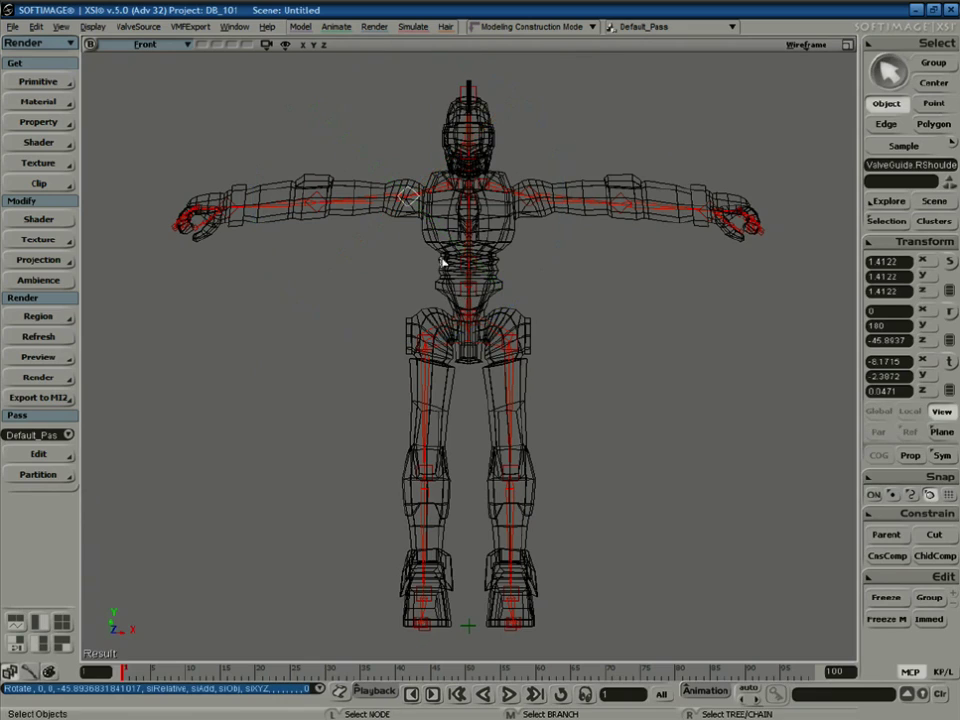
Move the guide's right shoulder slightly inward to about -7.36 in X
key("v")
left_click_drag(462, 196, 468, 197)
key("space")
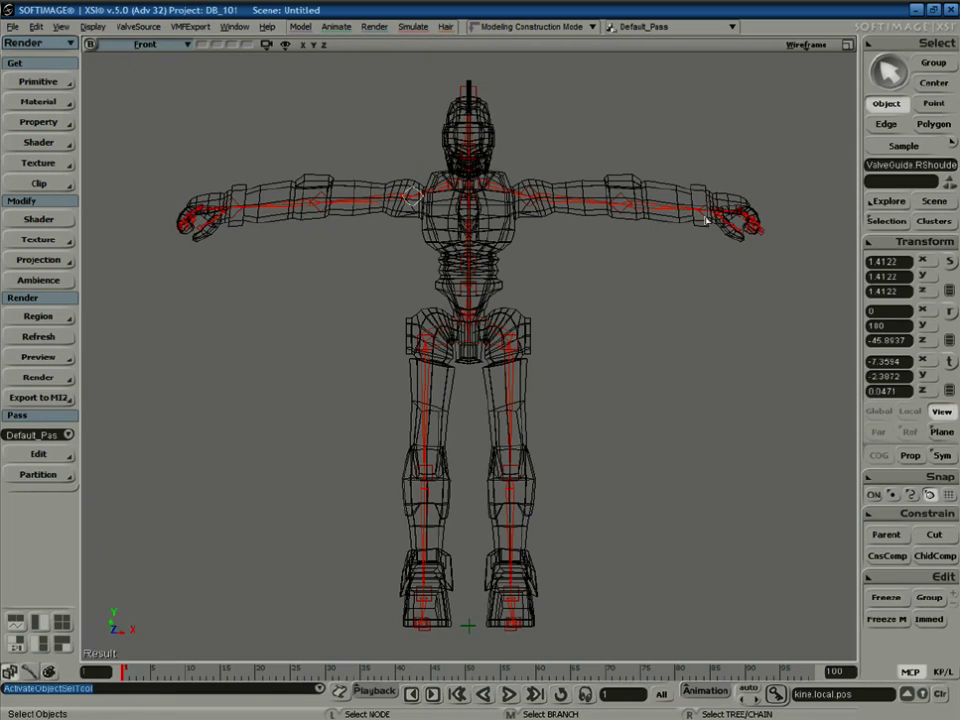
Move the guide's left hand inward by about 0.29 along the view's X axis
left_click(706, 218)
key("v")
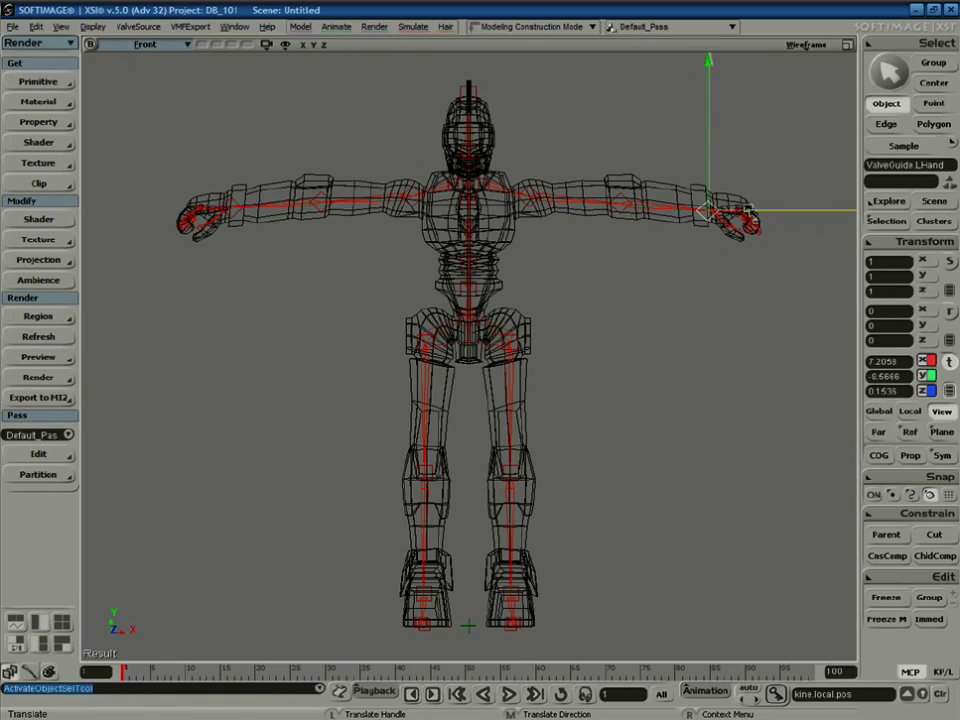
Move both of the guide's leg roots back to about 1.26 in Z so the legs run through the bot's legs in side view
left_click(145, 45)
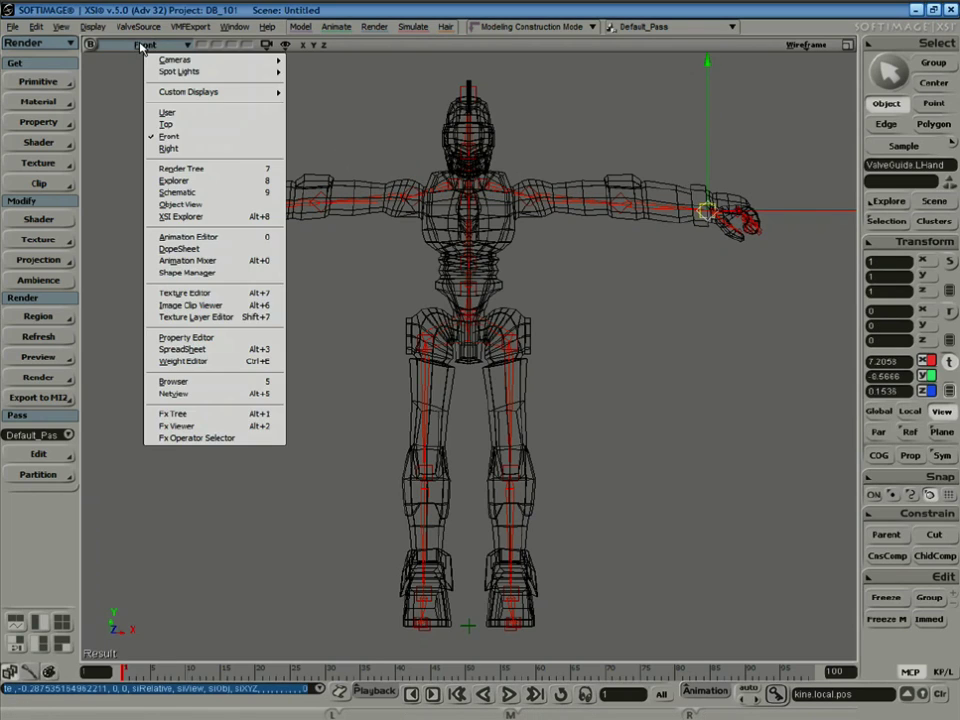
left_click(198, 148)
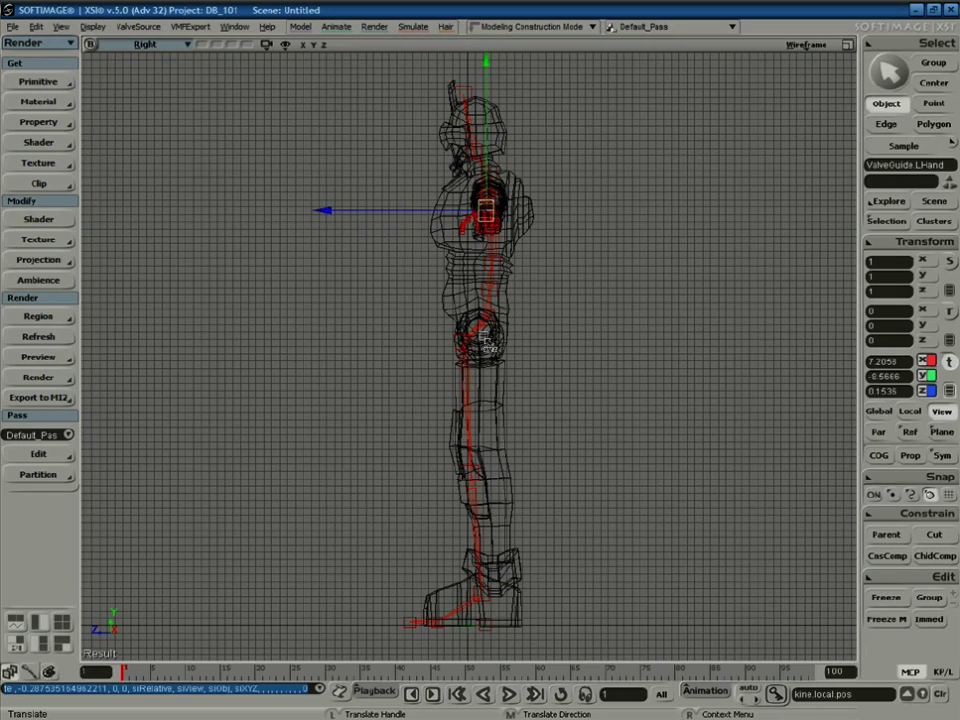
key("space")
left_click(407, 400)
key("space")
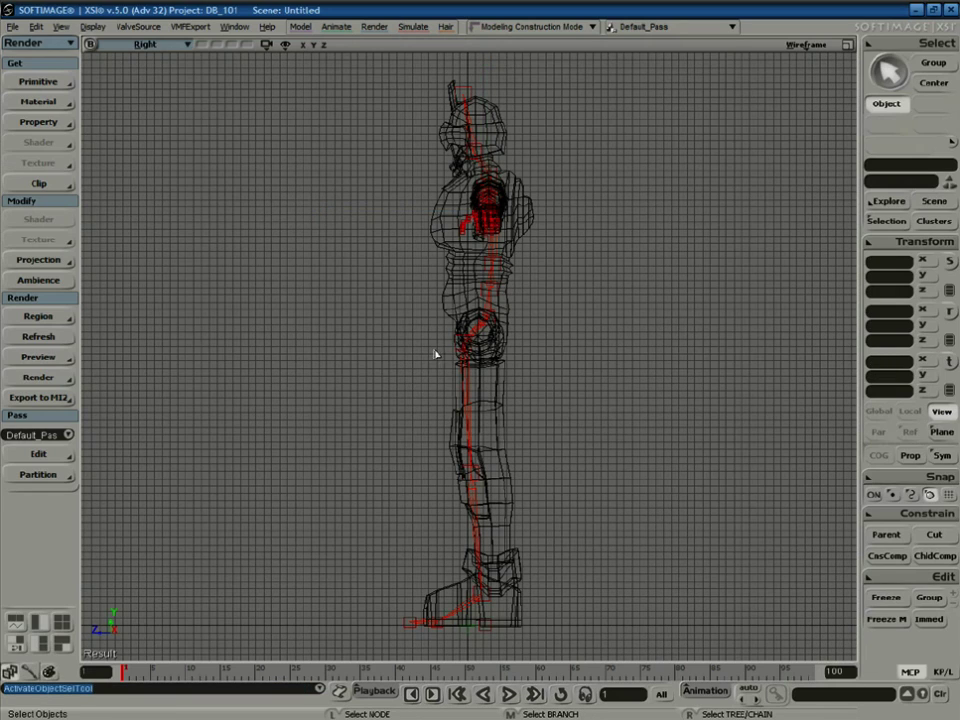
key("v")
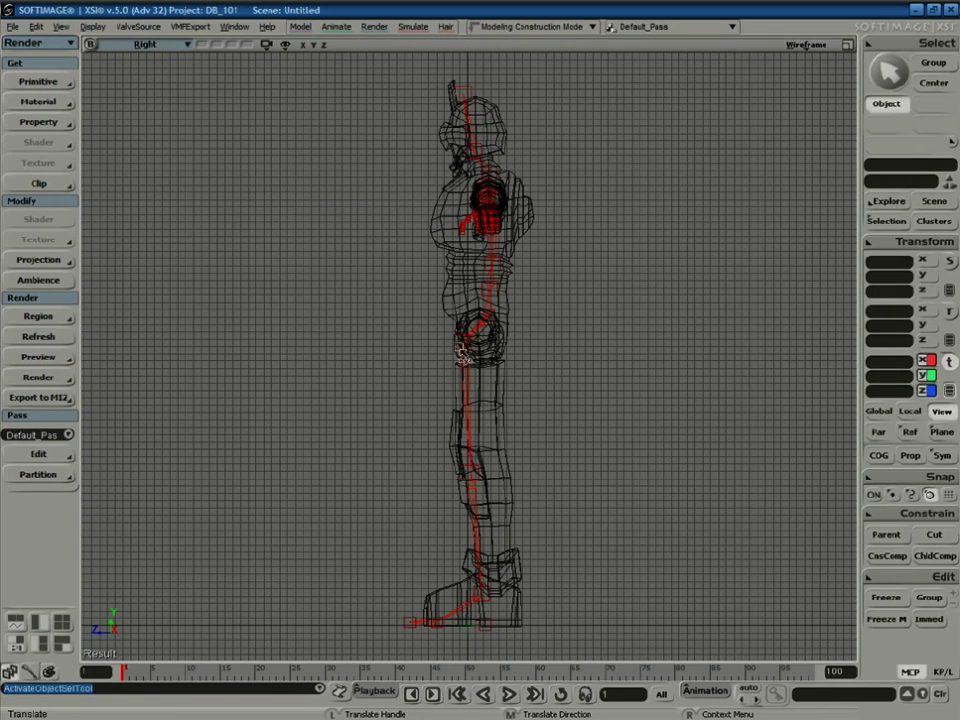
key("shift+z")
left_click_drag(449, 333, 488, 365)
key("space")
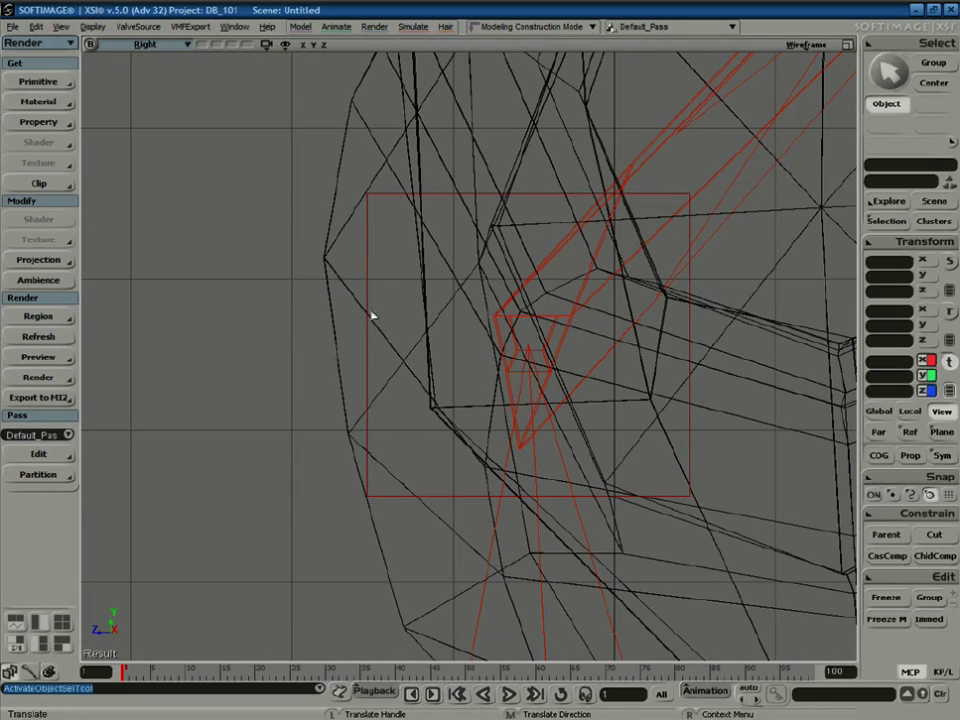
left_click(370, 312)
key("v")
key("a")
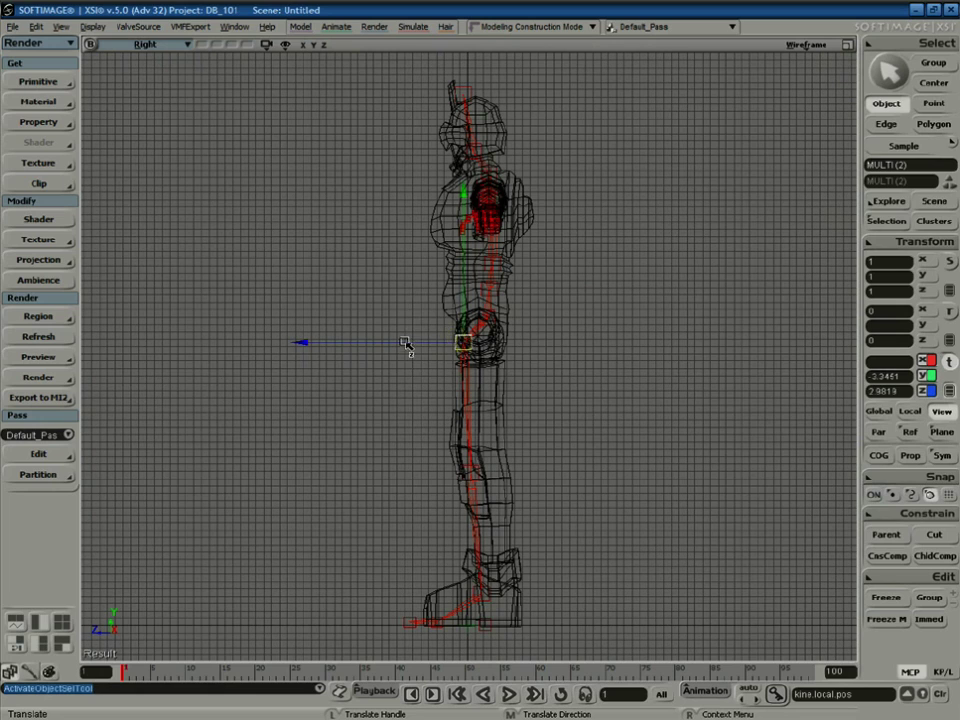
mouse_move(407, 343)
left_mouse_down()
mouse_move(424, 347)
mouse_move(422, 339)
left_mouse_up()
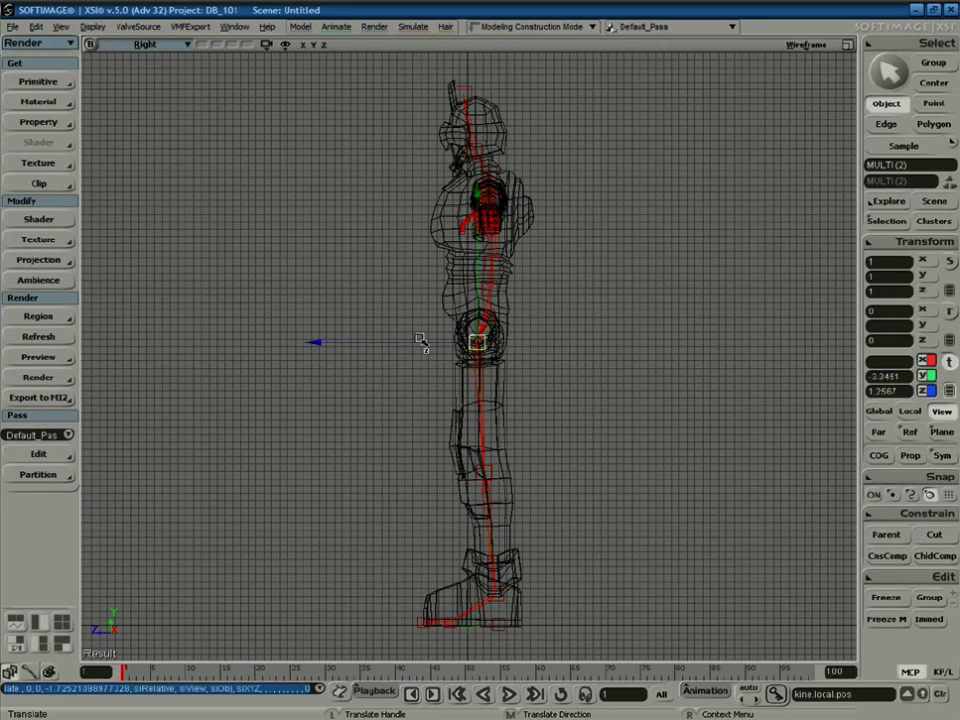
Check the guide's fit inside the bot from above, with nothing selected, and return to the side view
left_click(166, 48)
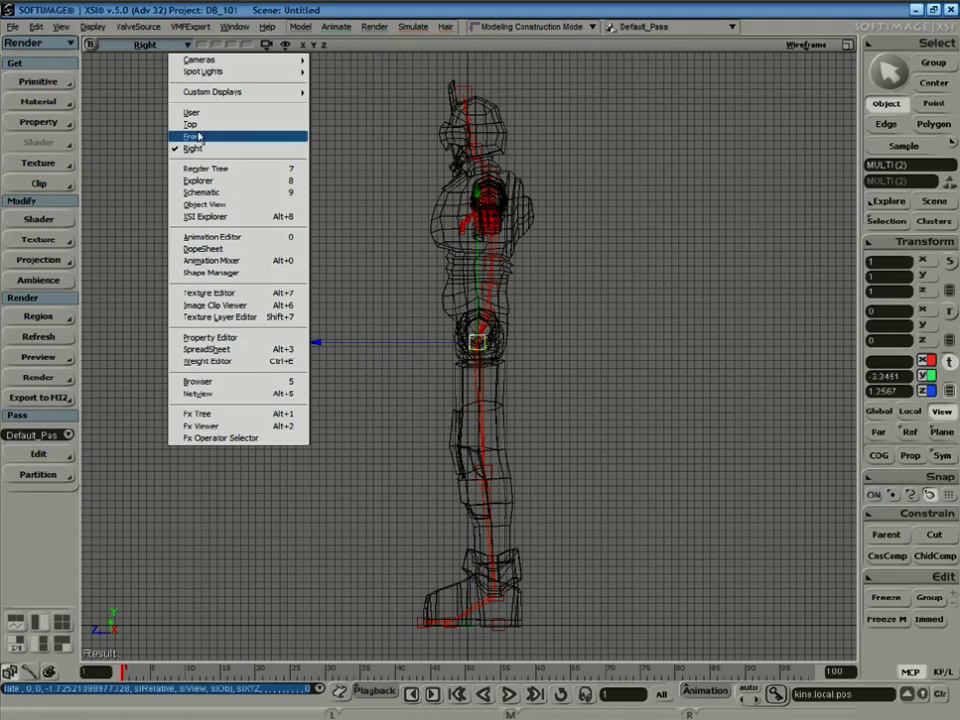
left_click(189, 124)
left_click(652, 280)
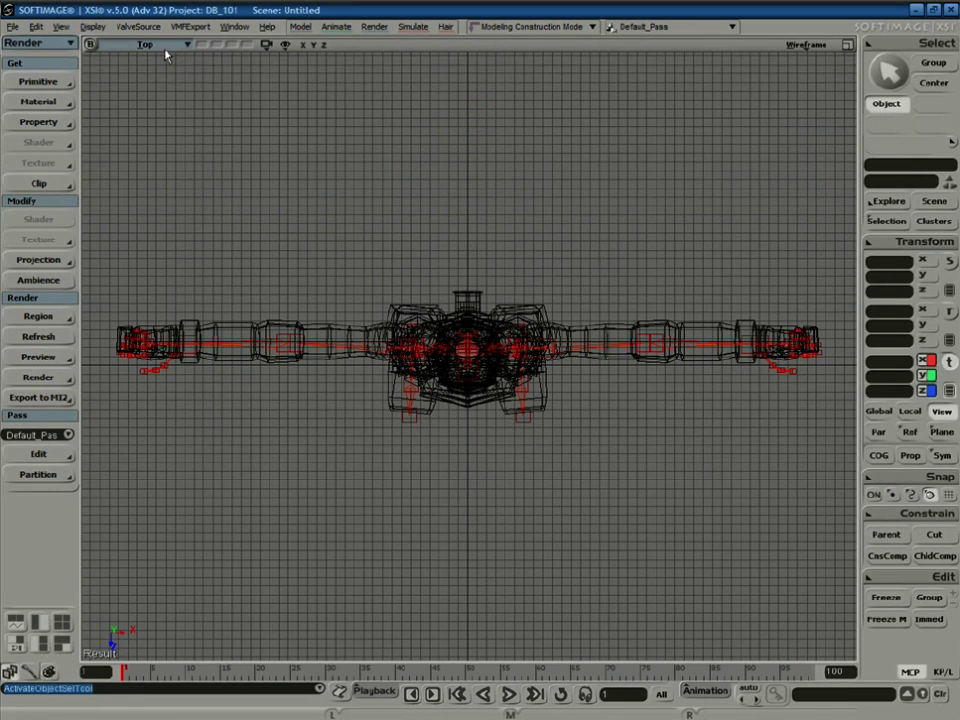
middle_click(133, 49)
key("space")
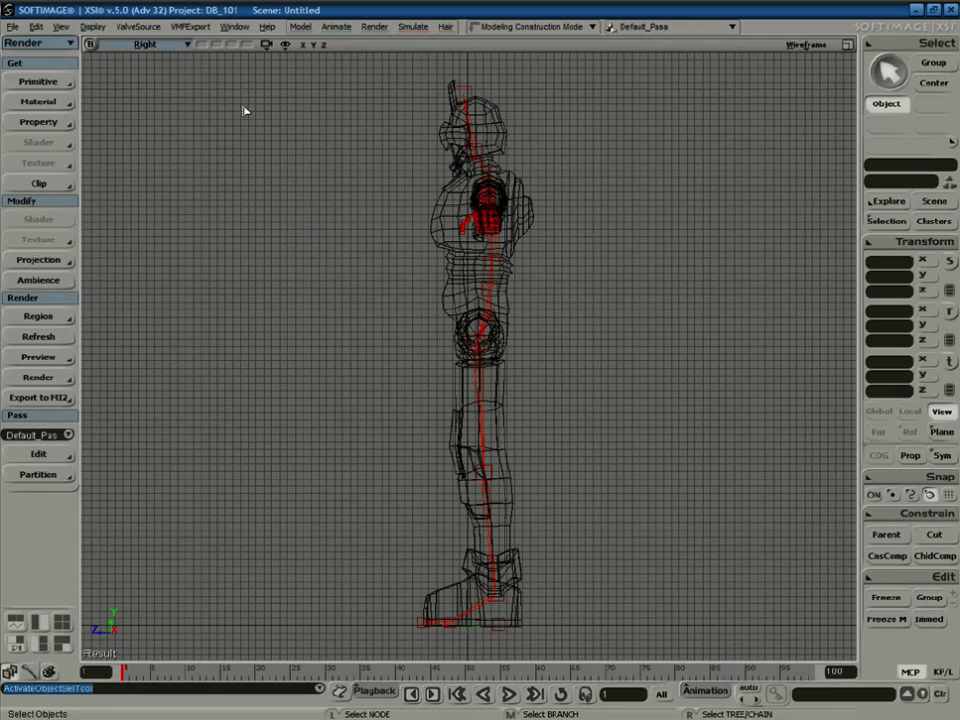
Display the bot in wireframe through the camera and examine the guide's fit from several angles
left_click(150, 50)
mouse_move(171, 69)
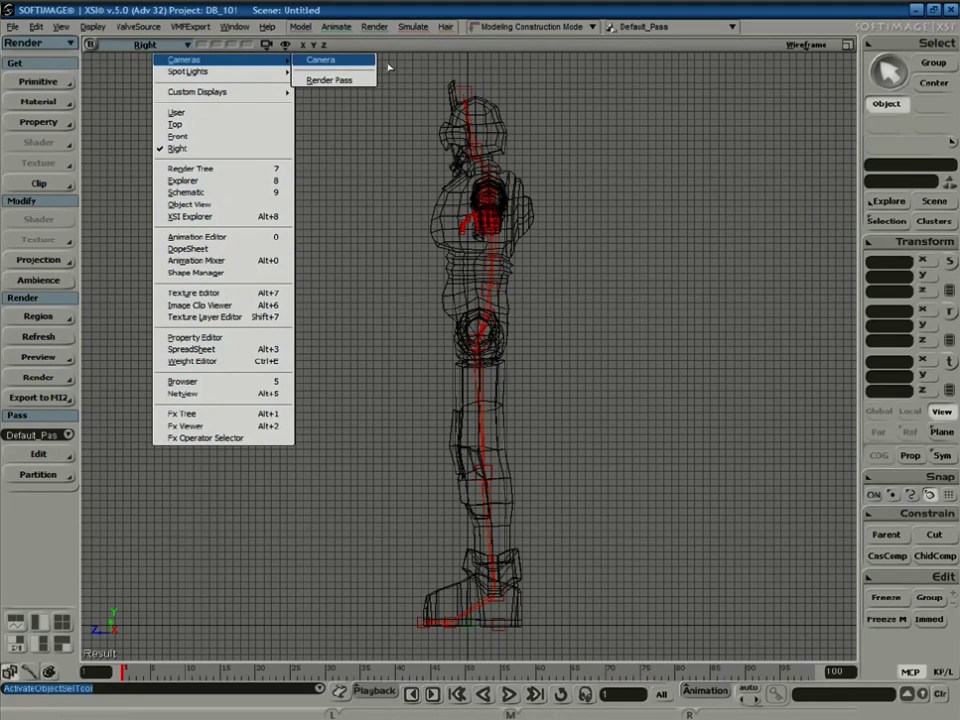
left_click(320, 60)
key("s")
right_click_drag(593, 334, 600, 360)
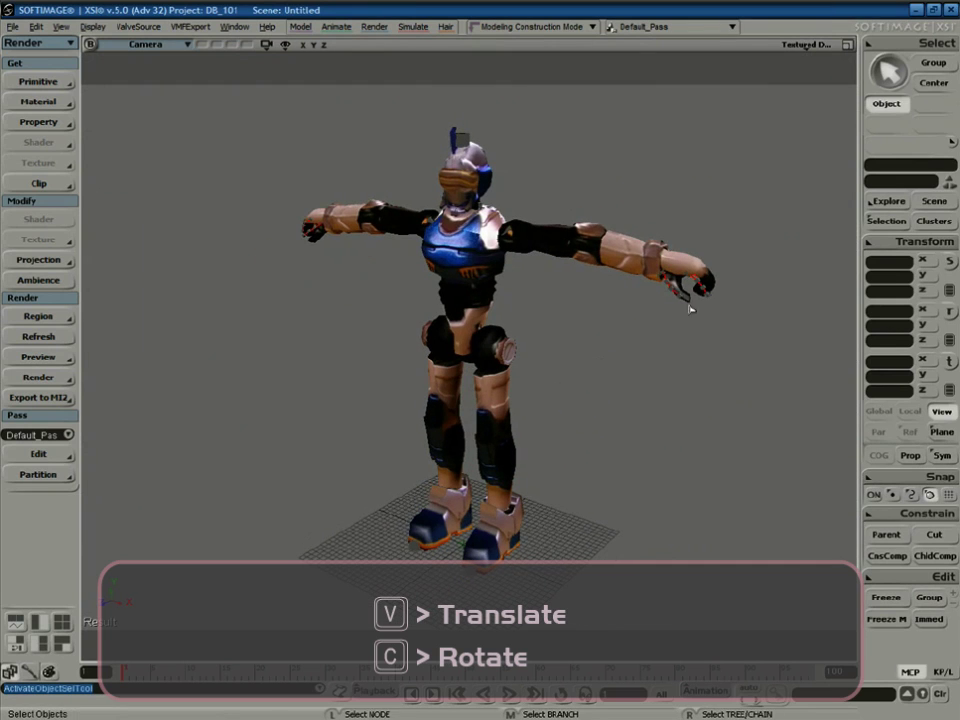
left_click(832, 46)
left_click(771, 189)
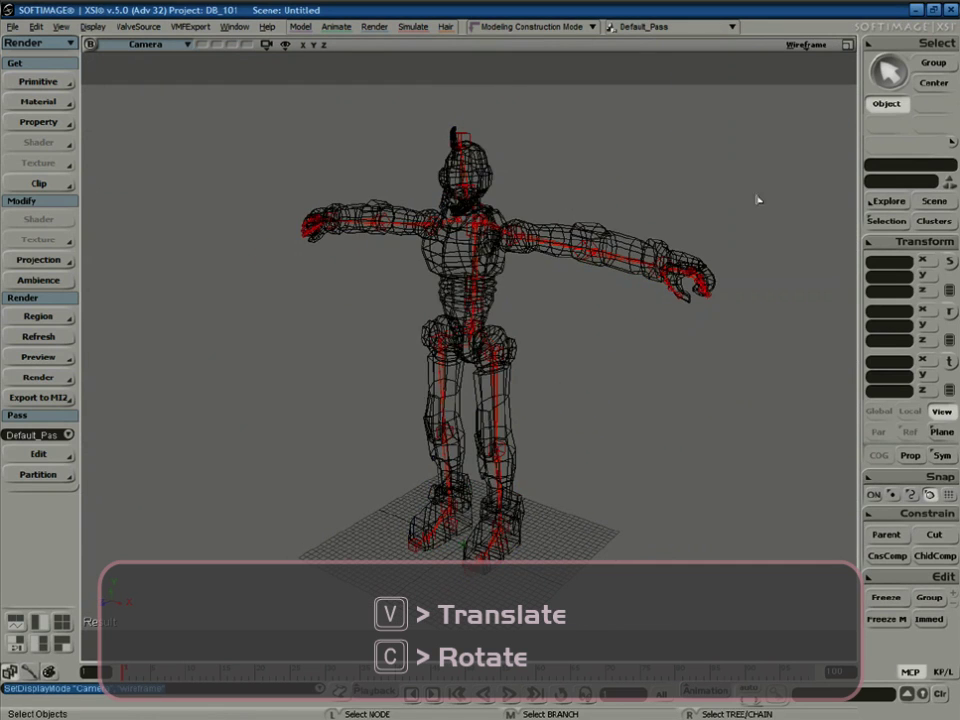
key("s")
right_click_drag(756, 201, 534, 321)
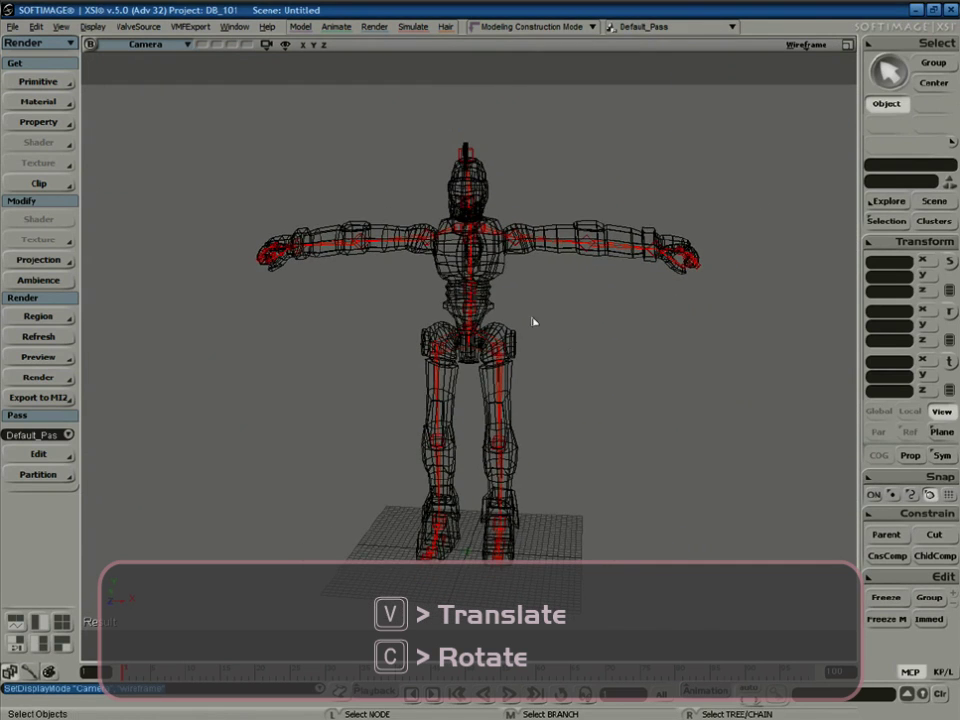
left_click(493, 272)
left_click(628, 356)
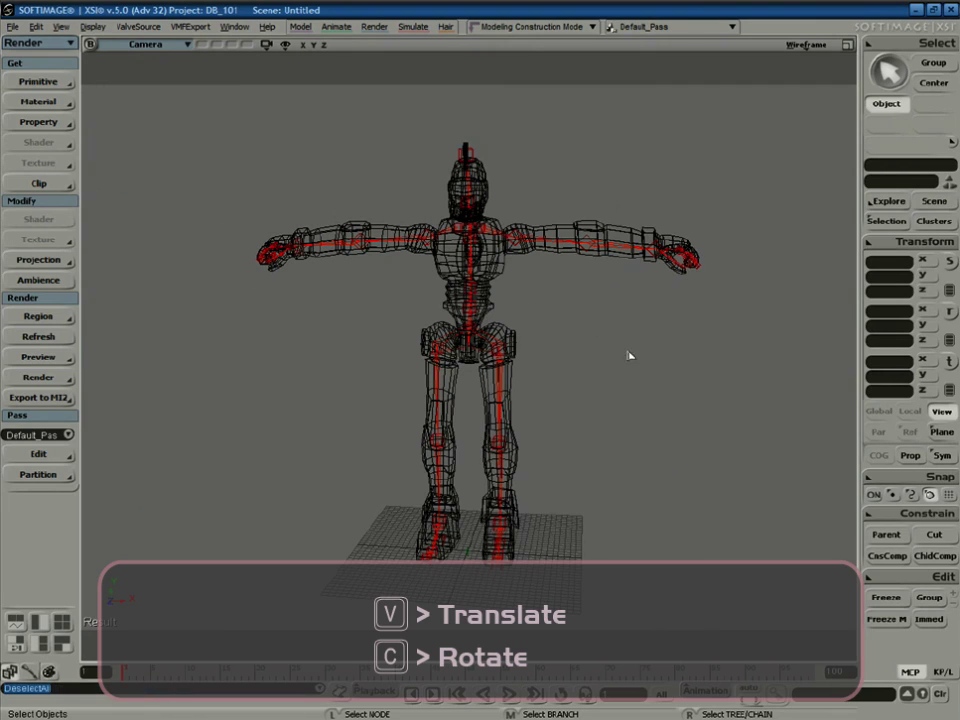
Create the Valve character rig from the fitted guide, close all the property editors, and clear the selection
left_click(143, 28)
mouse_move(215, 149)
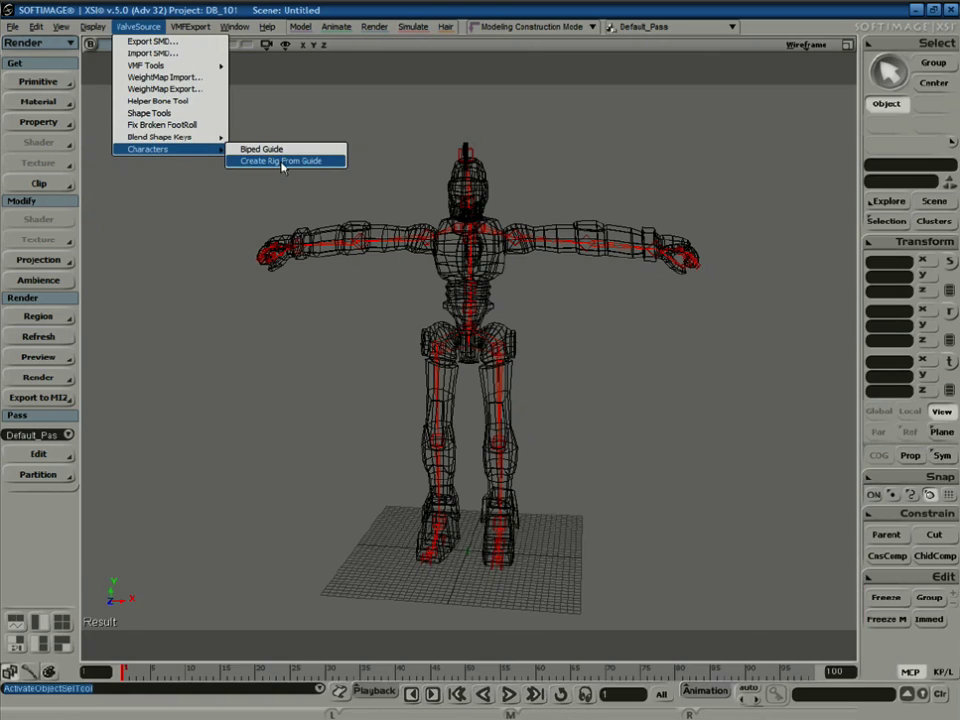
left_click(281, 162)
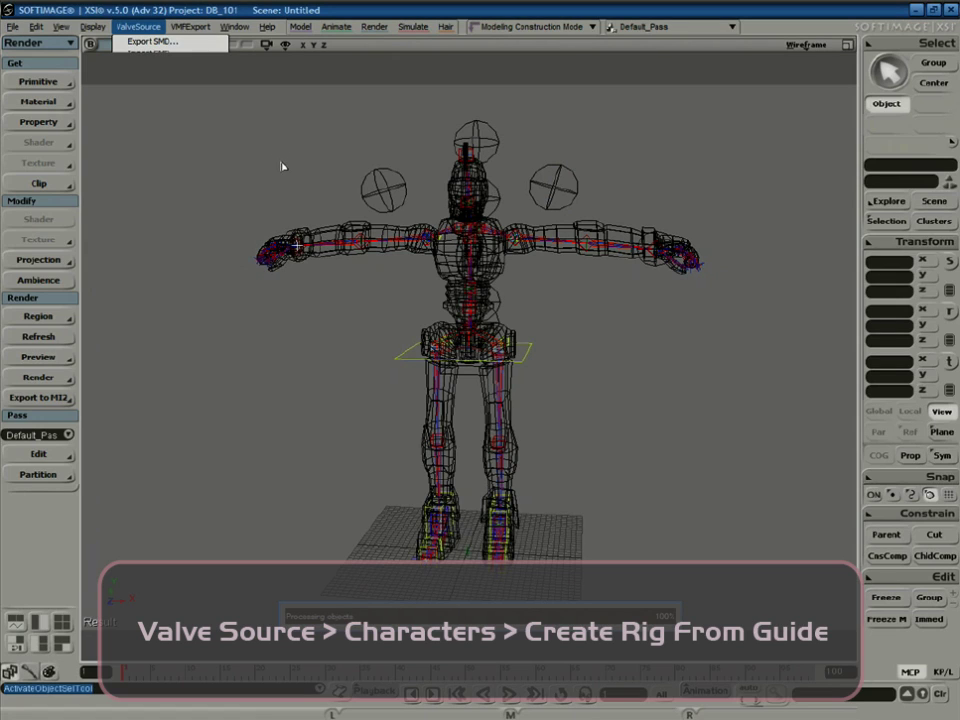
key("s")
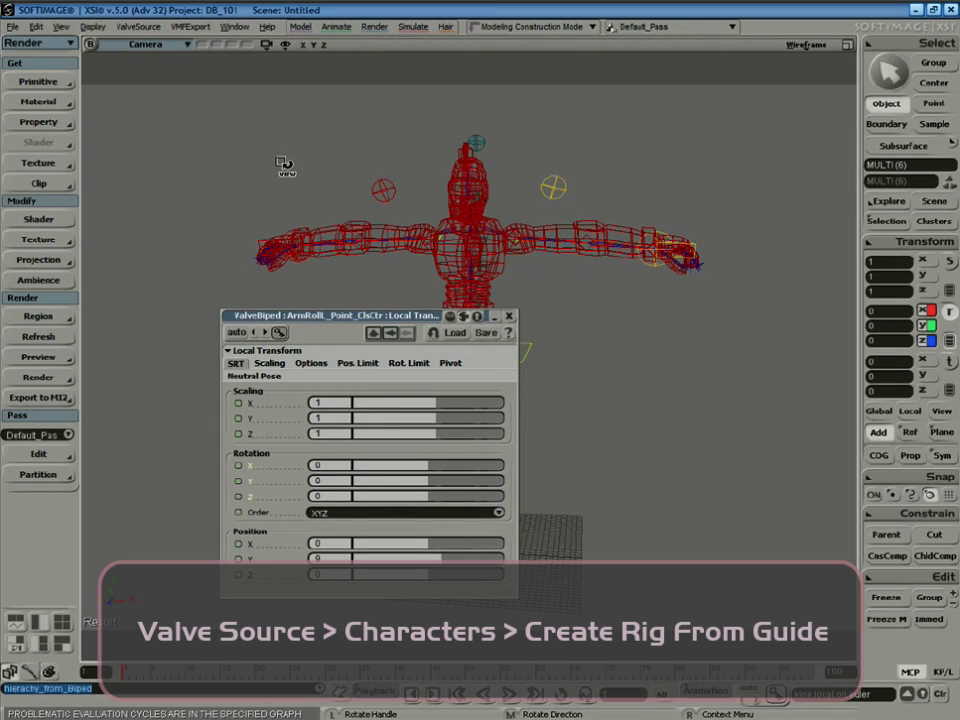
left_click(229, 29)
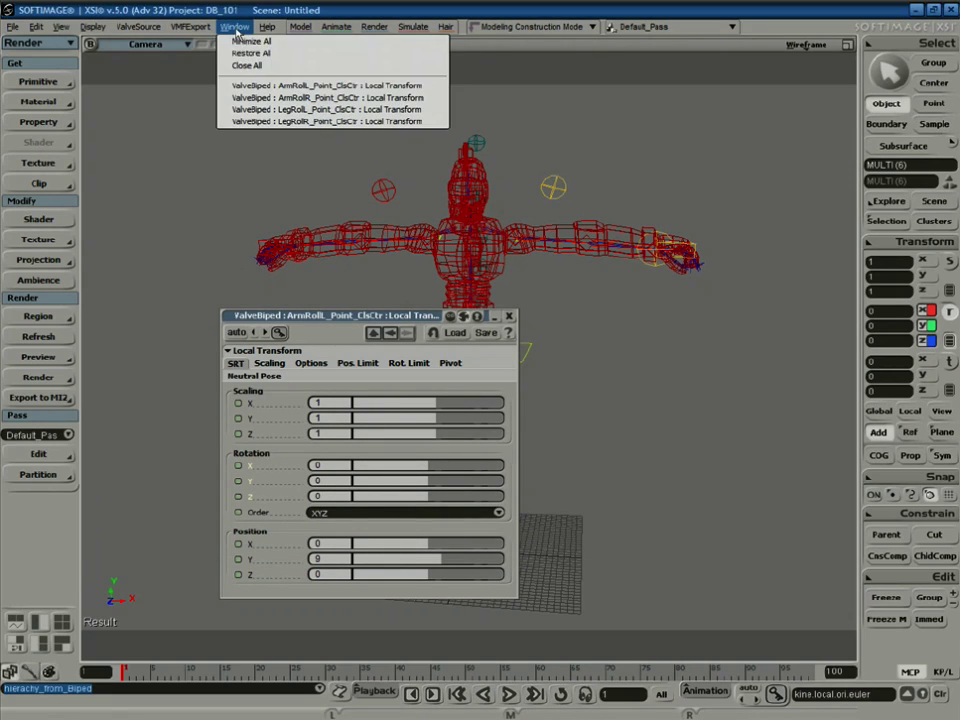
left_click(271, 70)
key("space")
left_click(571, 293)
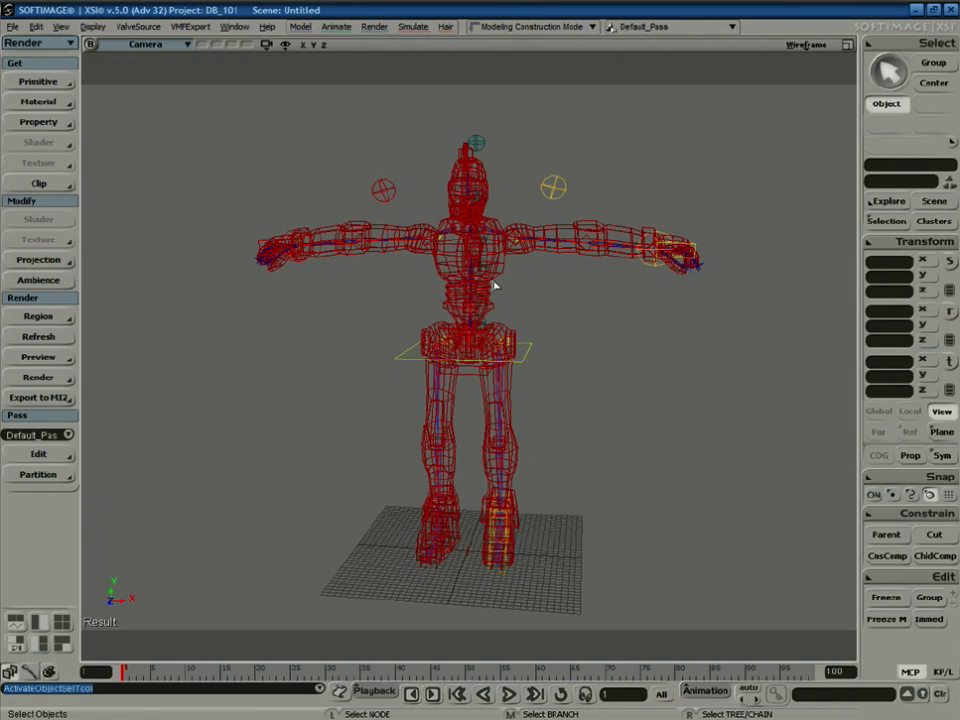
Envelope the Bot mesh to the Envelope_Deformers group of ValveBiped, applying it as an animation operator
left_click(490, 276)
key("8")
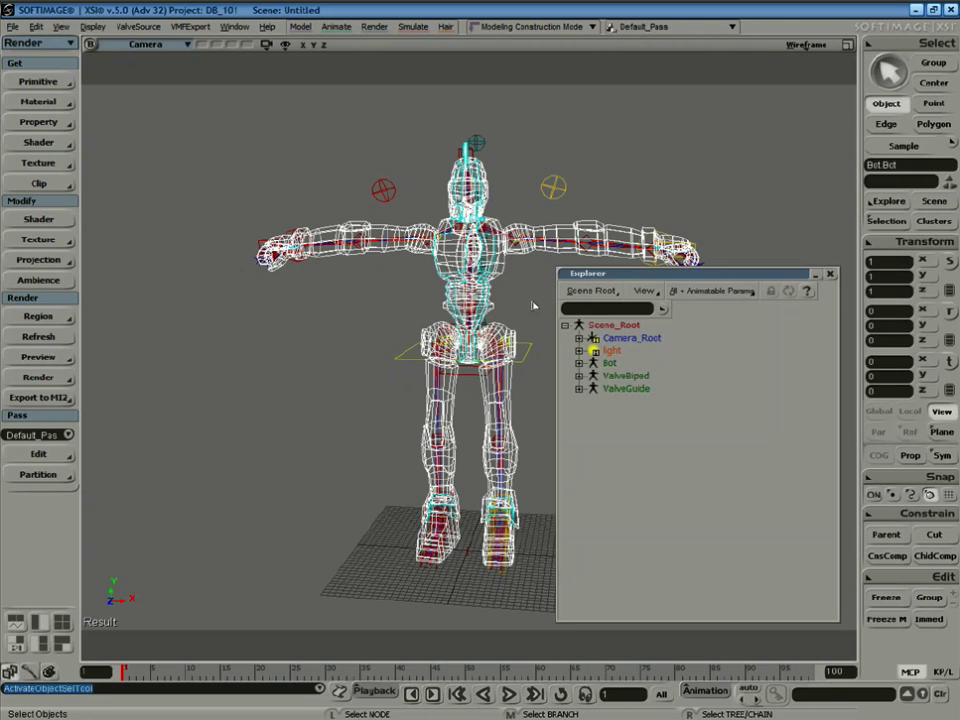
left_click(579, 363)
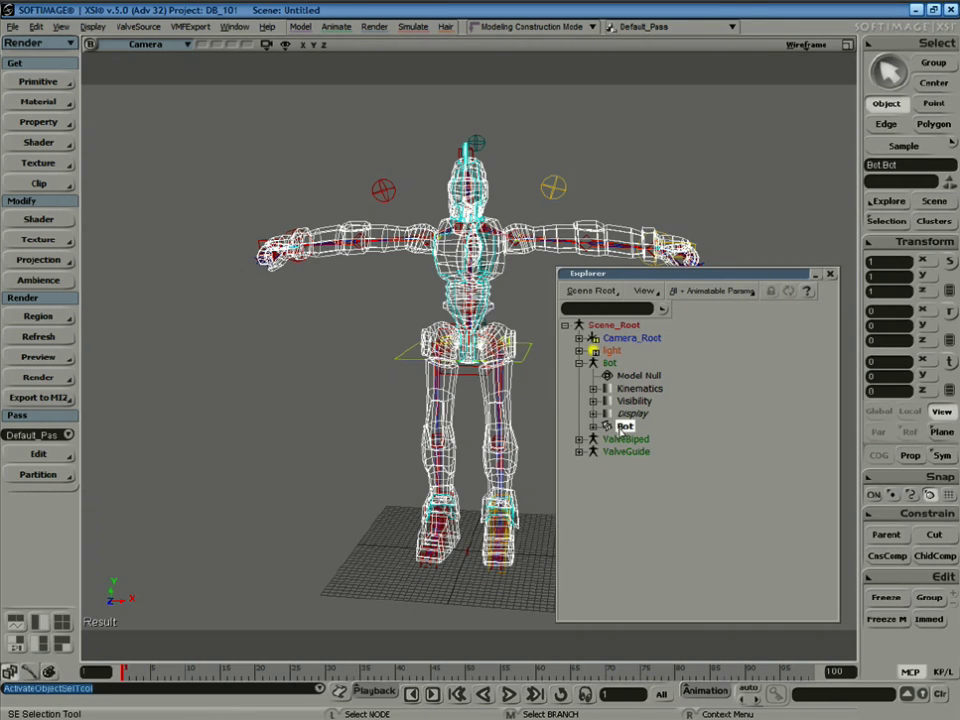
left_click(612, 364)
left_click(626, 427)
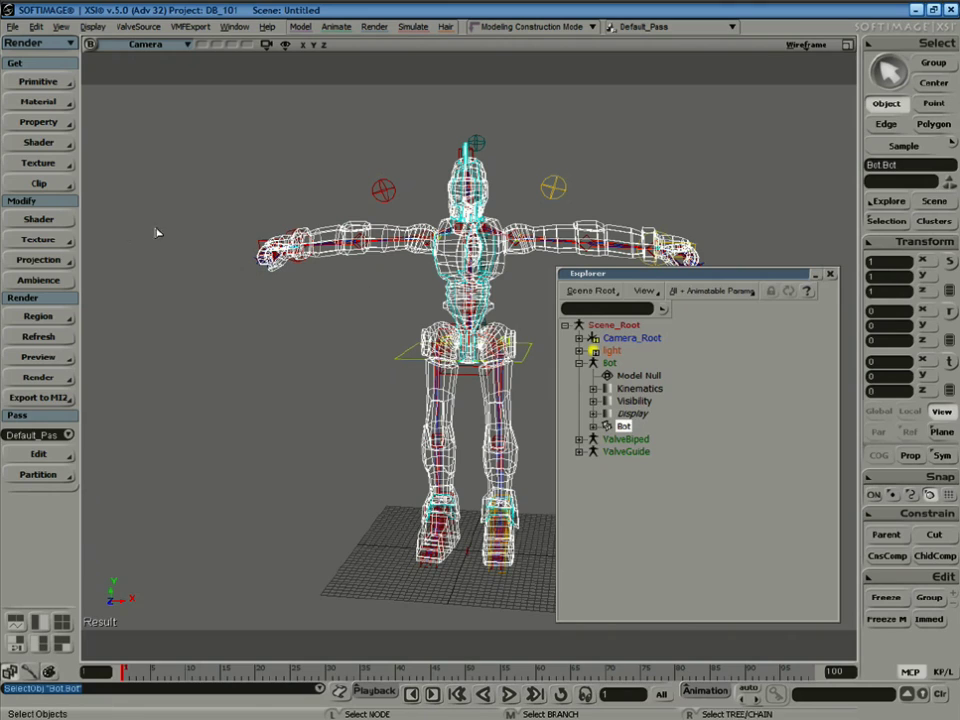
left_click(32, 42)
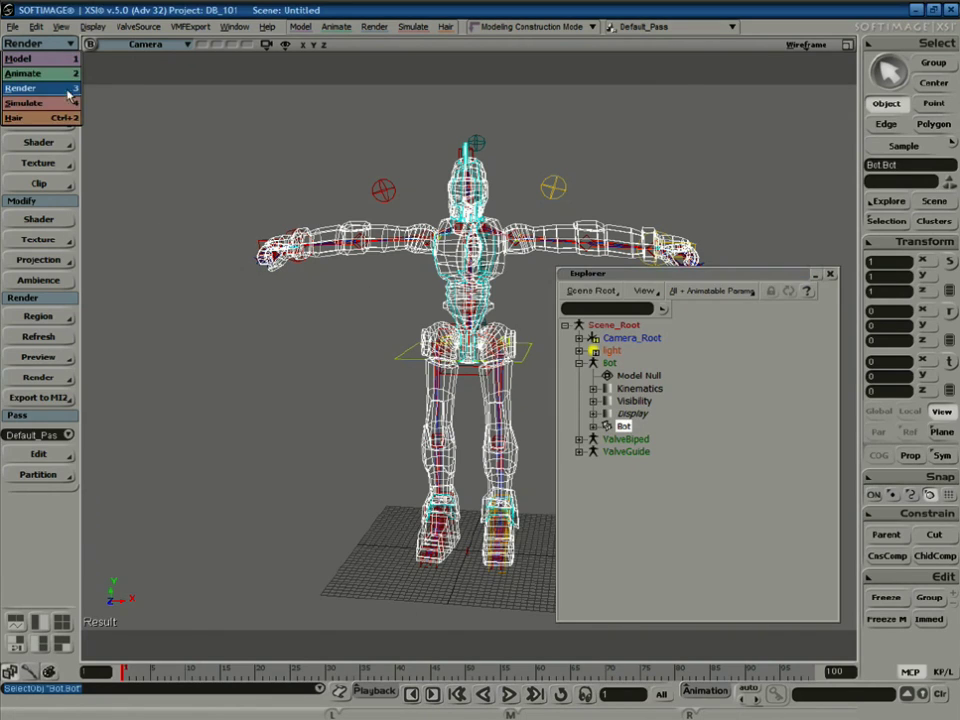
left_click(30, 72)
left_click(38, 295)
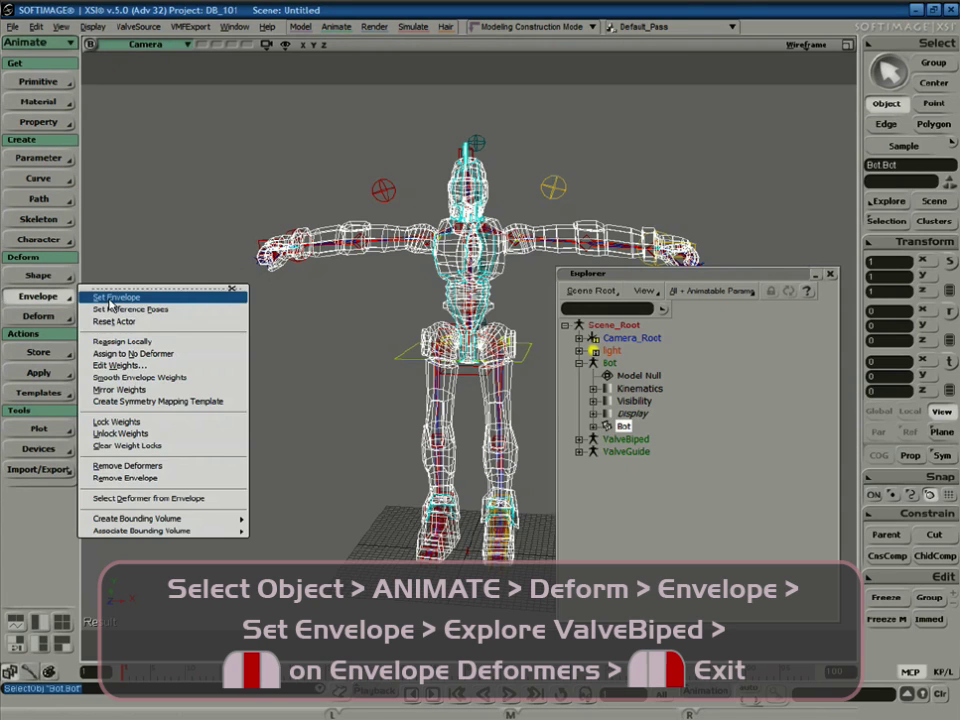
left_click(122, 300)
left_click(426, 394)
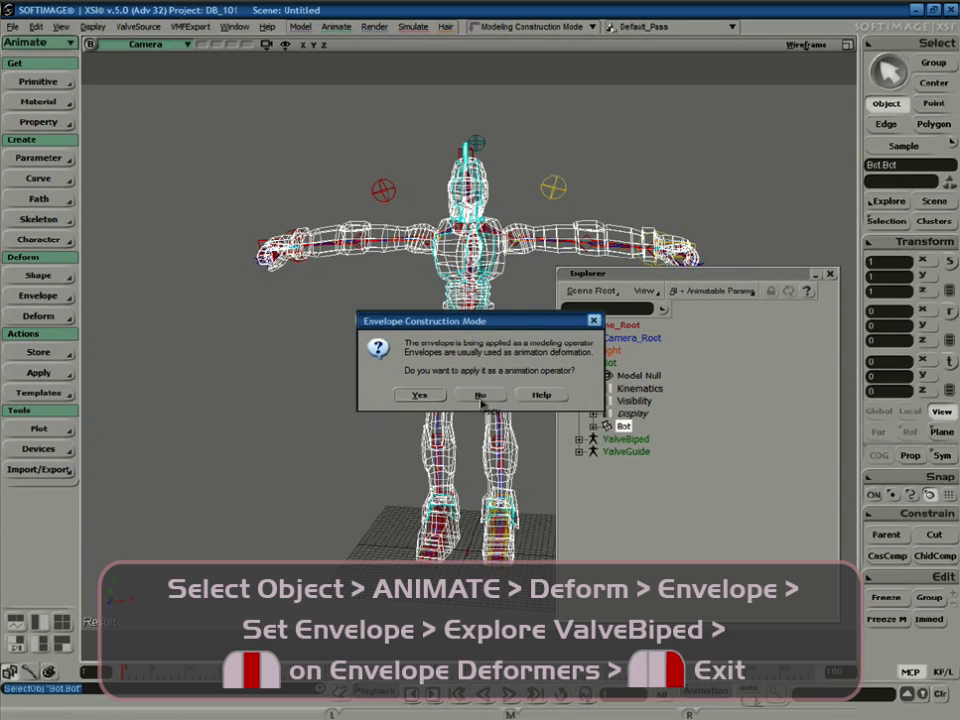
left_click(579, 440)
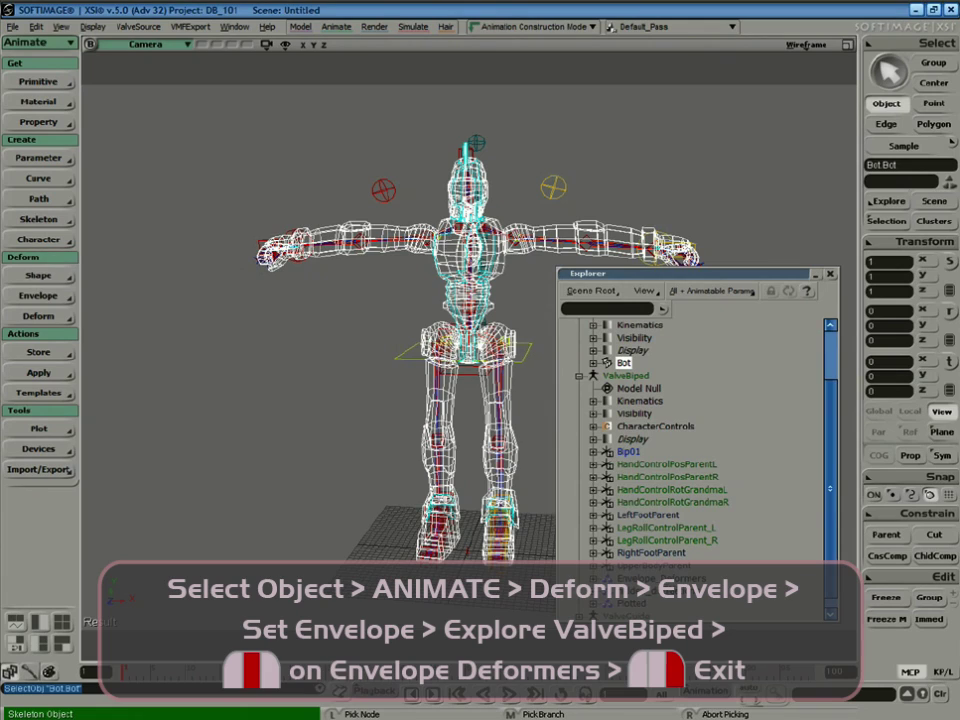
middle_click(646, 581)
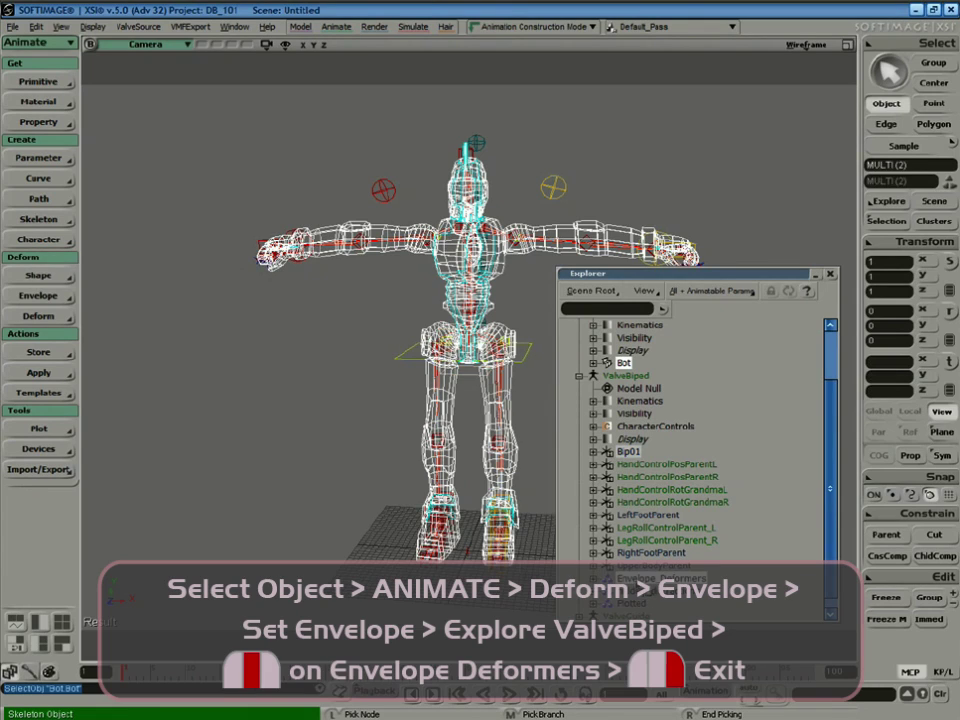
right_click(253, 477)
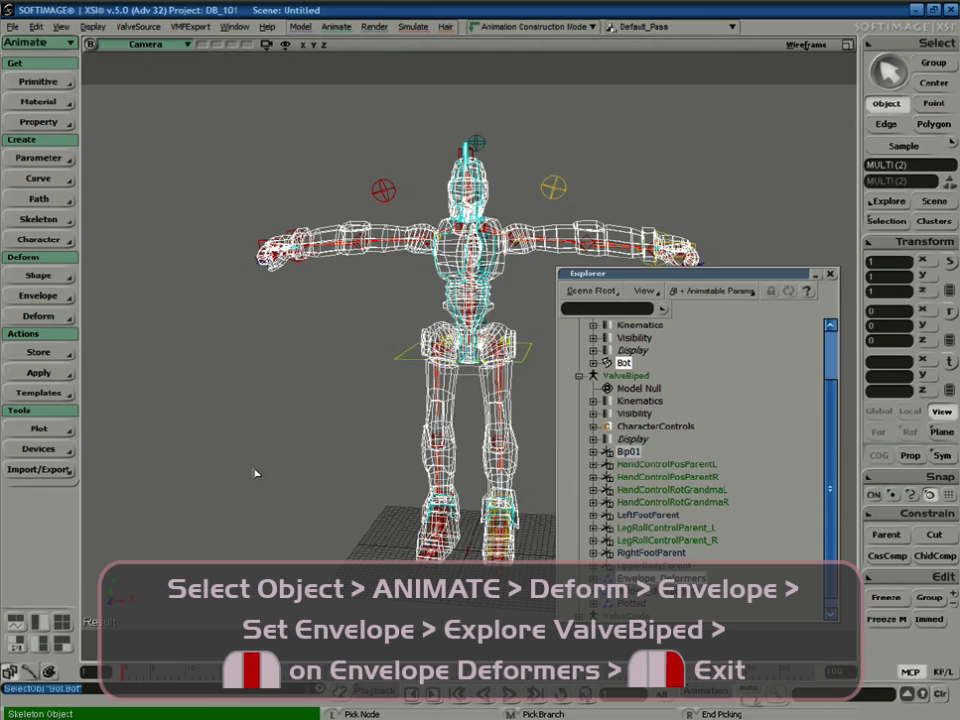
left_click(831, 276)
left_click(601, 396)
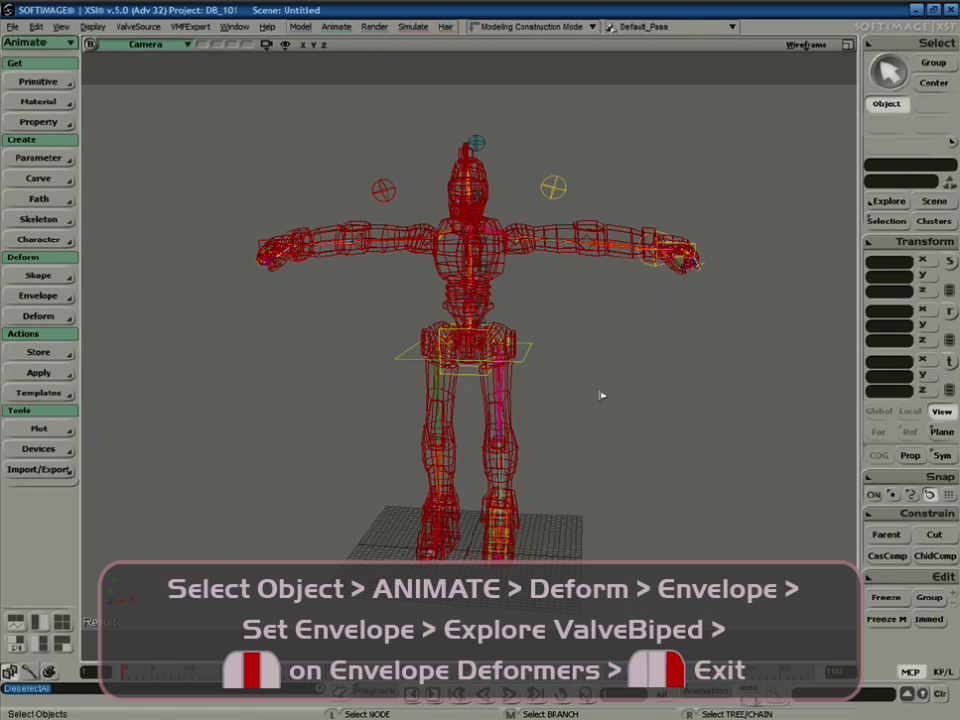
Select the enveloped Bot mesh and open the Valve SMD export settings for it
left_click(498, 267)
key("s")
mouse_move(605, 339)
right_mouse_down()
mouse_move(549, 379)
mouse_move(613, 338)
right_mouse_up()
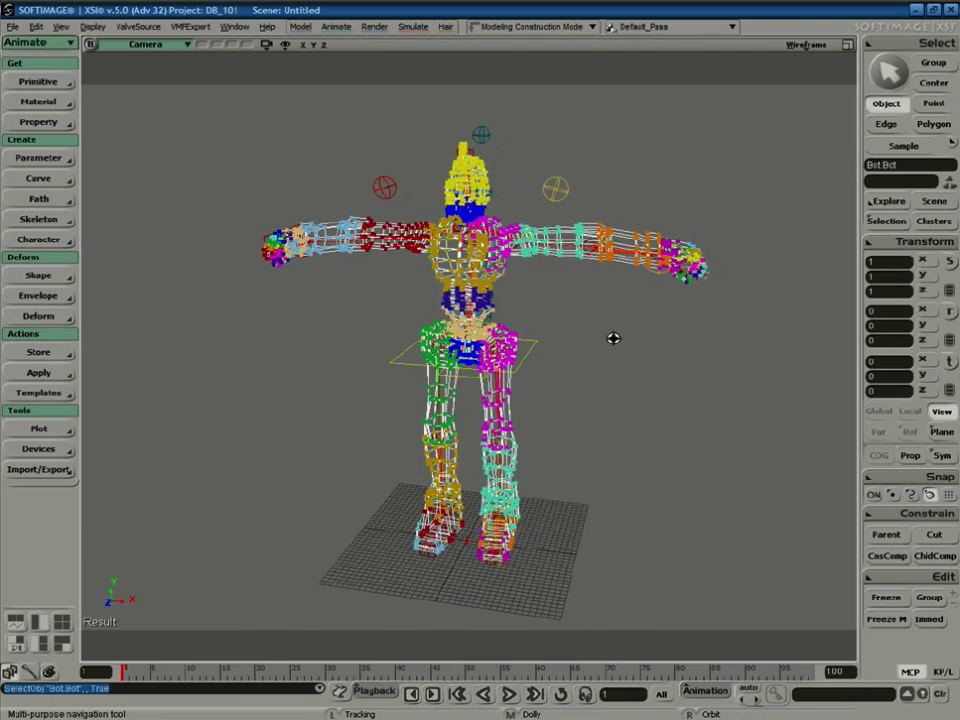
key("space")
left_click(138, 26)
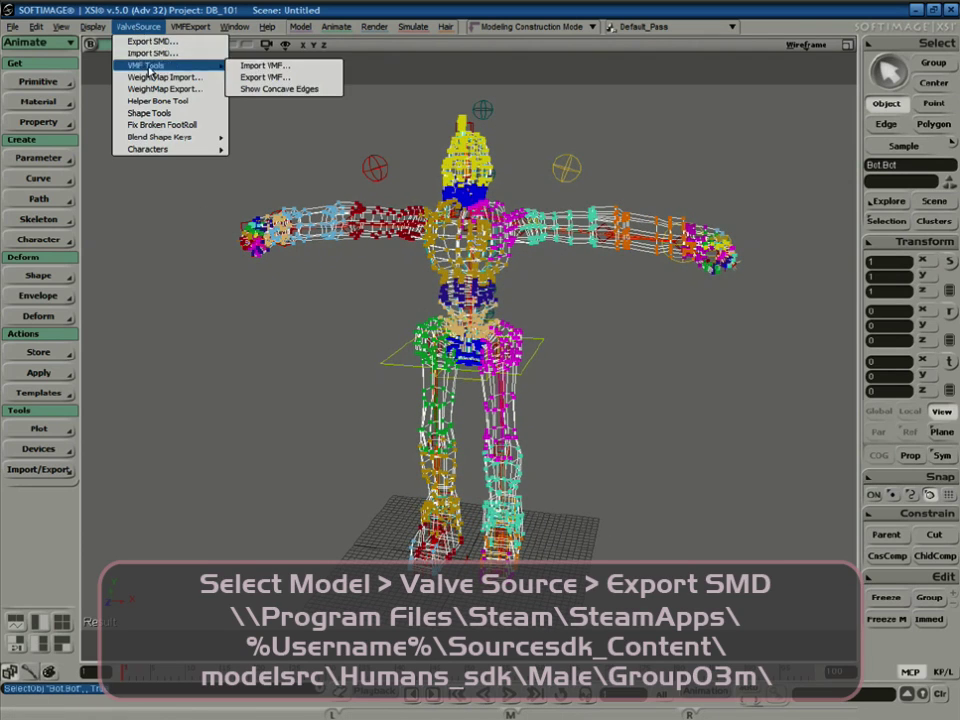
left_click(150, 38)
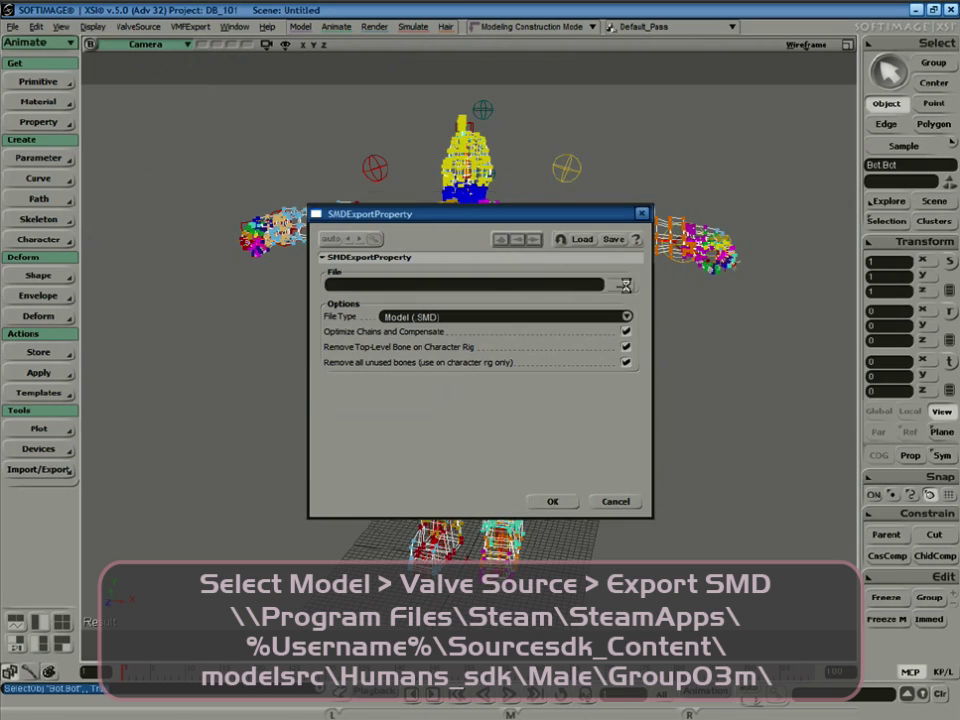
Browse for the export file and go to sourcesdk_content in the Steam account's folder under C:\Program Files\Steam\SteamApps
left_click(620, 285)
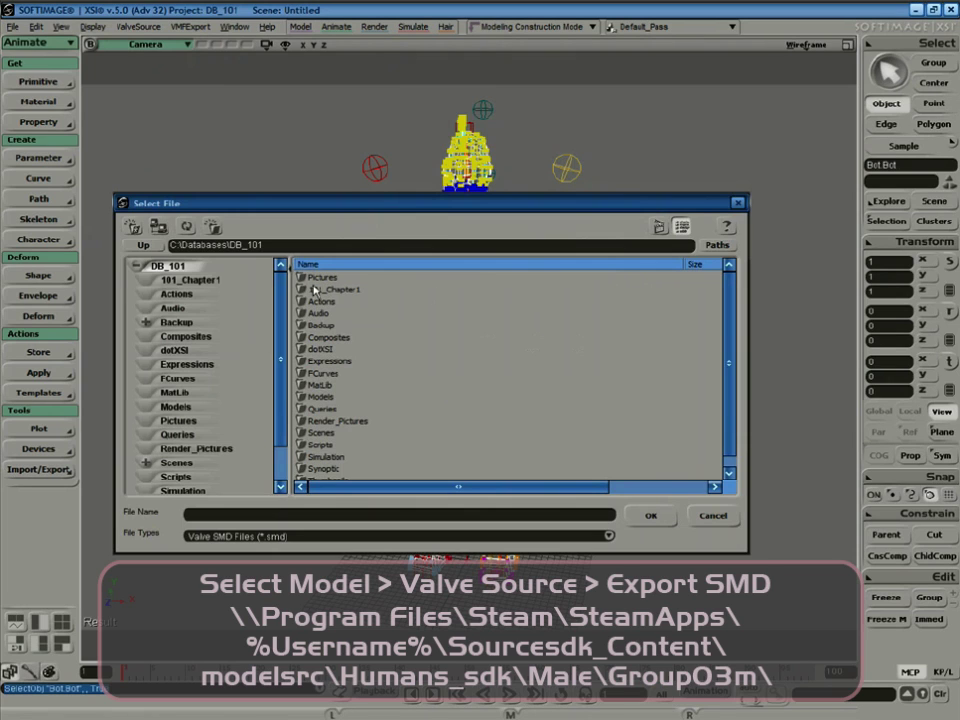
left_click(144, 245)
left_click(144, 245)
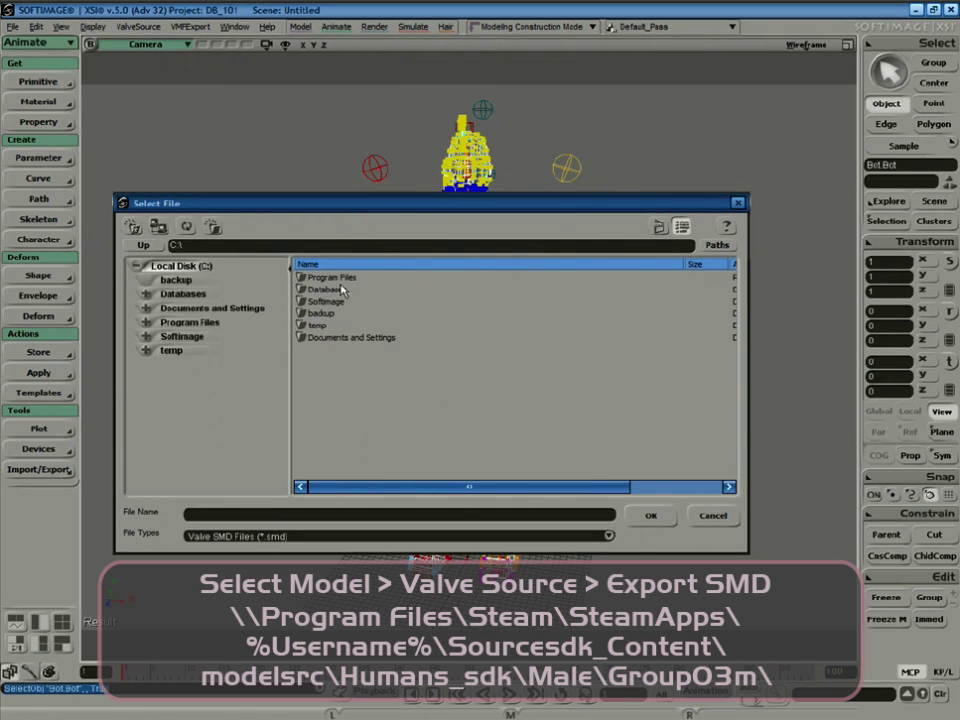
double_click(330, 277)
double_click(332, 287)
left_click(330, 277)
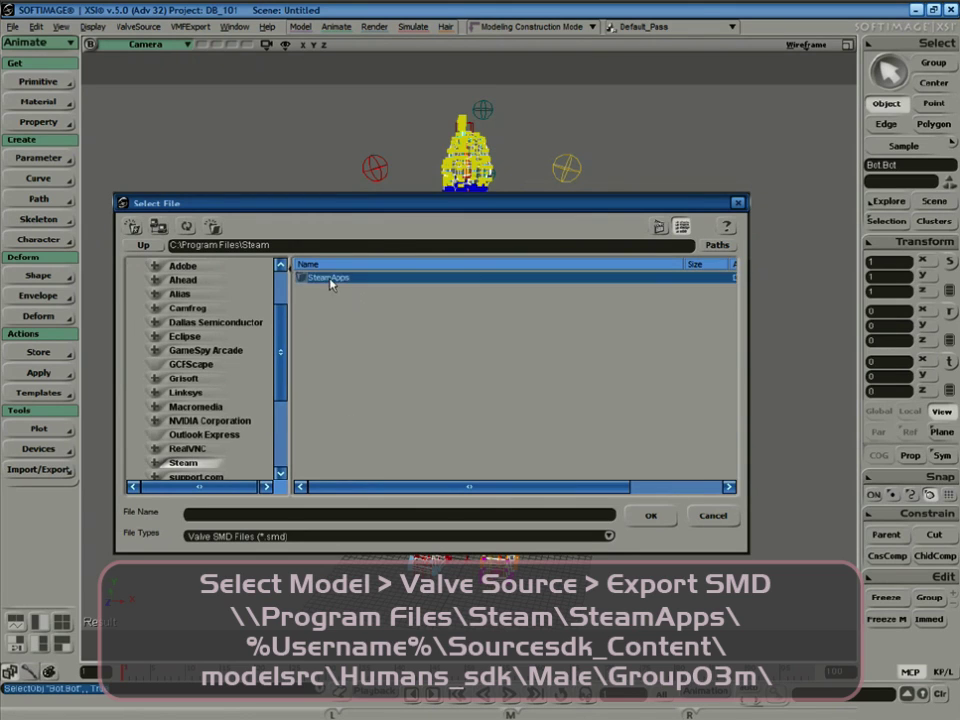
double_click(330, 278)
double_click(322, 325)
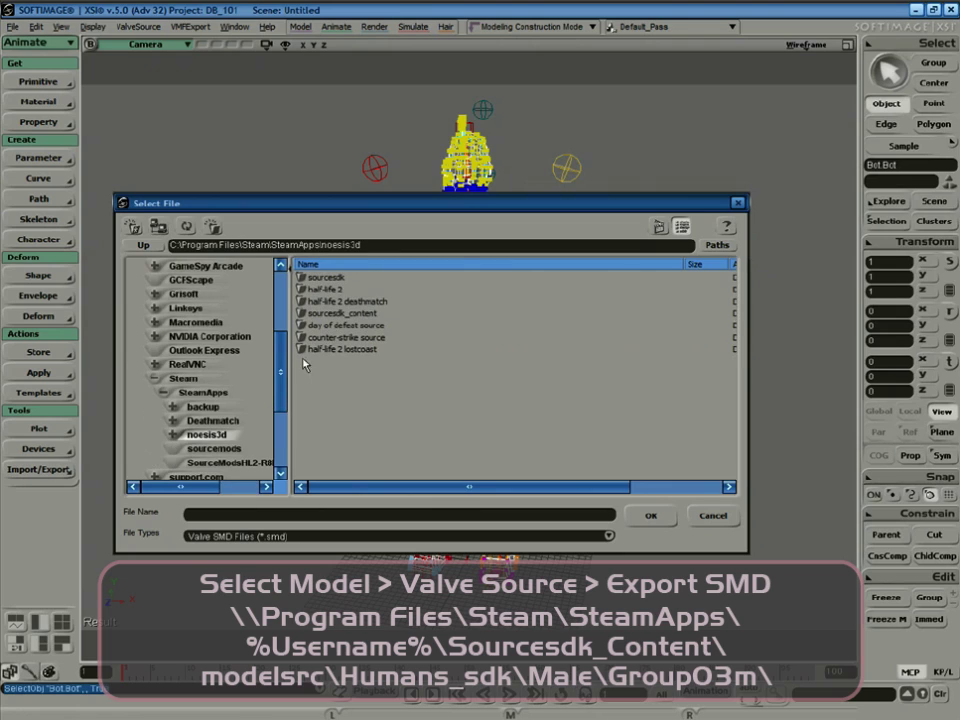
double_click(338, 313)
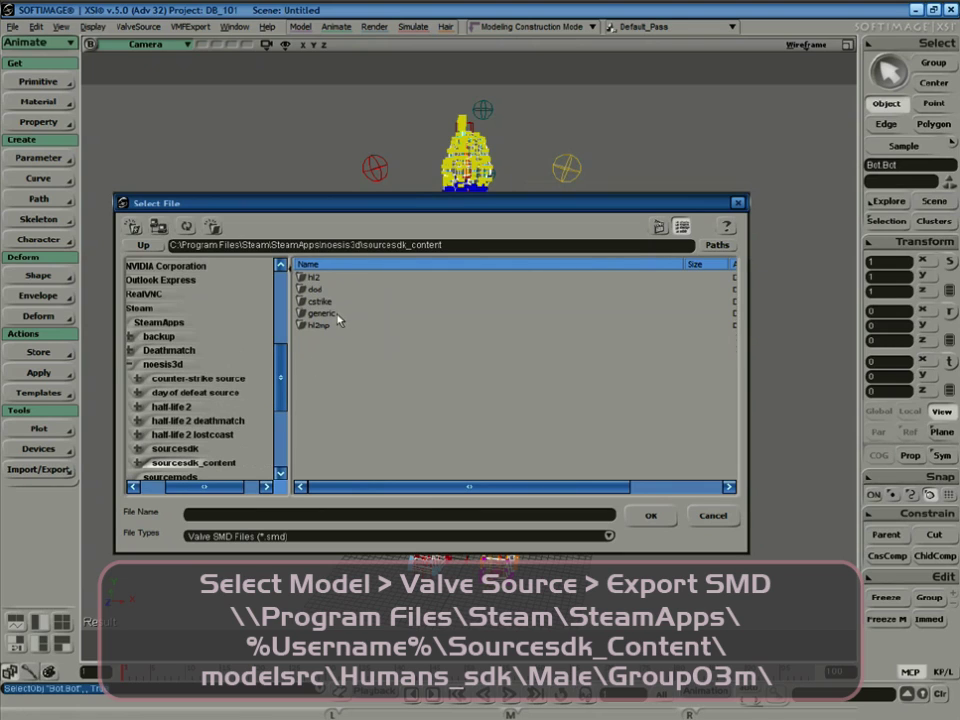
Set the export file to hl2mp\modelsrc\humans_sdk\Male\Group03m\bot.smd and try to export the Bot as a model SMD
double_click(316, 326)
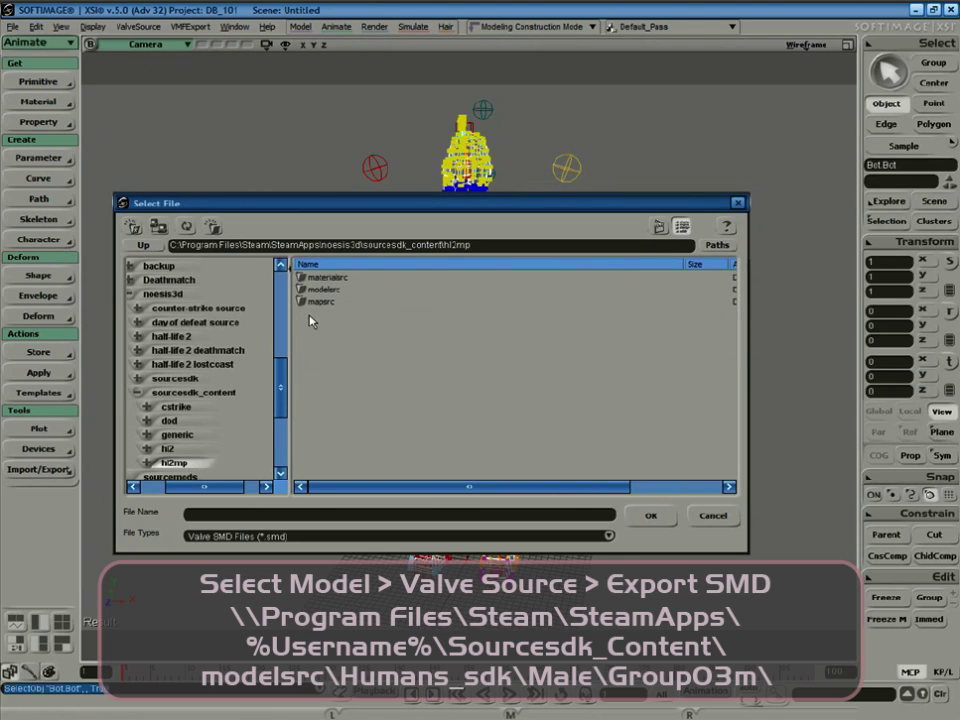
double_click(324, 291)
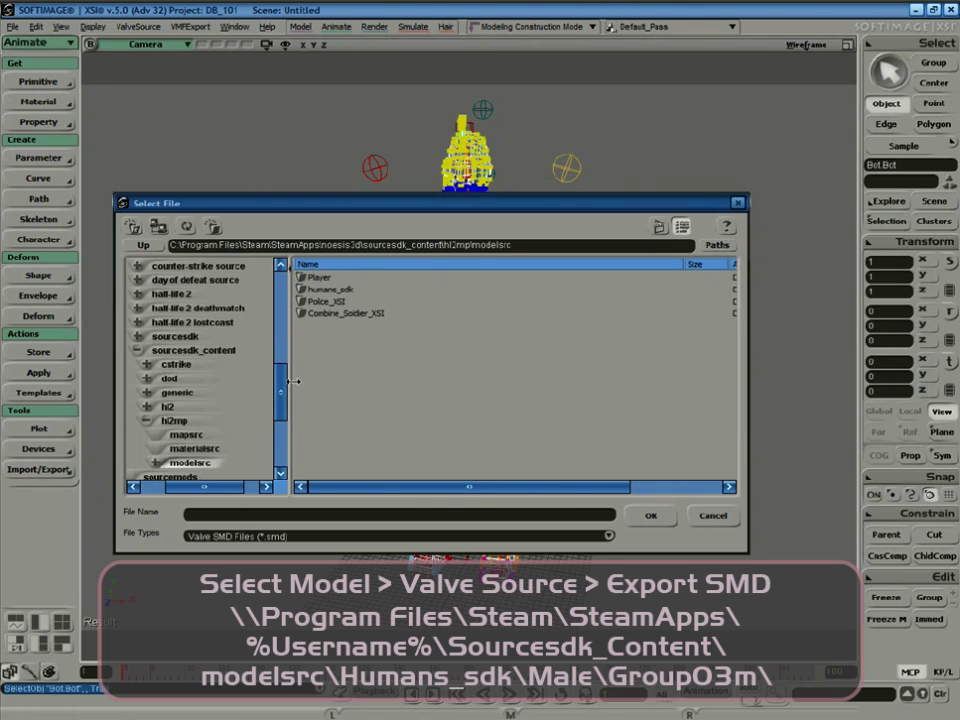
double_click(328, 289)
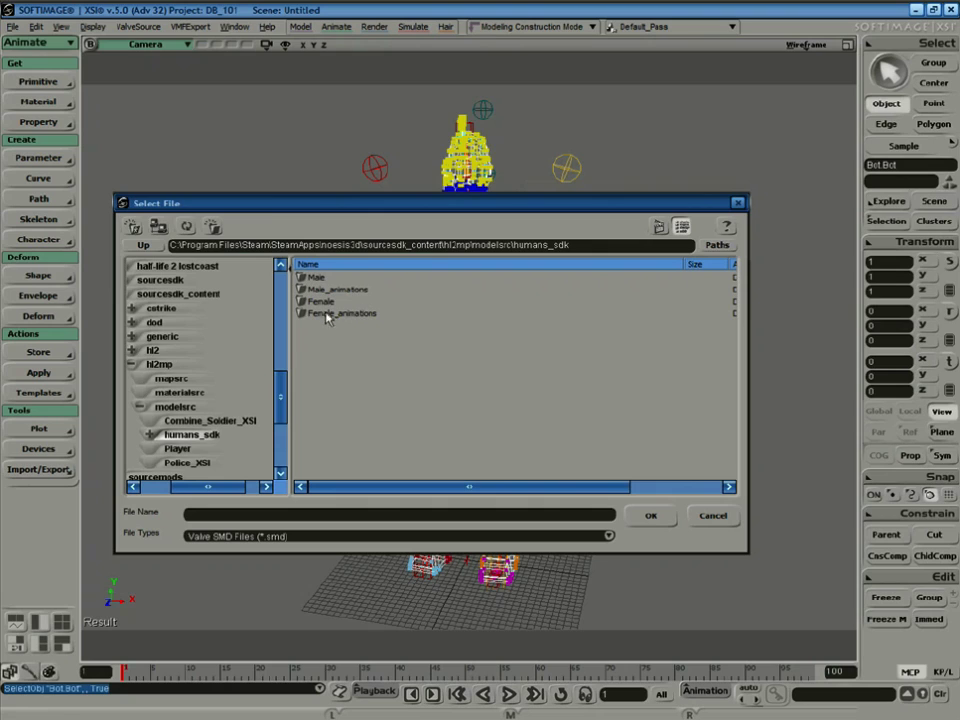
double_click(314, 280)
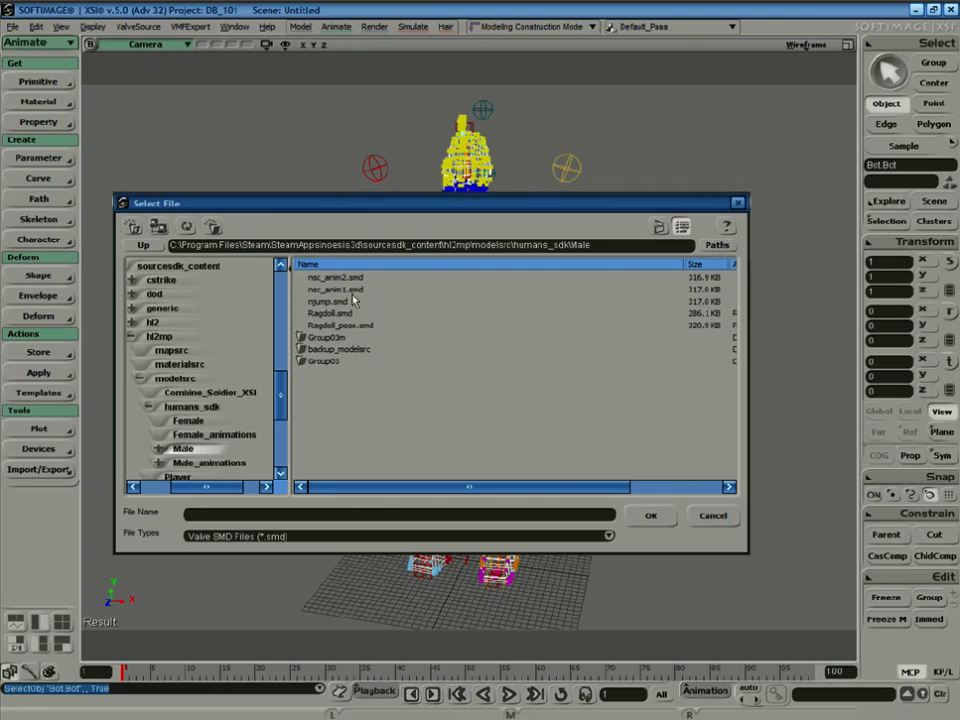
double_click(332, 340)
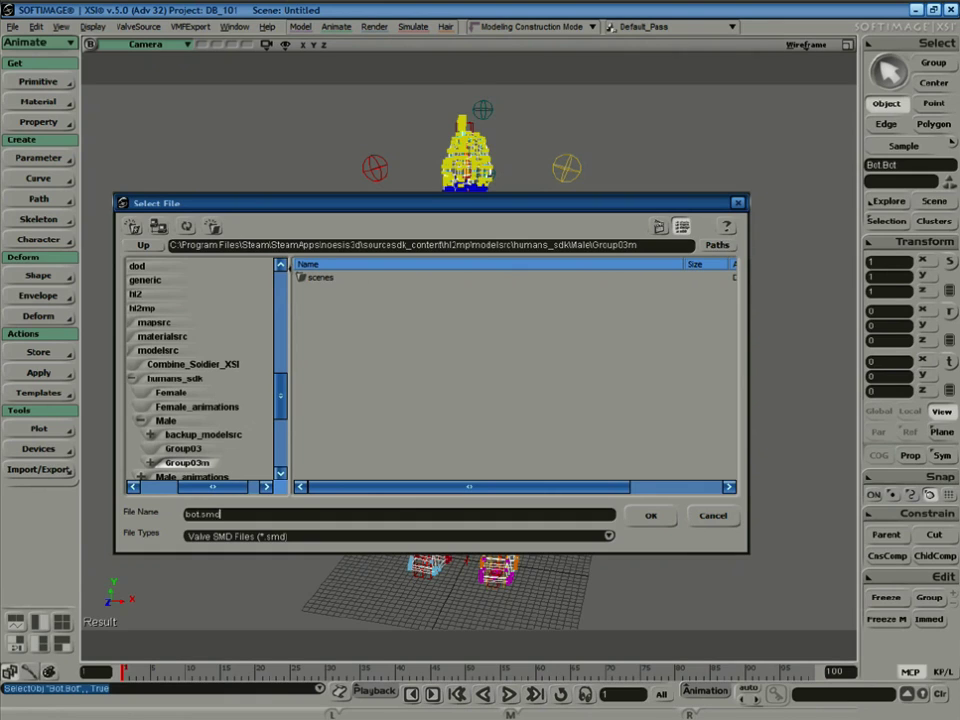
left_click(651, 515)
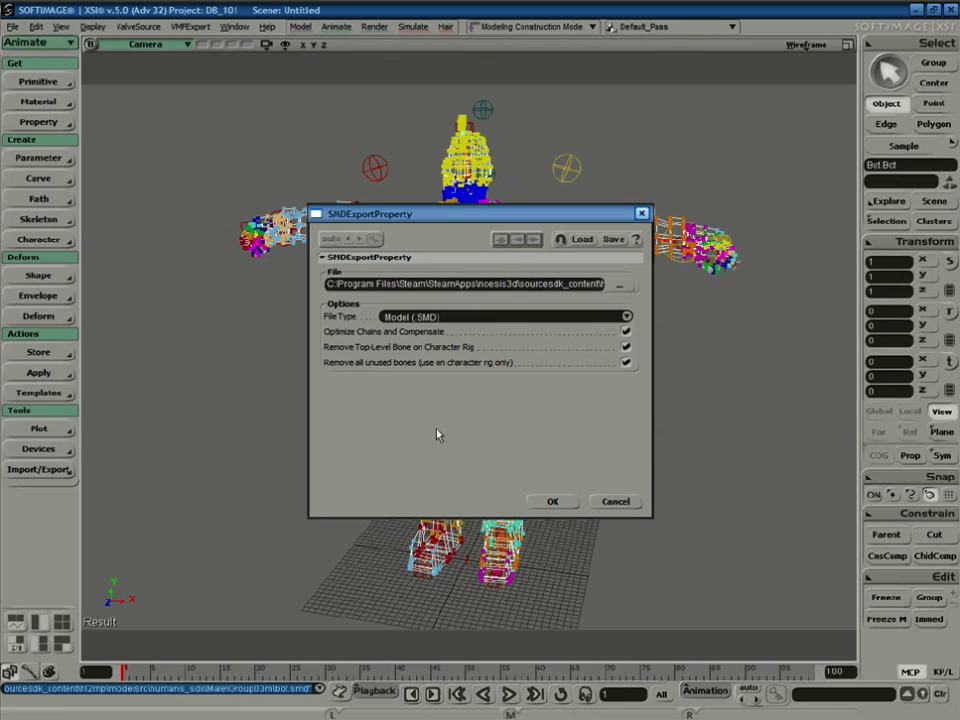
left_click(554, 502)
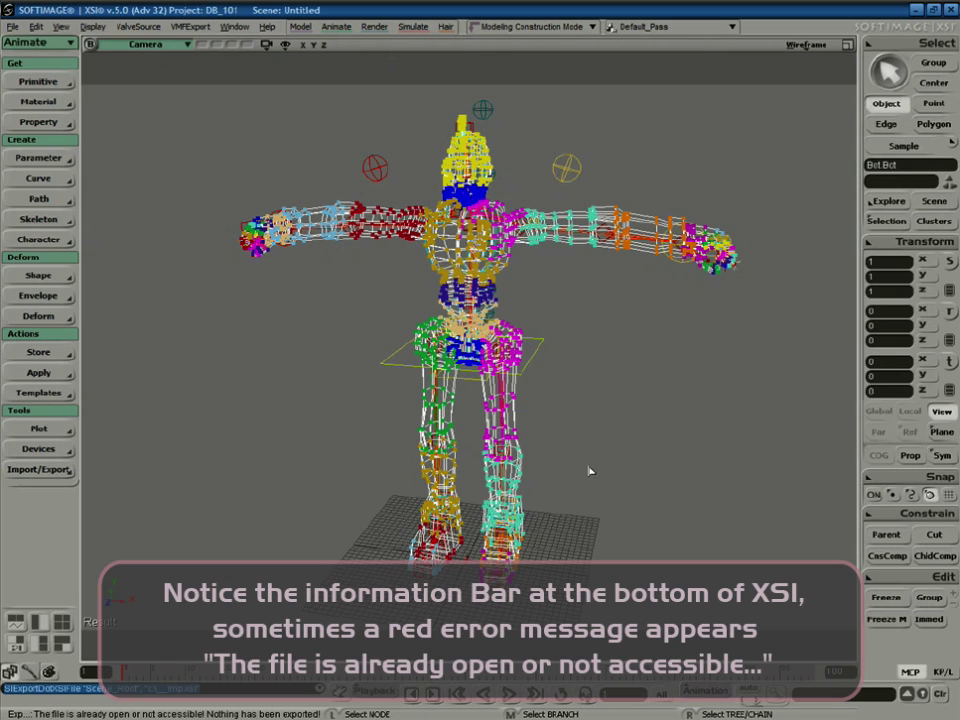
Clear the selection and read the export log in a widened Script Editor
left_click(396, 421)
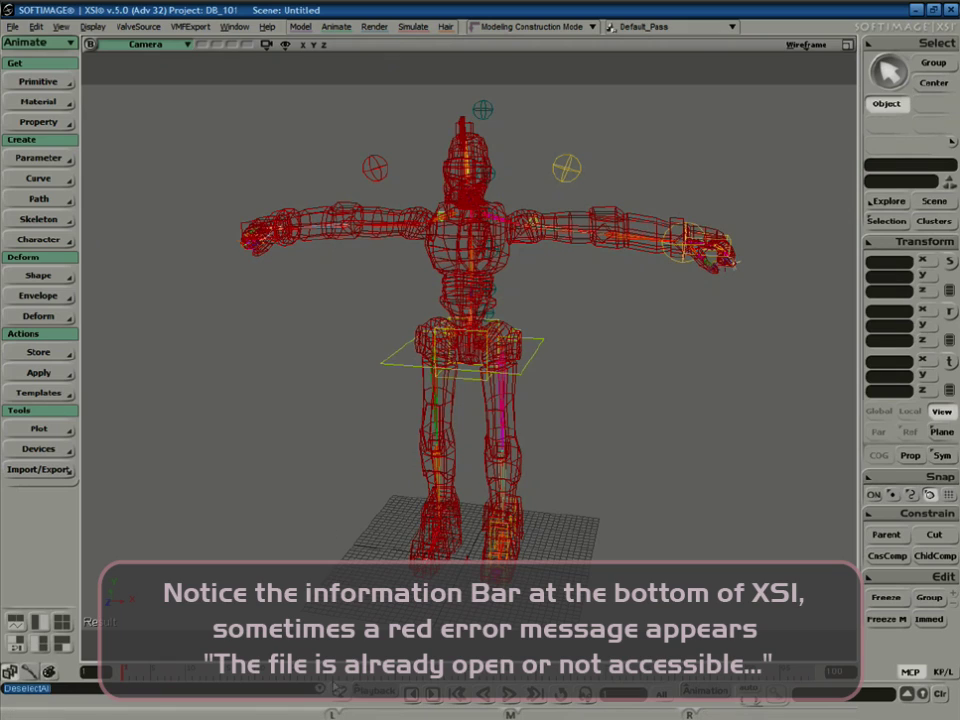
left_click(340, 694)
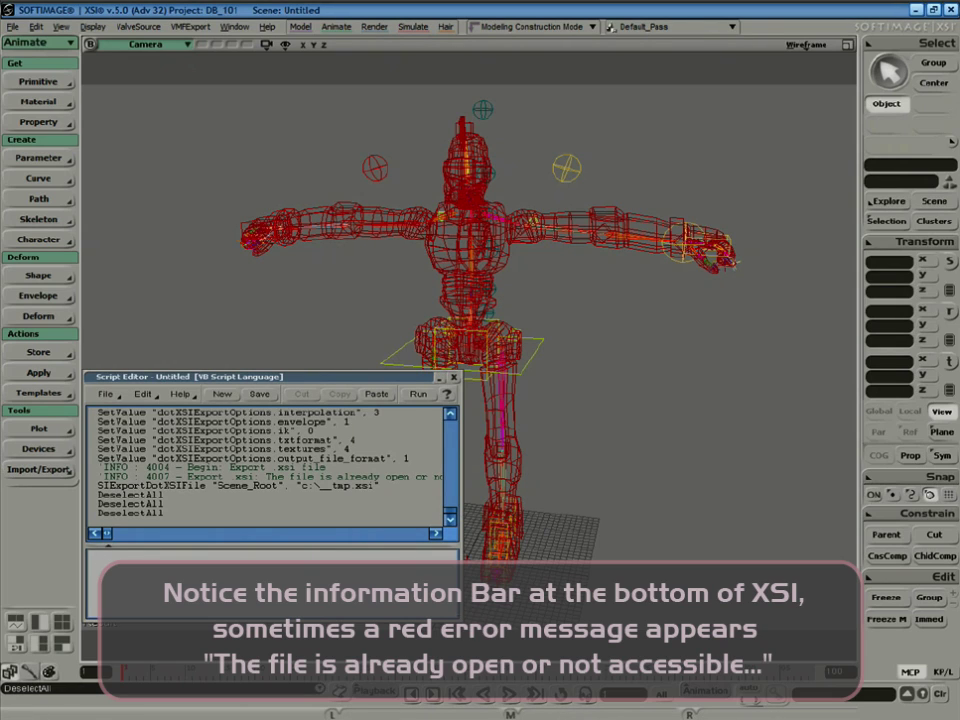
left_click_drag(868, 602, 868, 603)
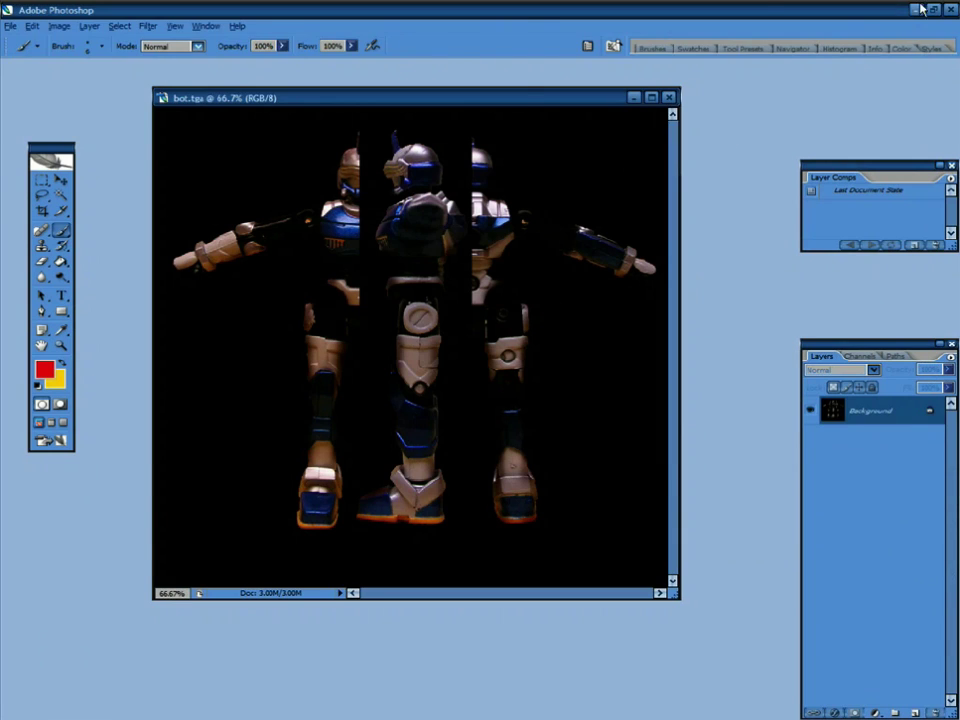
Switch to the desktop by minimizing Photoshop and open Local Disk (C:) in Windows Explorer
left_click(917, 9)
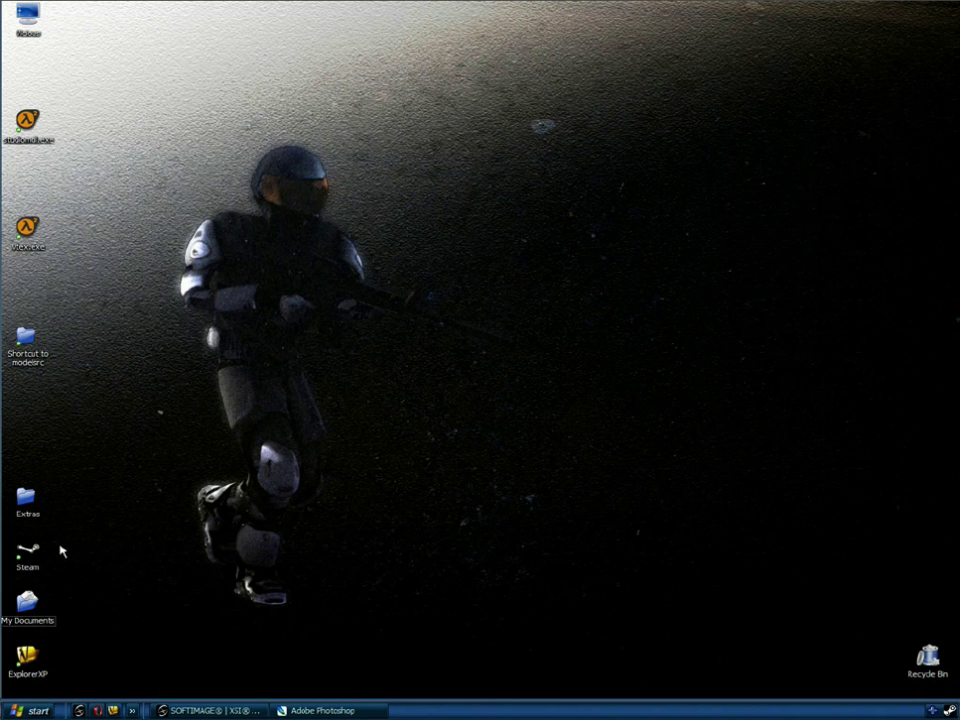
double_click(27, 15)
double_click(344, 238)
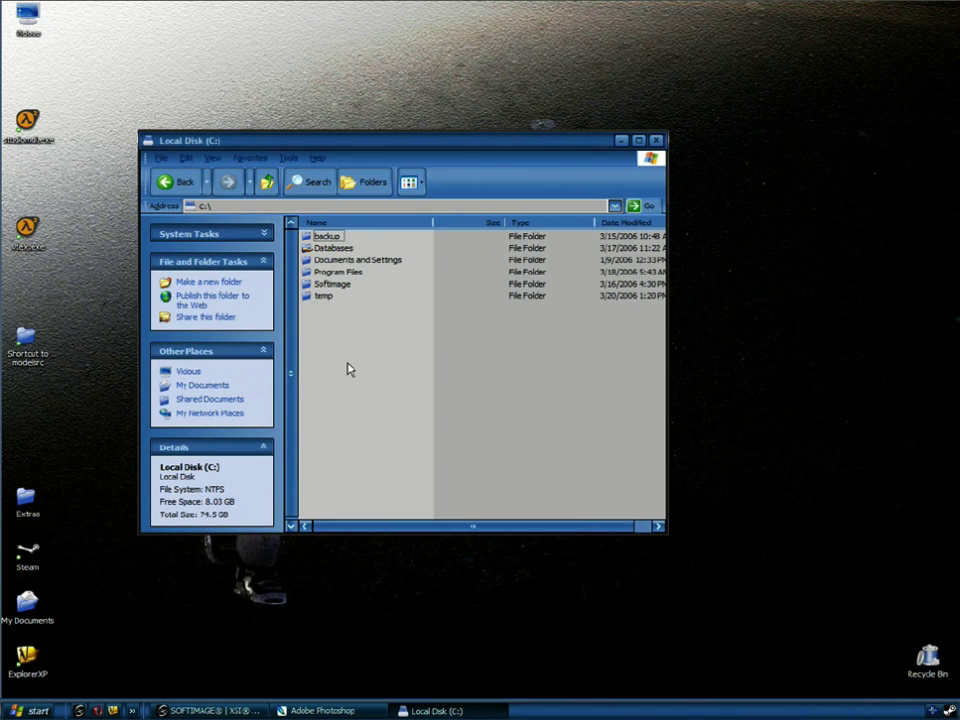
Configure the Windows folder options to show hidden files and folders
left_click(289, 159)
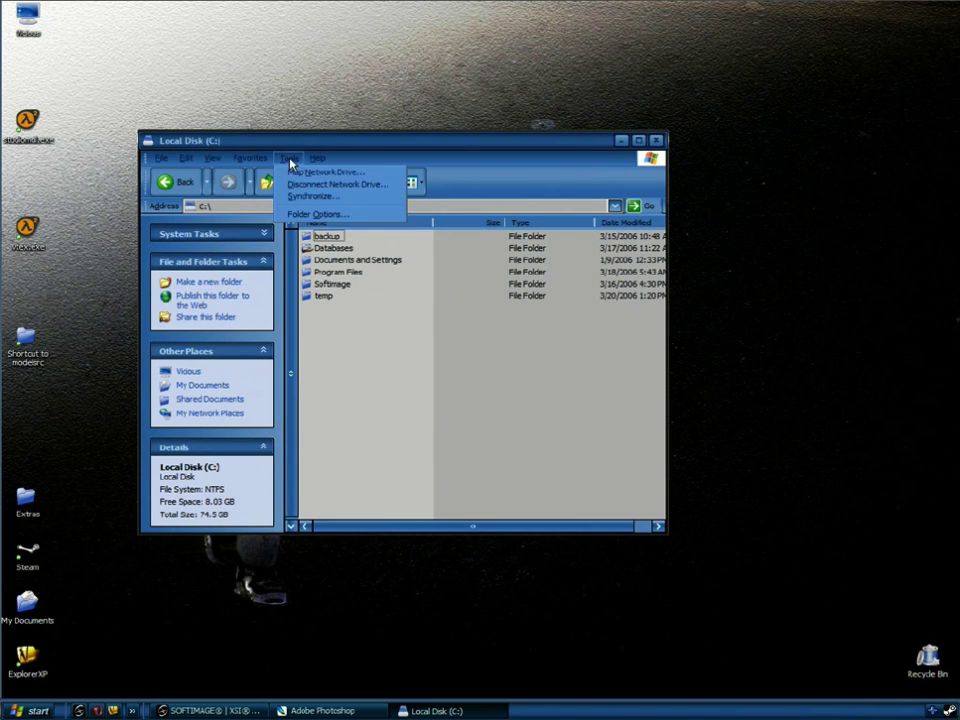
left_click(308, 216)
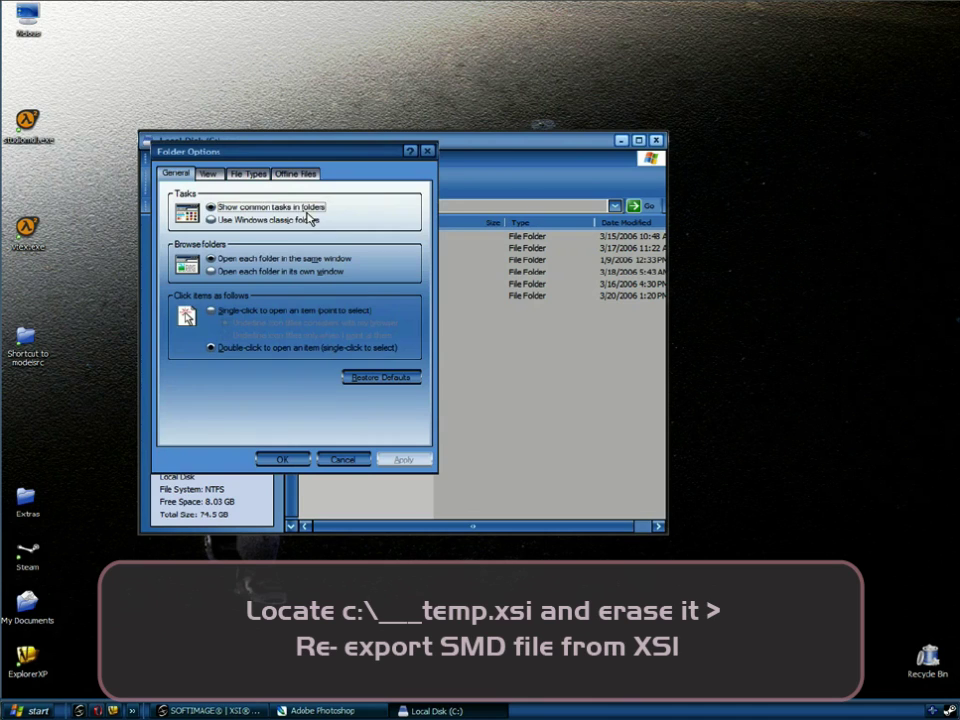
left_click(208, 175)
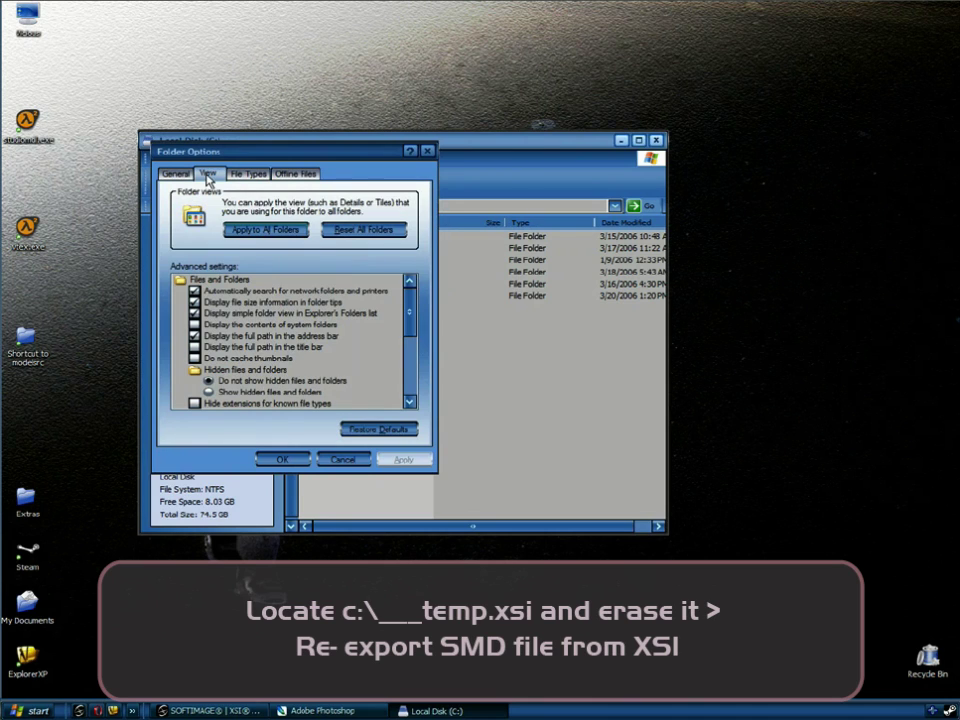
left_click(209, 392)
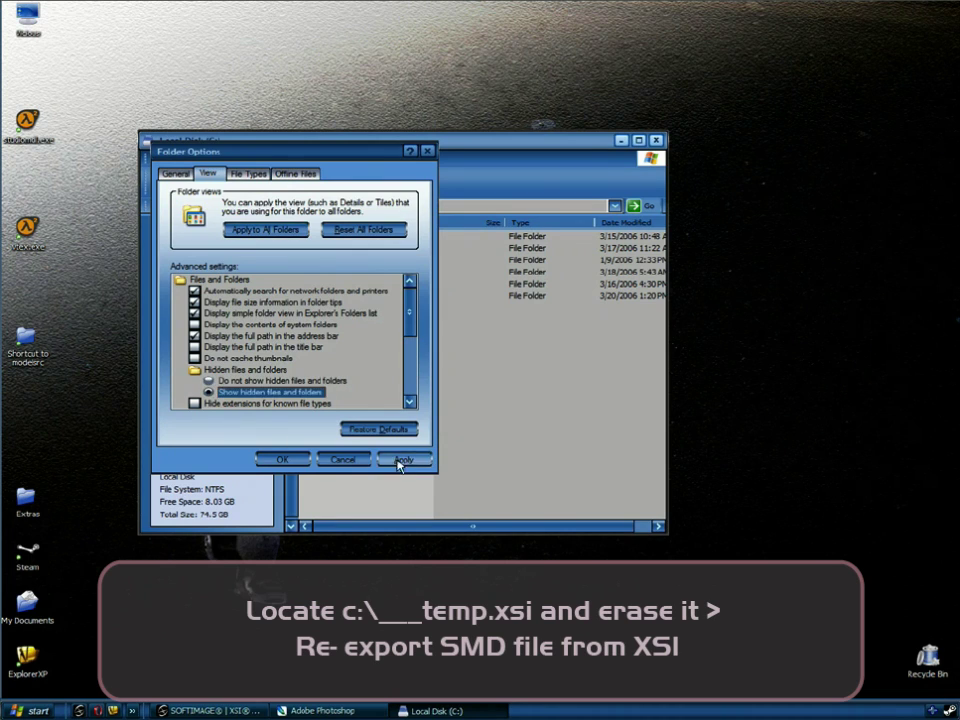
left_click(282, 459)
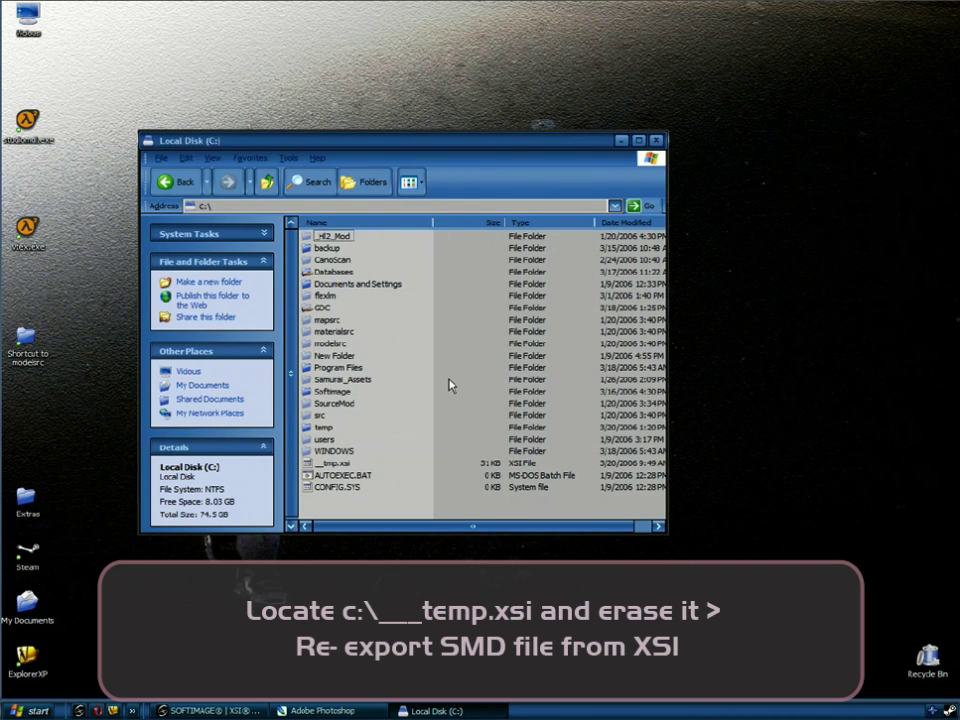
Delete __tmp.xsi from the root of drive C: and confirm sending it to the Recycle Bin
left_click(334, 465)
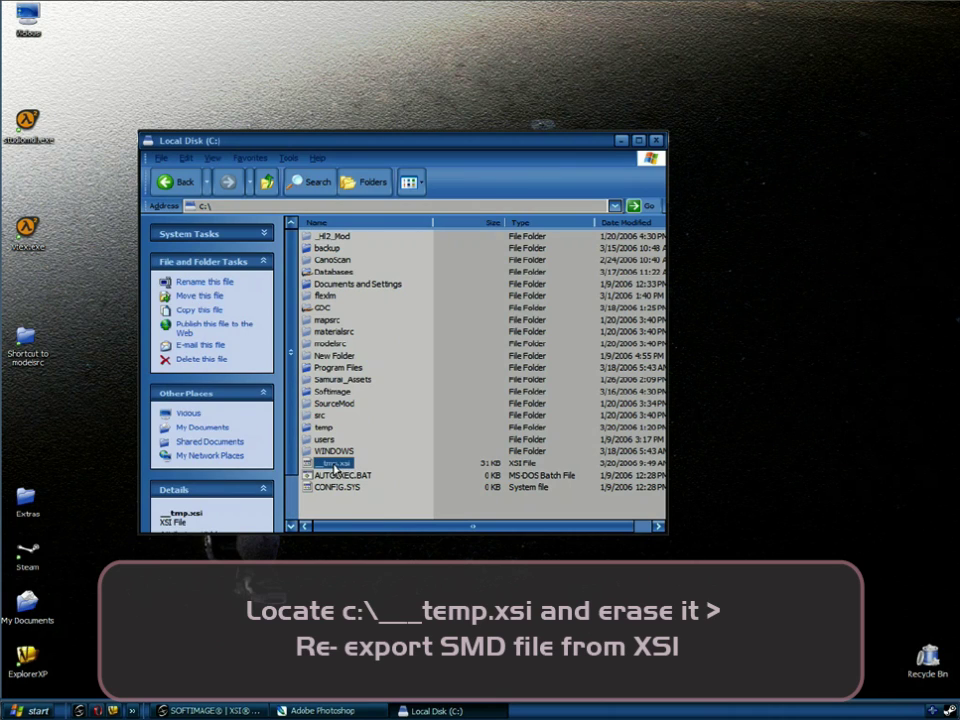
key("Delete")
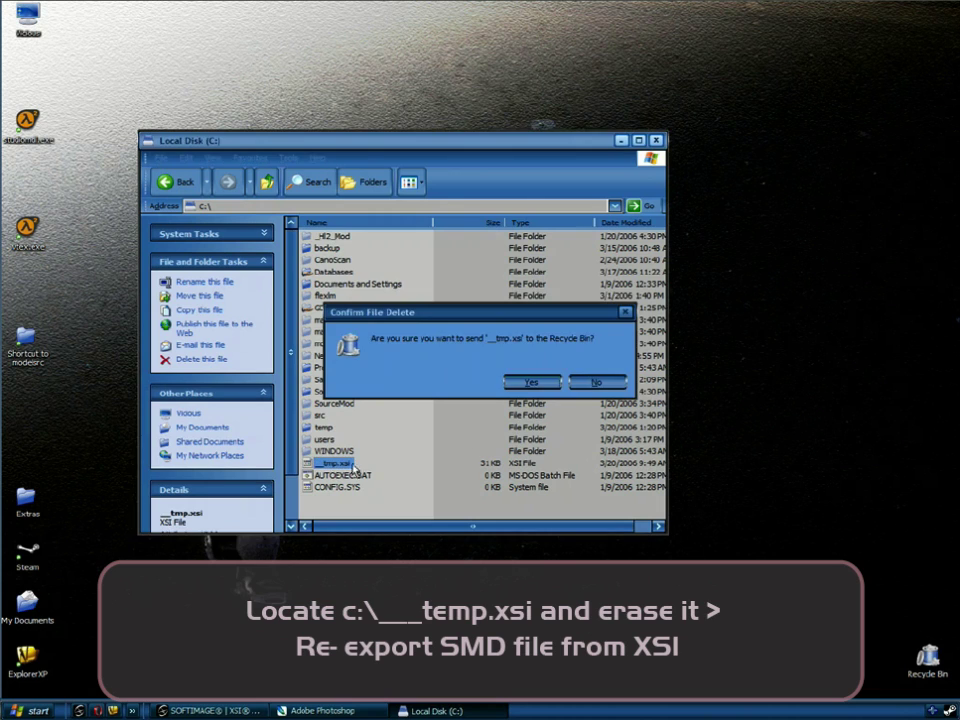
left_click(537, 392)
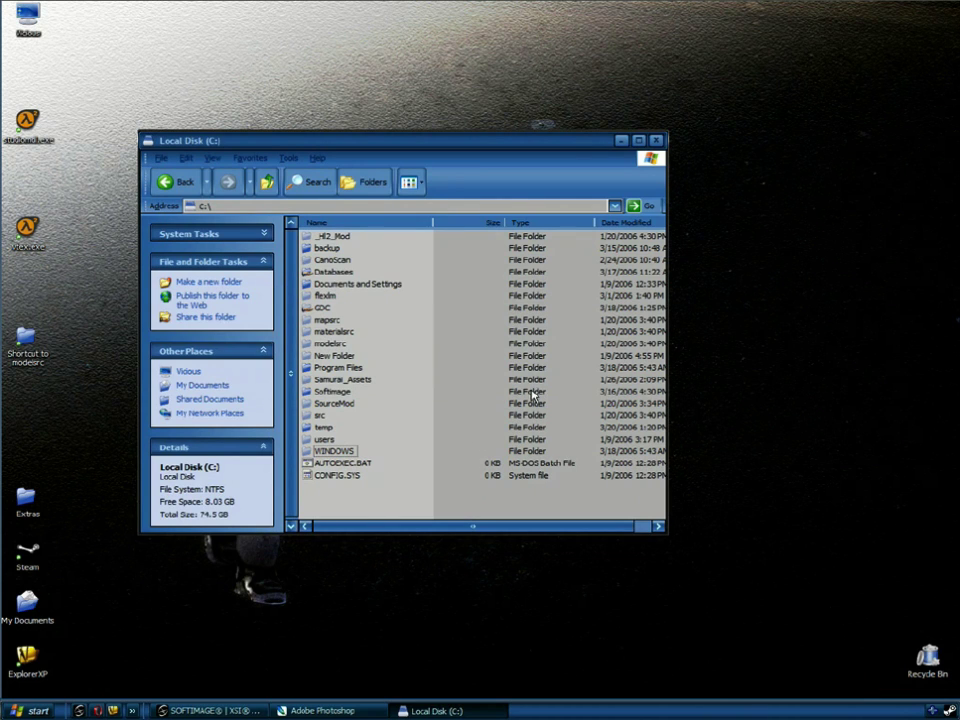
Switch back to XSI, close the Script Editor, and export the Bot mesh again as SMD with the same file and options
left_click(230, 710)
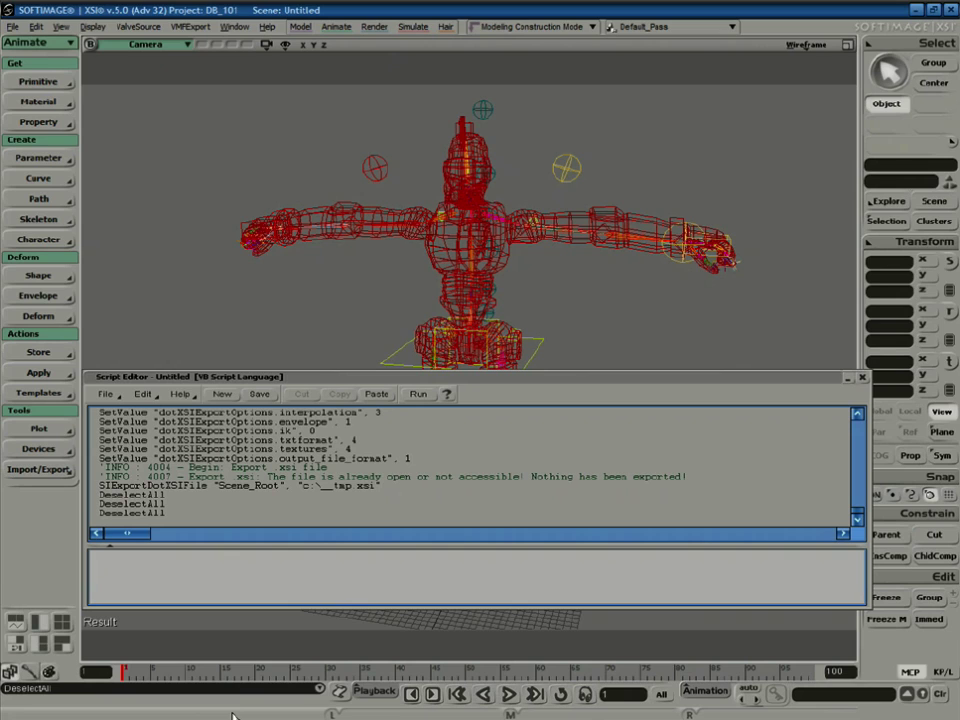
left_click(862, 377)
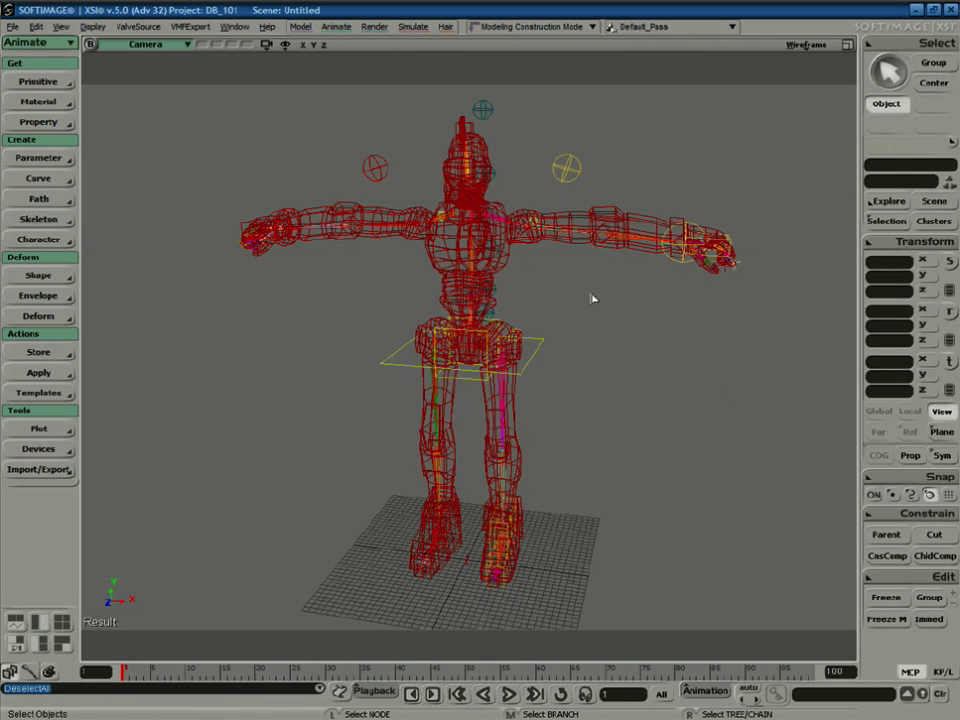
left_click(574, 250)
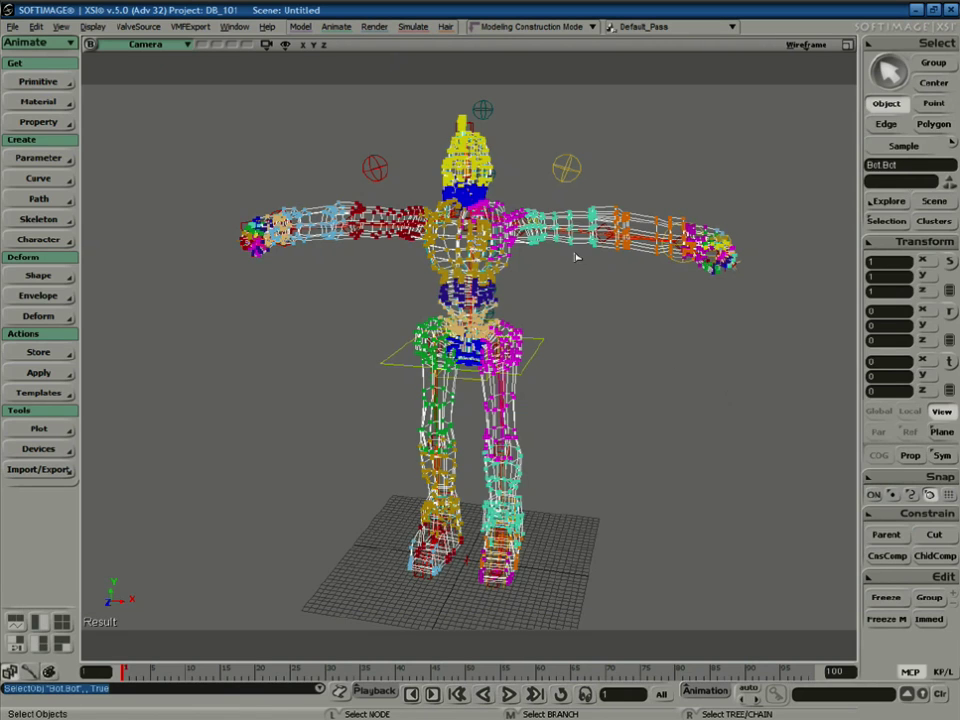
left_click(138, 26)
left_click(150, 39)
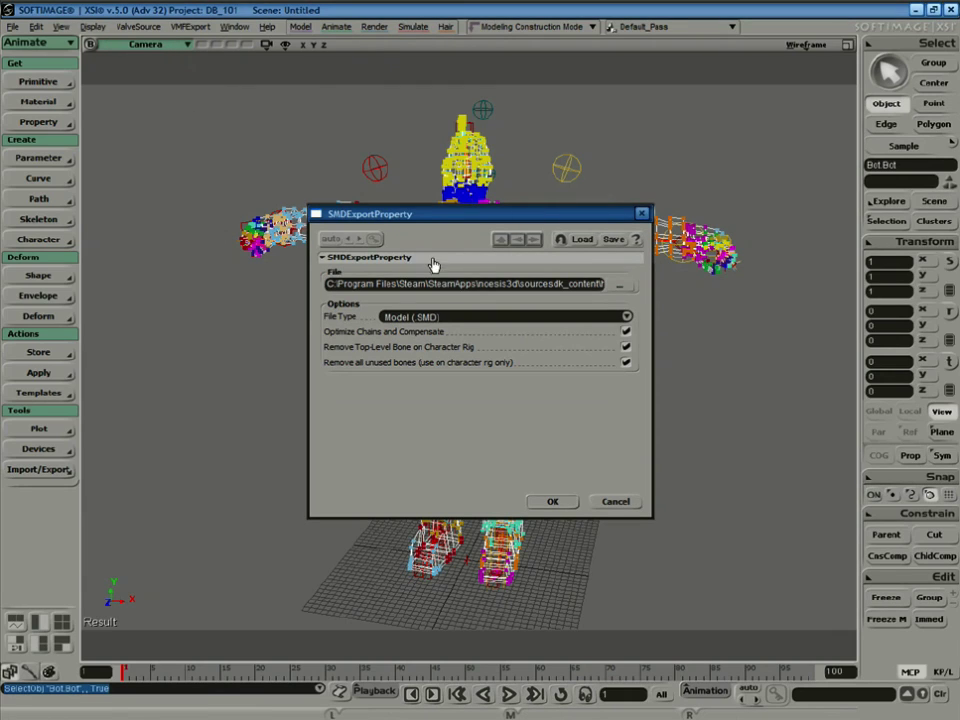
left_click(551, 503)
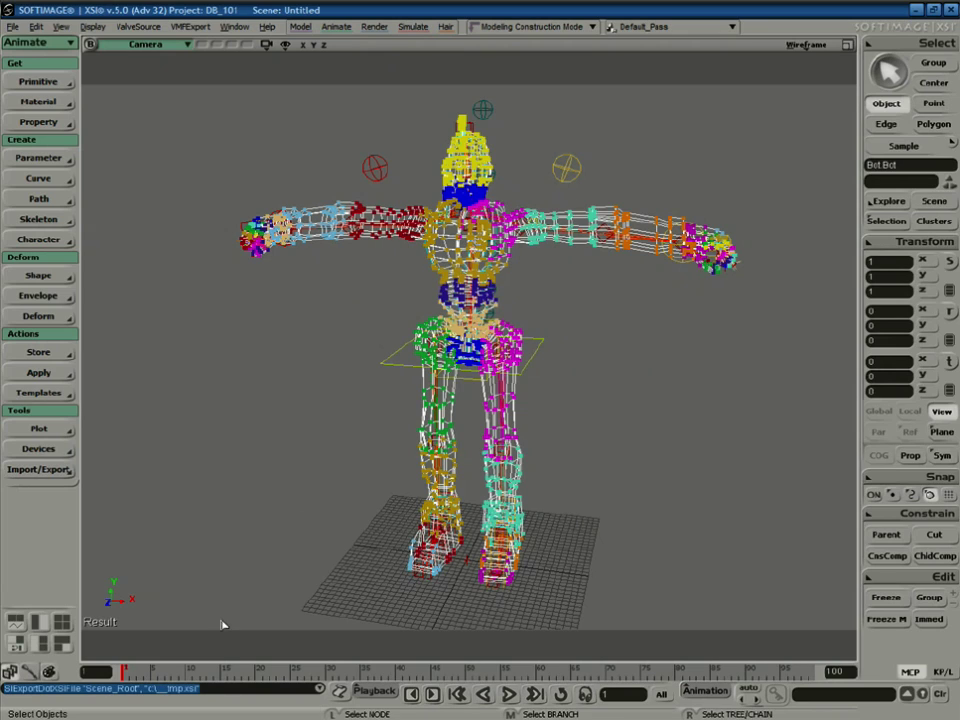
Clear the selection in XSI and switch to the Local Disk (C:) window
left_click_drag(282, 527, 295, 560)
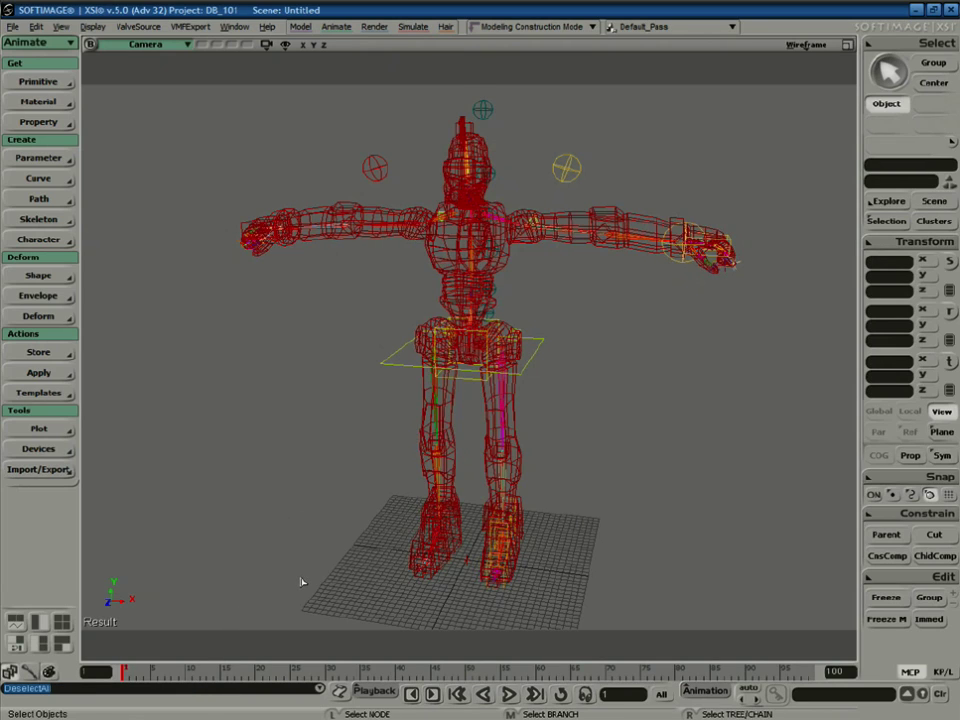
left_click(916, 9)
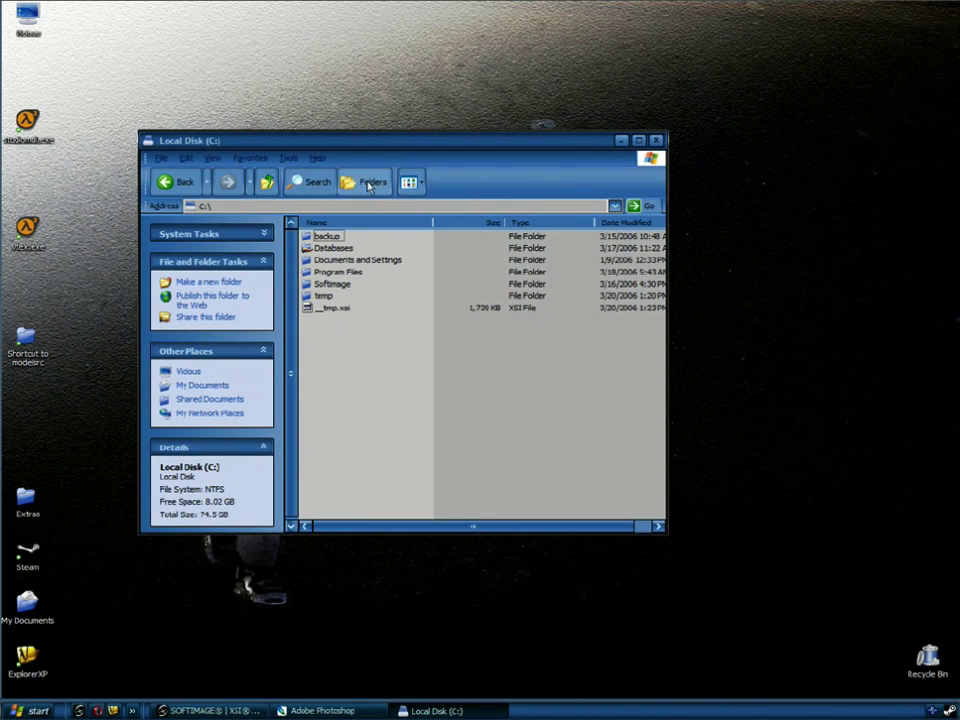
Browse from Program Files\Steam to the account's sourcesdk_content\hl2mp\modelsrc\humans_sdk\Male\Group03m folder and select bot.smd
double_click(318, 272)
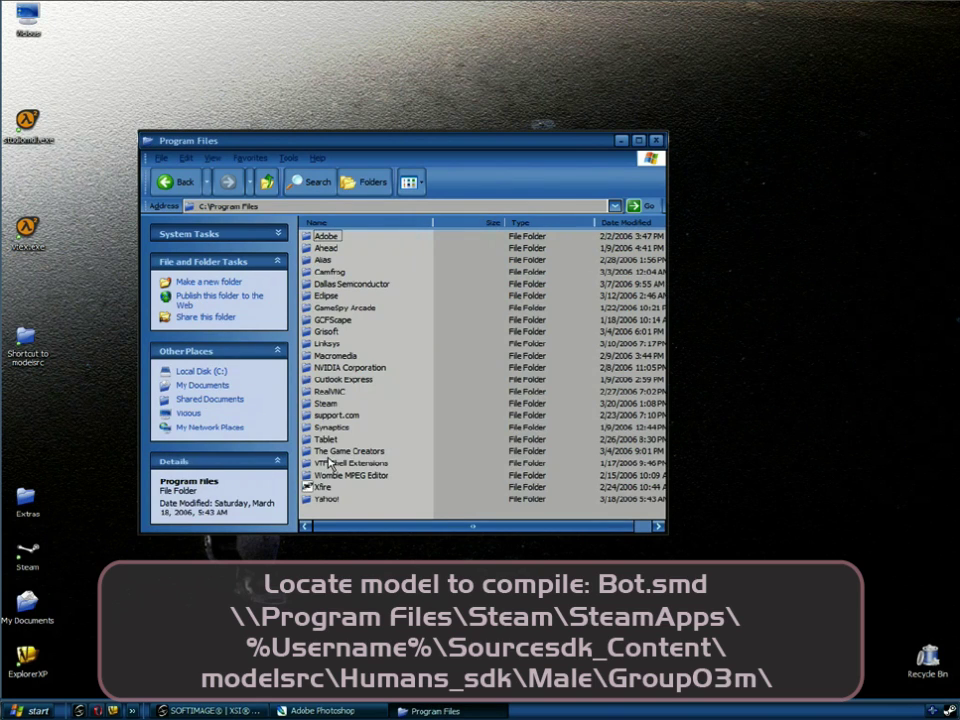
double_click(326, 403)
double_click(331, 236)
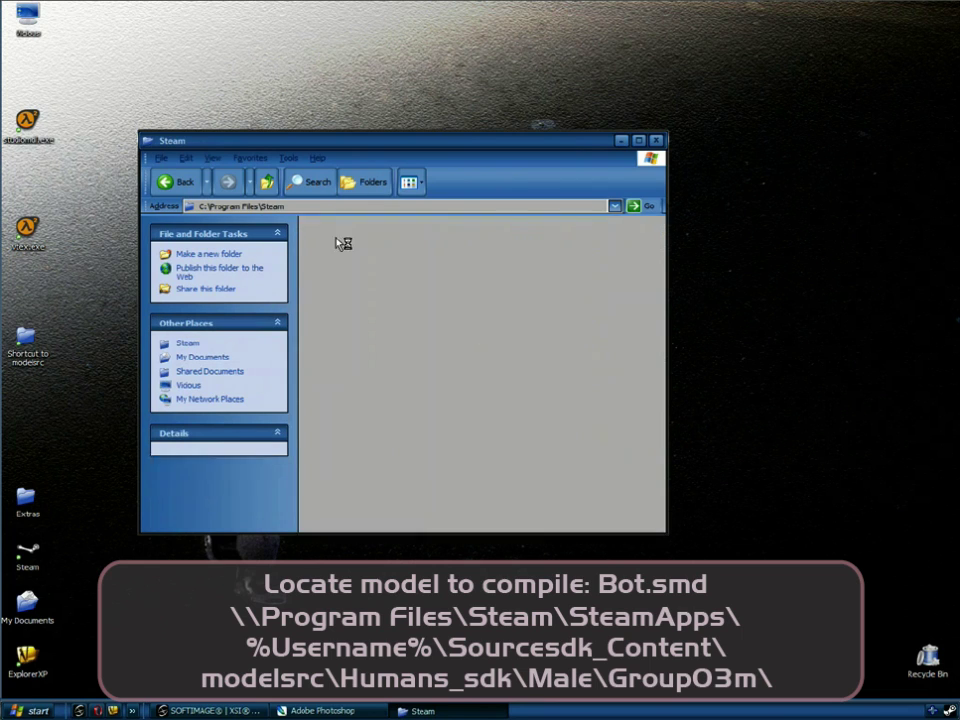
double_click(324, 261)
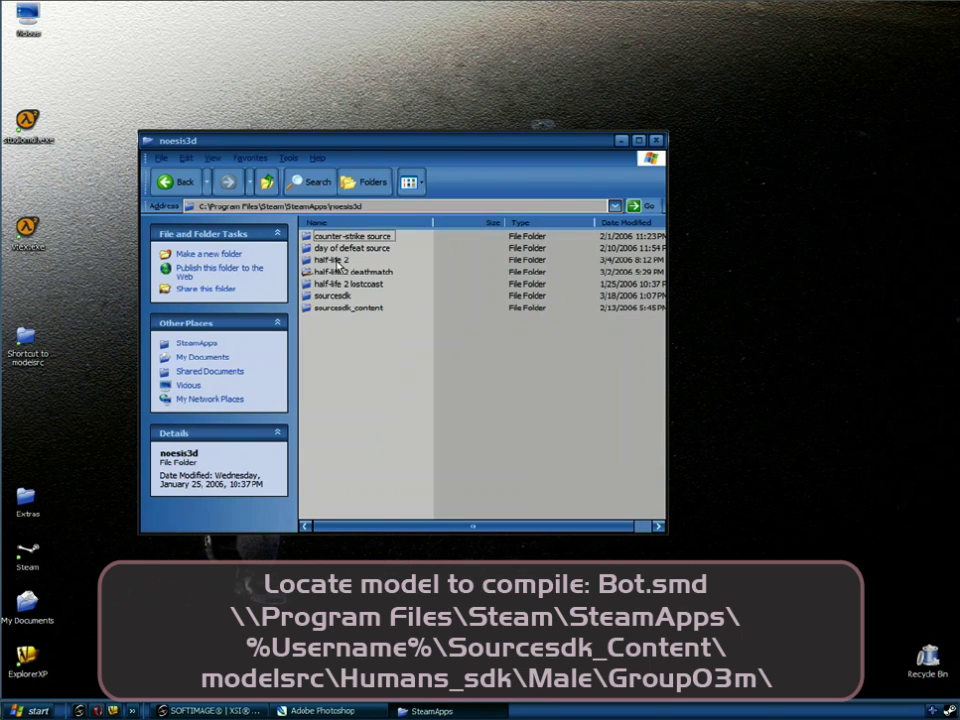
double_click(338, 309)
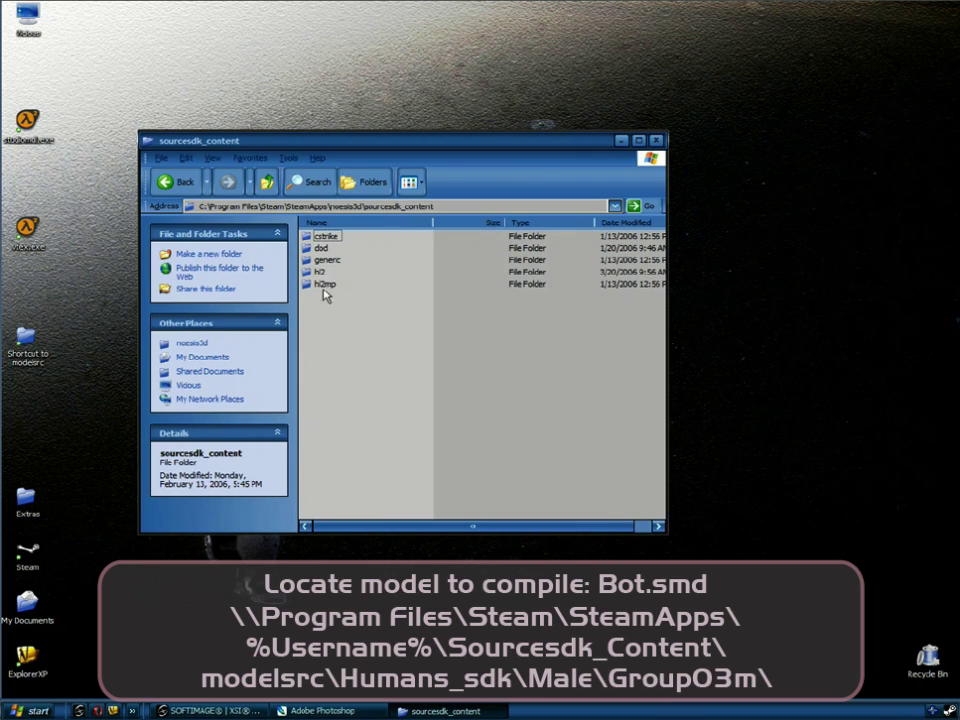
double_click(322, 284)
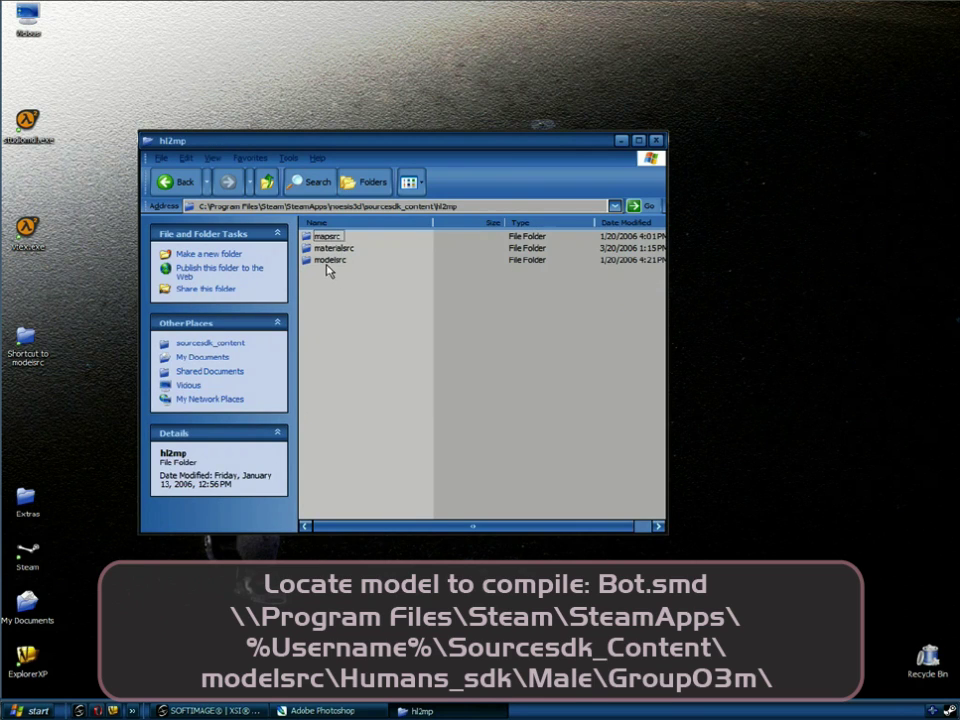
double_click(328, 261)
double_click(328, 248)
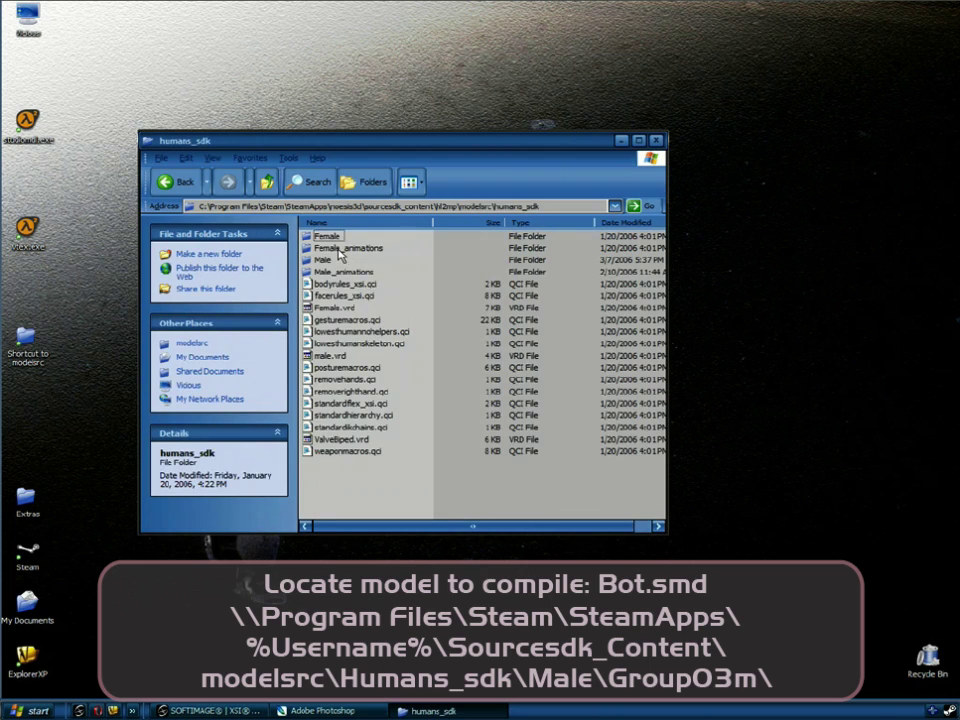
double_click(325, 261)
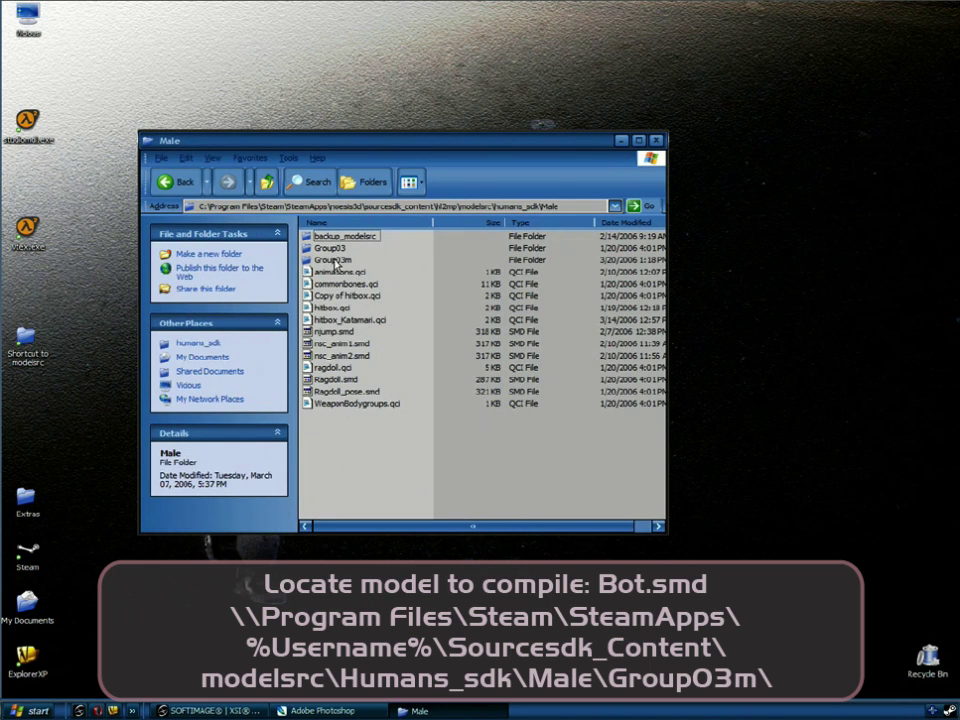
double_click(333, 260)
left_click(331, 248)
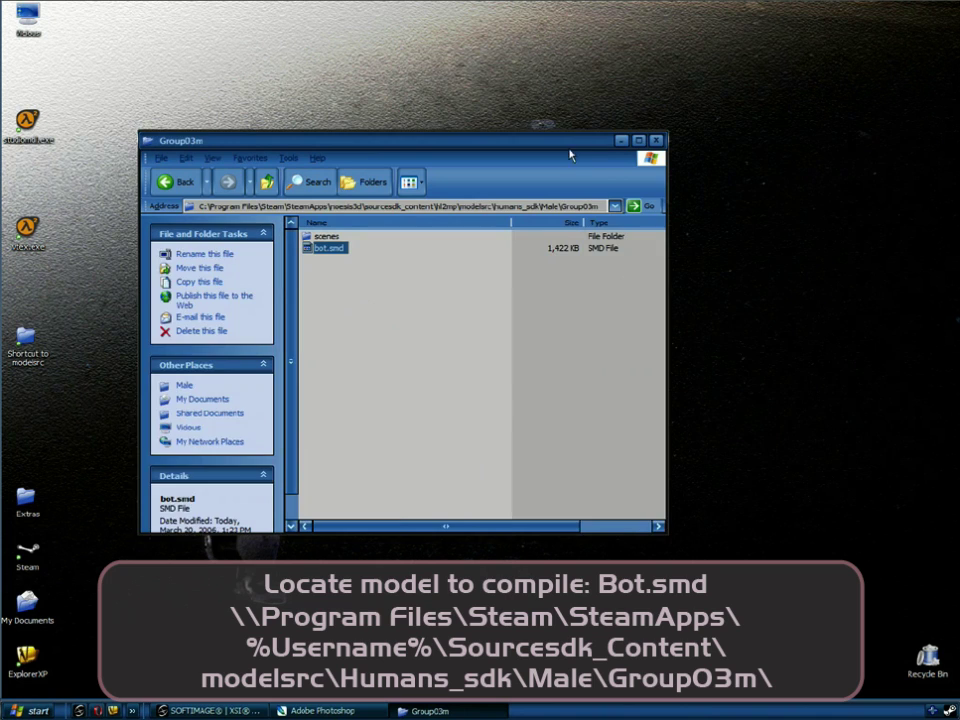
Shrink the Group03m folder window and place it at the desktop's upper-right area, leaving room for other windows
left_click_drag(569, 148, 818, 140)
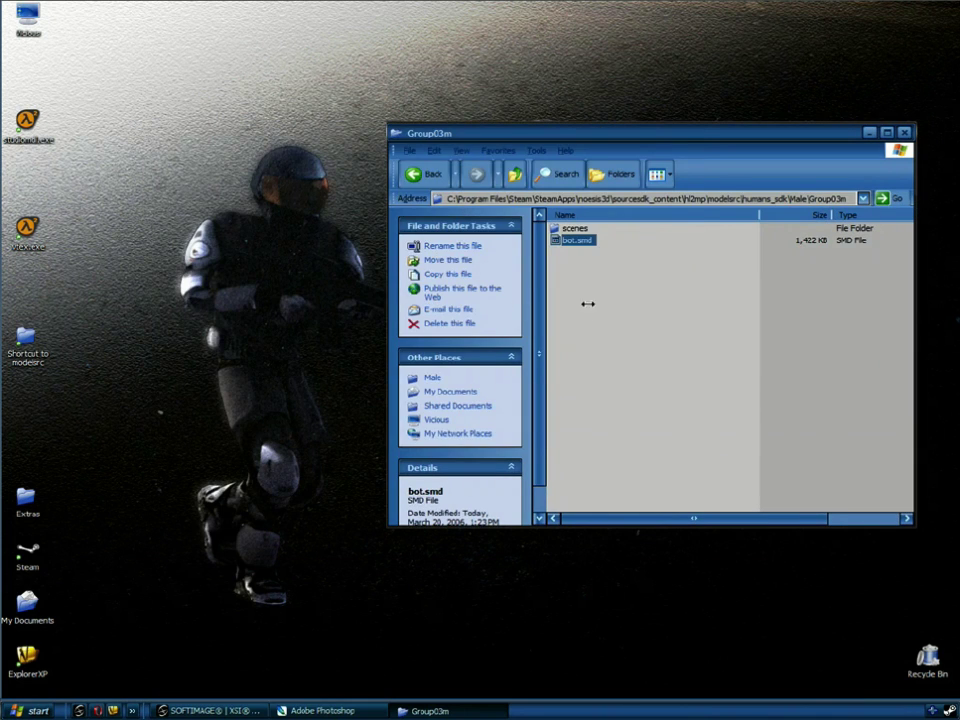
left_click_drag(588, 303, 700, 303)
left_click_drag(790, 143, 776, 75)
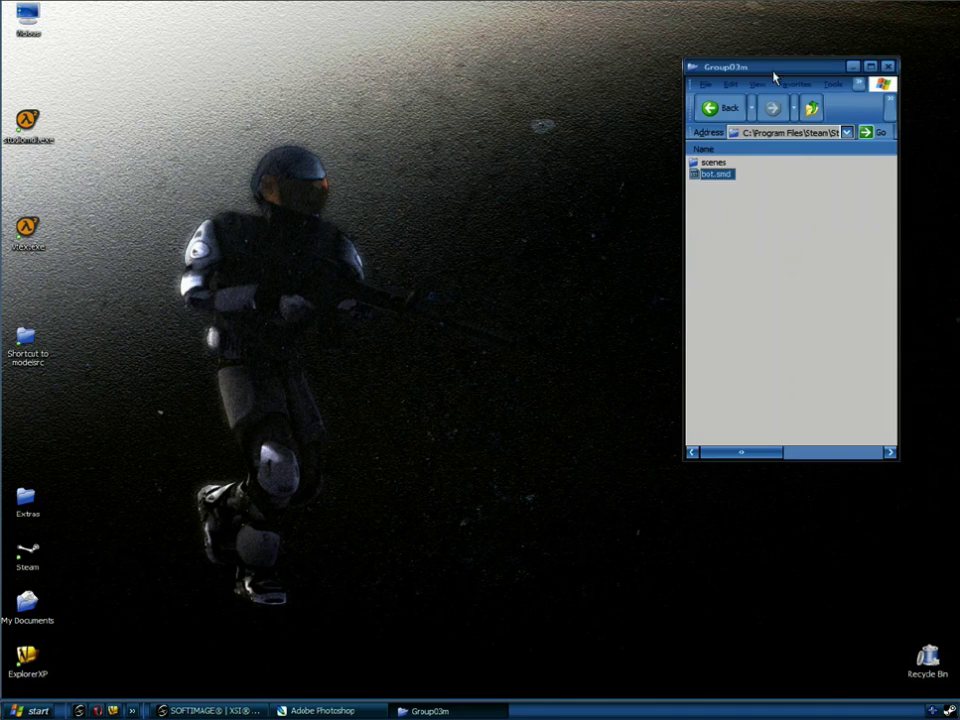
Open a second file window and browse through the Steam account's sourcesdk_content\hl2mp folder to materialsrc
double_click(27, 18)
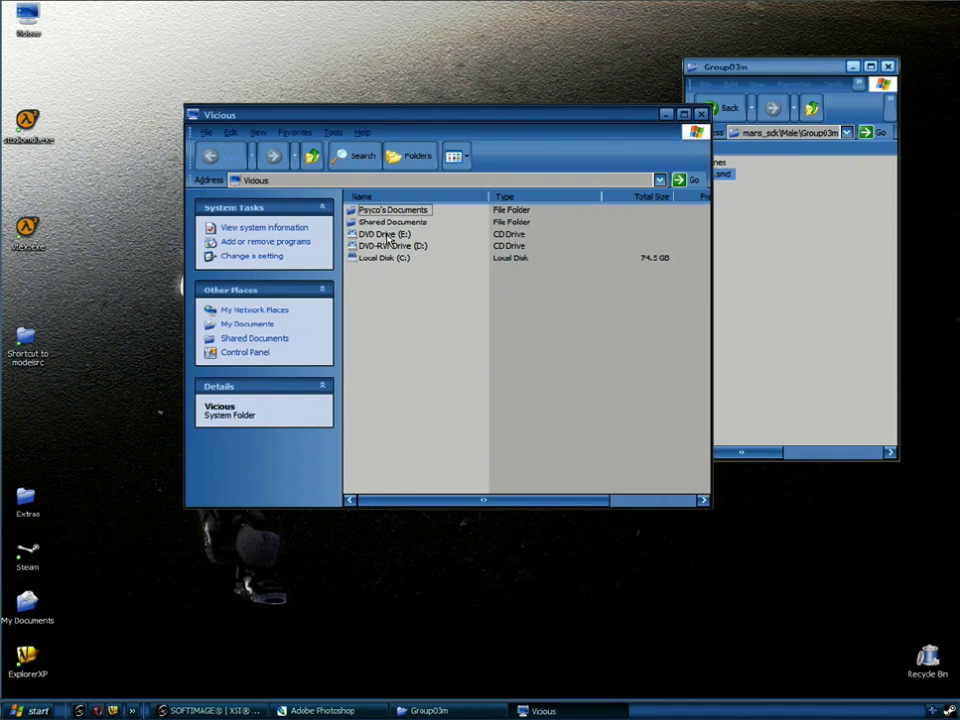
double_click(382, 210)
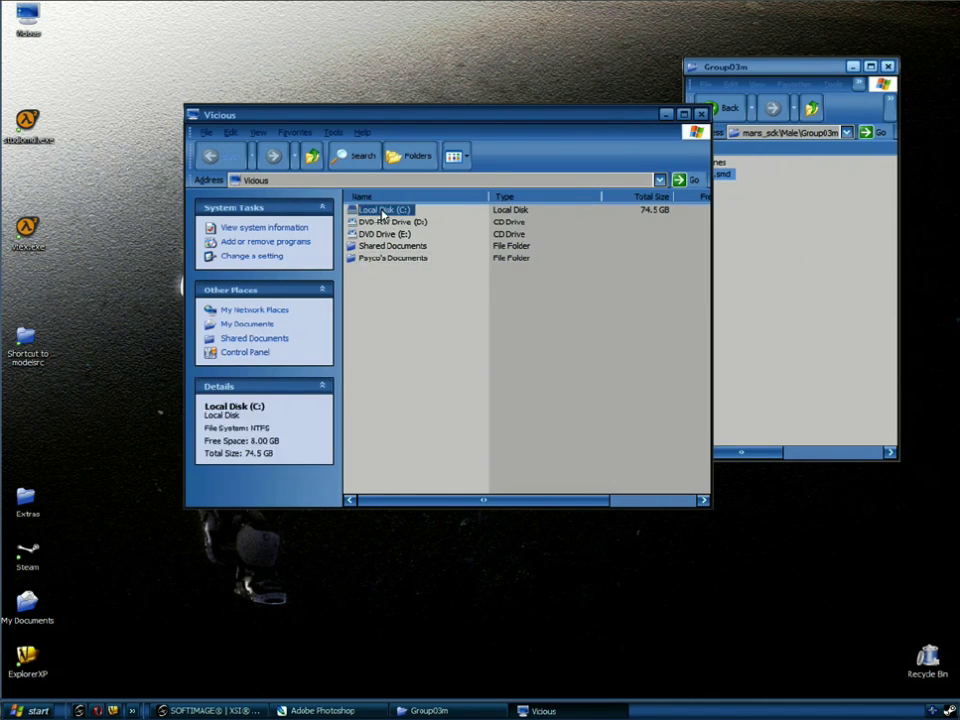
double_click(378, 247)
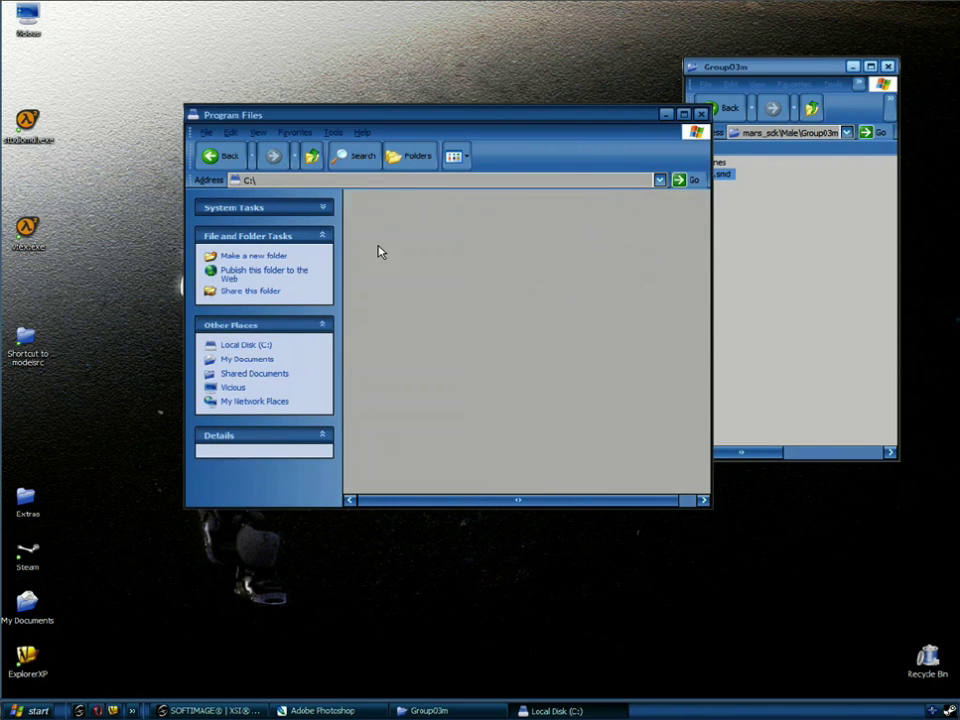
double_click(370, 377)
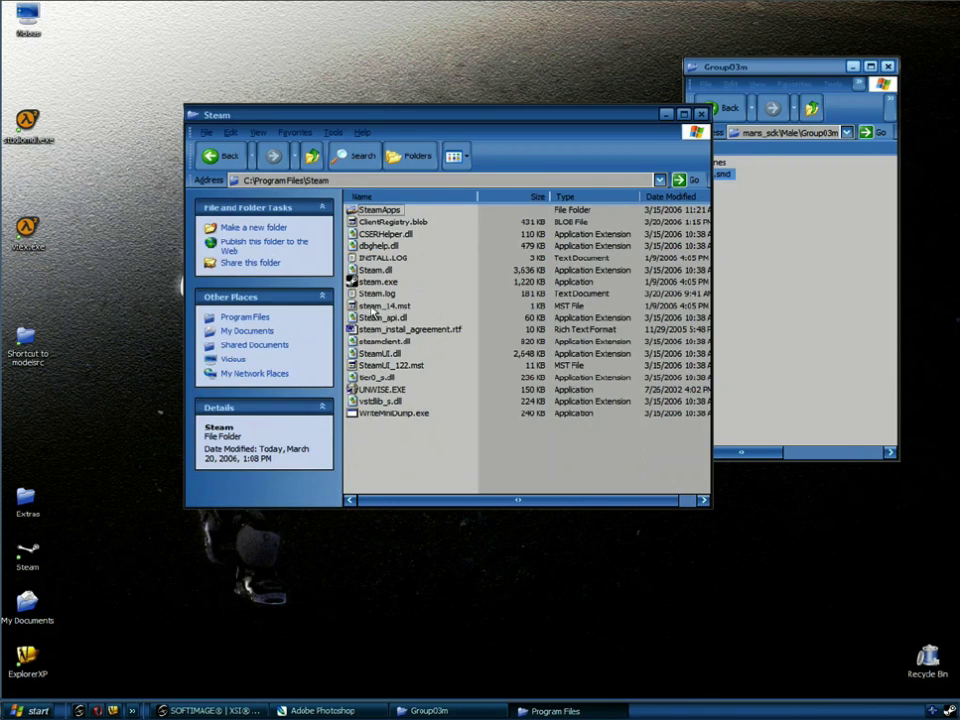
double_click(374, 210)
double_click(374, 233)
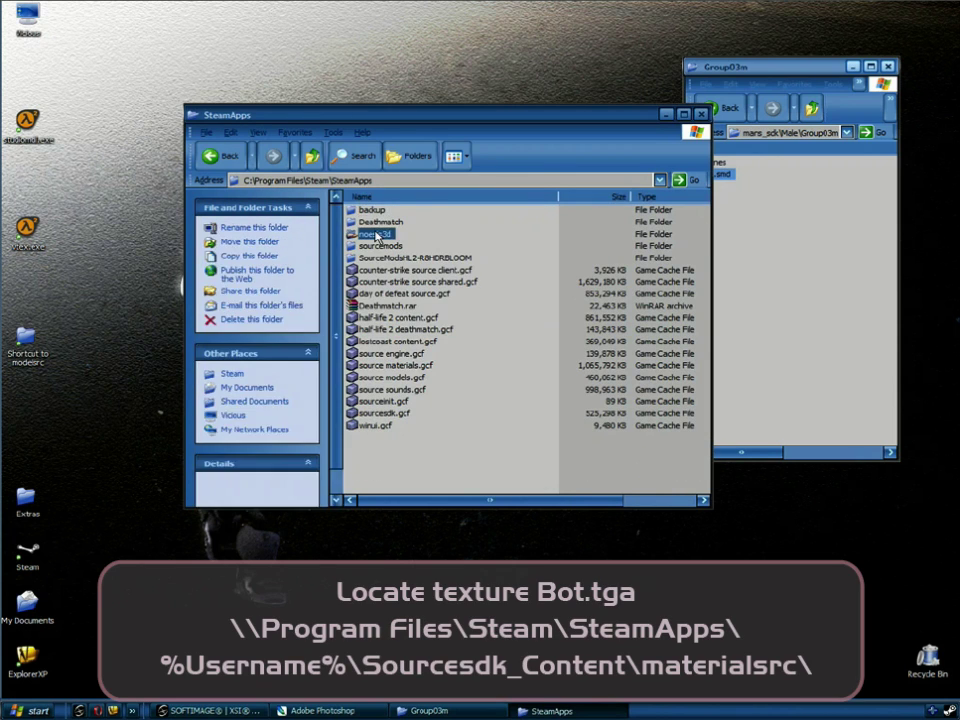
double_click(386, 281)
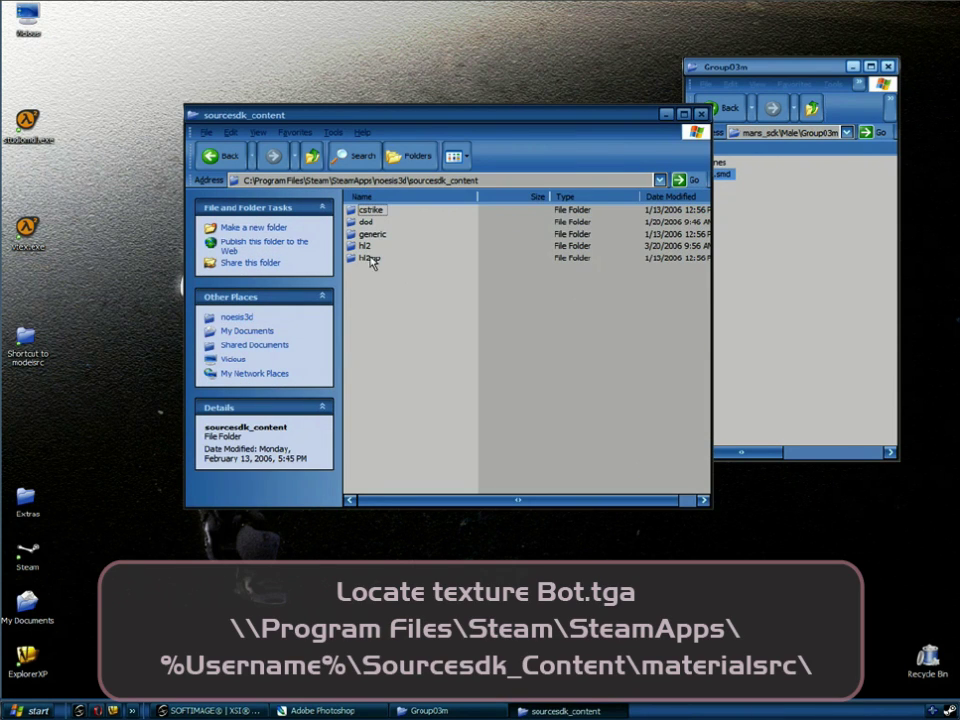
double_click(365, 260)
double_click(370, 221)
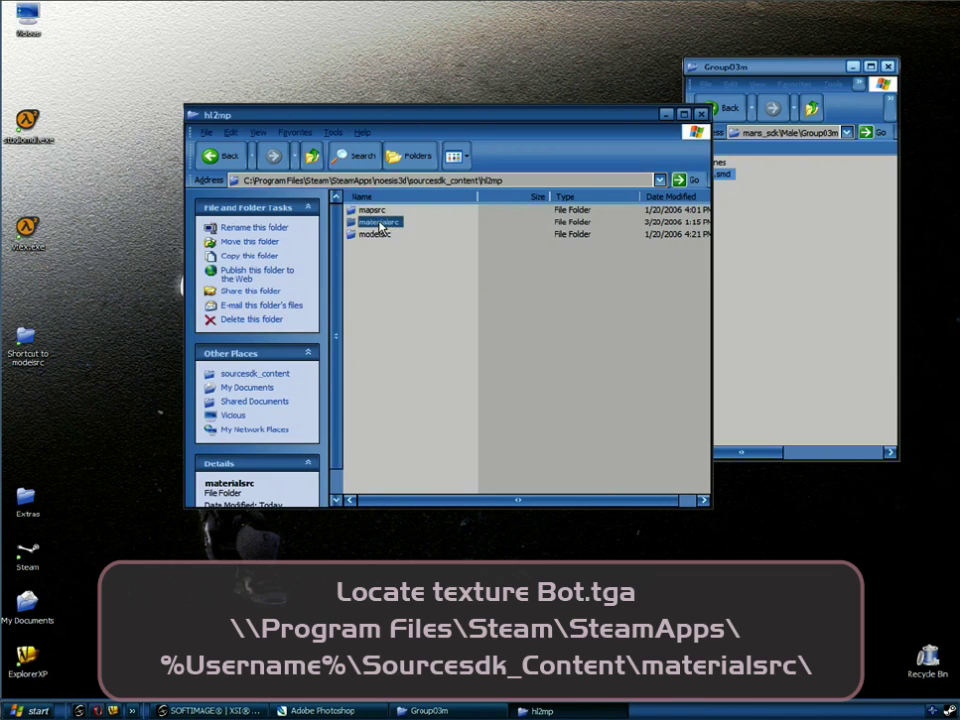
Compile bot.tga from materialsrc with the vtex.exe desktop shortcut, dismiss its console, and shrink the materialsrc window beside Group03m
left_click_drag(396, 122, 775, 196)
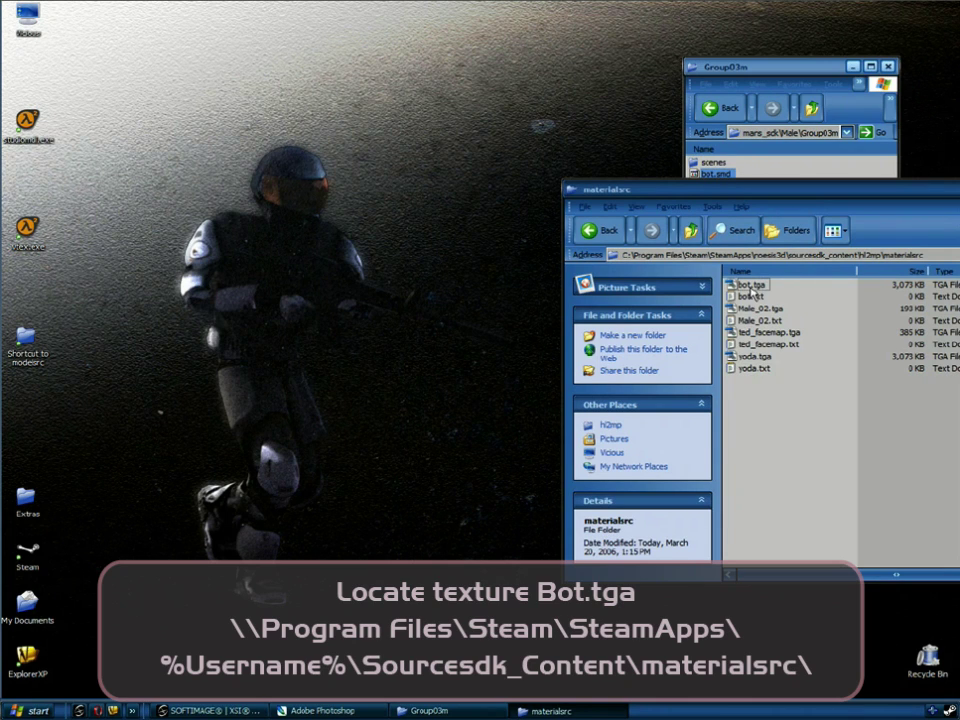
left_click_drag(752, 287, 27, 230)
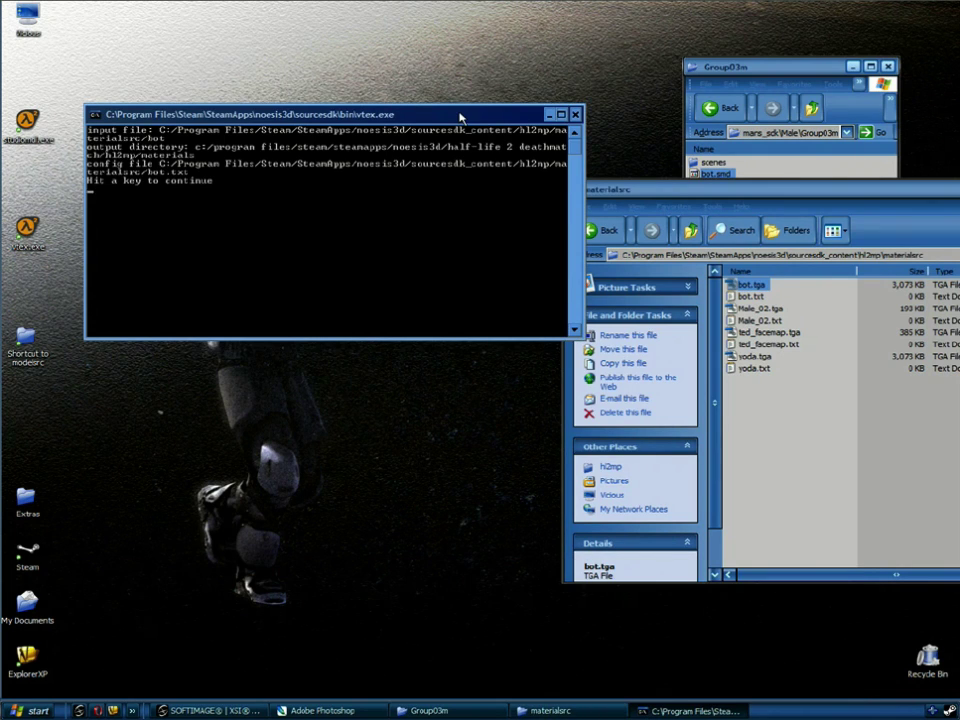
key("Return")
left_click_drag(793, 193, 348, 145)
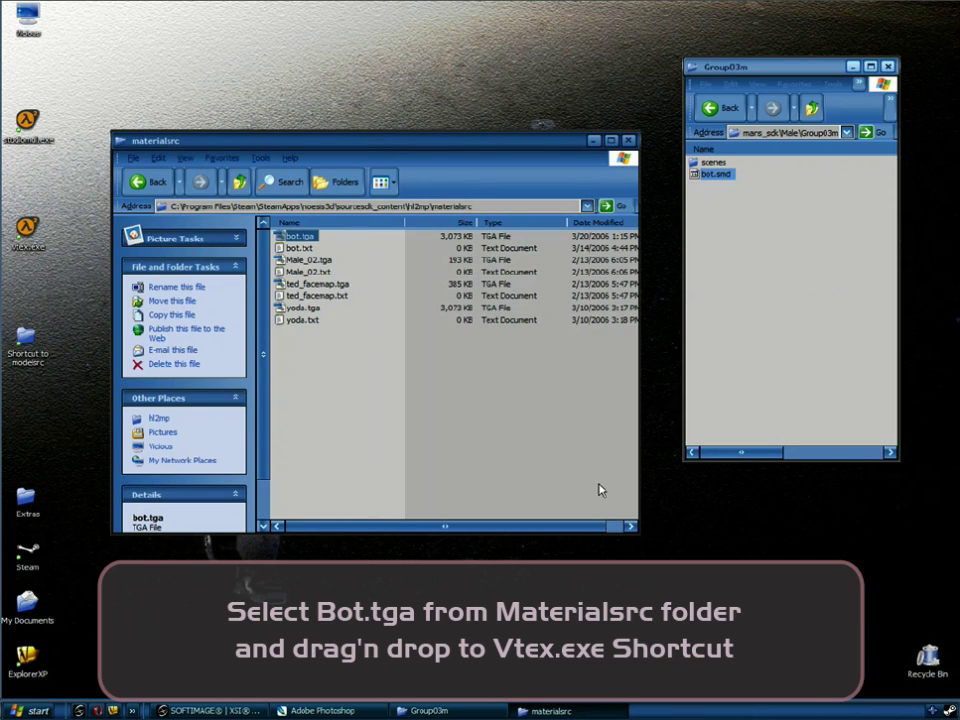
left_click_drag(638, 531, 336, 518)
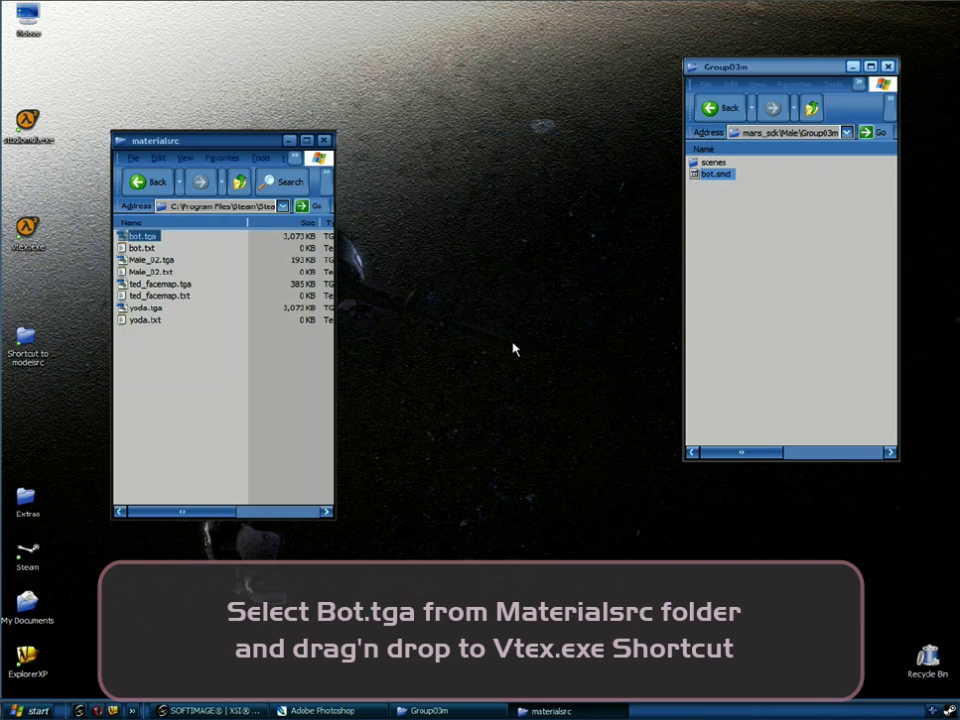
Create a new text document in the Group03m folder, name it bot.qc, and accept the extension change
left_click(705, 221)
right_click(708, 224)
mouse_move(735, 335)
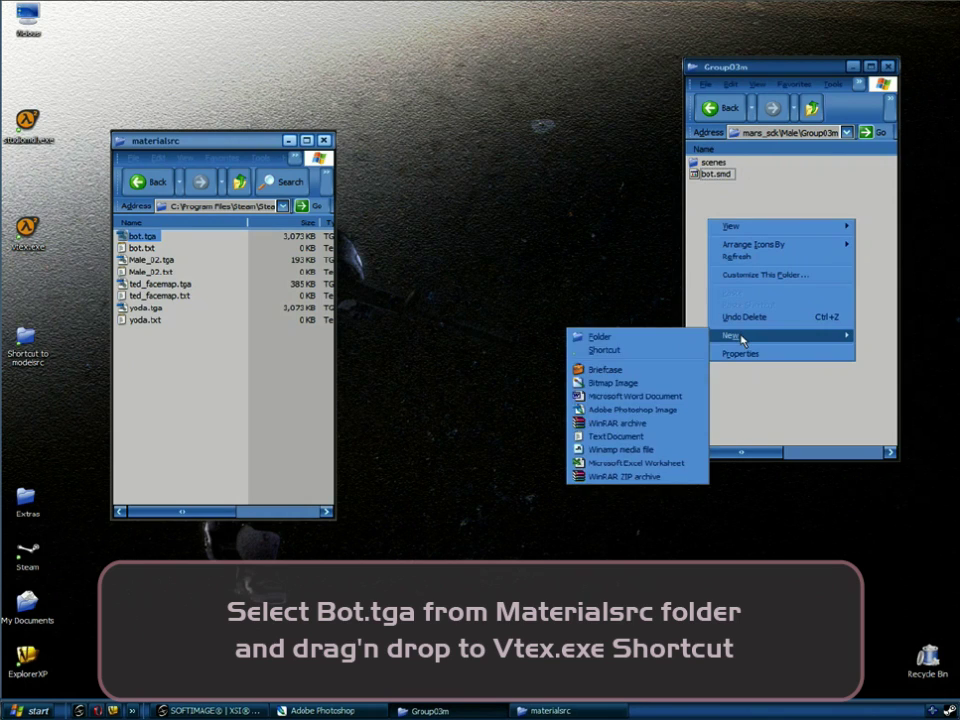
left_click(621, 437)
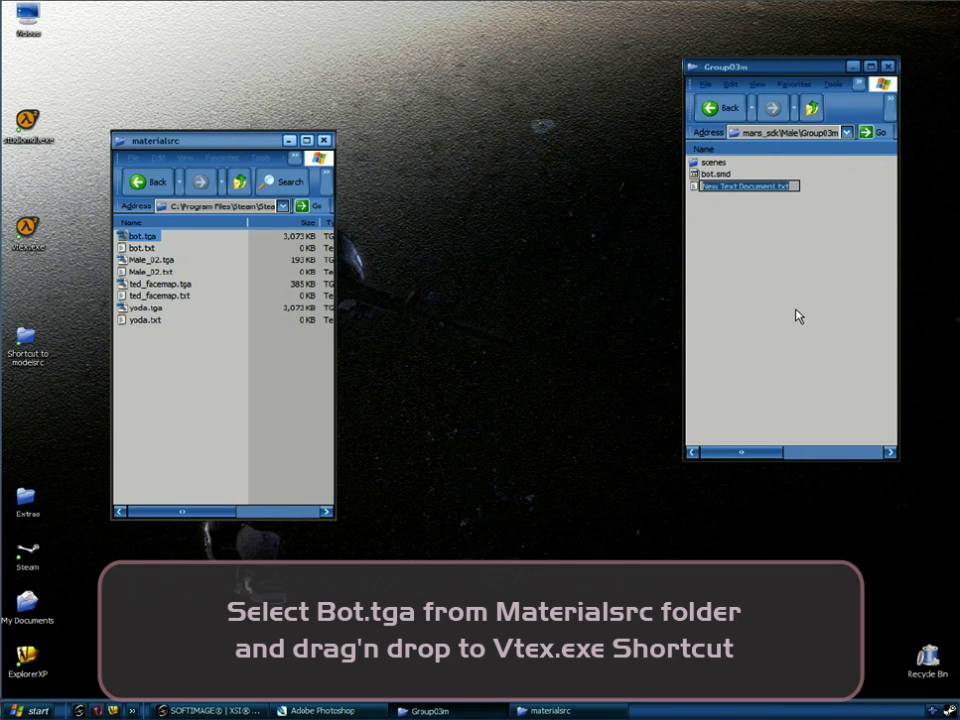
type("bot.qc")
key("Return")
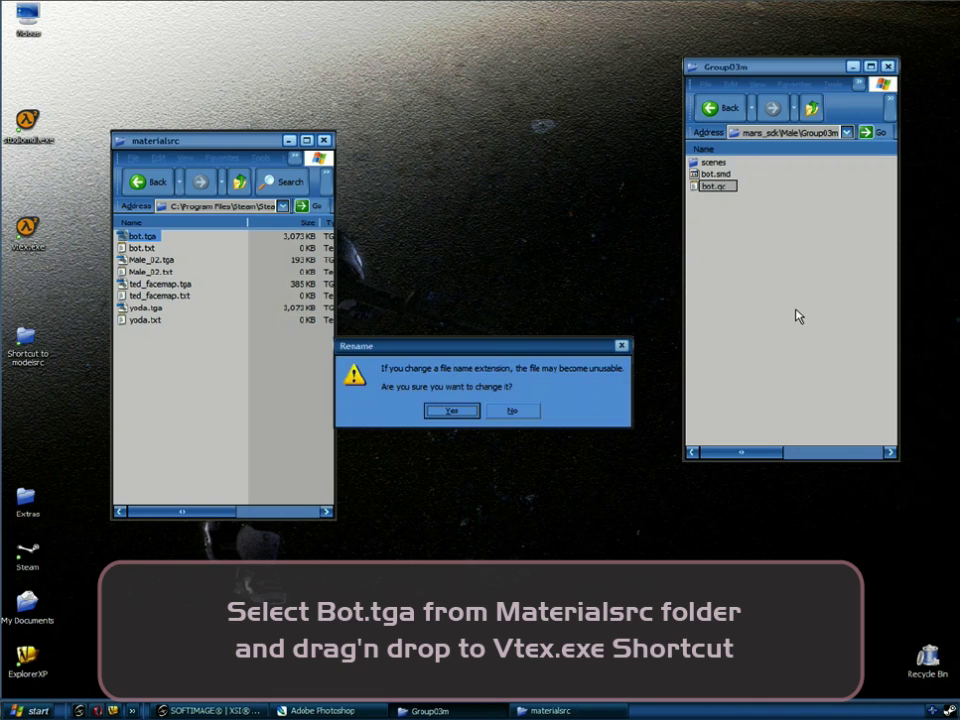
key("Return")
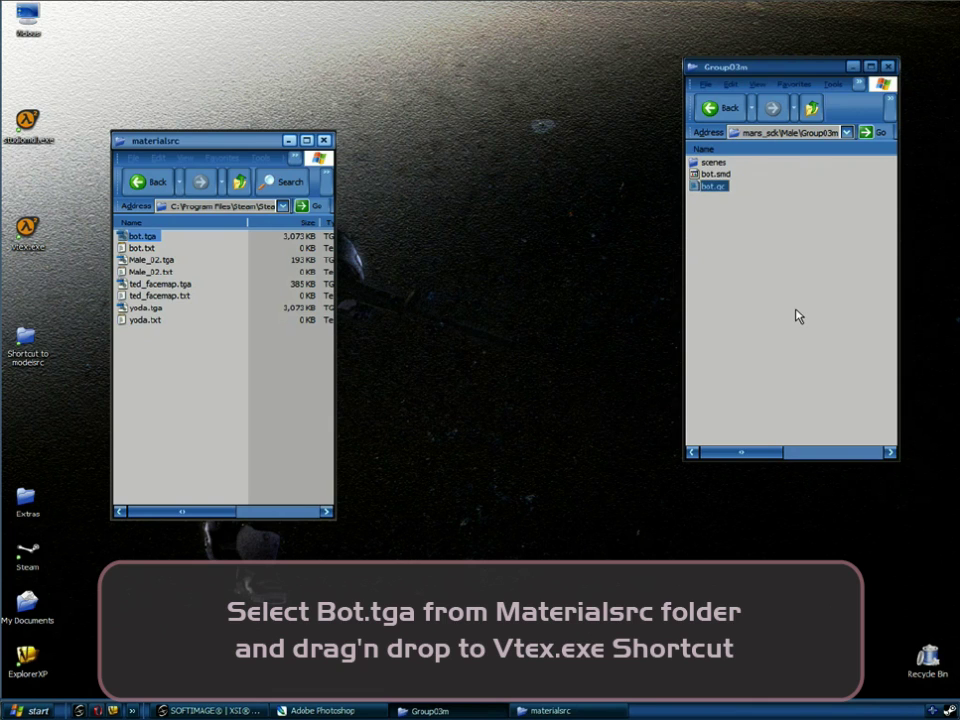
Open bot.qc in Notepad and move its window aside to uncover the desktop shortcuts
double_click(706, 188)
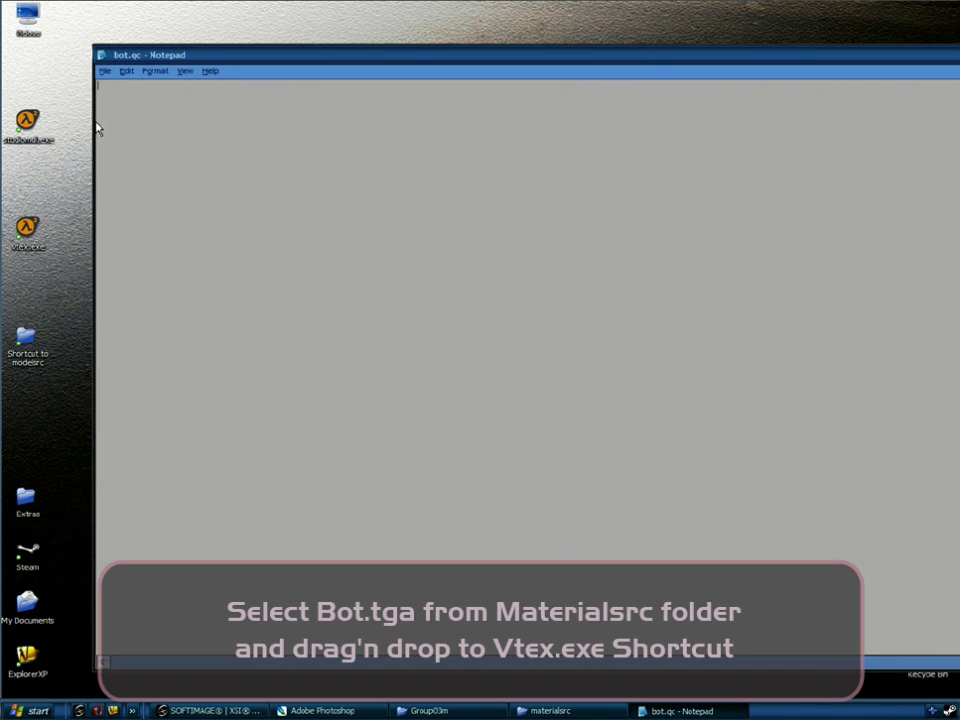
left_click_drag(563, 141, 622, 141)
mouse_move(718, 53)
left_mouse_down()
mouse_move(900, 55)
mouse_move(920, 18)
mouse_move(709, 31)
left_mouse_up()
left_click(451, 251)
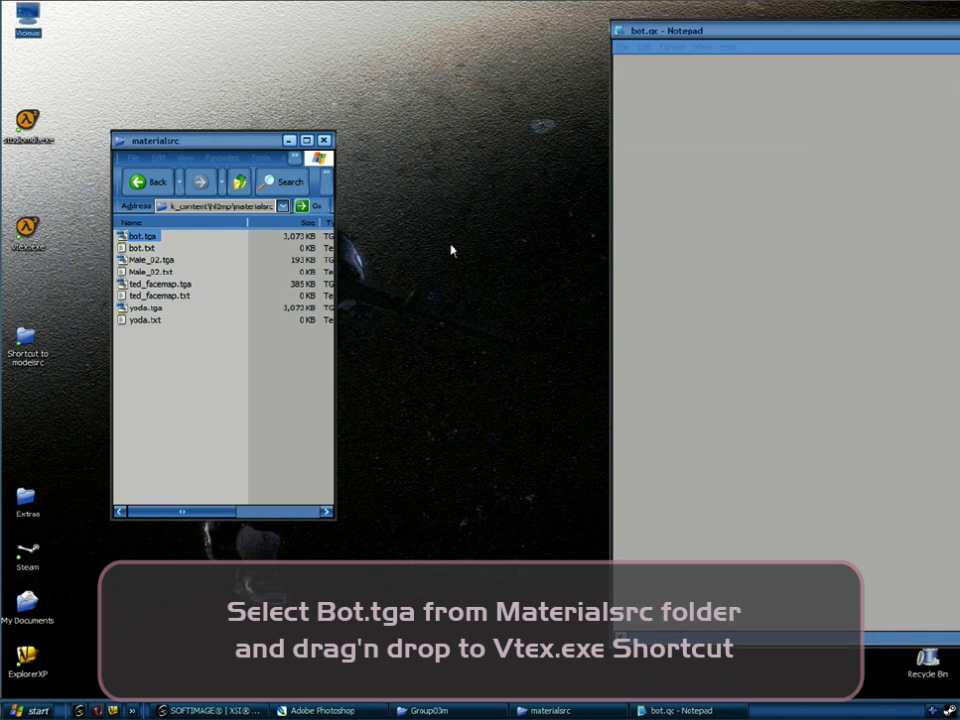
Open sample-QC.qc from the desktop's Extras\SDK_Samples folder, copy its entire text, and close the file
double_click(26, 500)
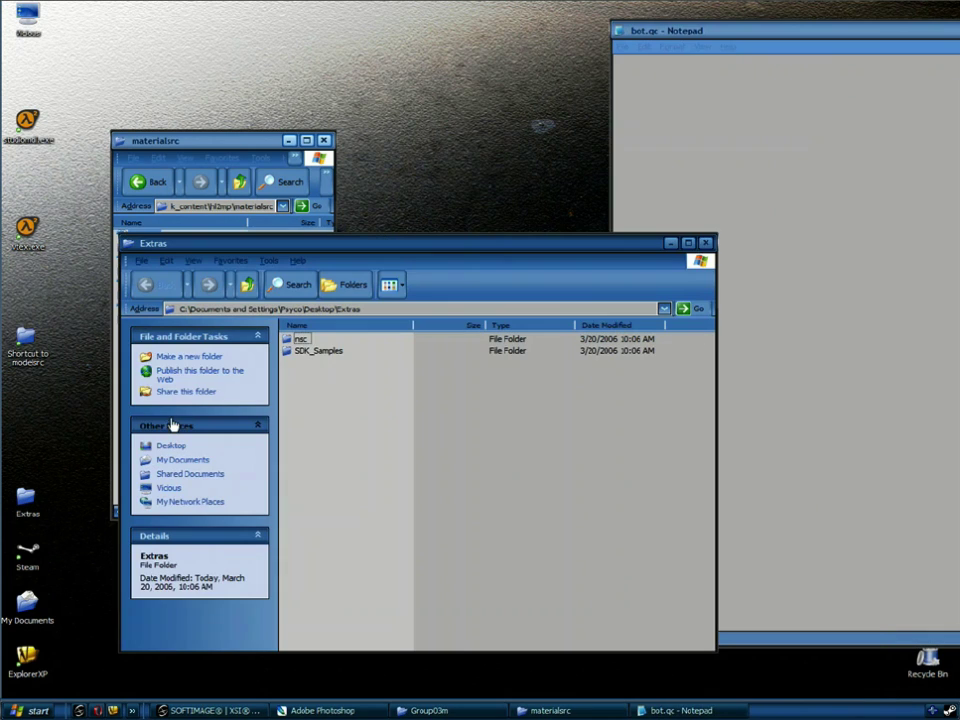
double_click(301, 352)
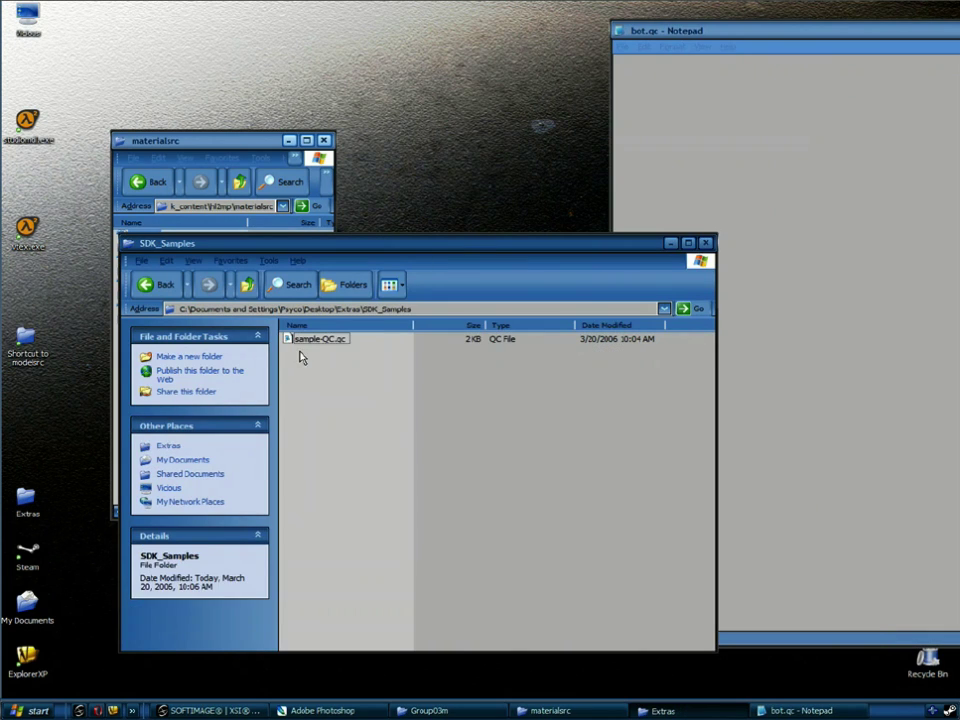
double_click(304, 338)
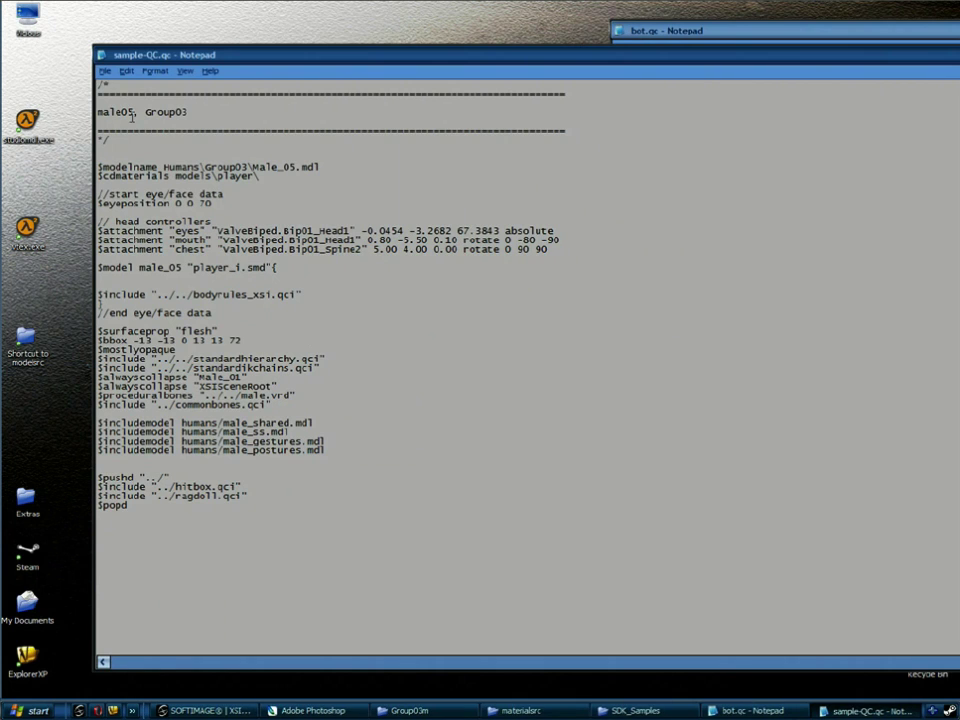
left_click_drag(150, 527, 56, 66)
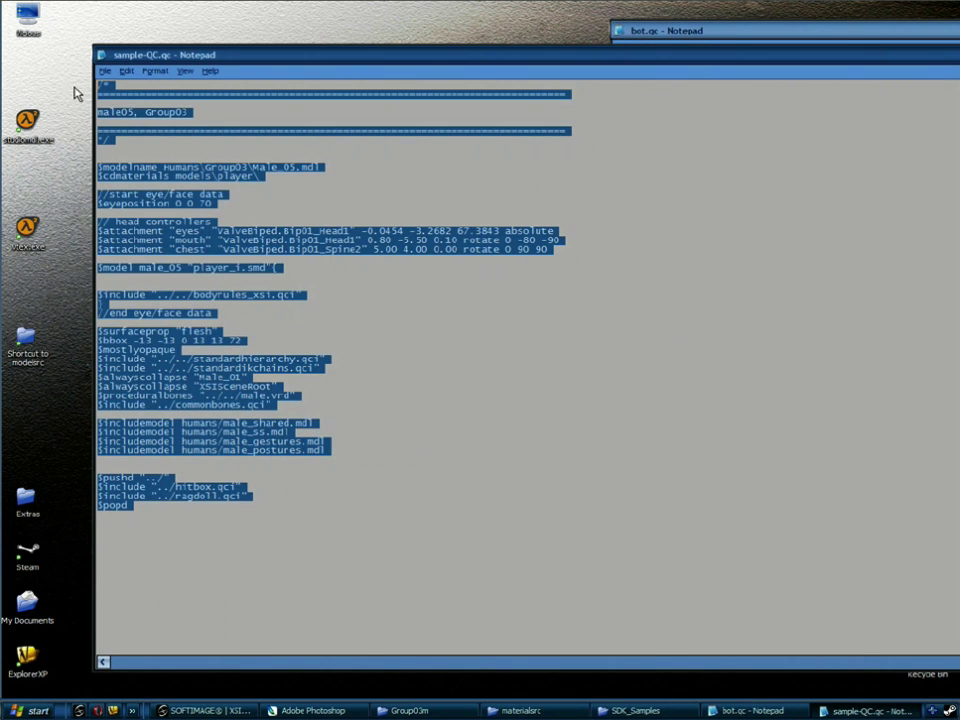
double_click(102, 56)
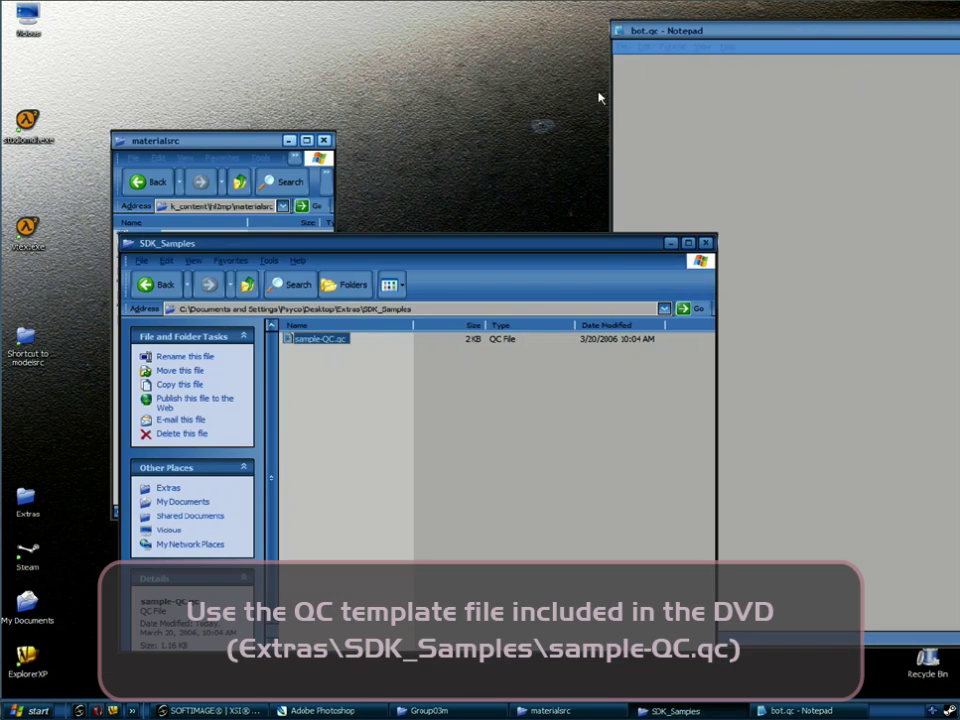
Paste the sample QC text into bot.qc, minimize the SDK_Samples window, and bring the Notepad window fully into view
left_click(649, 115)
right_click(649, 115)
left_click(675, 176)
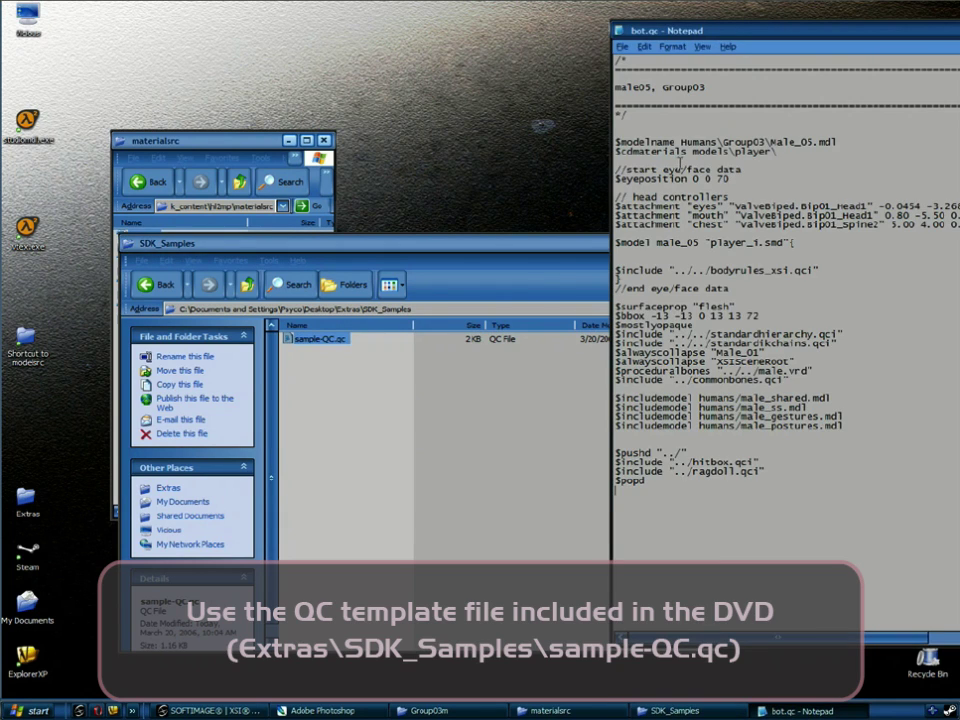
left_click_drag(556, 247, 454, 254)
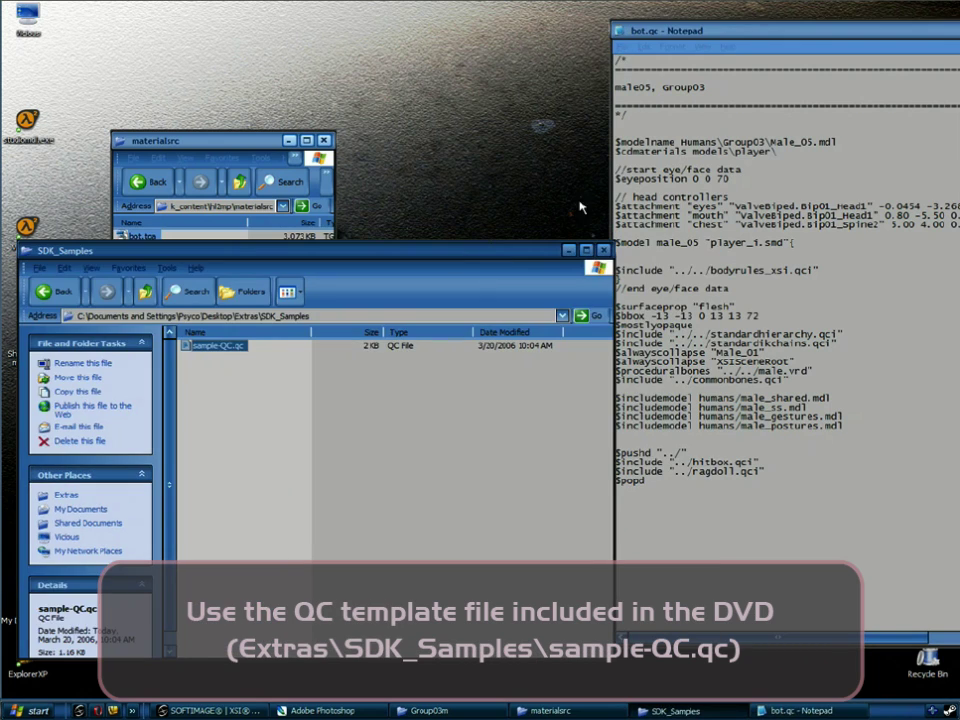
left_click(568, 251)
left_click_drag(706, 31, 464, 42)
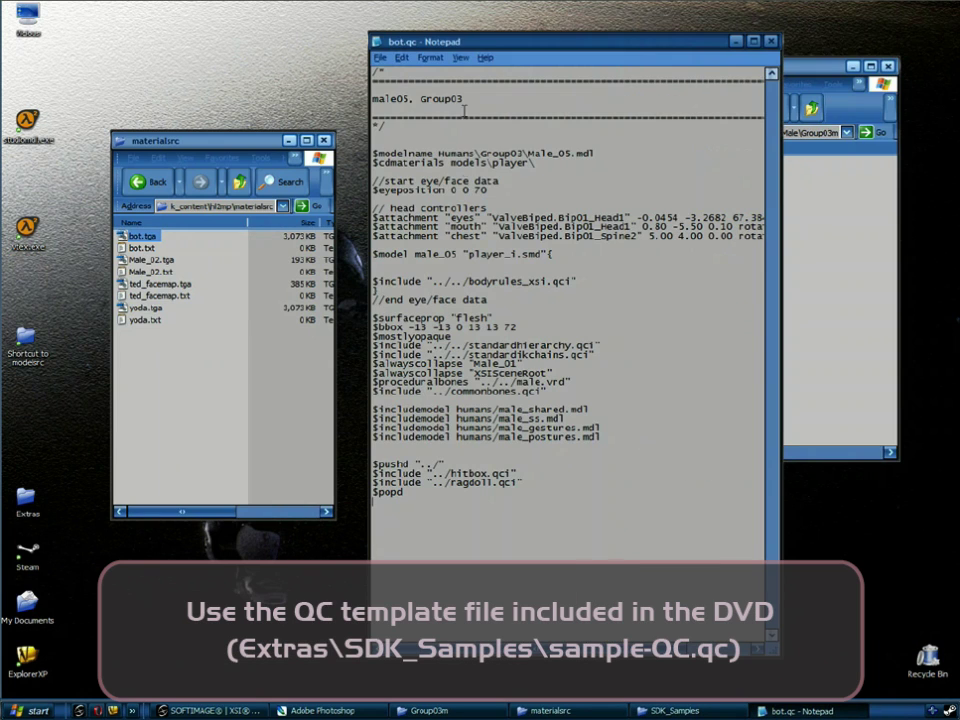
Set $modelname to Models\Bot\Bot.mdl and $cdmaterials to models\Bot\ in bot.qc
left_click_drag(476, 152, 445, 153)
type("Models")
key("Delete")
key("Delete")
key("Delete")
key("Delete")
key("Delete")
key("Delete")
key("Delete")
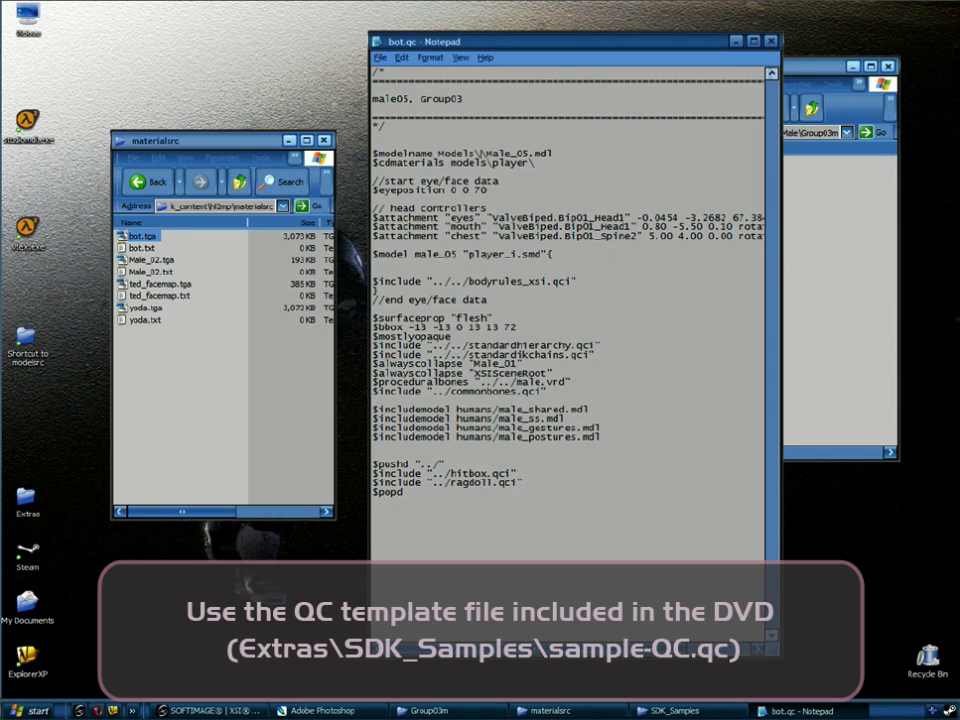
type("Bot")
key("Right")
key("Delete")
key("Delete")
key("Delete")
key("Delete")
key("Delete")
key("Delete")
key("Delete")
type("Bot")
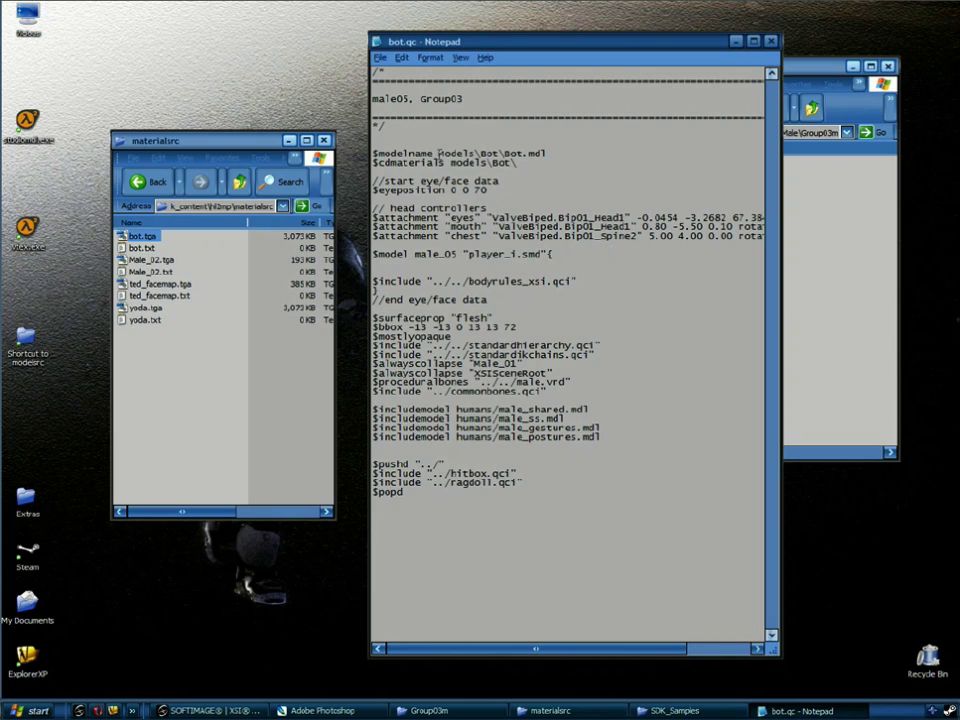
Change the $model line to use Bot and "Bot.smd", save the changes, and close bot.qc
double_click(432, 250)
type("Bot")
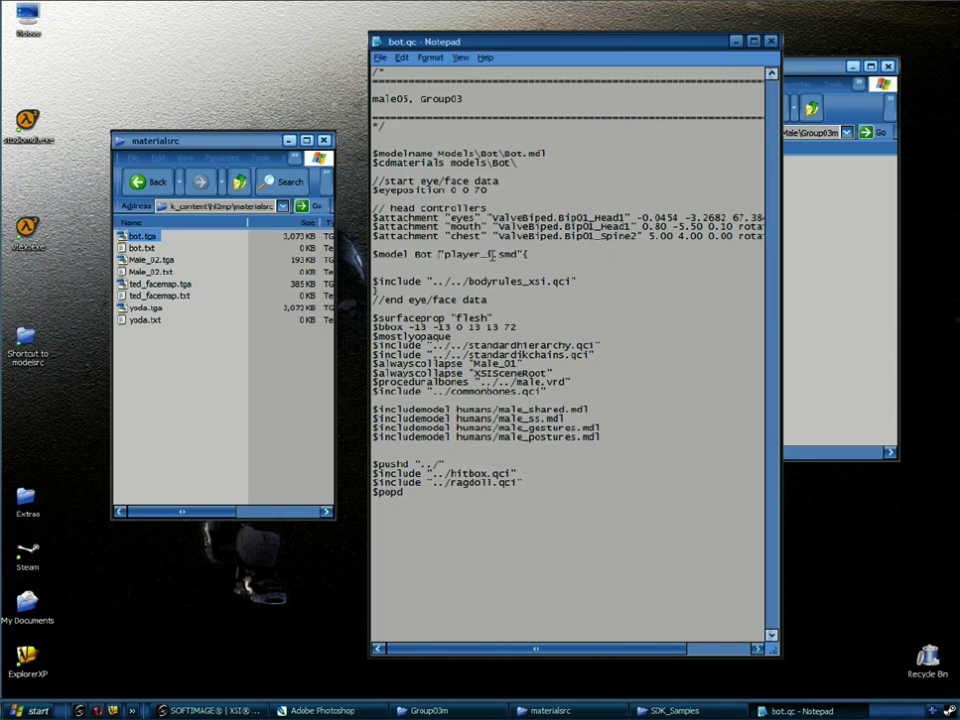
left_click_drag(484, 255, 443, 256)
type("Bot")
left_click(769, 42)
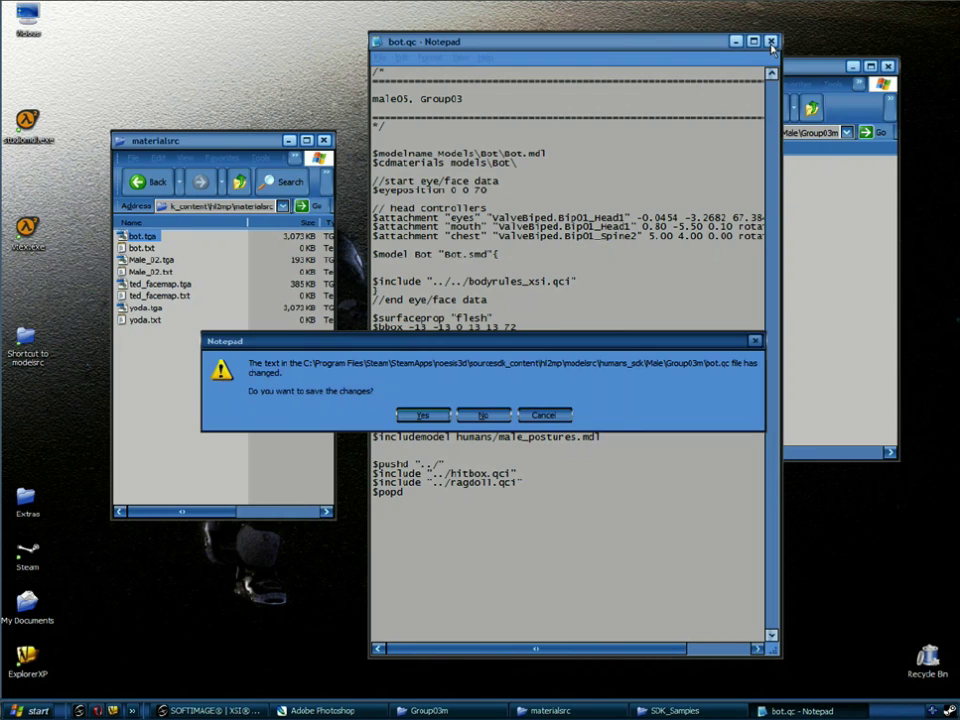
left_click(424, 415)
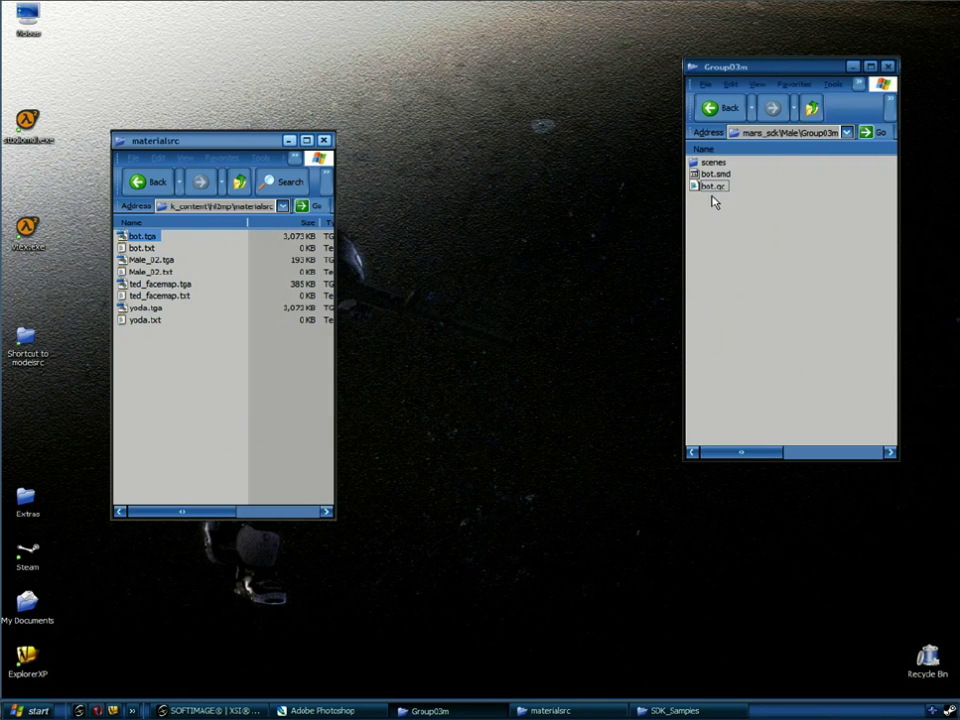
Browse from the materialsrc folder to half-life 2 deathmatch\hl2mp\materials\models, enlarging the folder window
left_click_drag(272, 143, 499, 147)
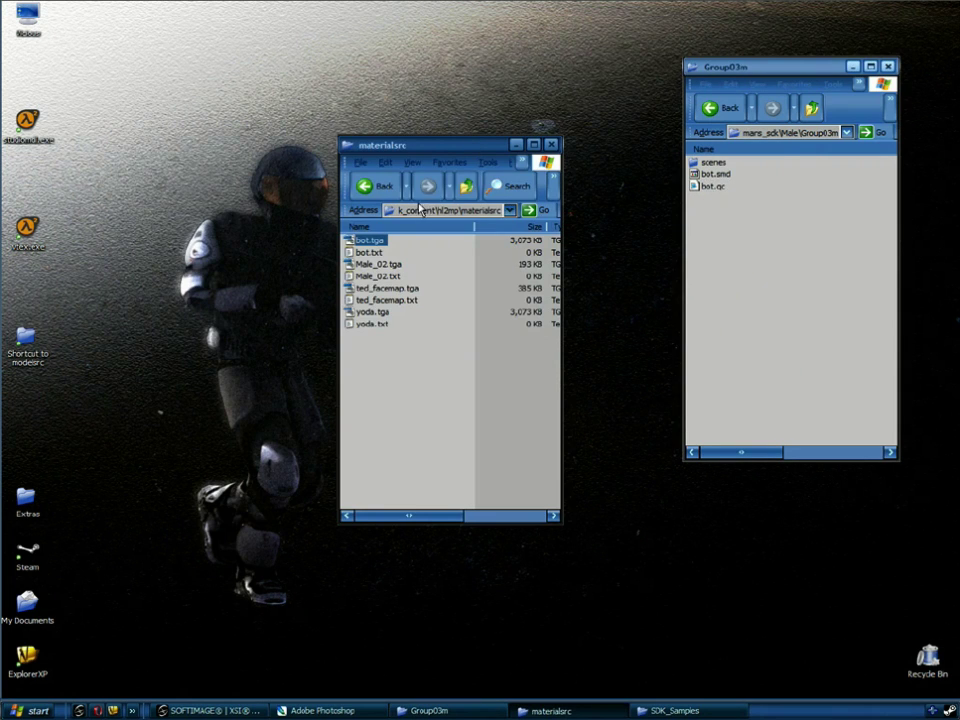
key("BackSpace")
key("BackSpace")
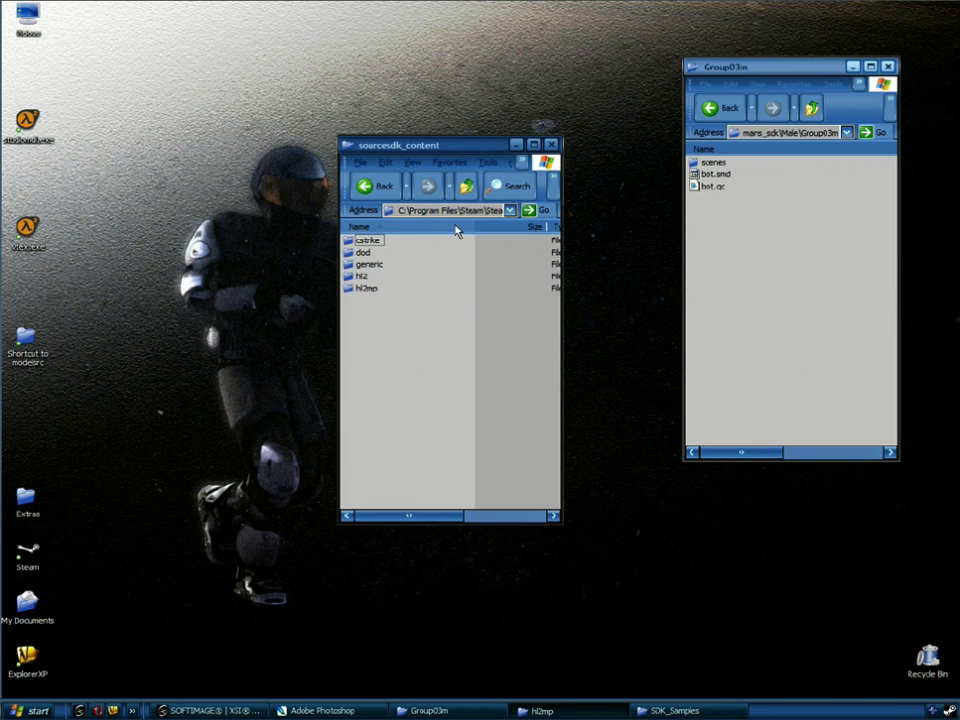
left_click(465, 187)
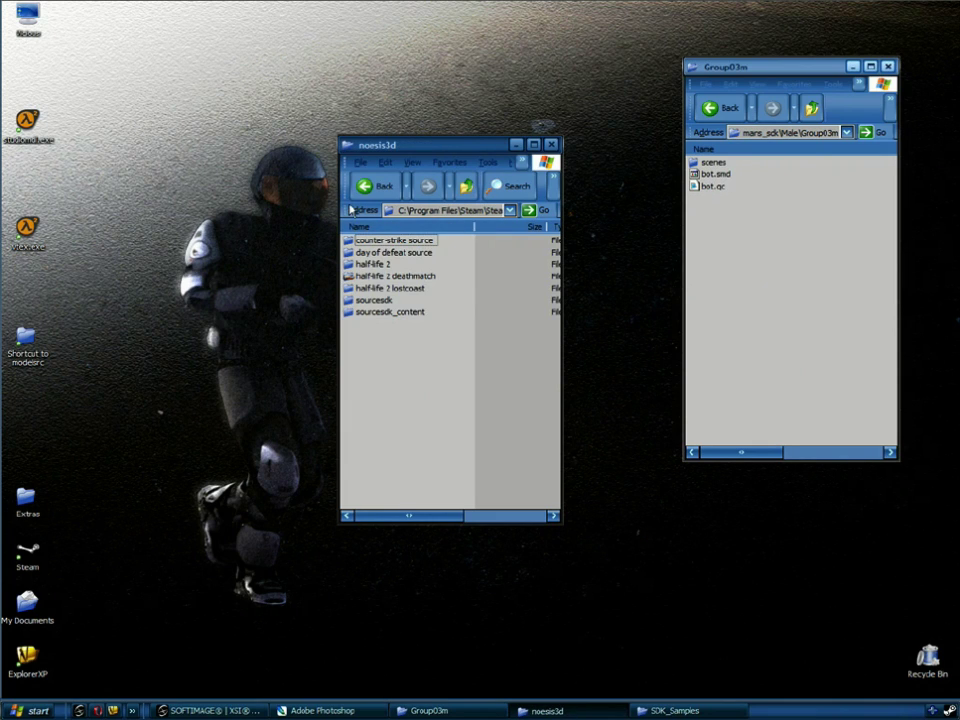
left_click_drag(338, 203, 176, 205)
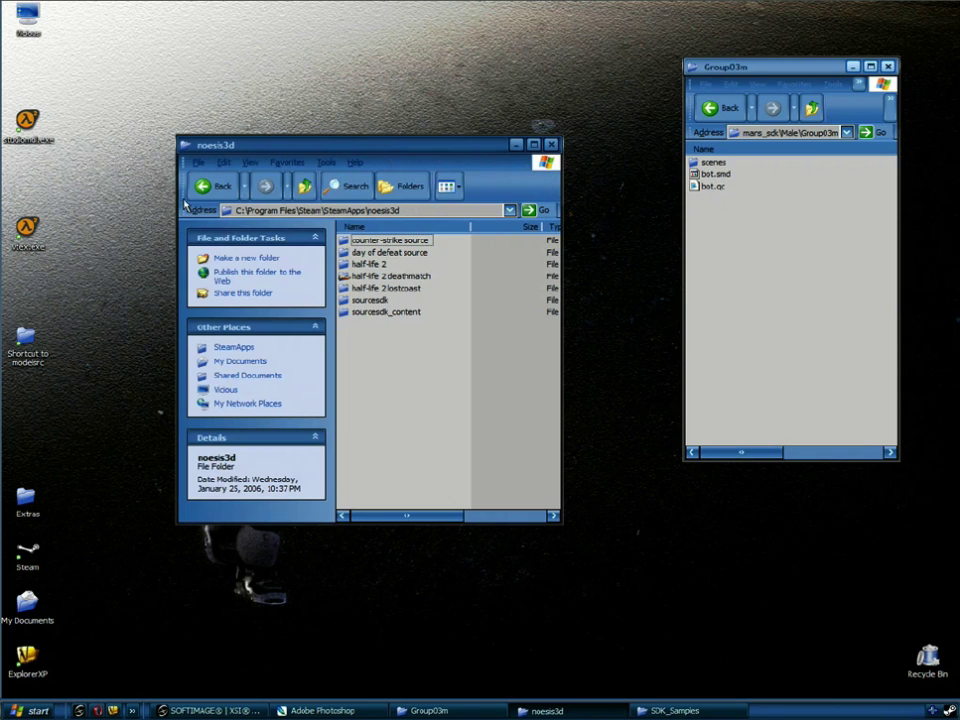
double_click(401, 280)
double_click(362, 268)
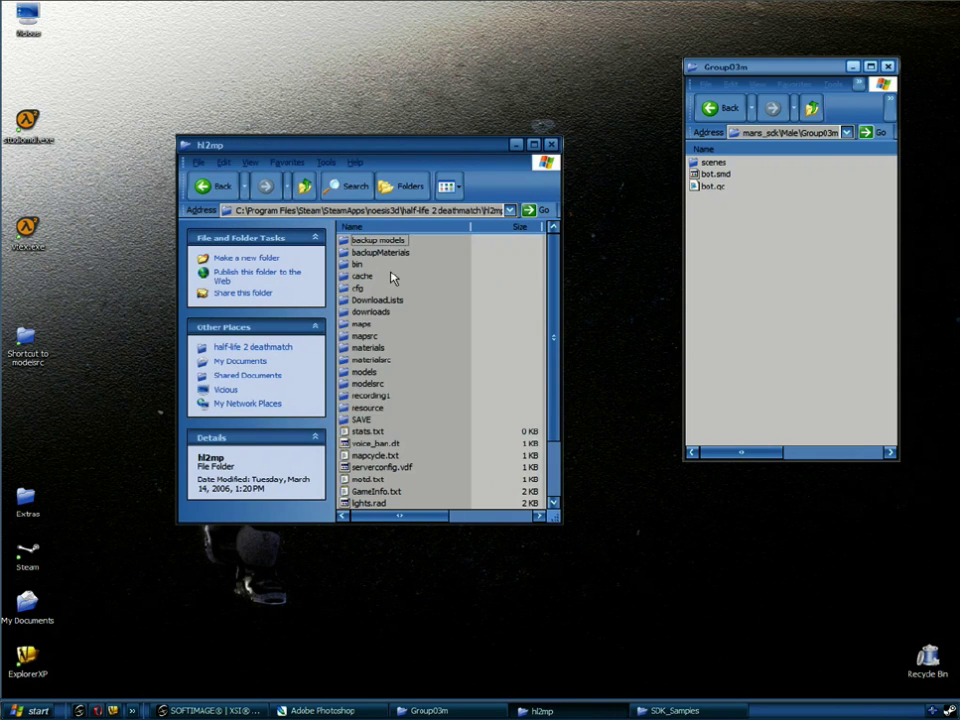
double_click(368, 348)
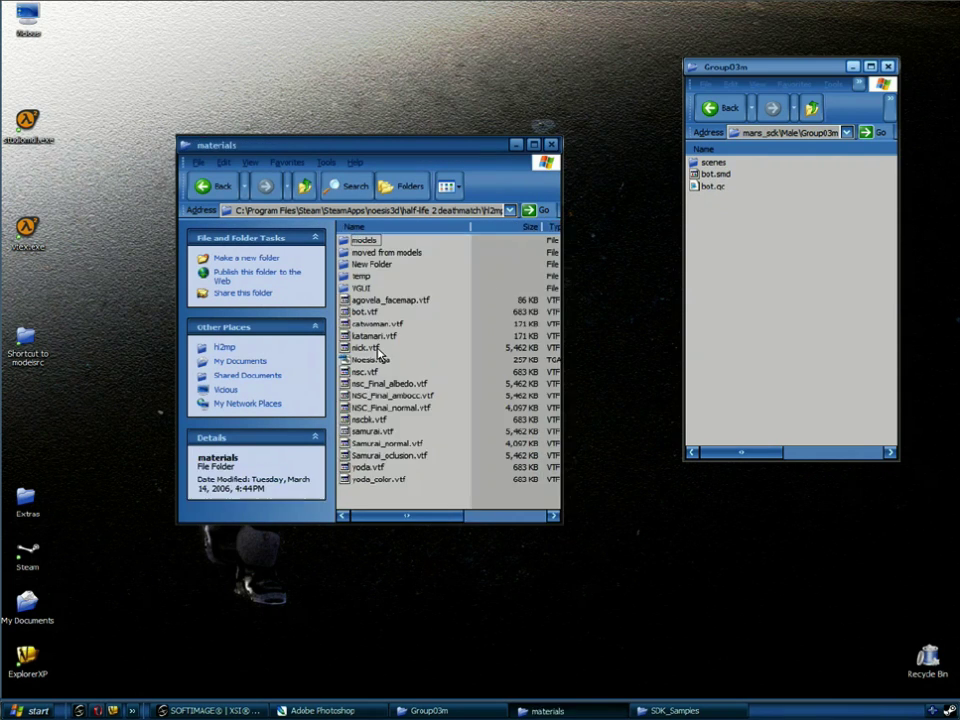
double_click(366, 247)
Create a folder named Bot in materials\models and open it
right_click(338, 378)
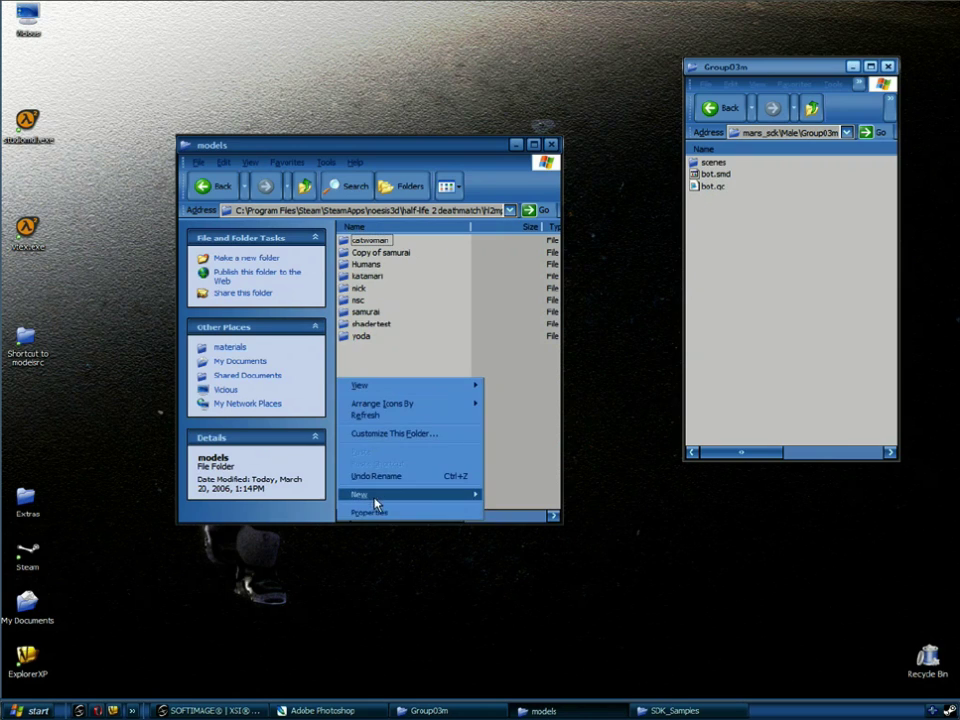
mouse_move(376, 505)
left_click(530, 498)
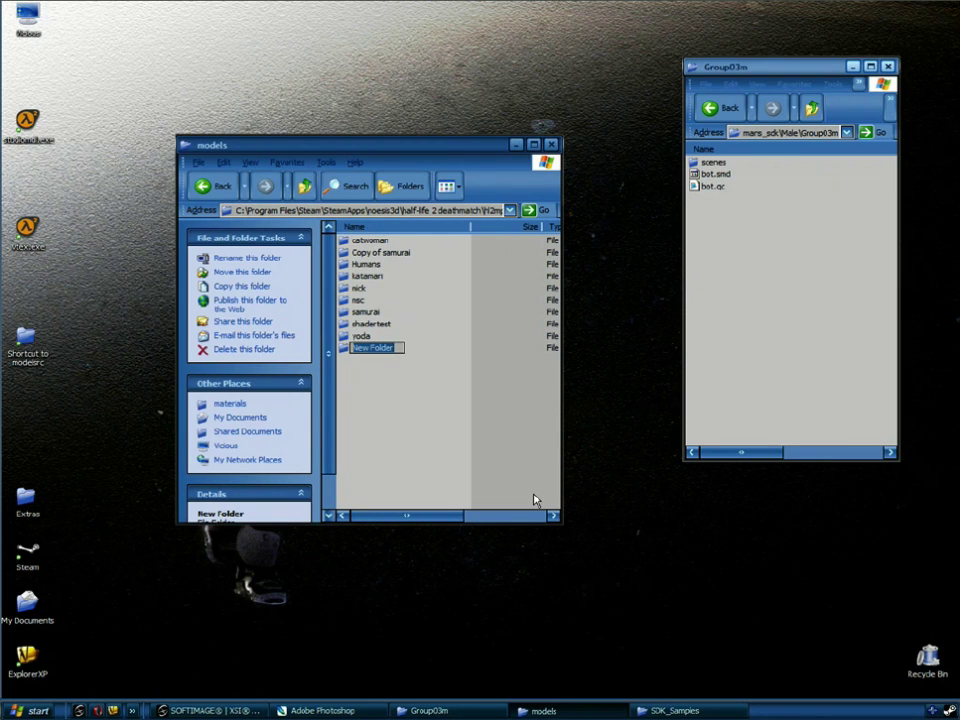
type("Bot")
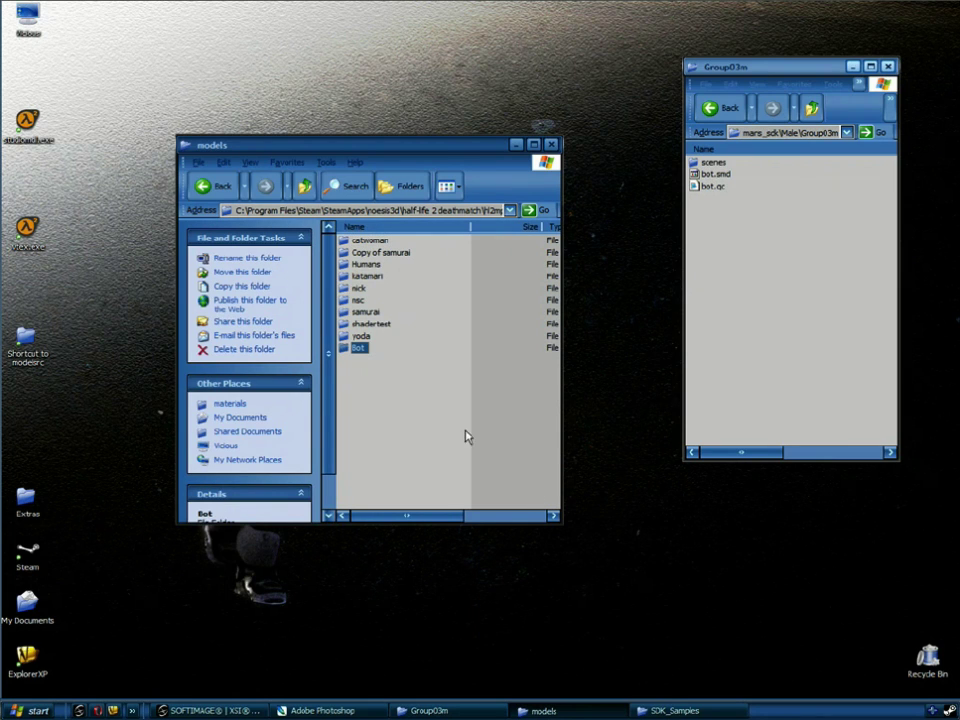
left_click(372, 357)
double_click(362, 347)
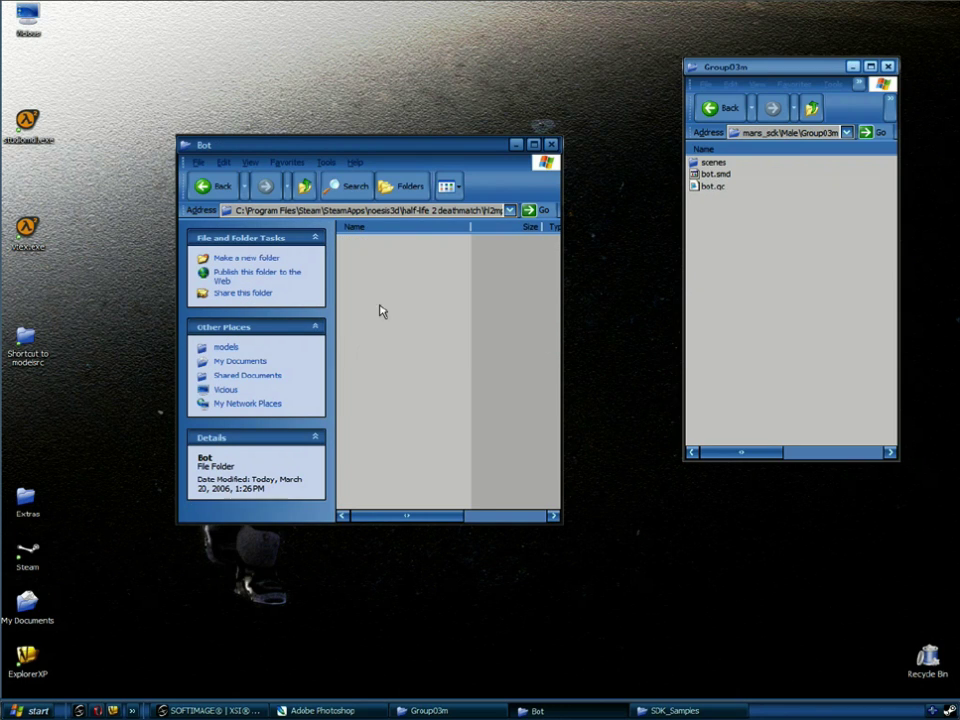
Create a text document named bot.vmt in the Bot folder, accept the extension change, and open it in Notepad, moved aside
right_click(380, 300)
mouse_move(490, 414)
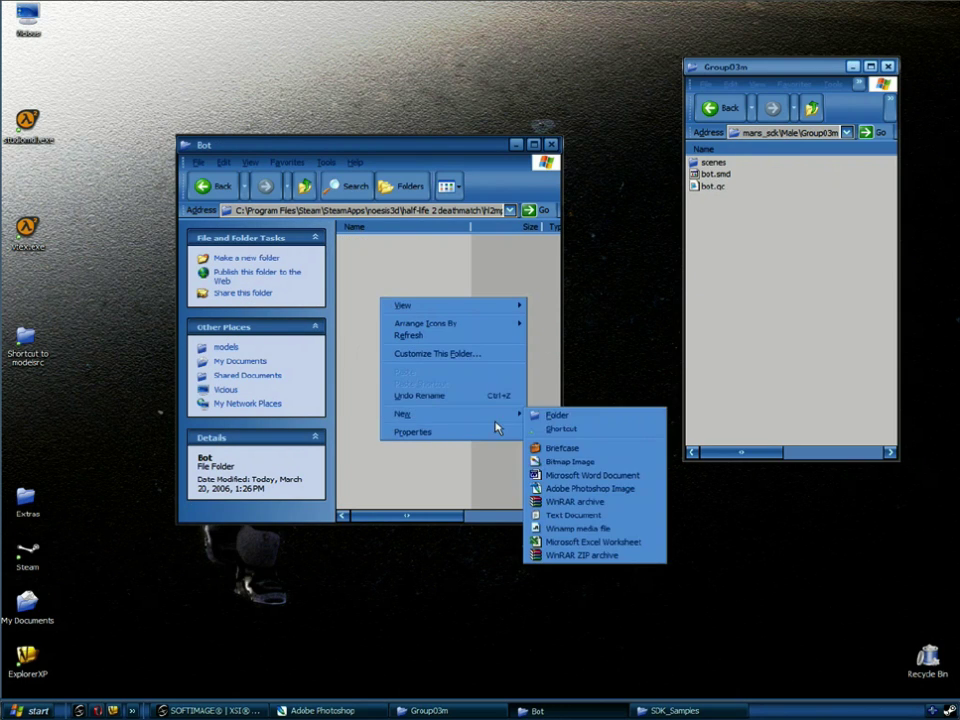
left_click(573, 515)
type("bot.vmt")
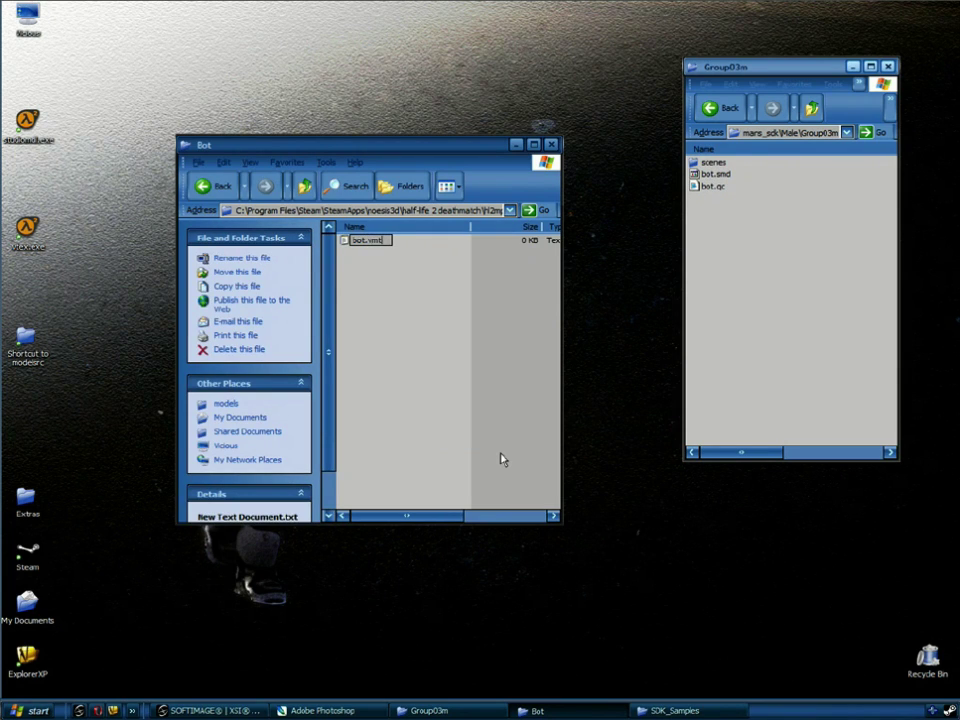
key("Return")
key("Return")
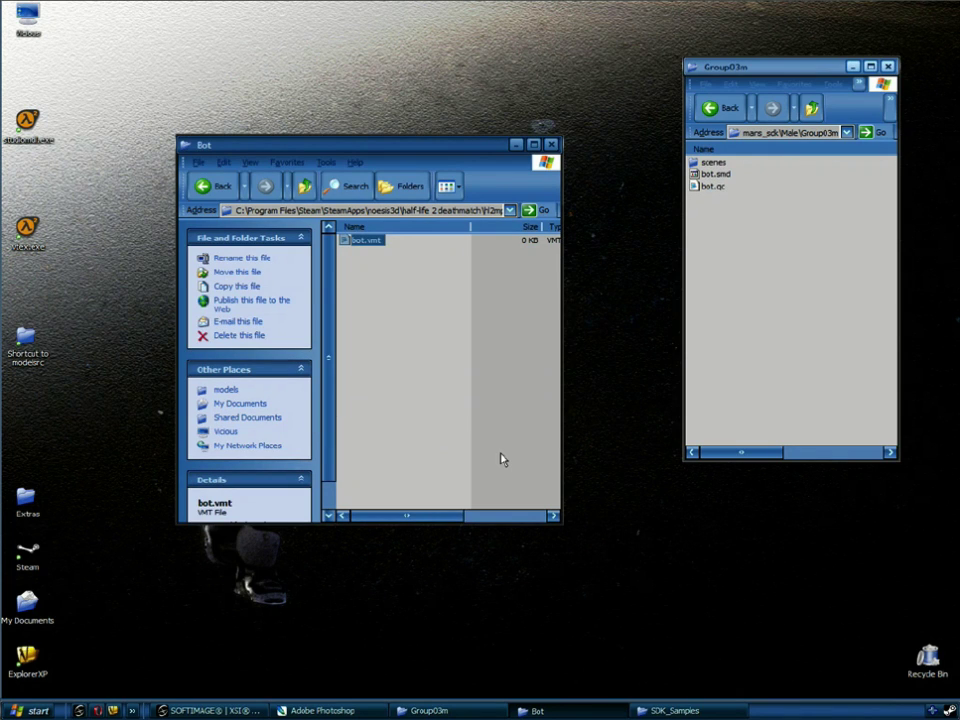
double_click(368, 241)
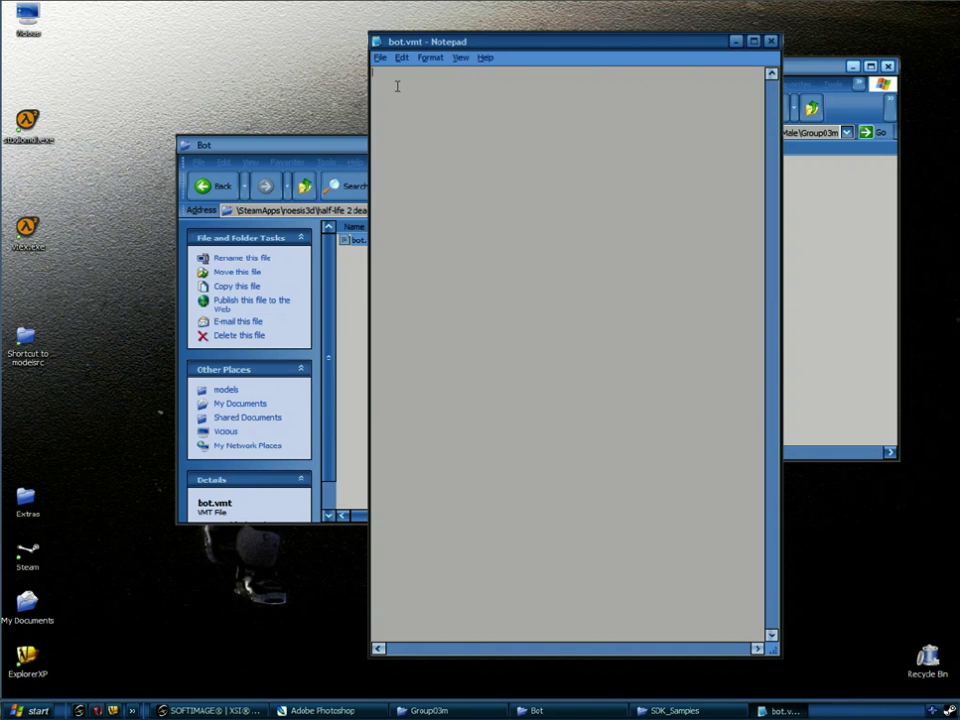
left_click_drag(709, 30, 945, 22)
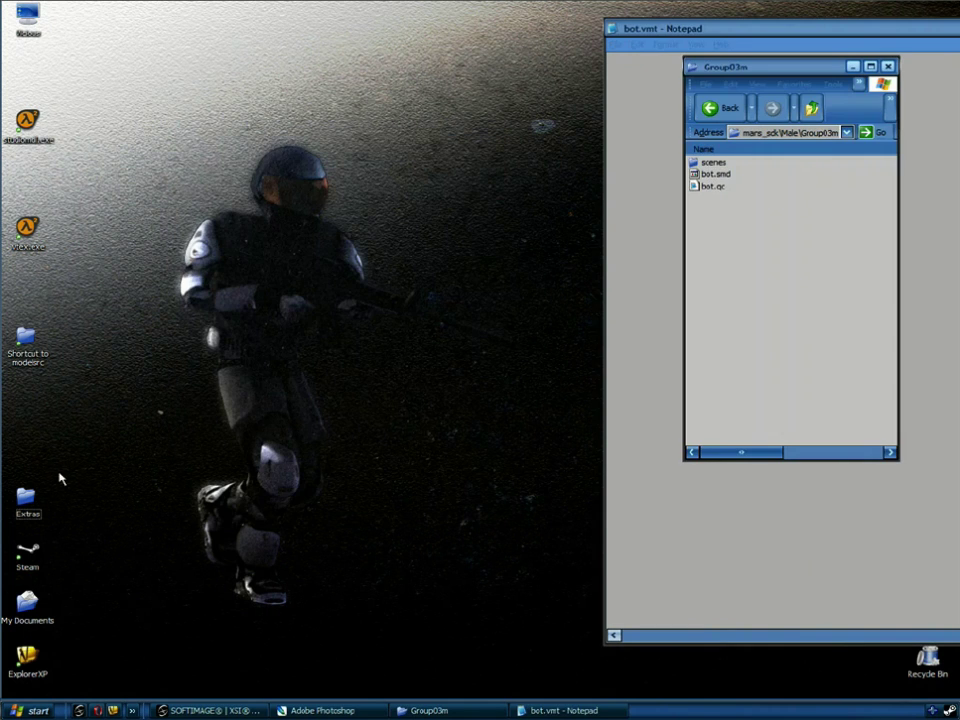
Open sample.vmt from the desktop's Extras\SDK_Samples folder, copy its entire text, and close the file
double_click(22, 497)
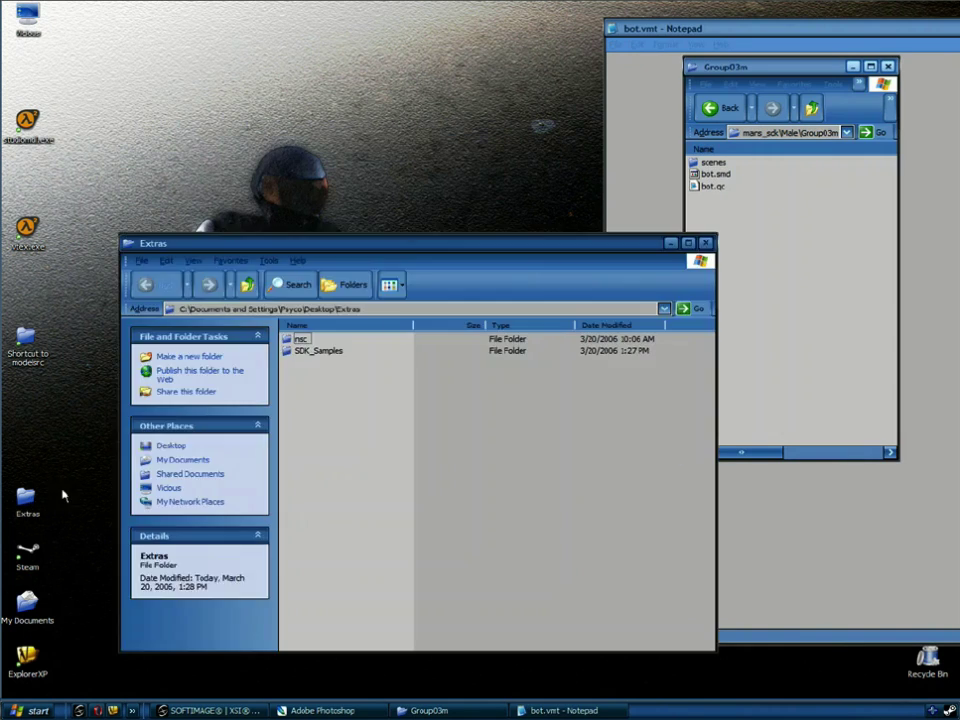
left_click(316, 355)
double_click(318, 352)
double_click(303, 345)
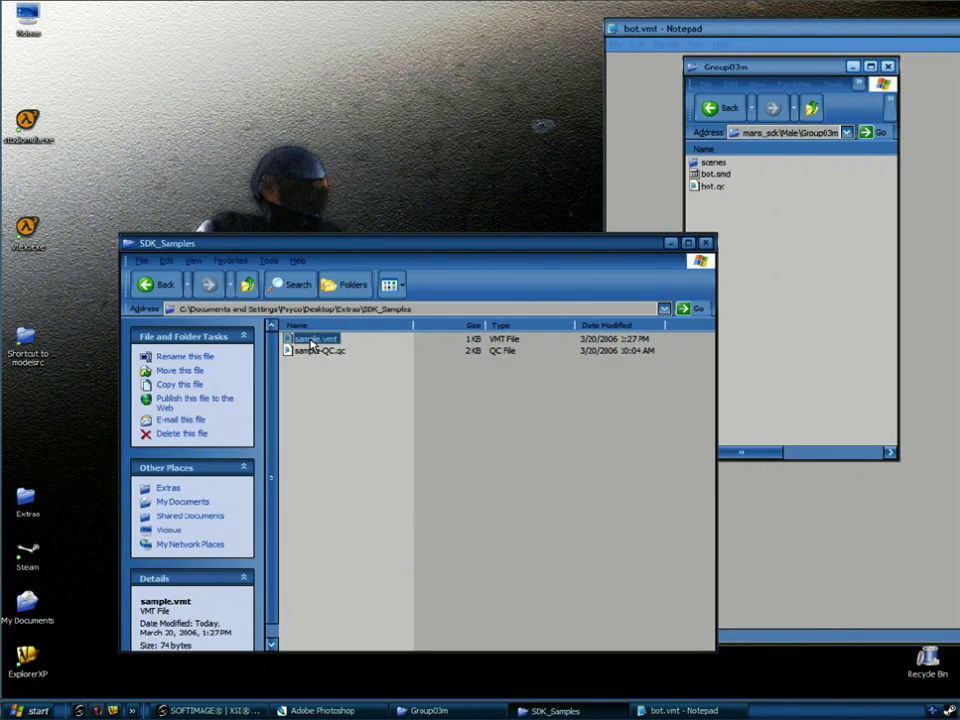
left_click_drag(376, 38, 145, 27)
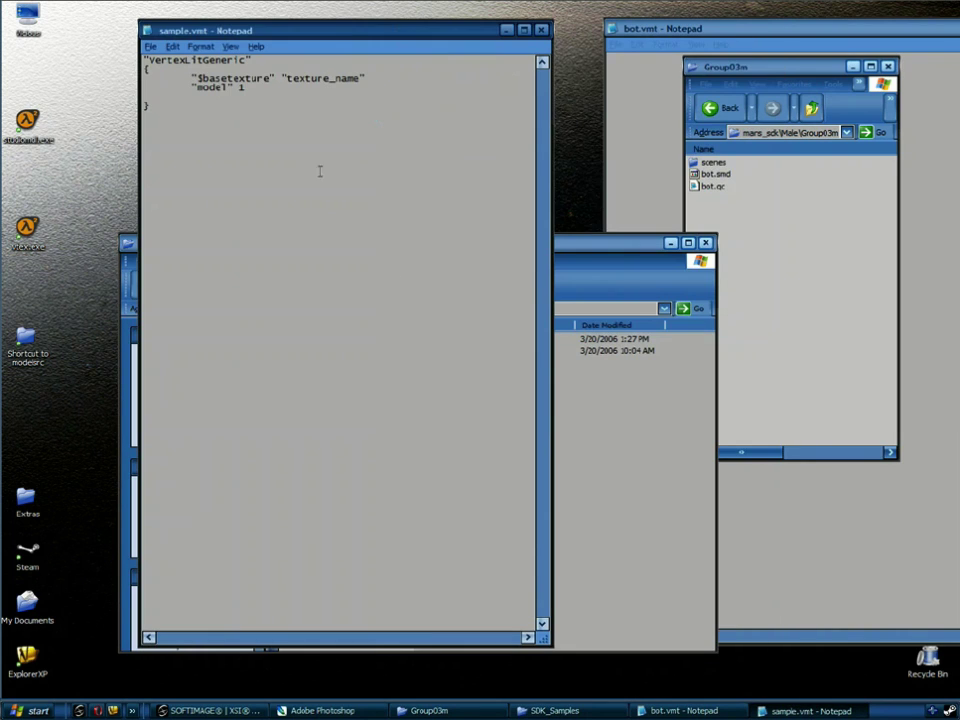
key("ctrl+a")
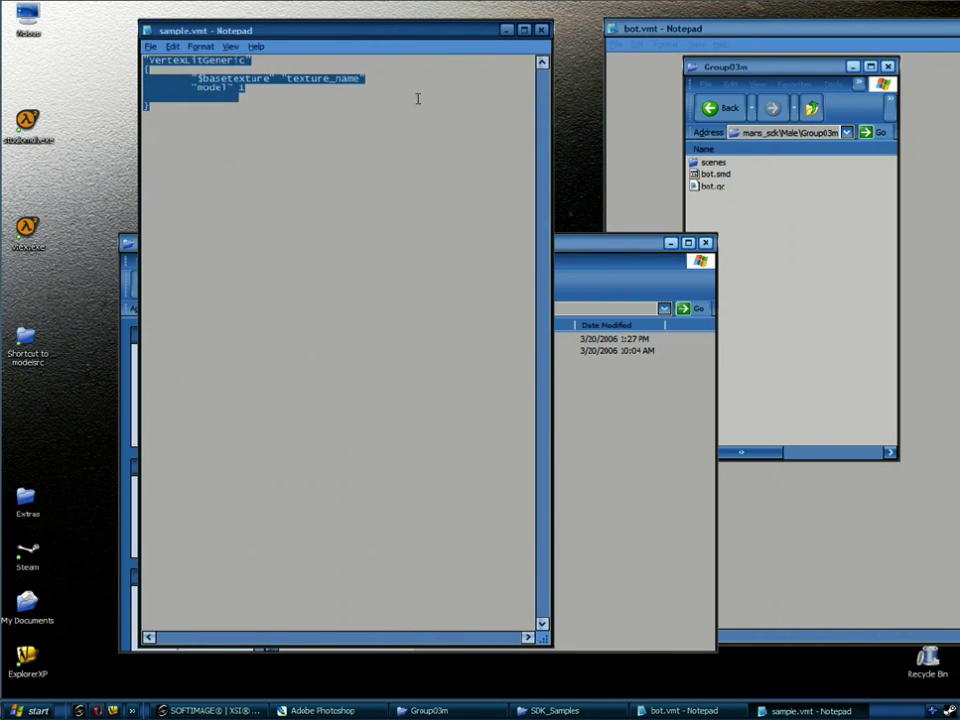
left_click(541, 30)
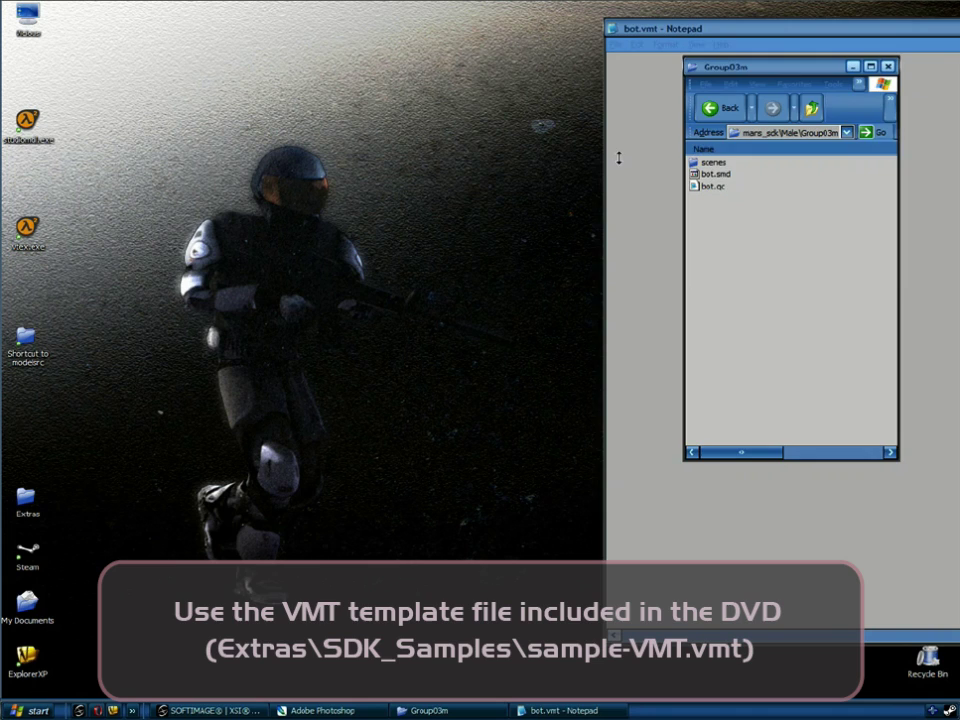
Paste the sample text into bot.vmt, set the $basetexture name to "bot", then save and close the file
left_click(668, 33)
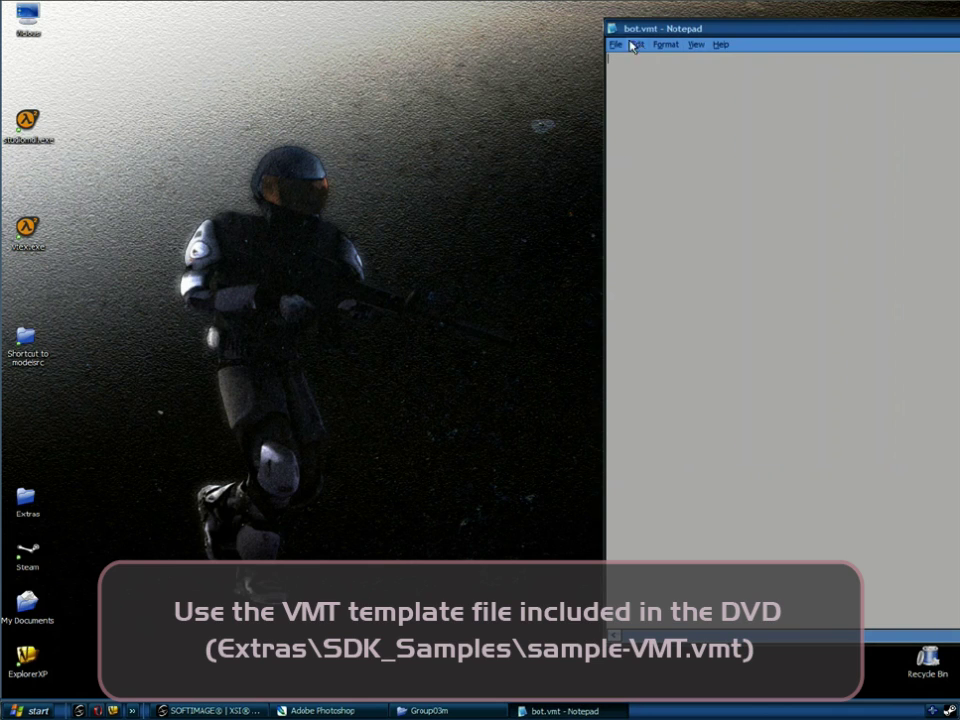
type("\"VertexLitGeneric\" { \t\"$basetexture\" \"texture_name\" \t\"model\" 1 }")
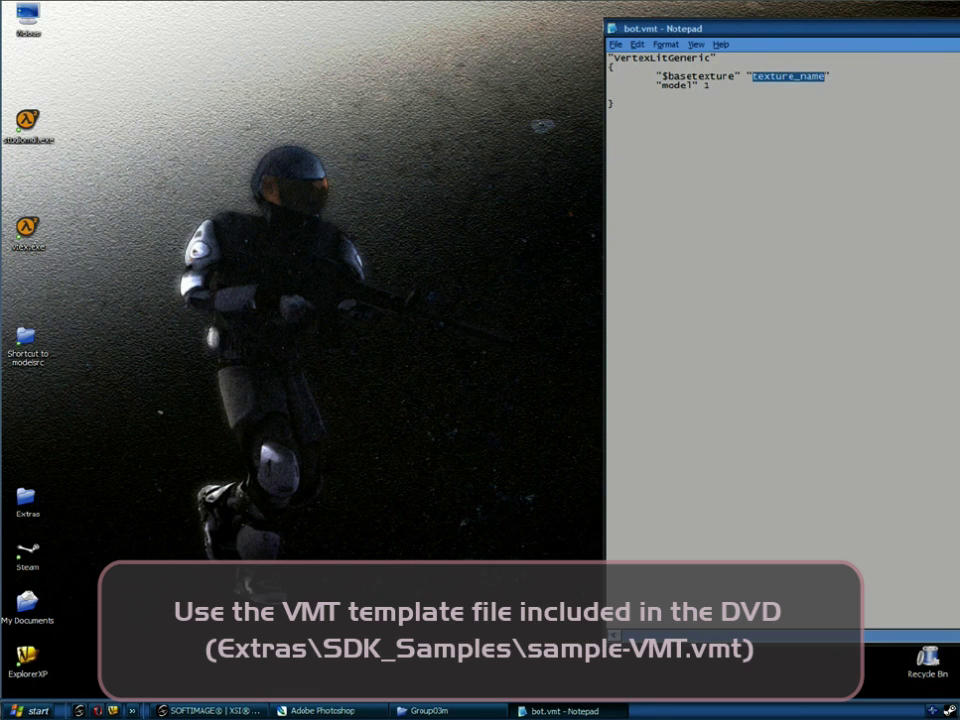
type("bot")
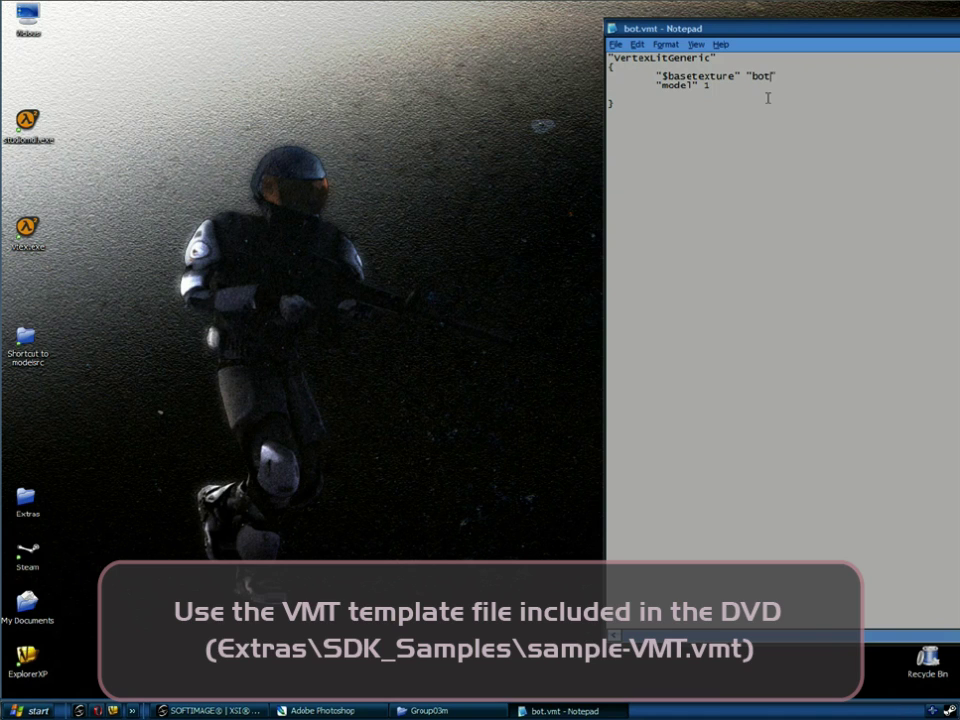
double_click(612, 31)
left_click(432, 413)
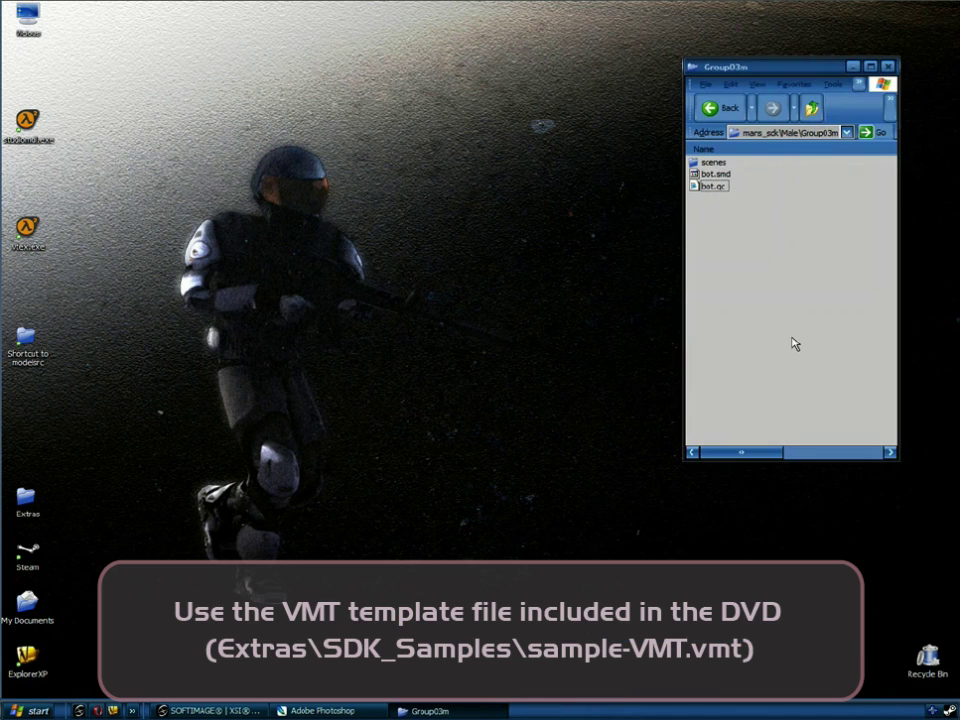
Compile bot.qc with studiomdl.exe and open the output folder half-life 2 deathmatch\hl2mp\models\models\Bot
left_click_drag(148, 158, 29, 118)
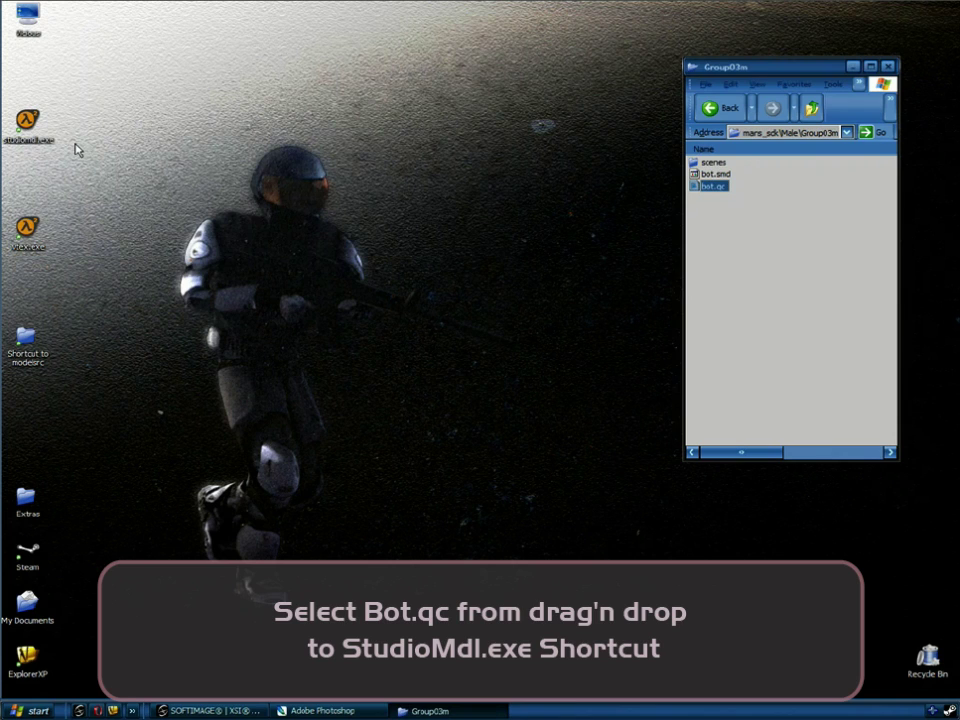
double_click(30, 340)
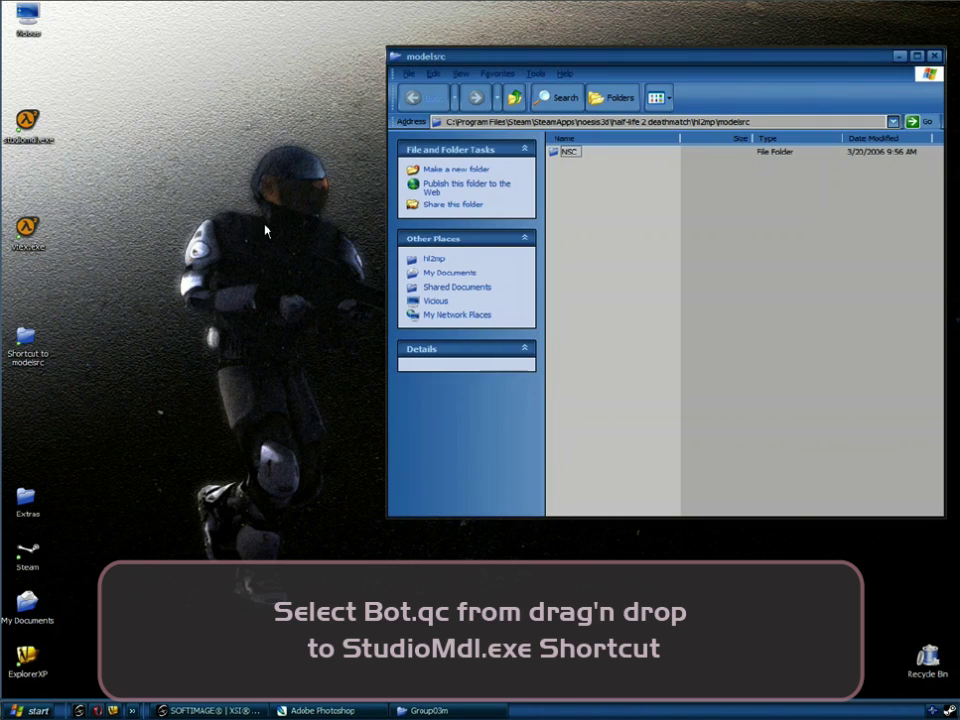
left_click_drag(522, 57, 256, 131)
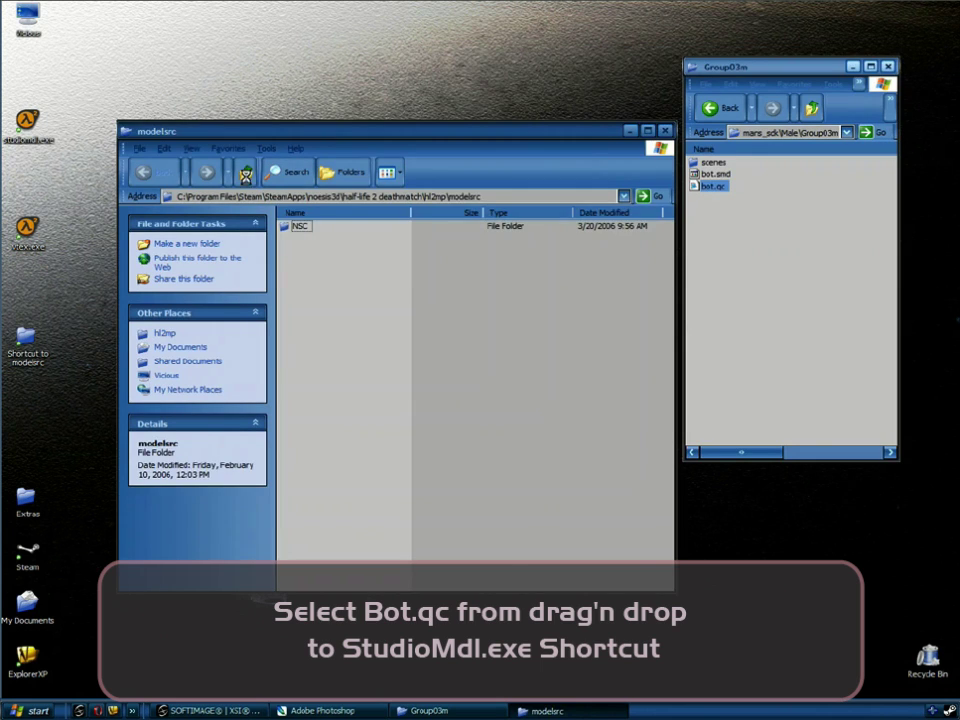
left_click(245, 174)
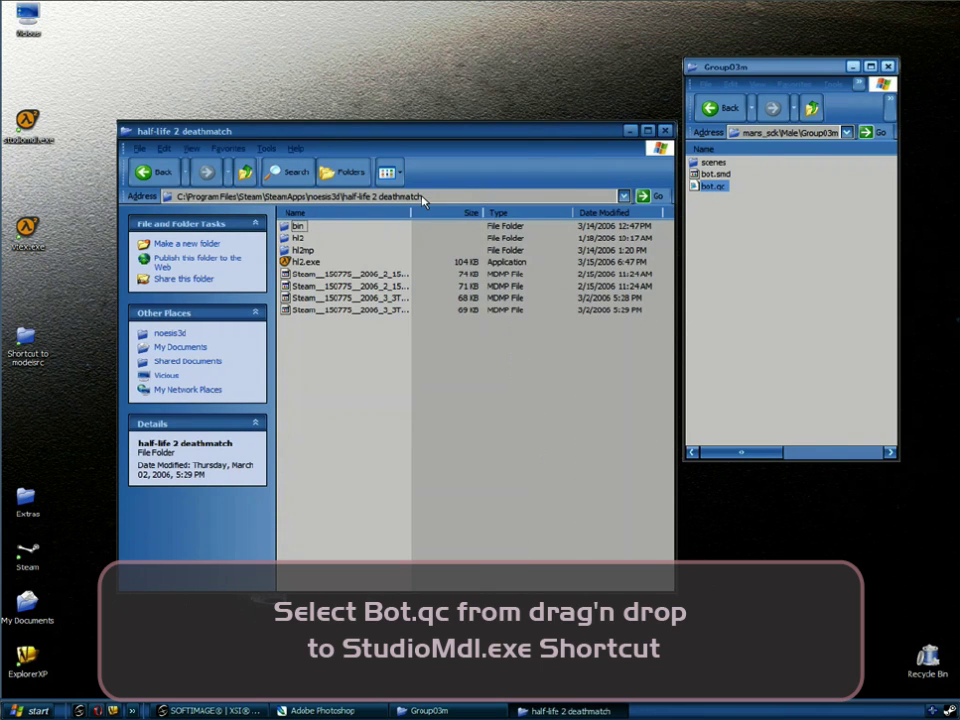
double_click(300, 250)
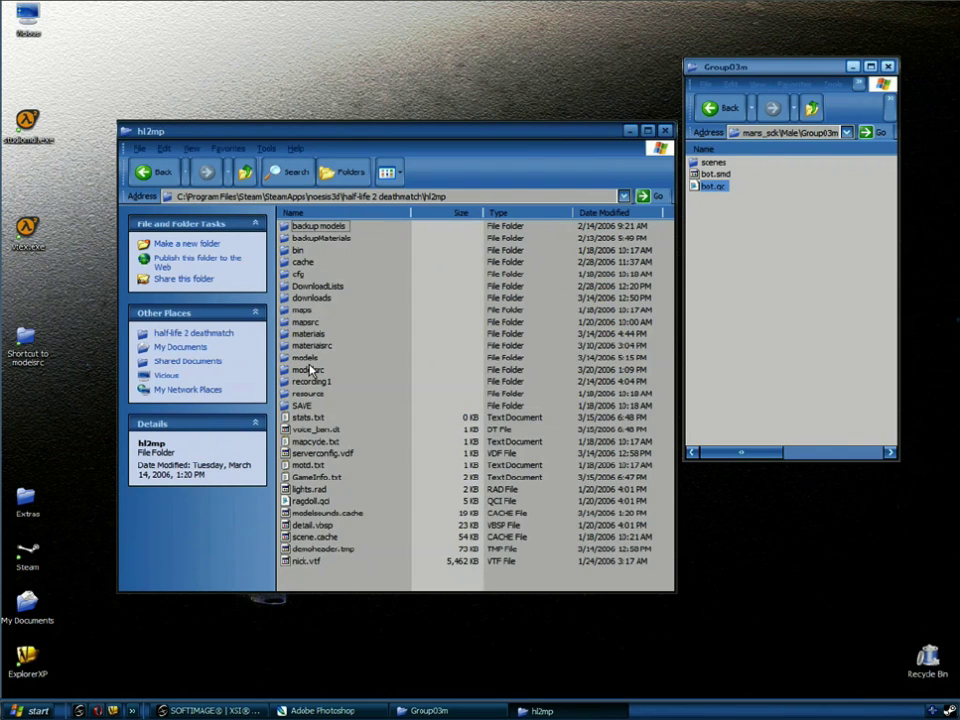
double_click(304, 358)
double_click(306, 261)
double_click(300, 225)
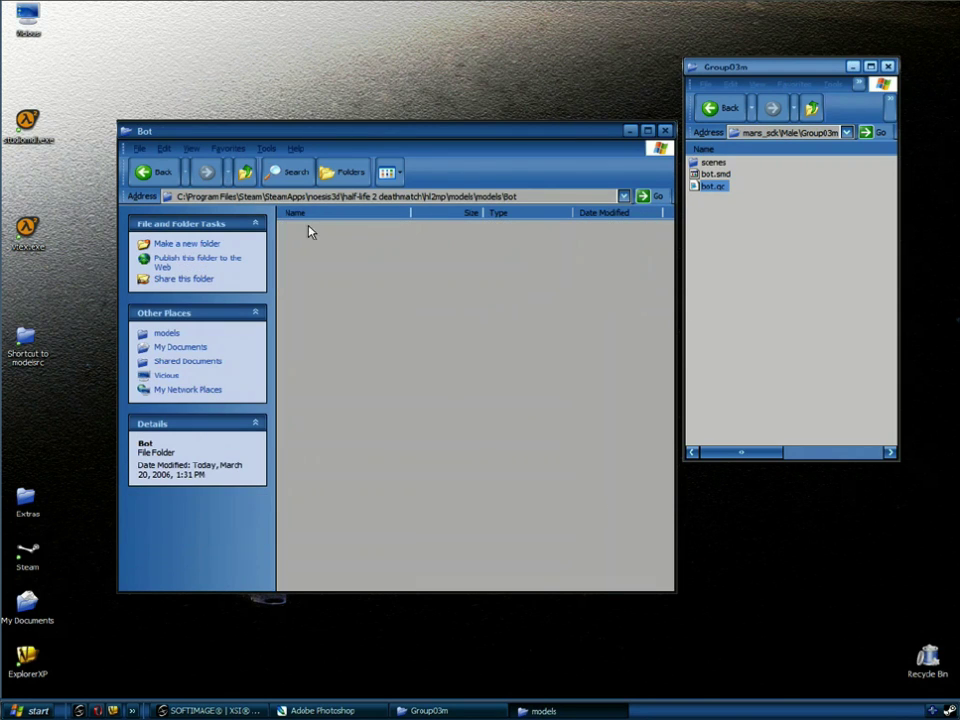
Open the compiled bot.mdl from the Bot output folder in the model viewer and turn the model to face the camera
left_click(306, 250)
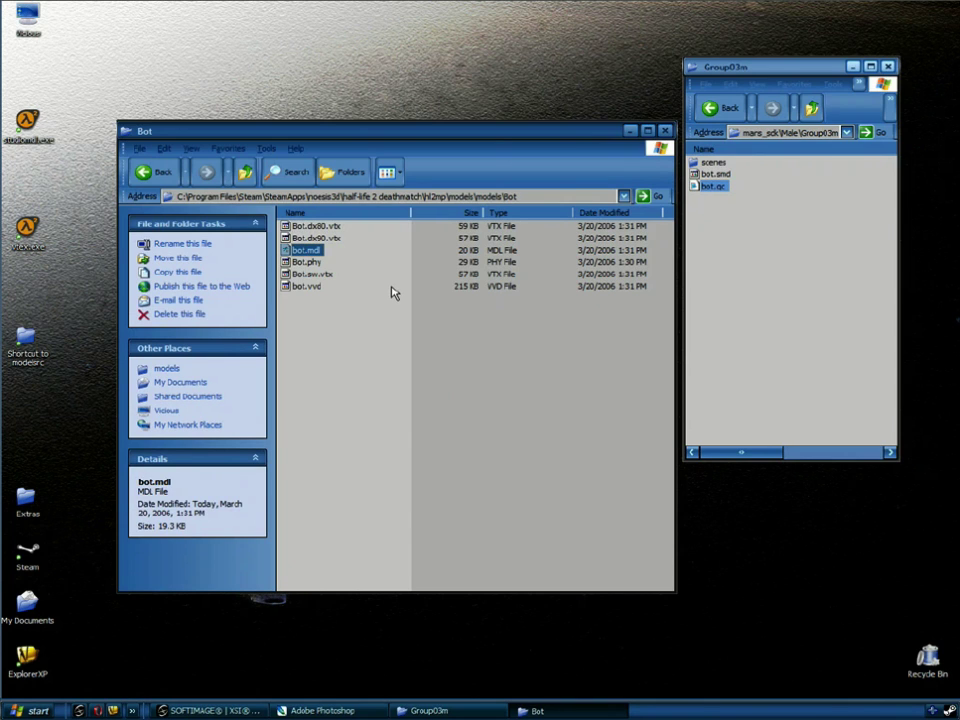
key("Return")
left_click_drag(317, 261, 238, 285)
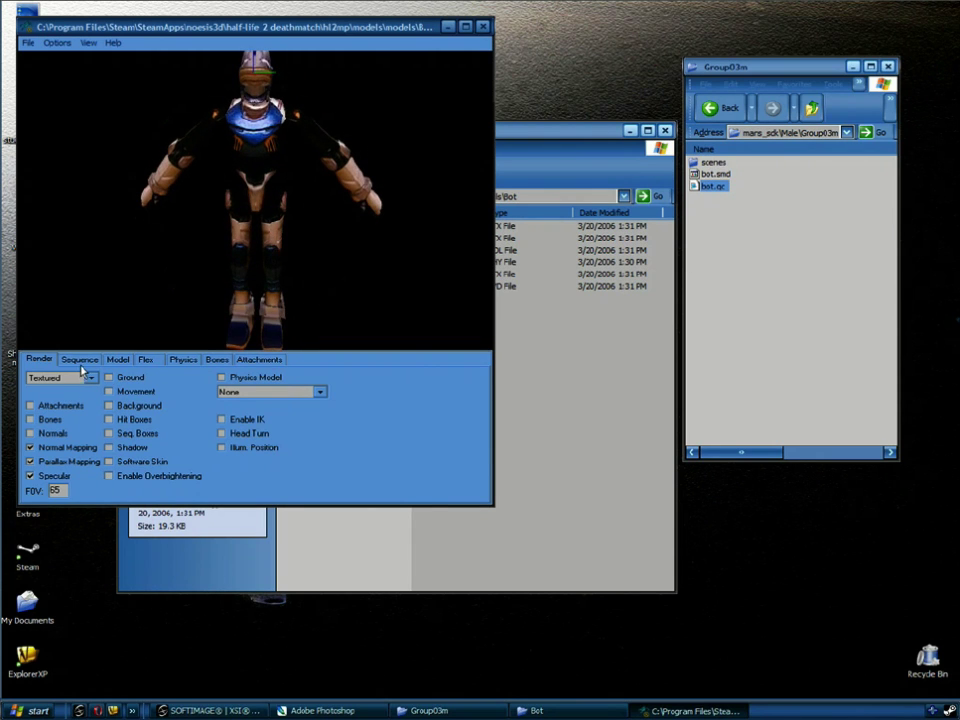
Preview the bot's idle animations, stepping through the main sequence list from reference to idle_gravgun
left_click(80, 361)
left_click(85, 378)
left_click(86, 381)
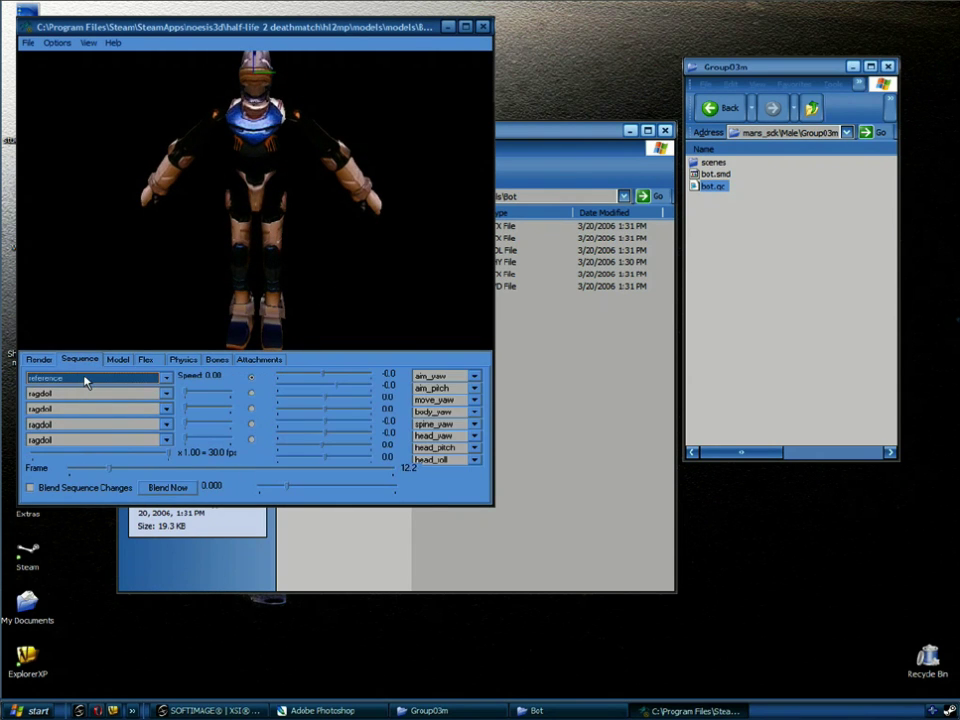
key("Down")
key("Down")
key("Down")
left_click_drag(208, 259, 225, 240)
key("Down")
key("Down")
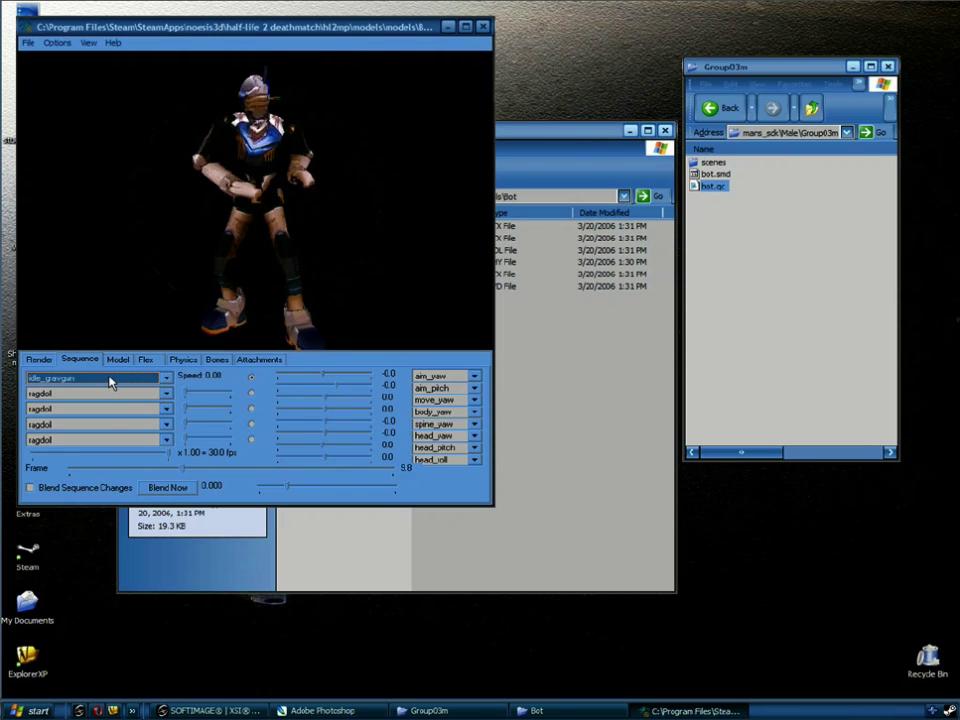
Preview the bot's running animations, including run_pistol, run_shotgun, run_gravgun and run_melee, and inspect the model from the front
key("Down")
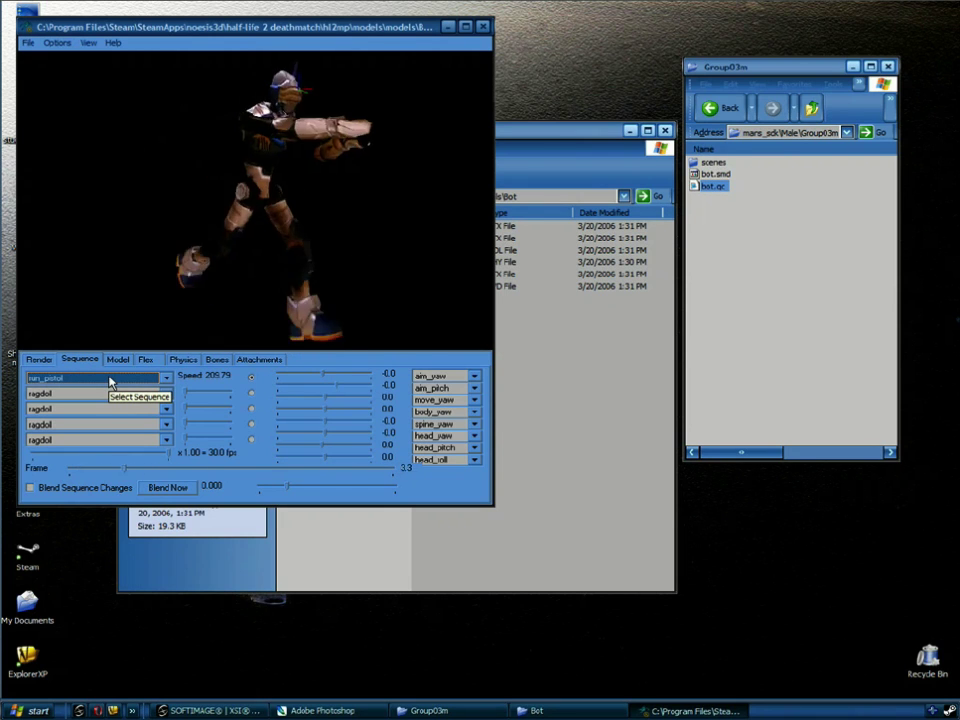
key("Down")
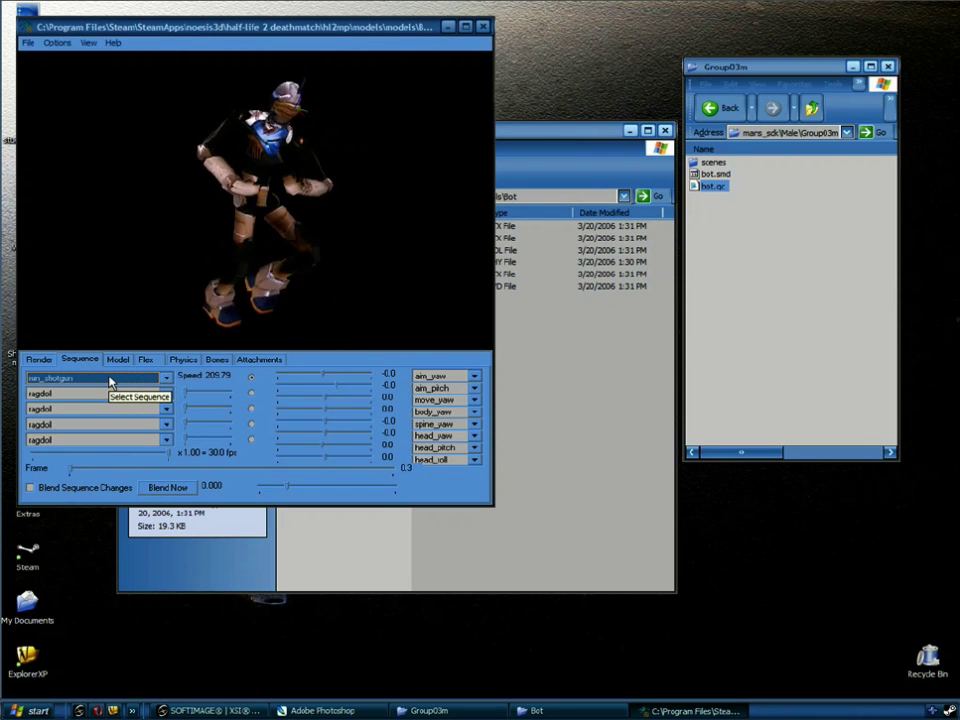
key("Down")
key("Down")
key("Down")
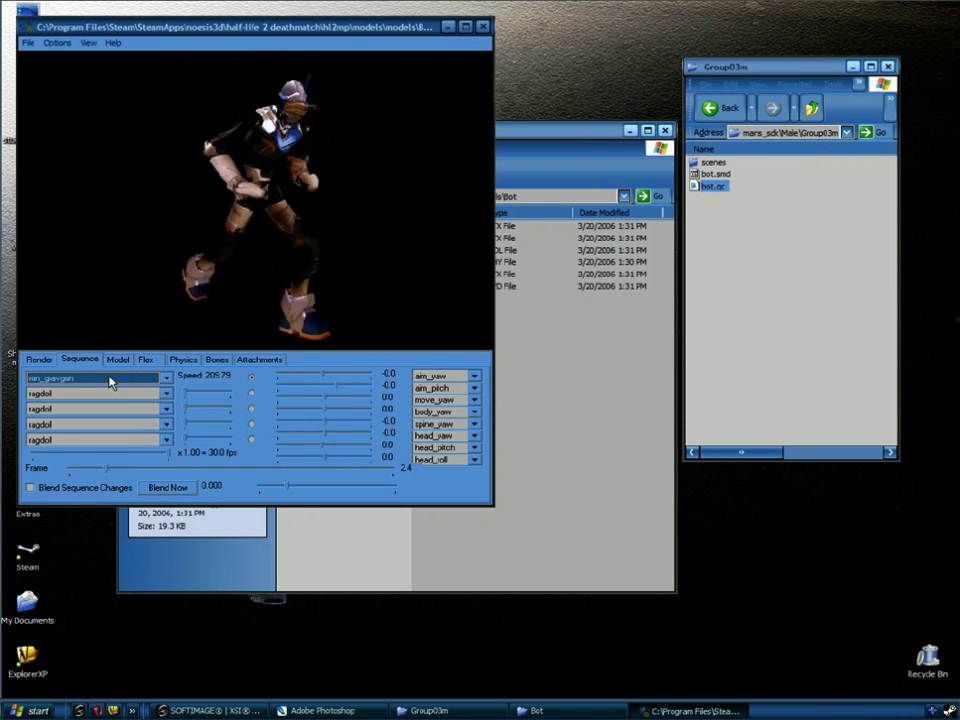
left_click_drag(322, 214, 232, 262)
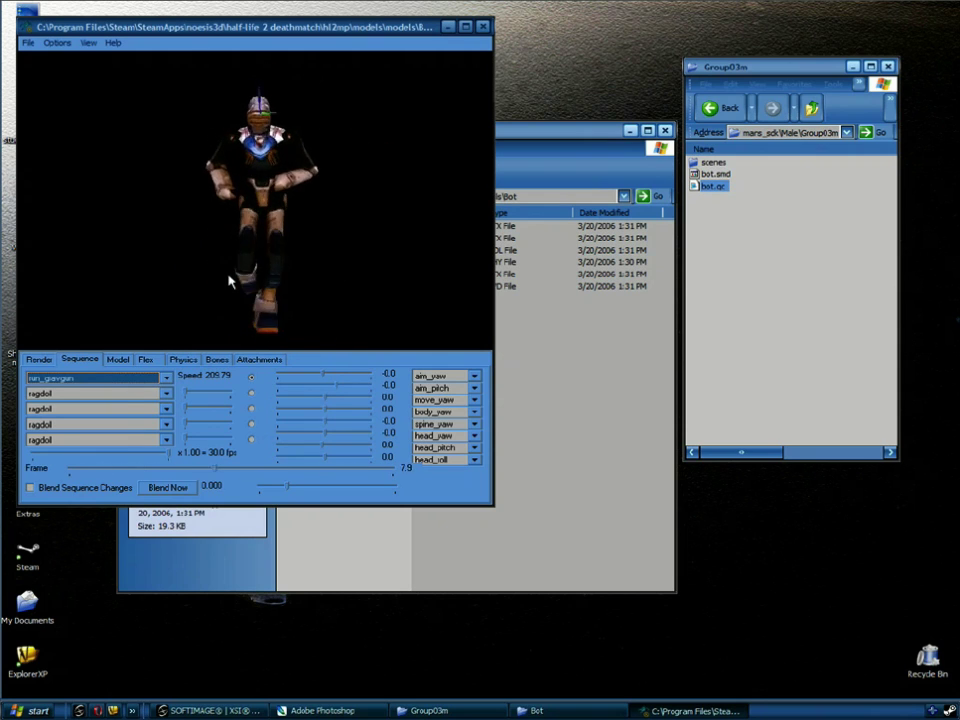
key("Down")
key("Down")
key("Down")
key("Down")
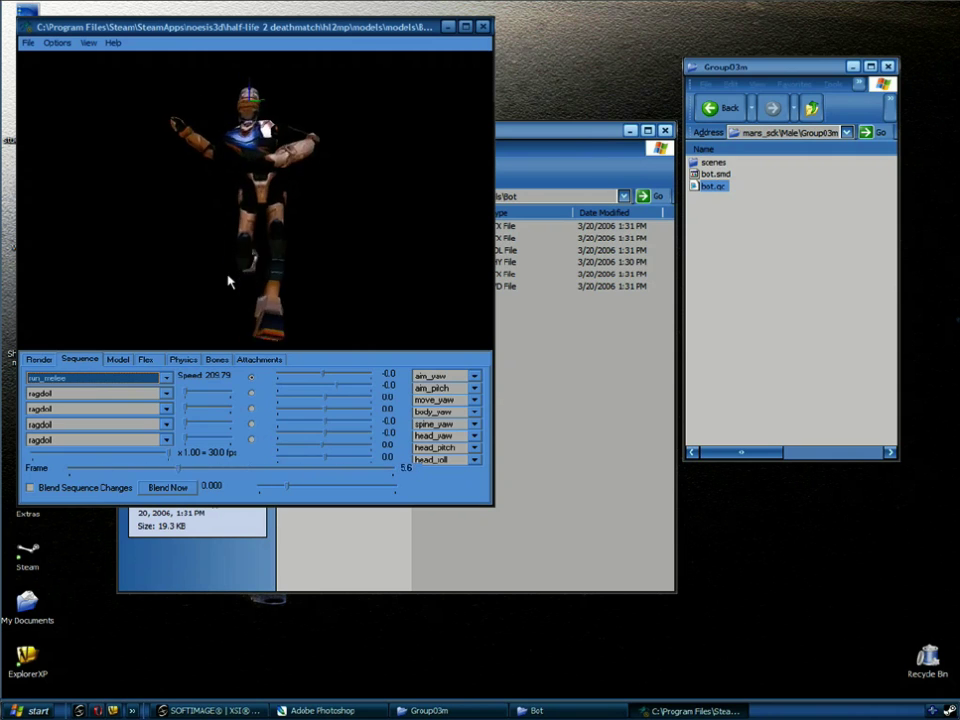
Preview the bot's crouched idle animations, including cidle_shotgun and cidle_grenade, from an angled view
key("Down")
key("Down")
key("Down")
key("Down")
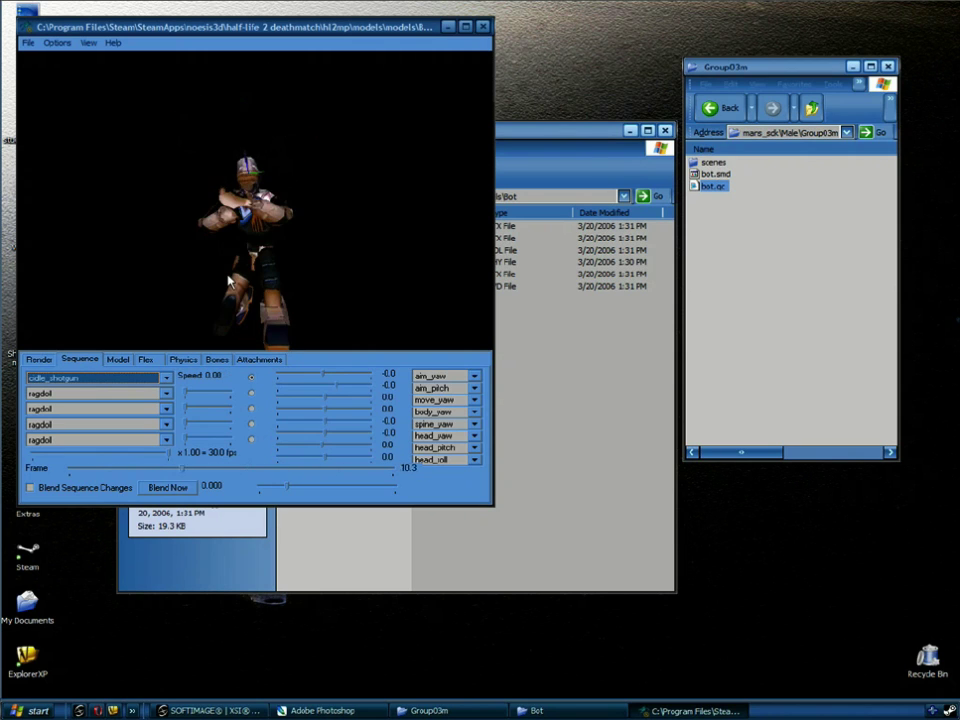
mouse_move(229, 283)
left_mouse_down()
mouse_move(258, 265)
mouse_move(206, 195)
mouse_move(214, 214)
mouse_move(171, 268)
mouse_move(237, 272)
left_mouse_up()
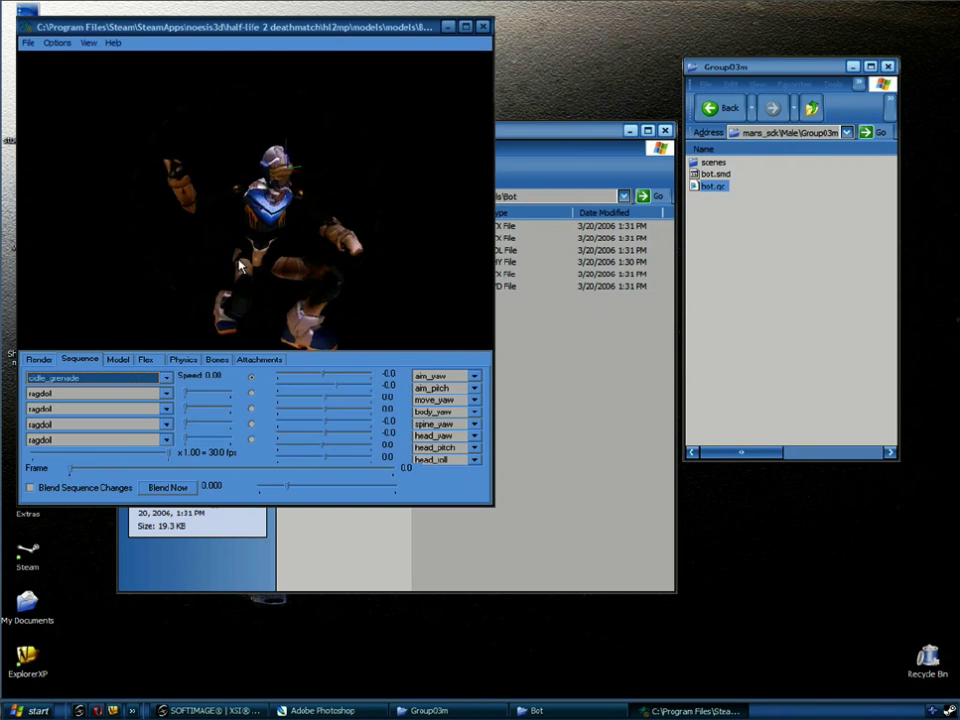
Continue through the sequences to the crouched walking animations and preview cwalk_shotgun
key("Down")
key("Down")
key("Down")
key("Down")
key("Down")
key("Down")
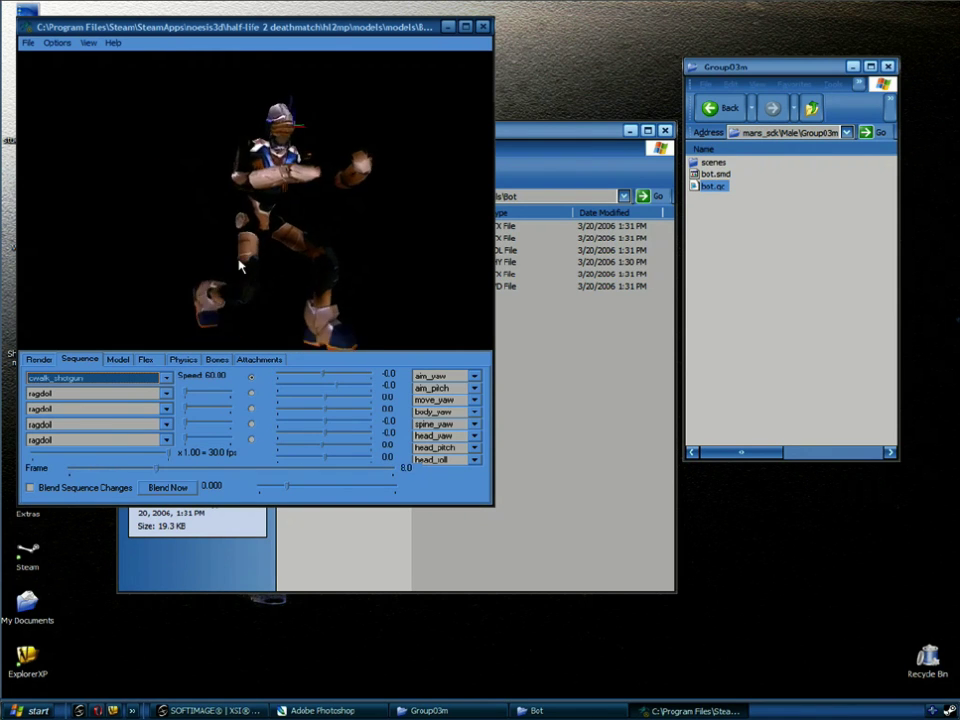